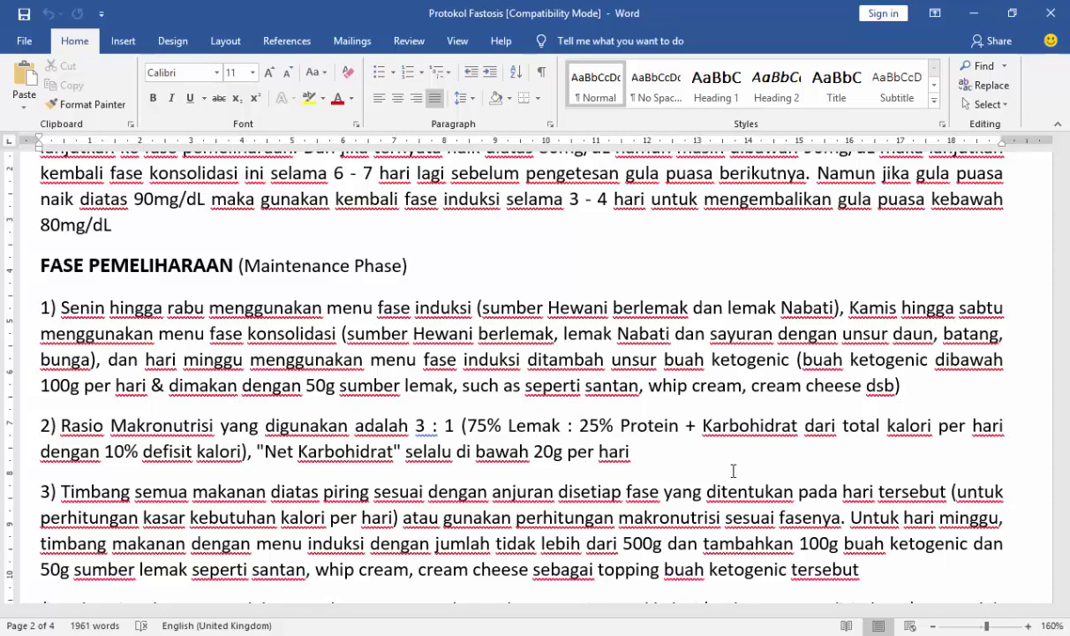
- Scroll up and down through the Protokol Fastosis notes in Word to review them
drag(1062, 305, 1062, 147)
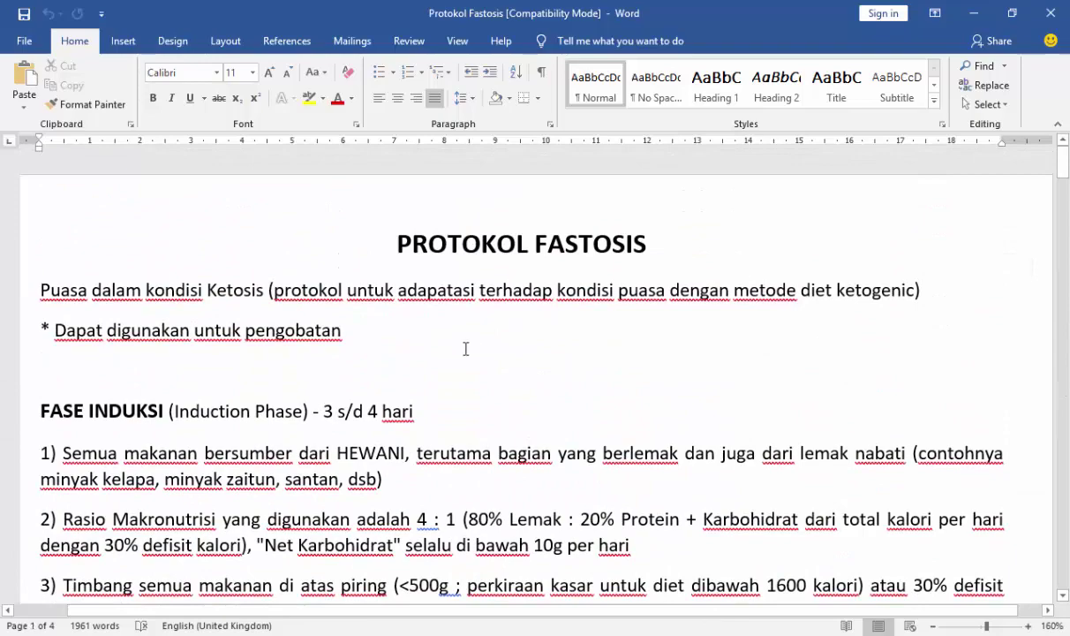
scroll(465, 349, down, 5)
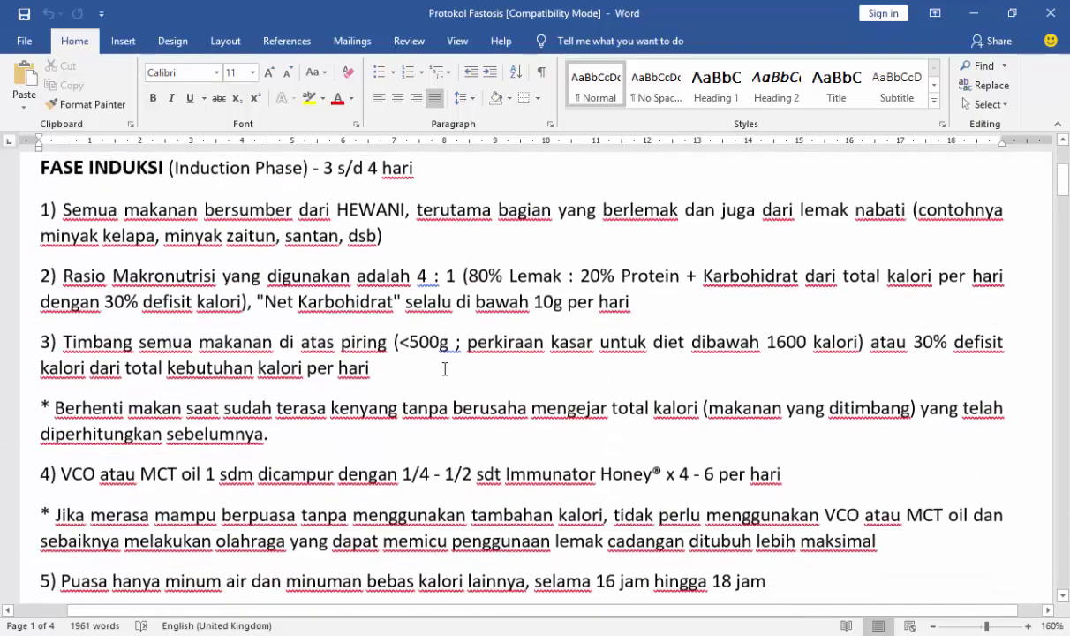
scroll(455, 355, down, 1)
scroll(446, 362, down, 2)
scroll(446, 363, down, 5)
scroll(438, 348, down, 3)
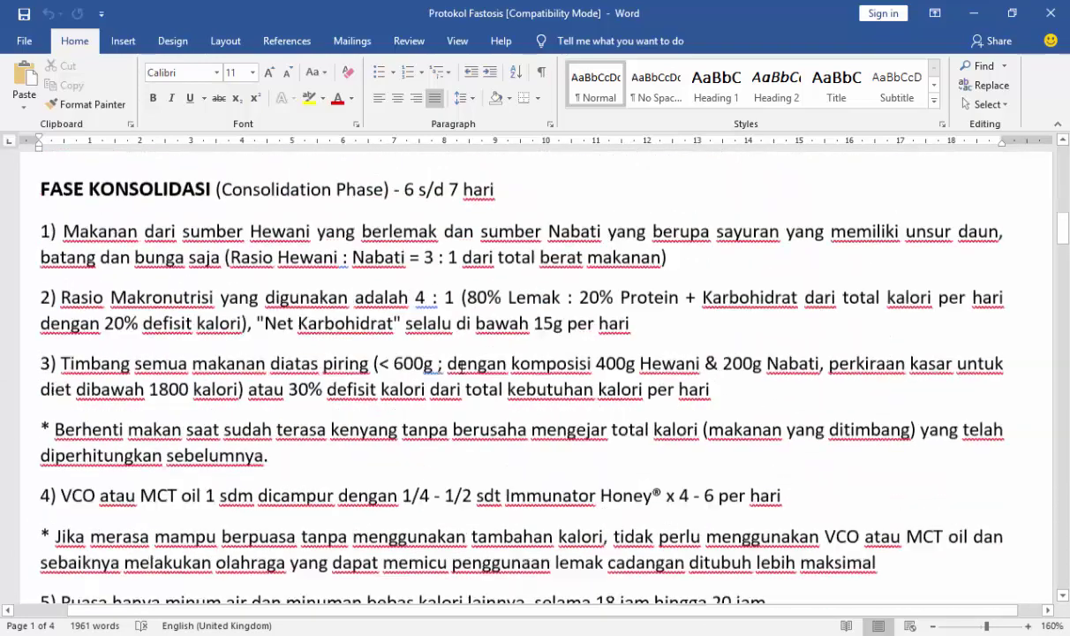
scroll(450, 358, down, 1)
scroll(463, 367, up, 5)
scroll(463, 367, up, 7)
scroll(466, 363, up, 2)
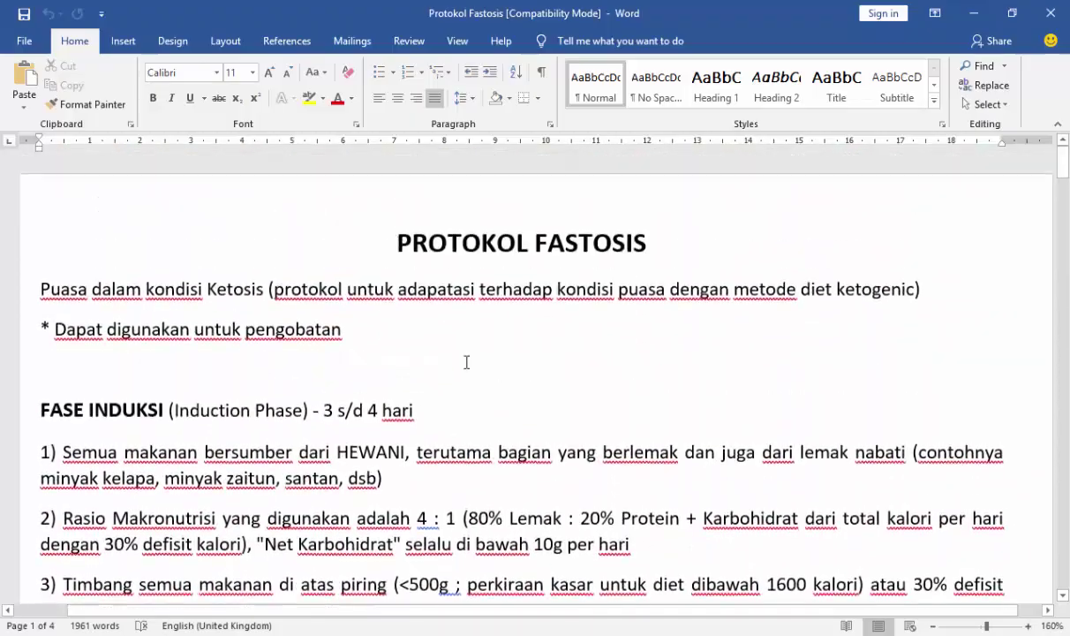
scroll(465, 362, down, 3)
scroll(466, 362, down, 1)
scroll(466, 362, up, 4)
scroll(466, 362, up, 1)
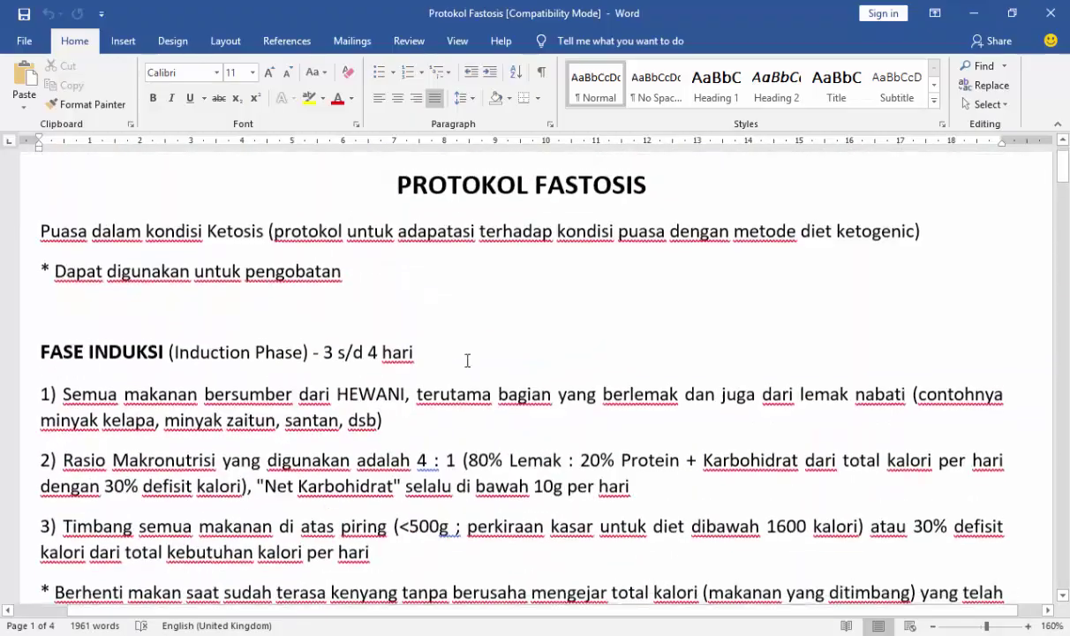
scroll(465, 361, down, 7)
scroll(465, 359, down, 5)
scroll(465, 358, down, 5)
scroll(465, 358, down, 5)
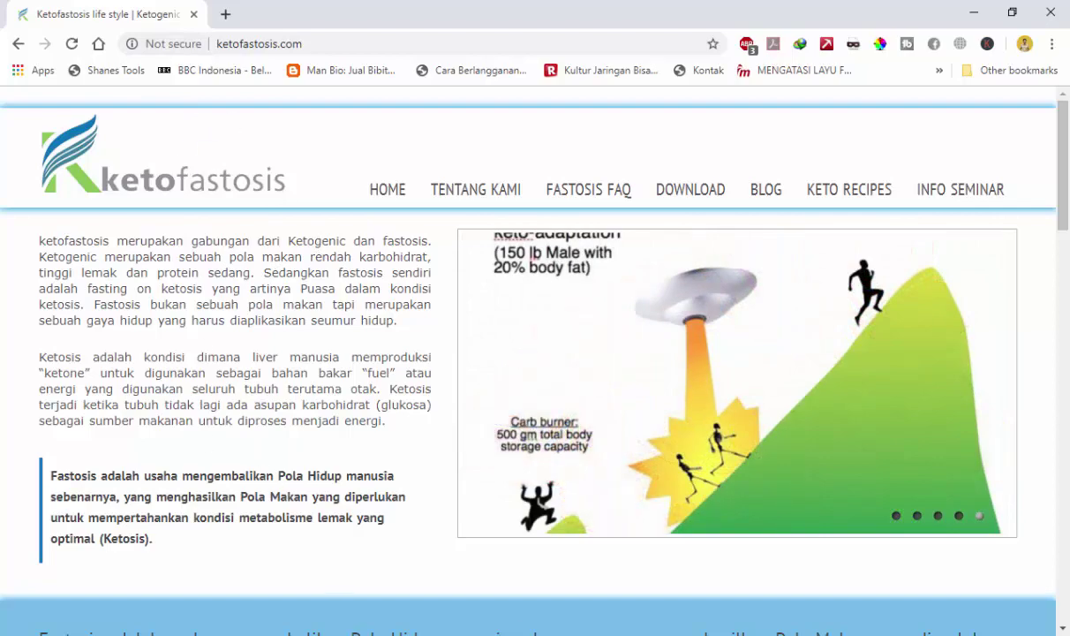
- In PowerPoint, delete the first slide's title placeholder and then its subtitle placeholder
click(512, 574)
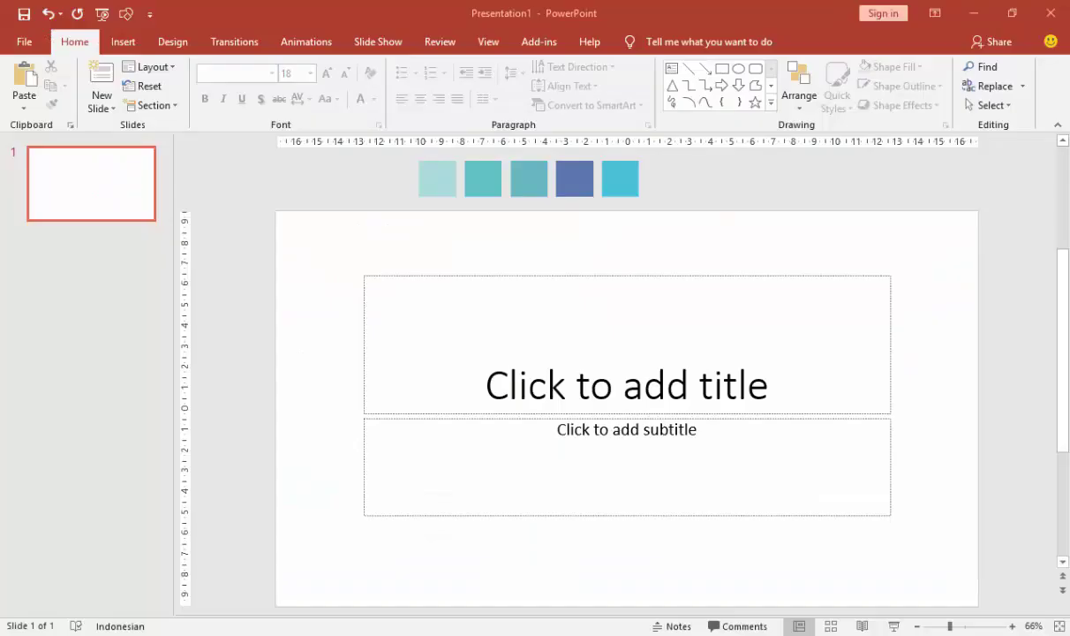
click(403, 274)
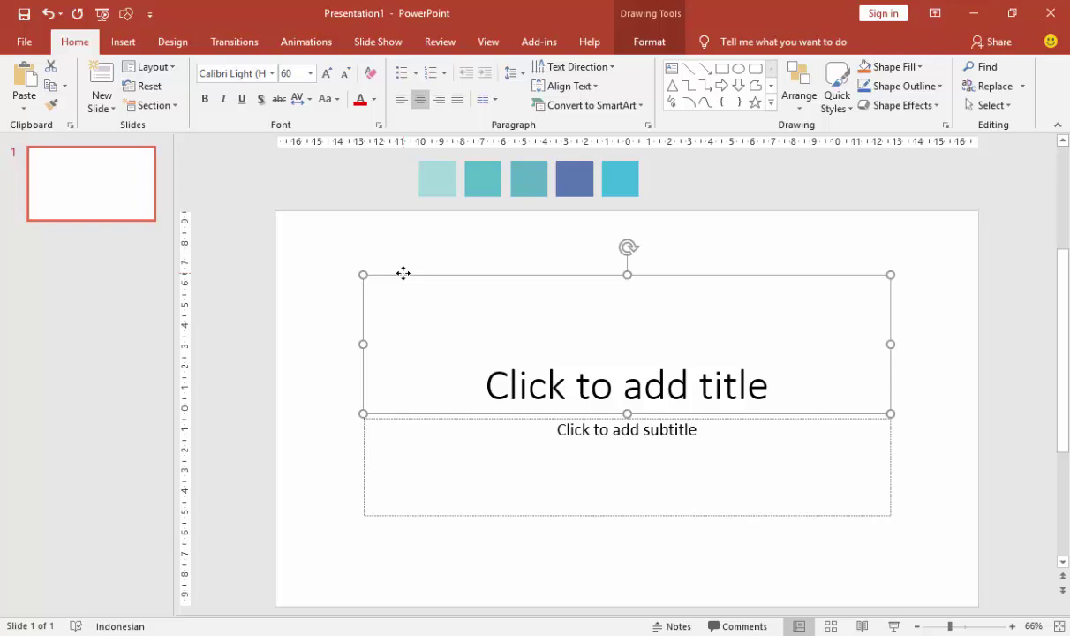
key(Delete)
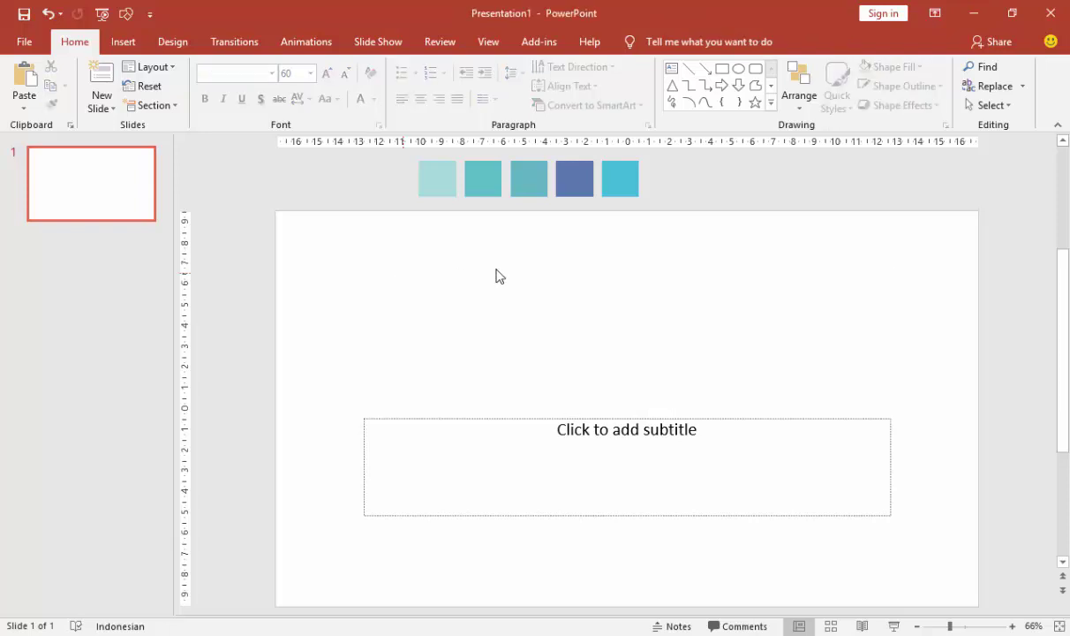
click(590, 419)
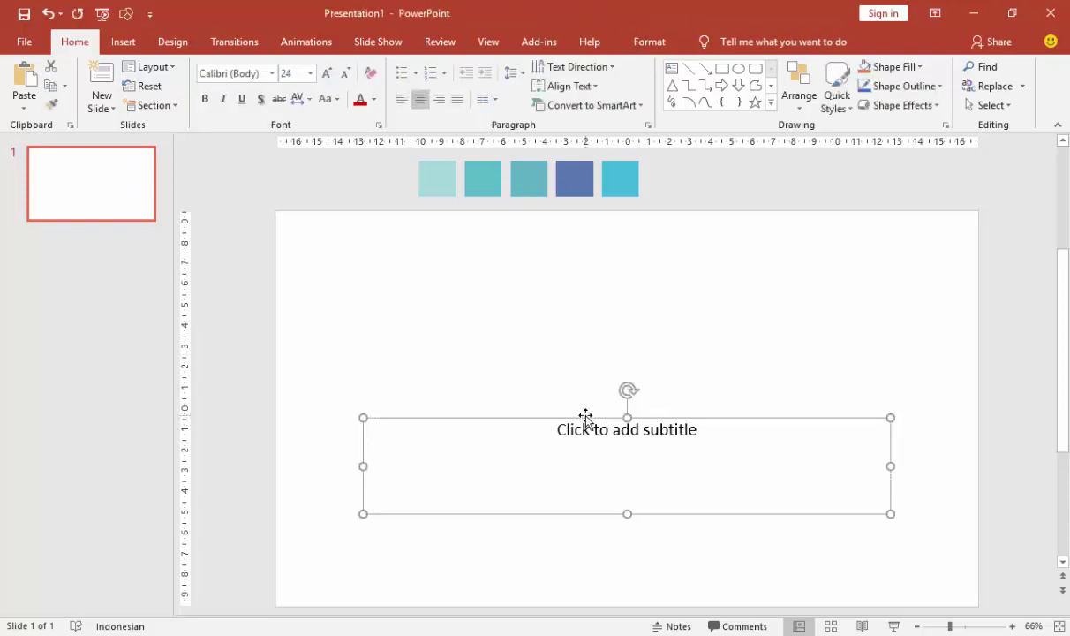
key(Delete)
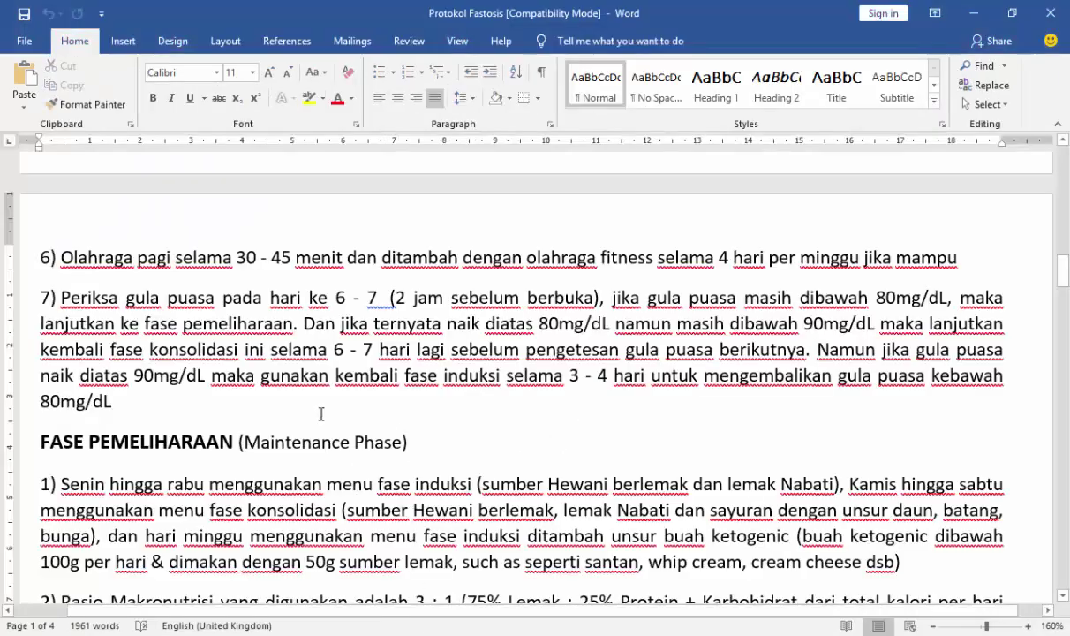
- Scroll the Word document from FASE KONSOLIDASI down to the FASE PEMELIHARAAN section
scroll(306, 408, up, 3)
scroll(306, 408, up, 4)
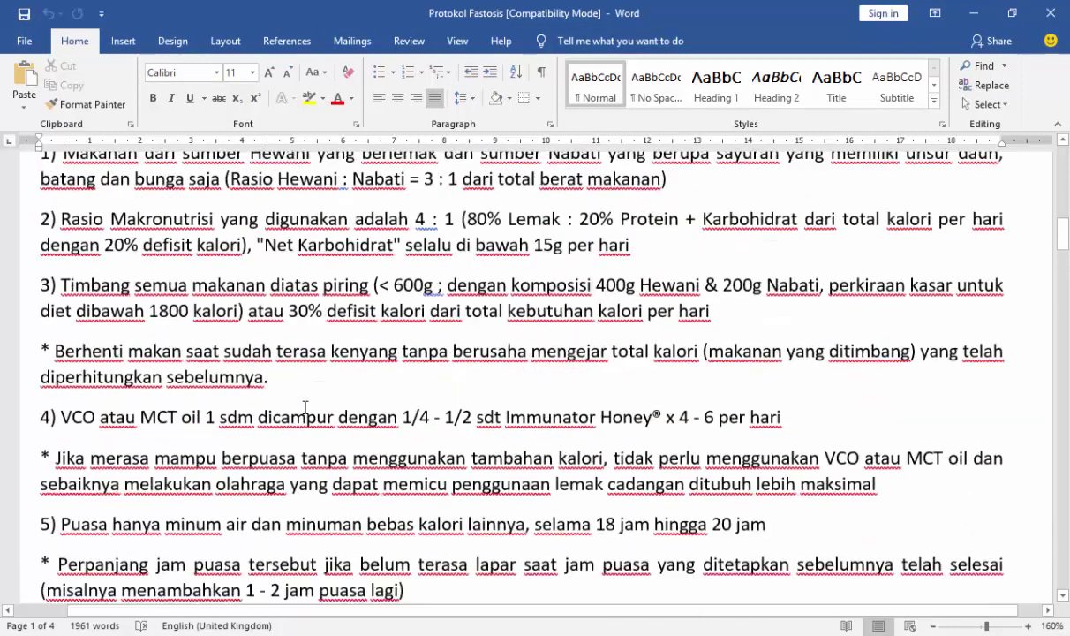
scroll(305, 408, up, 5)
click(155, 412)
scroll(267, 408, down, 2)
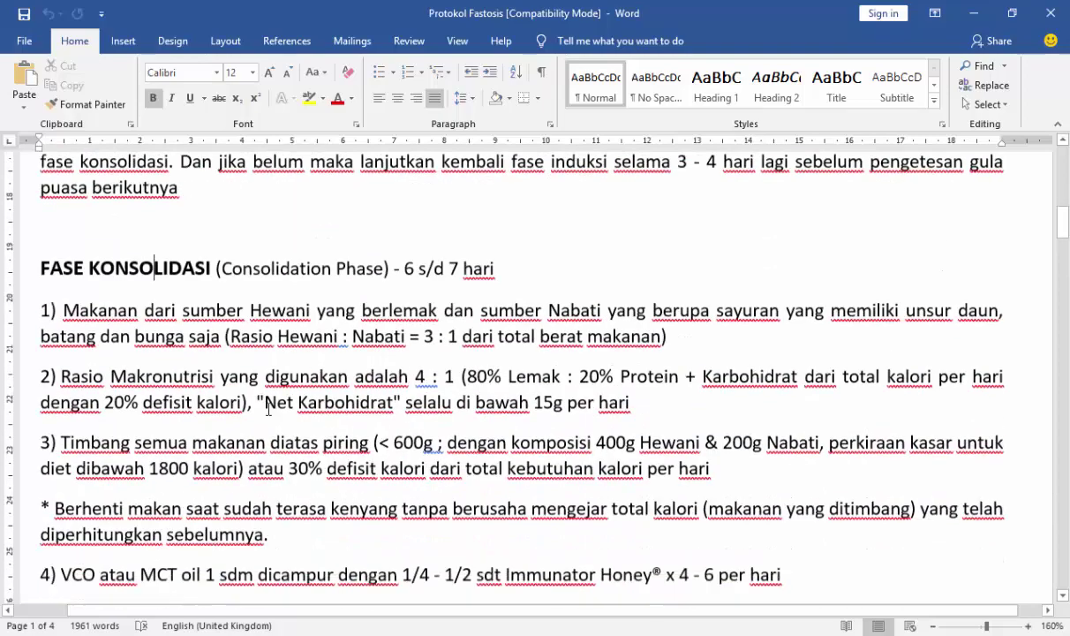
scroll(268, 408, down, 2)
scroll(273, 397, down, 5)
scroll(278, 393, down, 4)
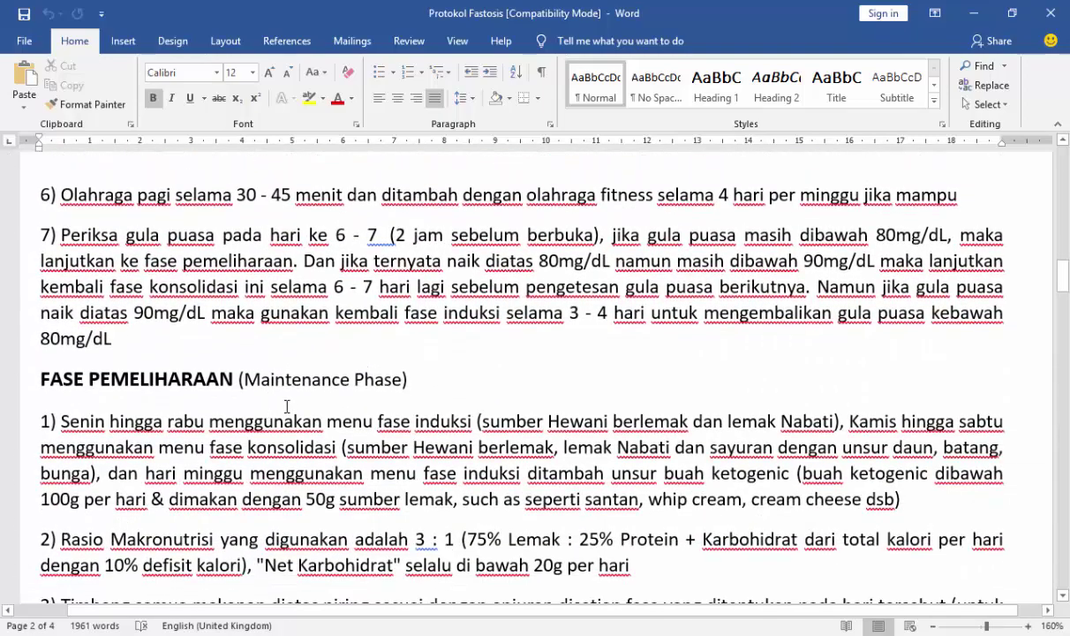
scroll(288, 404, down, 1)
scroll(288, 403, down, 1)
scroll(290, 400, down, 1)
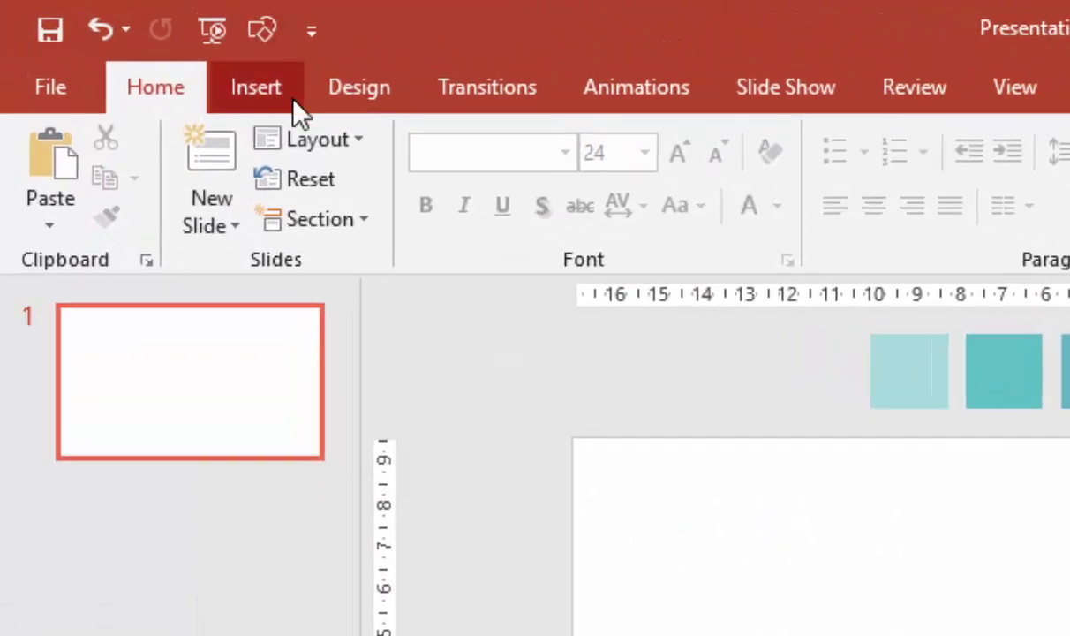
- Draw a blue rectangle starting from the slide's top-left corner
click(268, 89)
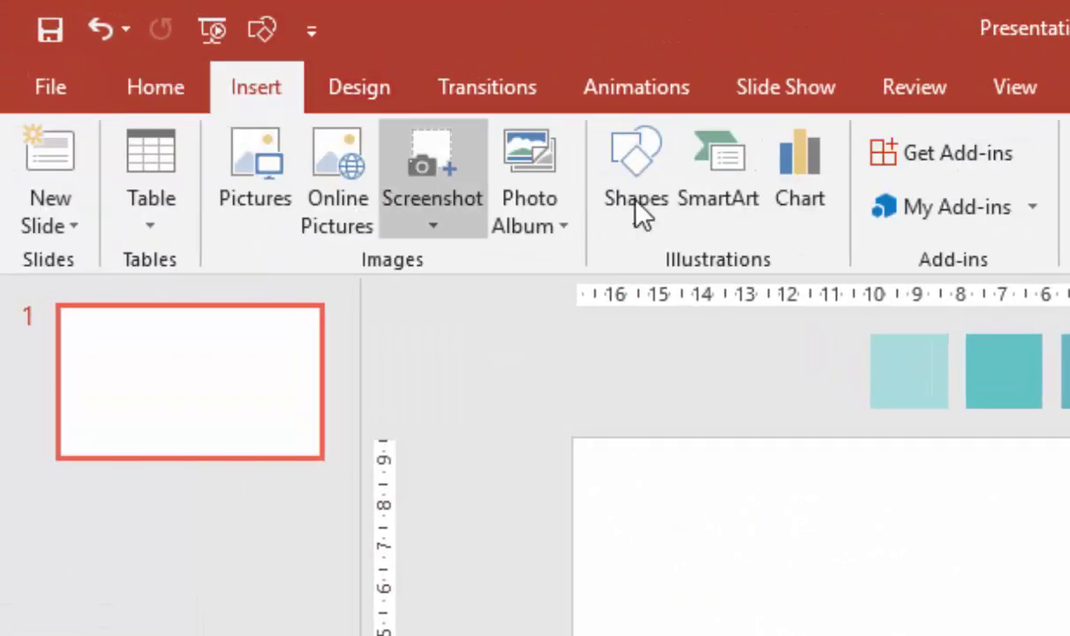
click(638, 221)
click(721, 292)
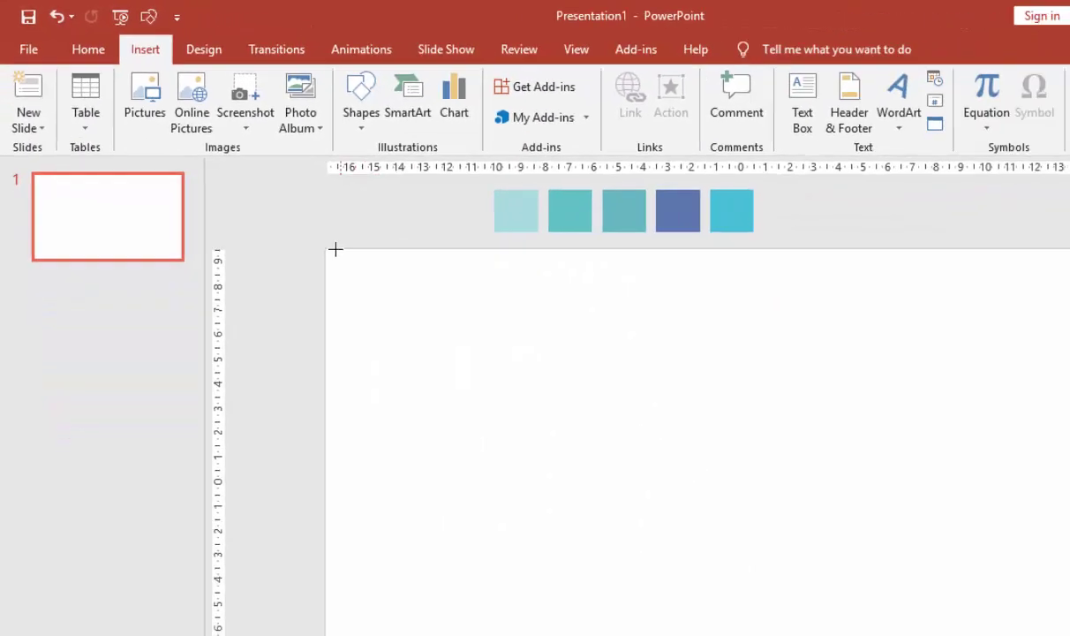
drag(274, 211, 639, 430)
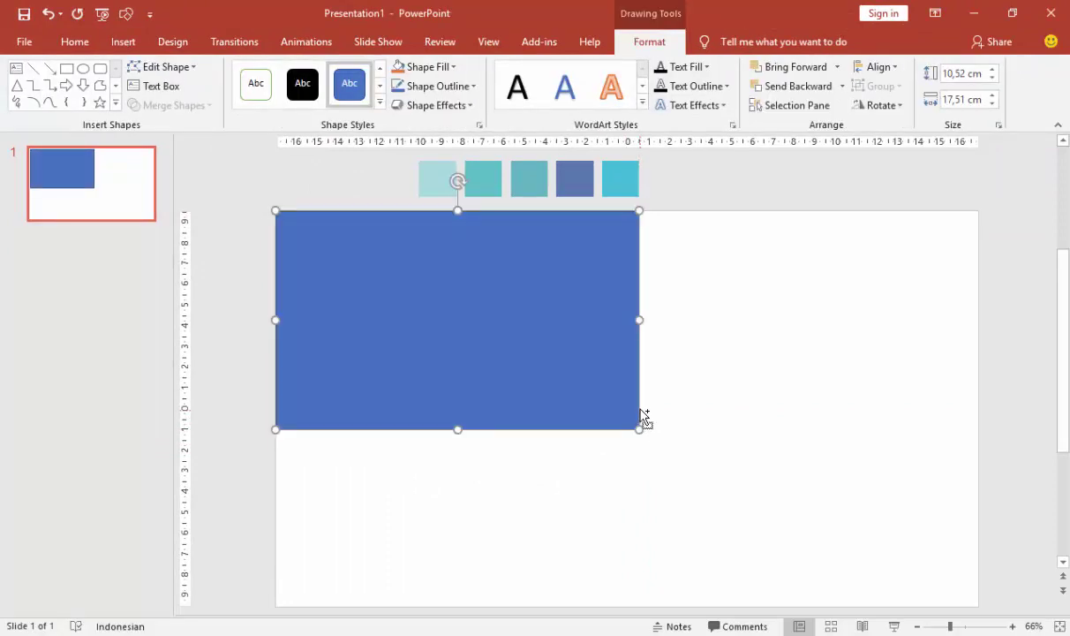
- Duplicate the rectangle, narrow the original to half the slide width, and delete the stray copy
drag(565, 318, 866, 453)
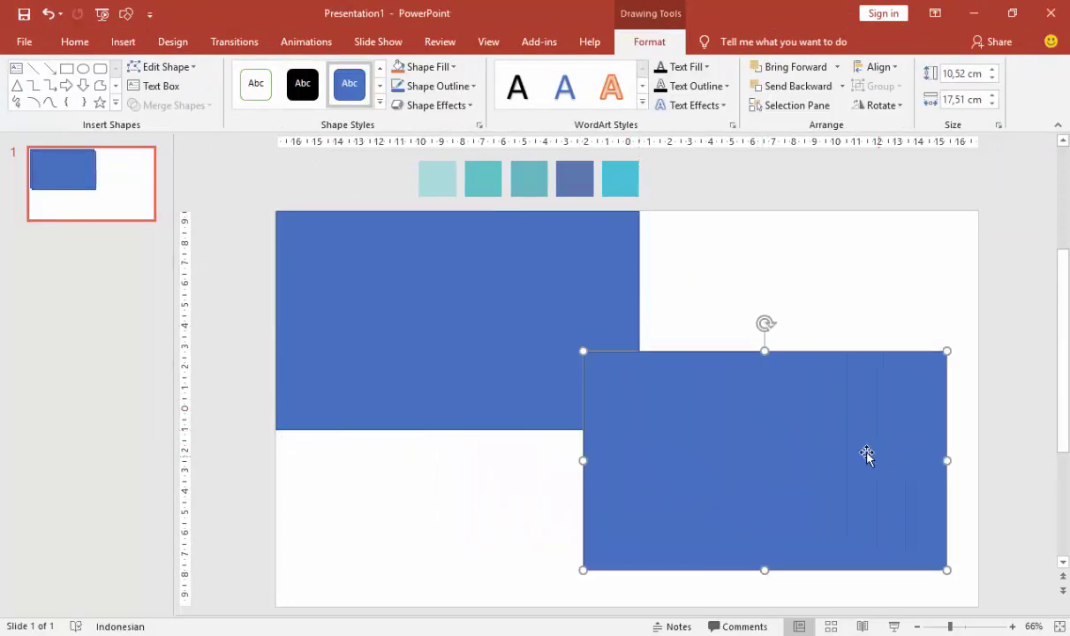
ctrl+scroll(866, 455, down, 3)
ctrl+scroll(716, 444, up, 2)
mouse_move(729, 437)
mouse_down()
mouse_move(764, 459)
mouse_move(508, 454)
mouse_move(637, 465)
mouse_up()
click(590, 363)
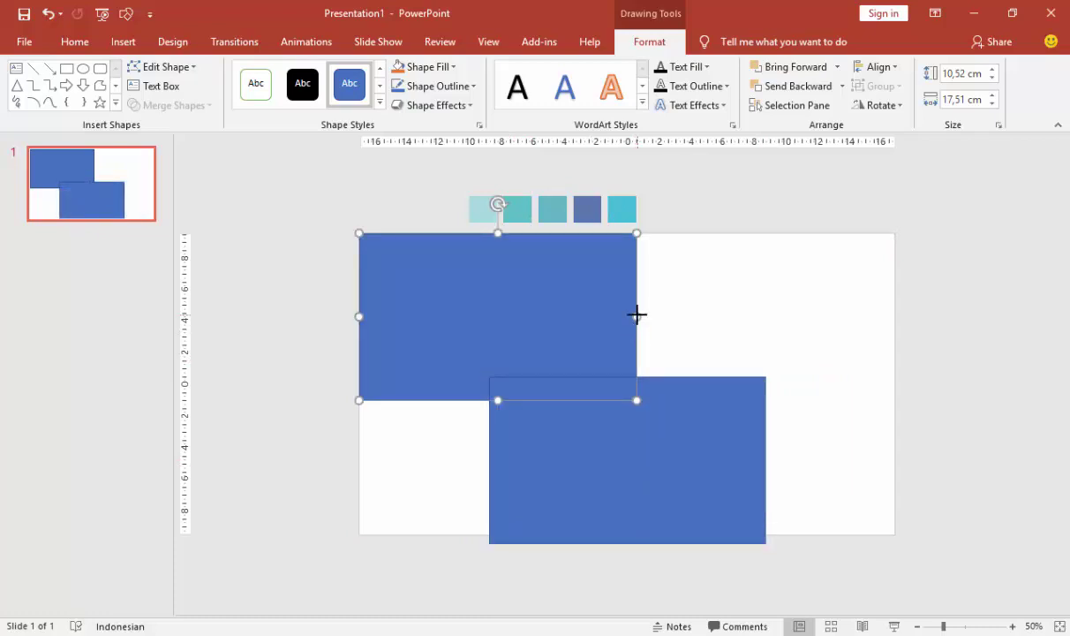
drag(636, 316, 626, 315)
click(671, 407)
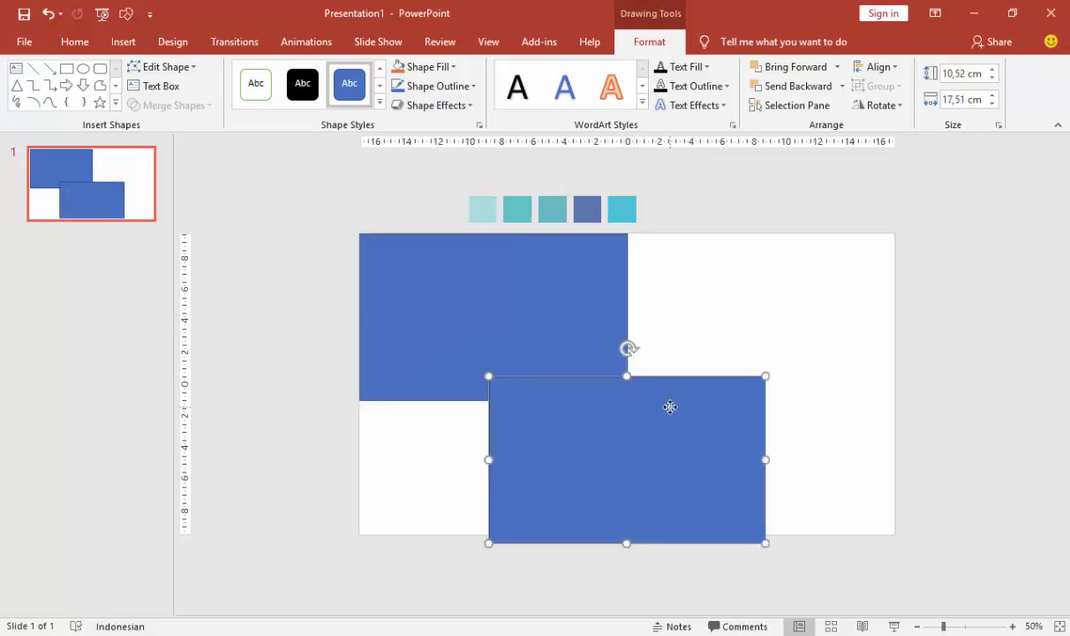
key(Delete)
- Shorten the rectangles to half height and snap them into the top-right and bottom-left quarters
click(513, 390)
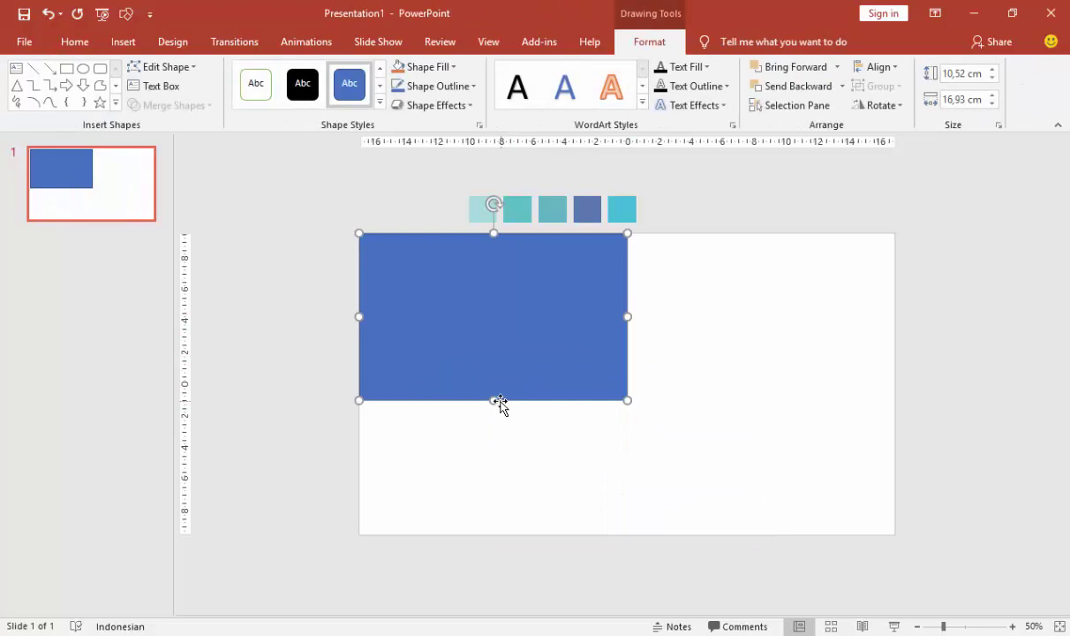
mouse_move(495, 399)
mouse_down()
mouse_move(493, 386)
mouse_move(812, 469)
mouse_up()
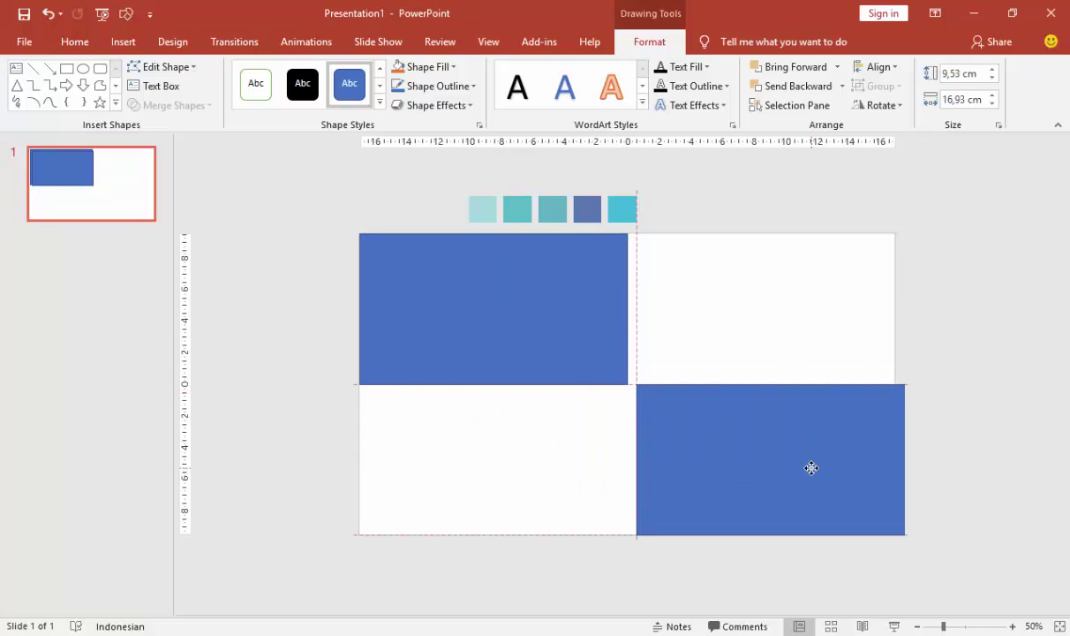
drag(810, 465, 796, 315)
mouse_move(493, 371)
mouse_down()
mouse_move(509, 453)
mouse_move(501, 485)
mouse_move(528, 462)
mouse_up()
click(704, 430)
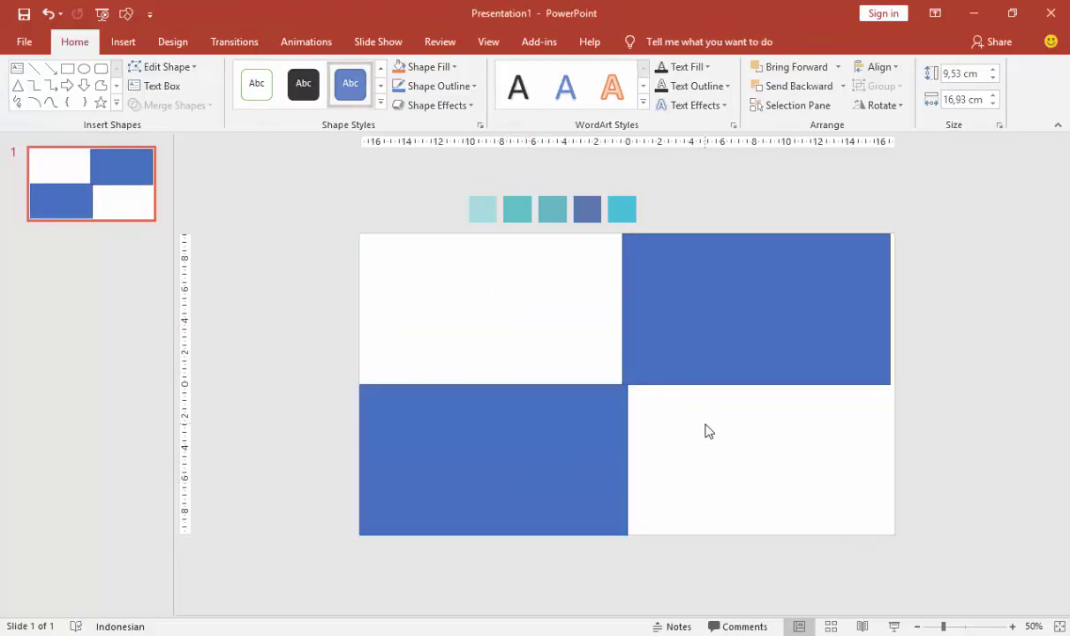
drag(700, 361, 708, 356)
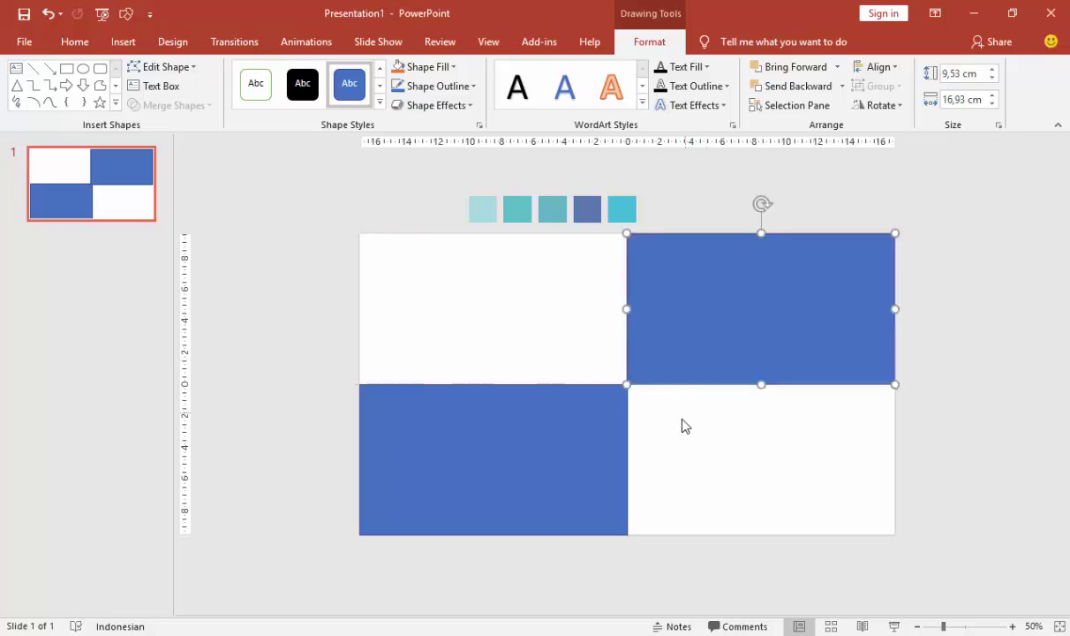
- In Format Shape, set the top-right rectangle to No line and Picture or texture fill
right_click(682, 339)
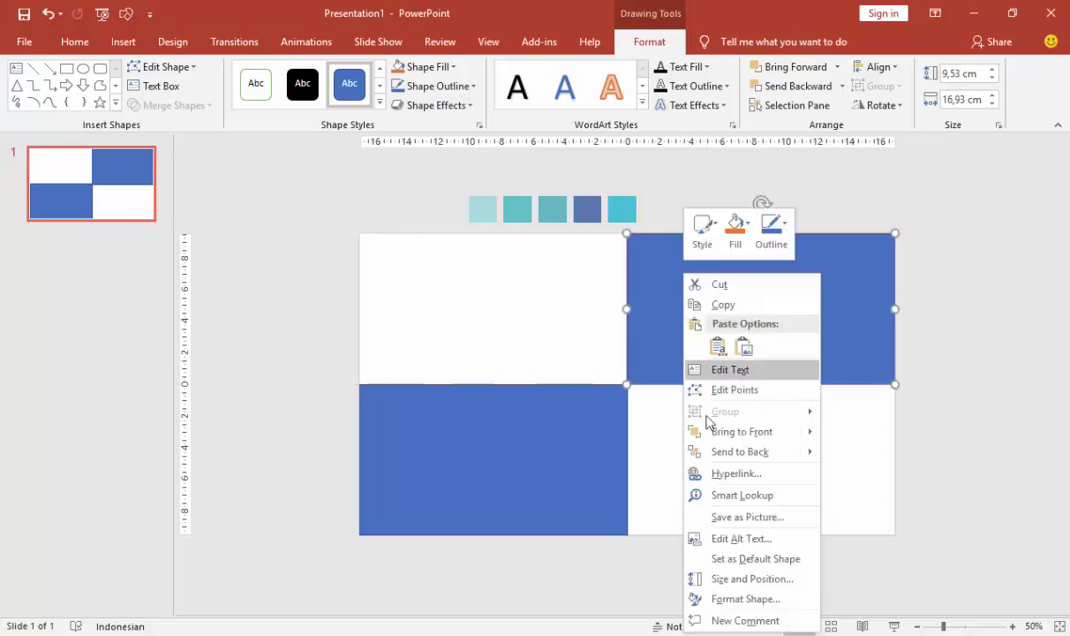
click(716, 576)
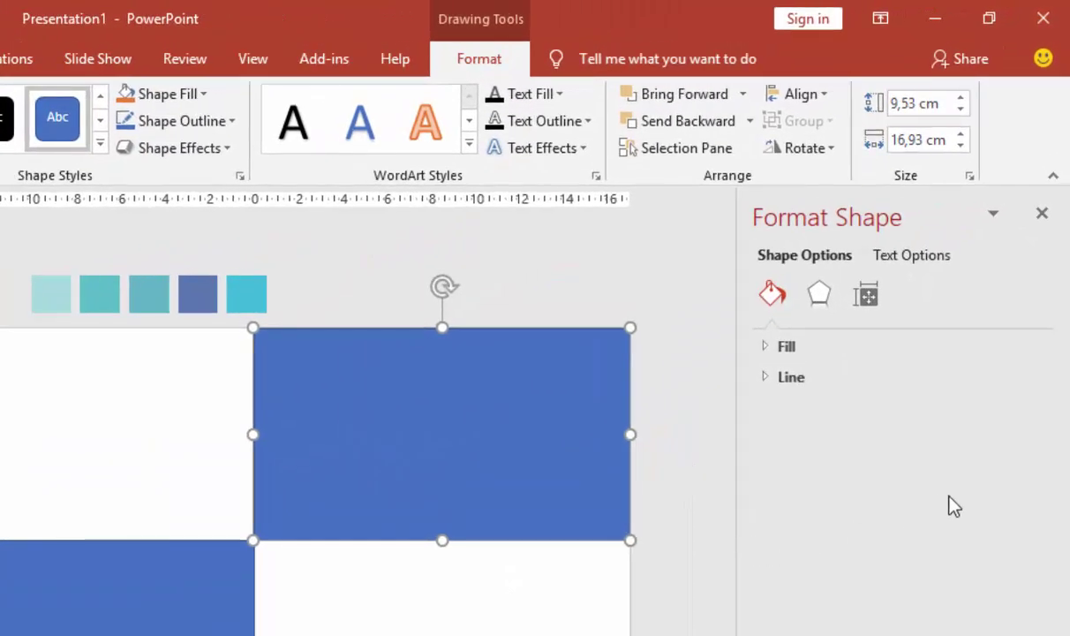
click(775, 378)
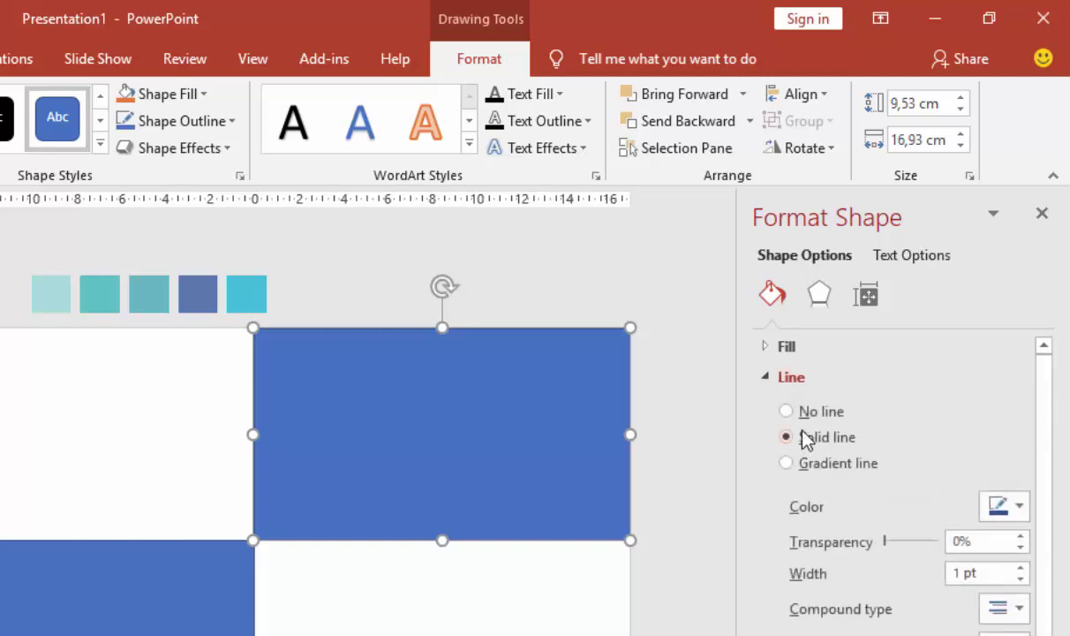
click(788, 411)
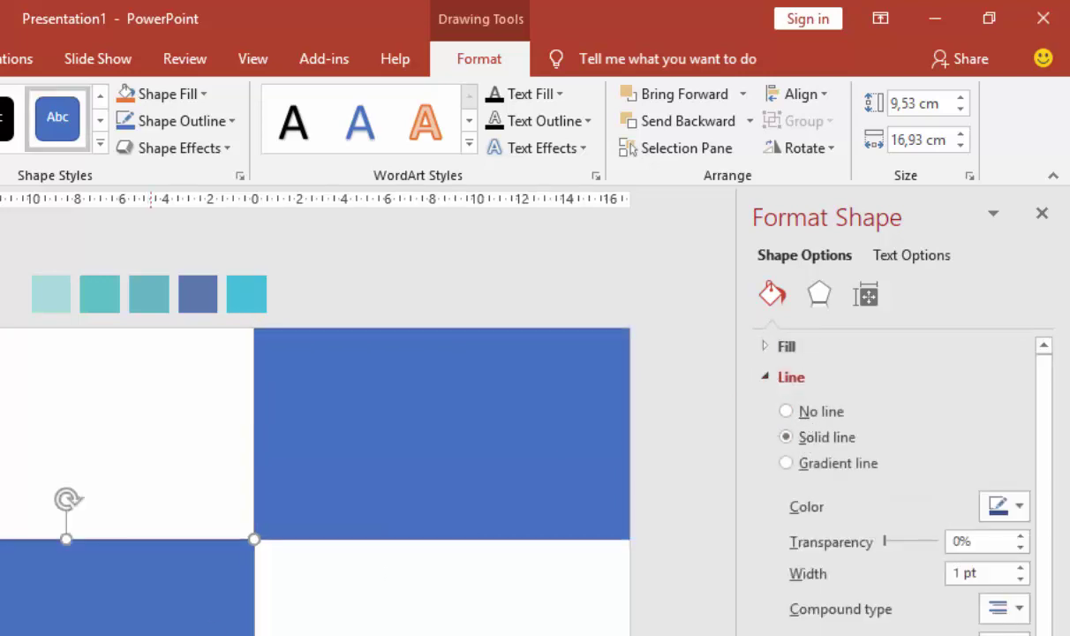
click(786, 412)
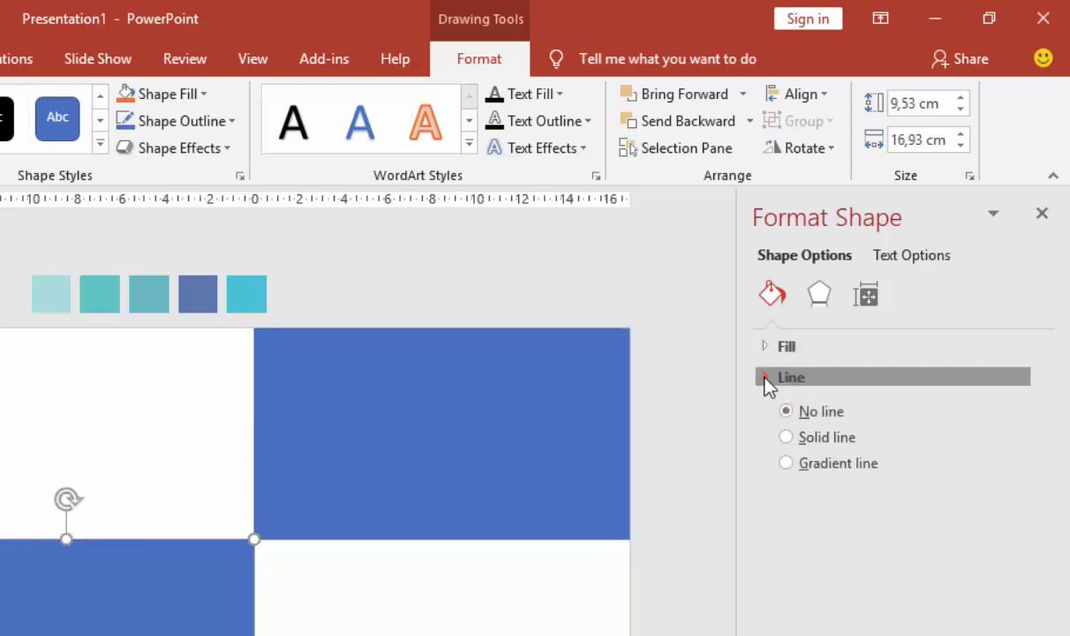
click(765, 378)
click(764, 347)
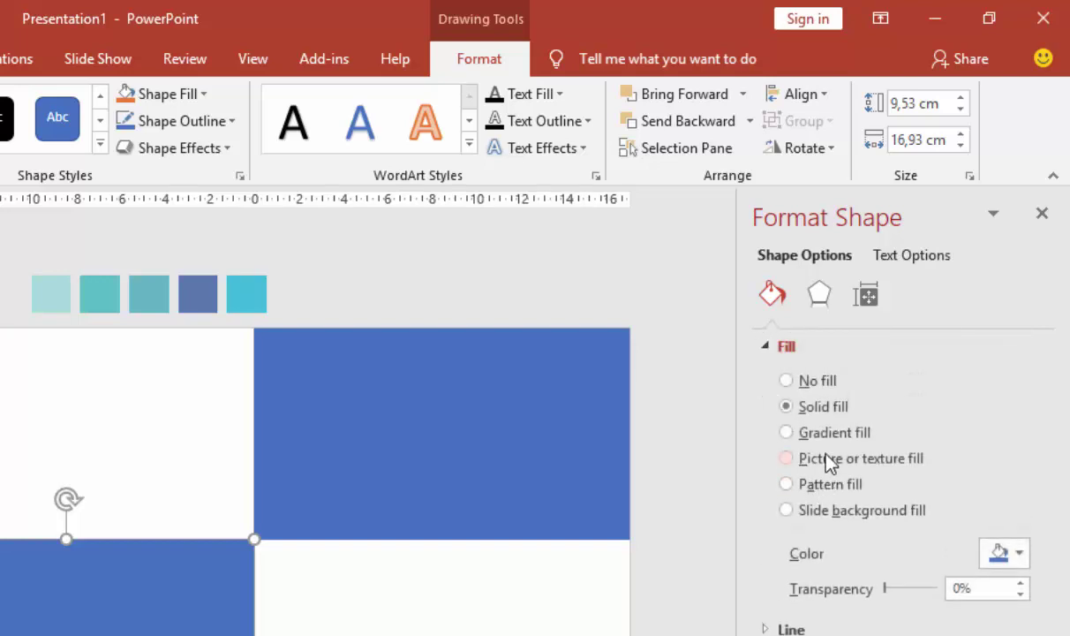
click(828, 459)
click(818, 574)
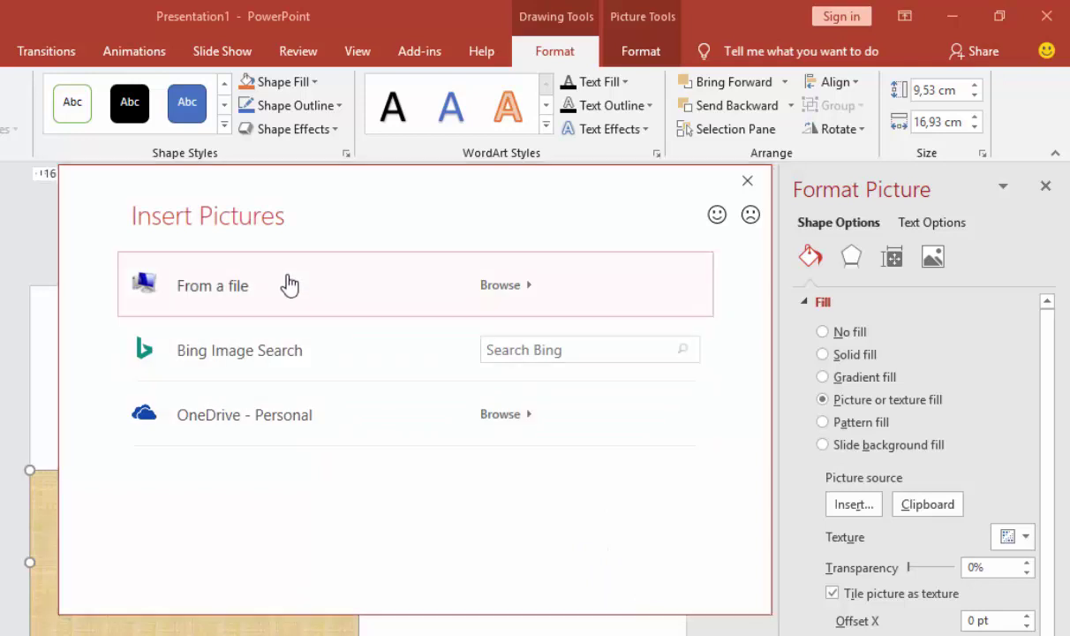
- Browse from a file to the foto keto folder under 25 KETO FASTOSIS > DIET KETOFASTOSIS
click(290, 284)
scroll(220, 398, down, 5)
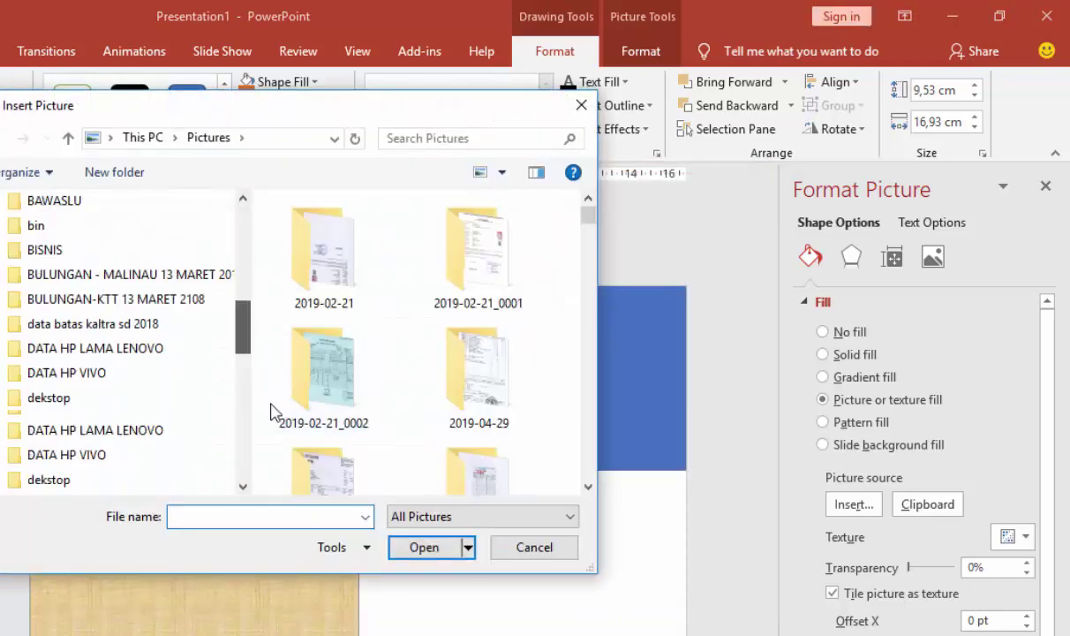
click(148, 374)
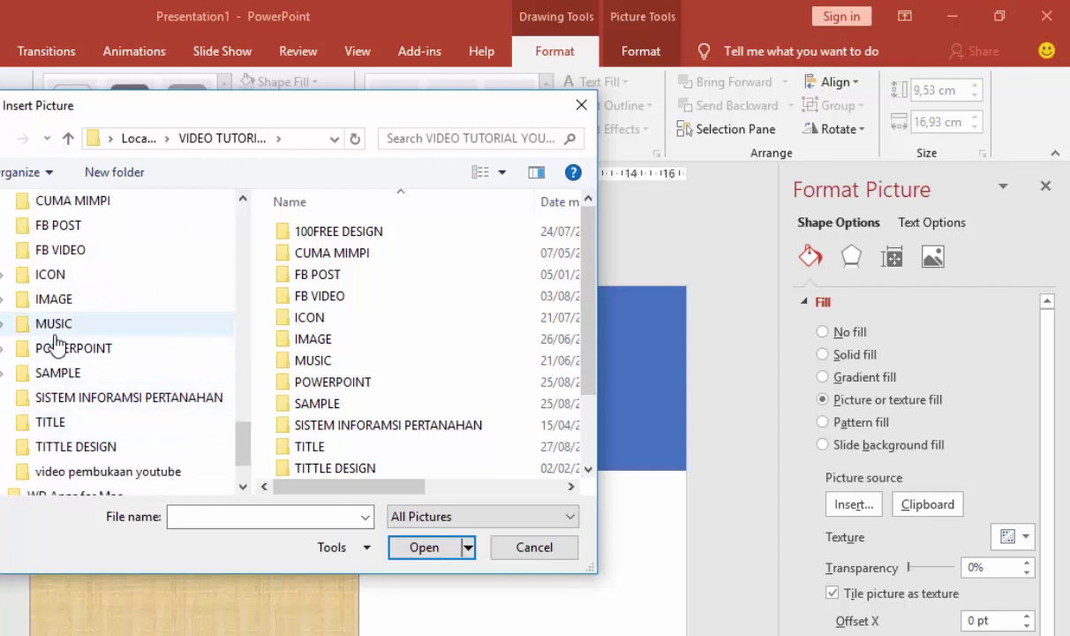
click(55, 327)
click(21, 349)
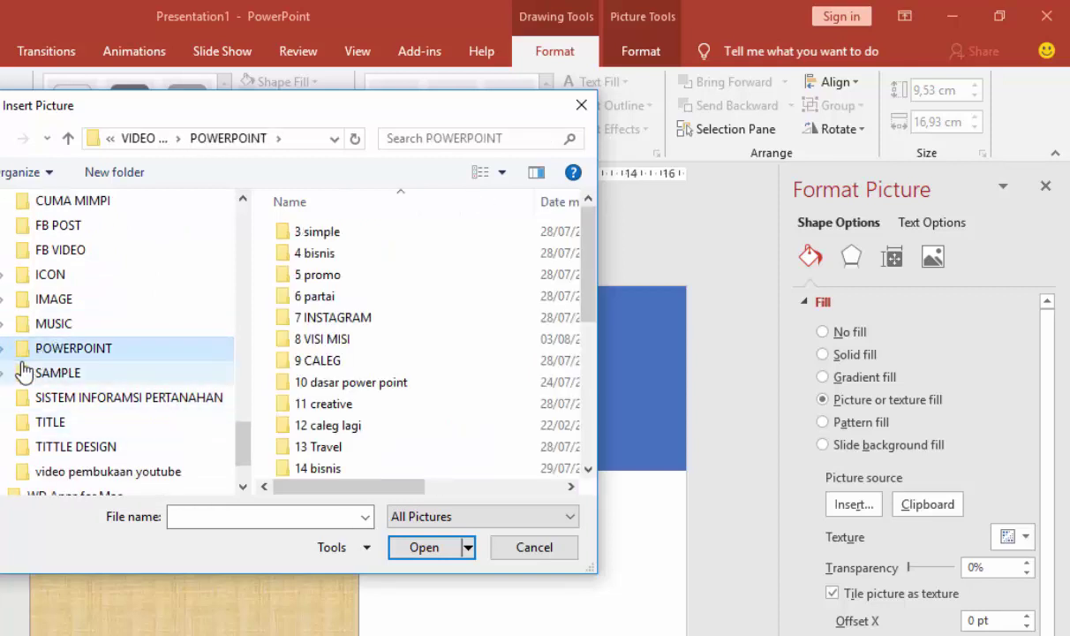
click(3, 351)
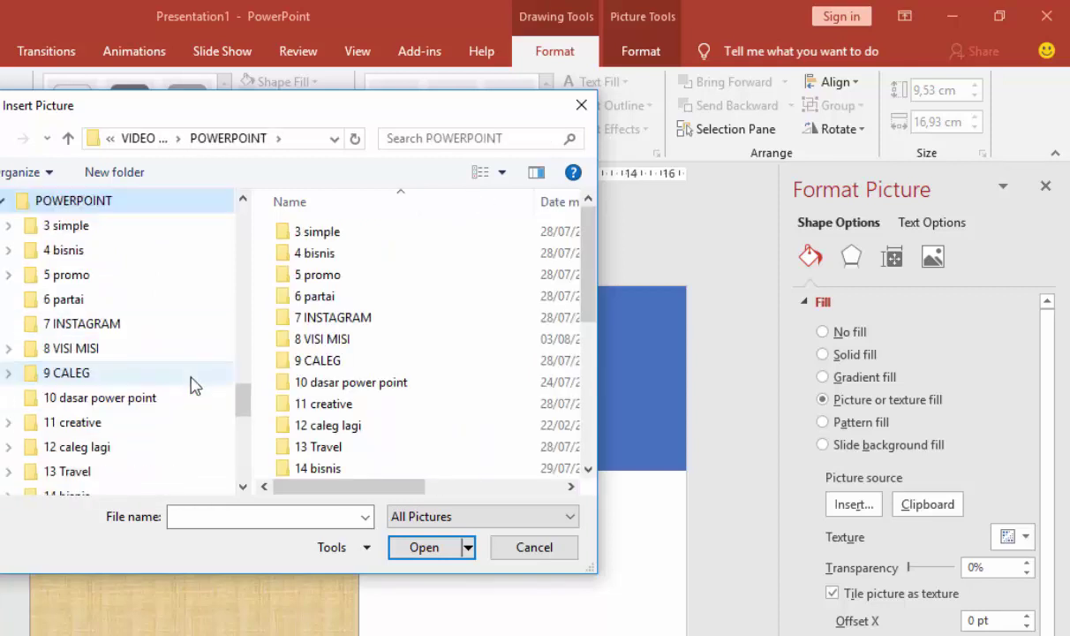
scroll(190, 389, down, 2)
scroll(191, 397, down, 2)
scroll(177, 402, down, 1)
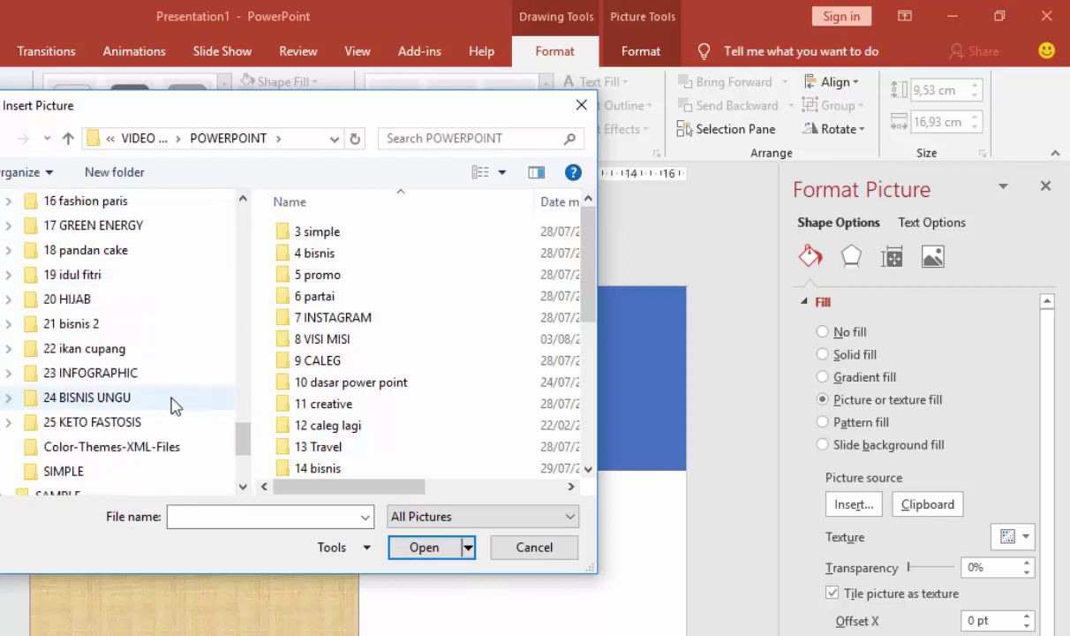
click(124, 424)
double_click(316, 234)
double_click(316, 232)
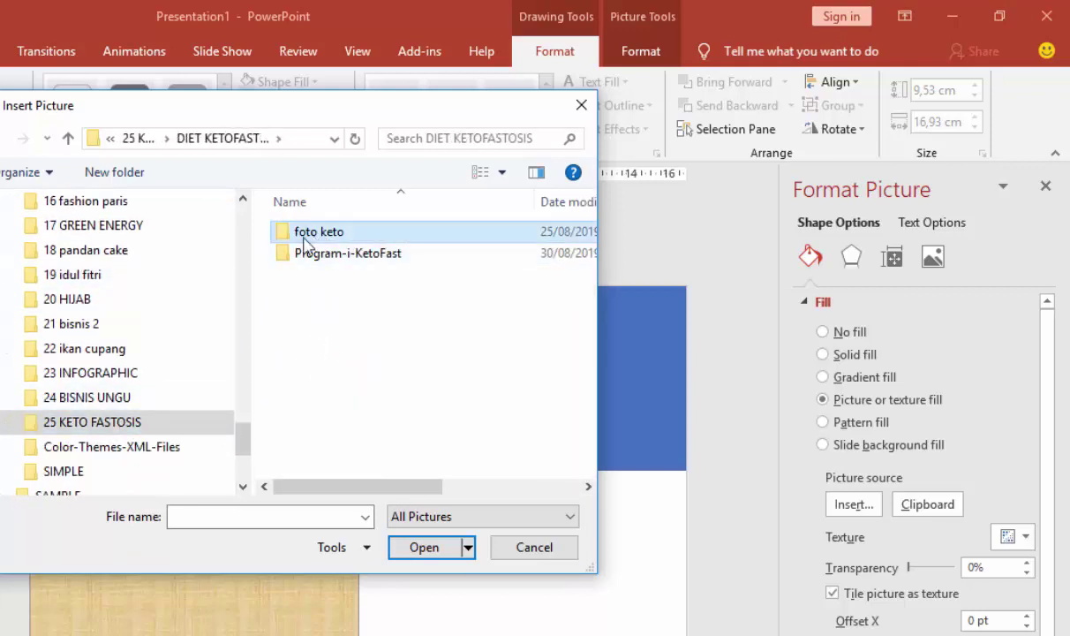
- Fill the lower-left rectangle with the photo of the woman lunging
scroll(500, 417, down, 3)
scroll(501, 417, down, 3)
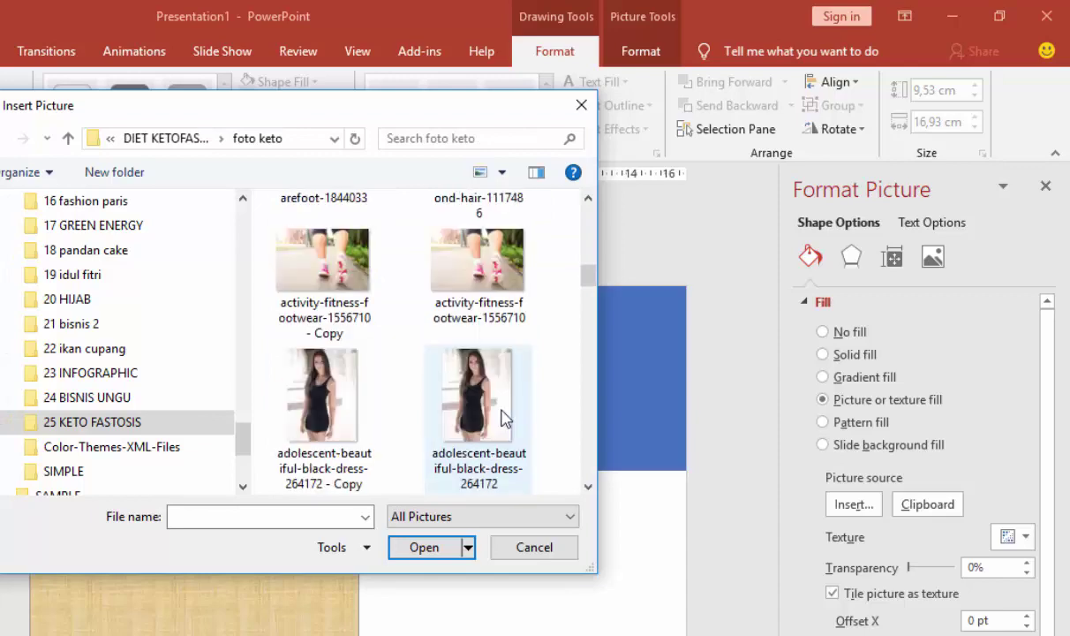
scroll(504, 418, up, 3)
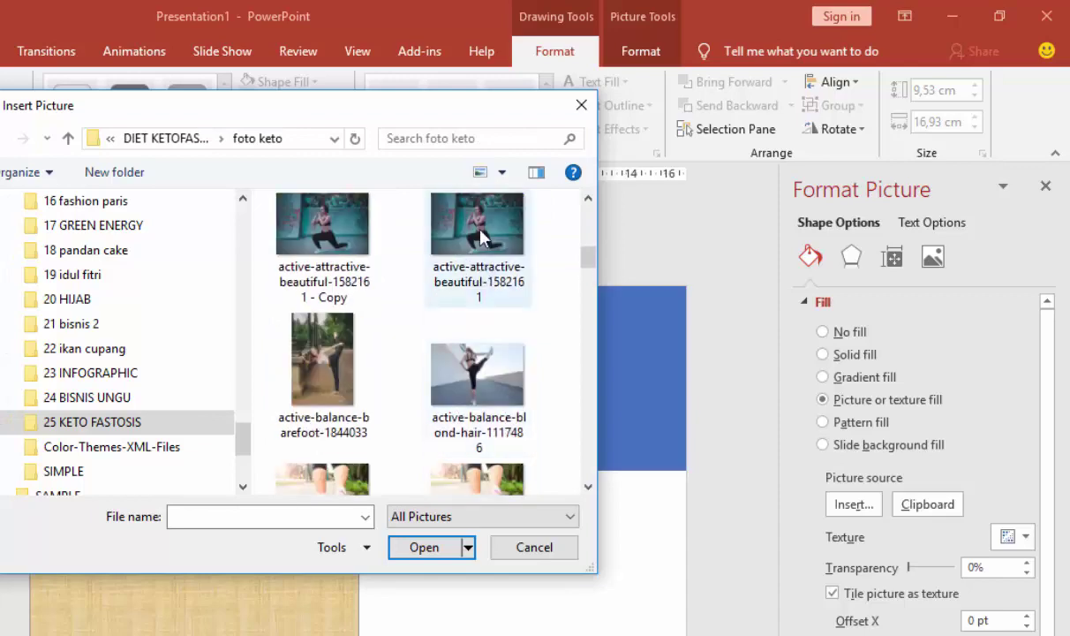
click(472, 279)
click(419, 547)
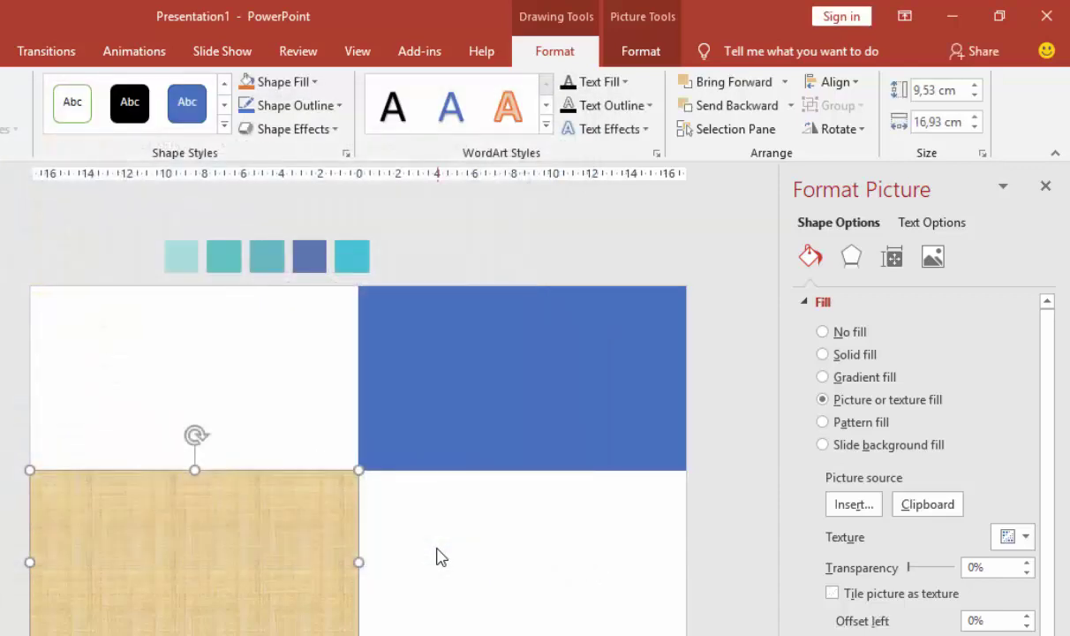
click(482, 418)
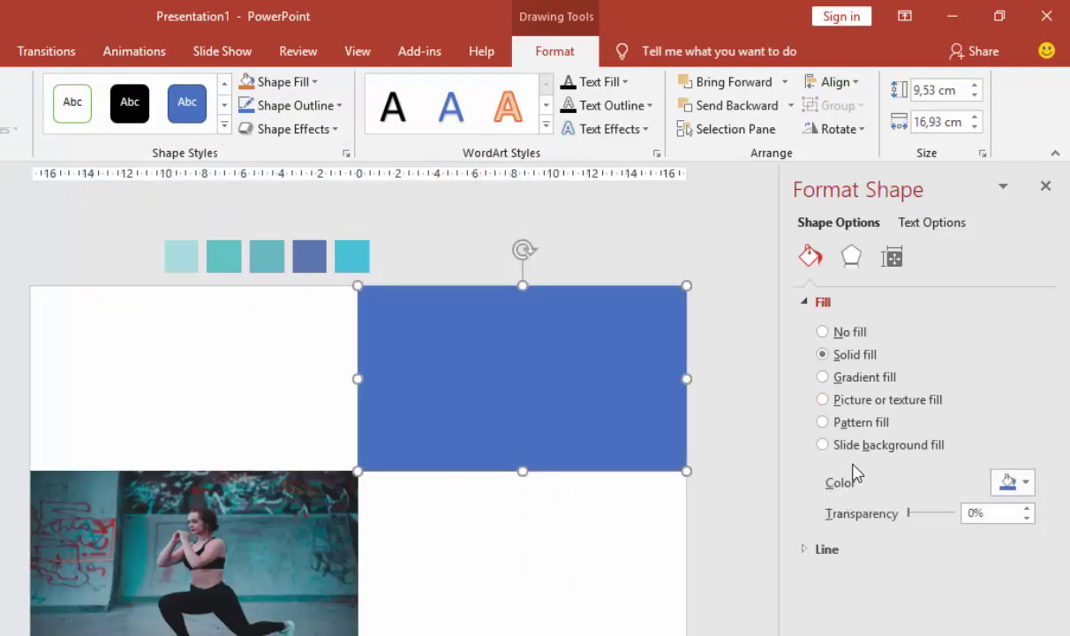
- Fill the top-right blue rectangle with the pink running-shoes photo
click(858, 400)
click(853, 504)
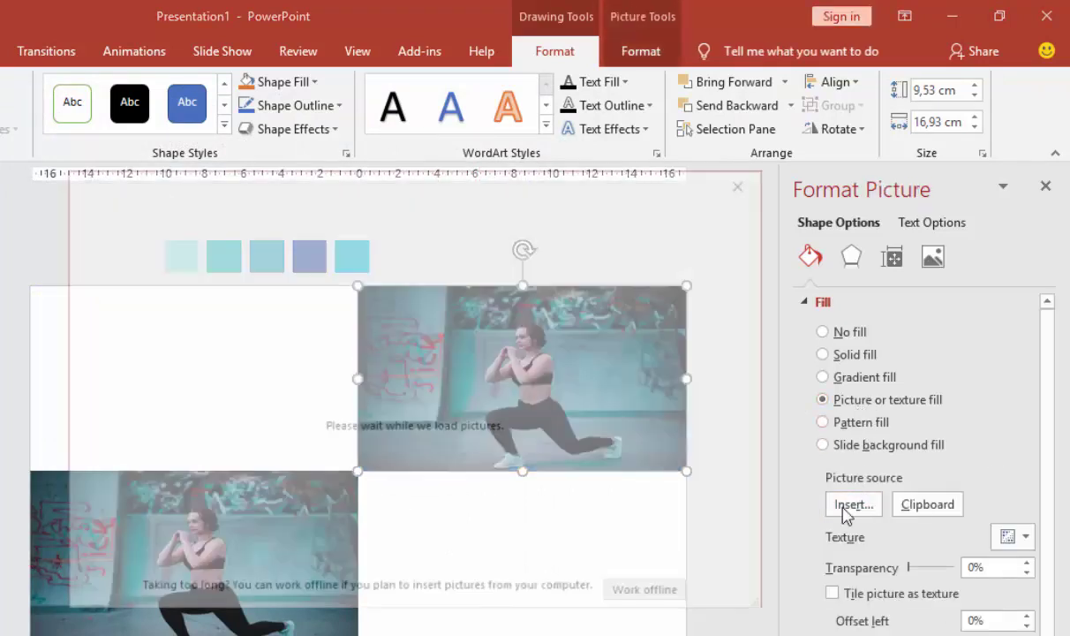
click(237, 294)
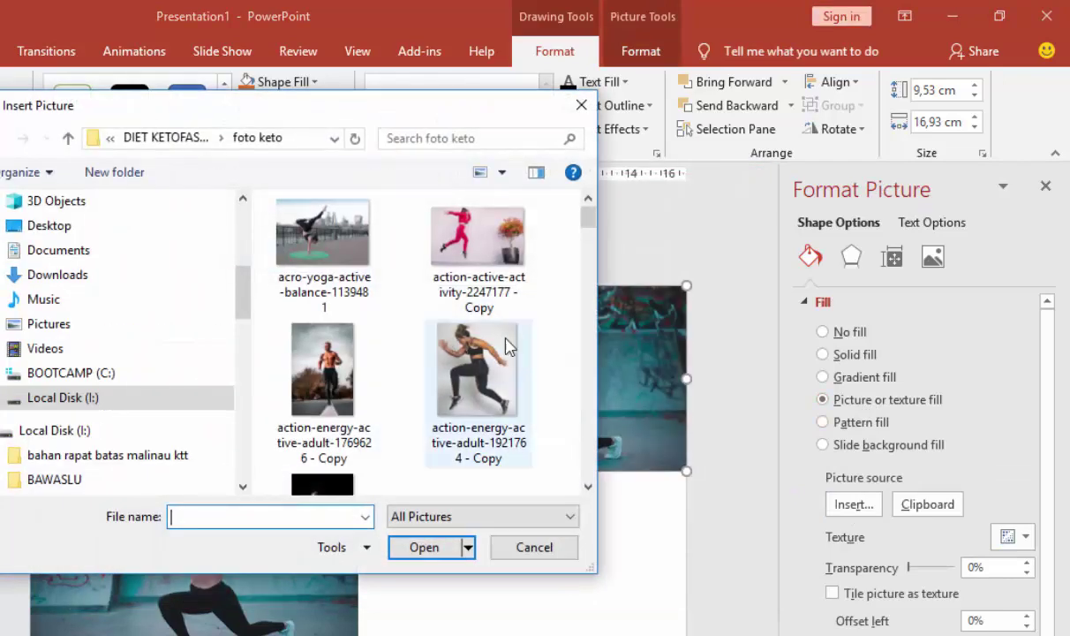
scroll(511, 353, down, 3)
scroll(510, 358, down, 2)
scroll(508, 359, up, 3)
click(343, 251)
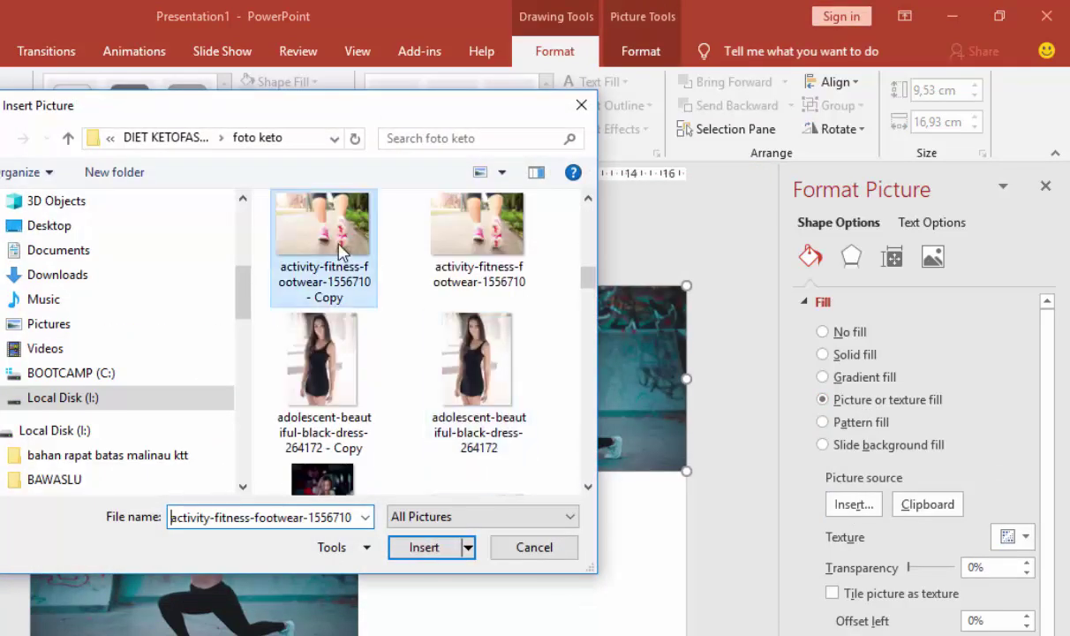
click(419, 549)
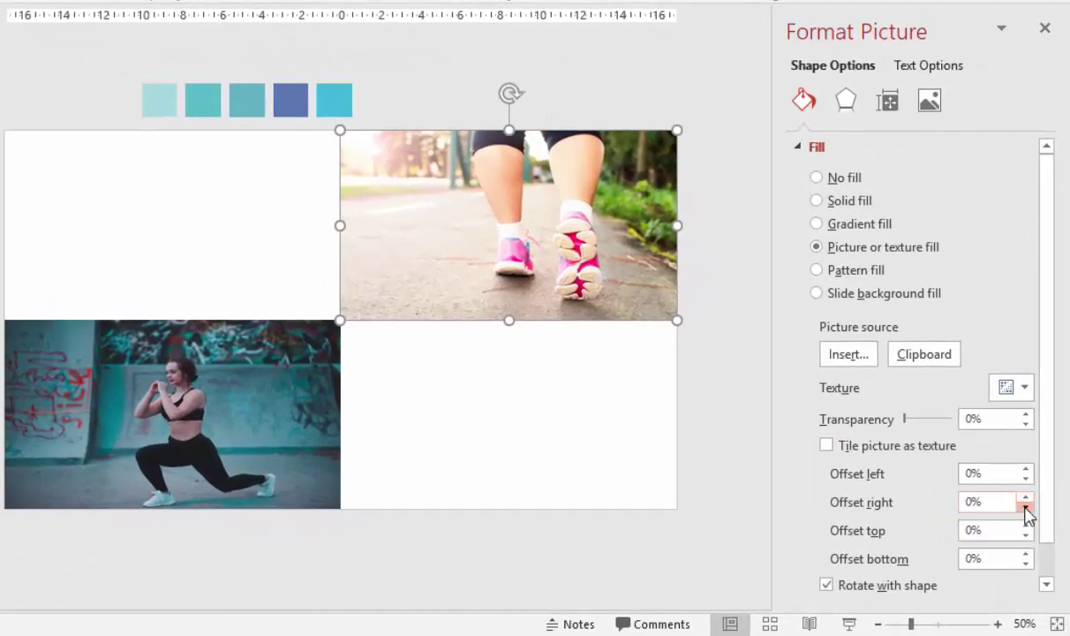
- Reframe the photos via offsets: running-shoes right -1%, top -15%; lunge photo top -12%
click(1025, 508)
click(1026, 536)
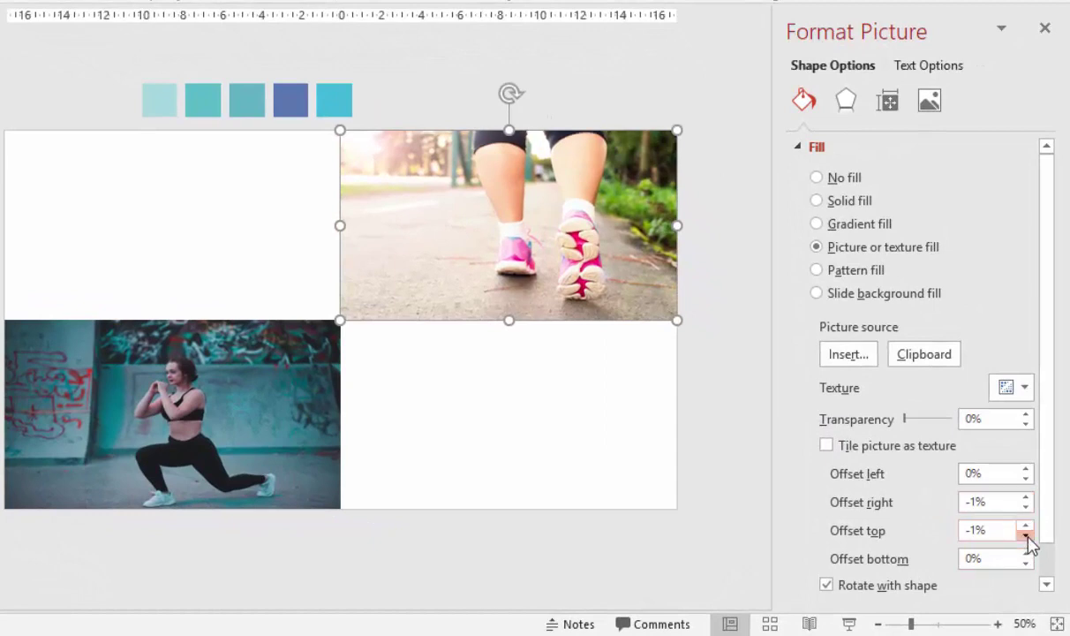
drag(1025, 535, 1026, 563)
click(1026, 563)
click(258, 440)
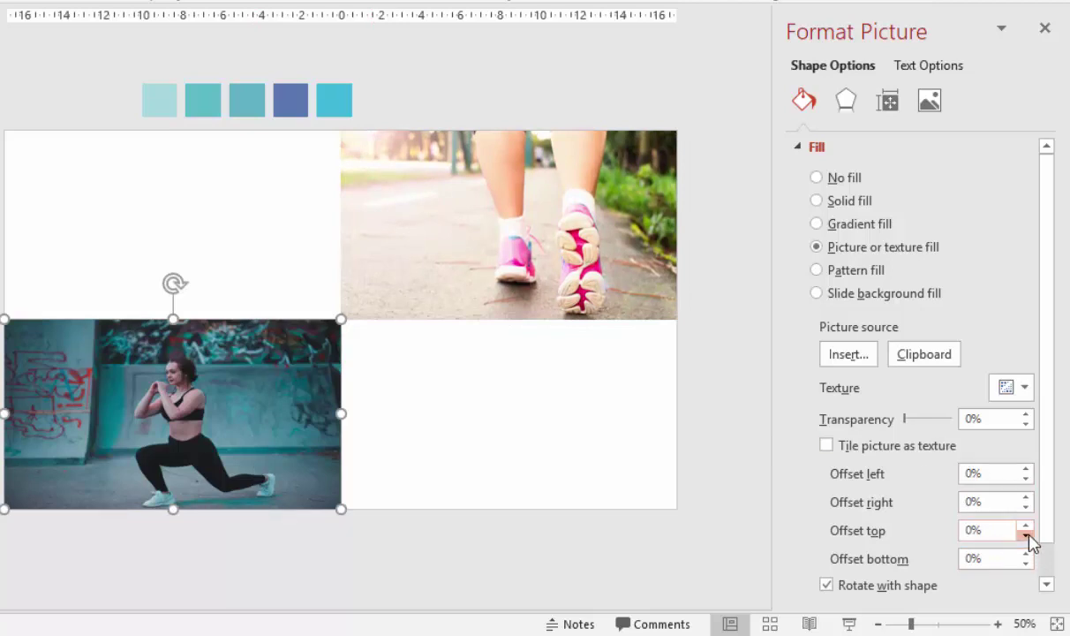
drag(1025, 535, 1026, 535)
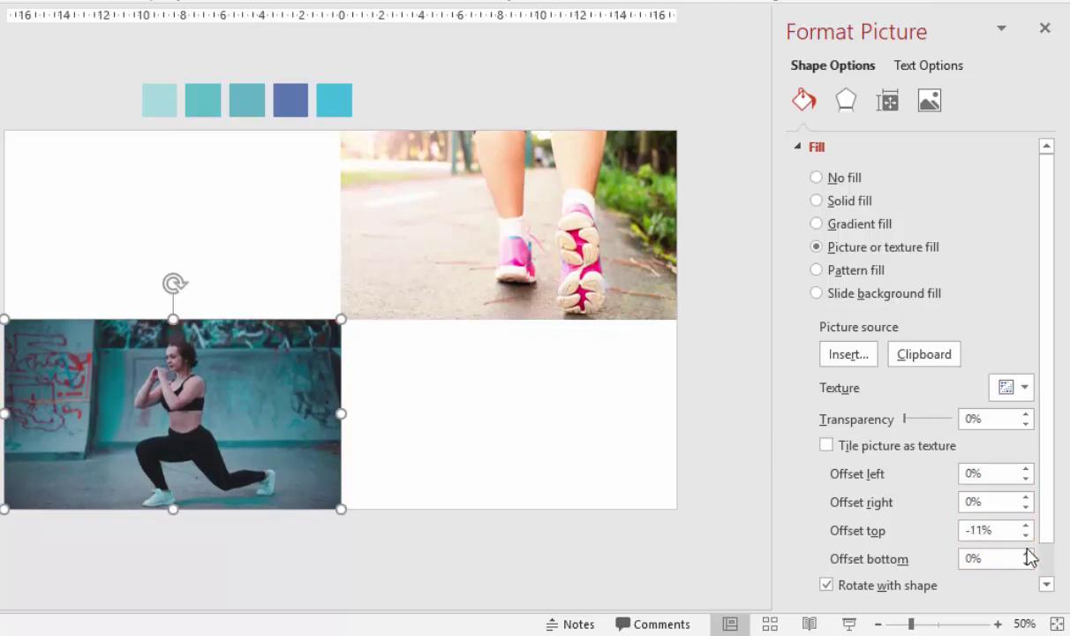
click(1026, 536)
click(624, 501)
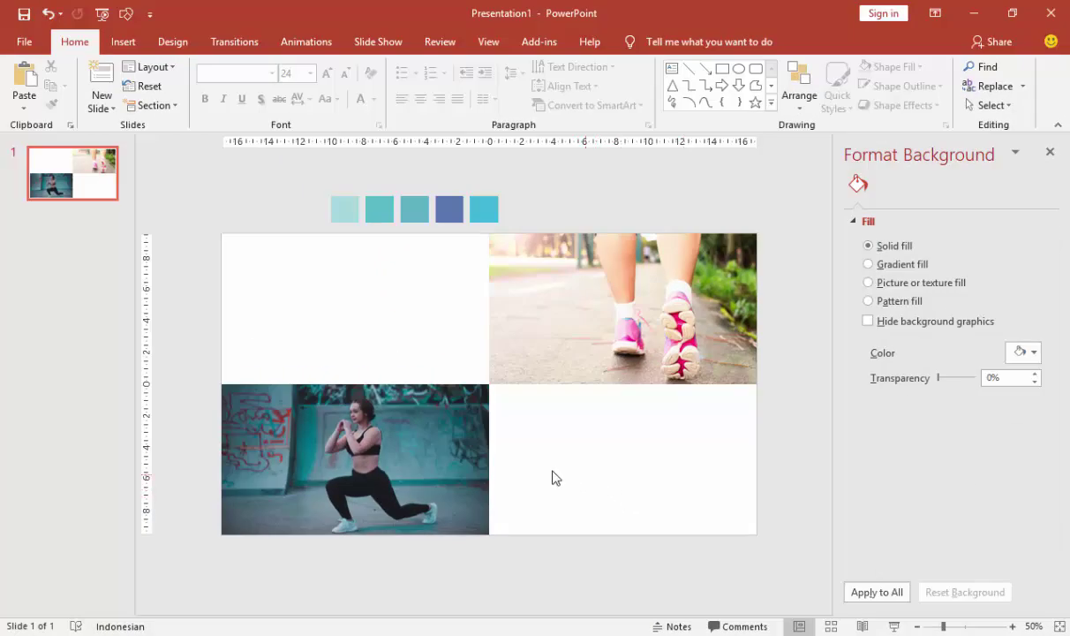
- Copy the lunge photo into the top-left quarter and give it a solid fill eyedropped from the cyan swatch
click(417, 389)
drag(421, 394, 452, 283)
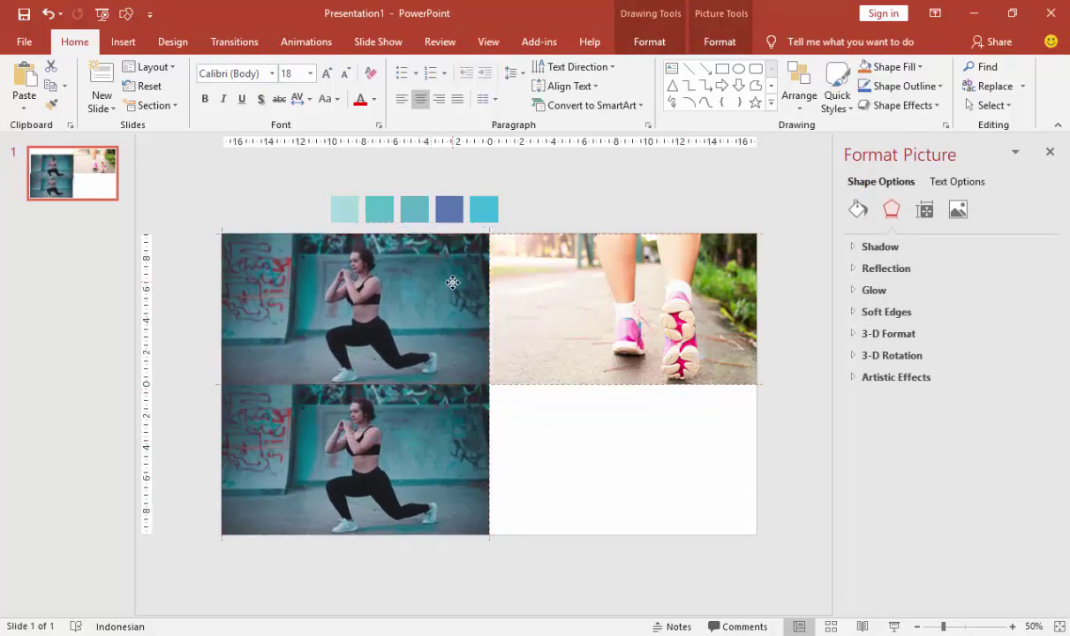
click(856, 209)
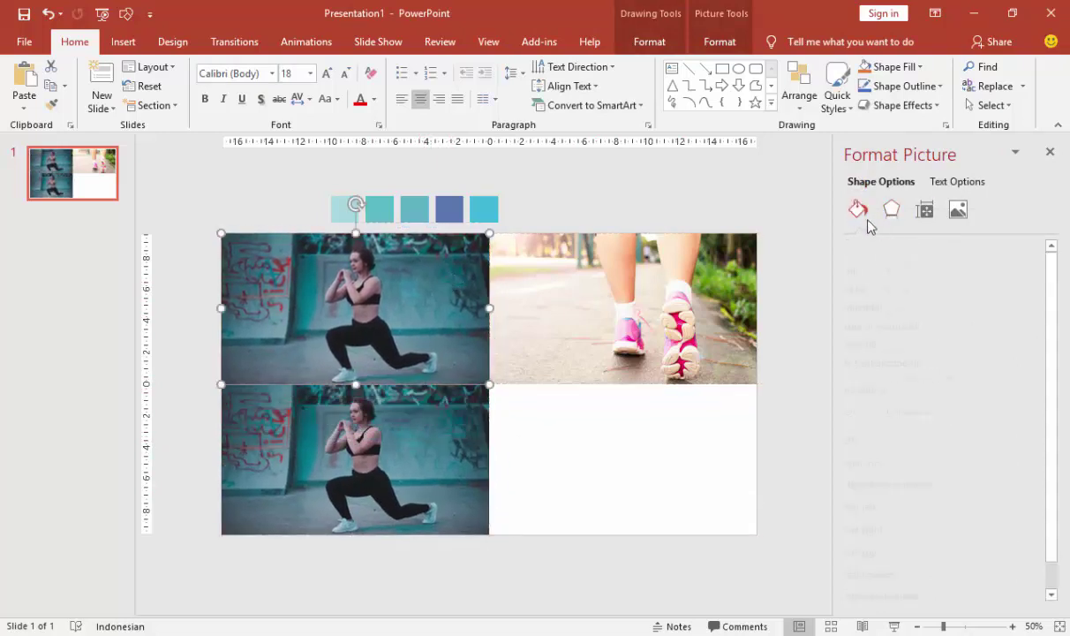
click(879, 289)
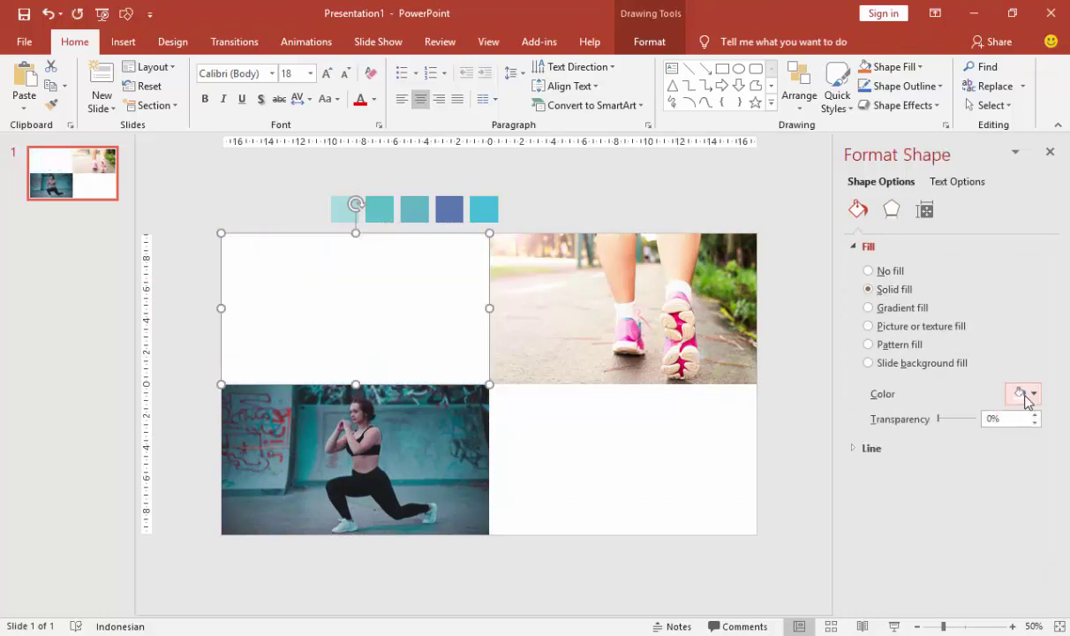
click(1022, 393)
click(968, 557)
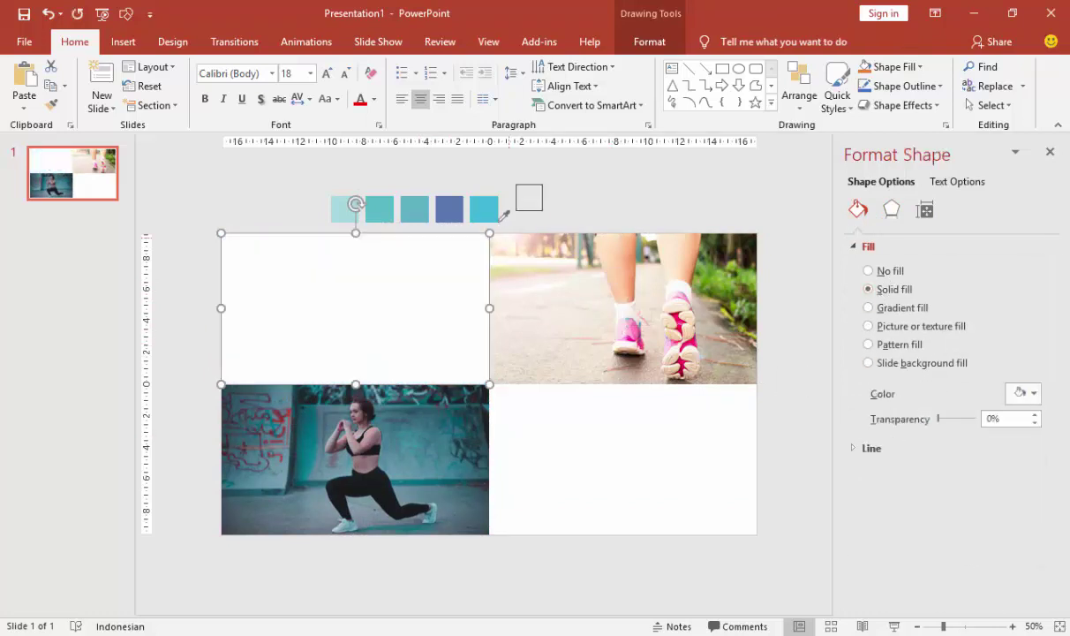
click(477, 212)
click(591, 208)
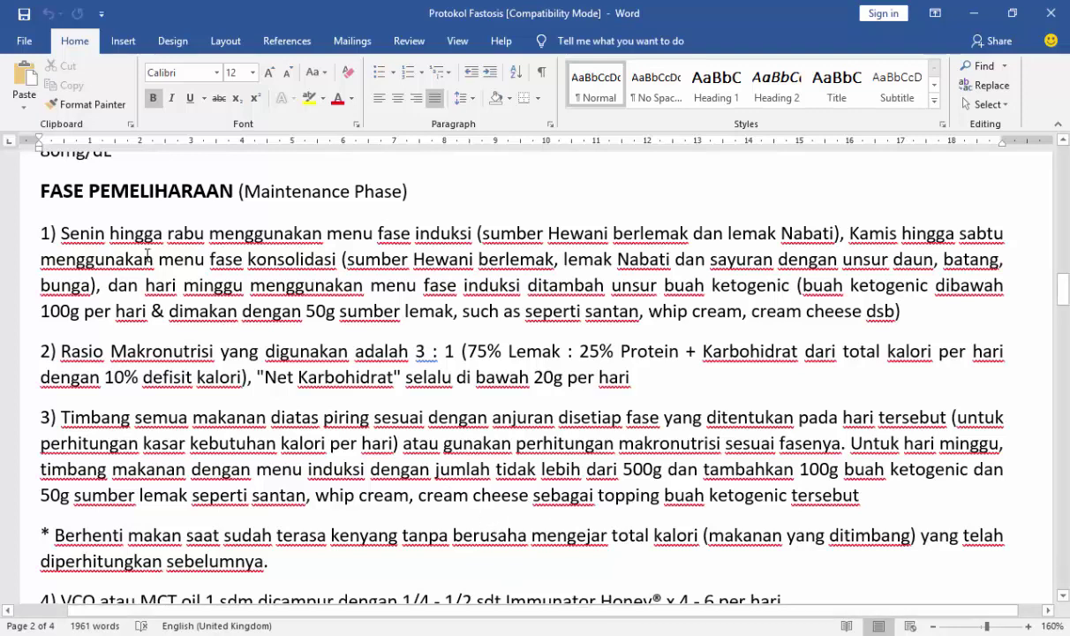
- Paste FASE PEMELIHARAAN into a new text box at the top-left of the running-shoes photo
drag(41, 191, 354, 198)
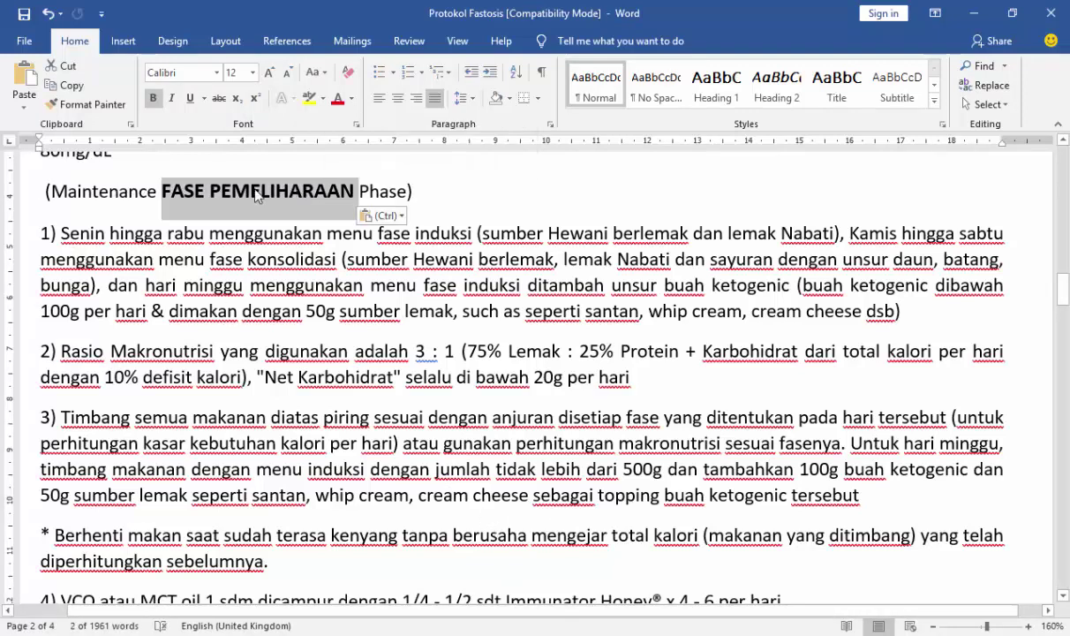
key(ctrl+z)
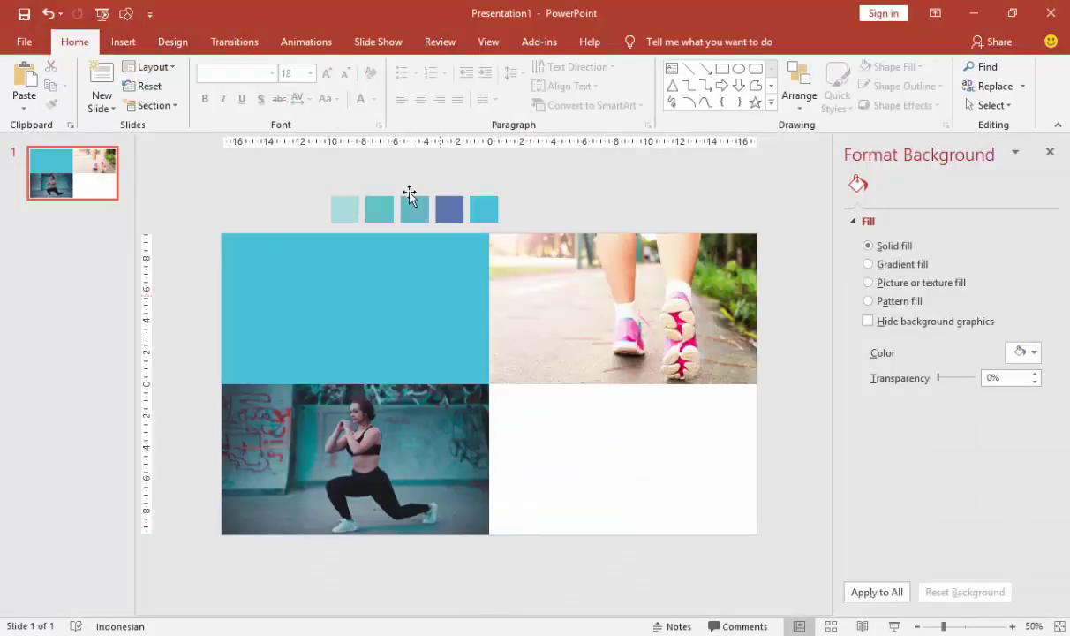
click(126, 41)
click(677, 97)
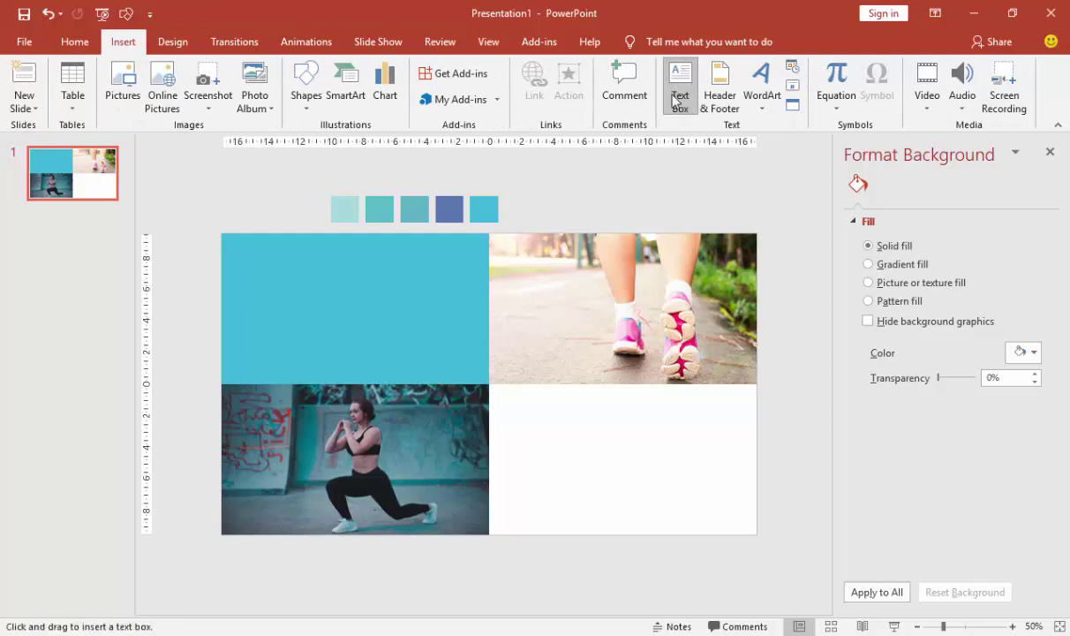
click(539, 435)
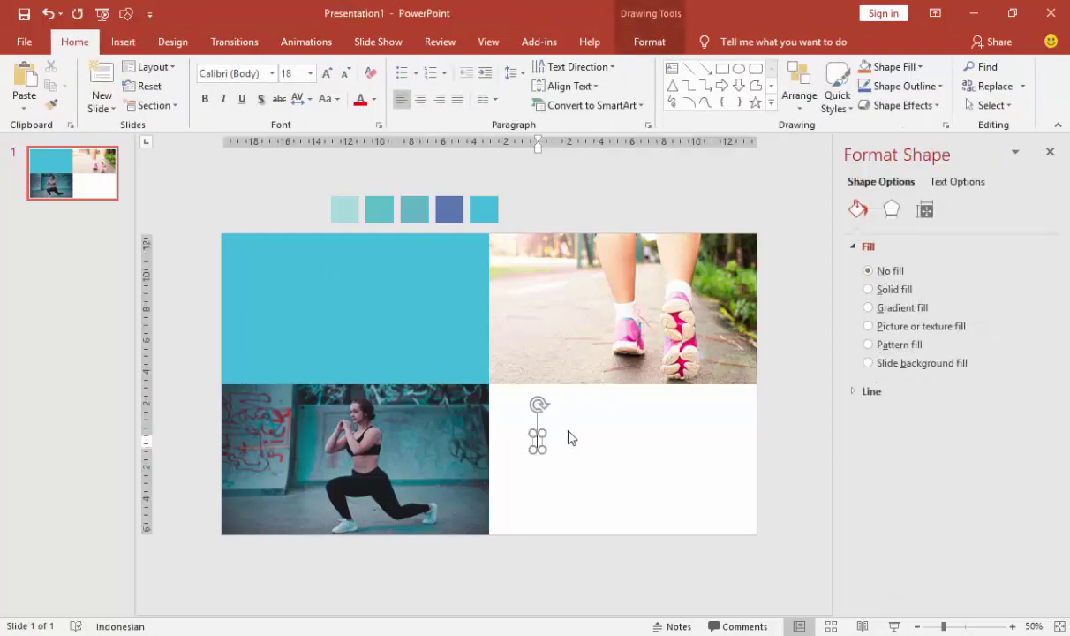
key(ctrl+v)
click(607, 432)
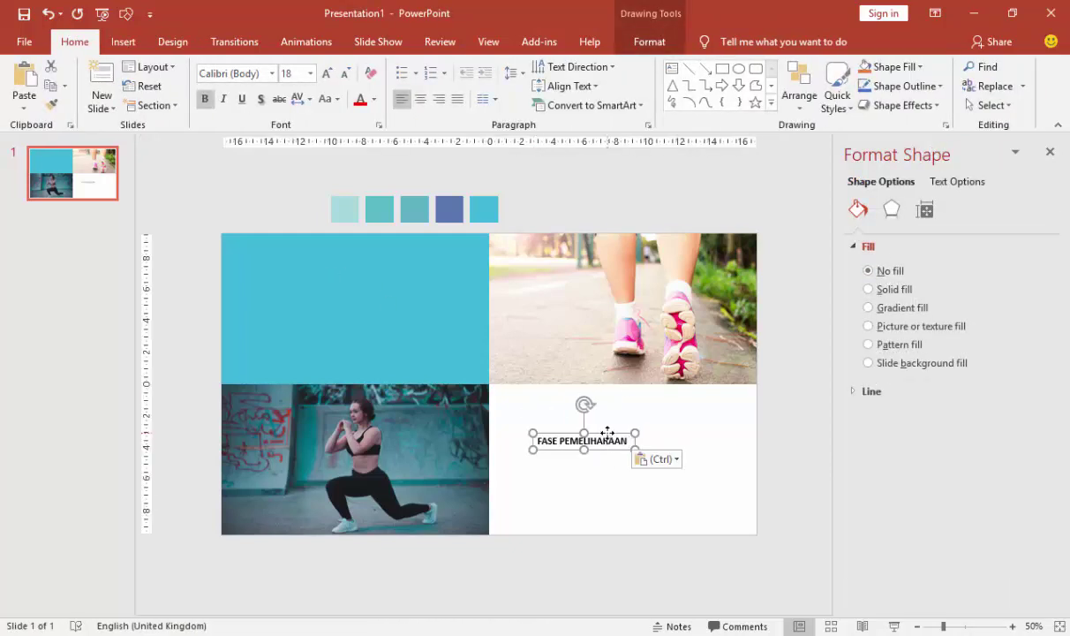
drag(604, 437, 441, 330)
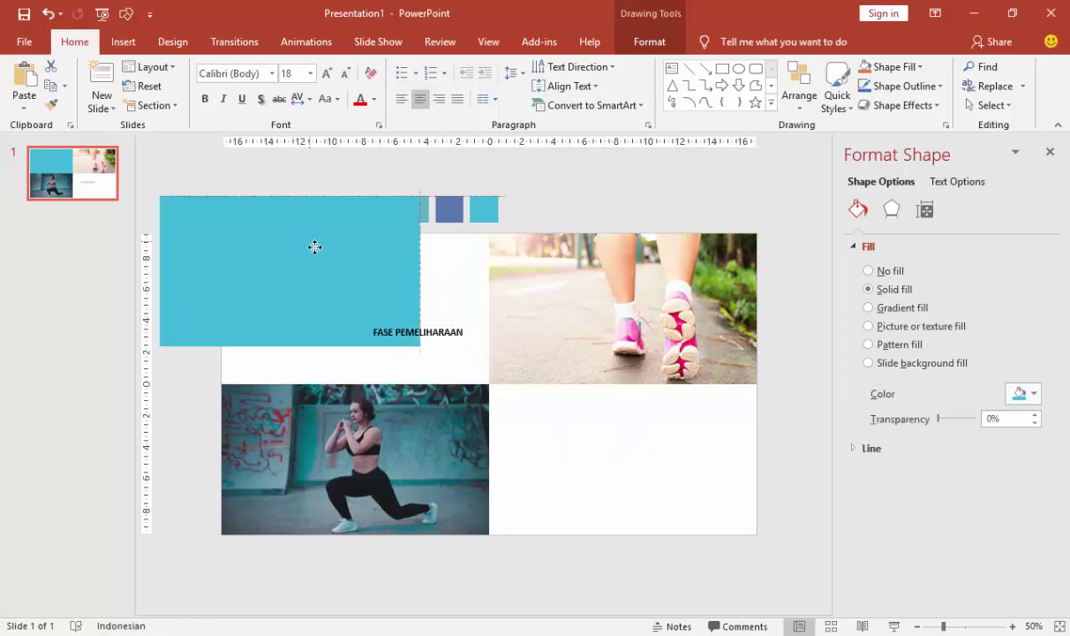
click(312, 244)
click(436, 329)
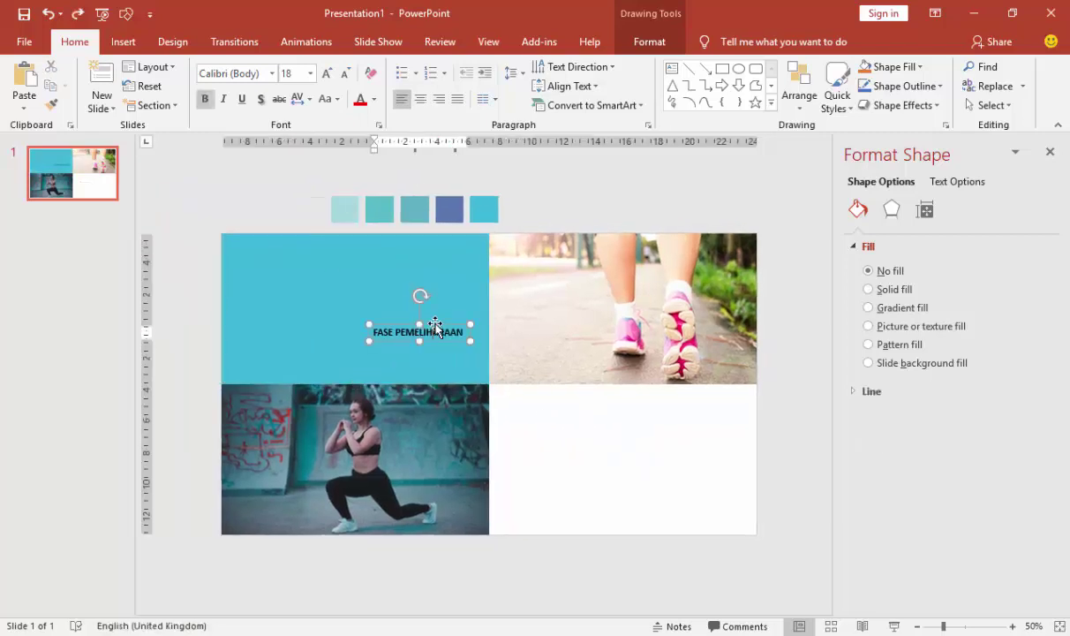
mouse_move(435, 329)
mouse_down()
mouse_move(563, 243)
mouse_move(554, 239)
mouse_up()
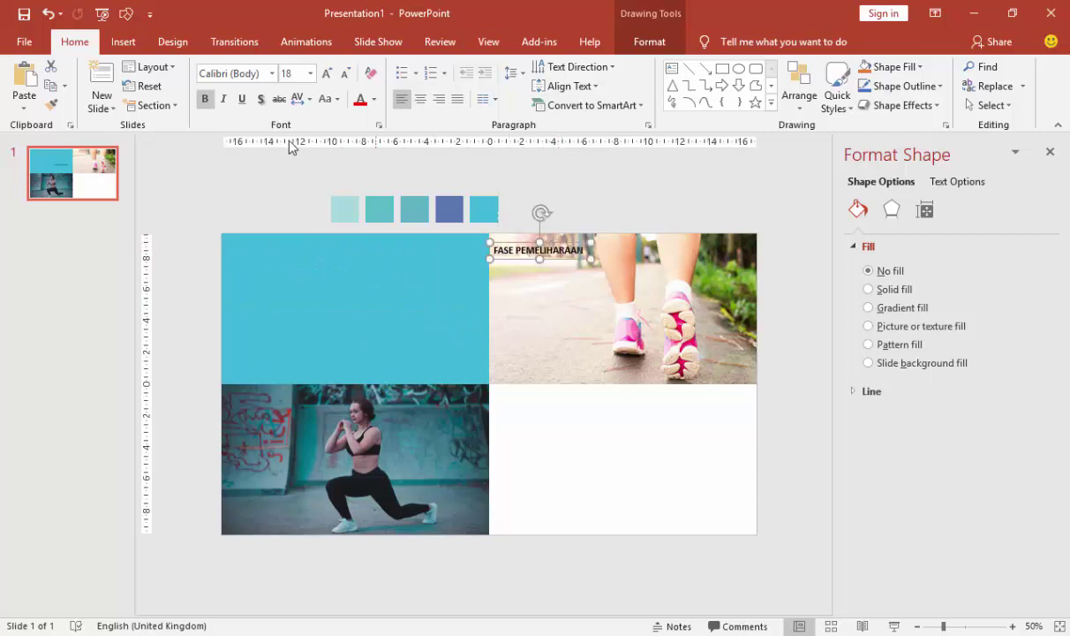
- Set the heading to Gotham Bold at 28 pt and nudge it slightly right
click(259, 75)
text(Gotham Bold)
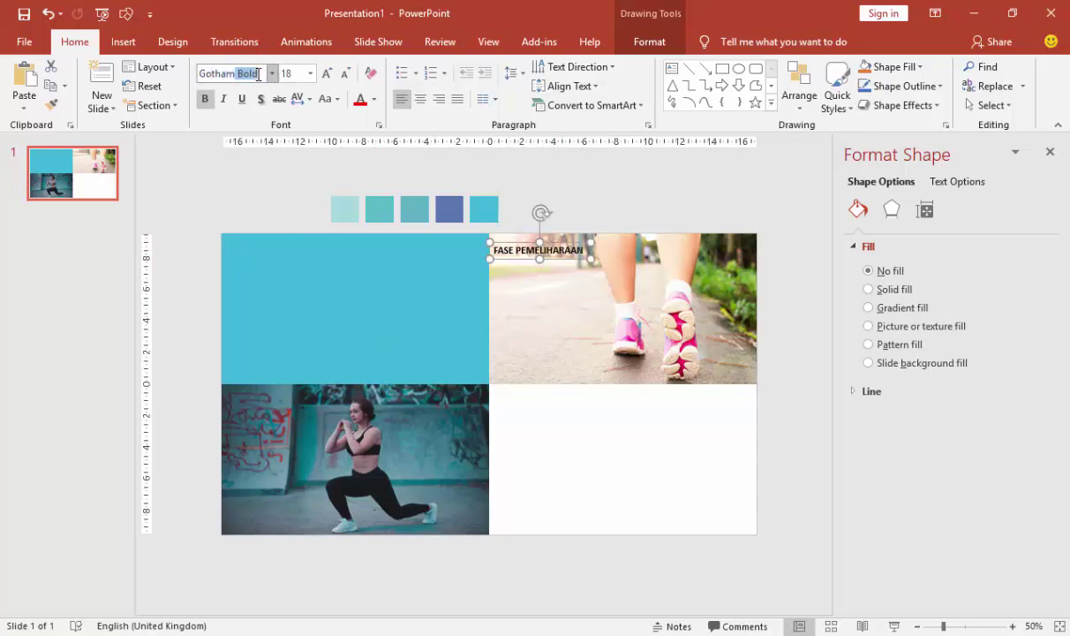
key(Return)
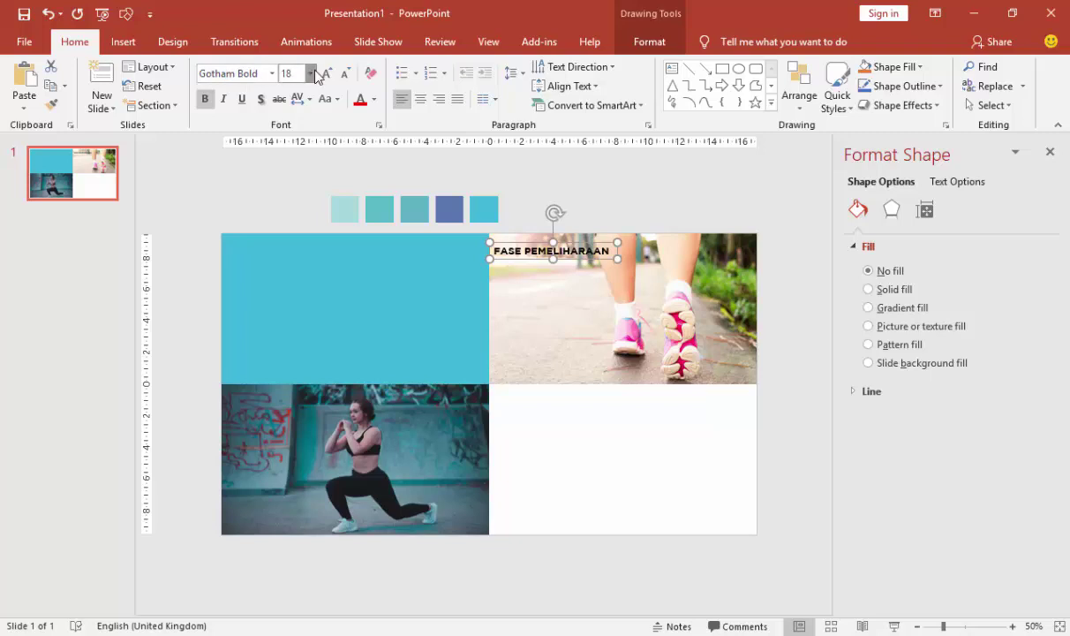
click(310, 73)
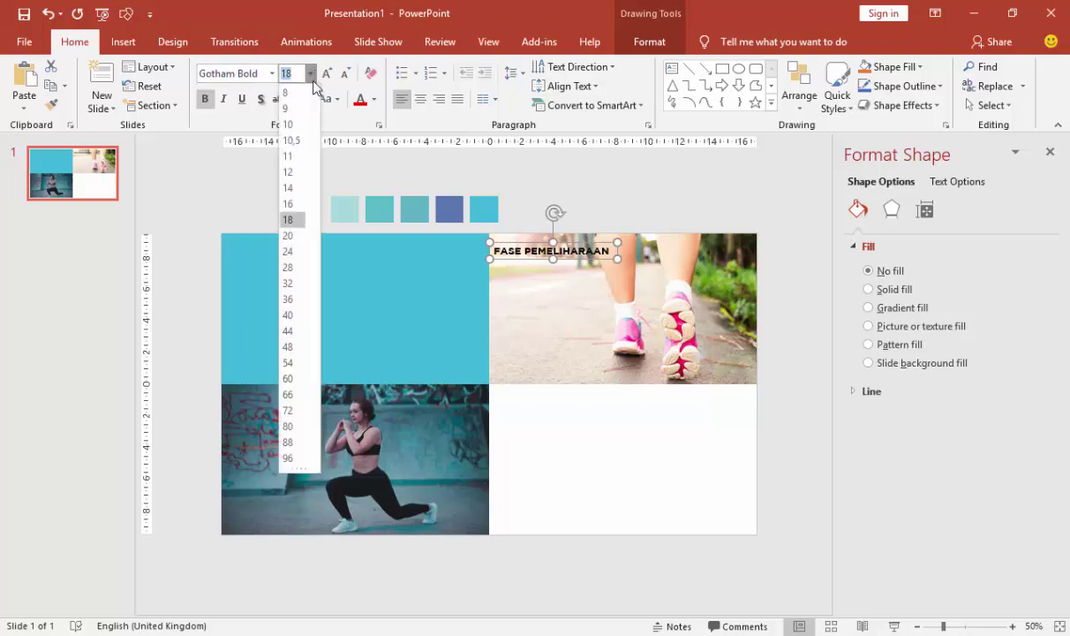
click(288, 267)
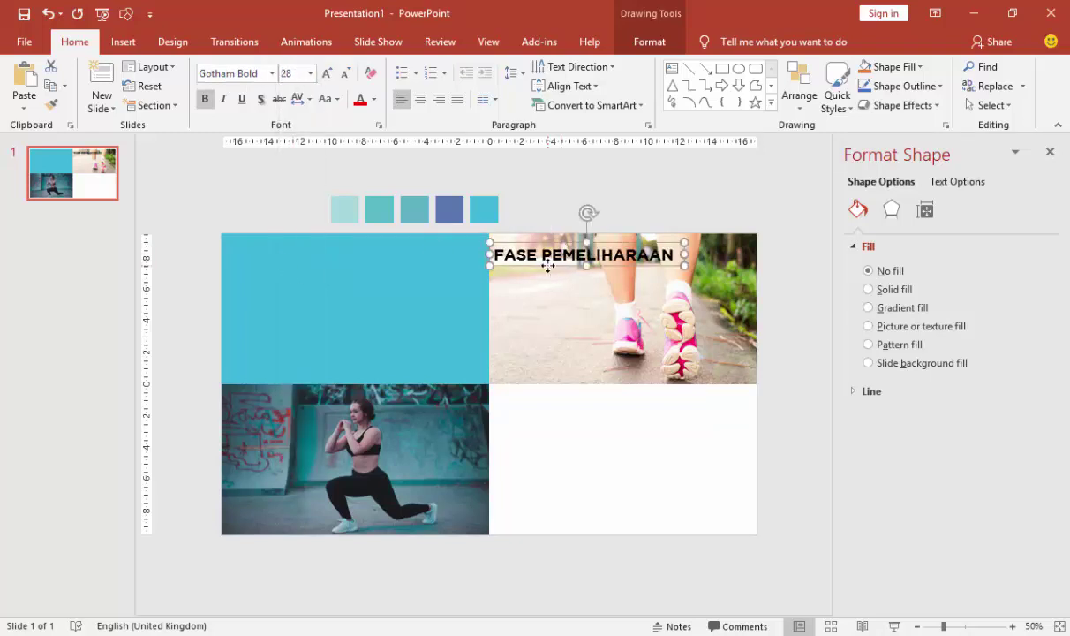
drag(548, 266, 556, 266)
click(666, 554)
key(alt+Tab)
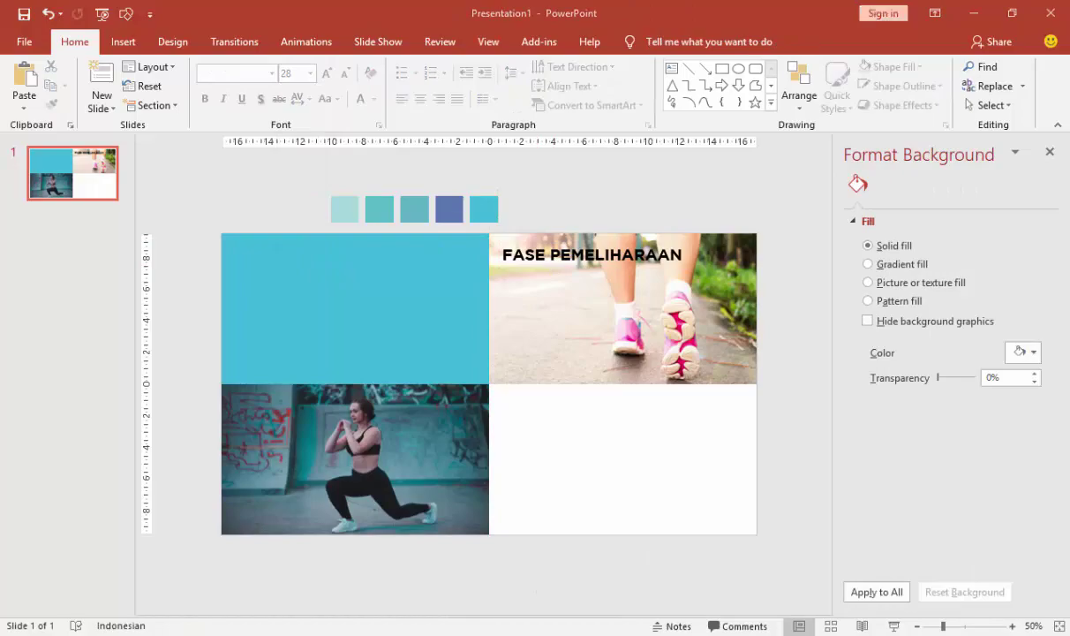
- Copy '(Maintenance Phase)' from Word and paste it into a new slide text box
click(262, 186)
drag(238, 190, 408, 194)
key(ctrl+c)
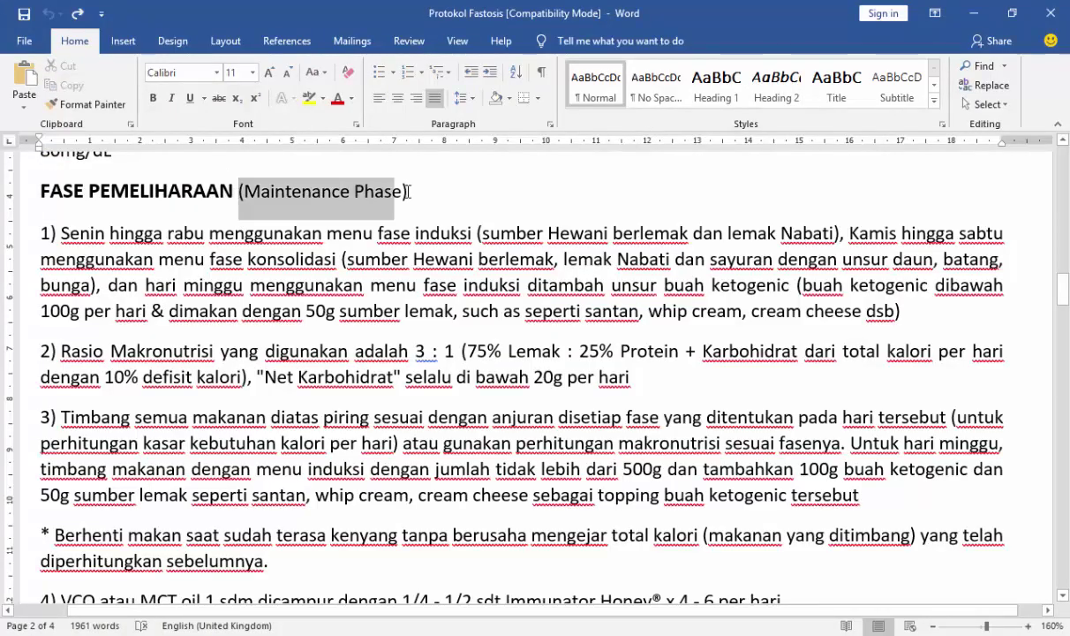
key(alt+Tab)
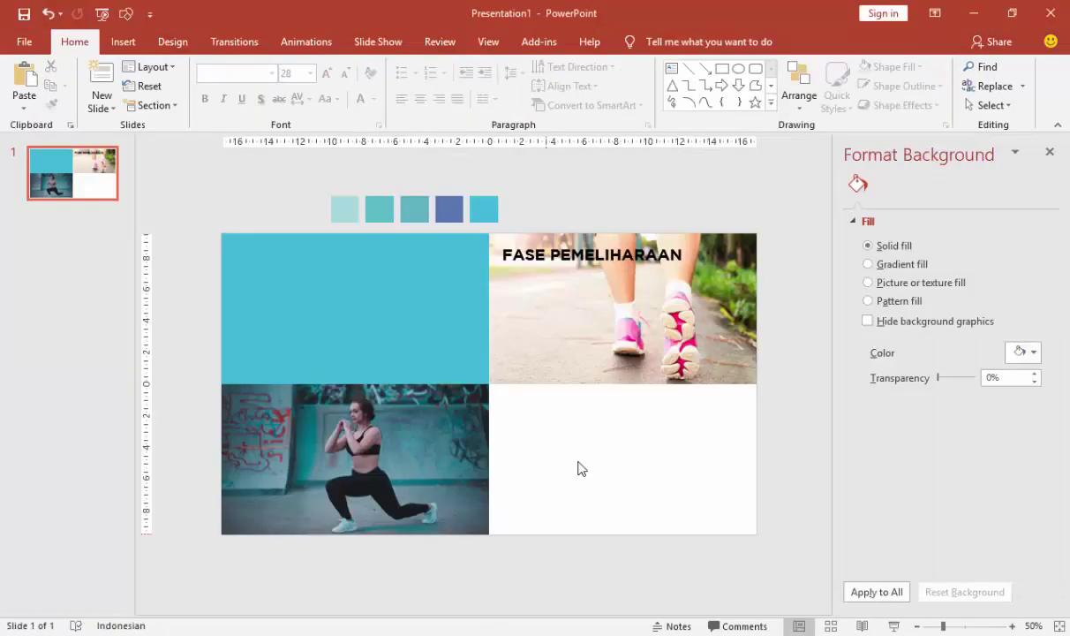
click(123, 41)
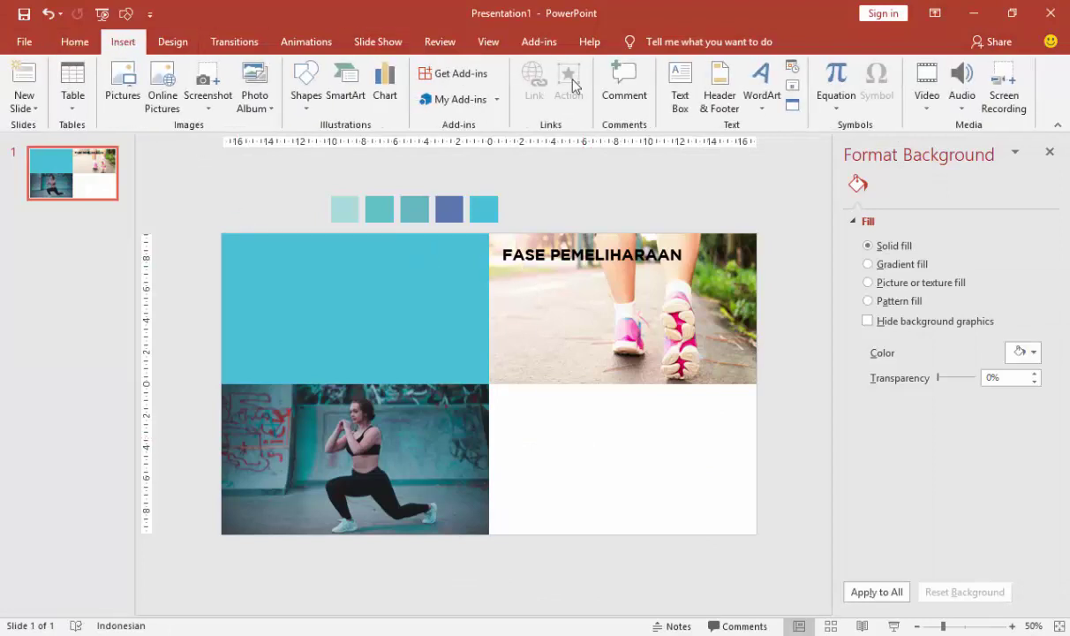
click(680, 88)
click(574, 447)
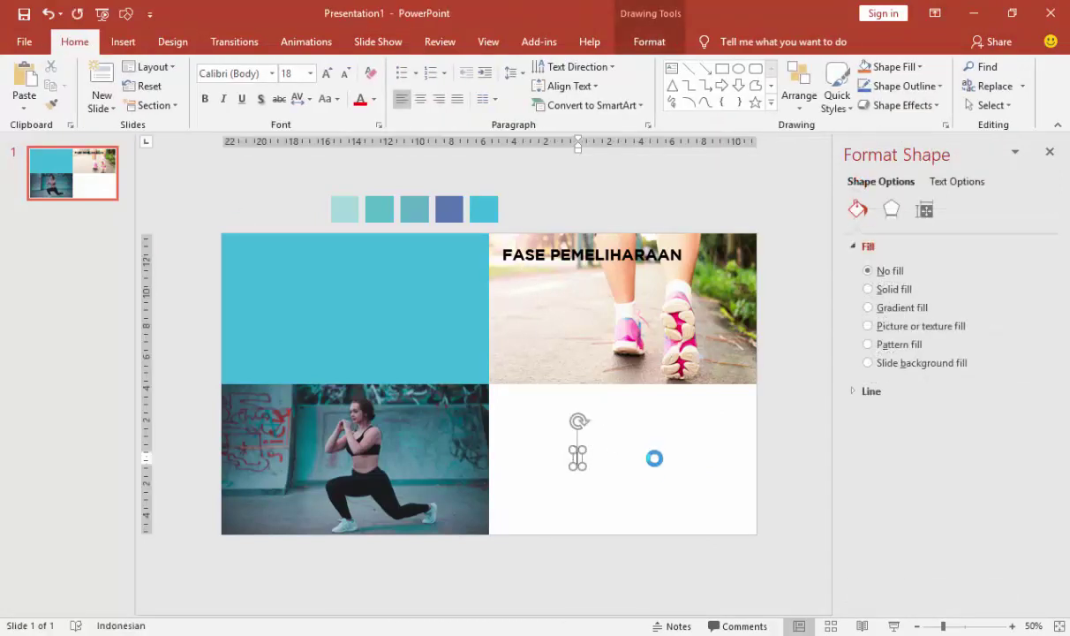
key(ctrl+v)
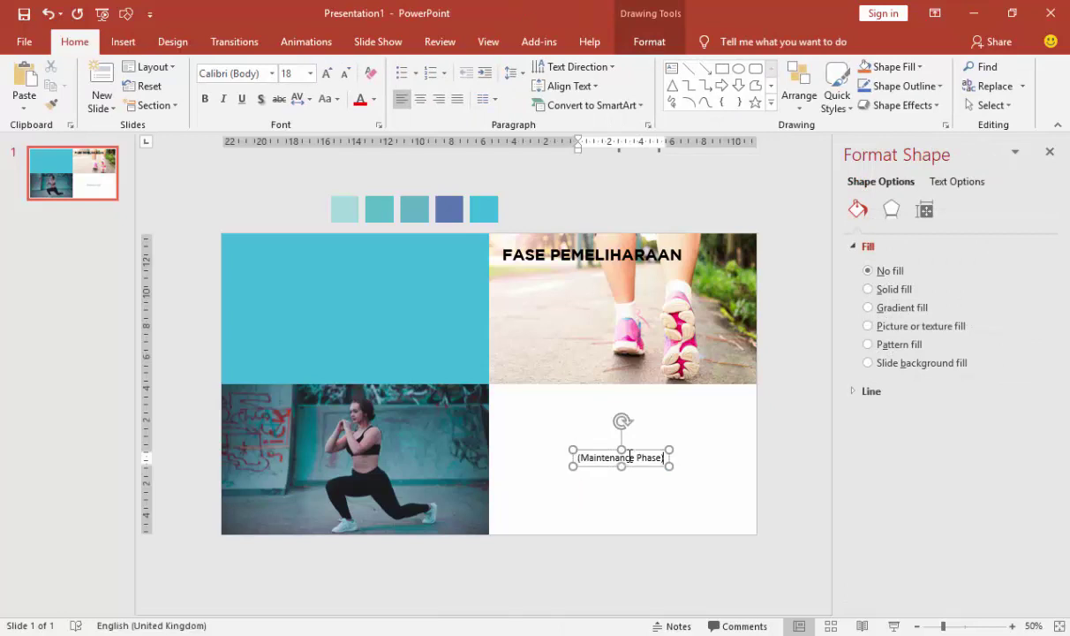
- Format the subtitle as Open Sans Bold 24 pt in light blue, placed under the heading
click(627, 446)
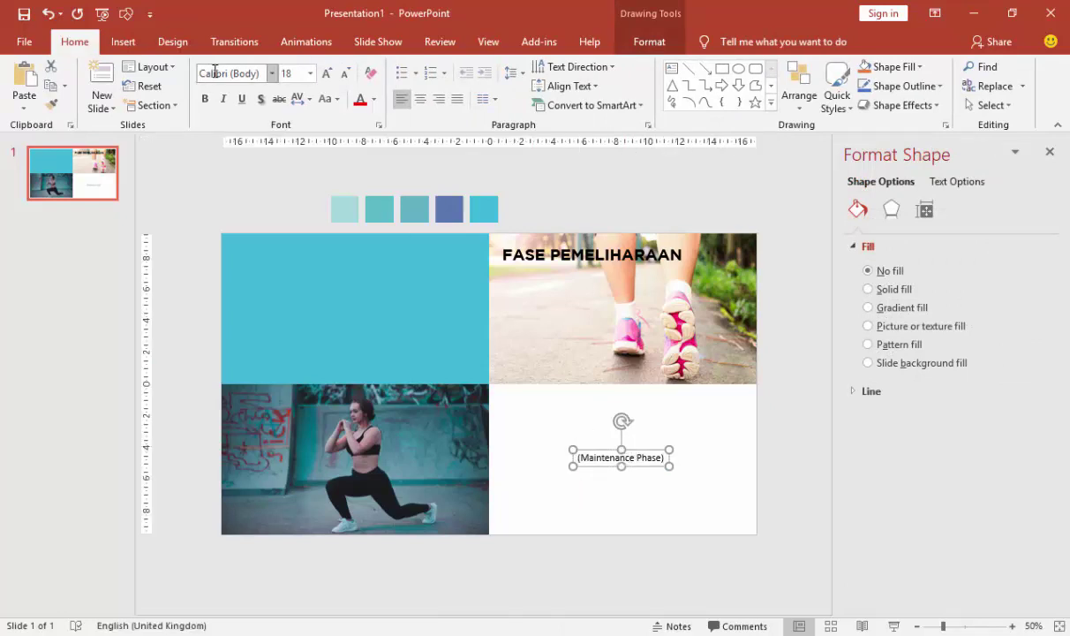
click(258, 74)
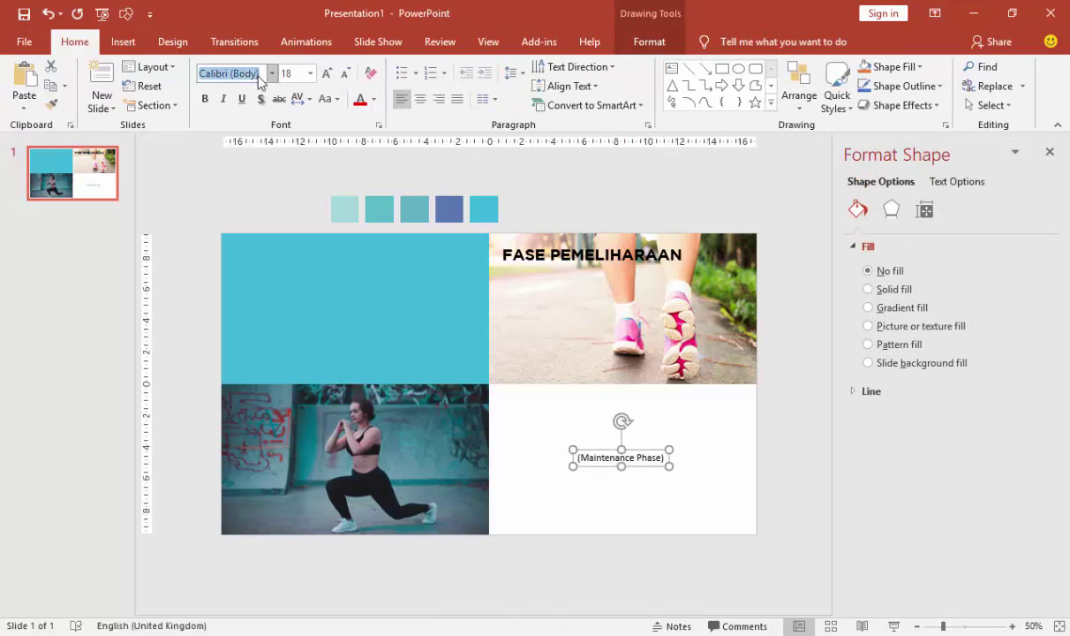
text(Open Sans)
key(Return)
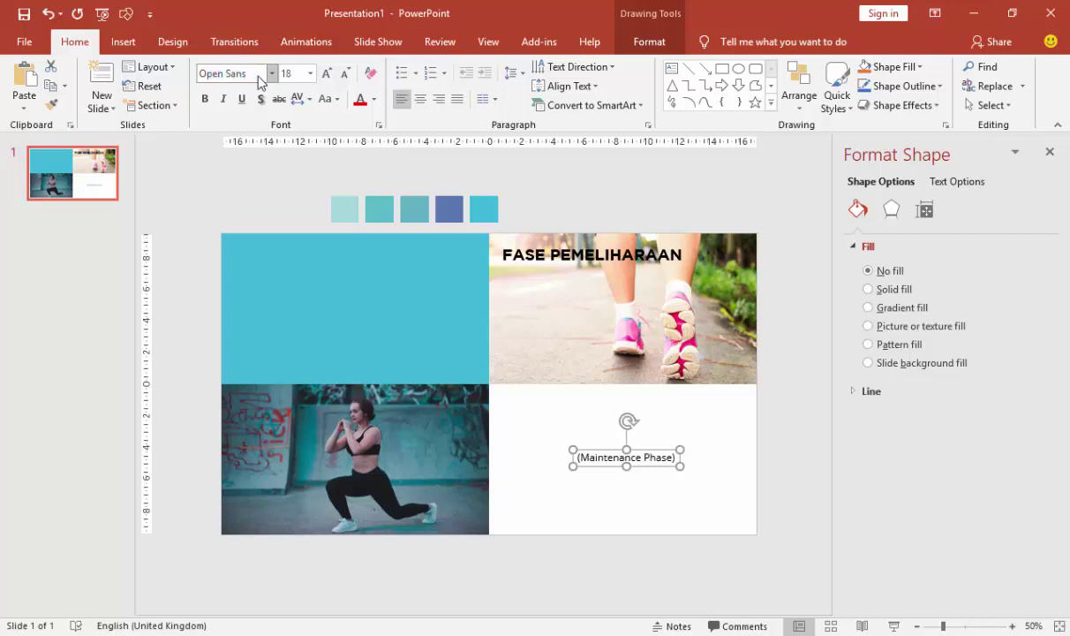
click(205, 98)
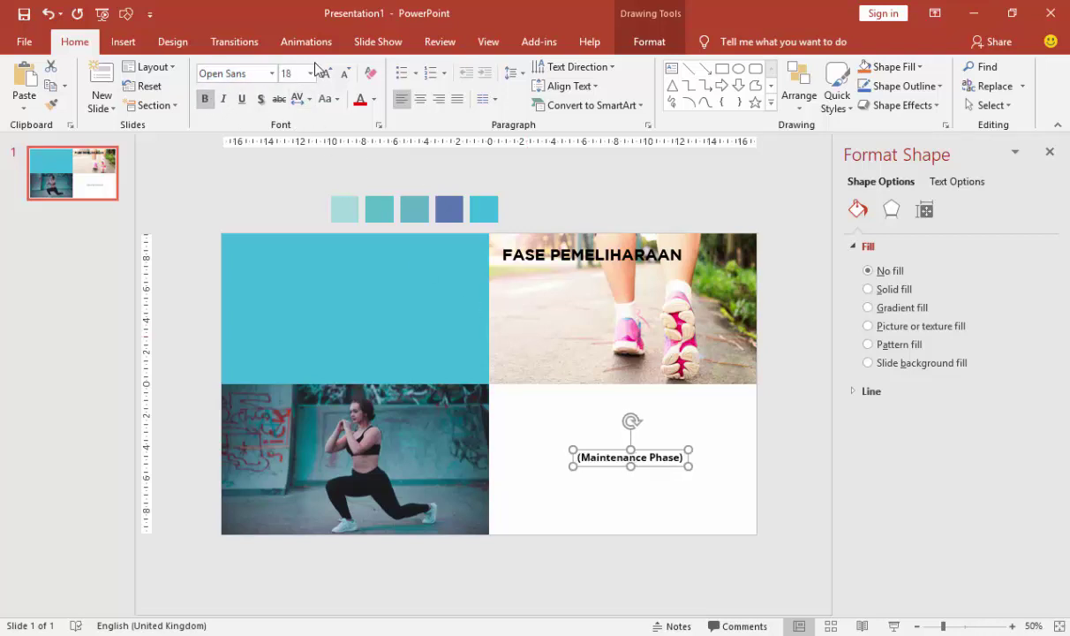
click(310, 73)
click(288, 251)
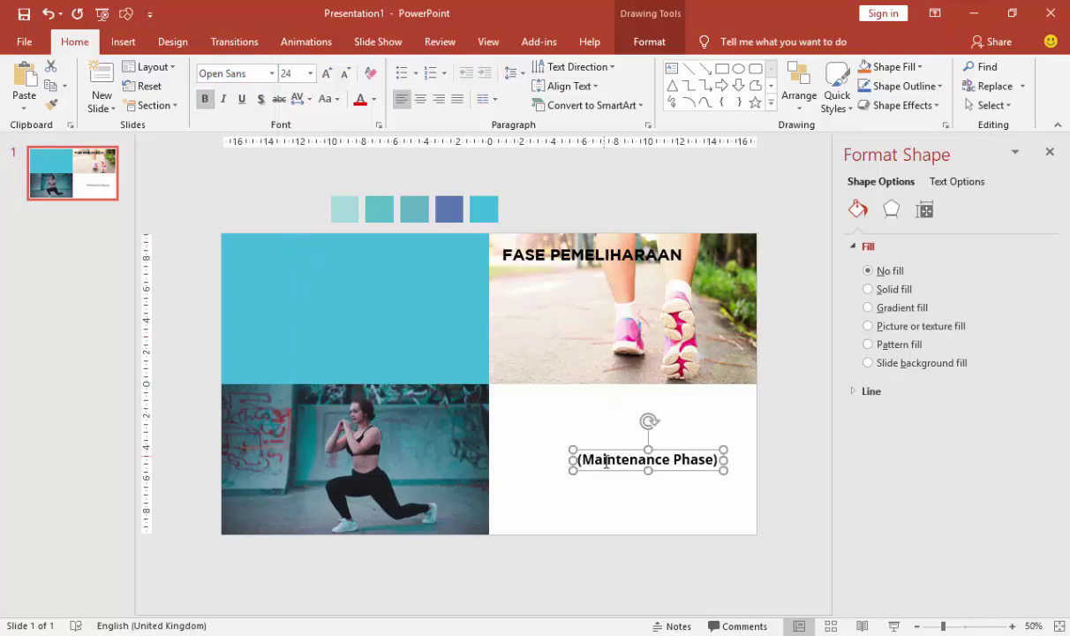
drag(601, 454, 524, 264)
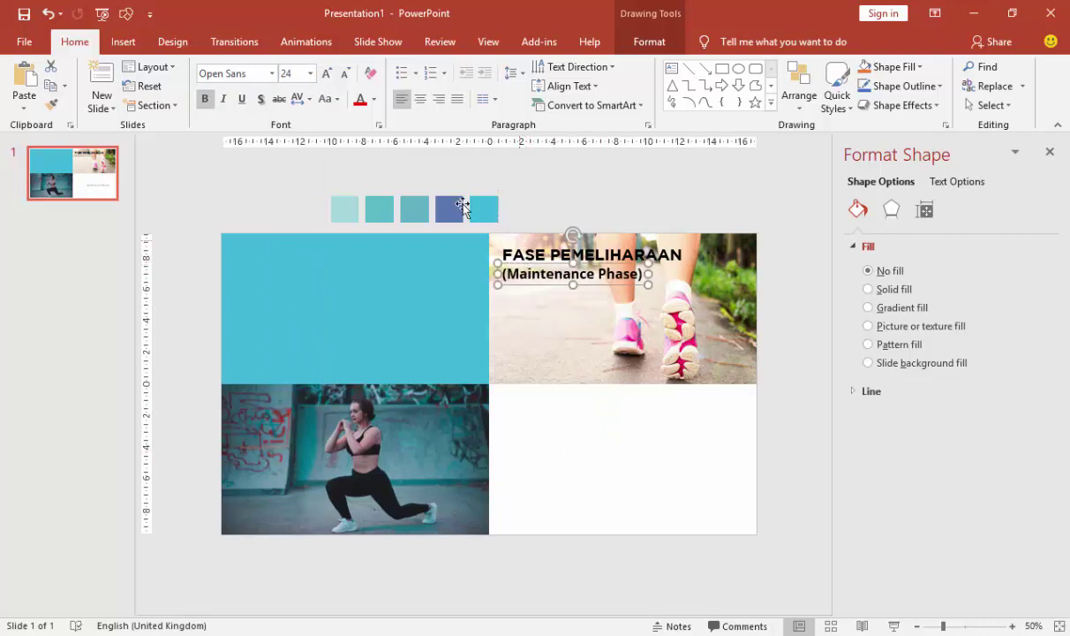
click(374, 99)
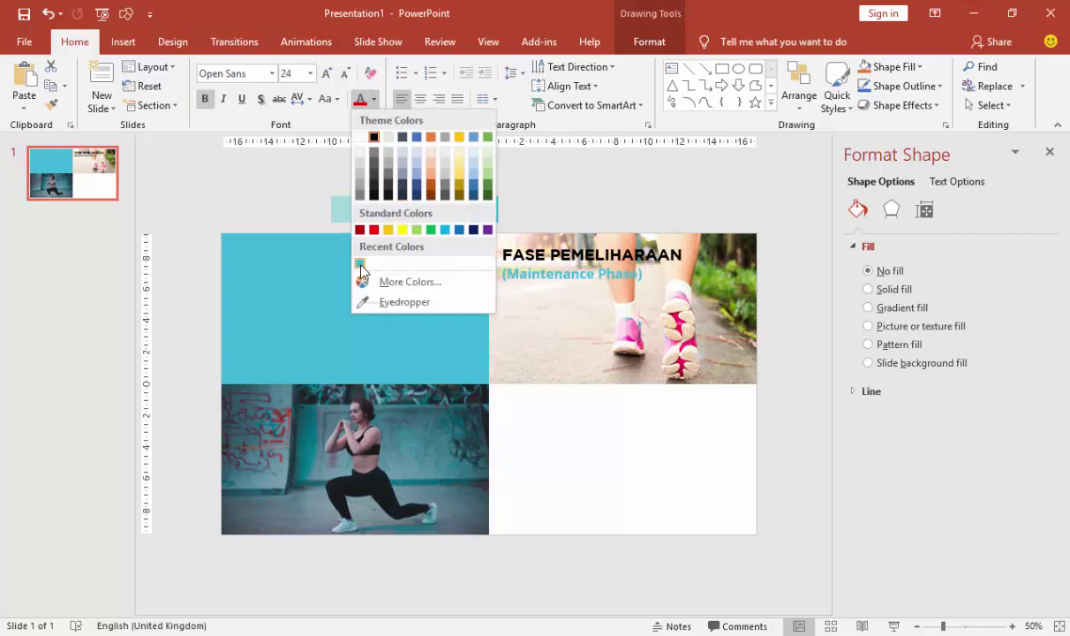
click(444, 229)
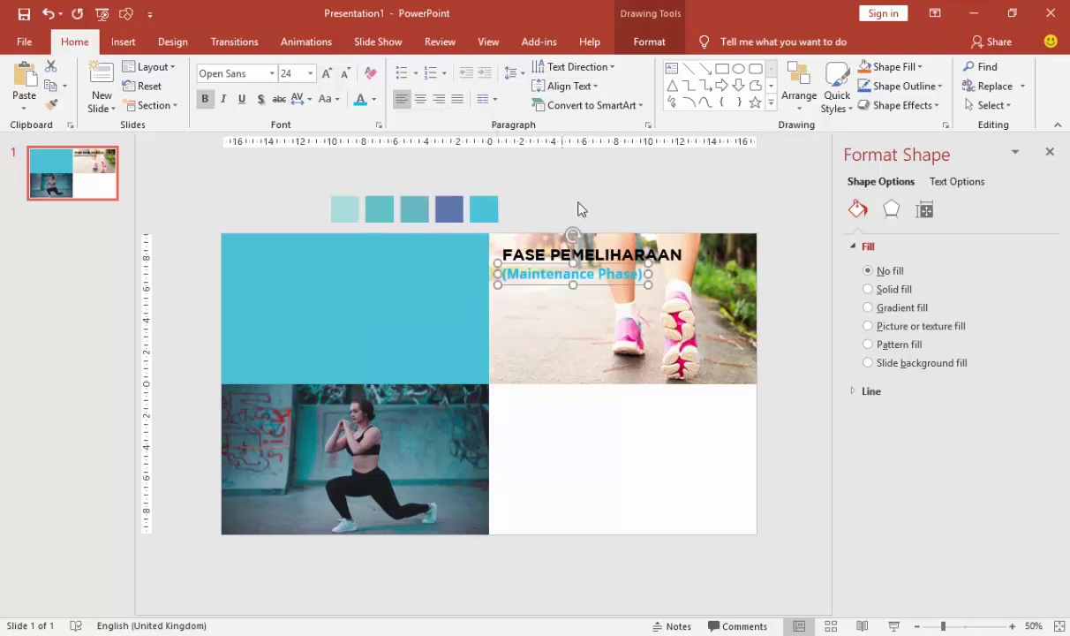
click(600, 186)
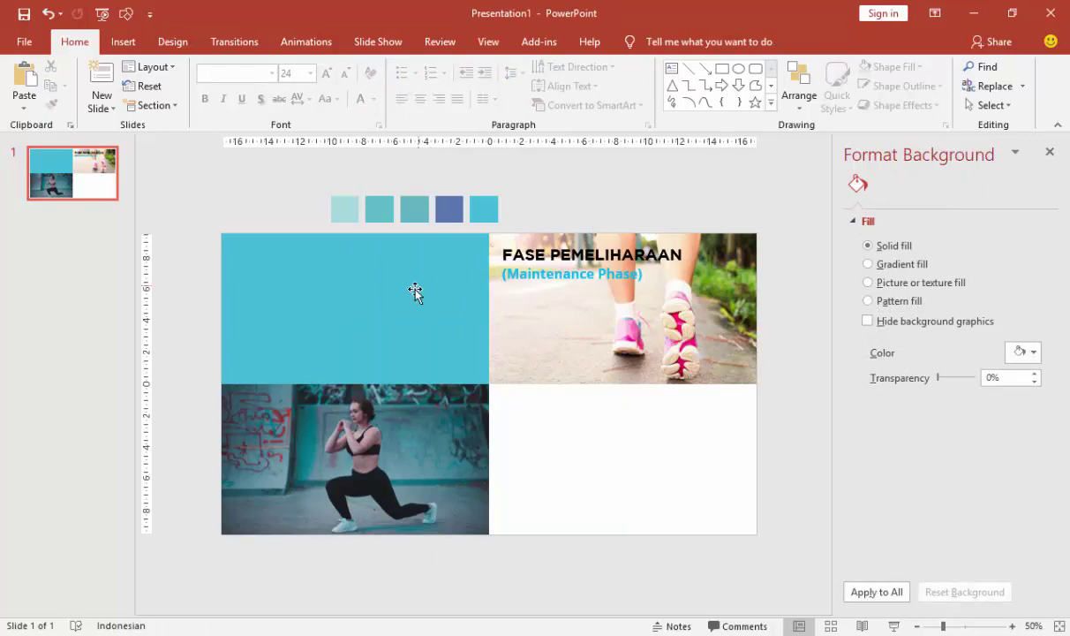
- Copy the first numbered paragraph from Word and paste it into a new text box on the slide
key(alt+Tab)
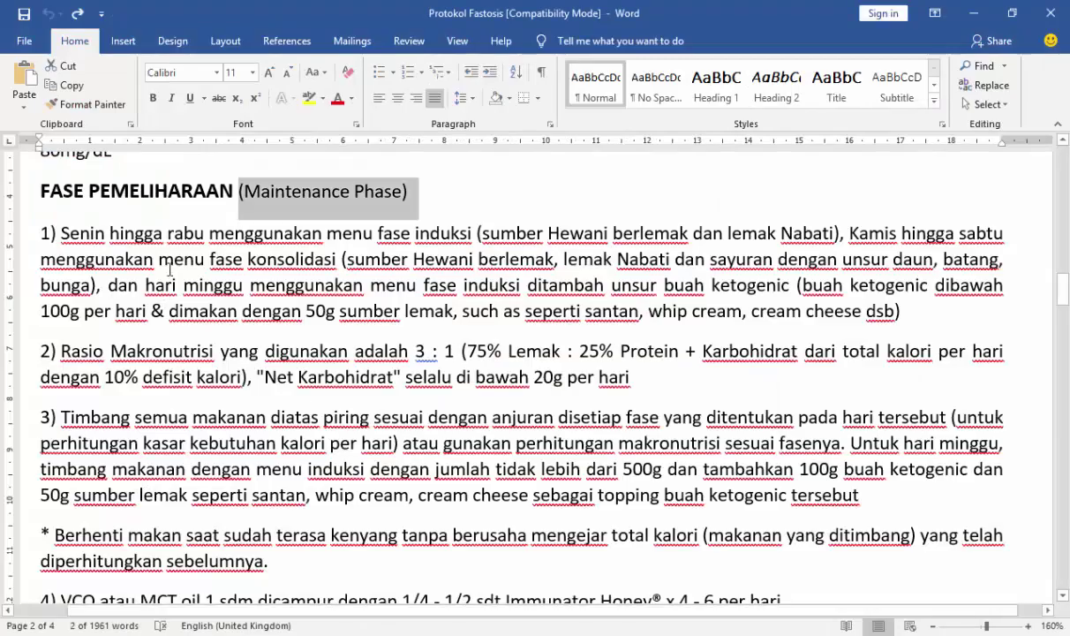
drag(62, 233, 902, 311)
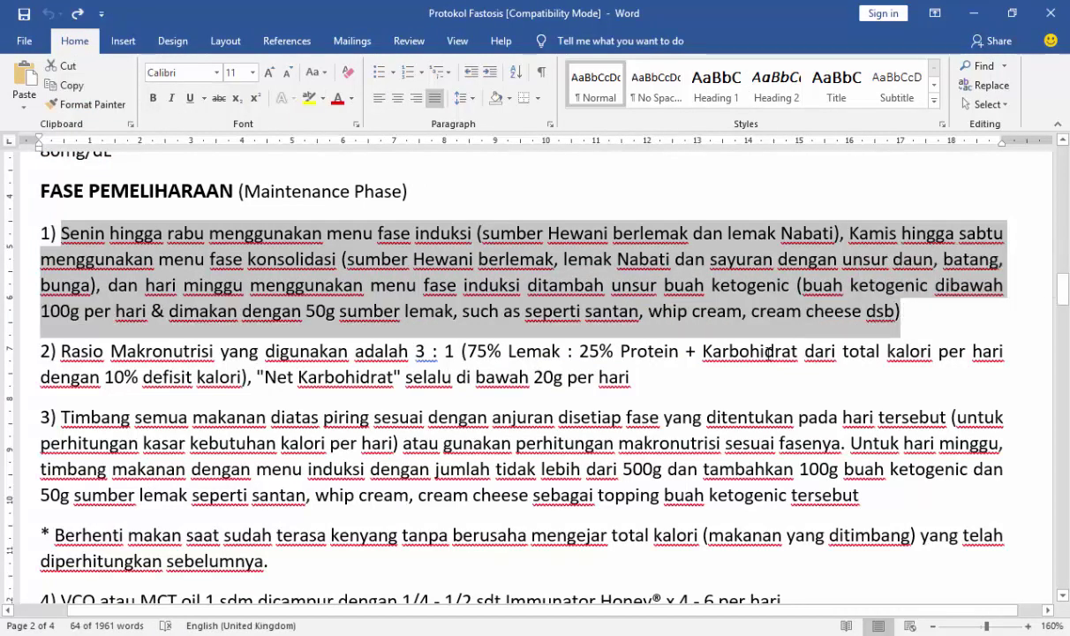
key(alt+Tab)
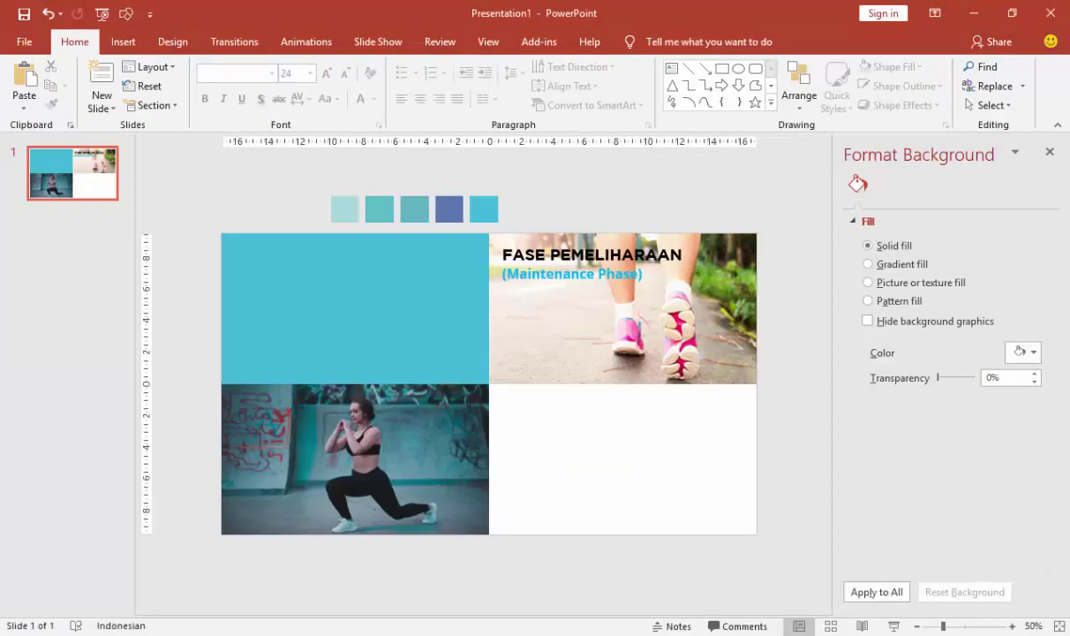
click(122, 42)
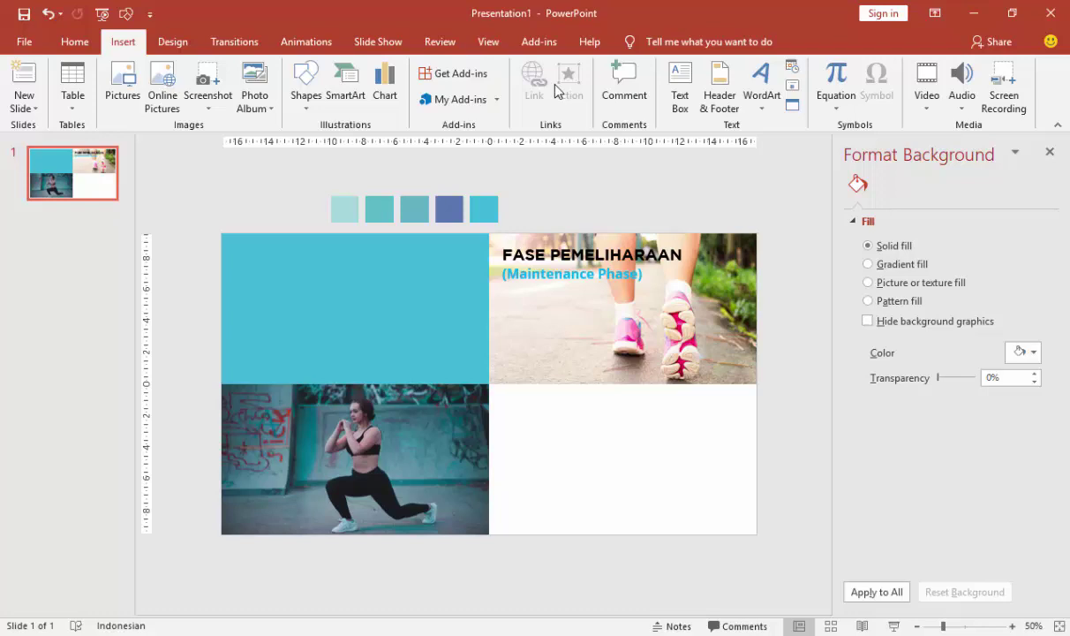
click(680, 88)
drag(531, 418, 703, 491)
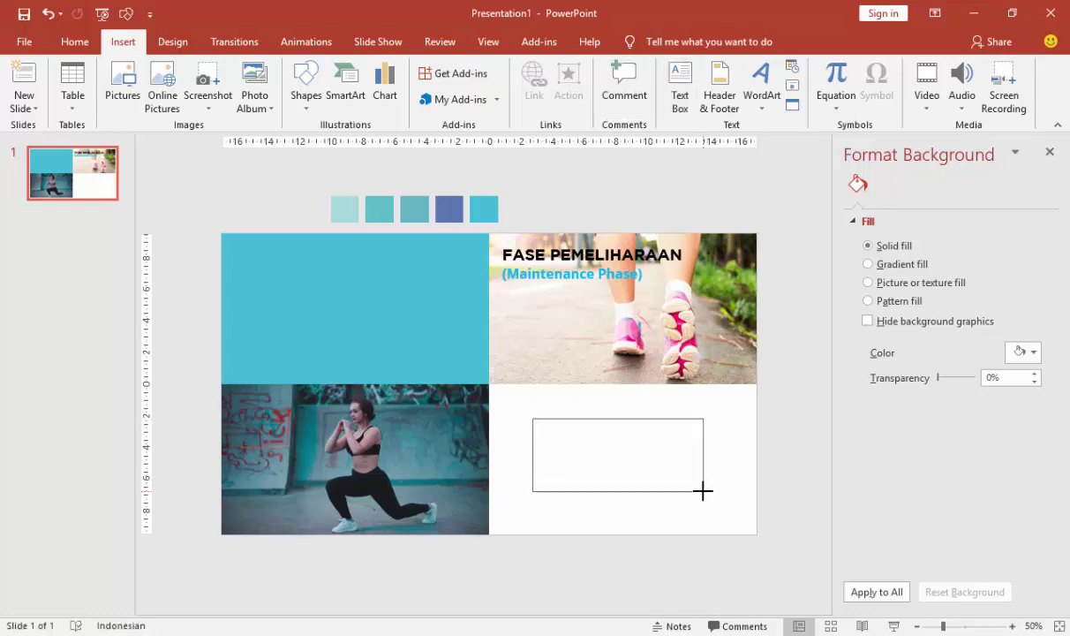
click(649, 428)
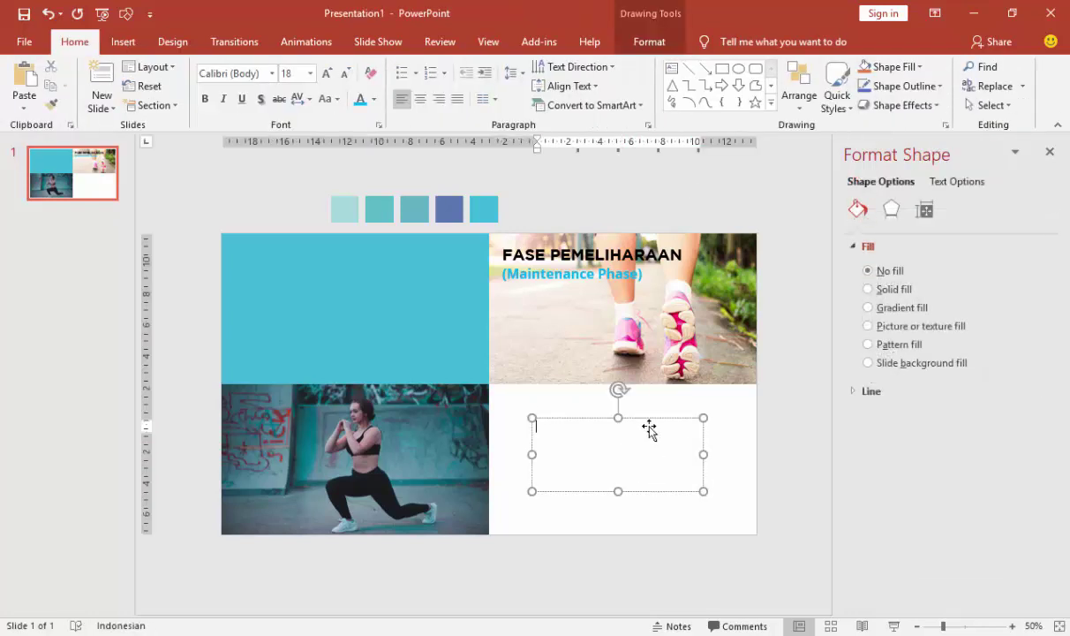
key(ctrl+v)
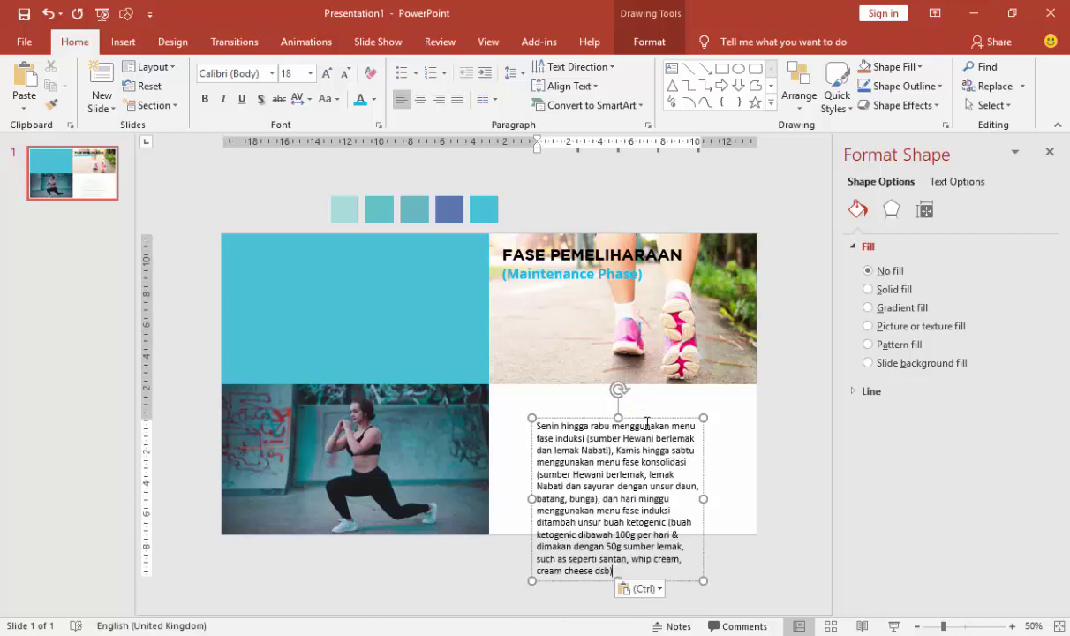
- Format the pasted paragraph as 12 pt Open Sans, justified
click(645, 419)
click(267, 75)
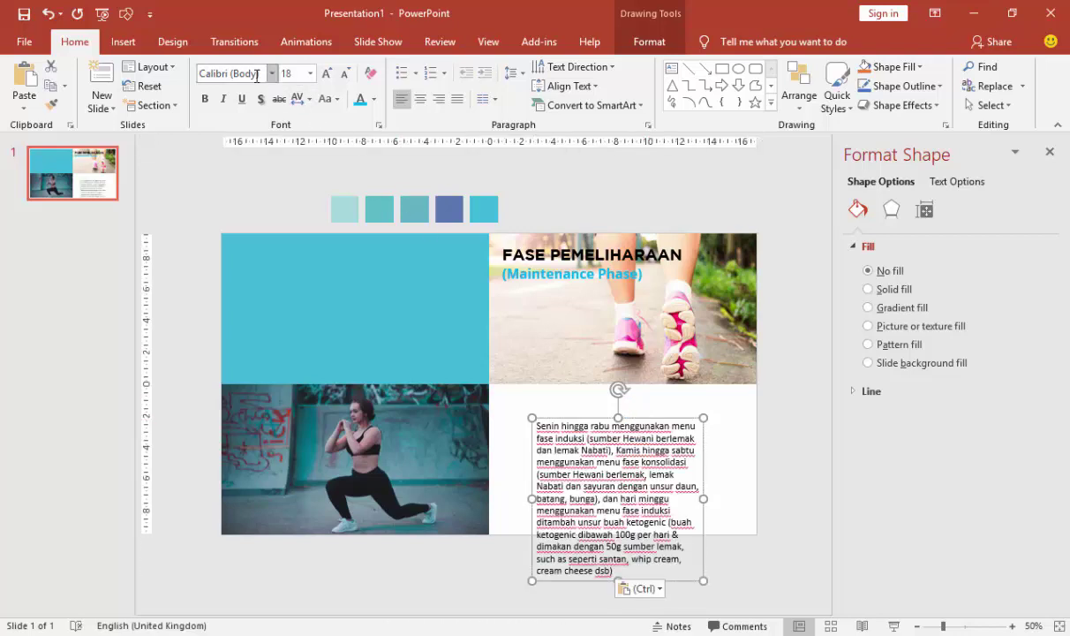
click(272, 75)
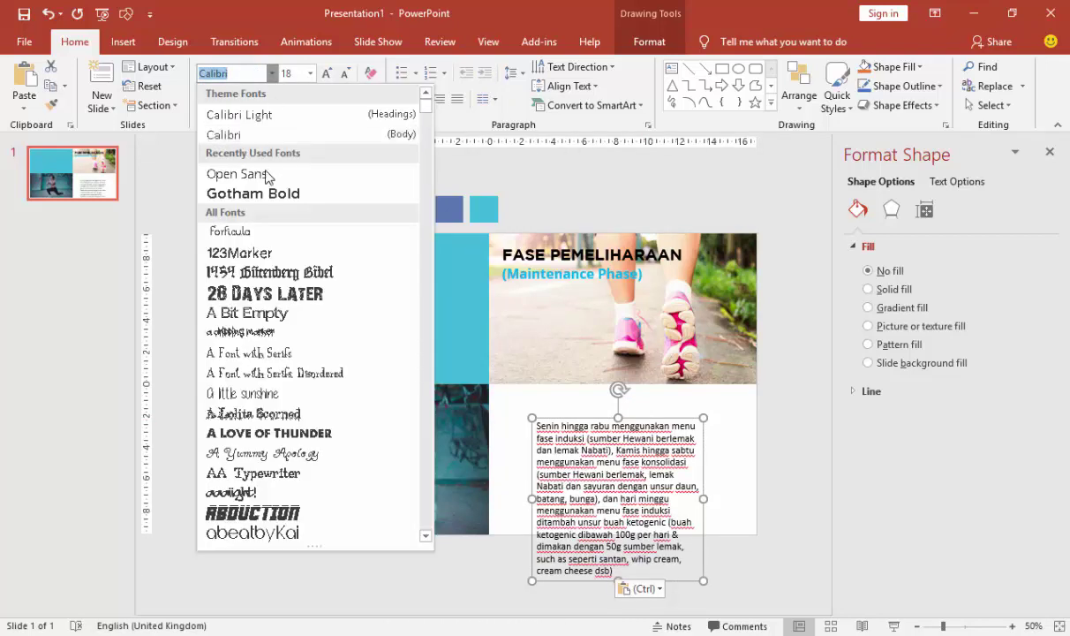
click(234, 172)
click(310, 74)
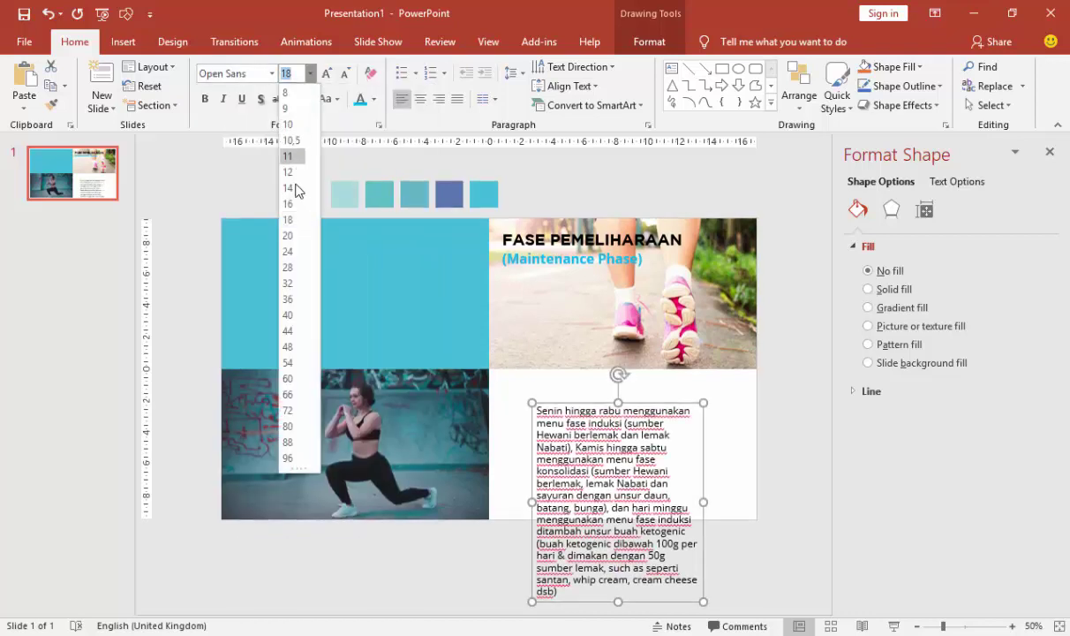
click(284, 174)
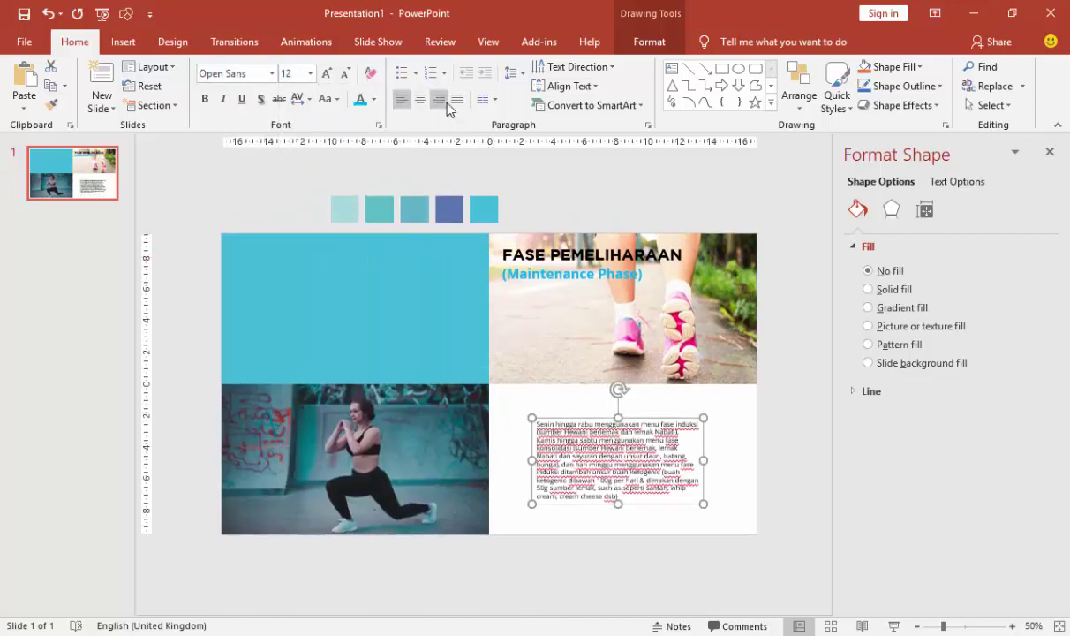
click(457, 98)
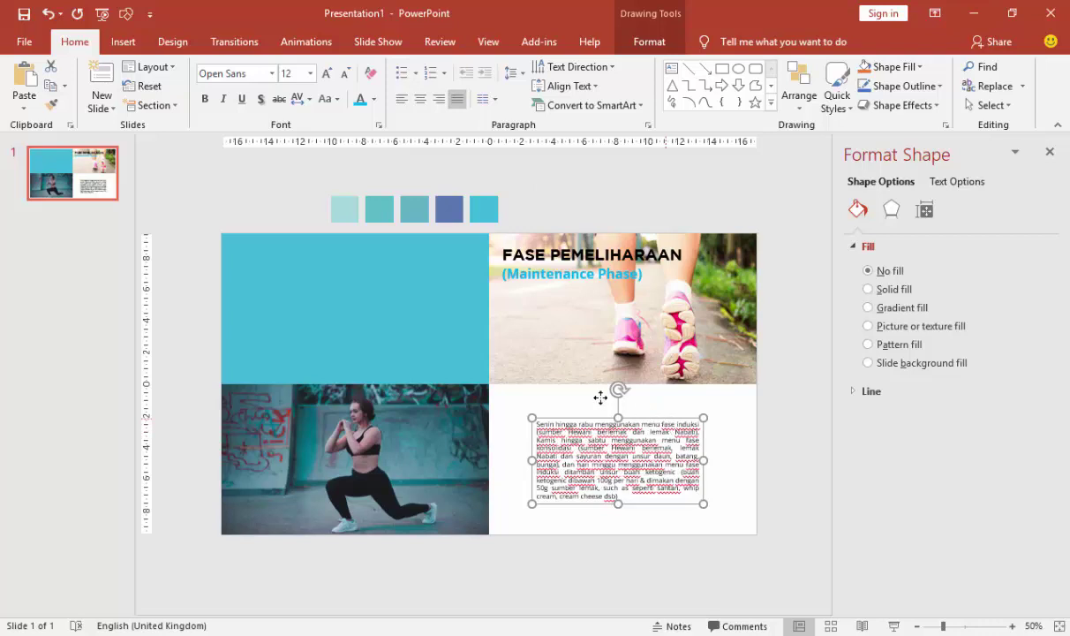
- Move the paragraph onto the top-left blue panel, widen and lower its box, and make it white
drag(600, 397, 338, 242)
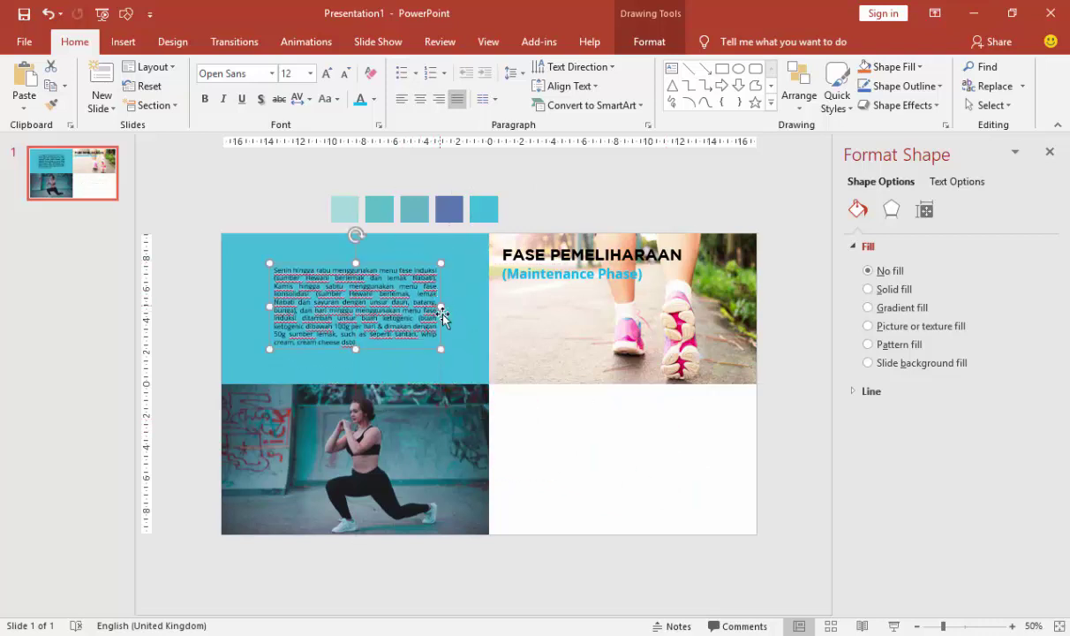
drag(441, 307, 472, 307)
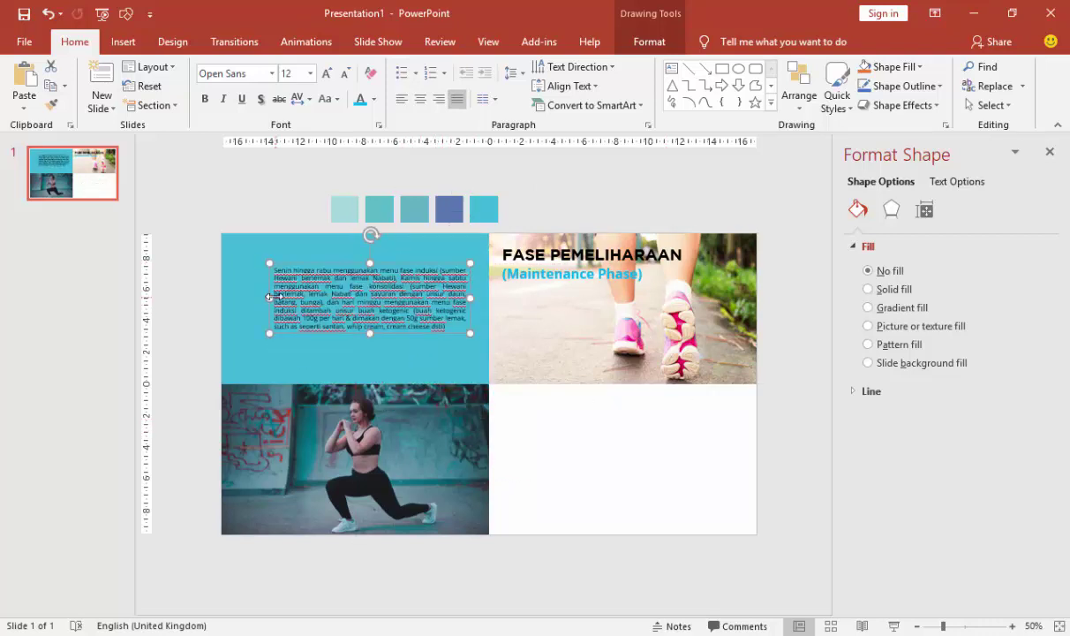
drag(270, 298, 259, 297)
drag(301, 265, 303, 280)
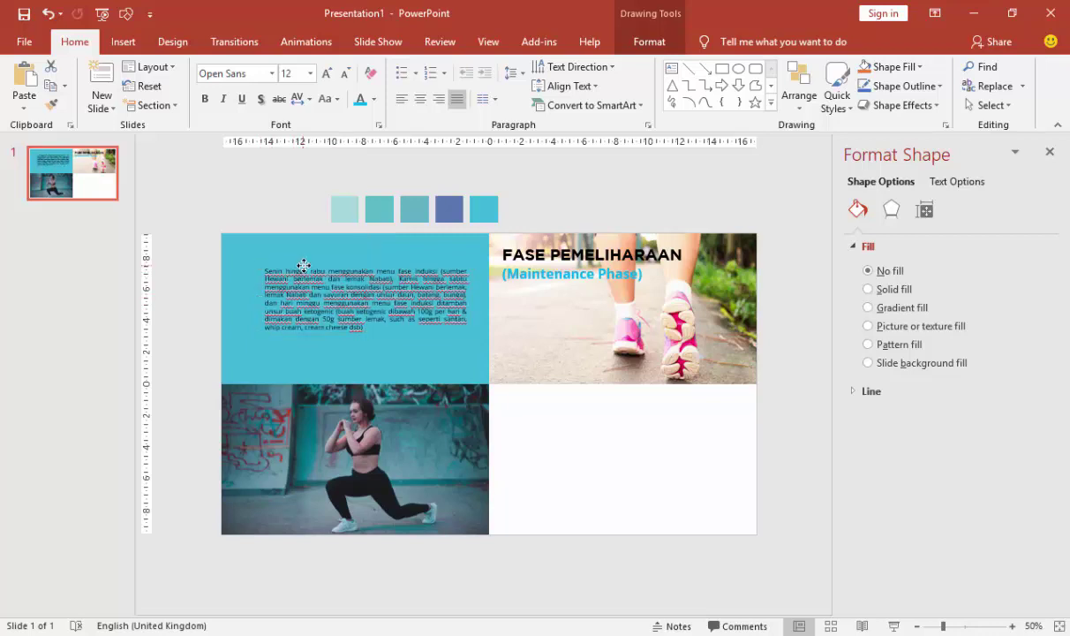
click(375, 100)
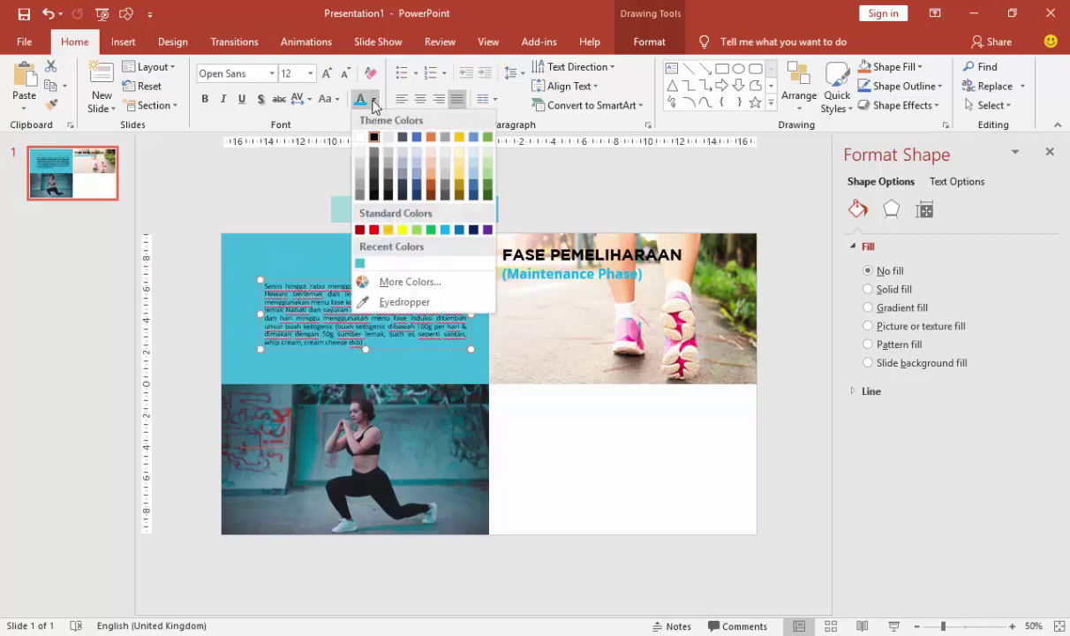
click(359, 138)
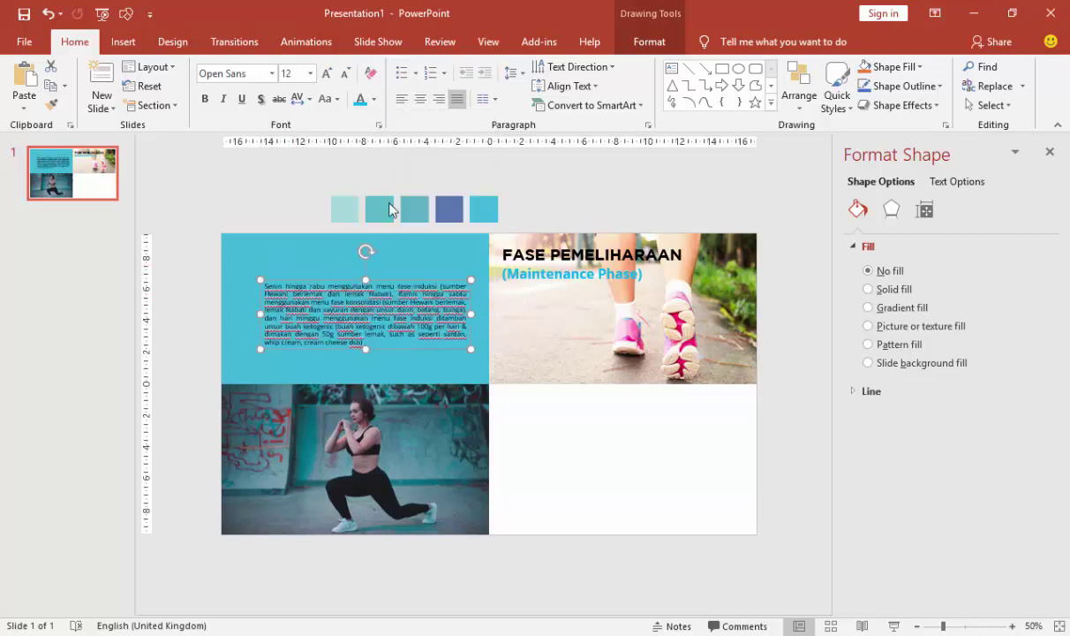
- Restore the accidentally deleted body text and nudge its box slightly lower in the panel
click(305, 278)
click(306, 278)
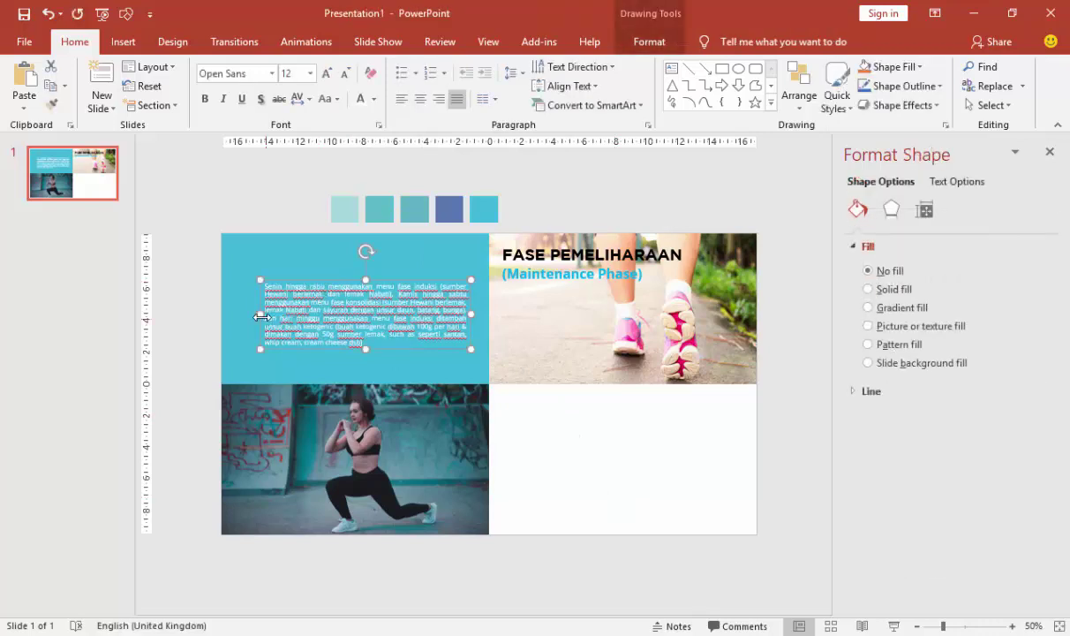
key(Delete)
key(ctrl+z)
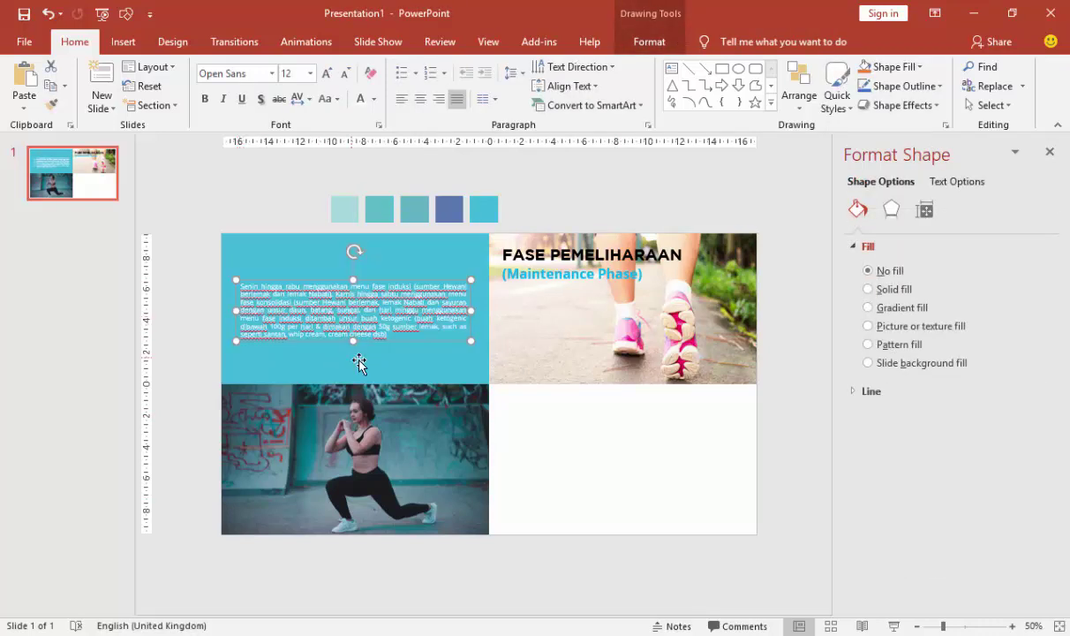
drag(381, 283, 381, 295)
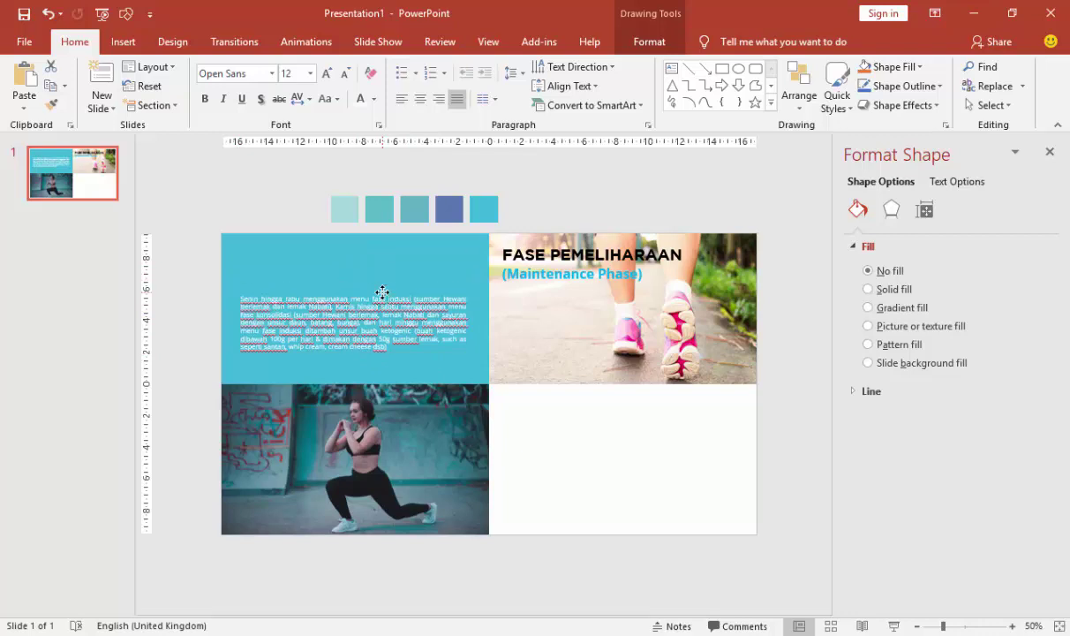
click(566, 440)
click(124, 43)
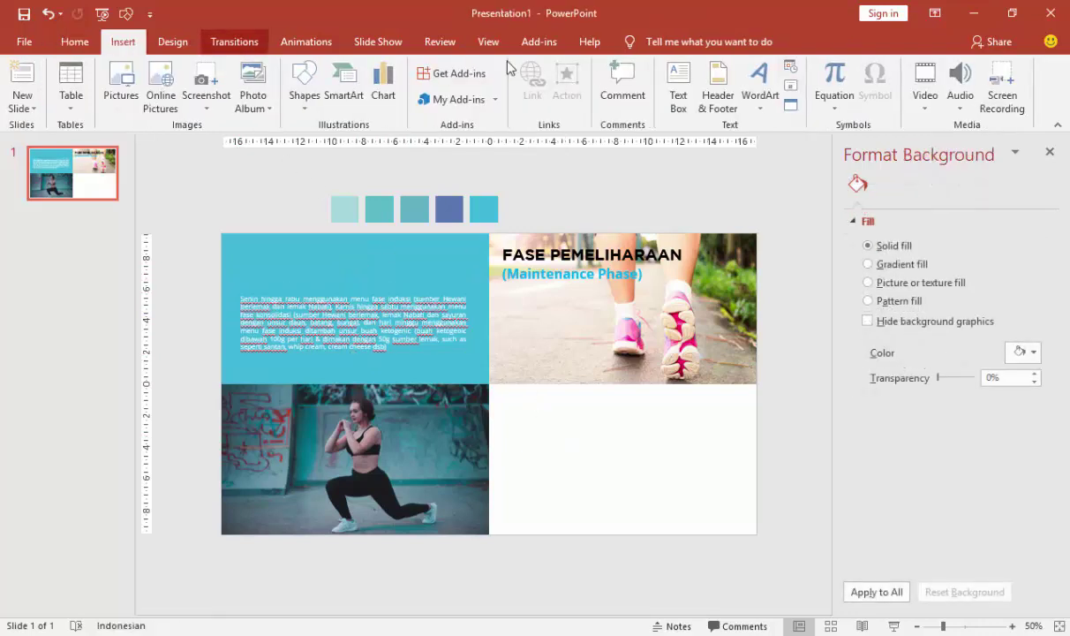
- Draw an oval above the body text, filled white with no outline
click(307, 89)
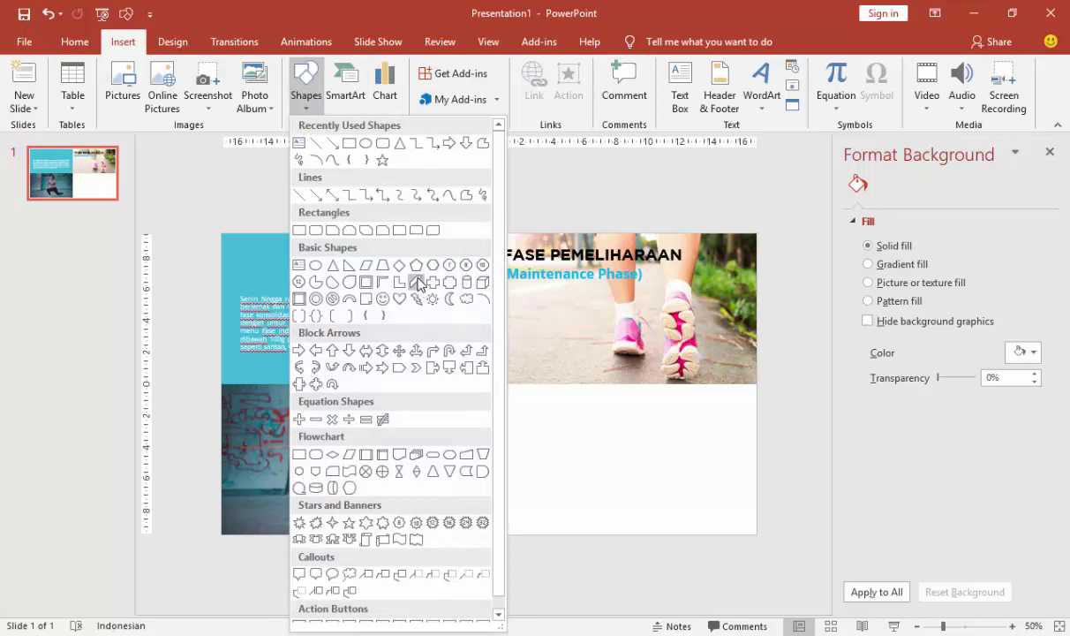
click(376, 148)
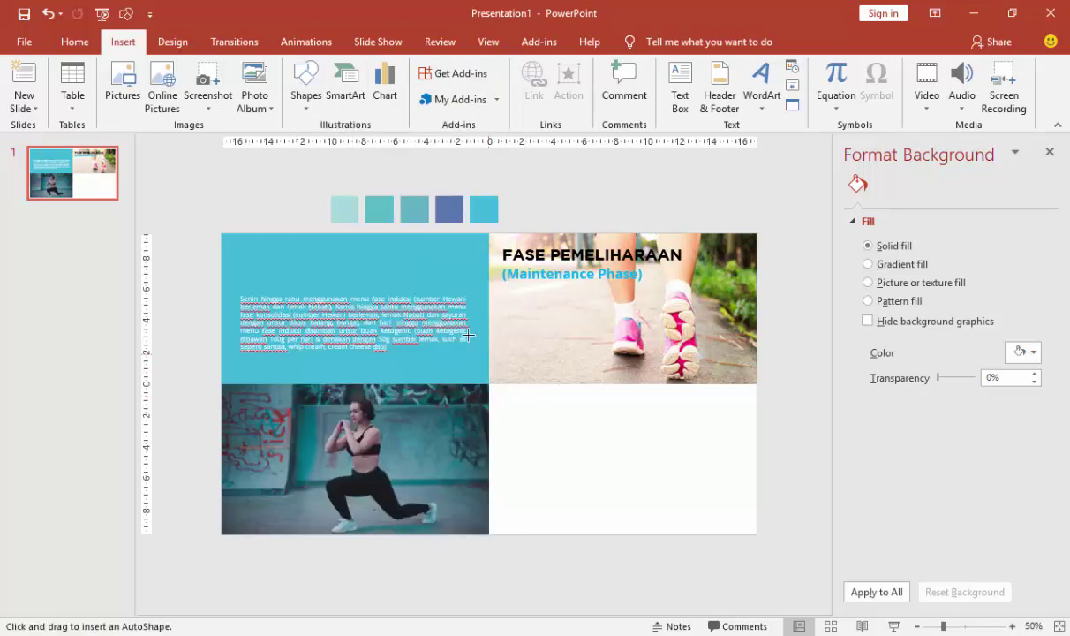
drag(331, 254, 365, 270)
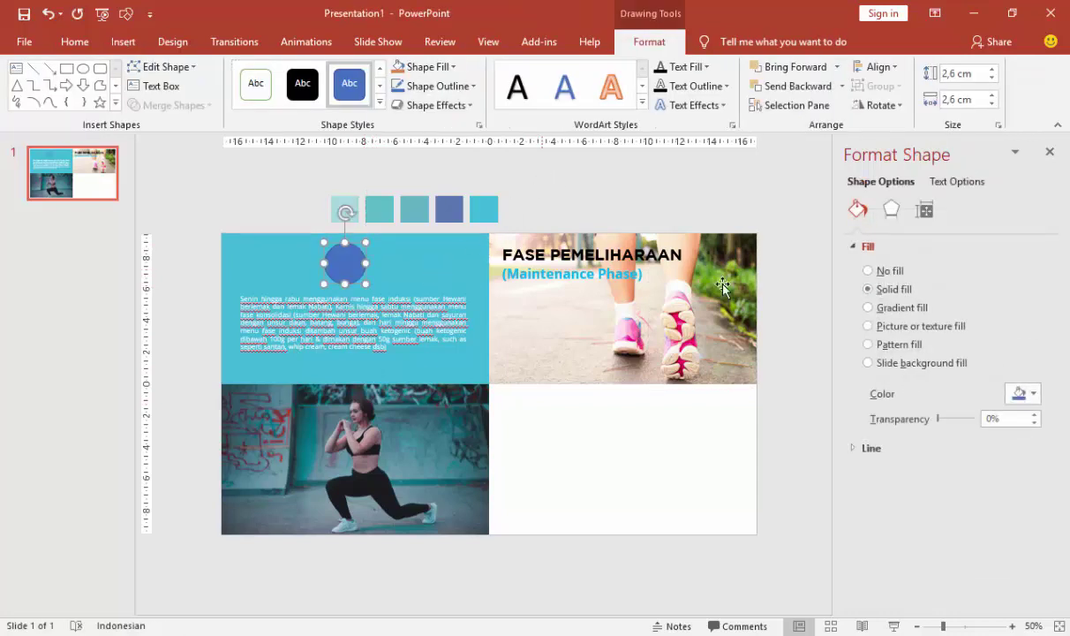
click(1021, 394)
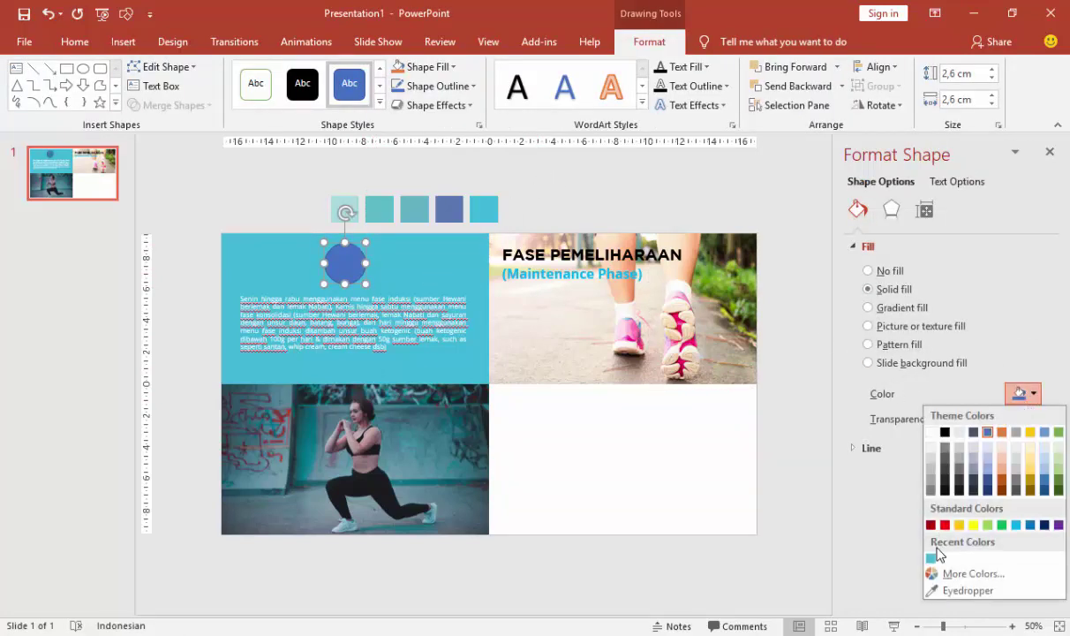
click(930, 432)
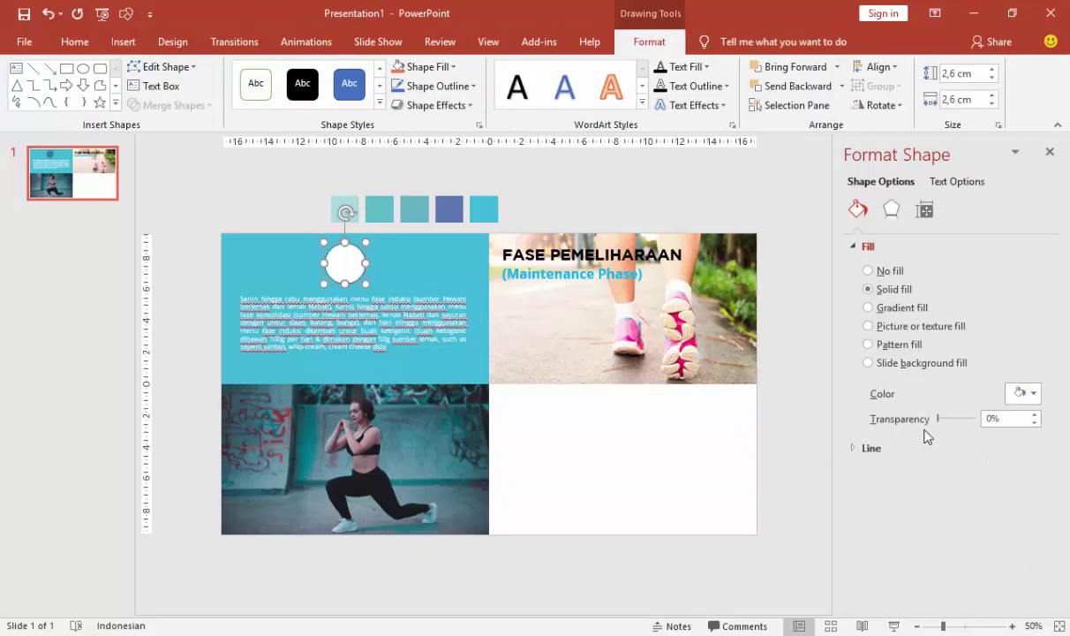
click(861, 448)
click(867, 473)
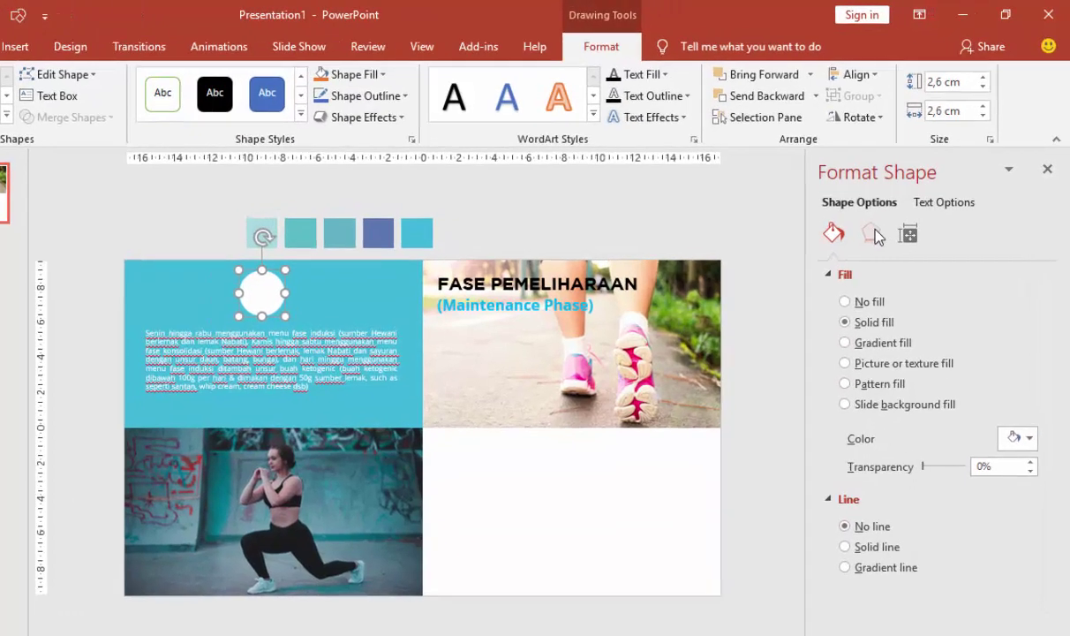
- Give the white circle an outer drop shadow preset
click(891, 209)
click(806, 341)
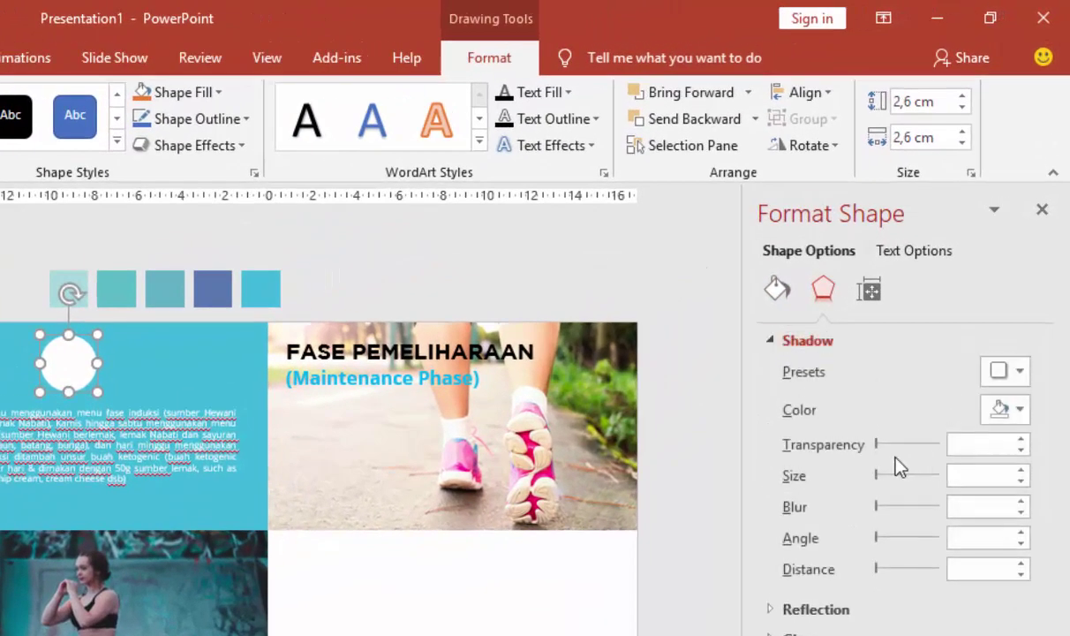
click(998, 377)
click(874, 528)
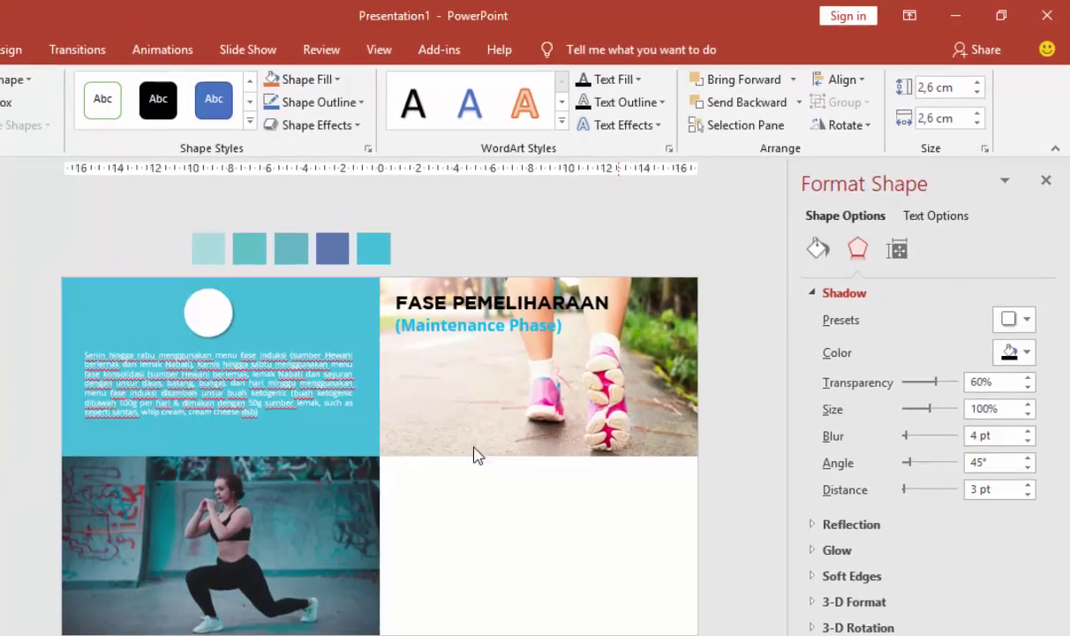
click(474, 454)
ctrl+scroll(220, 265, up, 2)
ctrl+scroll(216, 260, up, 2)
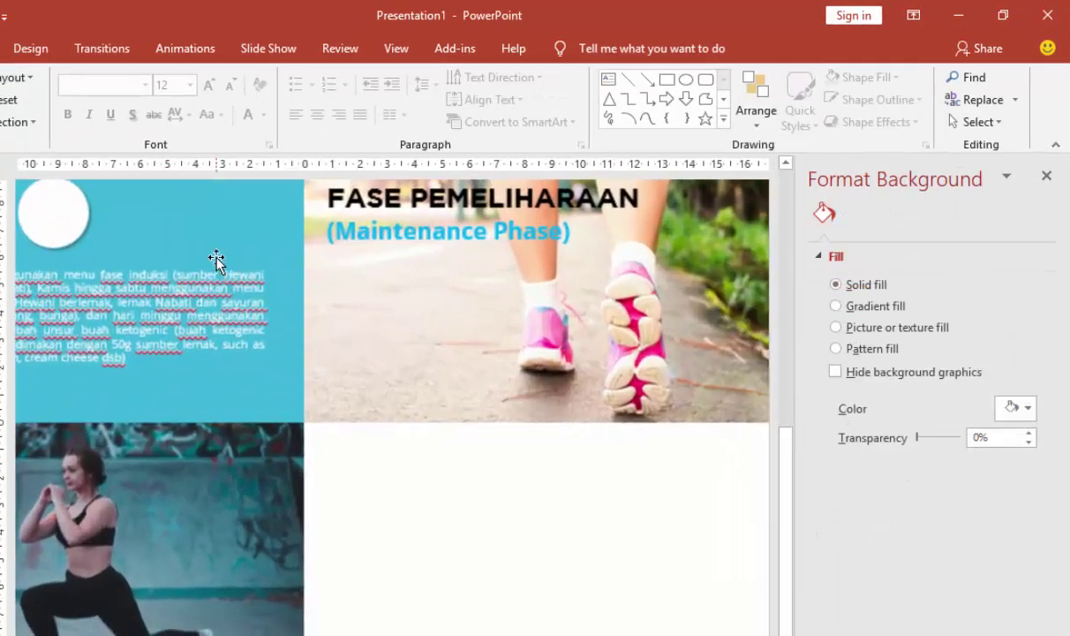
scroll(755, 399, left, 3)
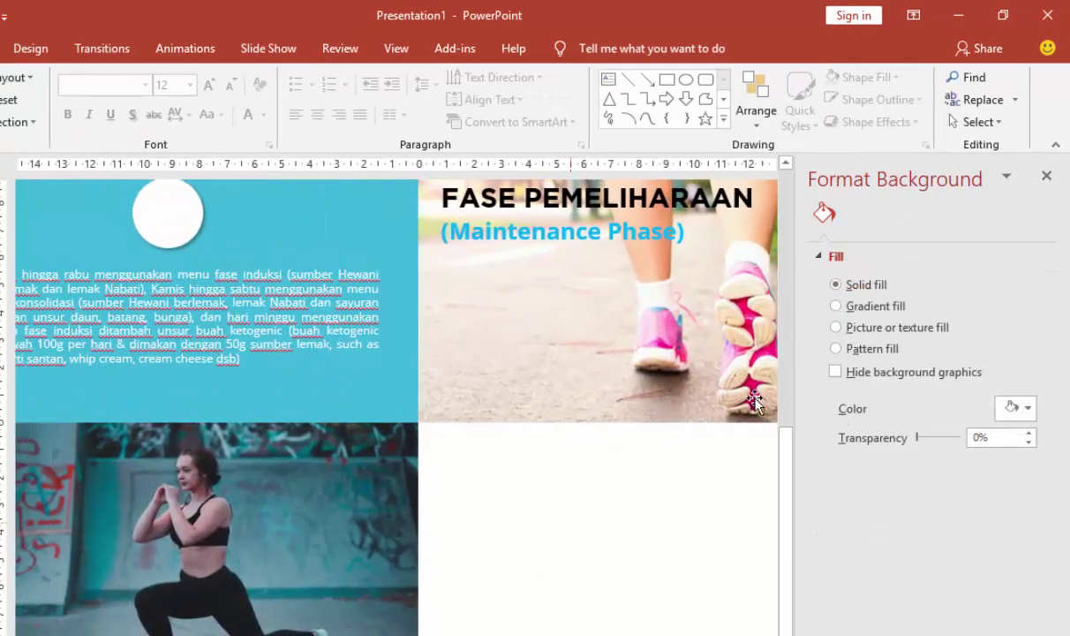
scroll(255, 294, up, 3)
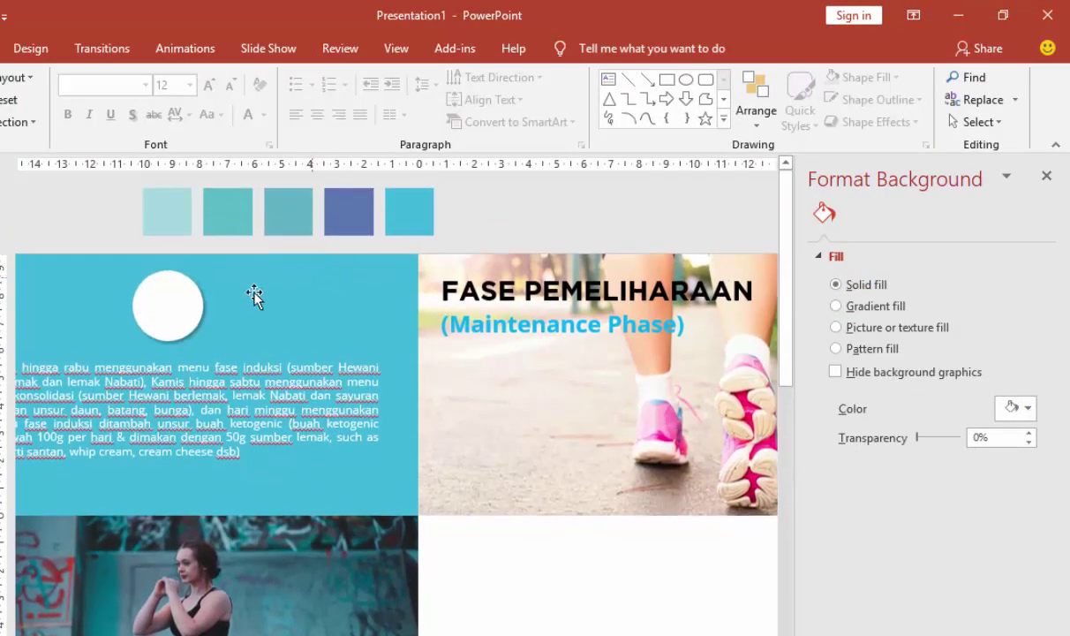
click(167, 305)
- Add the number 1 inside the circle, formatted blue, Gotham Bold, size 40
right_click(170, 316)
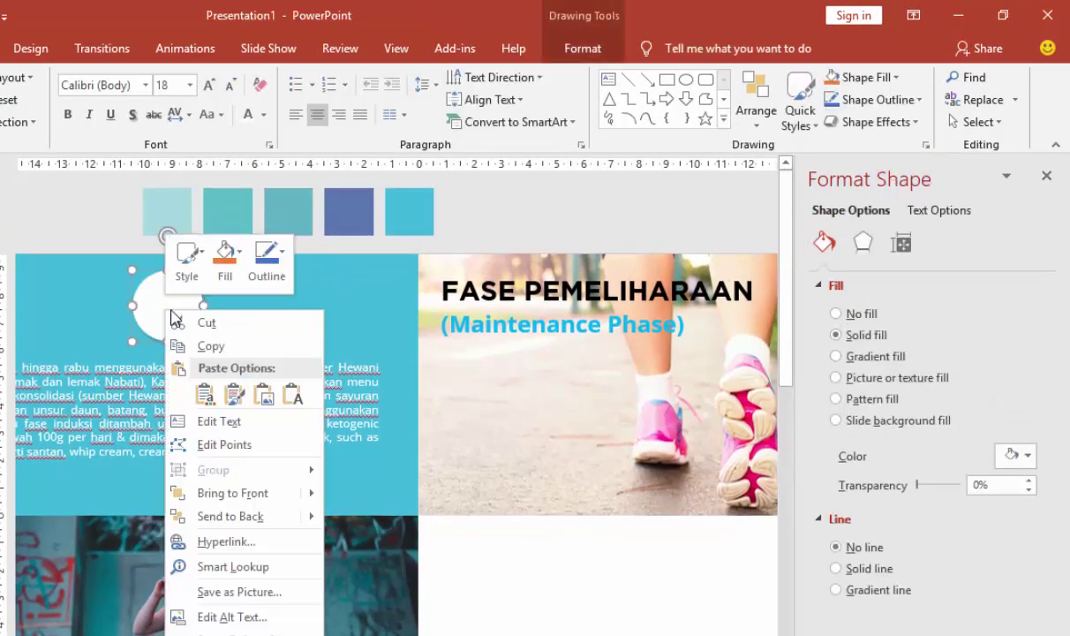
click(211, 424)
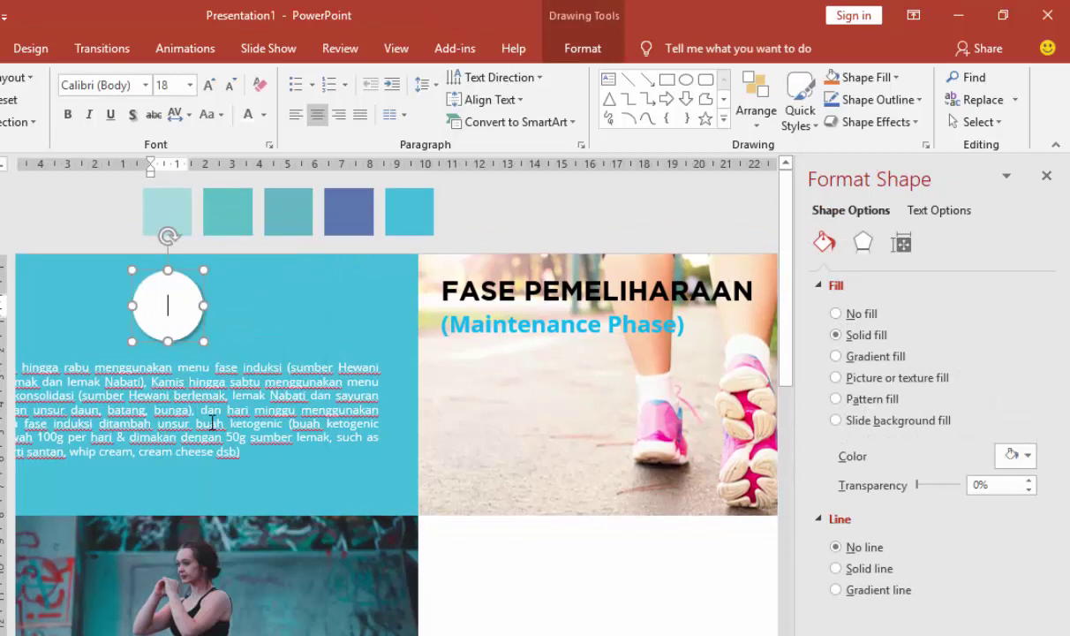
click(199, 291)
click(263, 115)
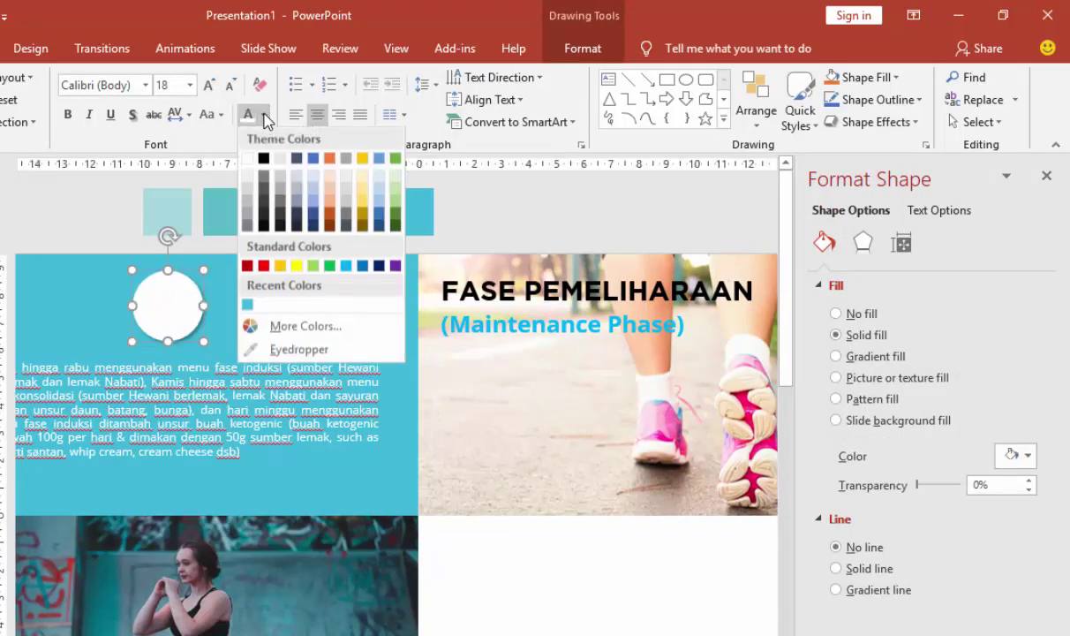
click(363, 275)
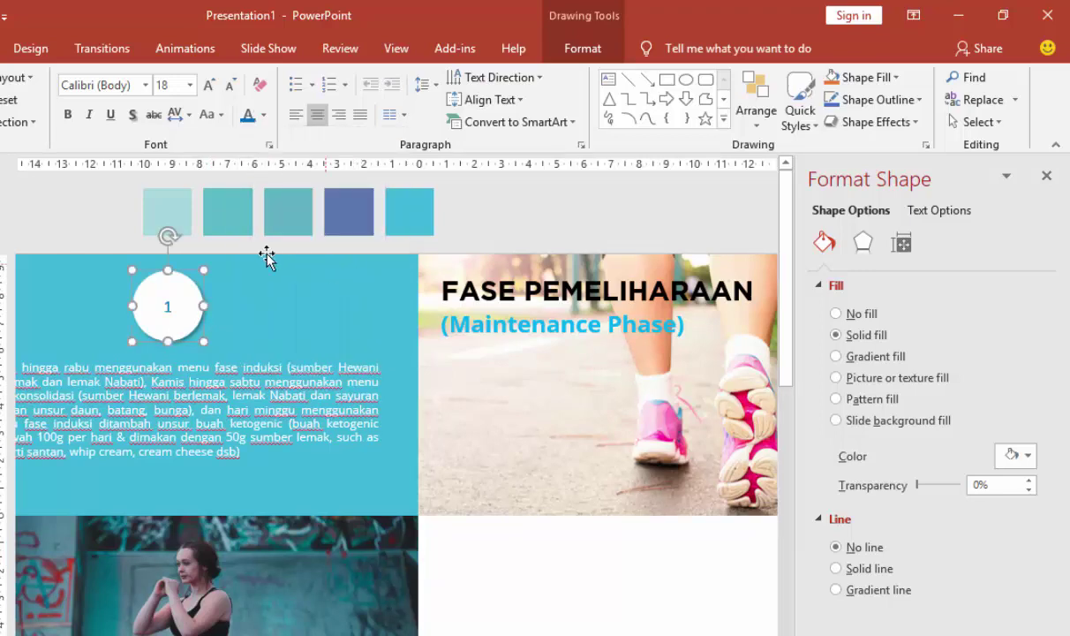
click(145, 85)
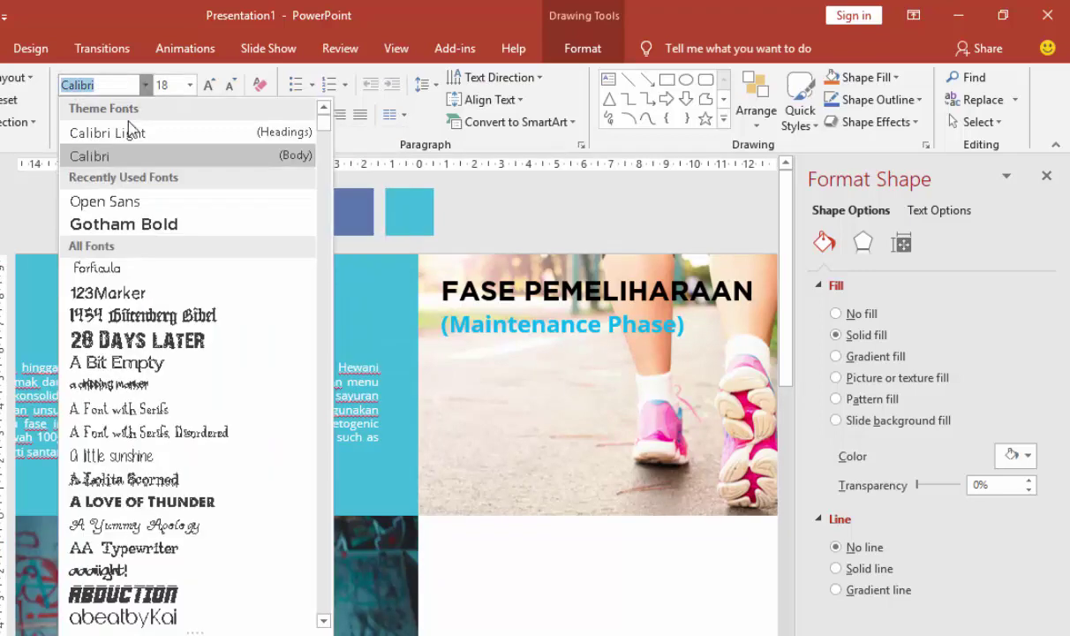
click(132, 218)
click(190, 85)
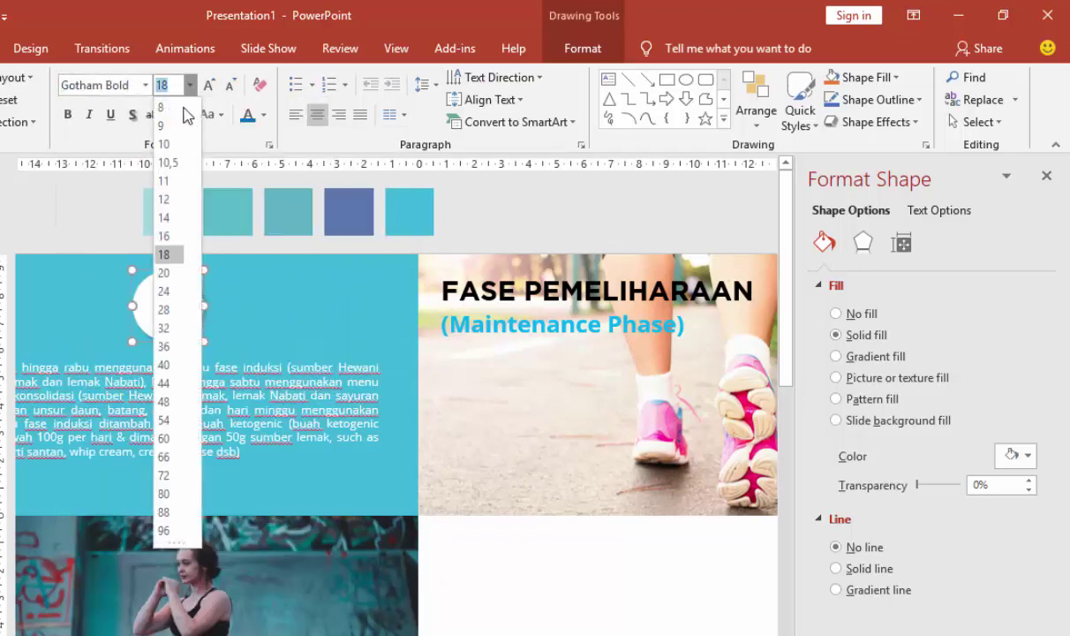
click(165, 365)
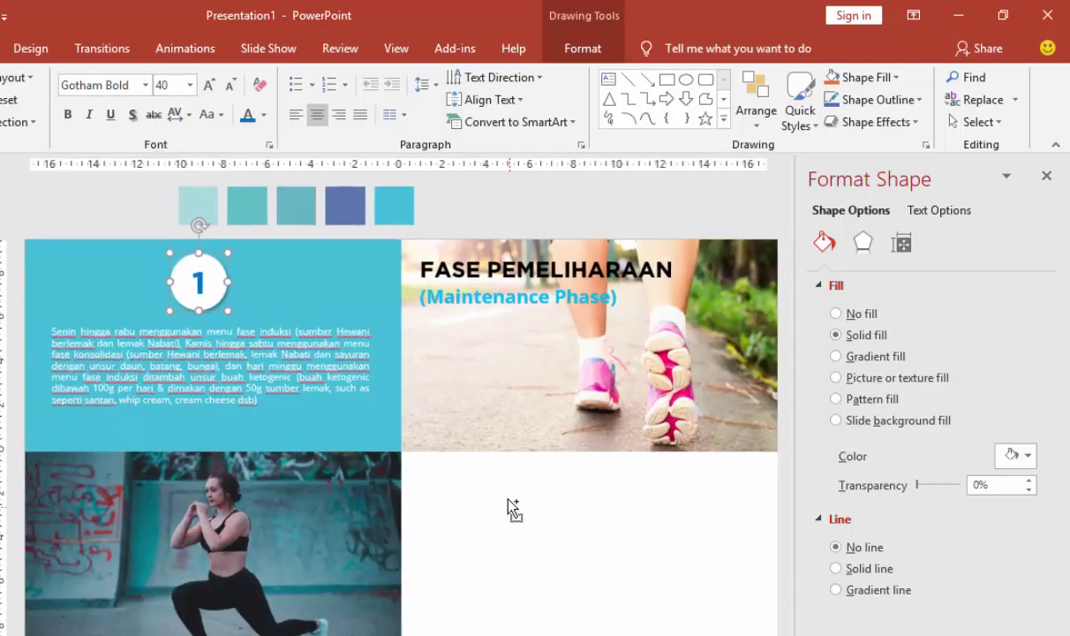
scroll(480, 473, down, 2)
scroll(535, 552, down, 1)
- Duplicate circle 1 and its text into the lower-right white panel and renumber the copy 2
click(552, 536)
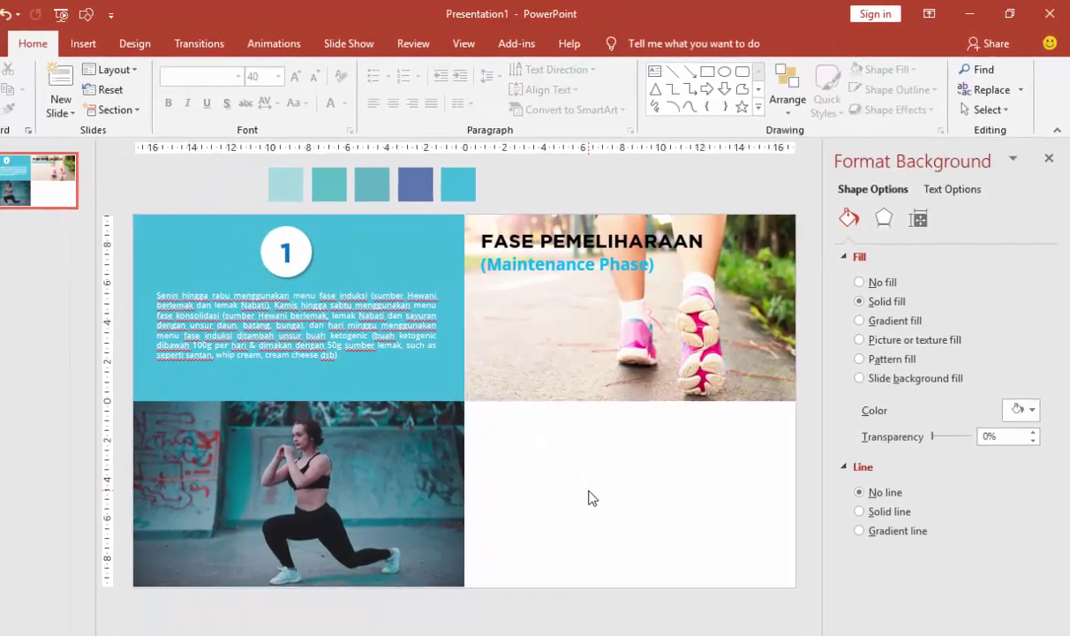
click(388, 300)
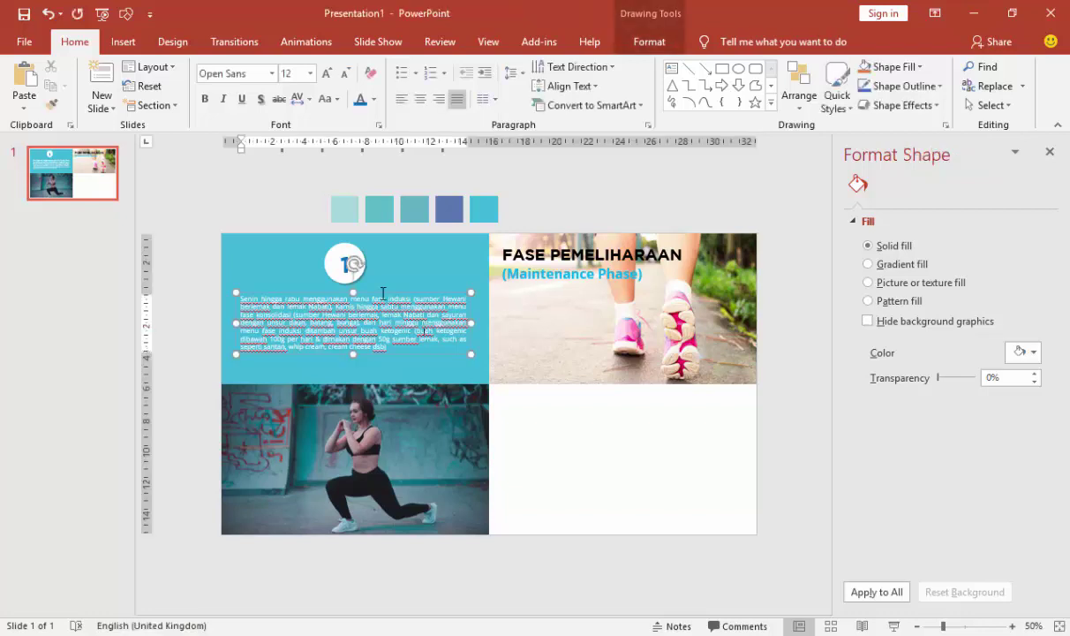
shift+click(336, 252)
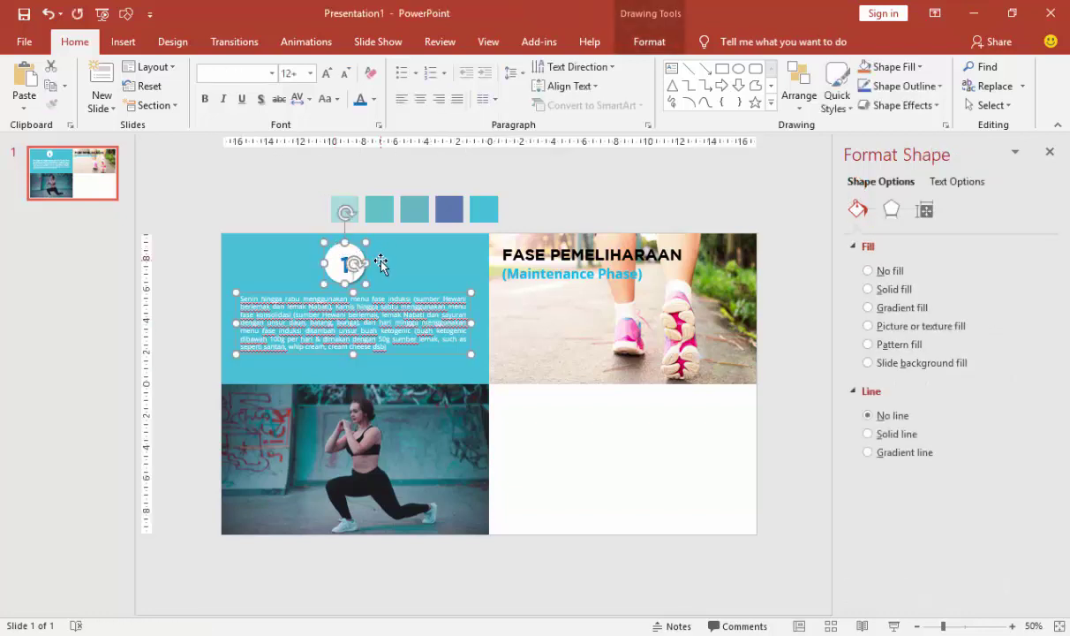
drag(384, 270, 627, 408)
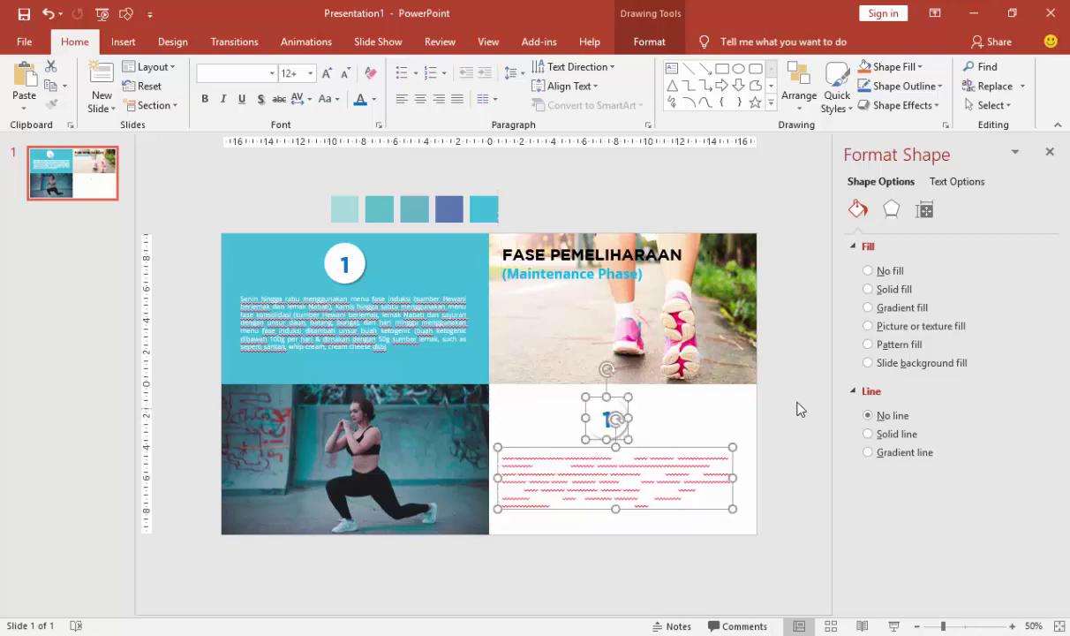
click(797, 406)
click(629, 417)
key(BackSpace)
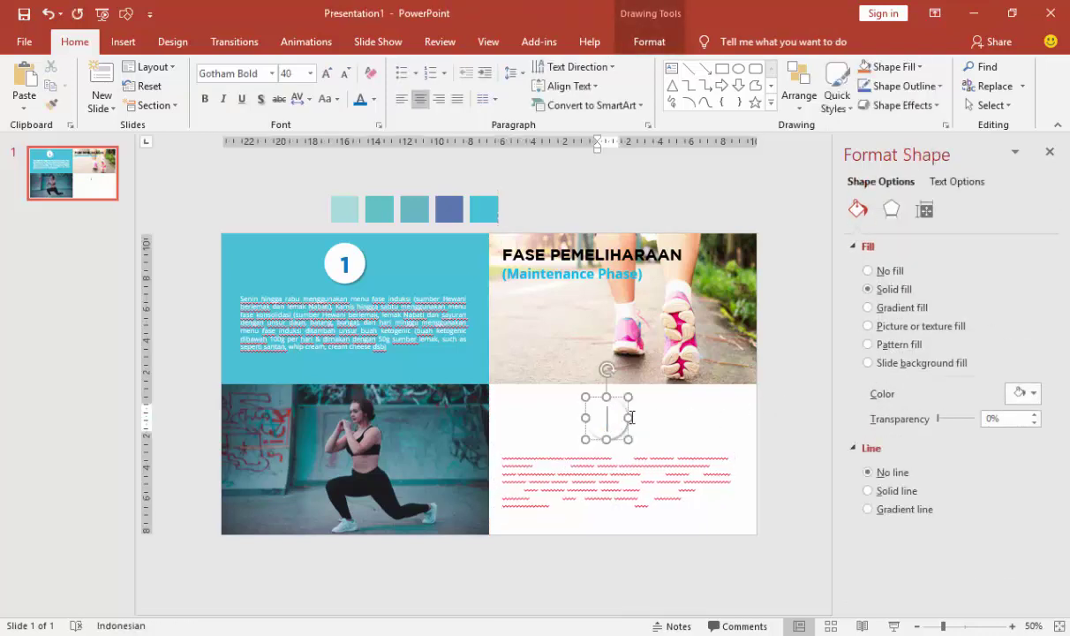
text(2)
click(696, 466)
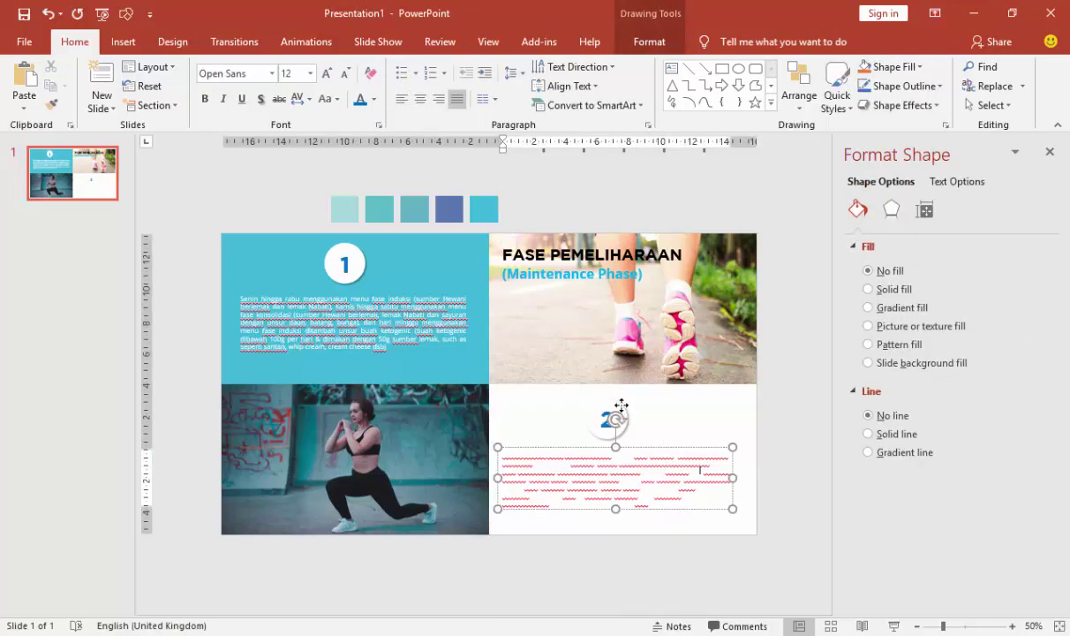
- Fill the 2 circle with cyan, make its number white, and colour the text beneath teal
click(622, 405)
click(1027, 394)
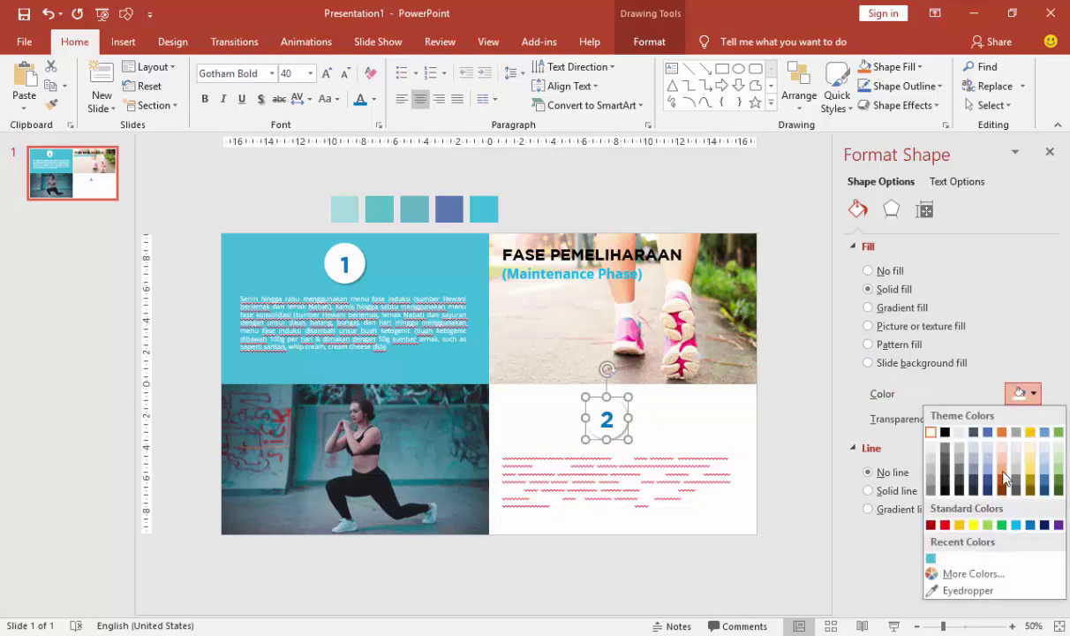
click(930, 559)
click(698, 460)
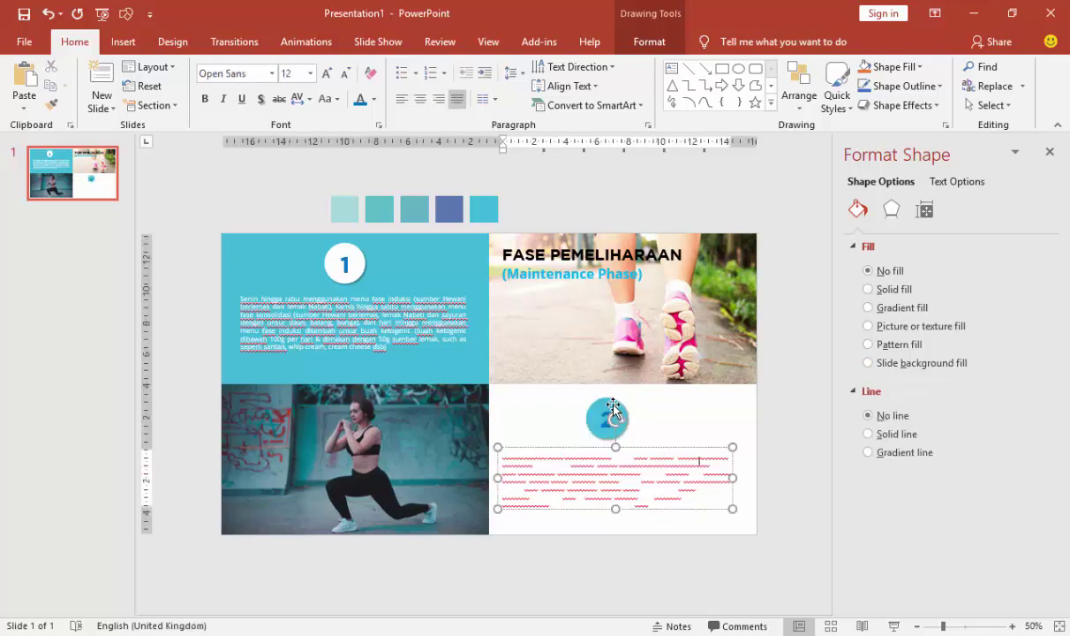
click(614, 409)
click(374, 99)
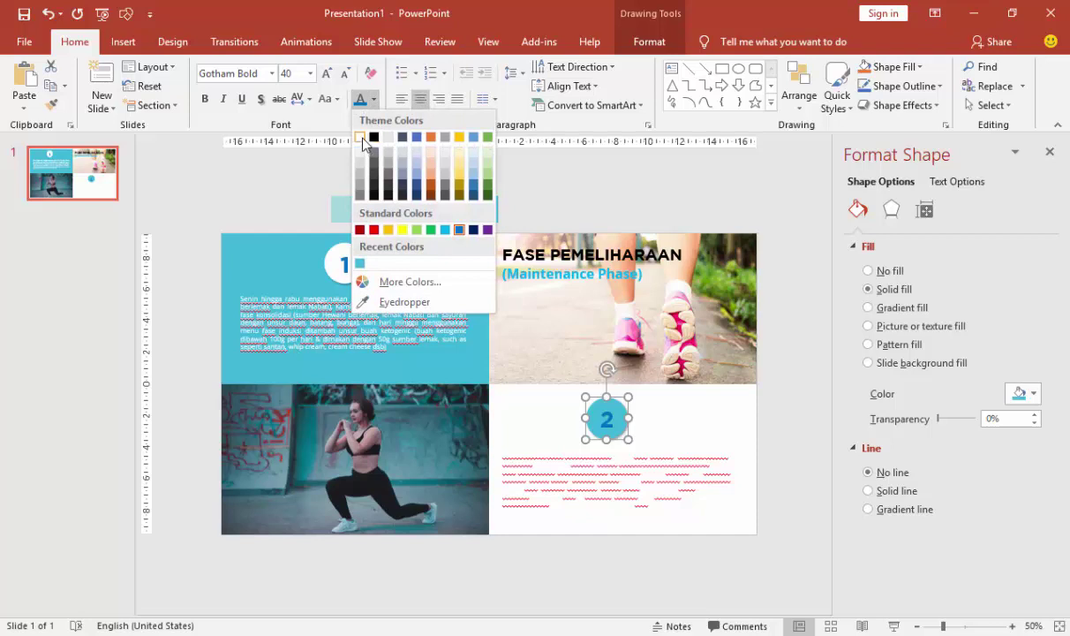
click(360, 138)
click(552, 448)
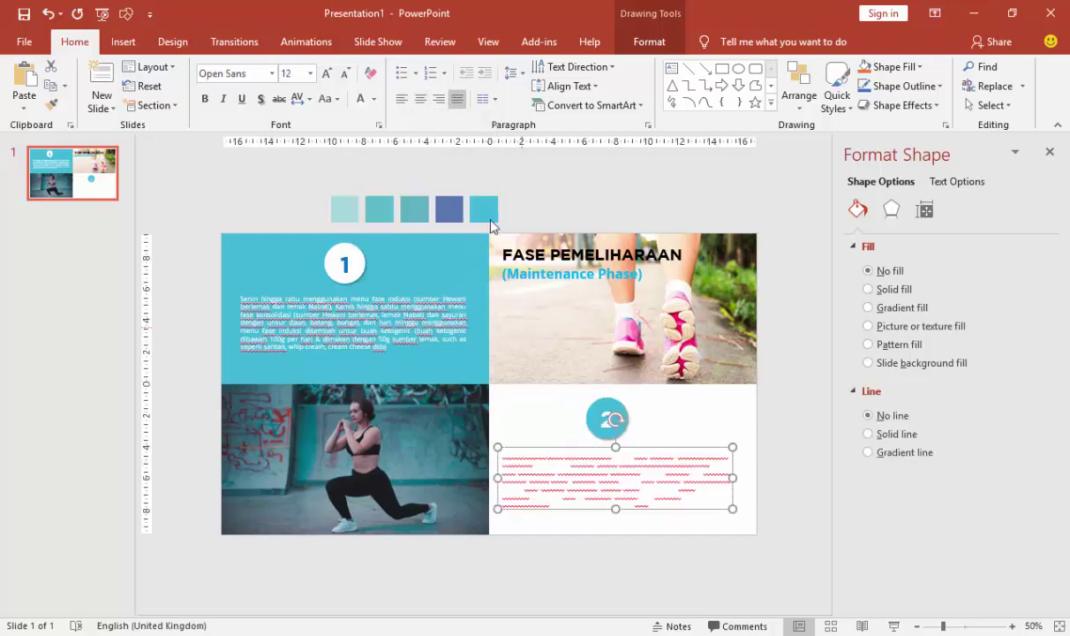
click(373, 99)
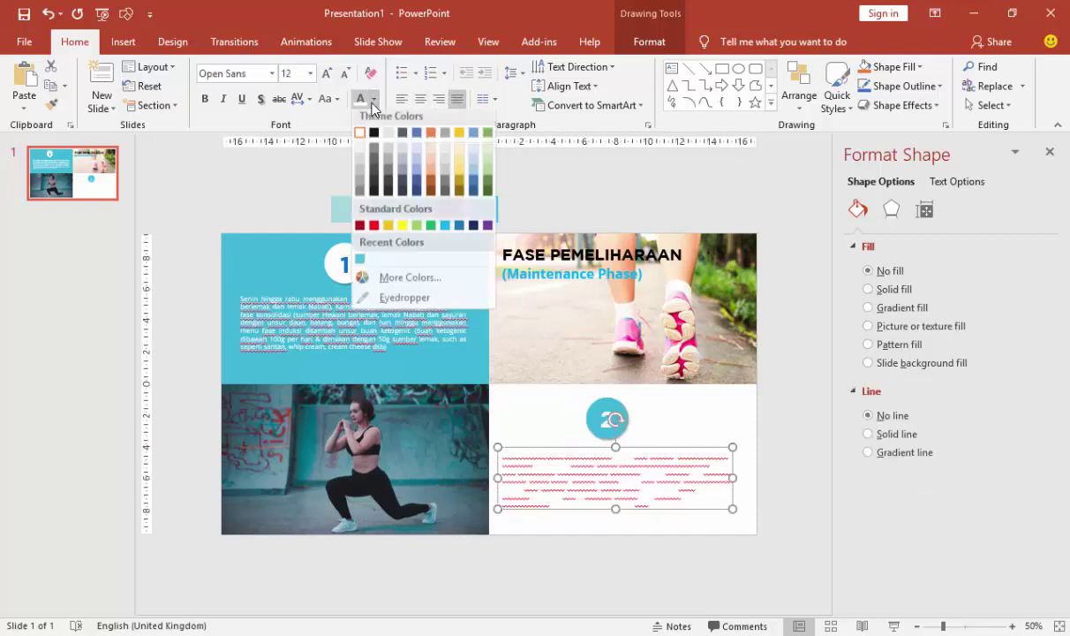
click(343, 258)
- Copy the Rasio Makronutrisi paragraph from the Word document
key(alt+Tab)
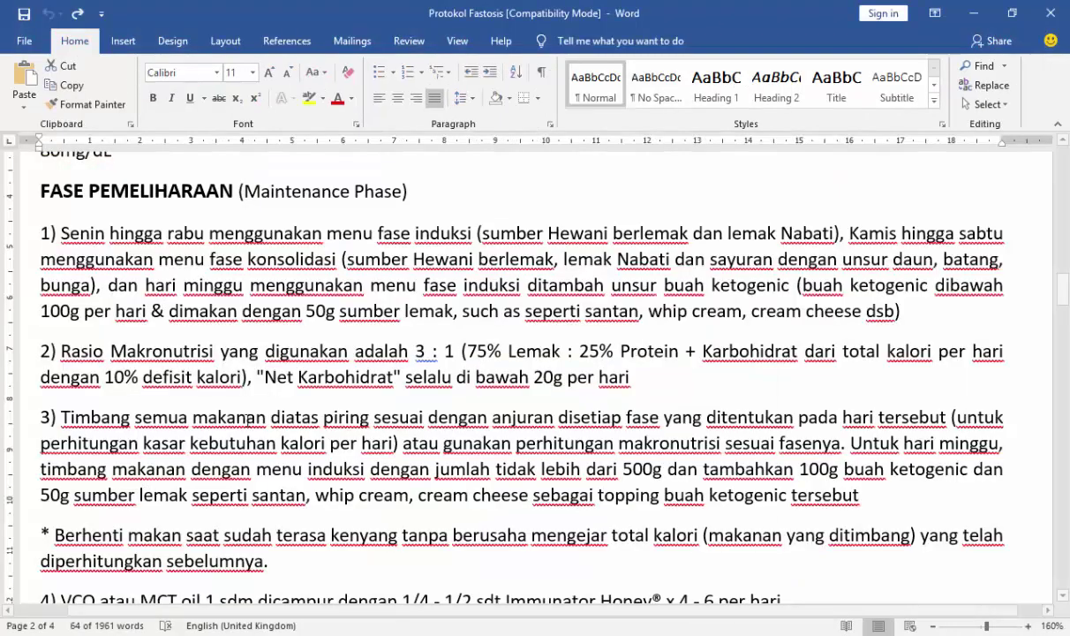
click(69, 358)
drag(199, 375, 656, 376)
key(ctrl+c)
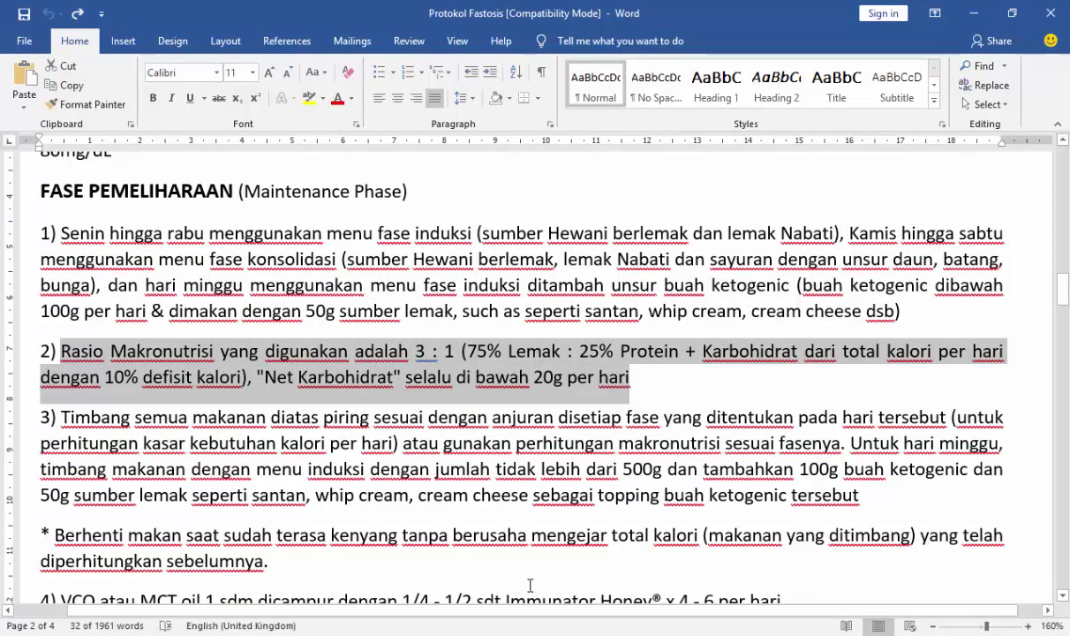
key(alt+Tab)
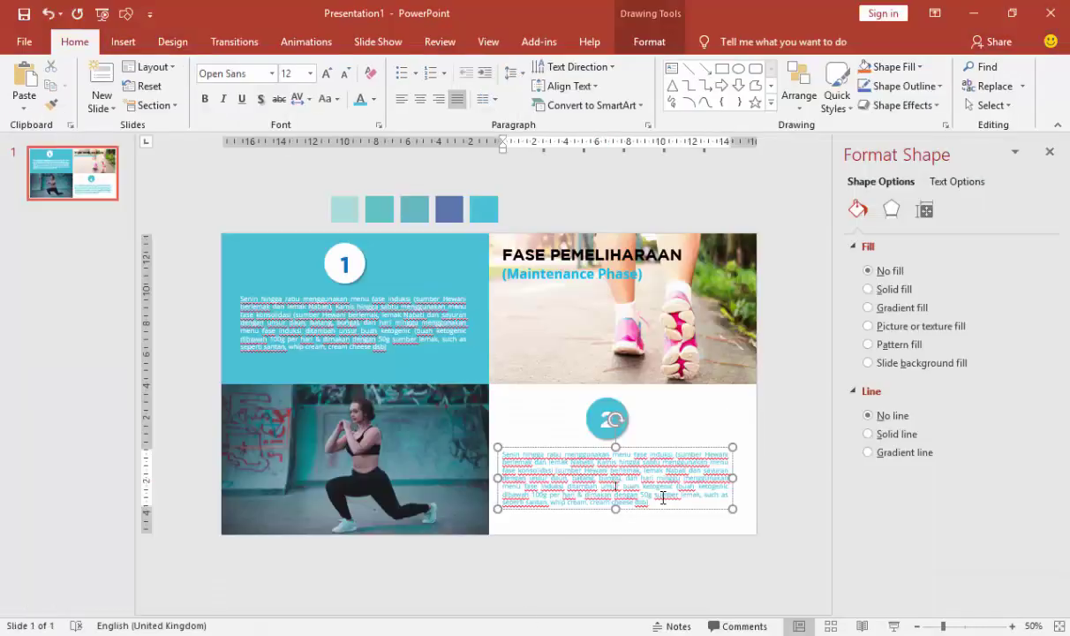
- Replace the step 2 text with the Rasio Makronutrisi paragraph in teal 14 pt Open Sans
key(ctrl+a)
key(Delete)
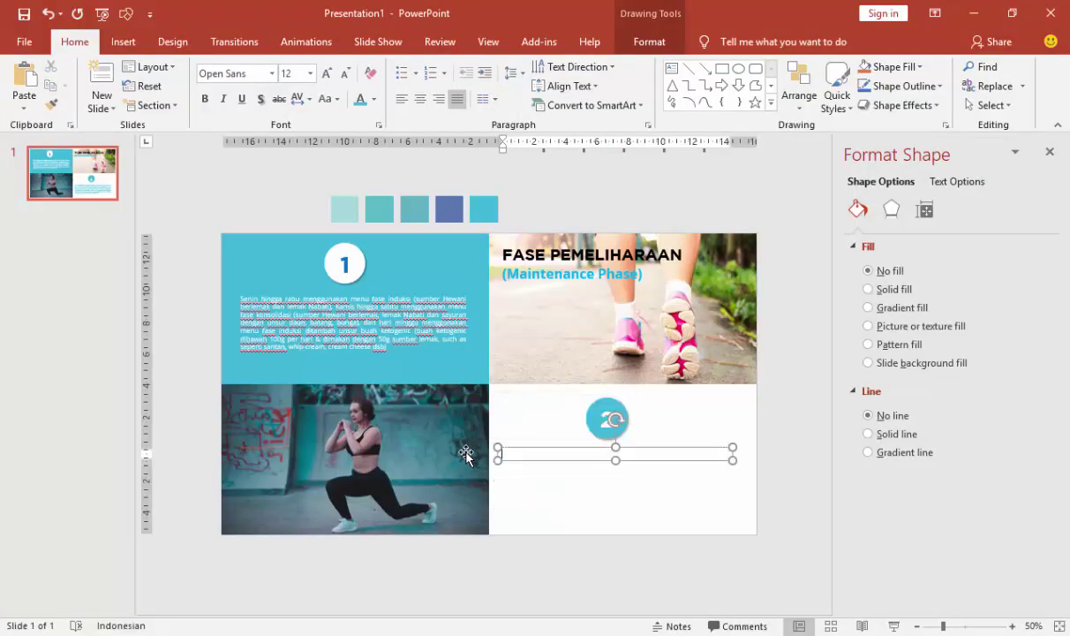
key(ctrl+v)
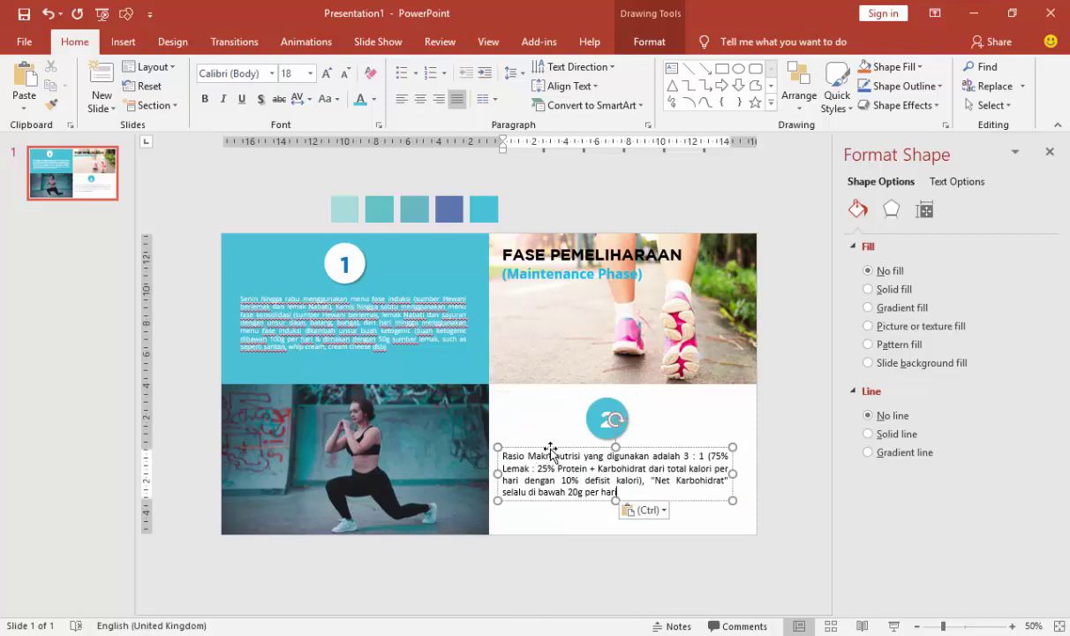
click(272, 73)
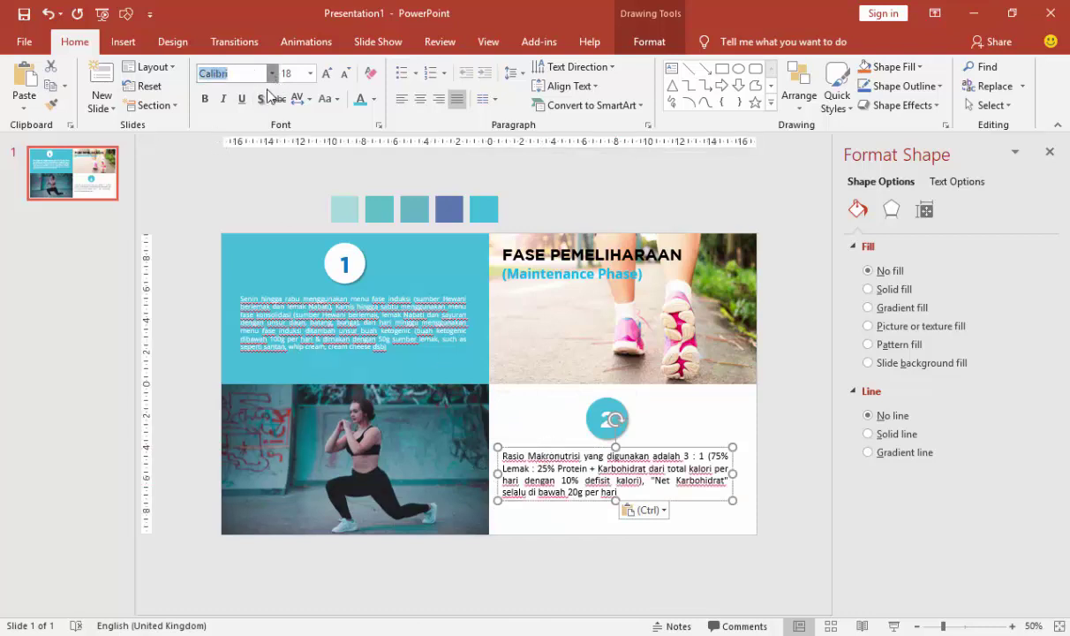
click(261, 195)
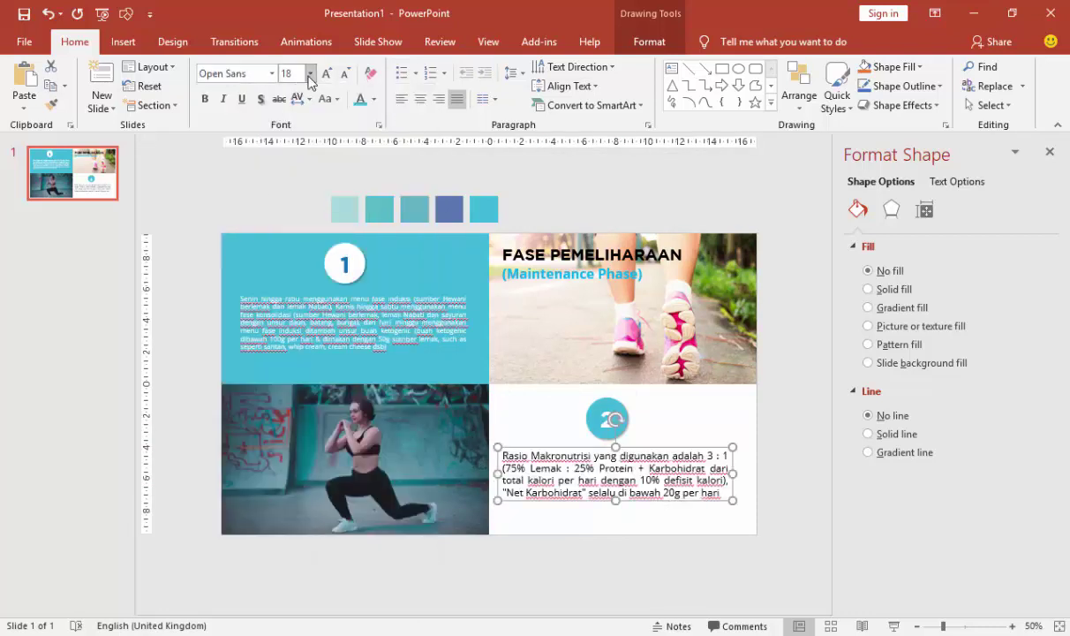
click(309, 74)
click(297, 190)
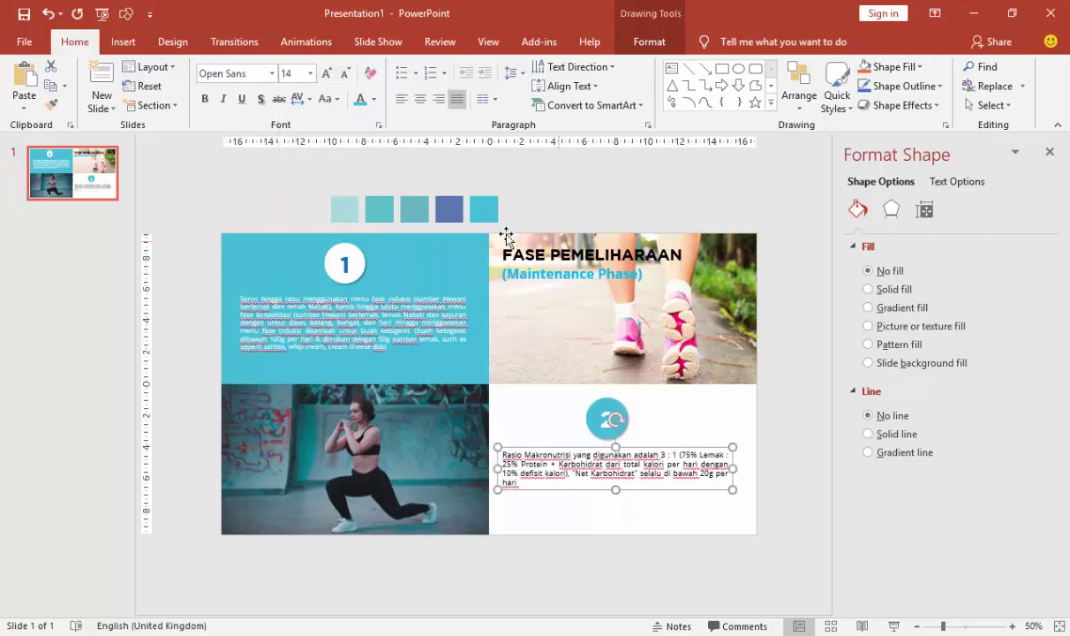
click(360, 101)
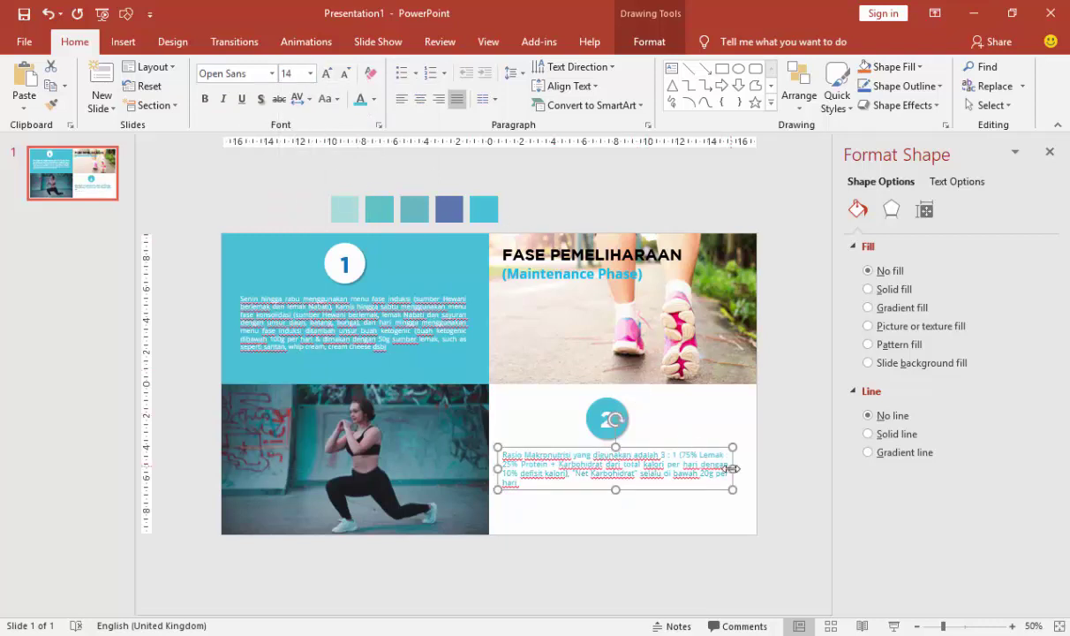
- Widen the text box, nudge it slightly down, and preview the slide as a slide show
drag(732, 469, 741, 469)
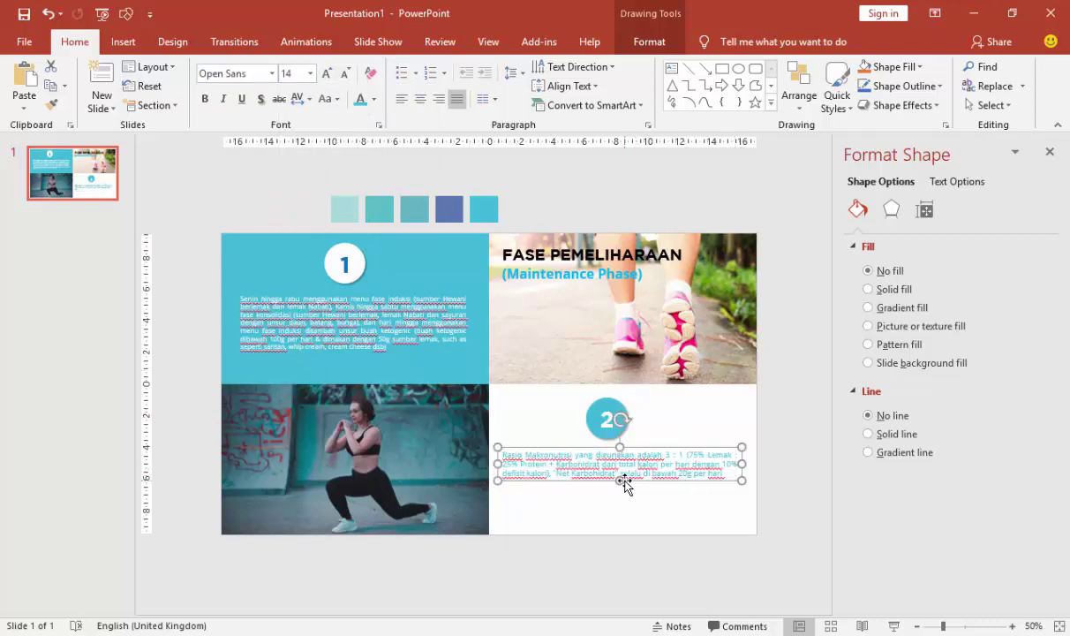
drag(634, 484, 636, 488)
click(735, 410)
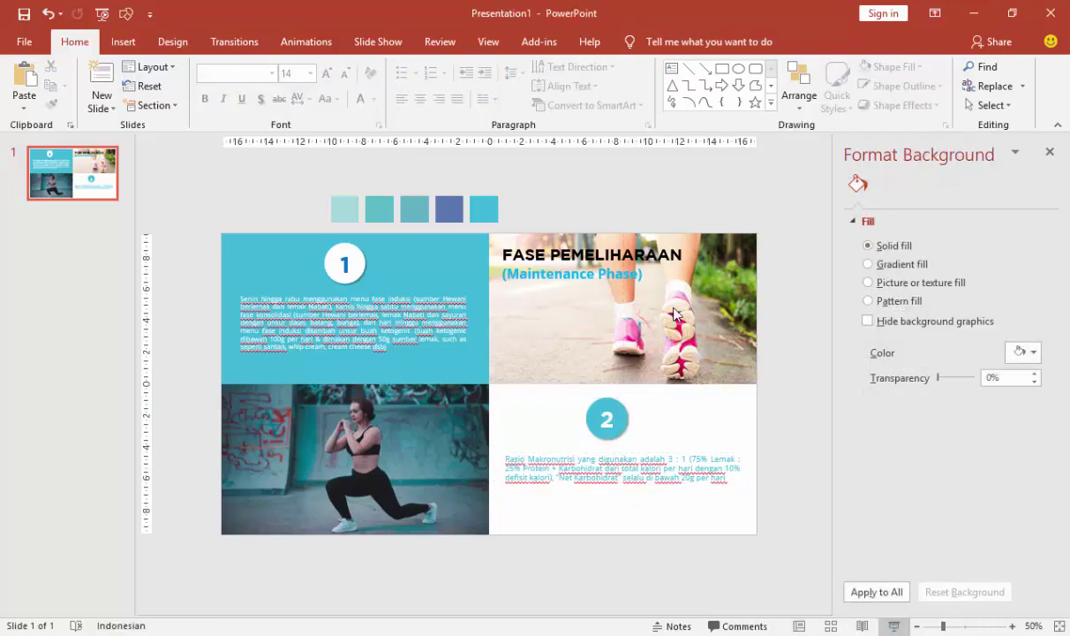
key(F5)
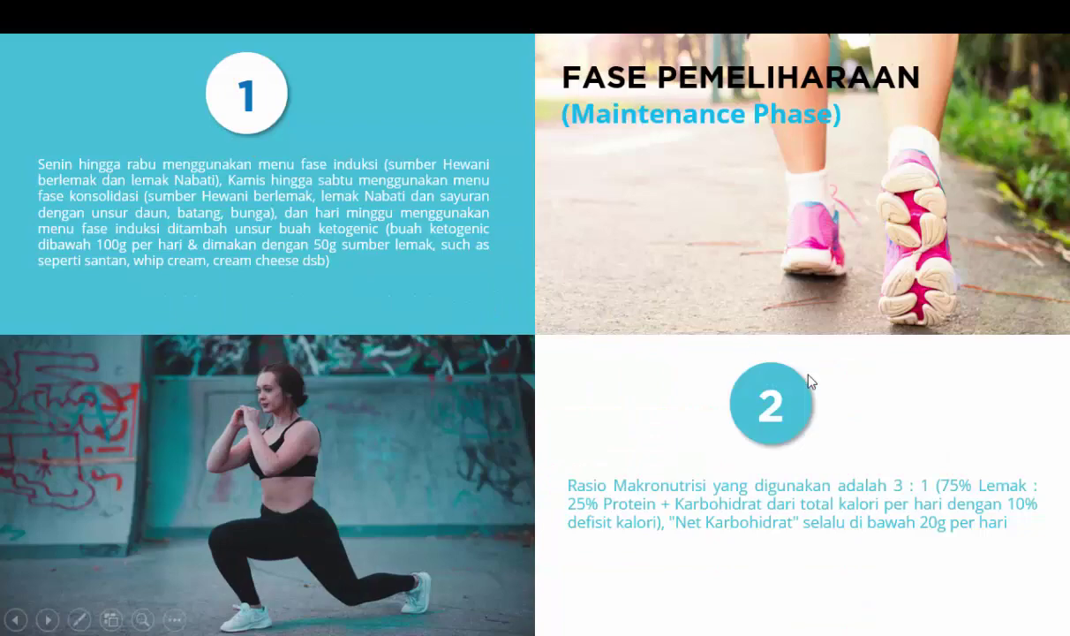
key(Escape)
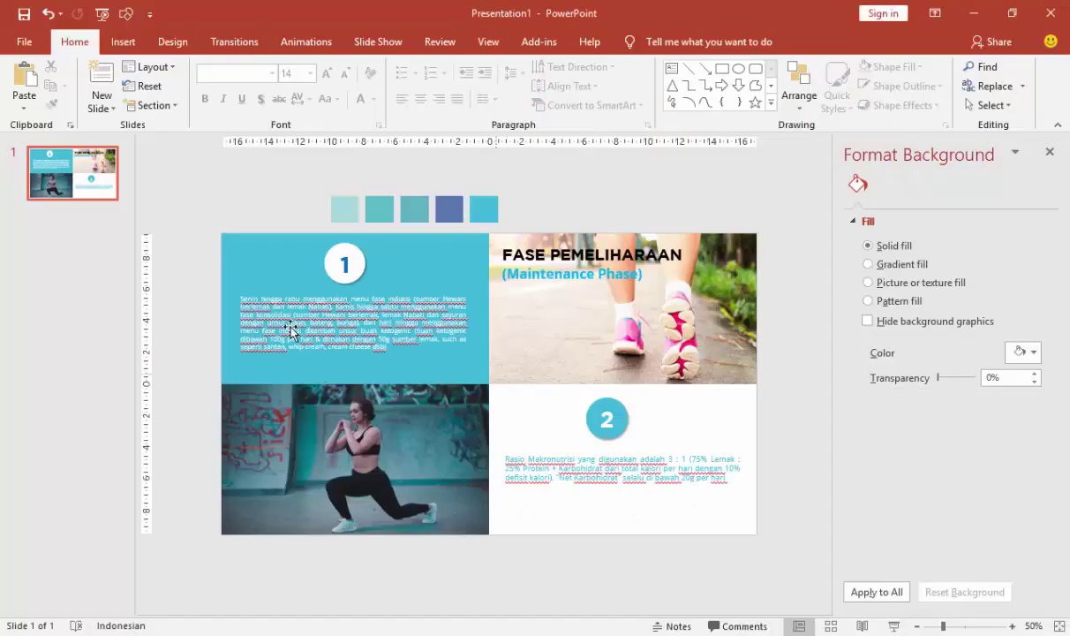
- Add a new blank slide 2 from the thumbnail pane
right_click(76, 228)
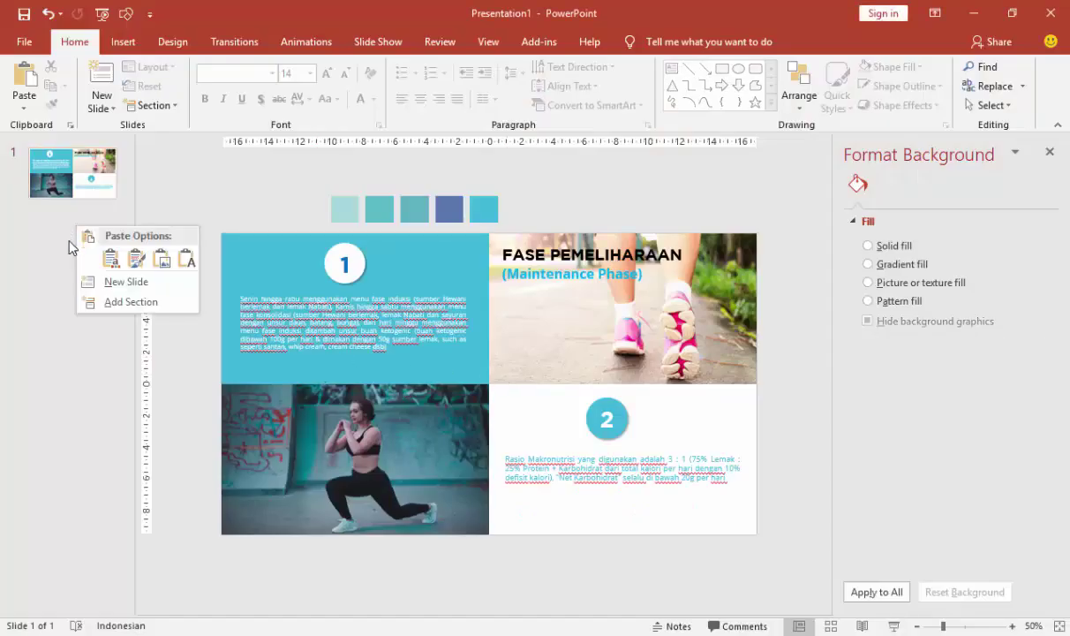
click(104, 282)
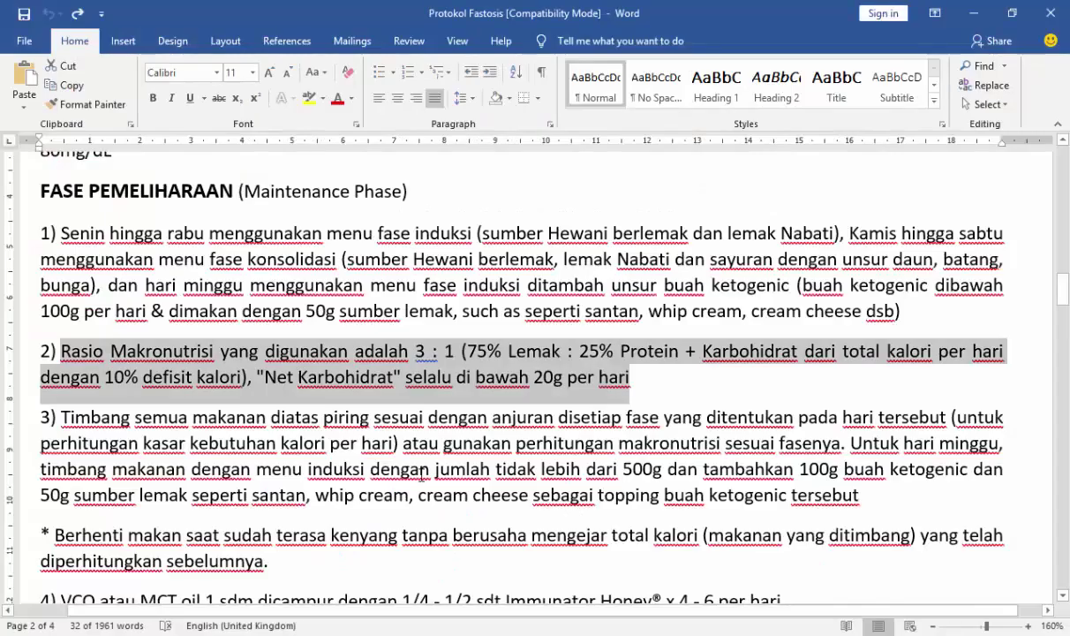
scroll(165, 371, down, 3)
scroll(165, 371, down, 1)
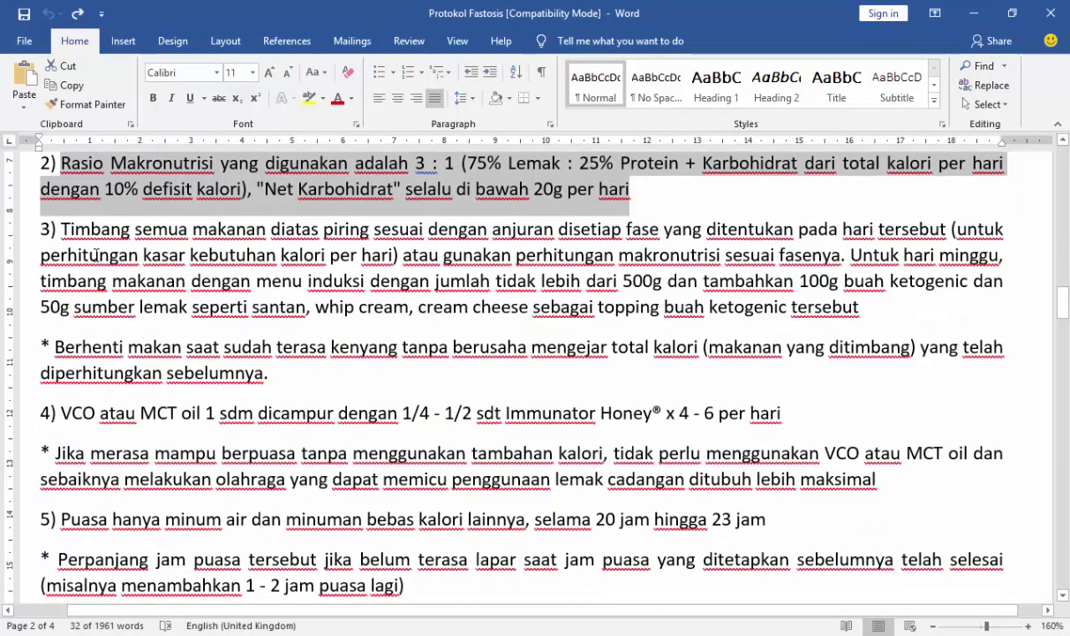
scroll(73, 308, down, 2)
scroll(73, 308, down, 1)
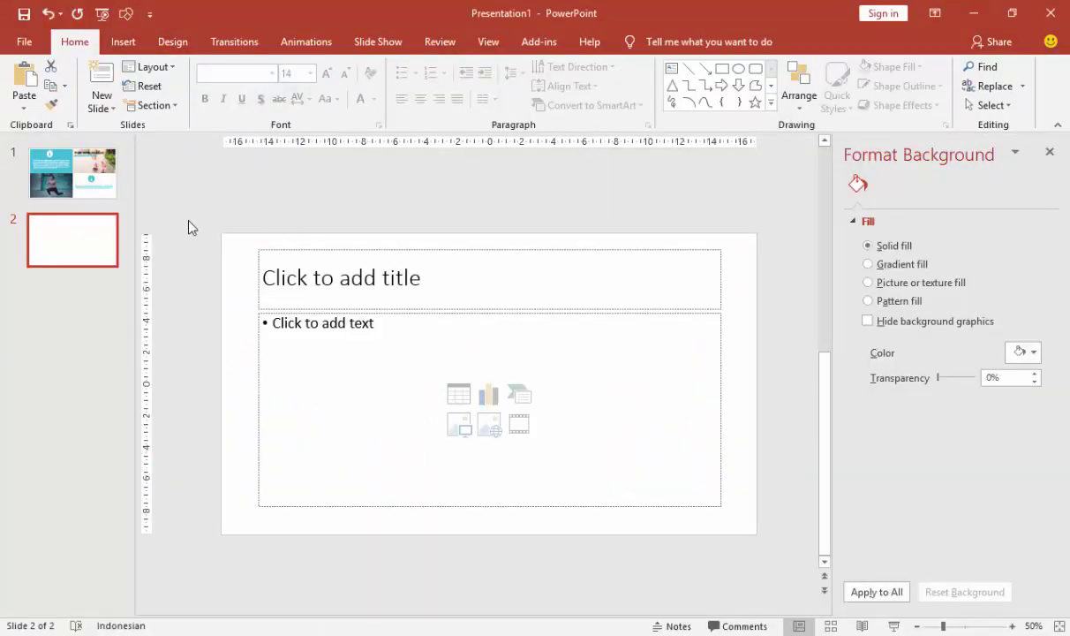
- Delete slide 2's title and content placeholders
click(375, 249)
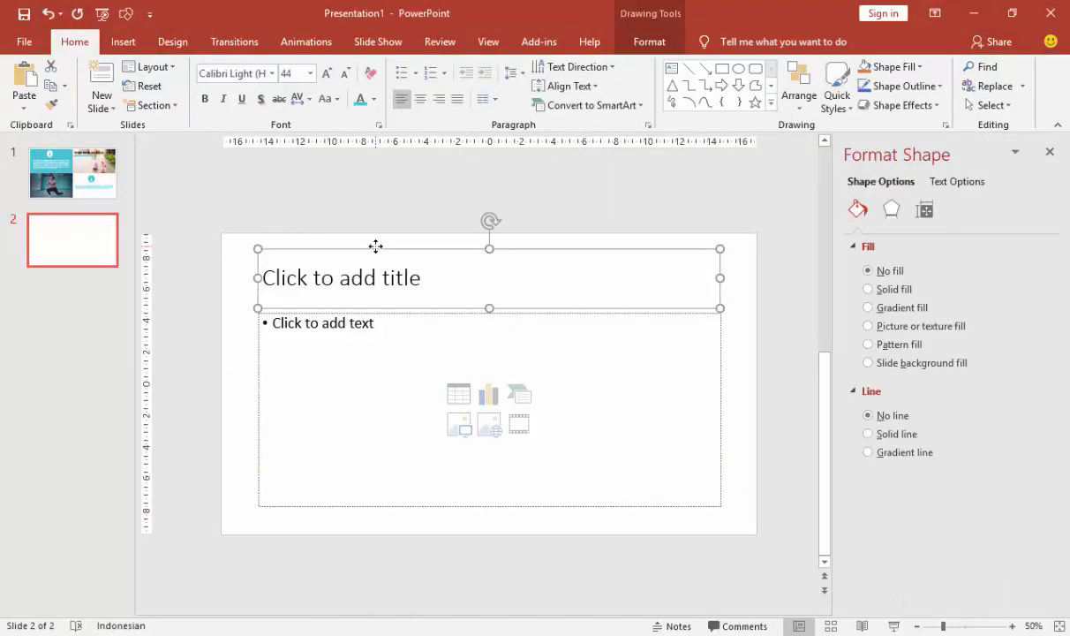
key(Delete)
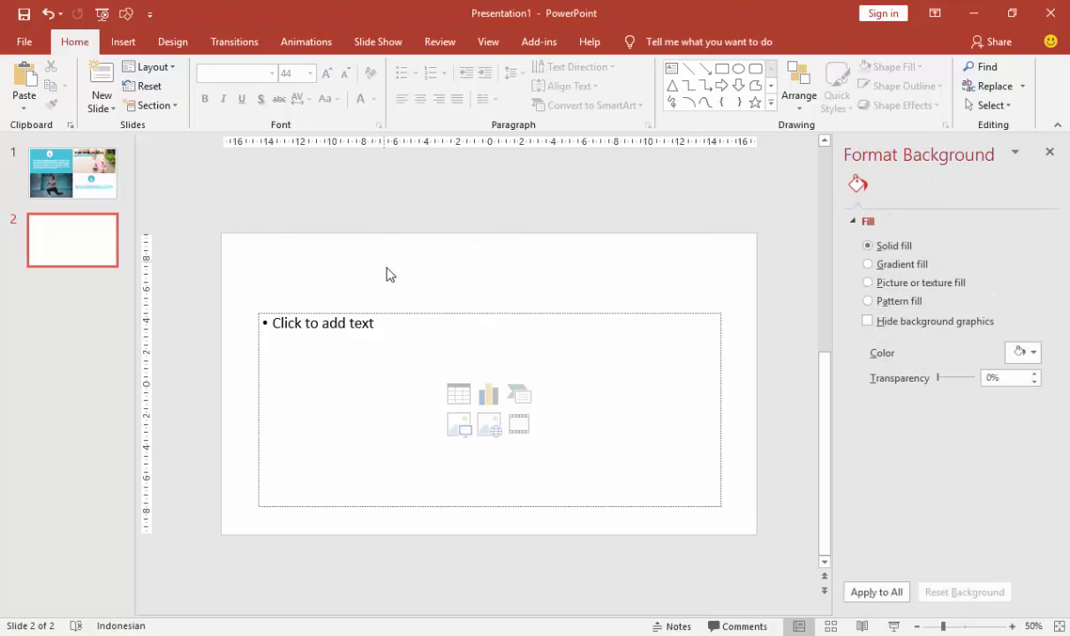
click(403, 313)
key(Delete)
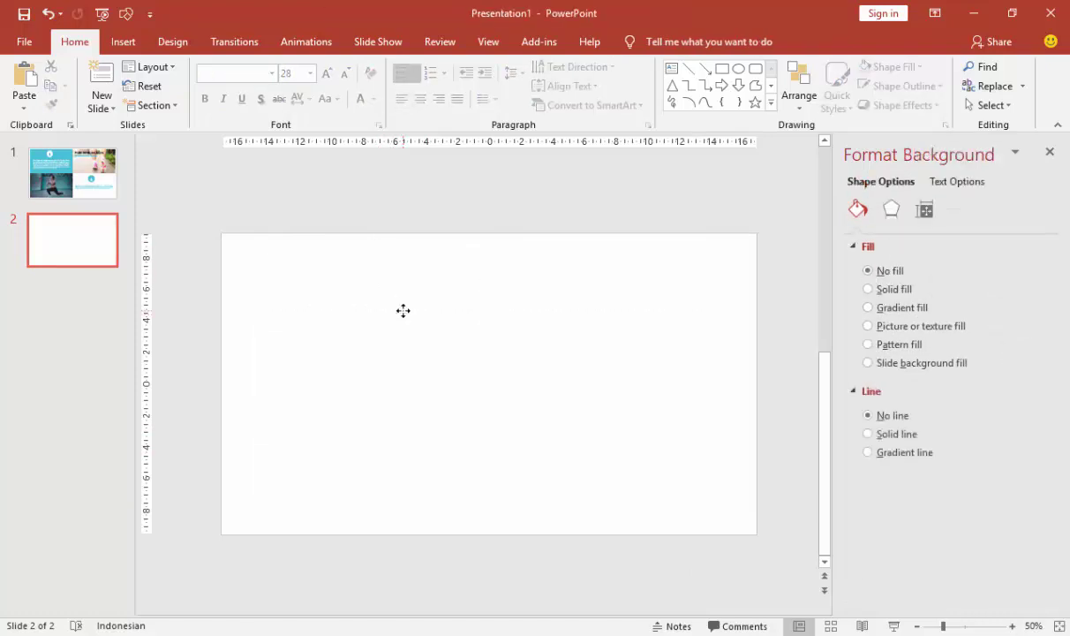
- Copy the FASE PEMELIHARAAN header from slide 1 and place it at slide 2's top-left
click(64, 192)
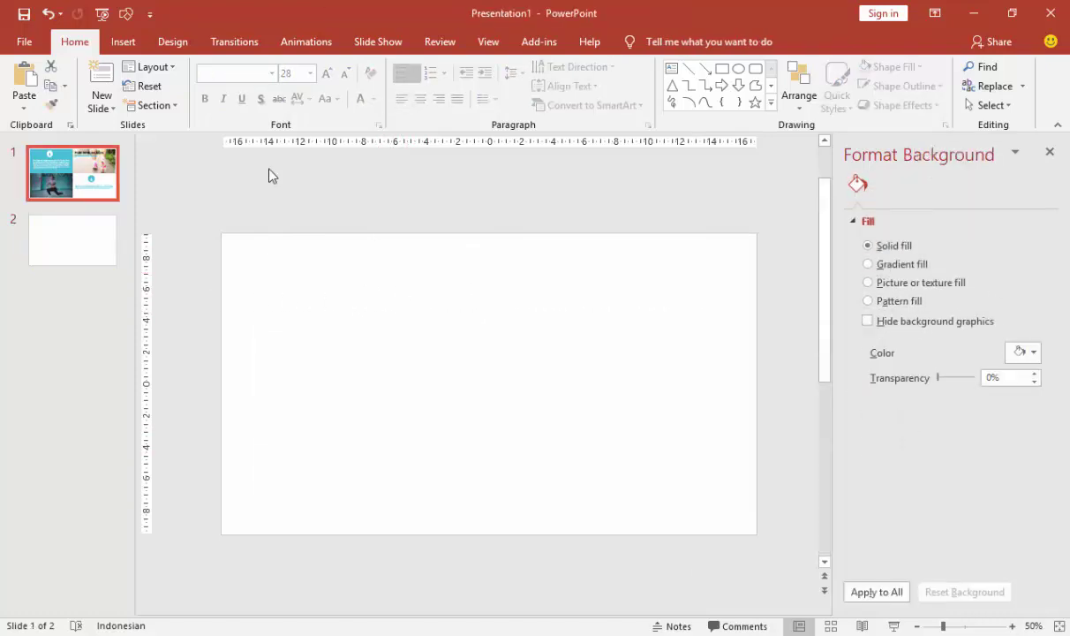
click(585, 274)
click(585, 274)
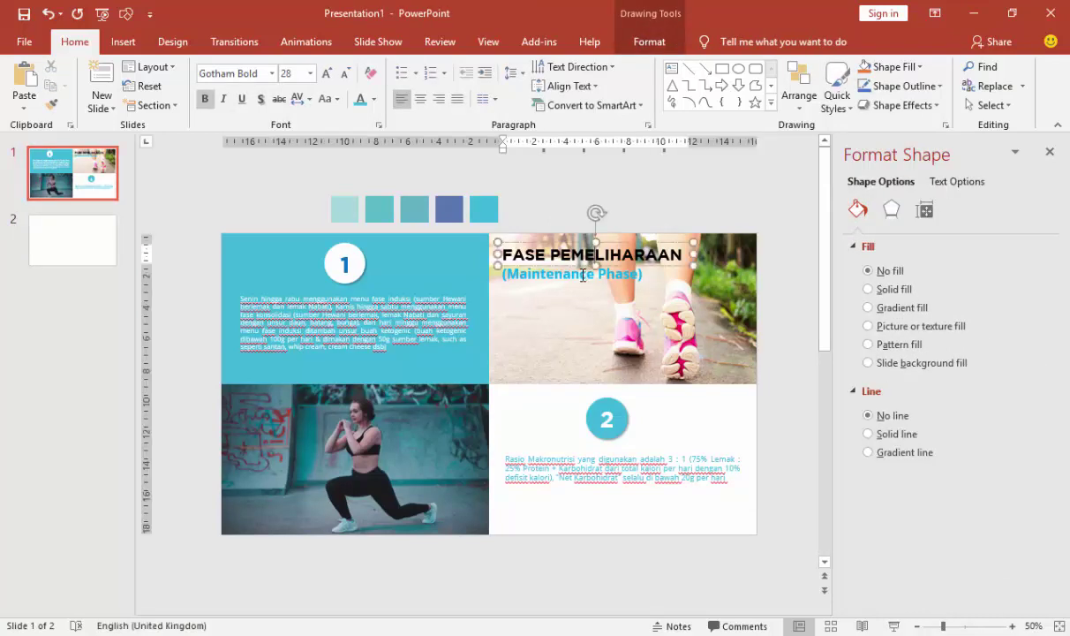
click(103, 240)
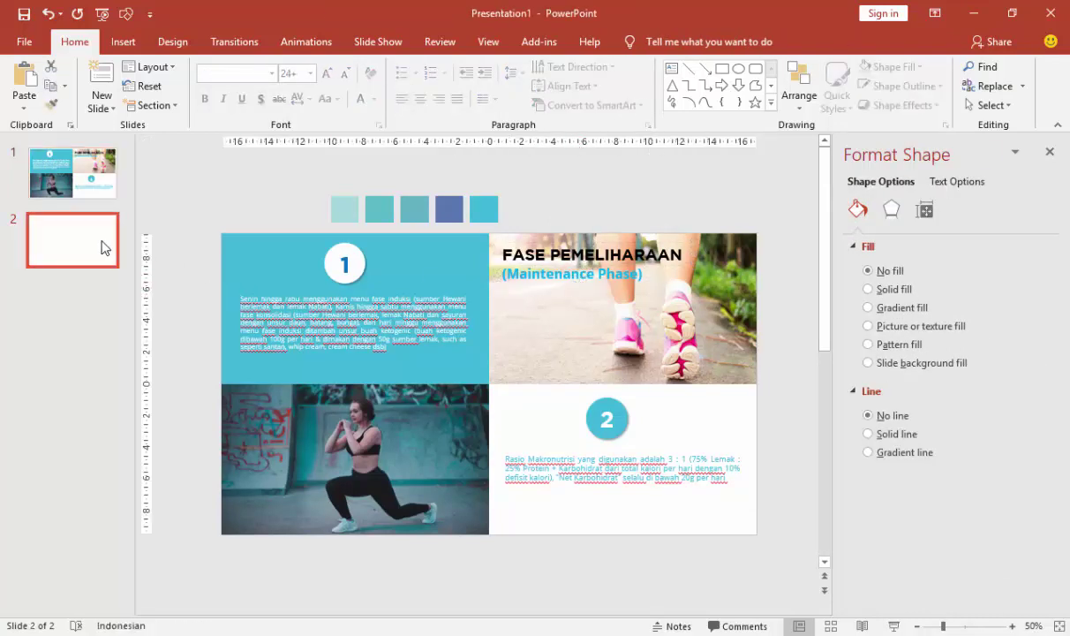
key(ctrl+v)
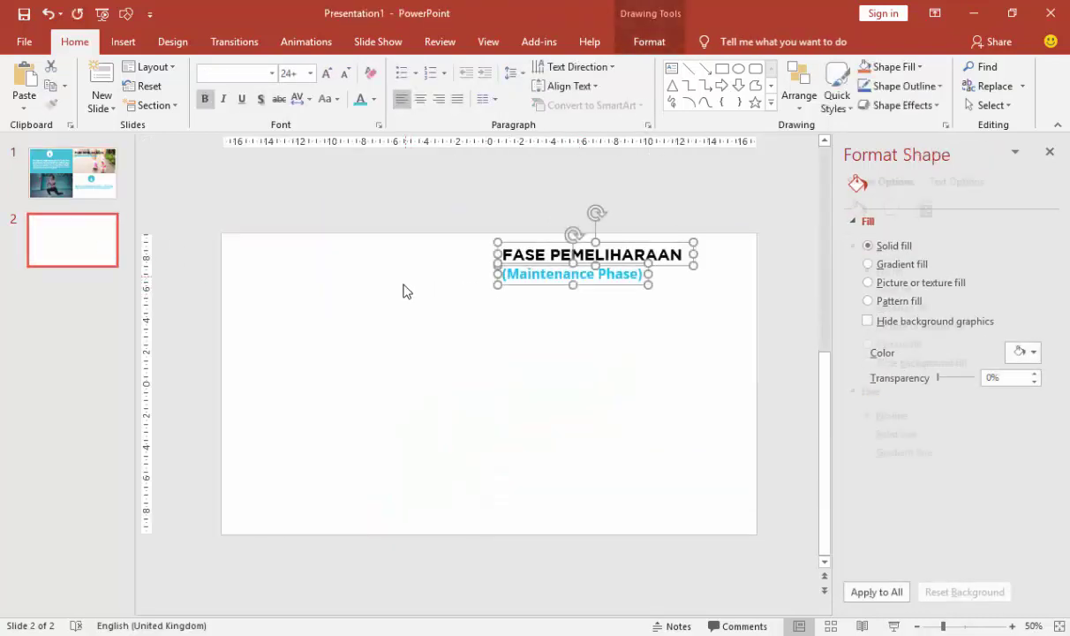
drag(521, 248, 264, 250)
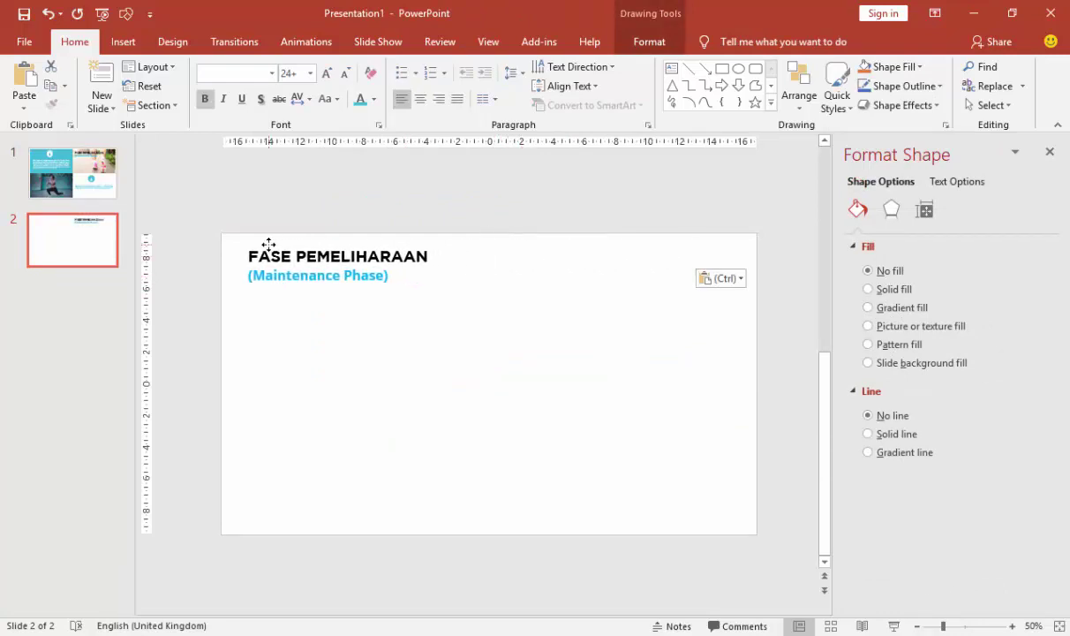
click(632, 282)
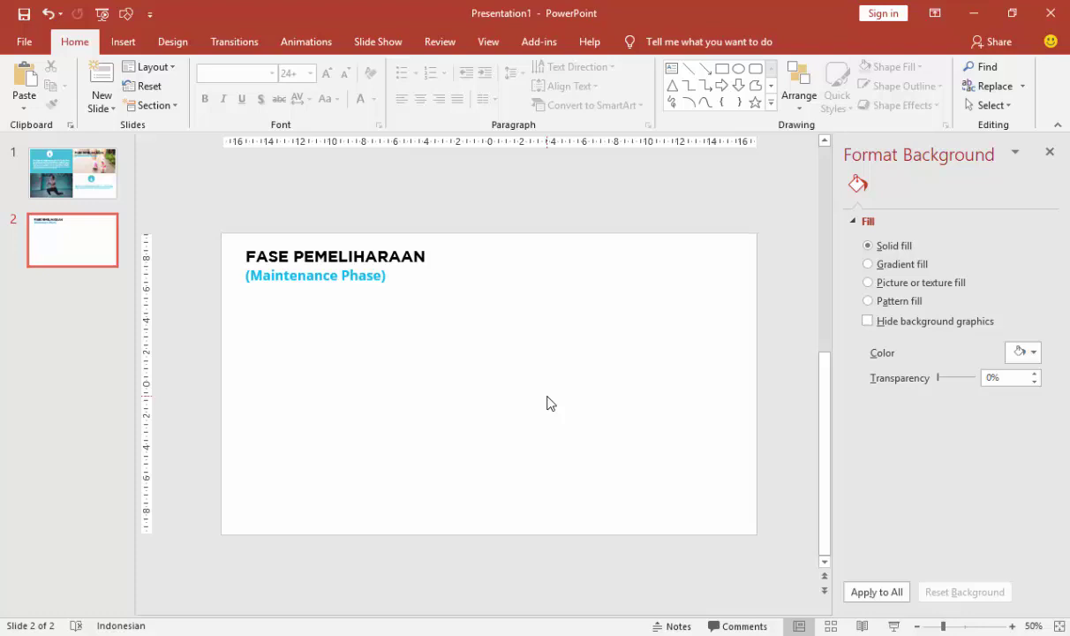
click(371, 275)
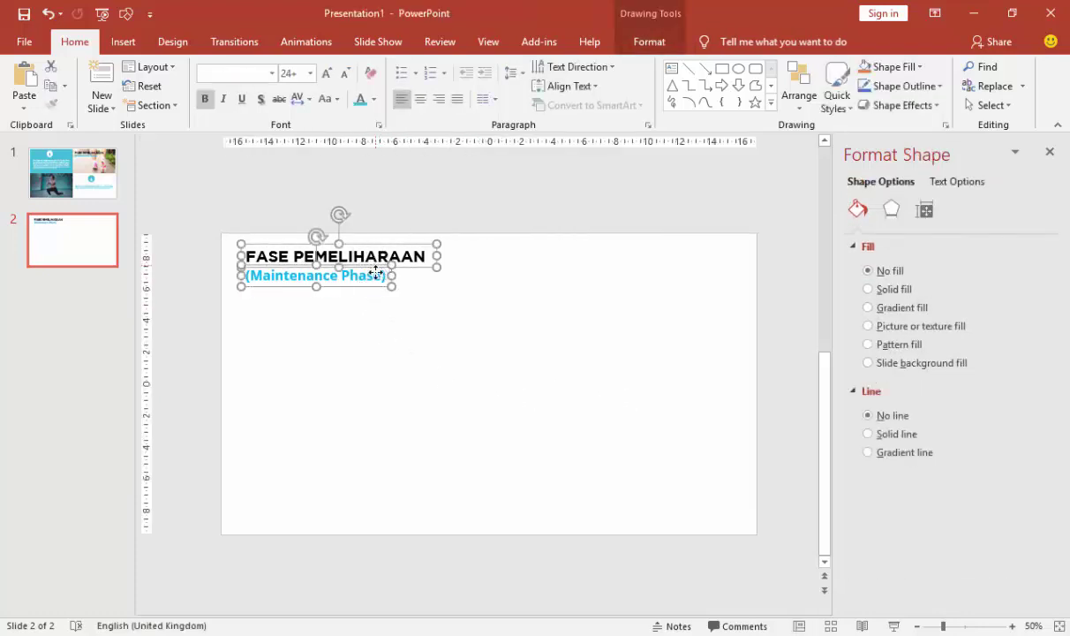
click(454, 302)
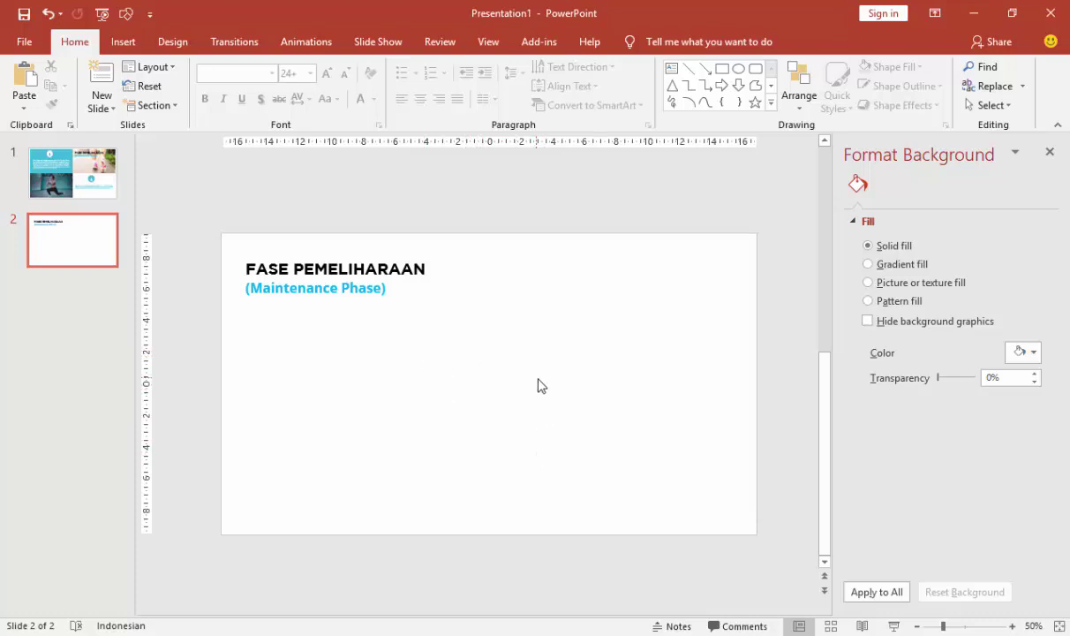
click(23, 42)
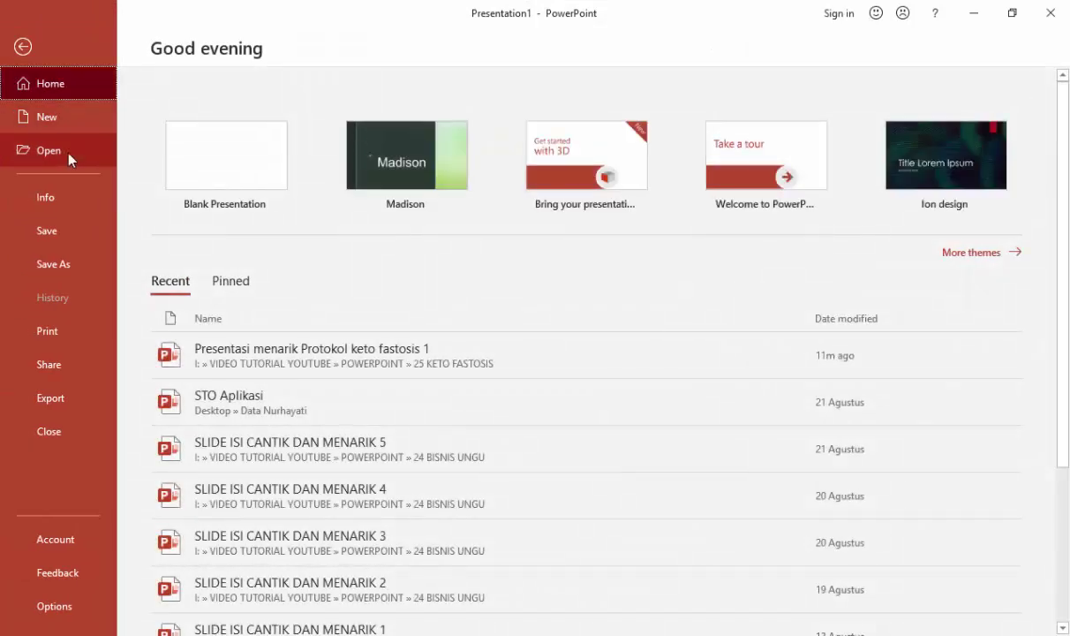
- Open the Protokol keto fastosis presentation from Recent and copy its Ketofastosis.com label onto slide 2
click(48, 151)
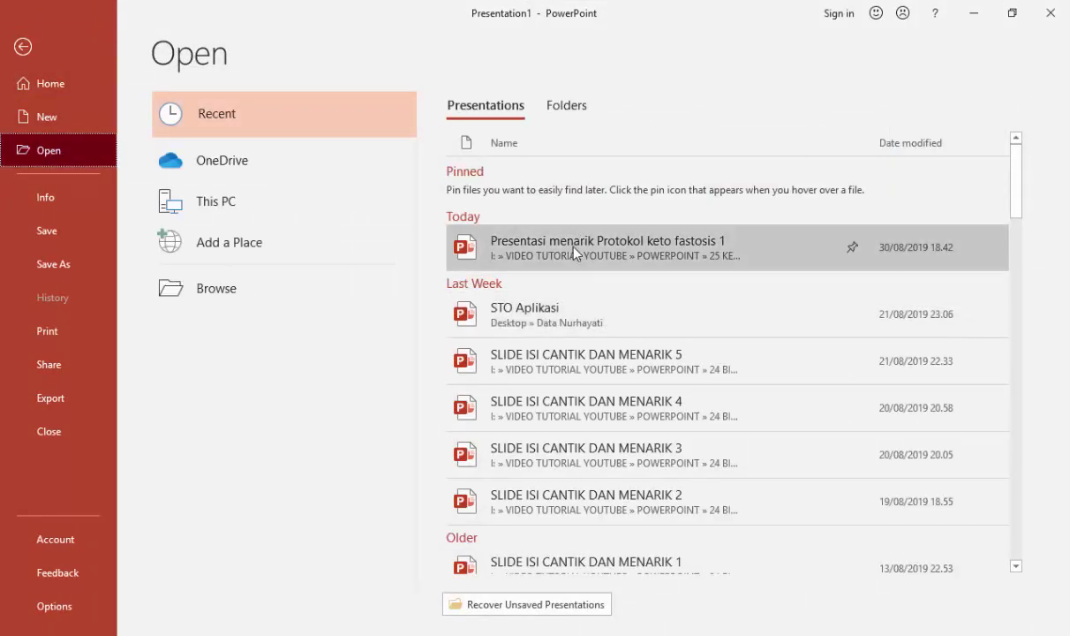
click(529, 248)
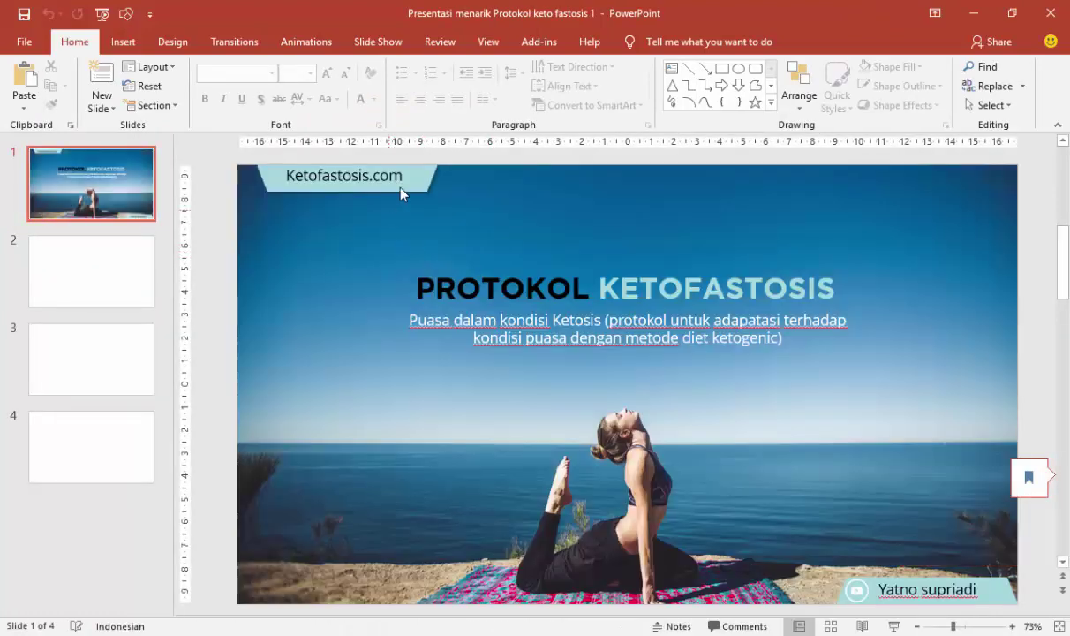
click(405, 186)
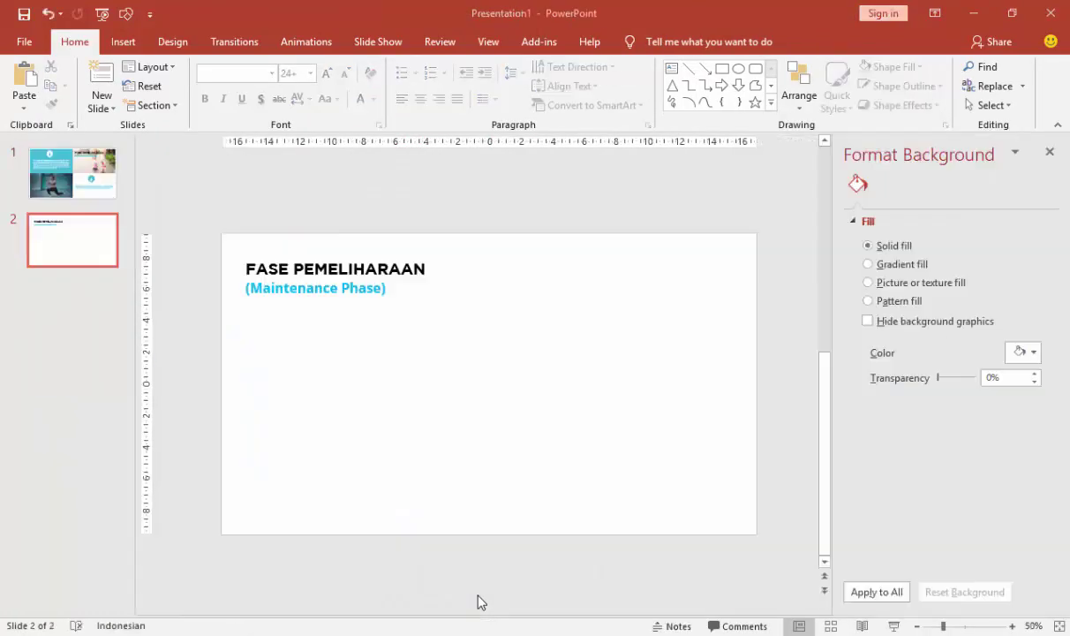
key(ctrl+v)
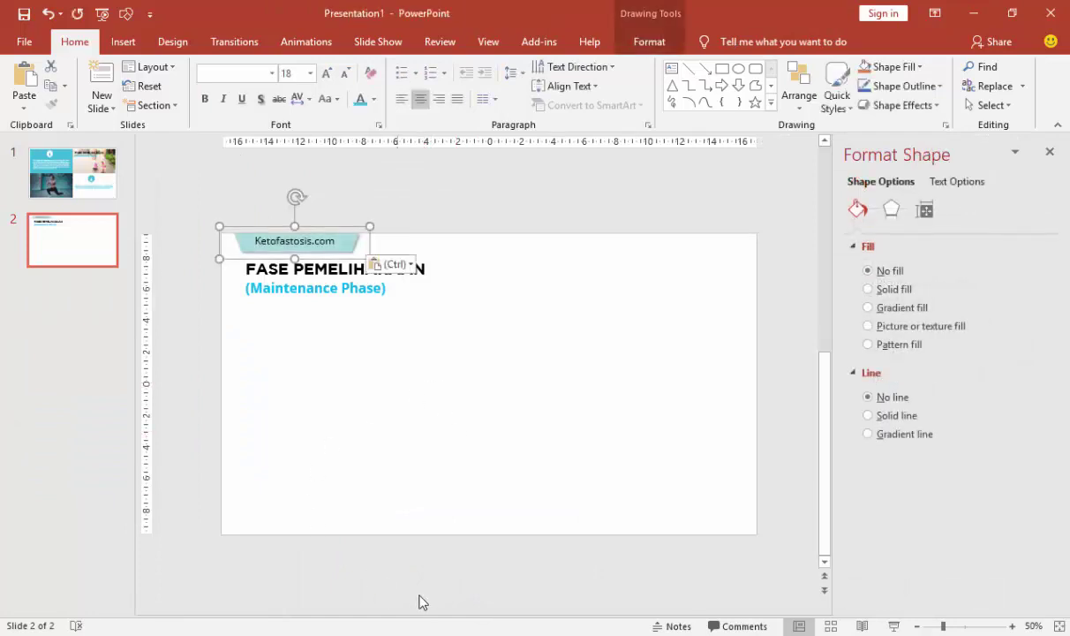
- Copy the author-name tag from the old keto presentation onto slide 2
click(602, 538)
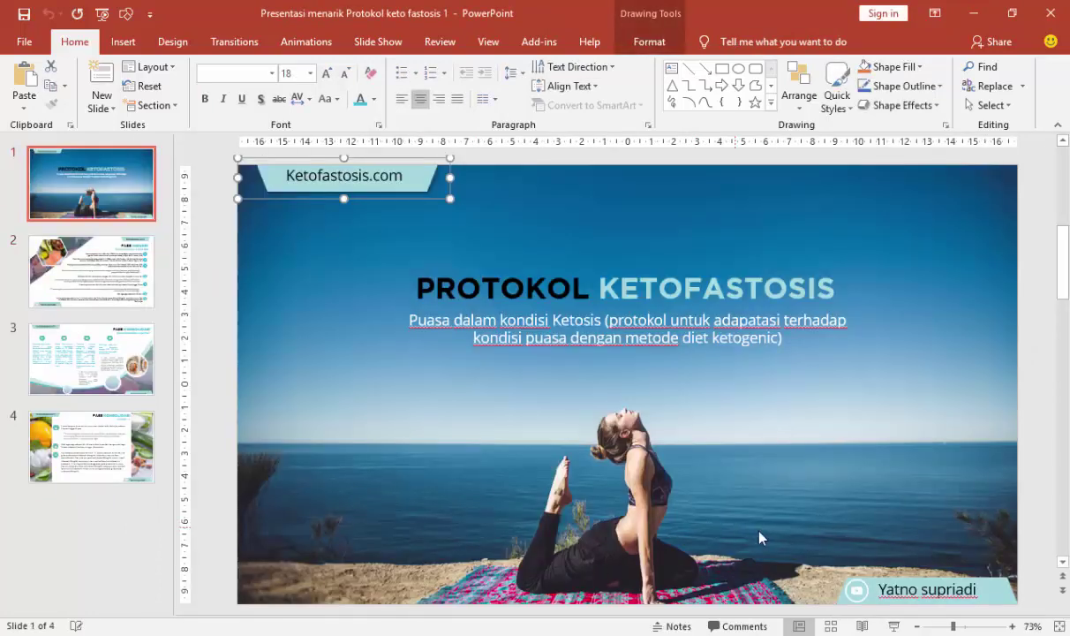
click(914, 588)
click(976, 568)
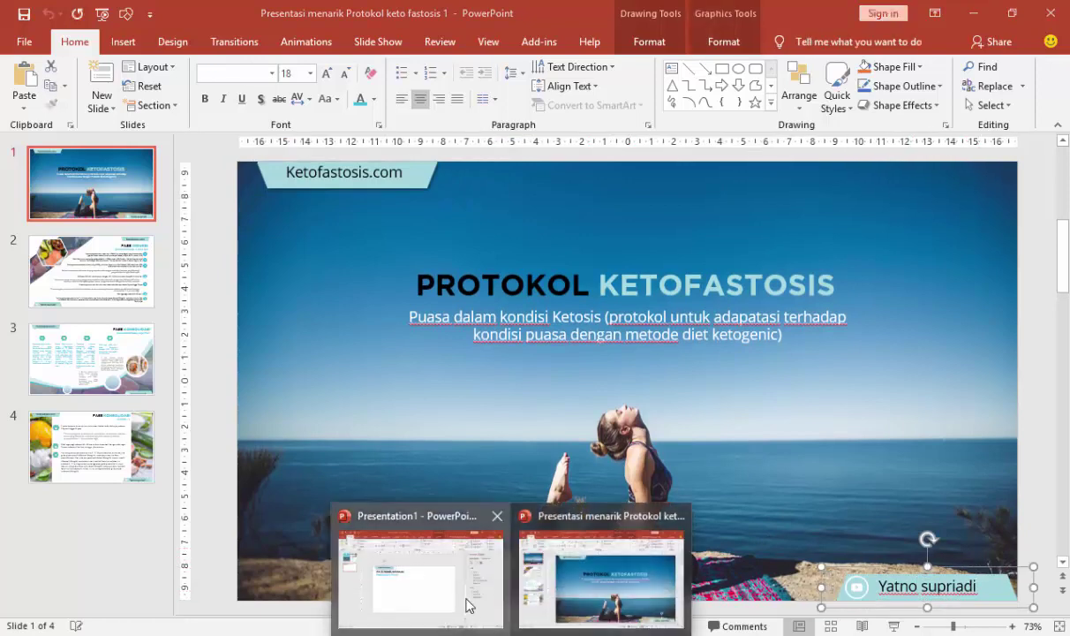
click(415, 565)
key(ctrl+v)
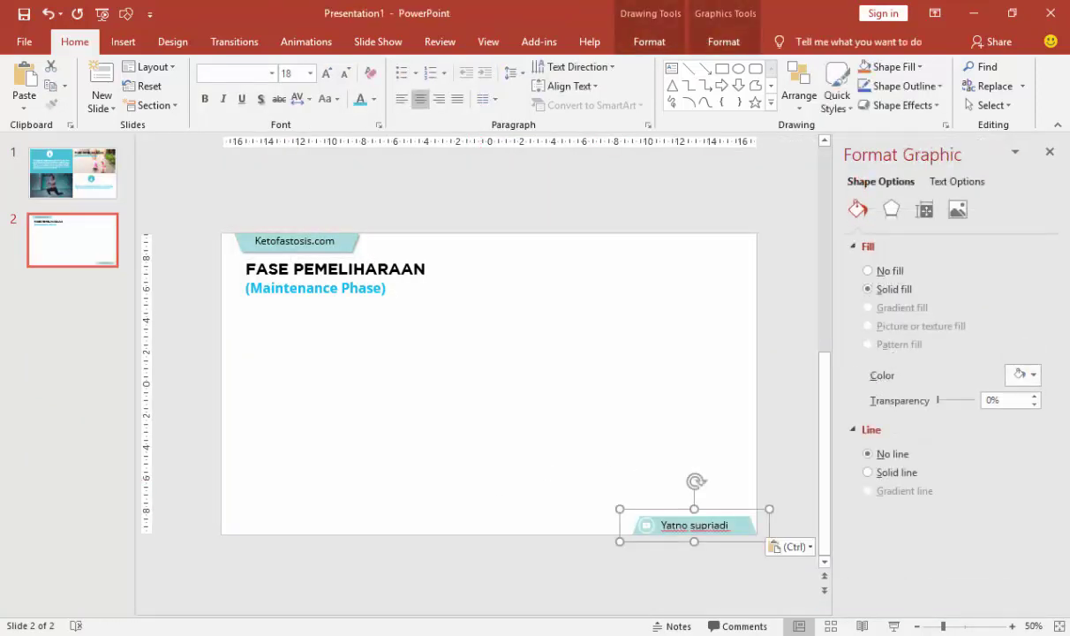
- Close the old presentation and copy the Ketofastosis.com label for slide 1
click(600, 565)
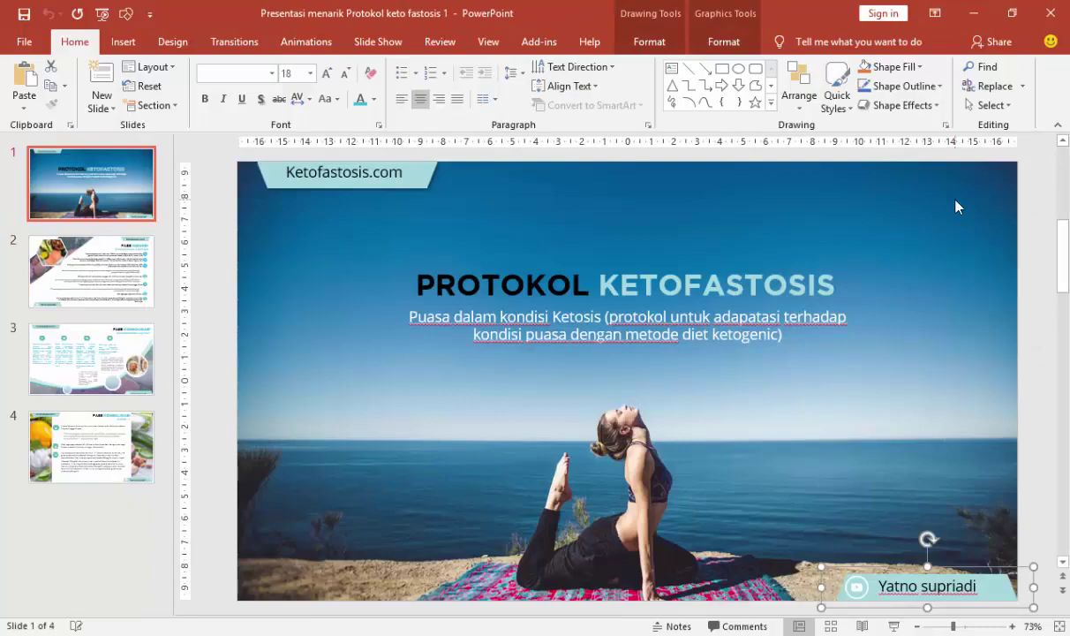
click(1058, 18)
click(318, 244)
click(351, 230)
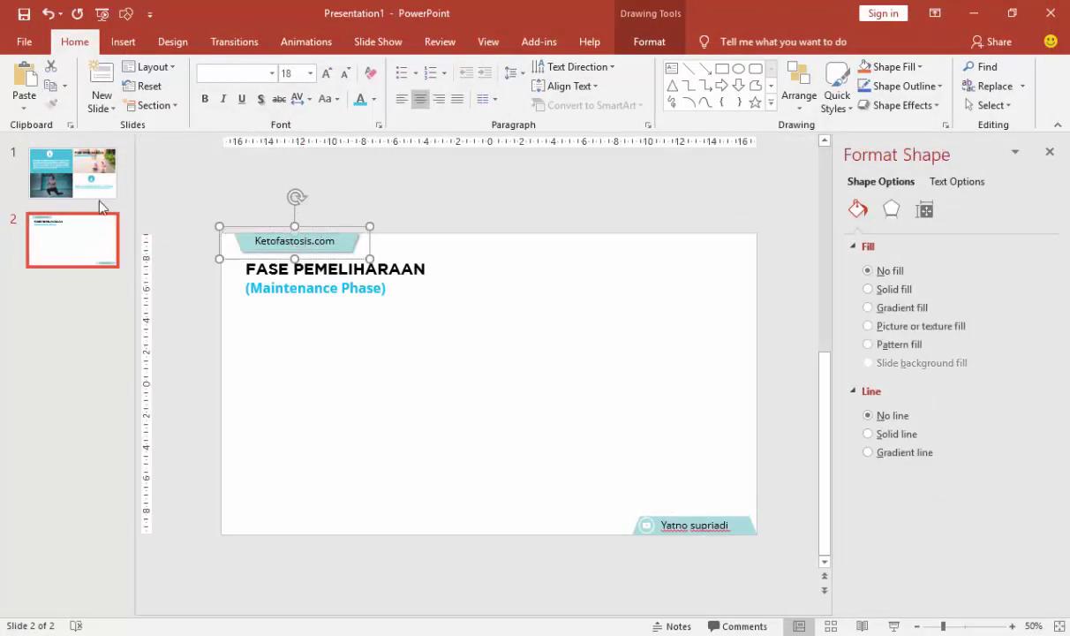
click(73, 173)
- Paste the Ketofastosis.com label at slide 1's top-right and shift the title block slightly down
key(ctrl+v)
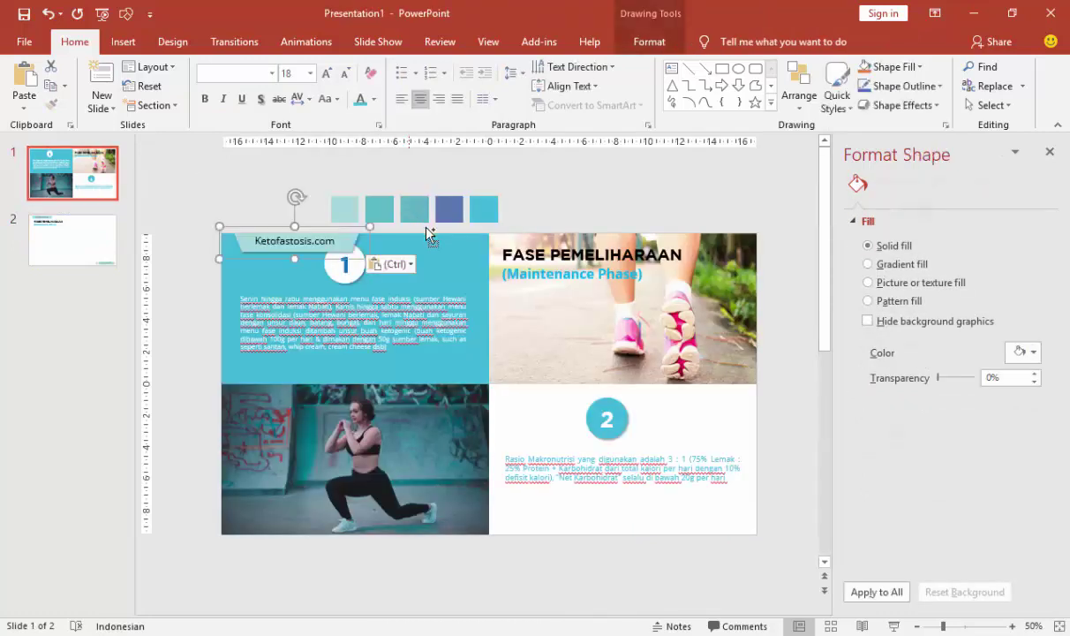
drag(344, 229, 740, 225)
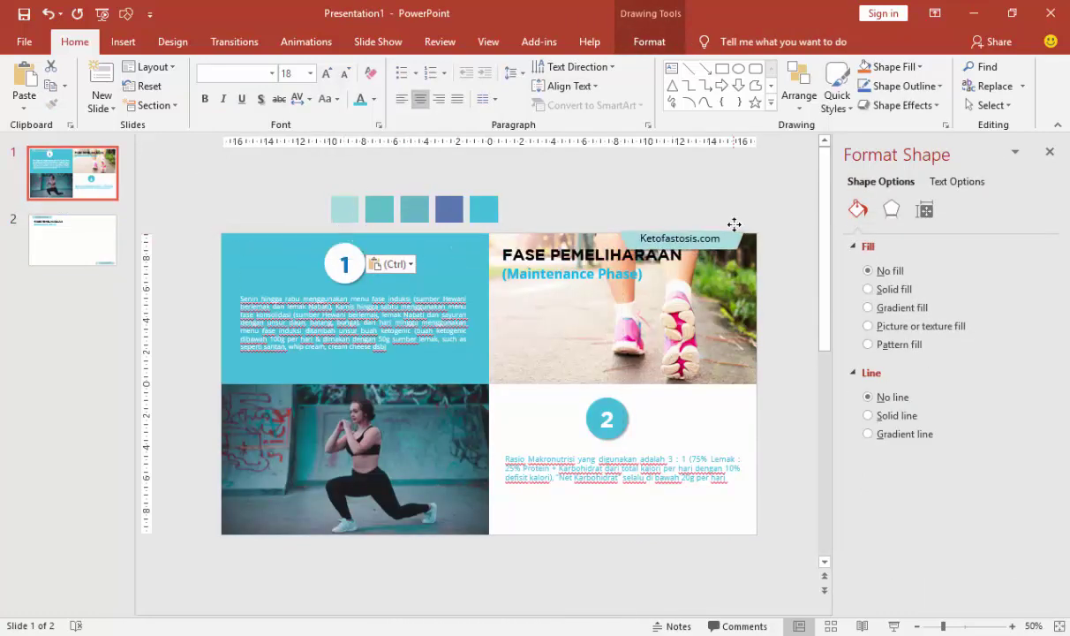
click(540, 281)
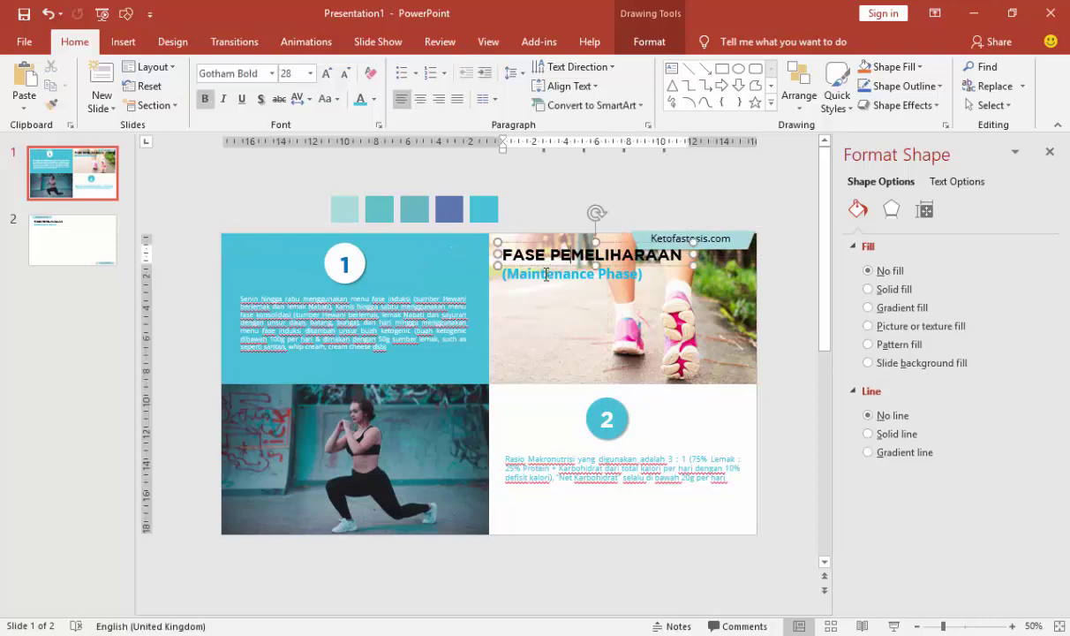
drag(537, 288, 528, 302)
- Copy the author-name tag from slide 2 and place it at slide 1's bottom-left
click(66, 230)
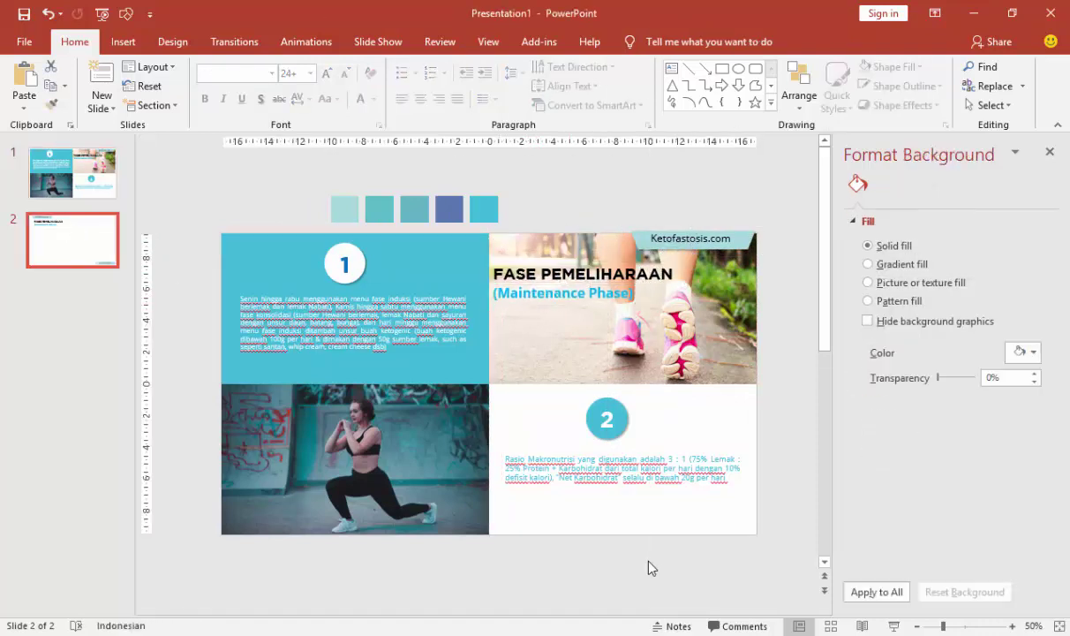
click(663, 526)
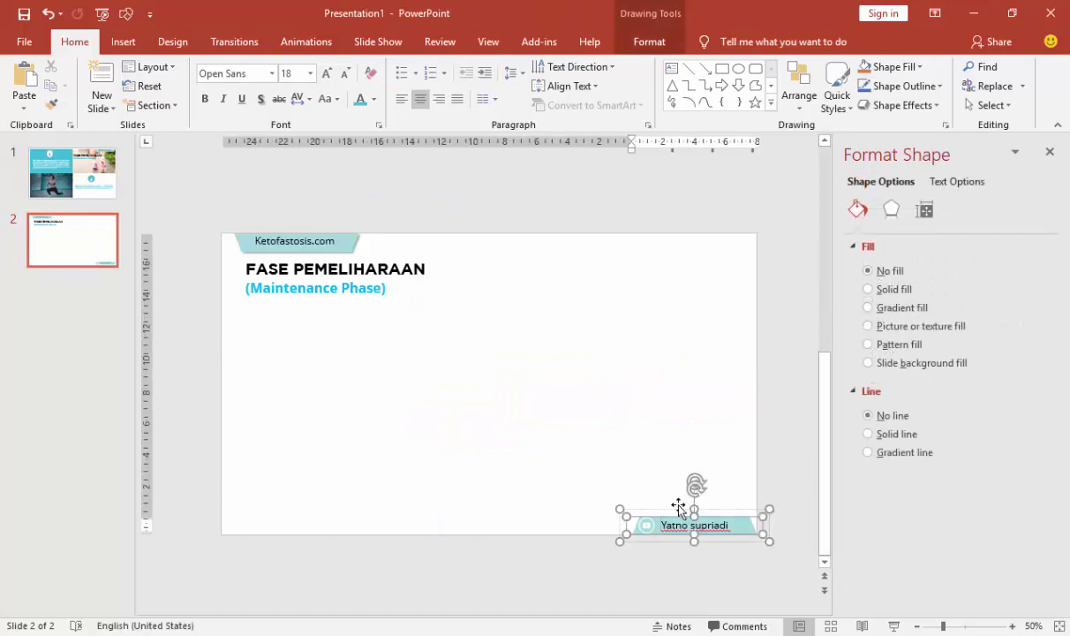
click(678, 506)
click(72, 173)
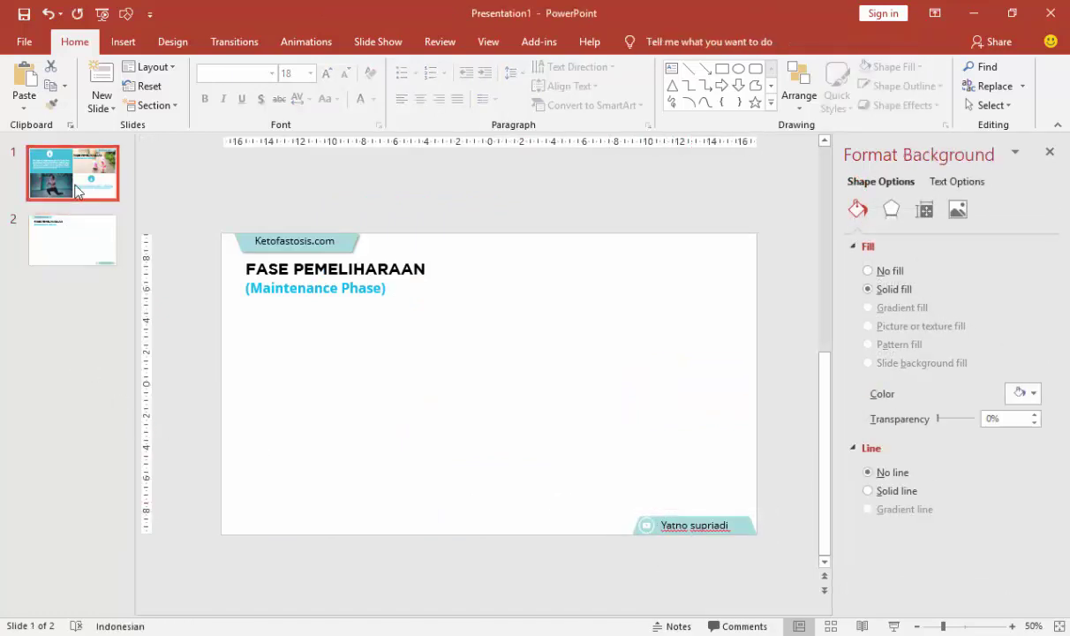
click(406, 344)
key(ctrl+v)
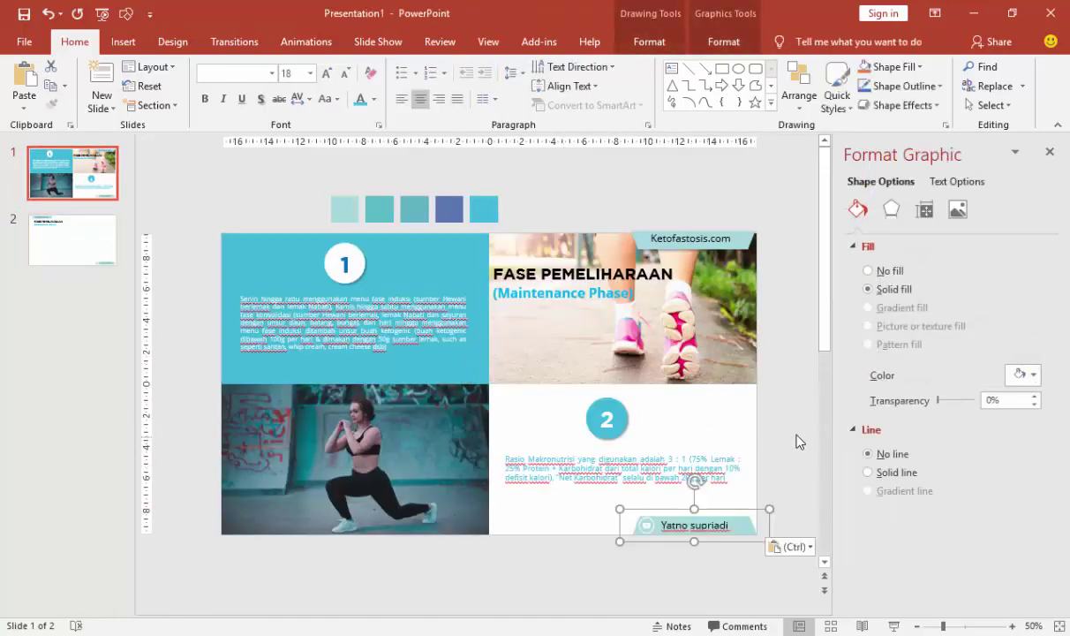
drag(724, 512, 316, 511)
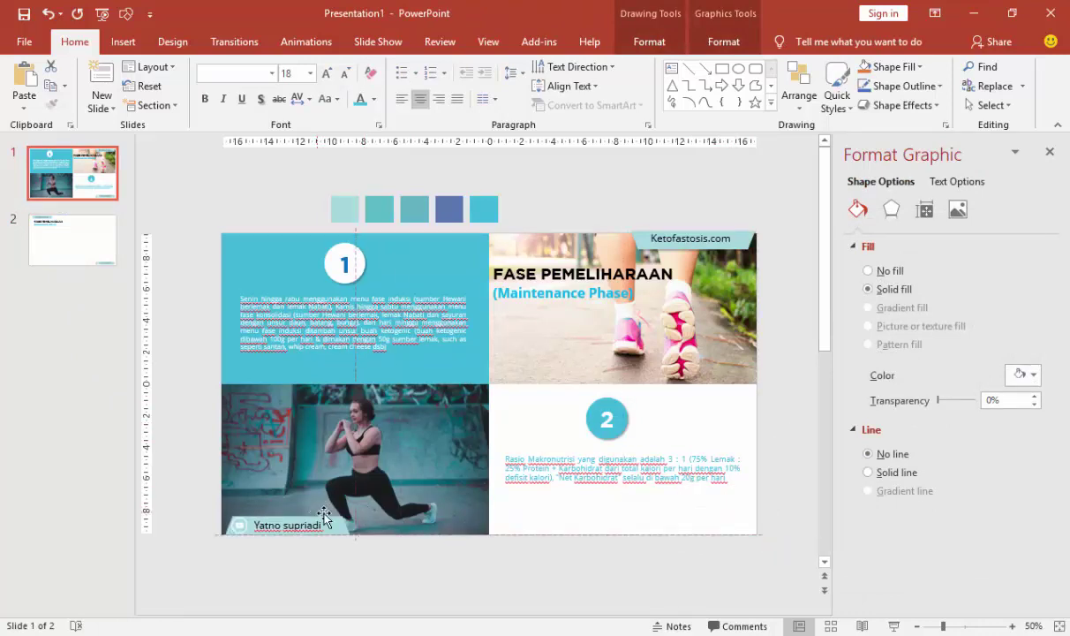
click(72, 238)
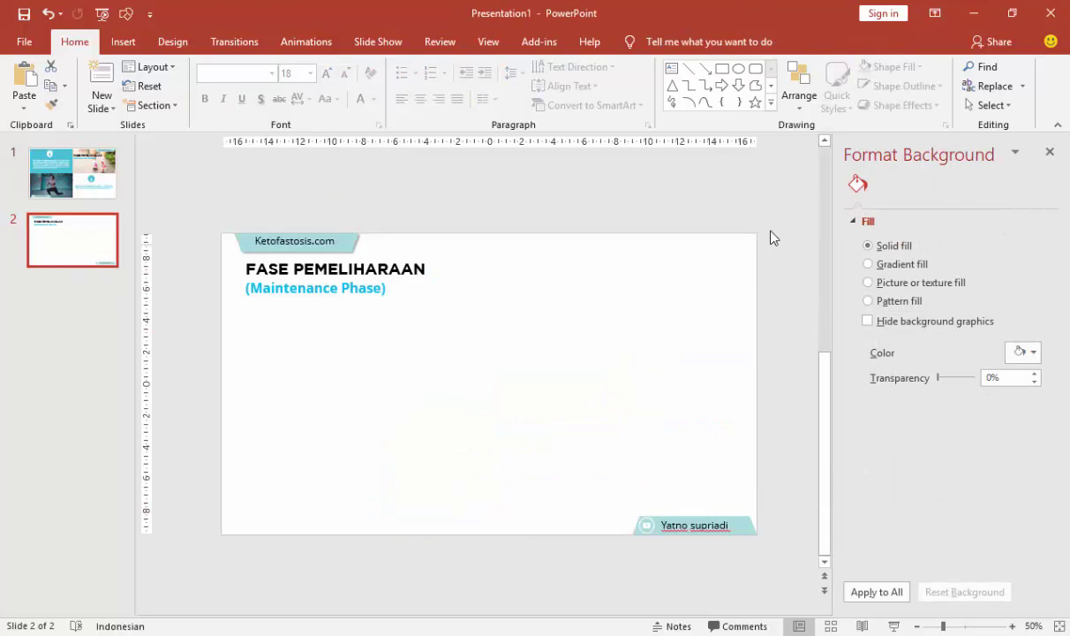
click(766, 240)
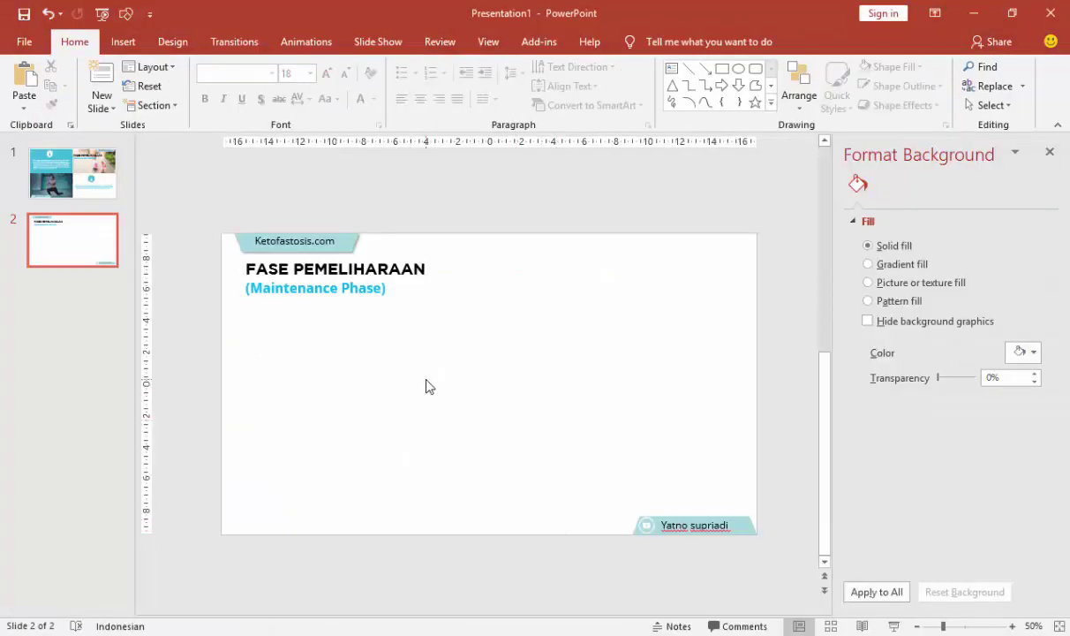
- Draw a circle with the Oval shape near the top centre of slide 2
click(123, 42)
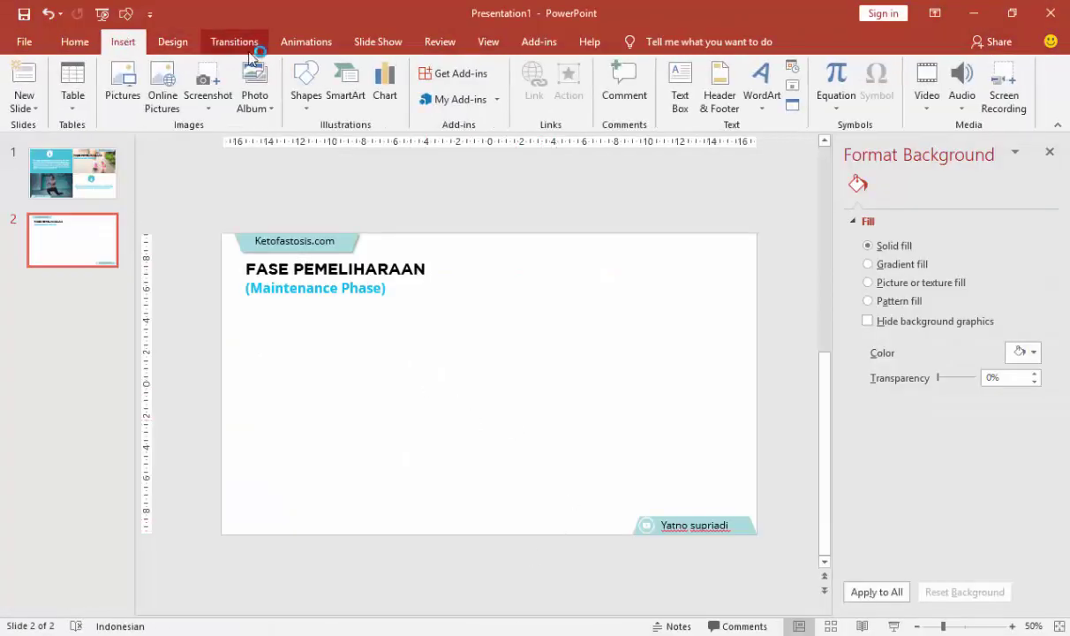
click(309, 84)
click(347, 140)
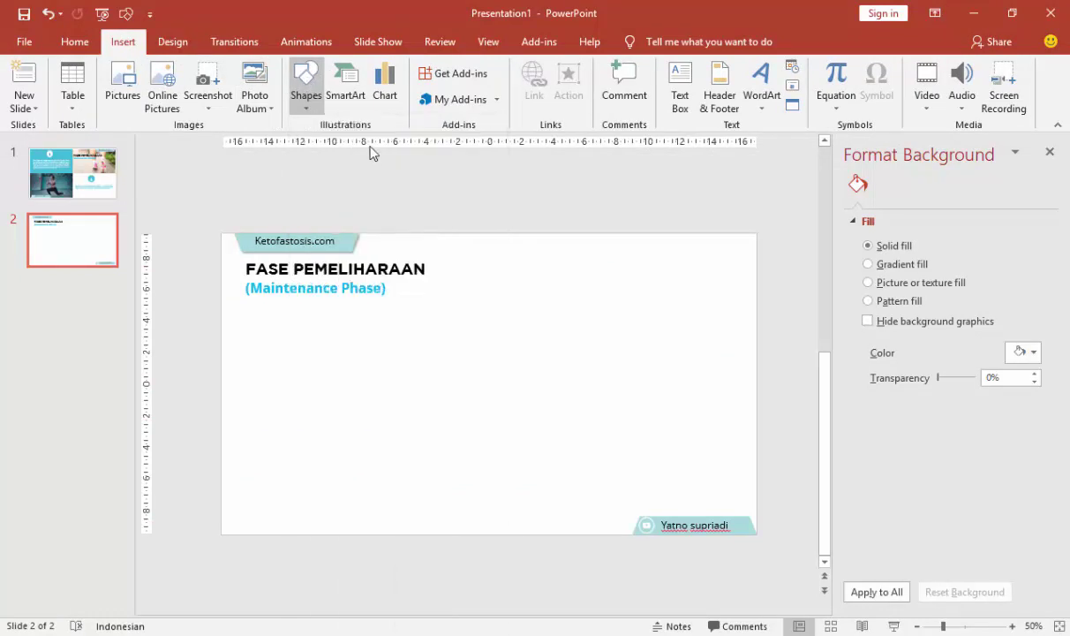
drag(537, 326, 571, 361)
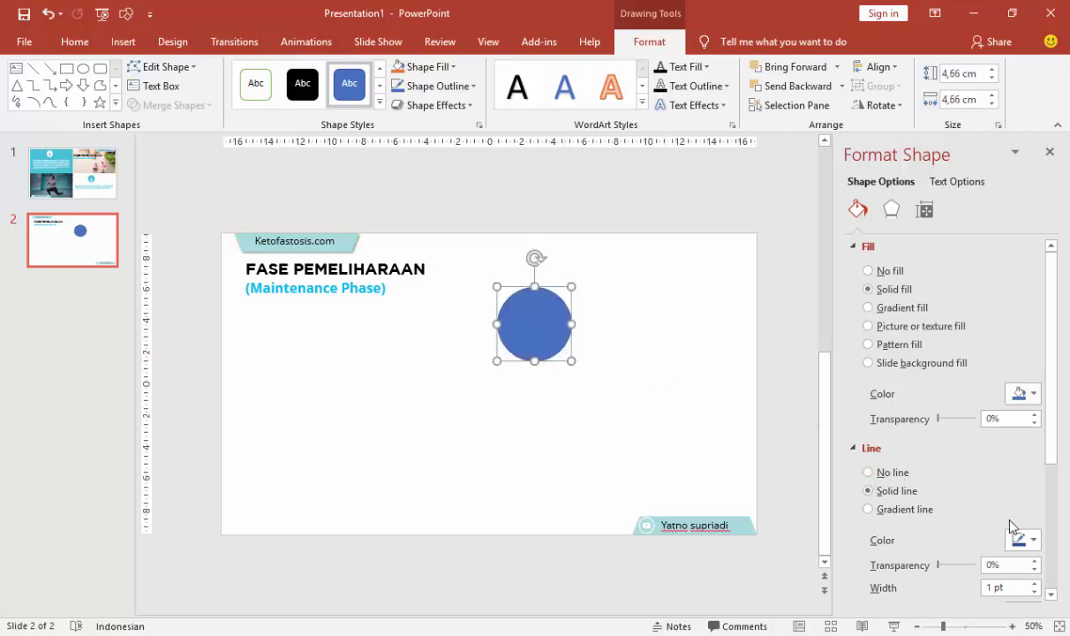
- Give the circle a light cyan outline 2.5 pt wide
drag(1051, 447, 1037, 501)
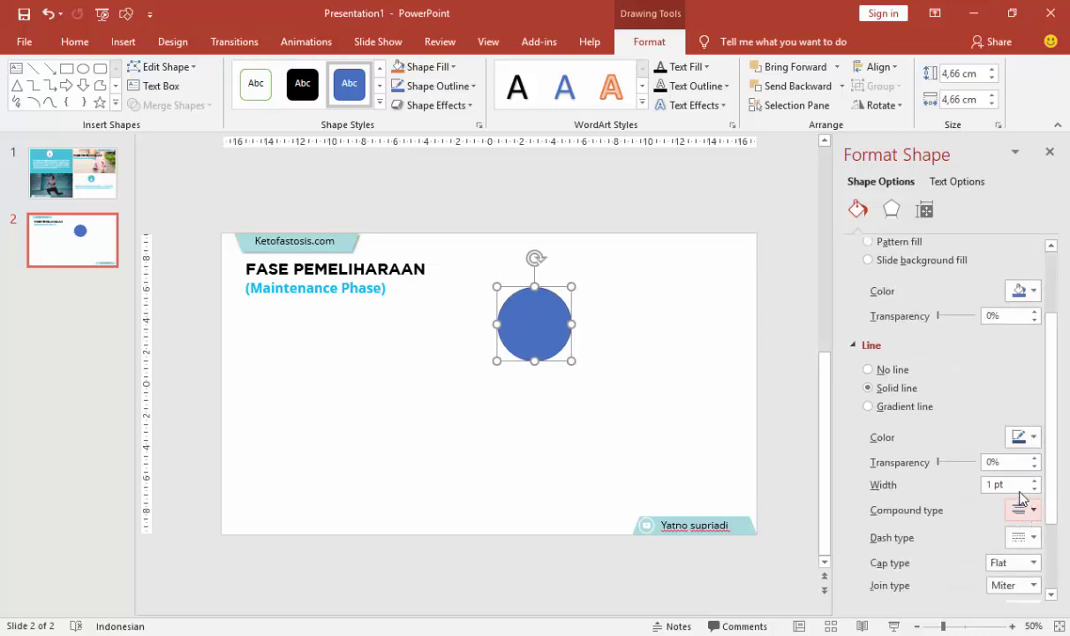
click(1024, 437)
click(932, 389)
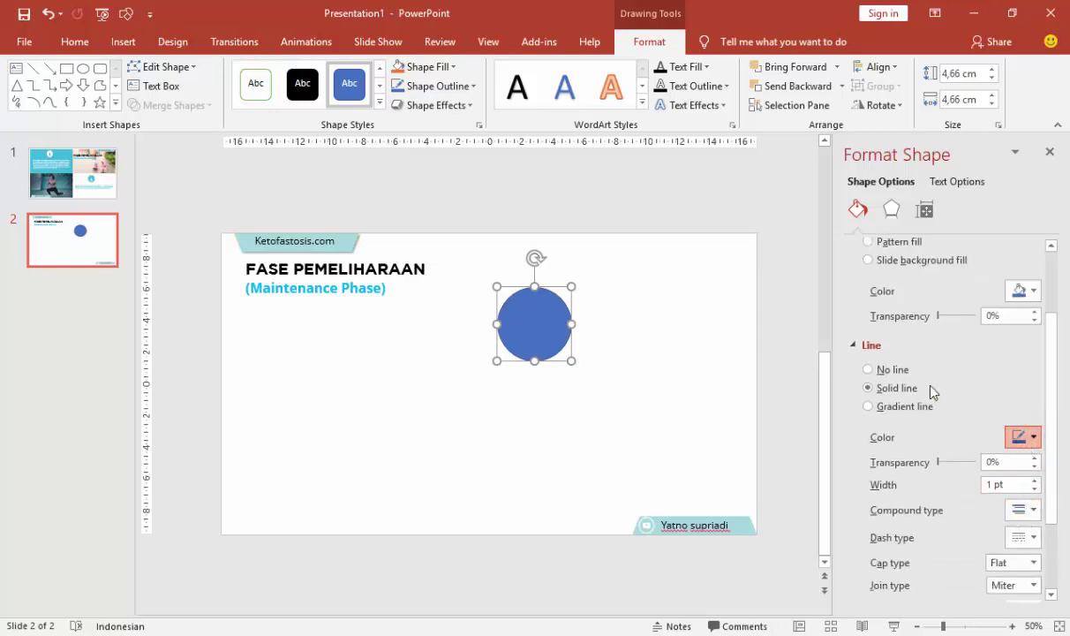
double_click(1034, 481)
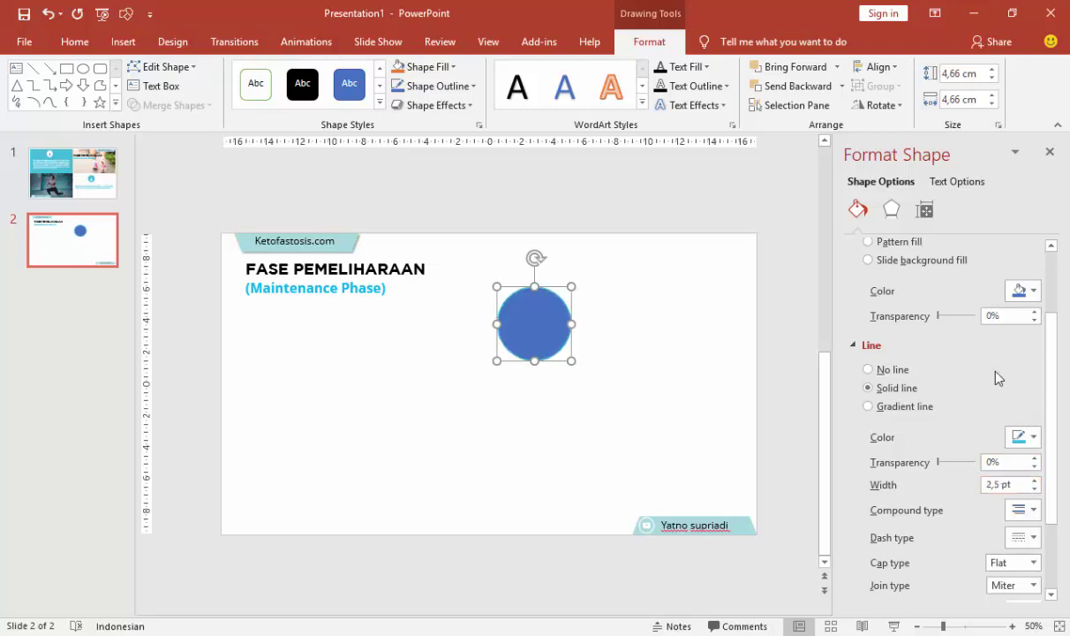
- Apply an outer shadow preset to the circle
click(891, 210)
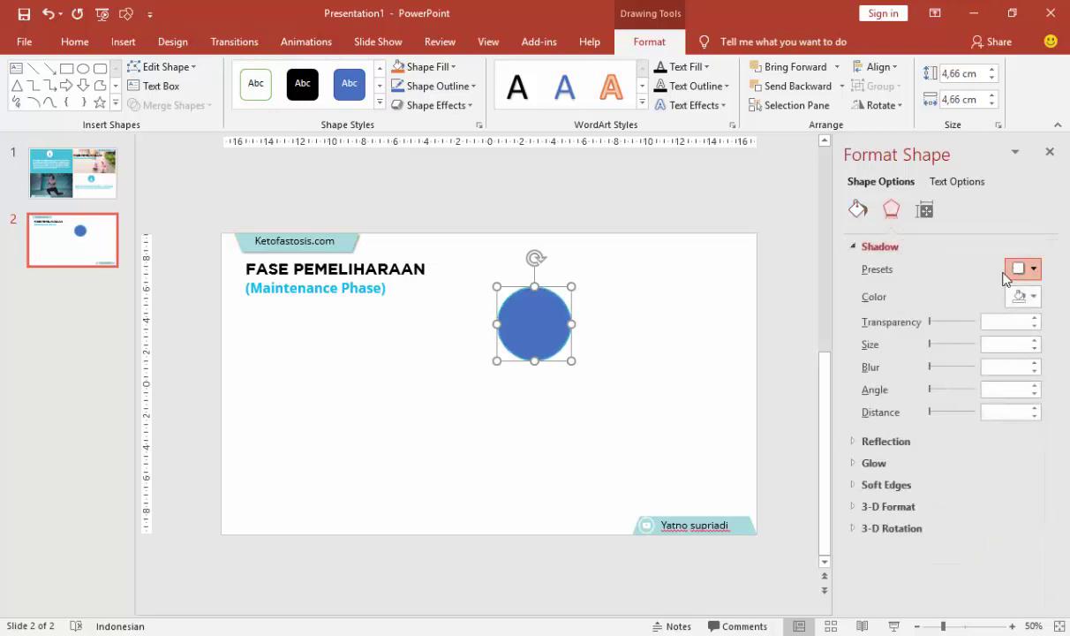
click(1008, 272)
click(933, 382)
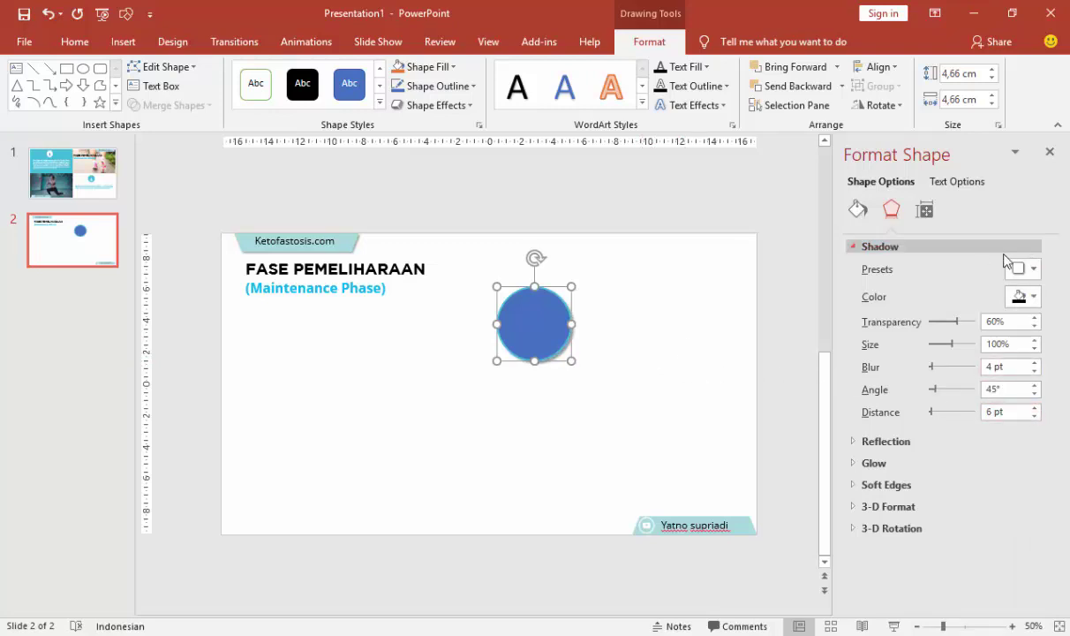
click(857, 209)
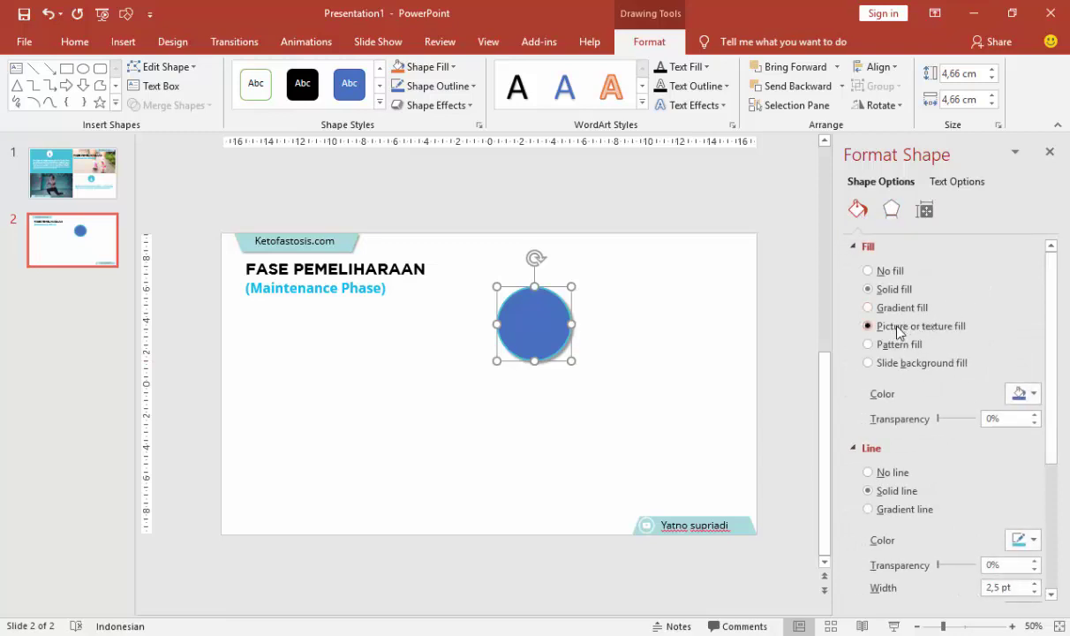
- Fill the circle with the barbecue-beef-cuisine-1251208 photo from the foto keto folder
click(898, 332)
click(890, 410)
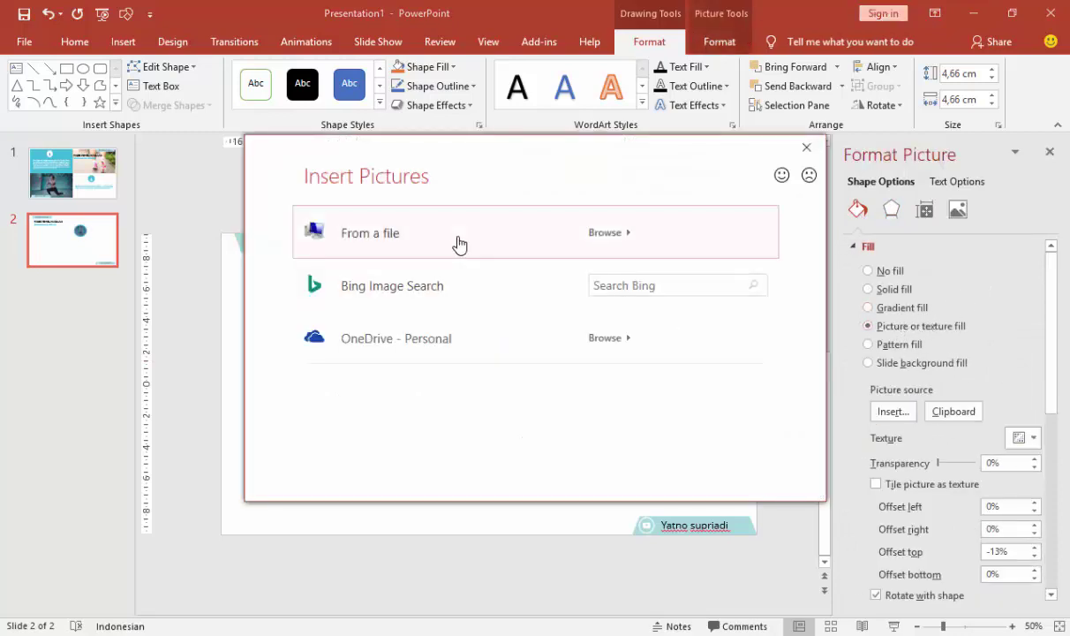
click(458, 243)
scroll(656, 323, down, 2)
scroll(604, 306, down, 2)
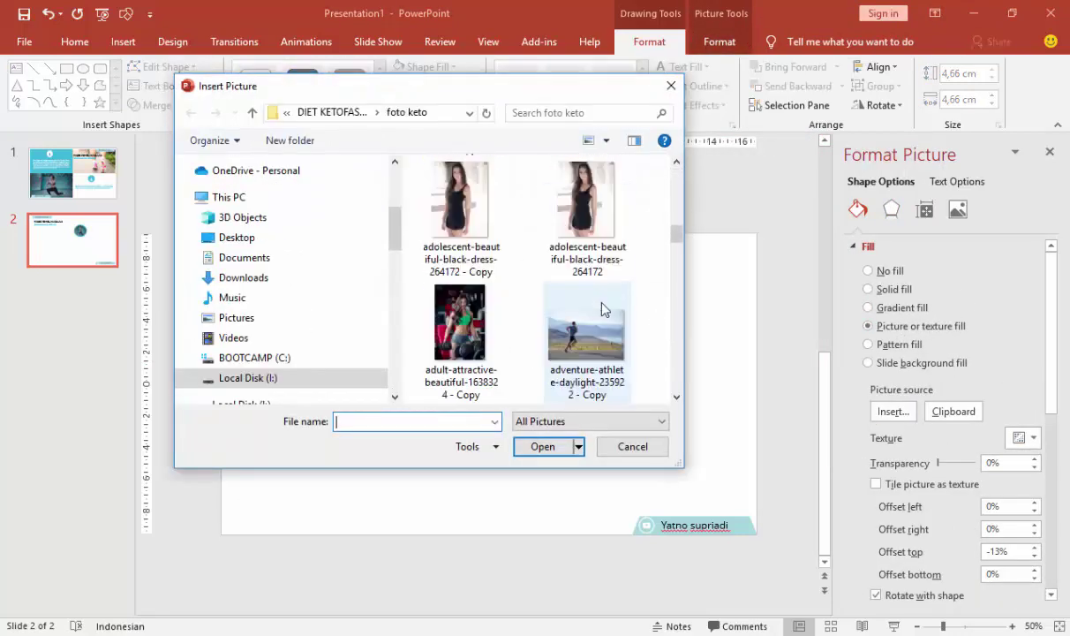
scroll(604, 309, down, 3)
scroll(604, 306, up, 1)
scroll(604, 306, down, 3)
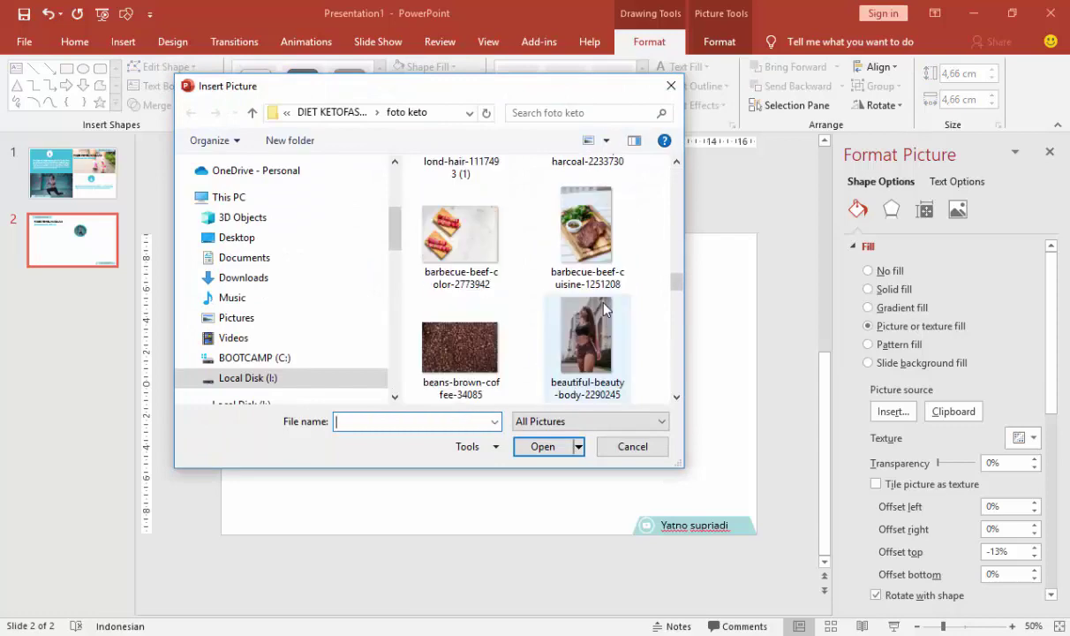
click(587, 228)
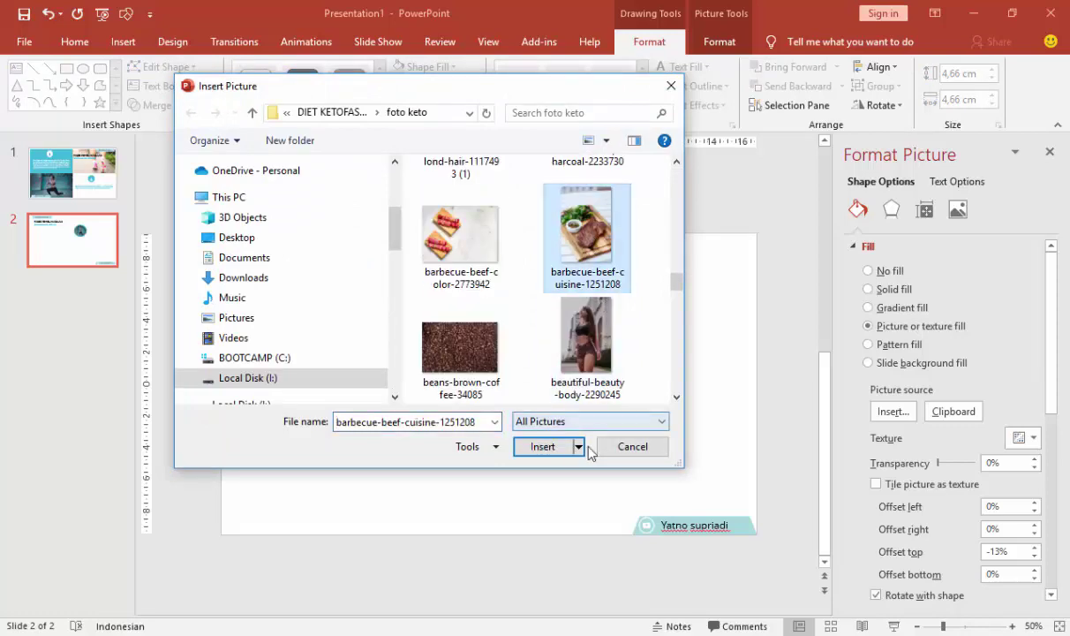
click(544, 446)
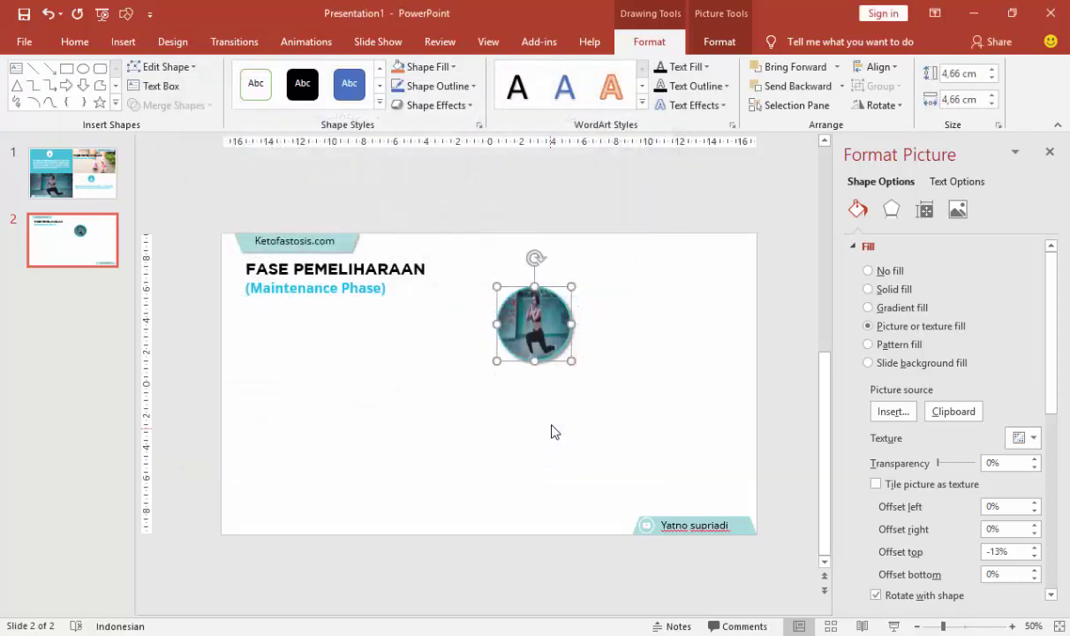
- Move the beef photo circle under the header and place a copy below it
click(663, 329)
drag(544, 316, 316, 336)
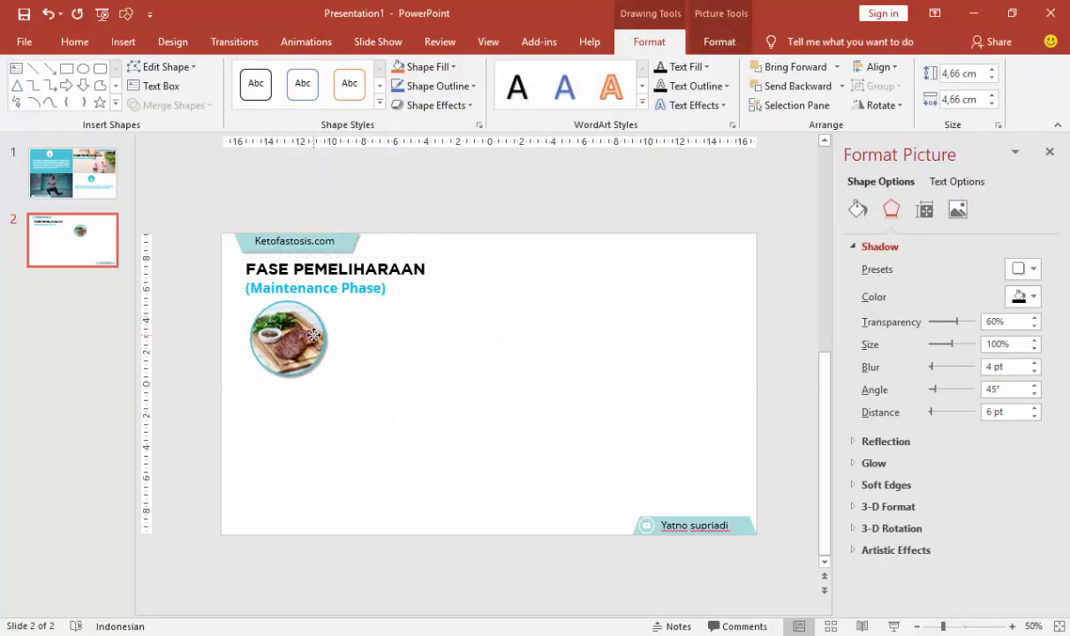
drag(297, 325, 316, 439)
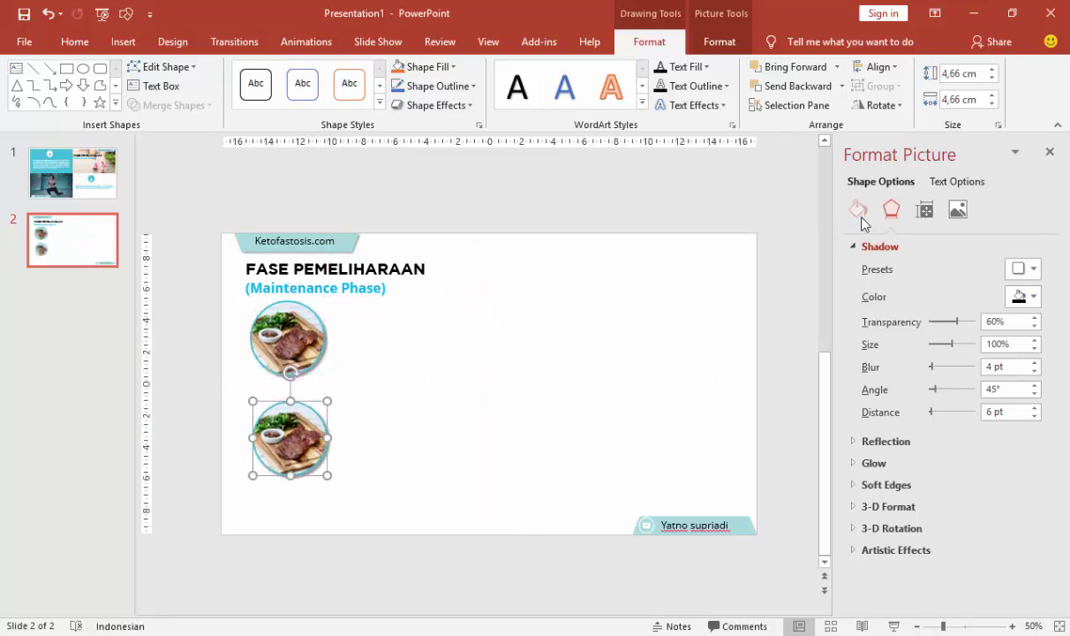
- Refill the lower circle copy with the salmon and avocado photo
click(858, 209)
click(892, 411)
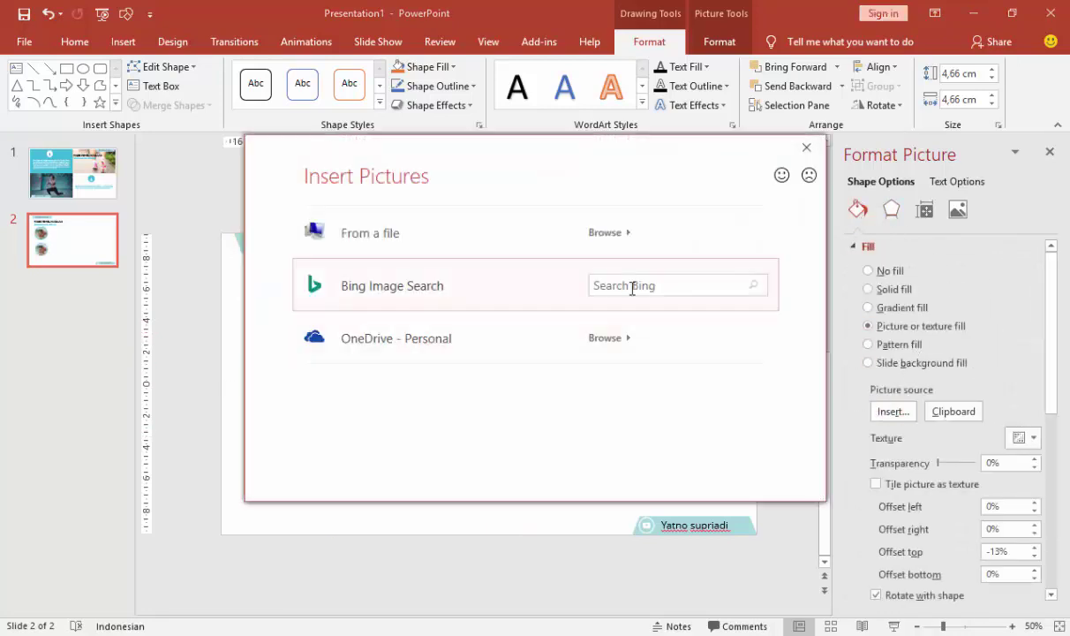
click(408, 247)
scroll(657, 337, down, 2)
scroll(657, 337, down, 2)
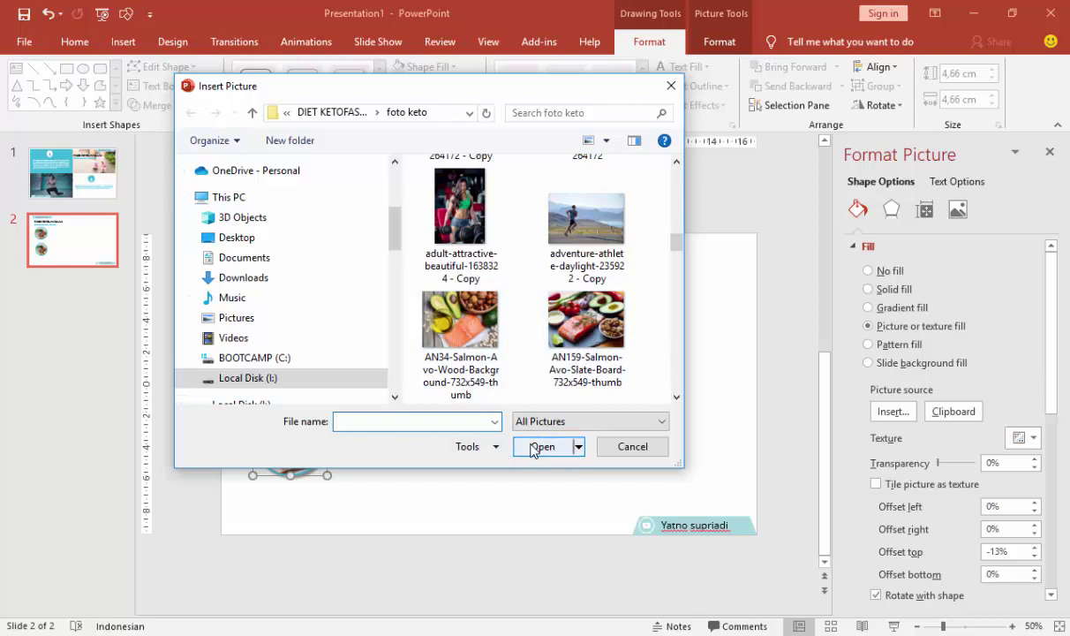
click(477, 380)
click(543, 447)
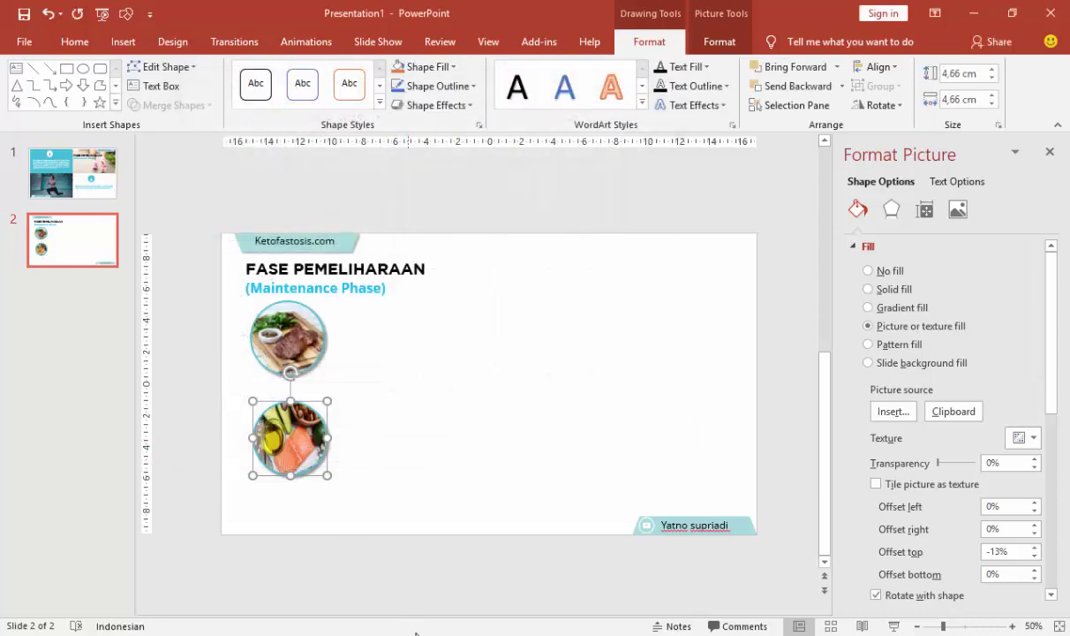
click(483, 579)
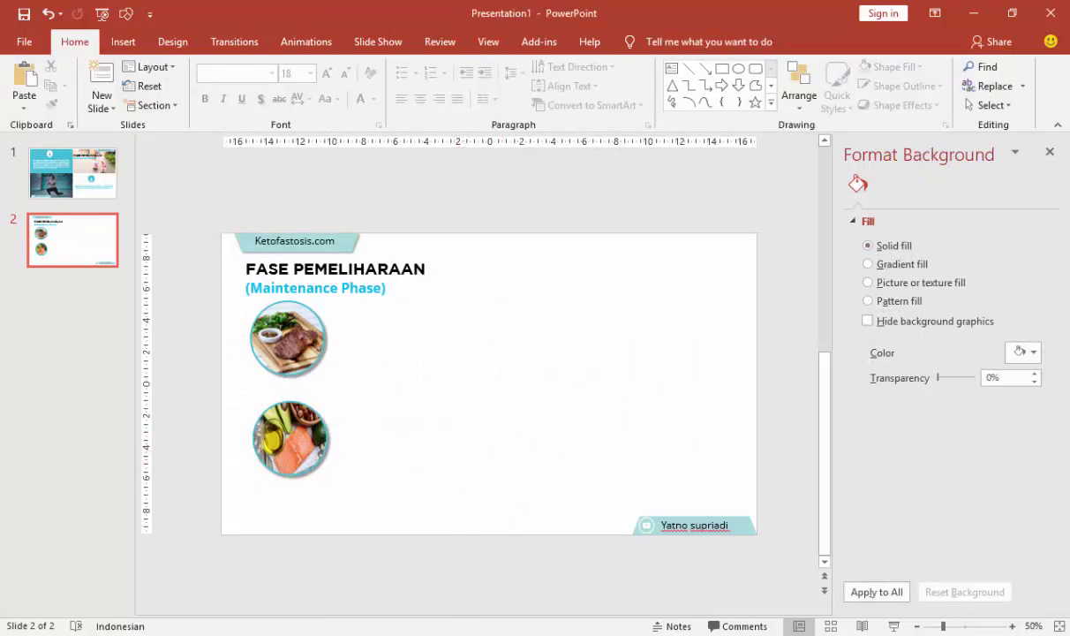
- Copy the step 3 paragraph from the Word document
key(alt+Tab)
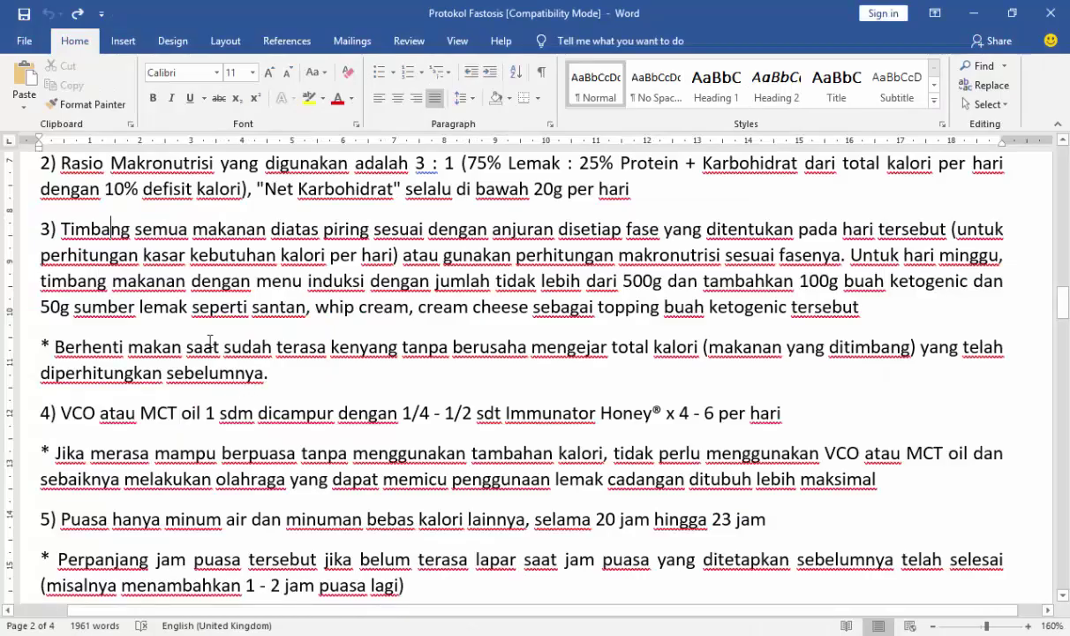
drag(64, 229, 834, 306)
key(ctrl+c)
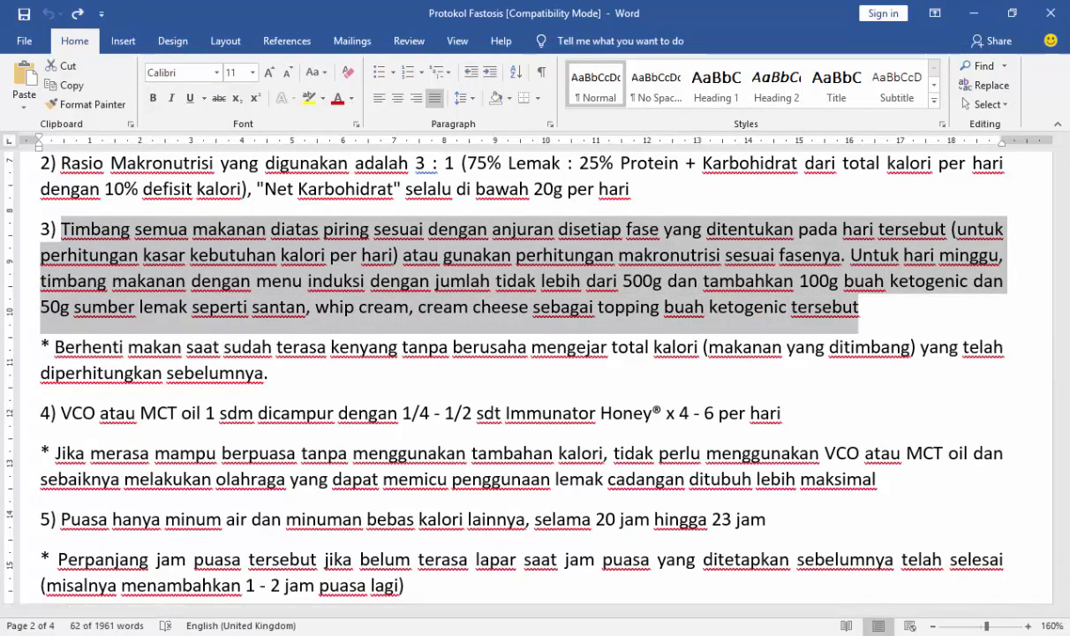
key(alt+Tab)
- Paste the step 3 paragraph into a new text box beside the beef photo
click(123, 41)
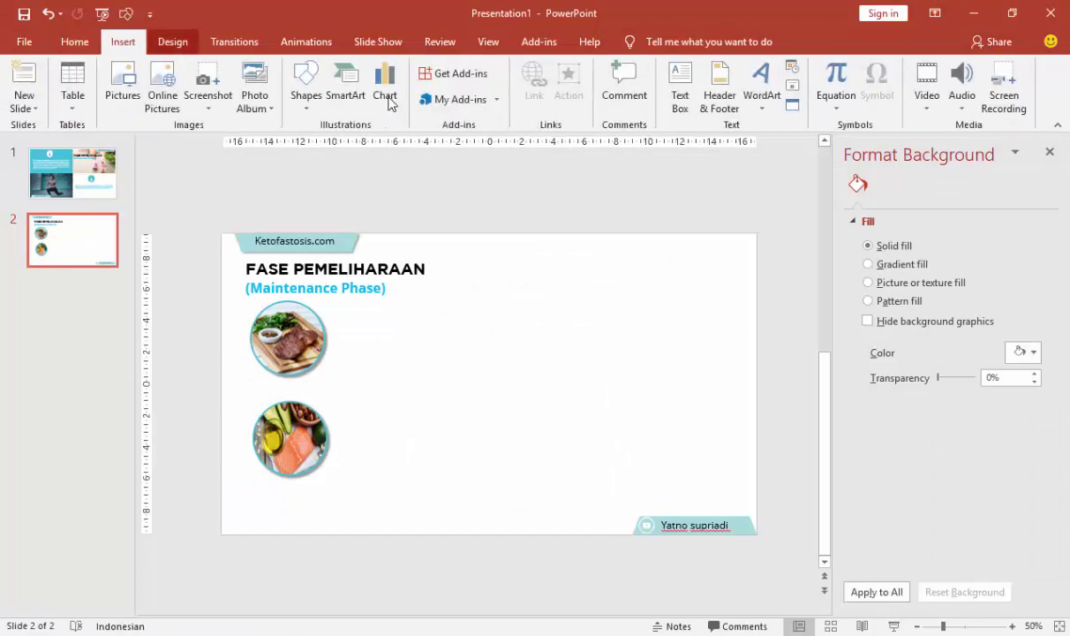
click(673, 89)
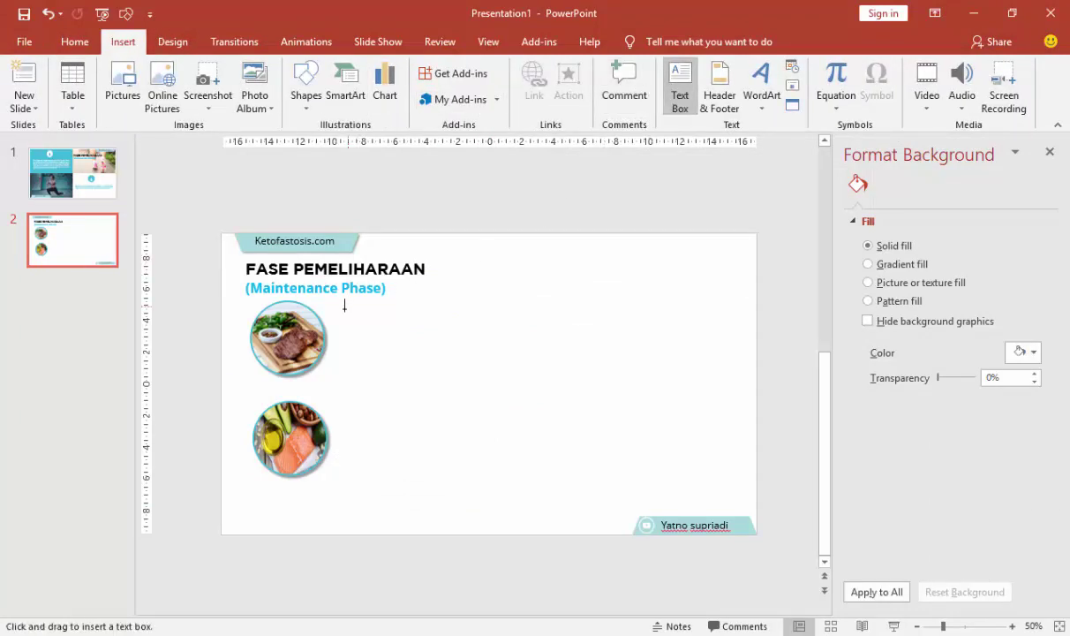
drag(339, 308, 654, 367)
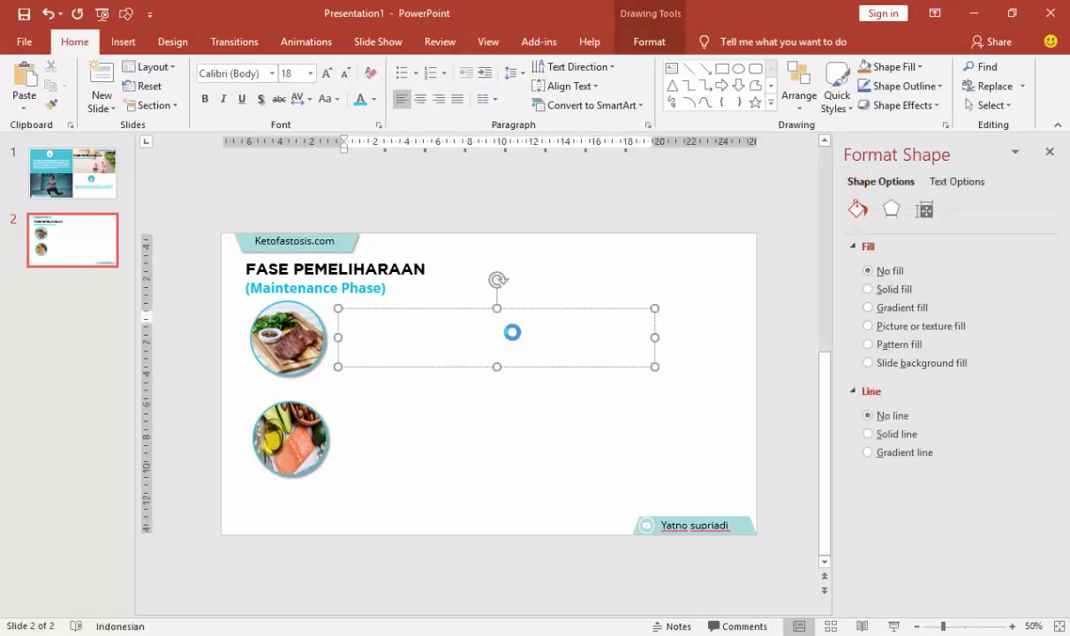
key(ctrl+v)
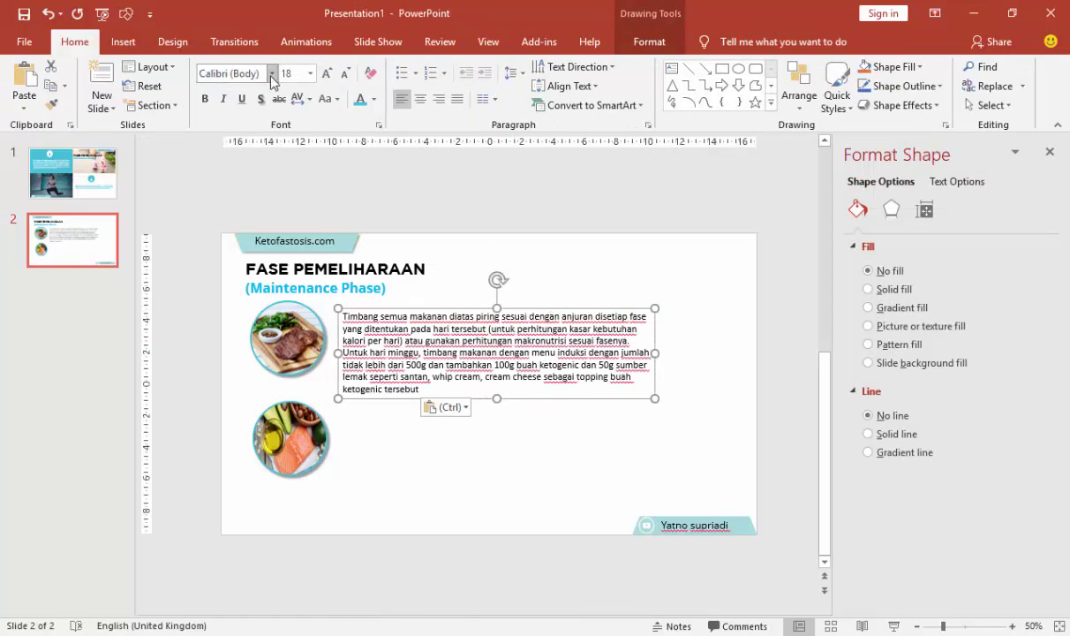
- Format the paragraph as justified 14 pt Open Sans and widen its box rightward
click(271, 74)
click(261, 174)
click(353, 327)
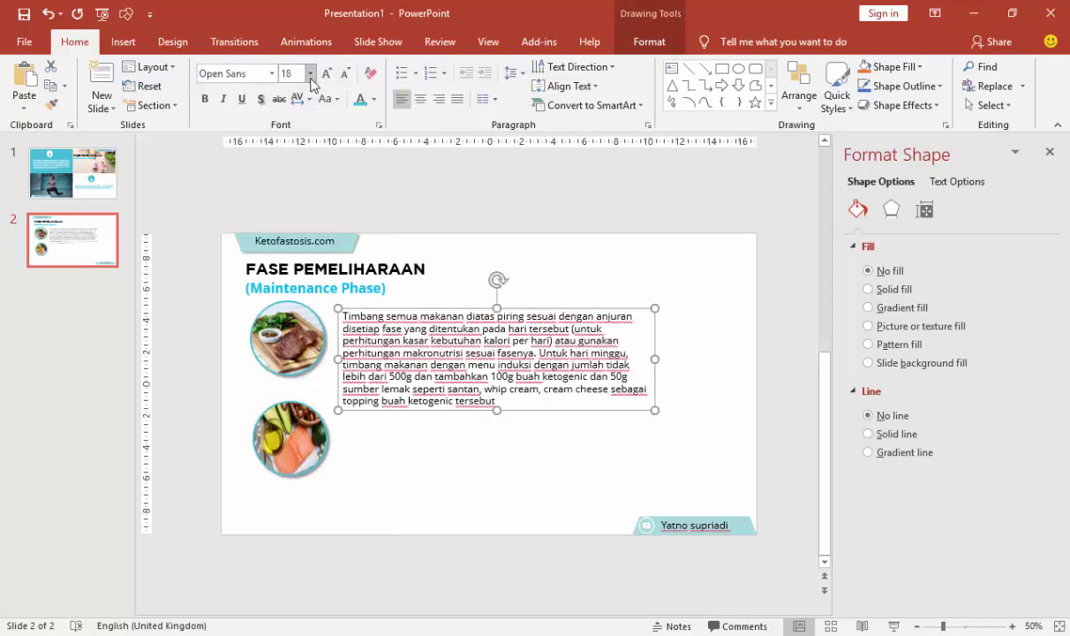
click(310, 73)
click(294, 208)
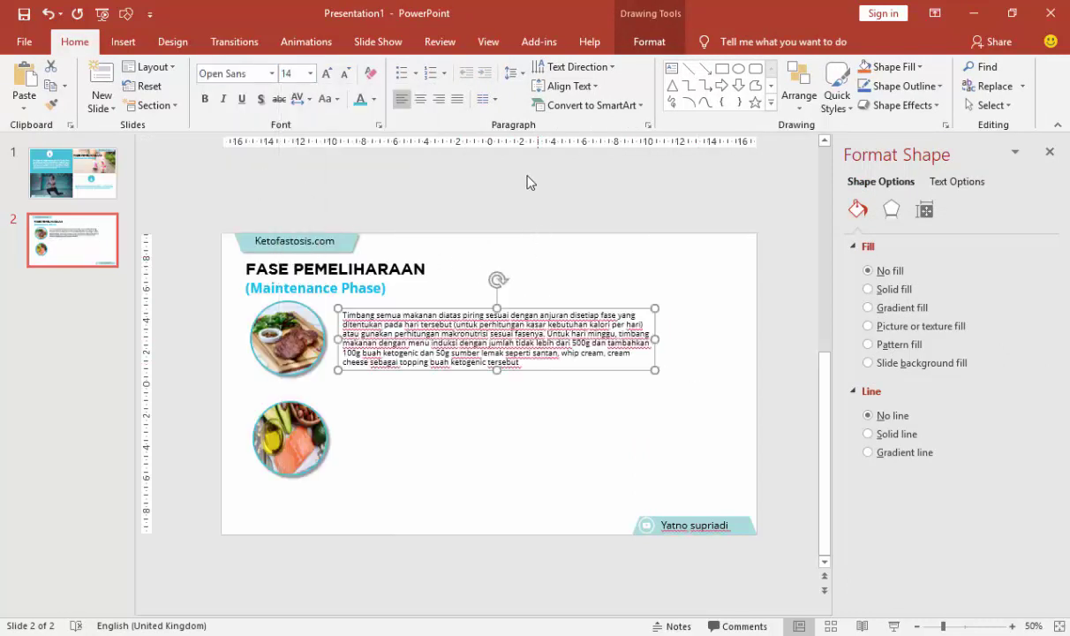
click(455, 99)
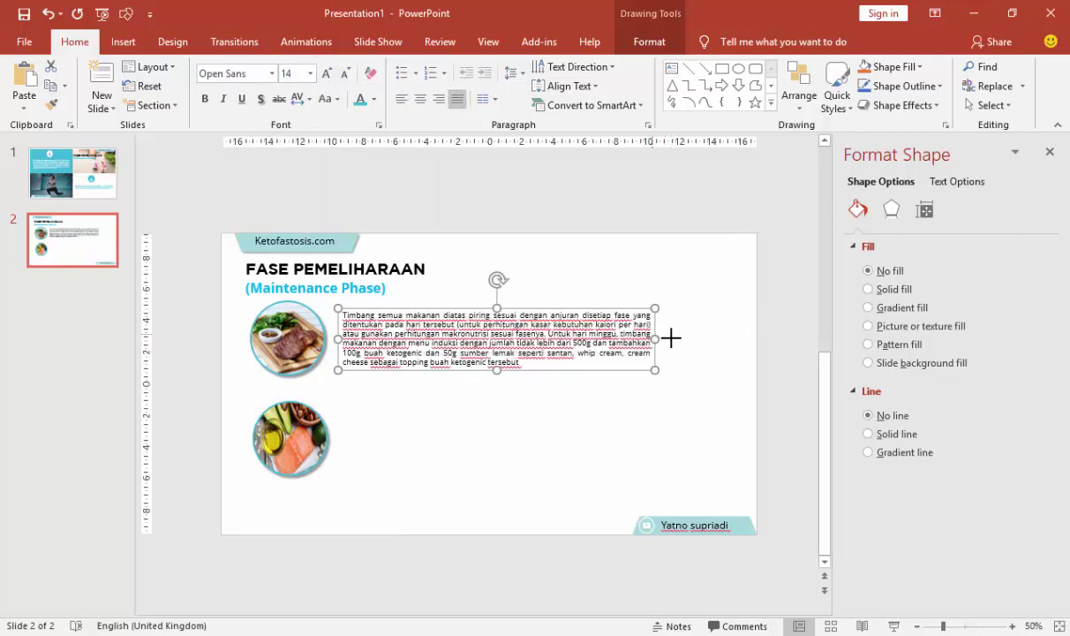
drag(671, 337, 727, 334)
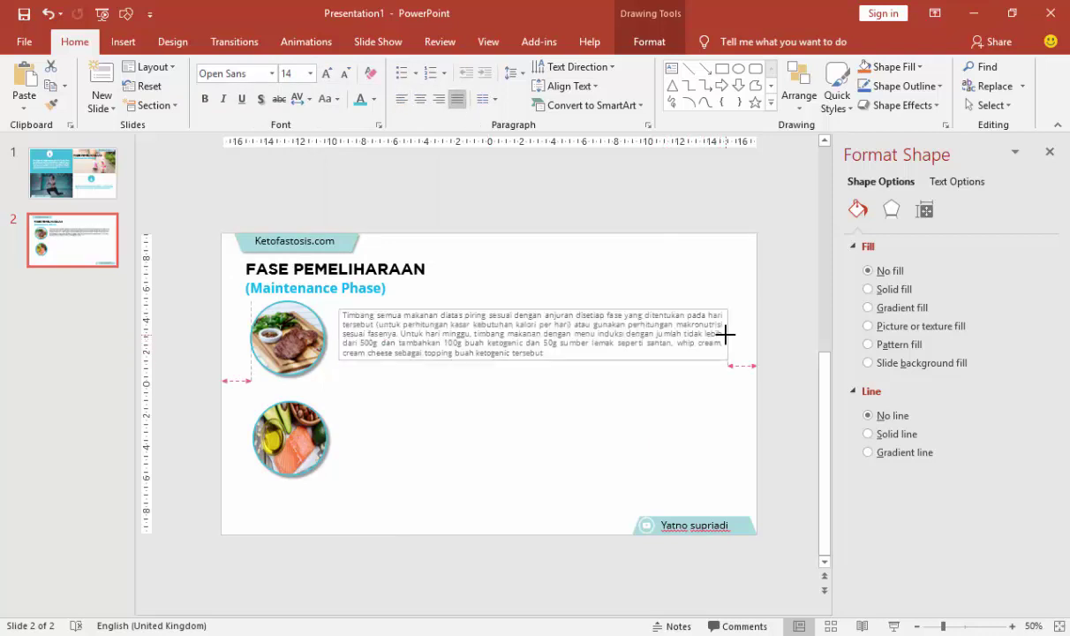
click(356, 393)
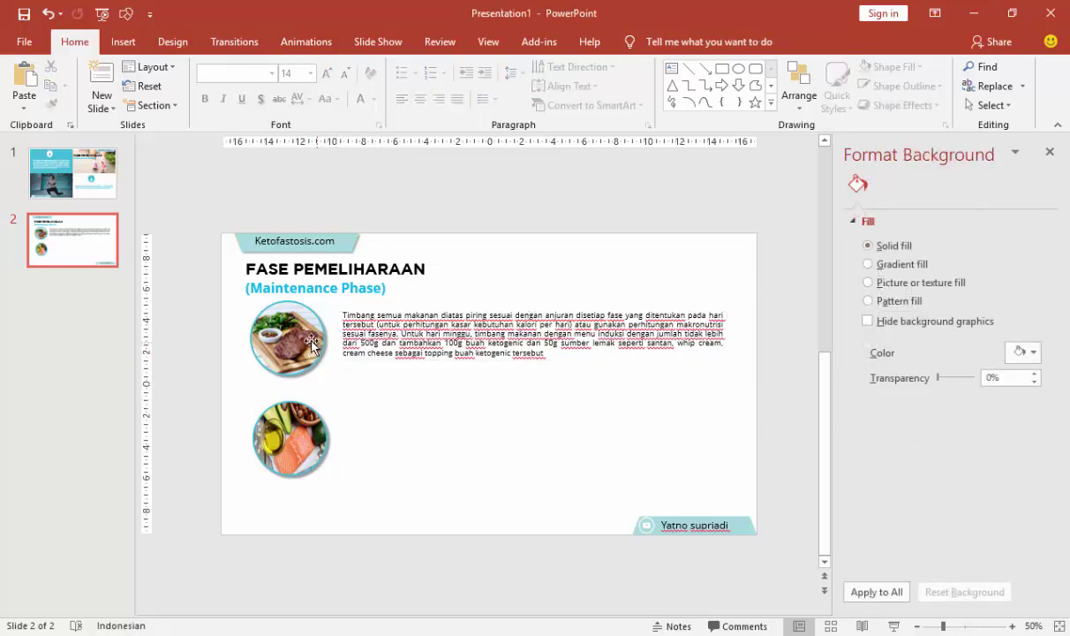
- Copy the asterisk note about stopping eating when full from Word
key(alt+Tab)
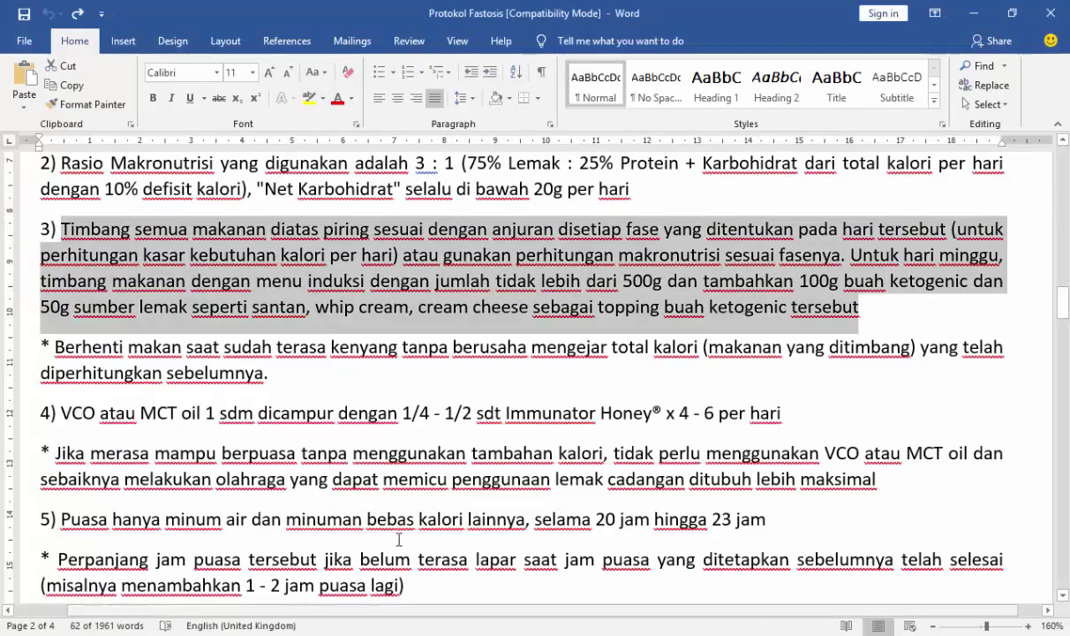
click(292, 369)
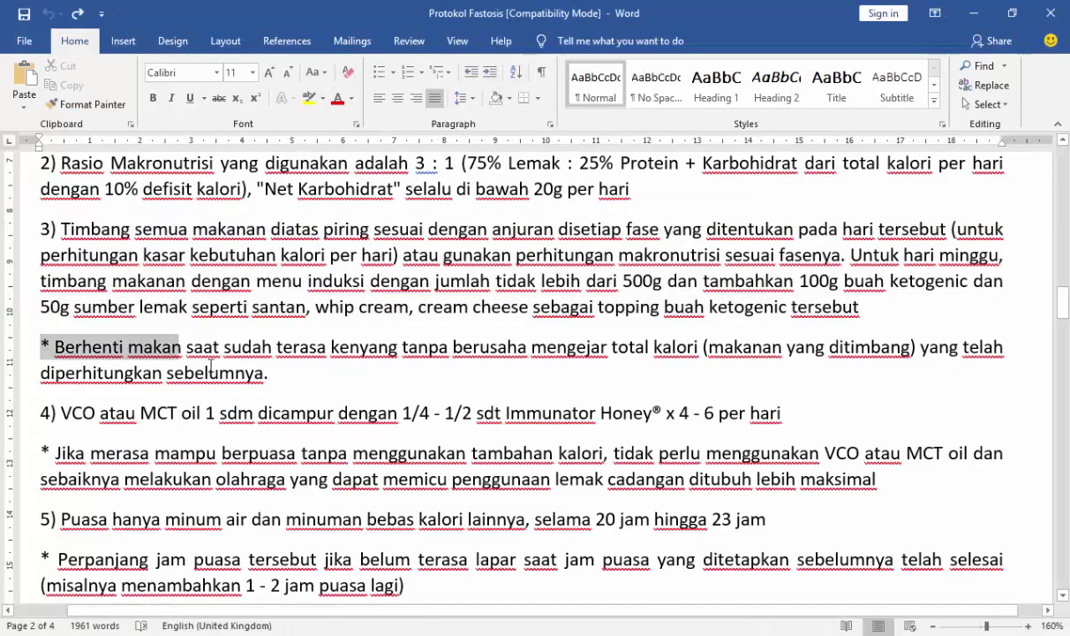
drag(43, 342, 336, 387)
key(ctrl+c)
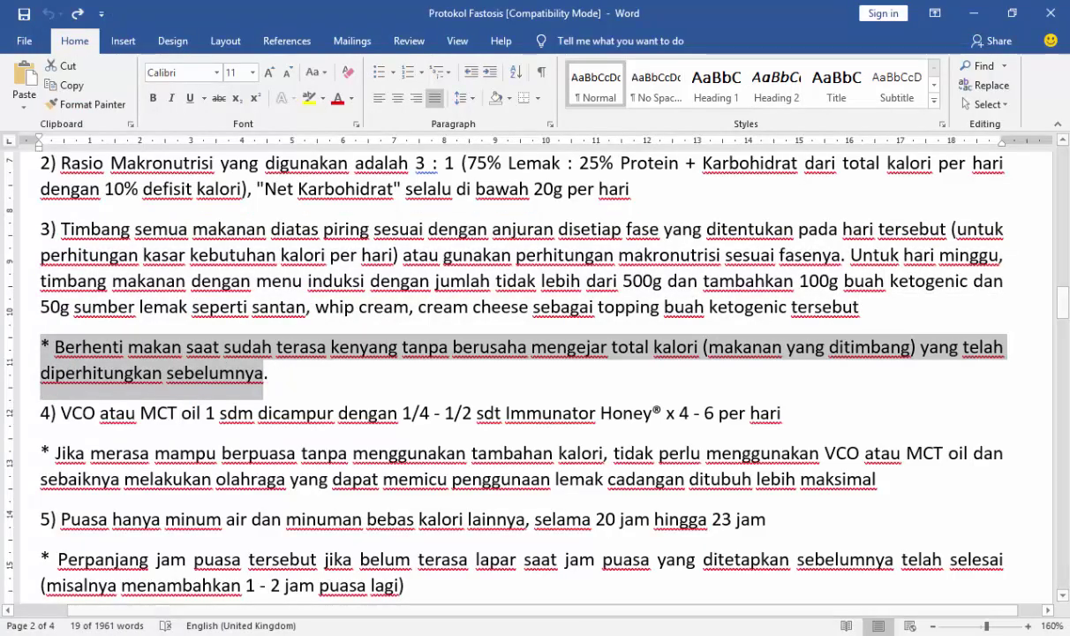
key(alt+Tab)
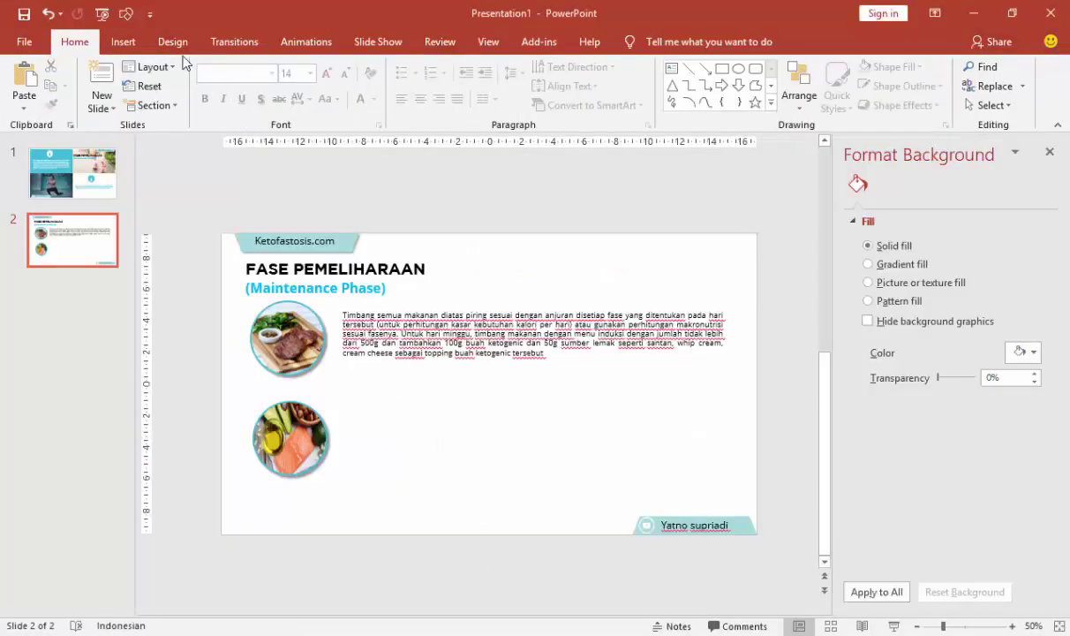
- Paste the asterisk note into a new text box below the step 3 paragraph
click(122, 42)
click(680, 88)
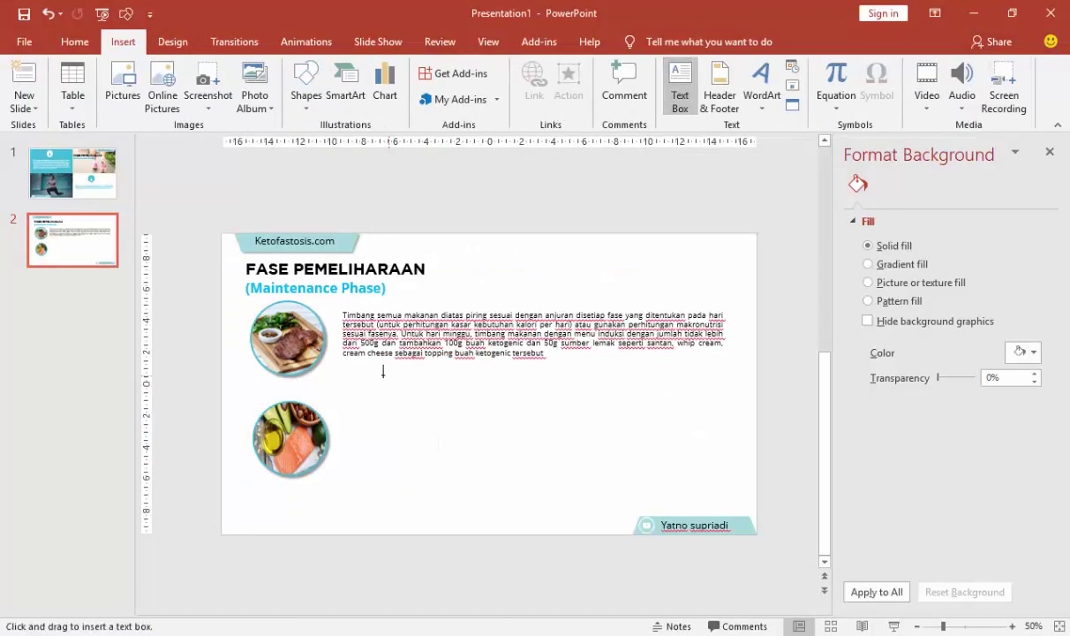
drag(372, 375, 718, 402)
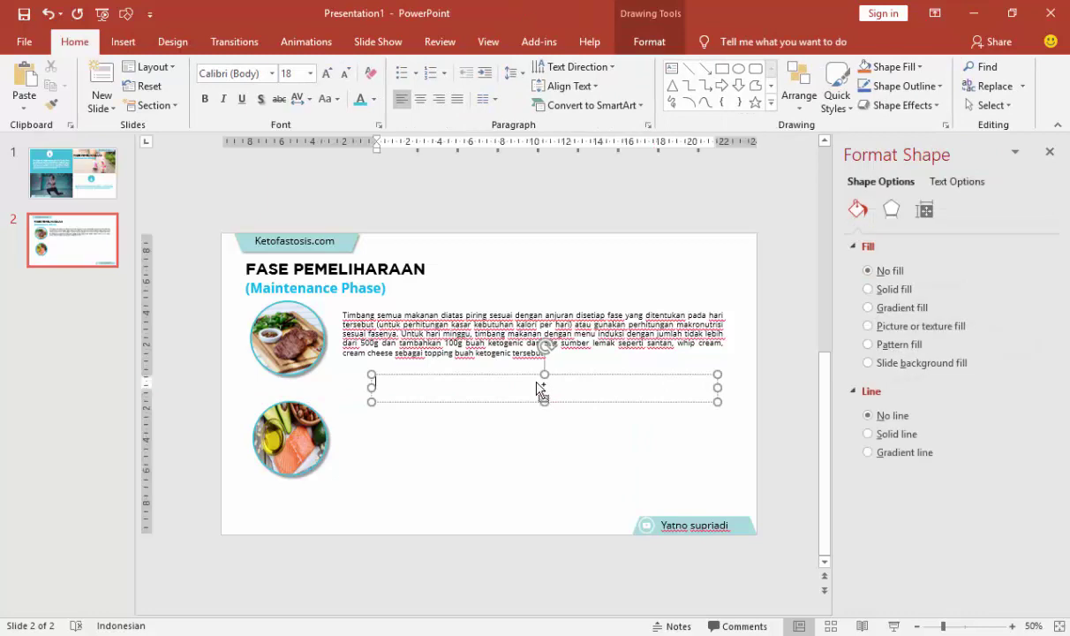
key(ctrl+v)
- Set the note to 14 pt Open Sans and move it up under the paragraph
click(509, 375)
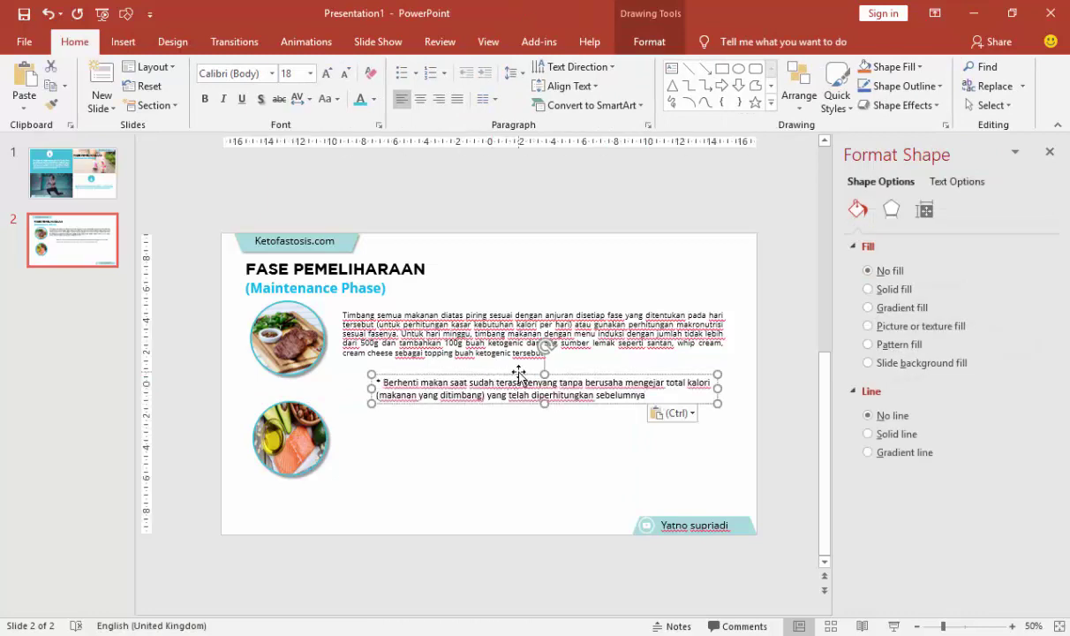
click(374, 98)
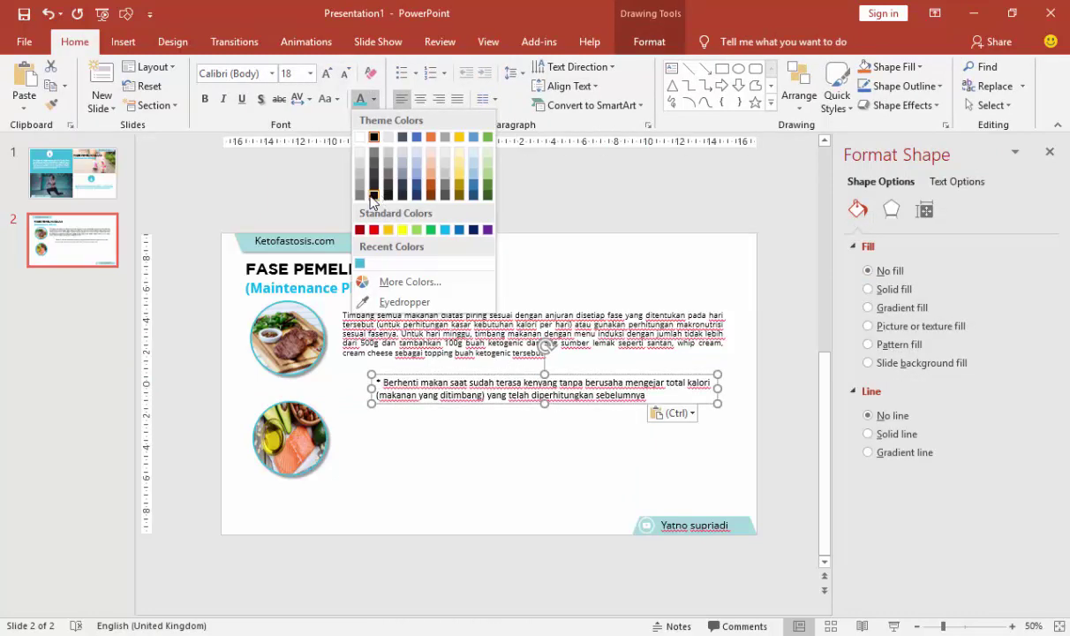
click(341, 184)
click(310, 73)
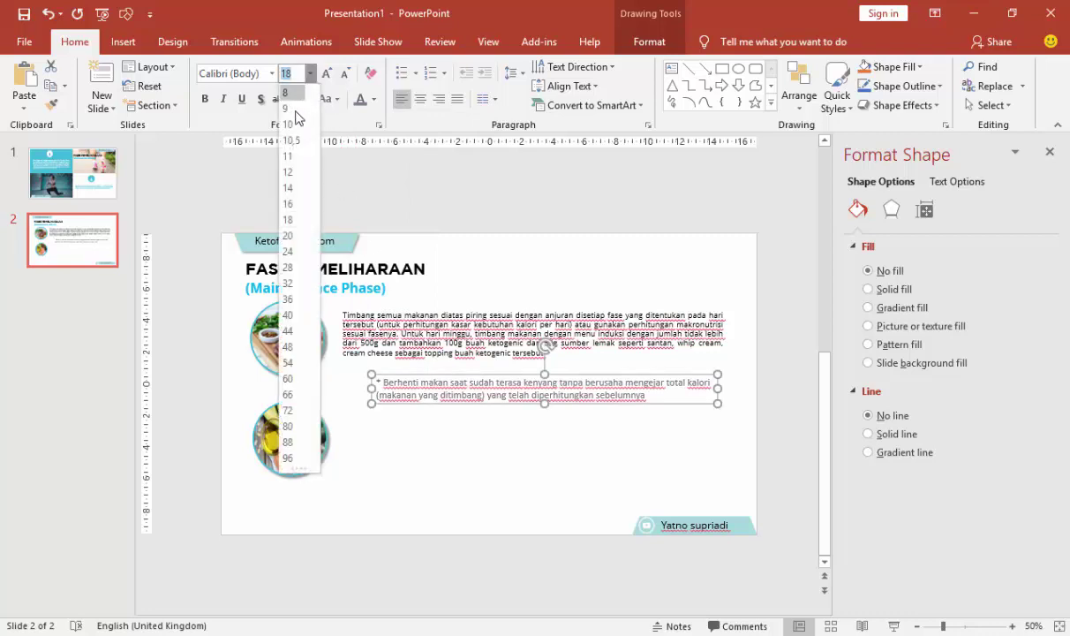
click(288, 187)
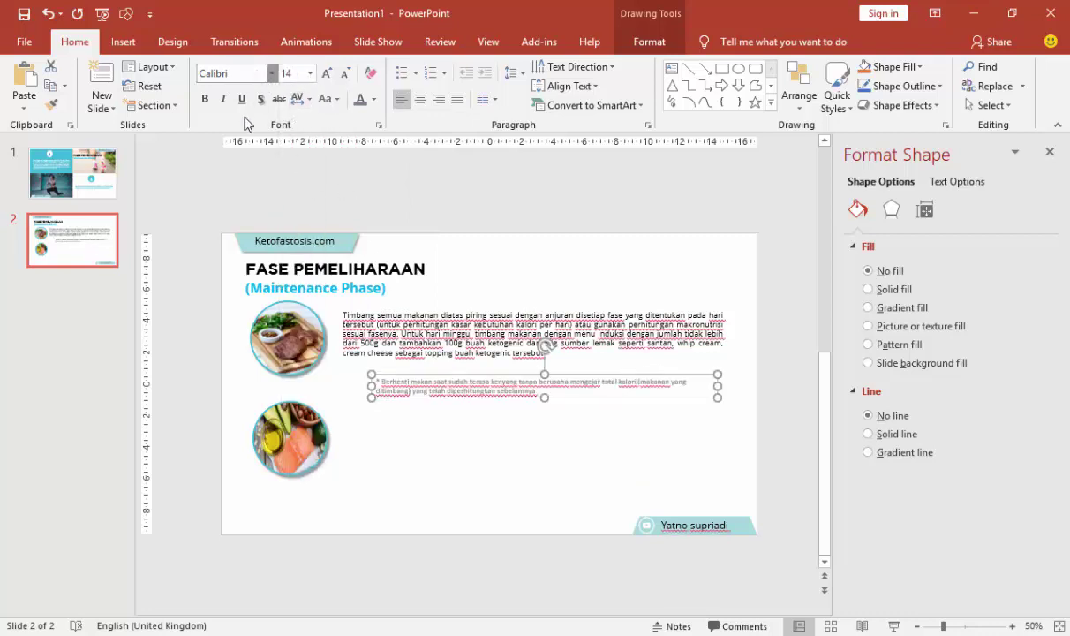
click(271, 74)
click(234, 172)
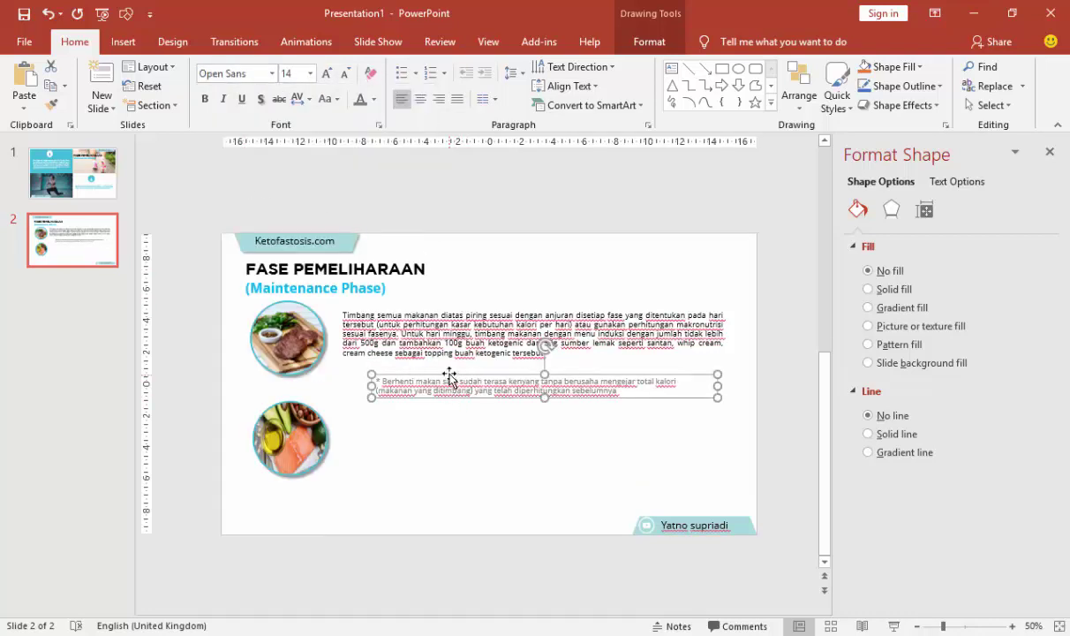
drag(450, 378, 437, 366)
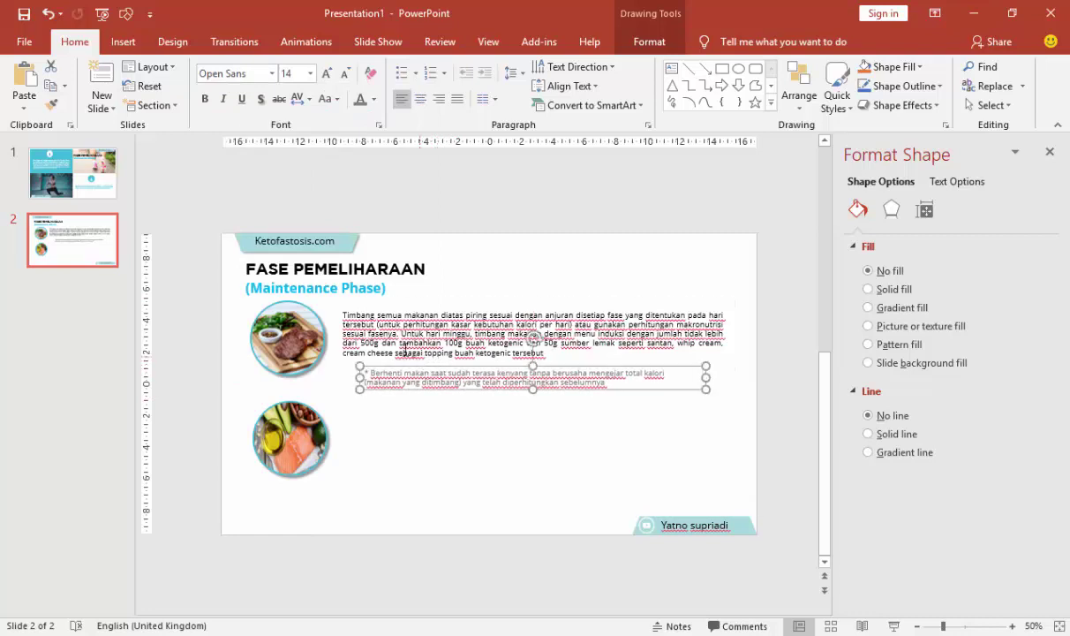
- Rearrange the beef and salmon photos, shift the body text, and widen the footnote
drag(304, 314, 579, 261)
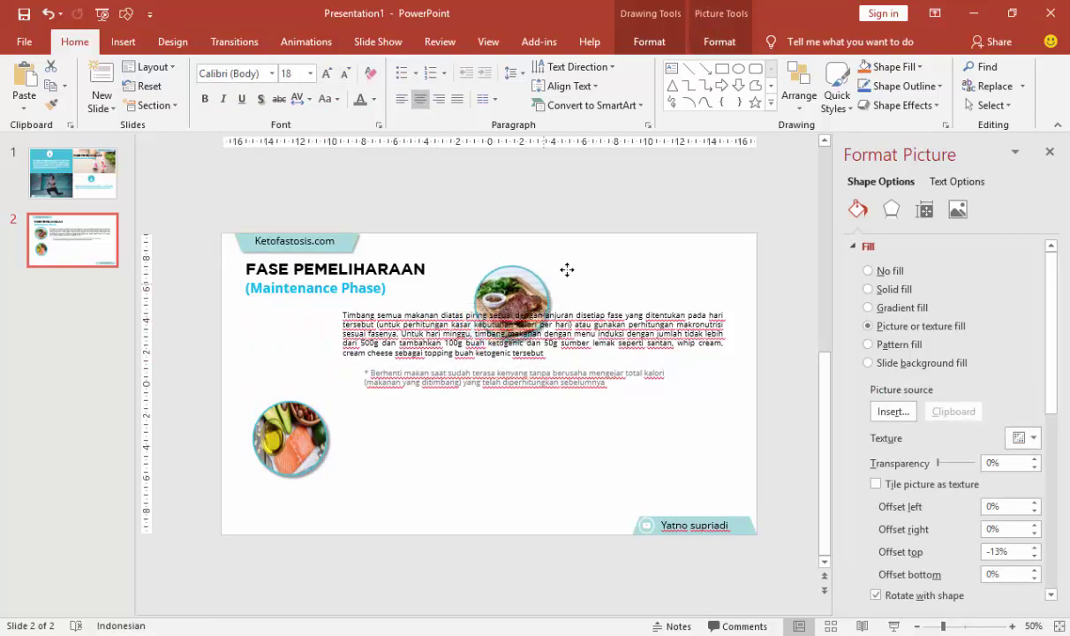
drag(320, 430, 688, 266)
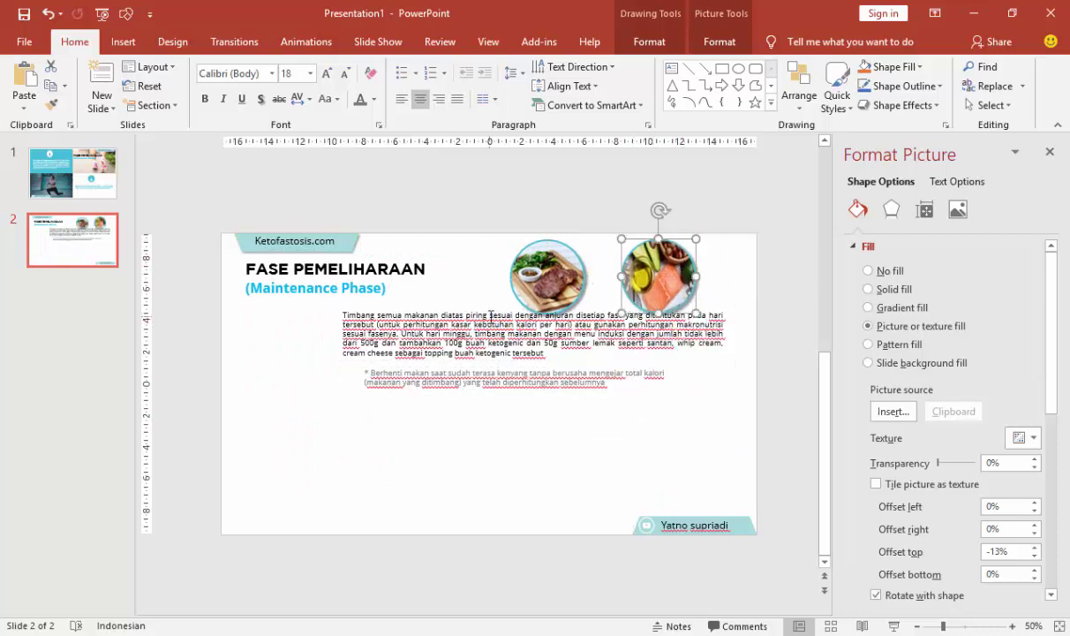
click(466, 311)
drag(465, 310, 443, 320)
click(444, 382)
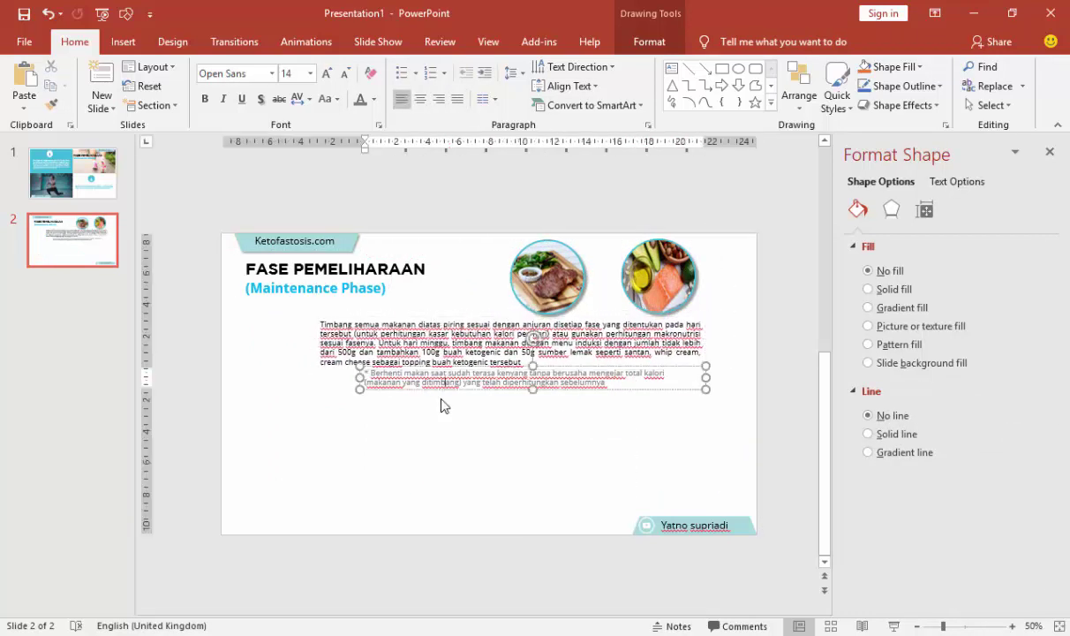
drag(443, 395, 419, 403)
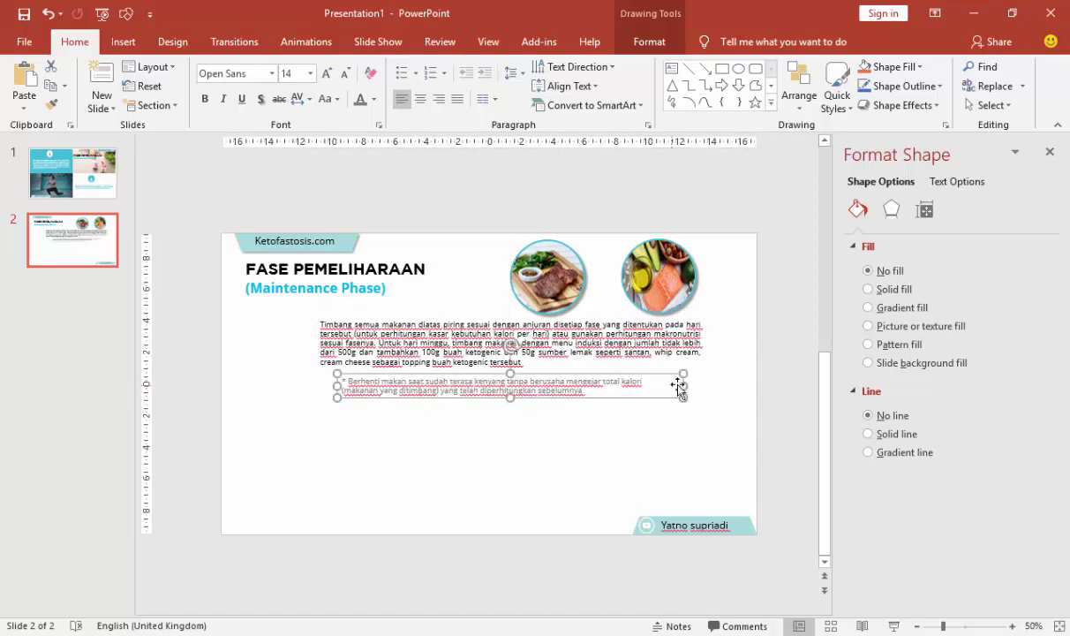
drag(694, 381, 705, 382)
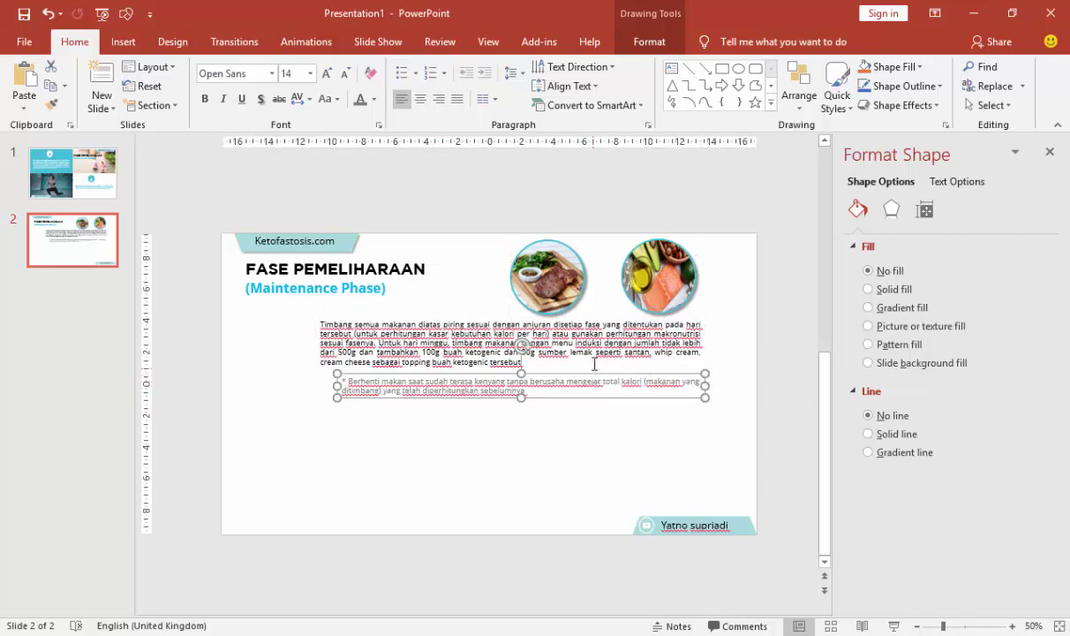
click(261, 357)
- Duplicate the body text box with Ctrl+D and place the copy below the footnote
click(372, 351)
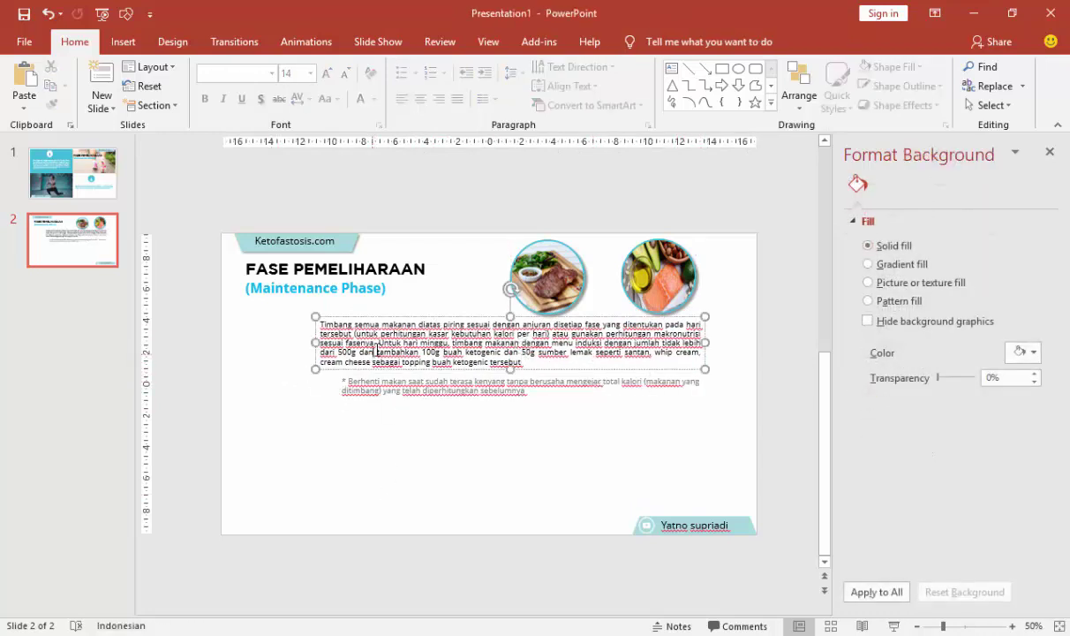
click(339, 316)
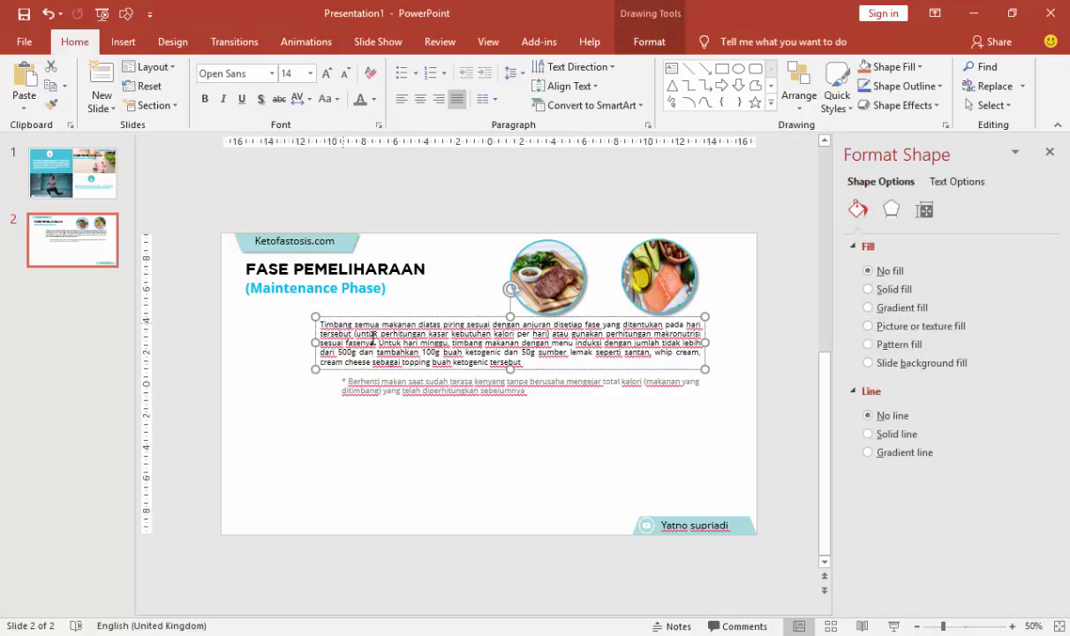
key(ctrl+d)
drag(409, 324, 404, 416)
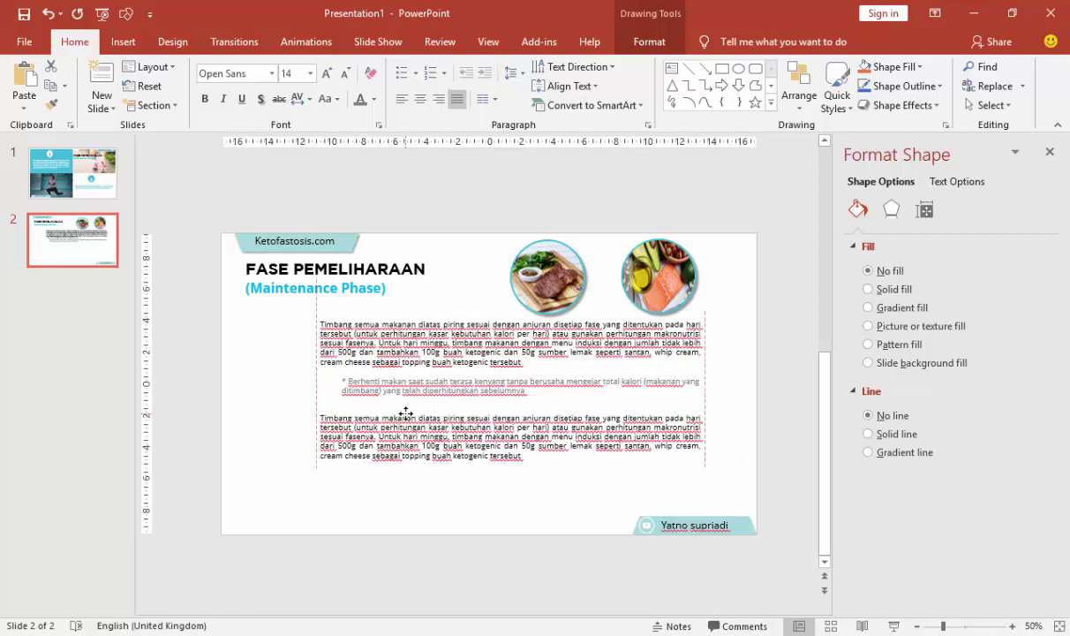
- Select the step 4 VCO line in the Word protocol
key(alt+Tab)
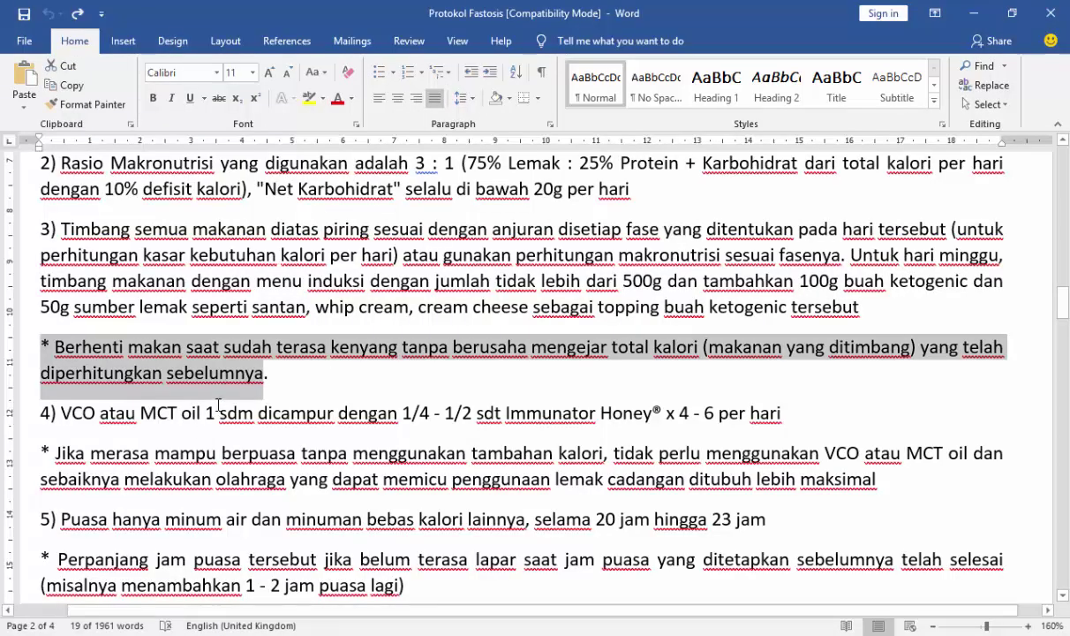
scroll(113, 344, down, 2)
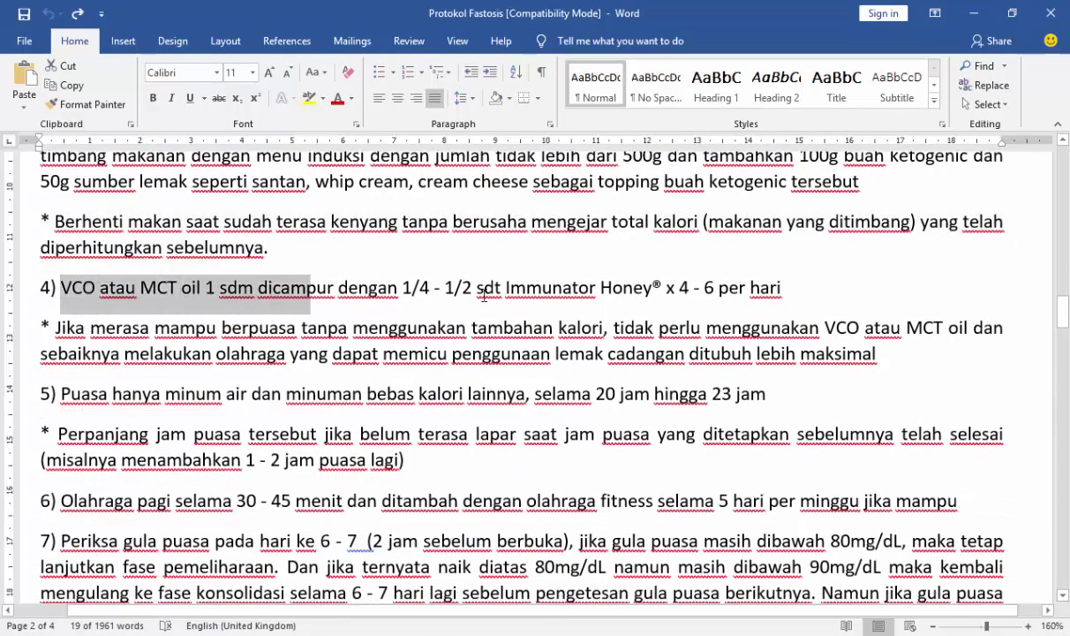
drag(61, 288, 795, 290)
key(ctrl+c)
- Replace the duplicated box's text with the VCO line in 14 pt Open Sans
key(alt+Tab)
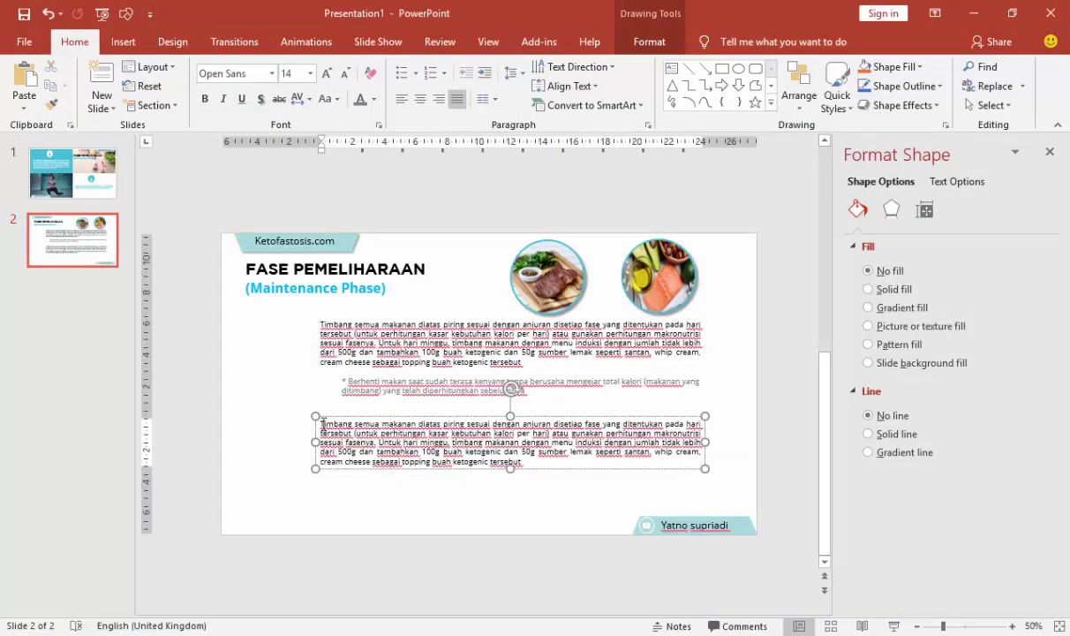
drag(322, 424, 540, 464)
key(ctrl+v)
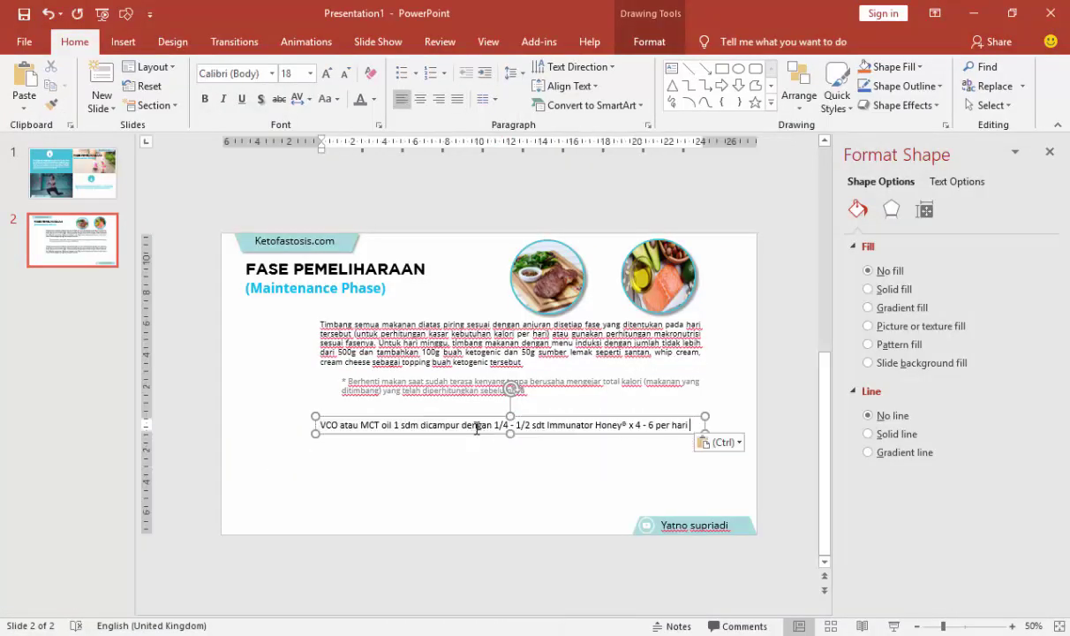
click(258, 73)
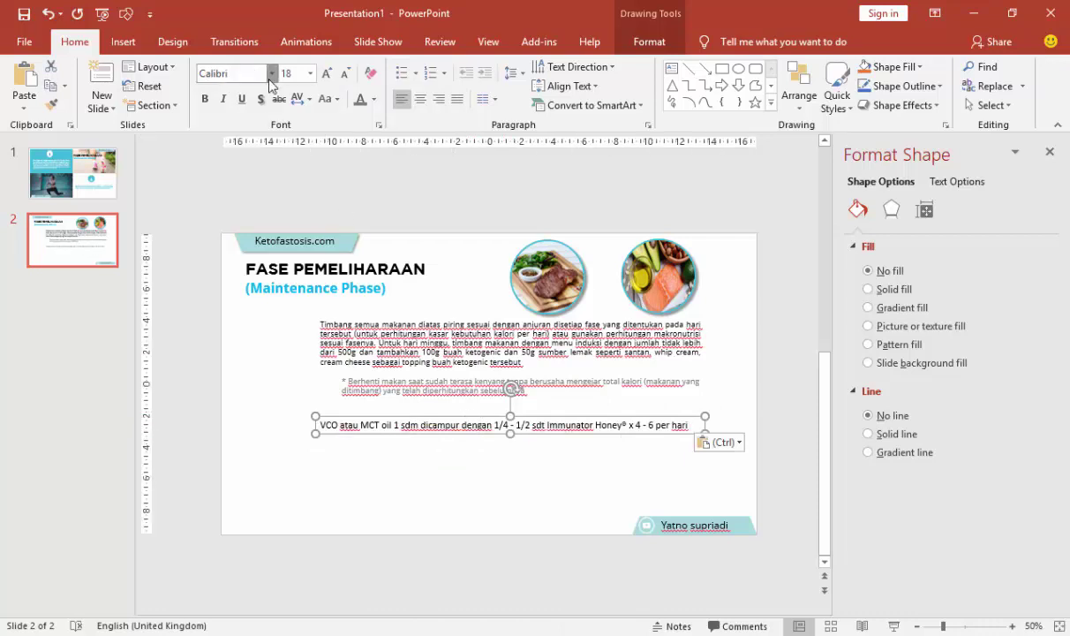
click(256, 180)
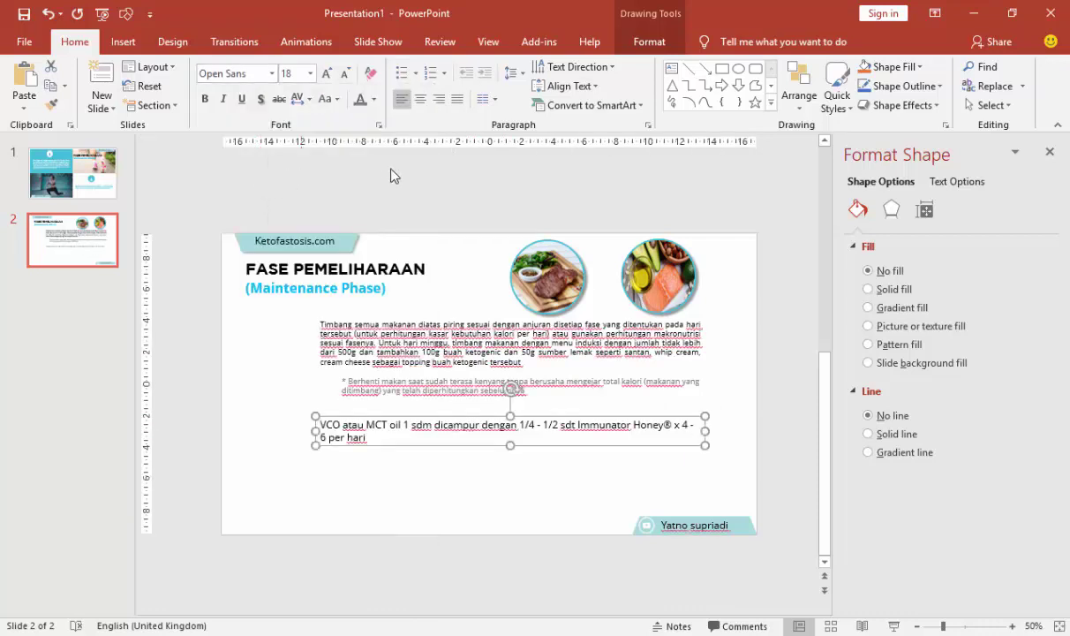
click(323, 77)
click(311, 74)
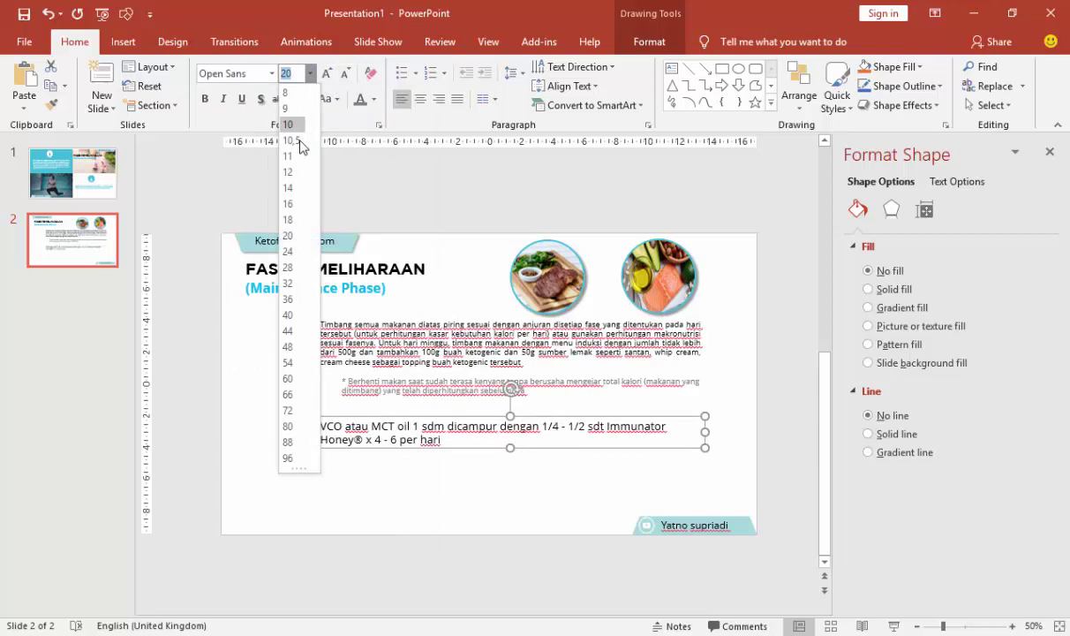
click(281, 192)
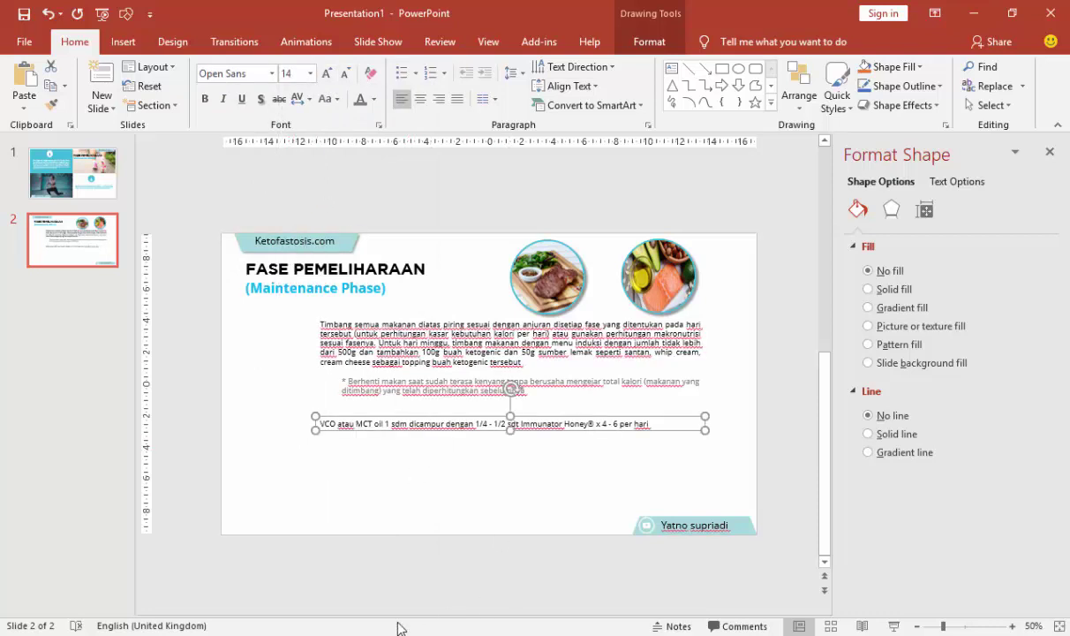
- Duplicate the VCO box below it and copy the 'Jika merasa mampu' note from Word
key(ctrl+d)
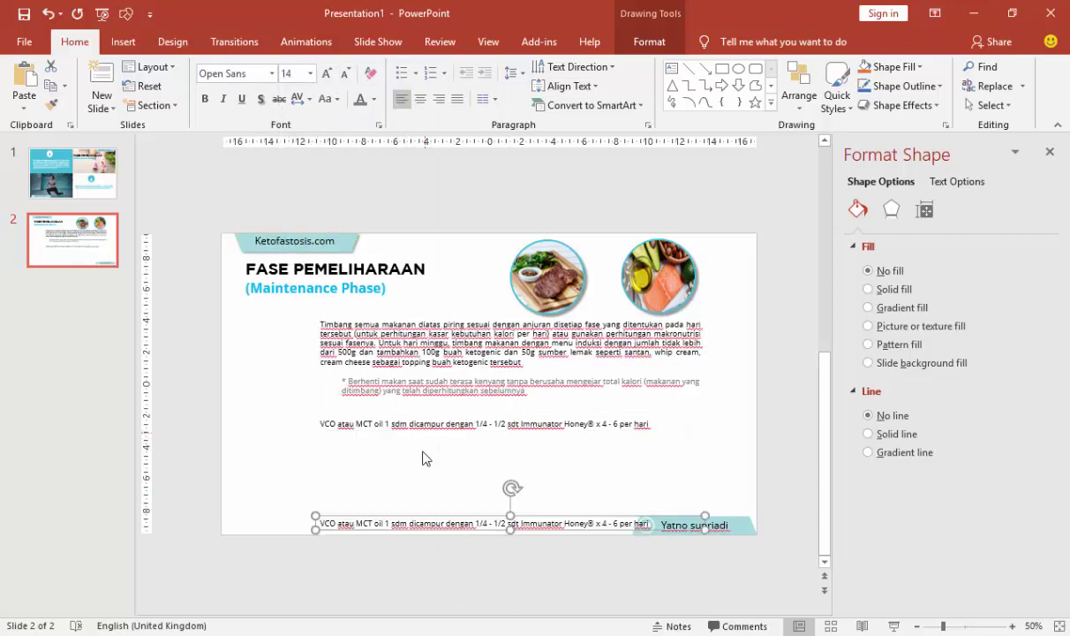
drag(437, 523, 446, 445)
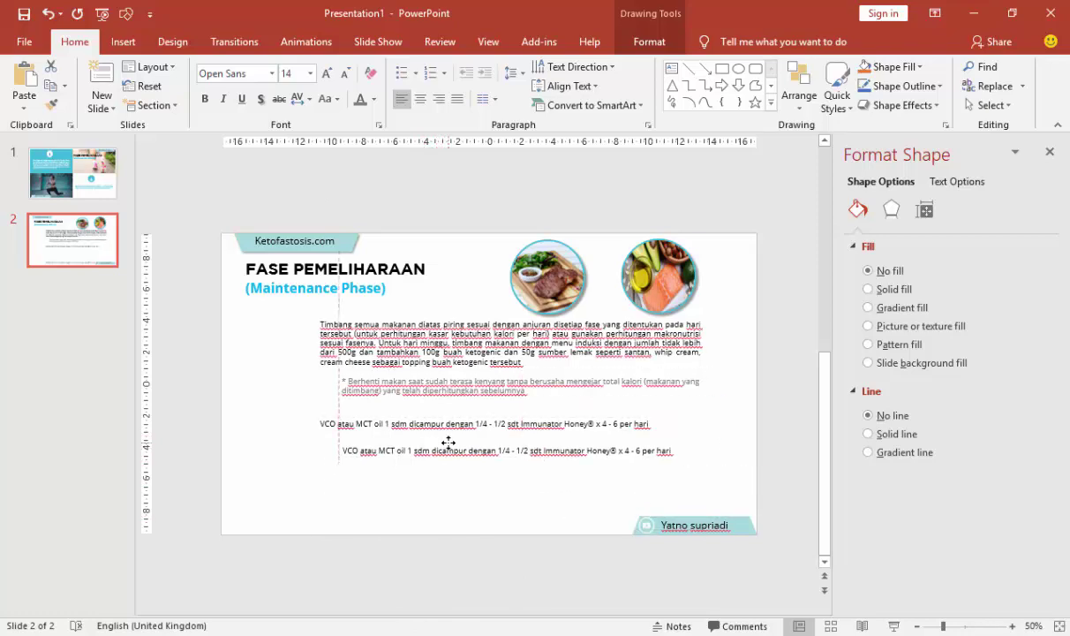
key(alt+Tab)
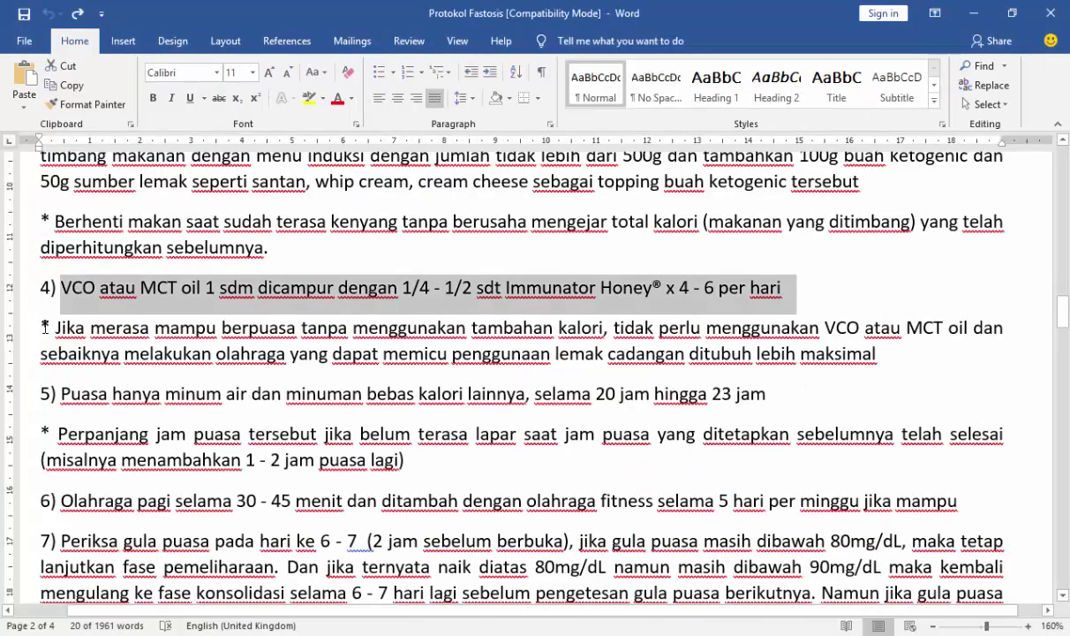
triple_click(248, 329)
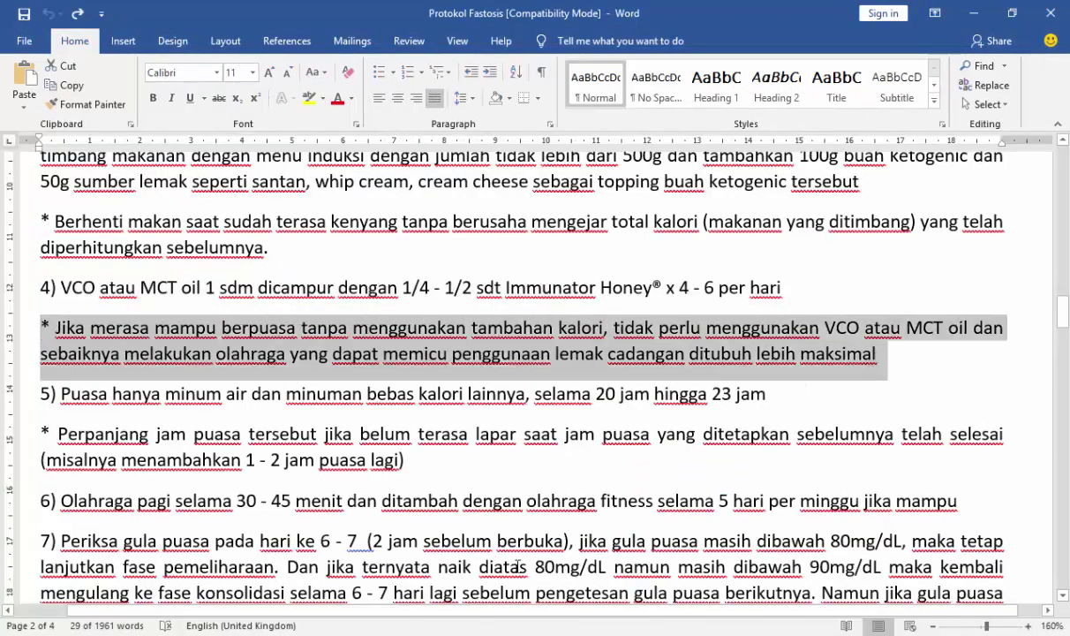
key(alt+Tab)
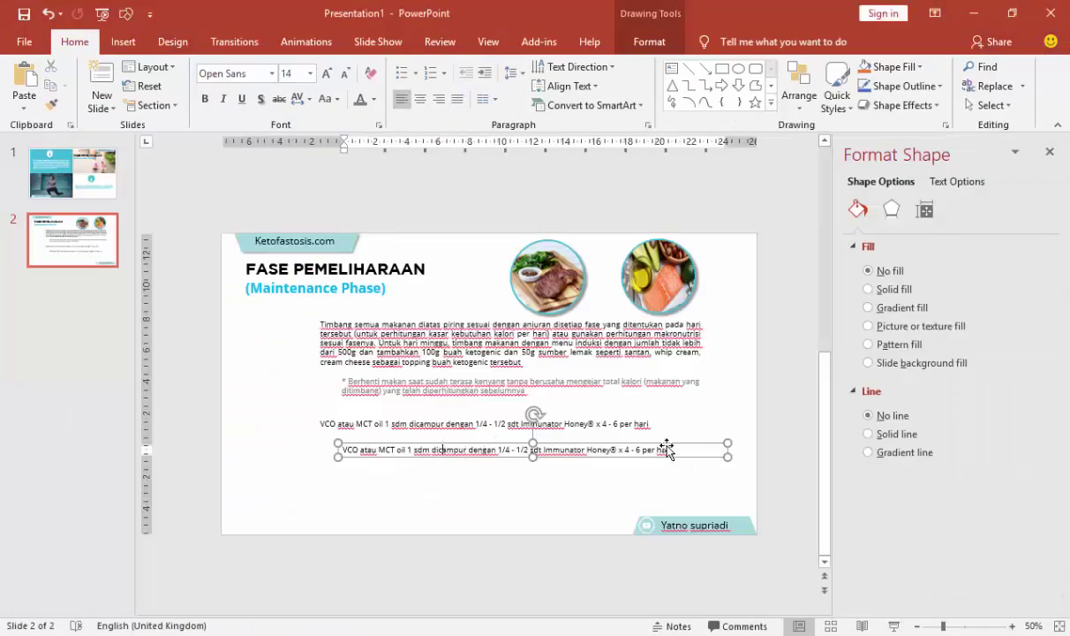
- Replace the copied VCO line with the '* Jika merasa mampu' note in 14 pt Open Sans
click(667, 445)
click(665, 449)
mouse_move(351, 452)
mouse_down()
mouse_move(679, 450)
mouse_move(596, 450)
mouse_up()
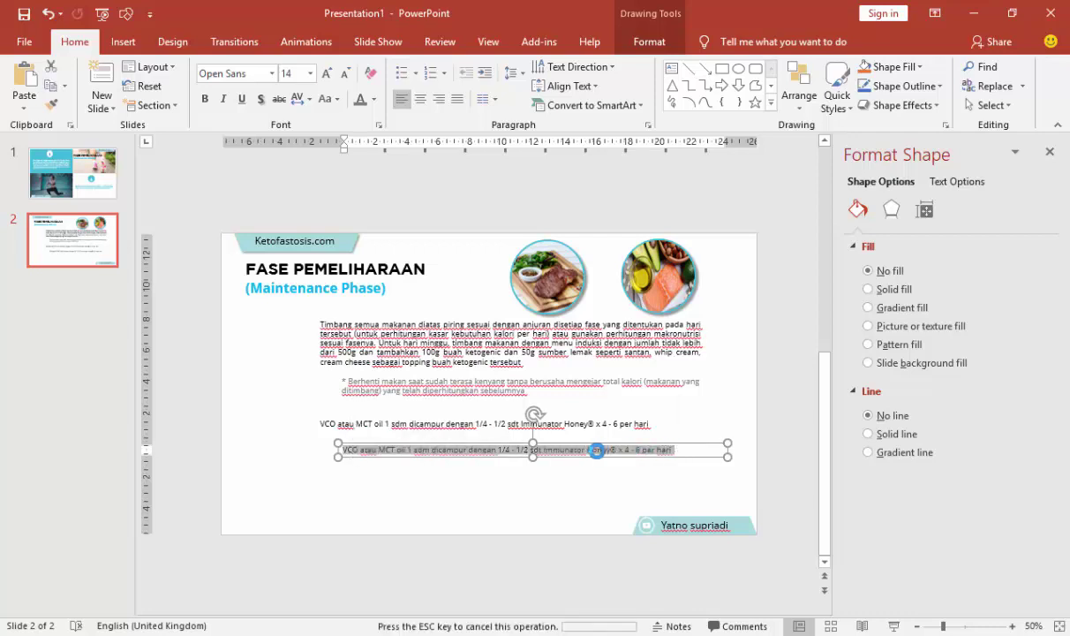
key(ctrl+v)
click(591, 443)
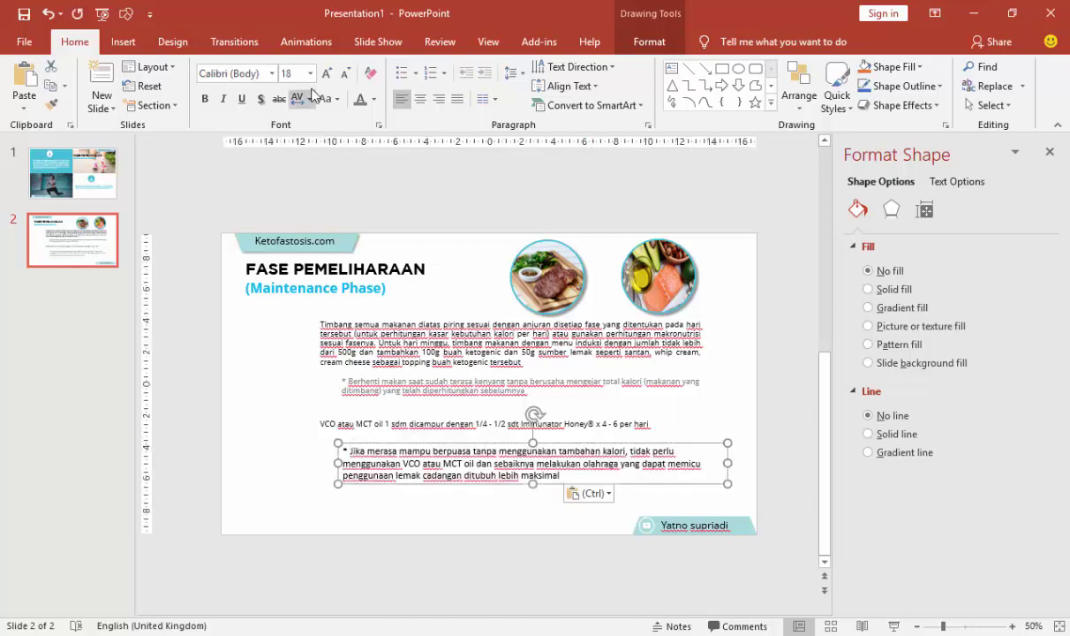
click(272, 73)
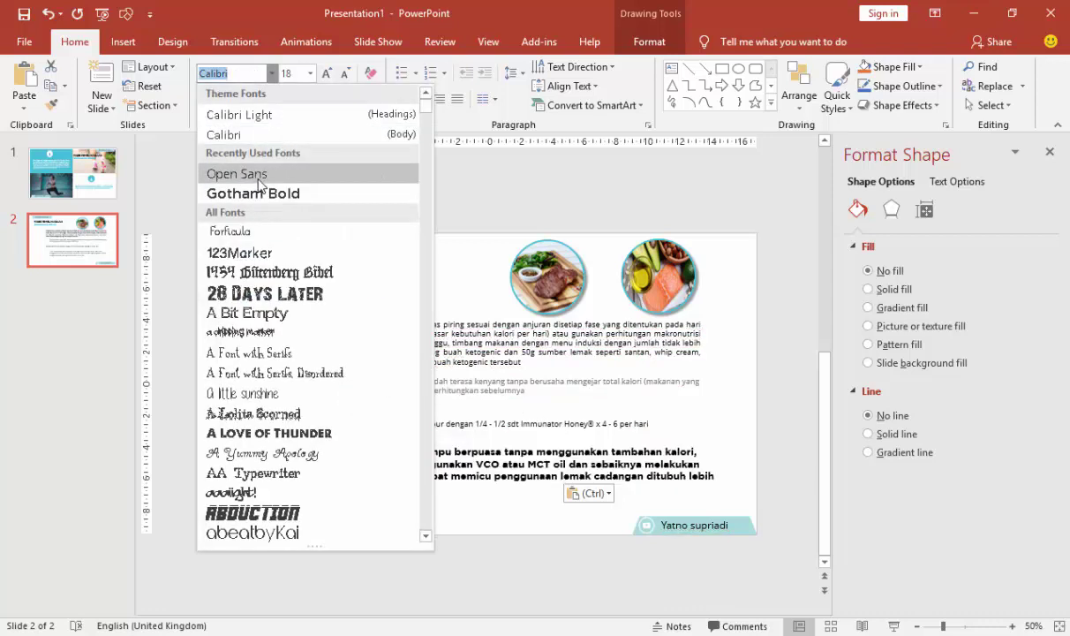
click(239, 172)
click(311, 76)
click(283, 182)
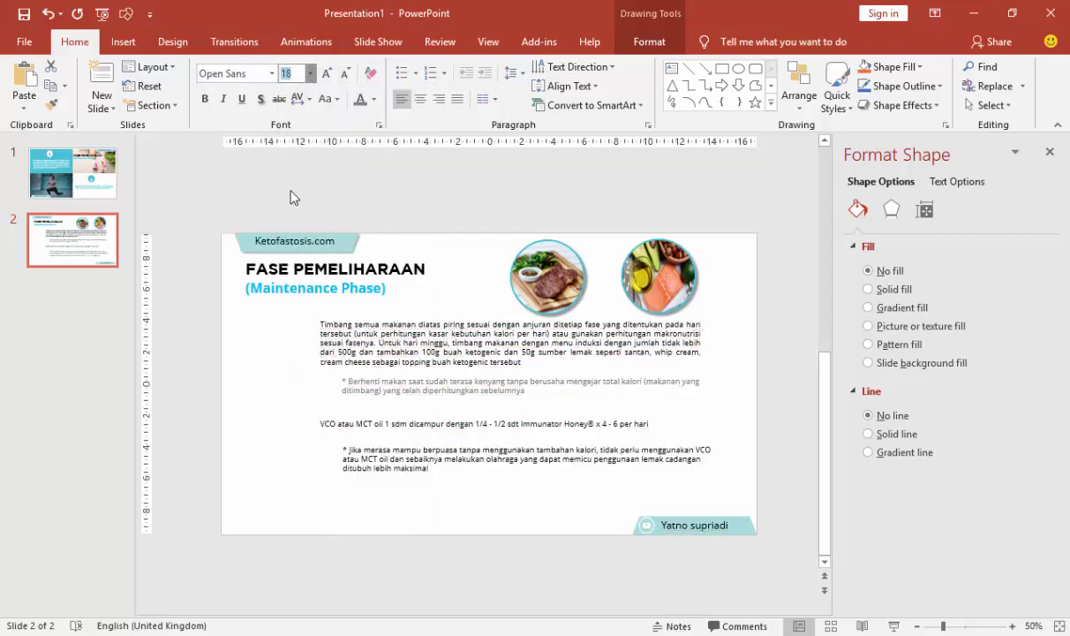
click(319, 458)
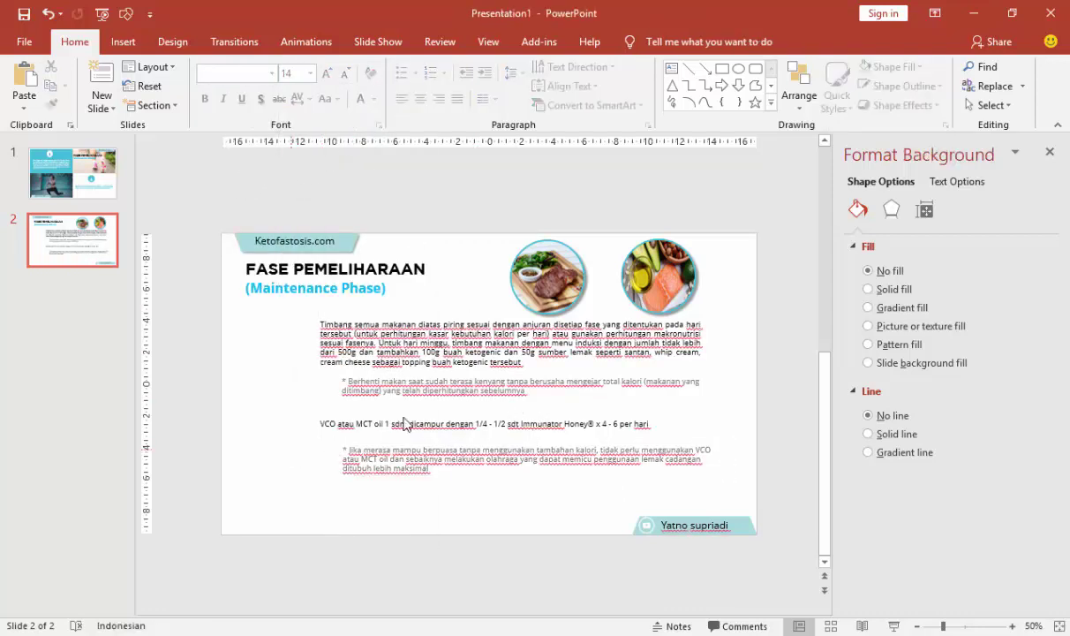
- Bring slide 1's teal '2' circle to slide 2 beside the weighing paragraph, renumbered 3
click(75, 168)
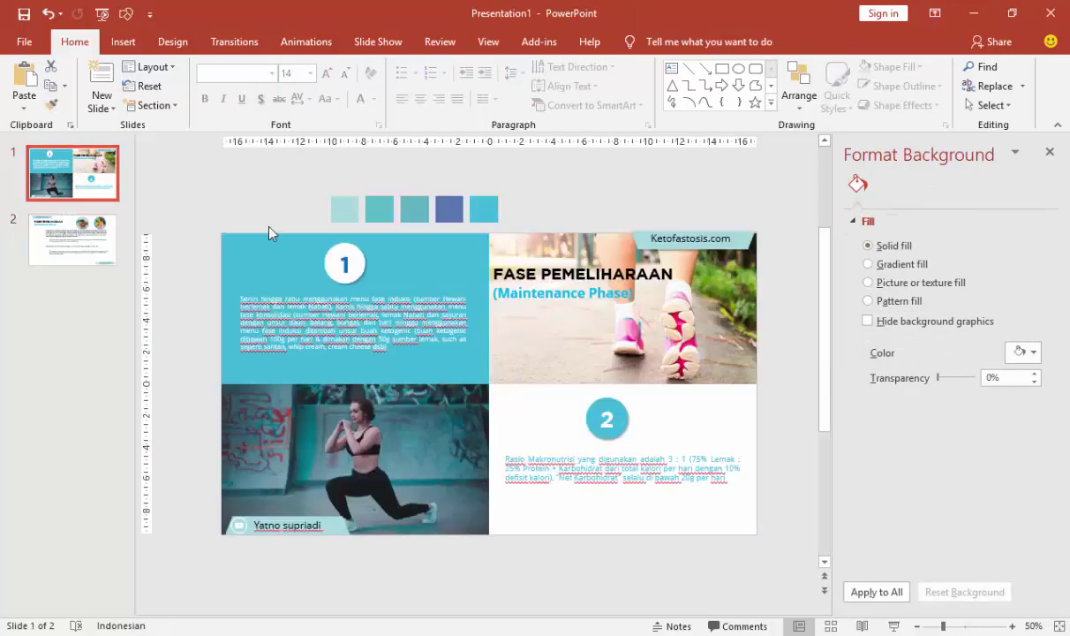
click(615, 422)
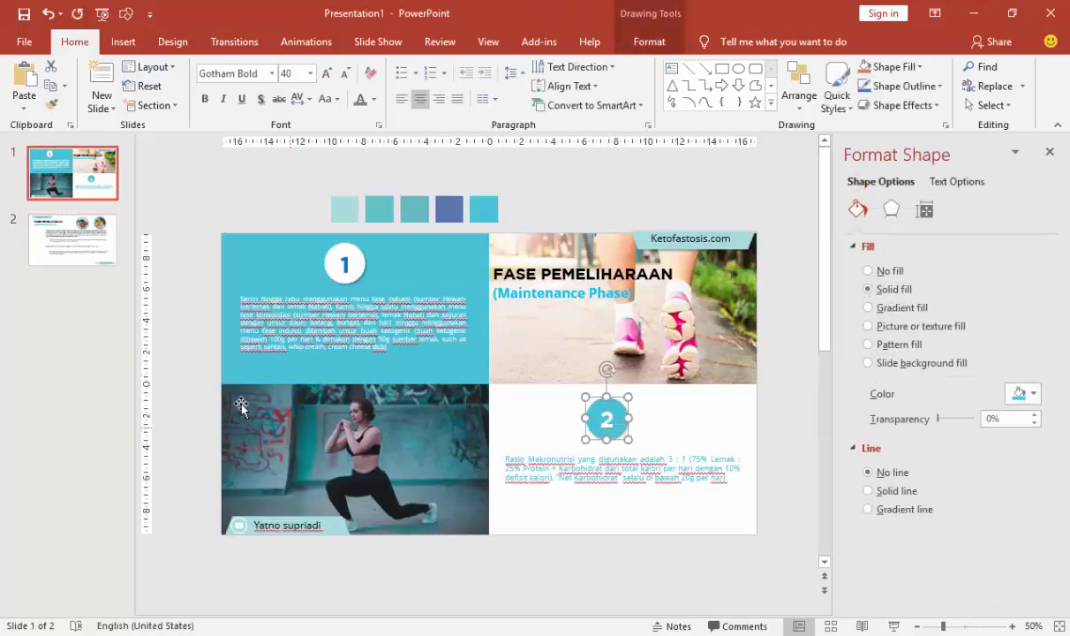
click(88, 240)
key(ctrl+v)
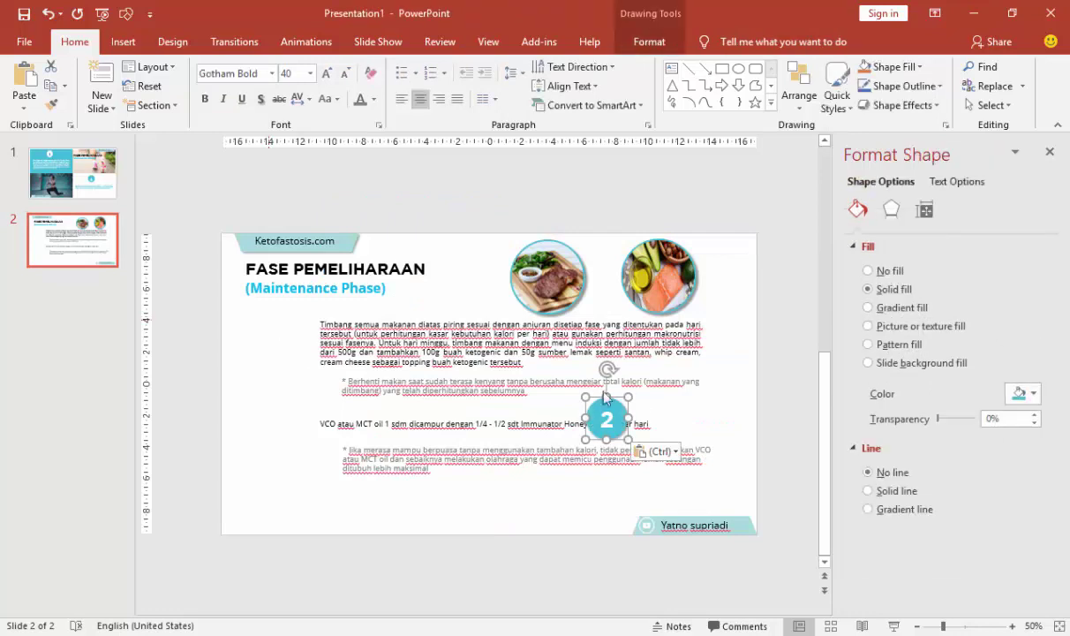
mouse_move(595, 396)
mouse_down()
mouse_move(346, 322)
mouse_move(309, 335)
mouse_up()
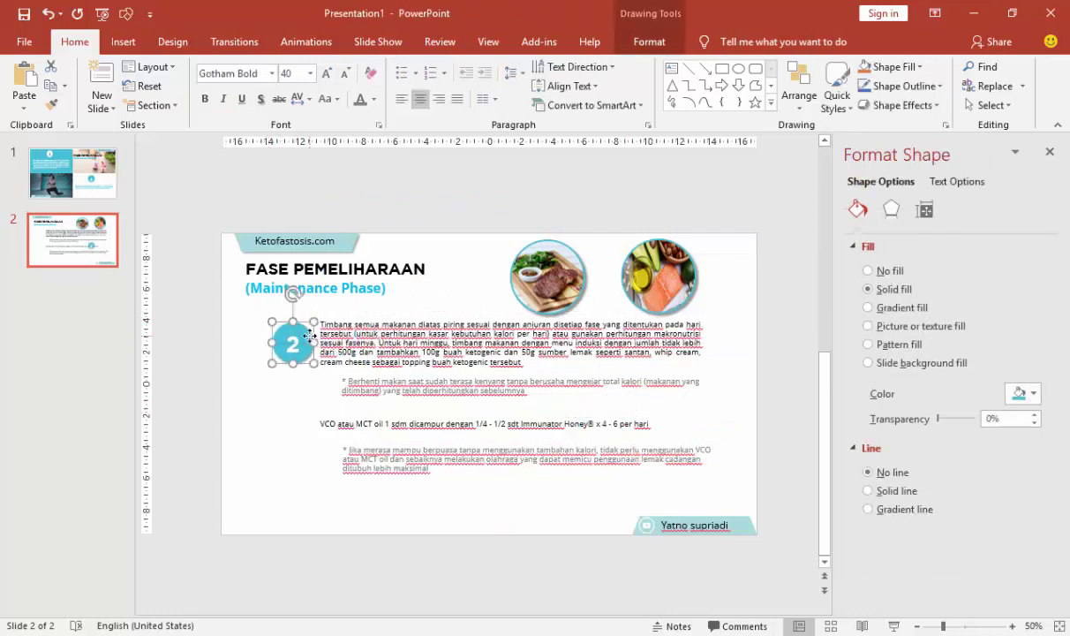
double_click(292, 341)
text(3)
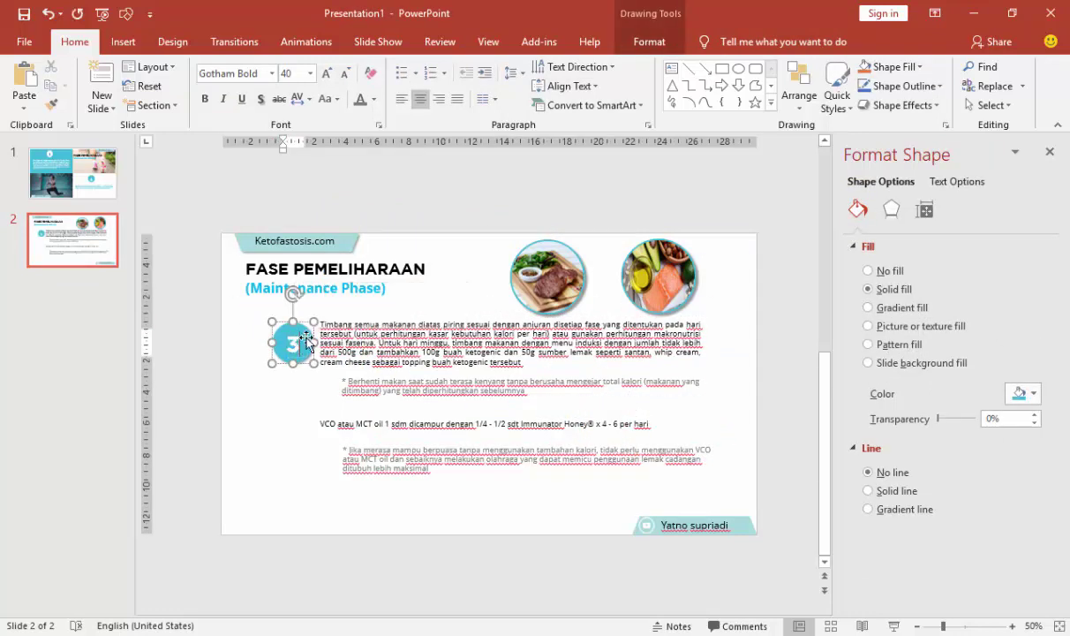
click(308, 336)
- Place a second numbered circle beside the VCO line and number it 4
drag(308, 342, 314, 412)
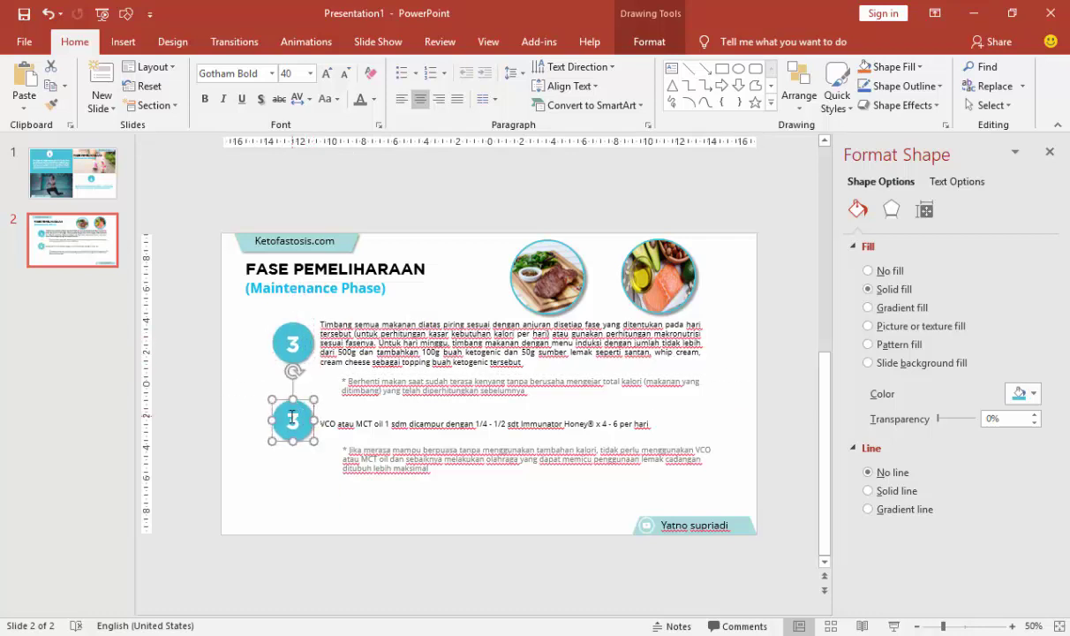
double_click(292, 417)
text(4)
click(297, 452)
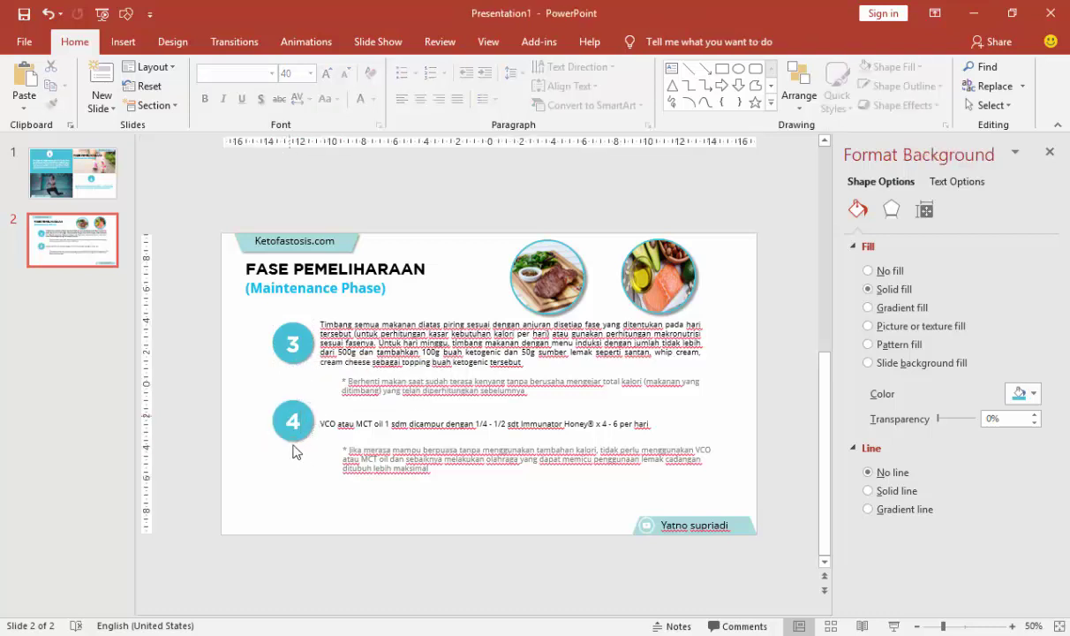
- Remove bold from the (Maintenance Phase) subtitle
click(358, 384)
click(395, 460)
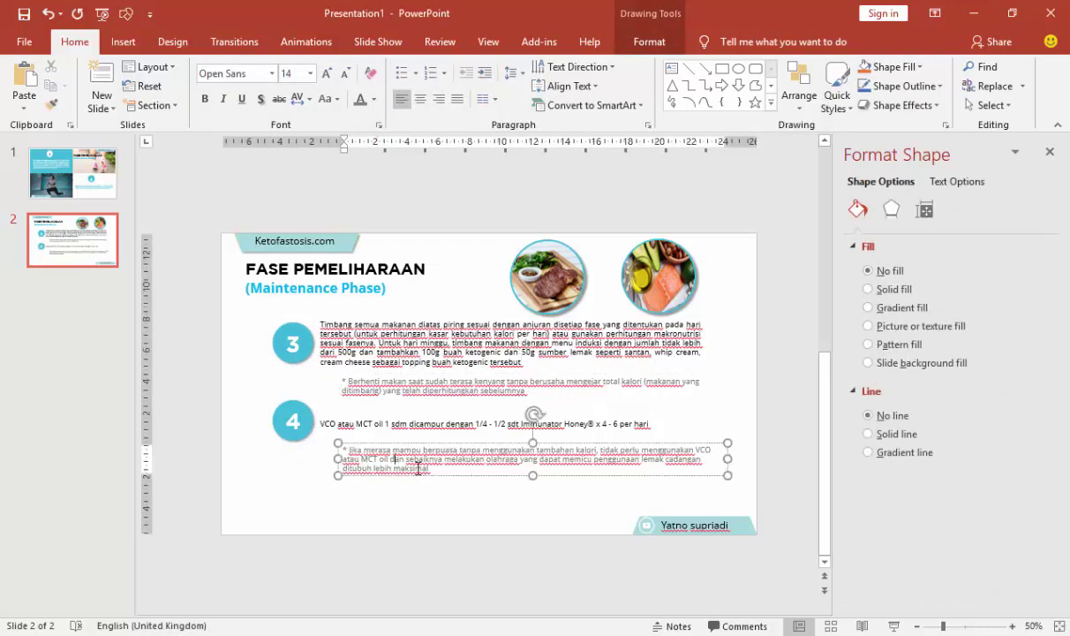
click(460, 506)
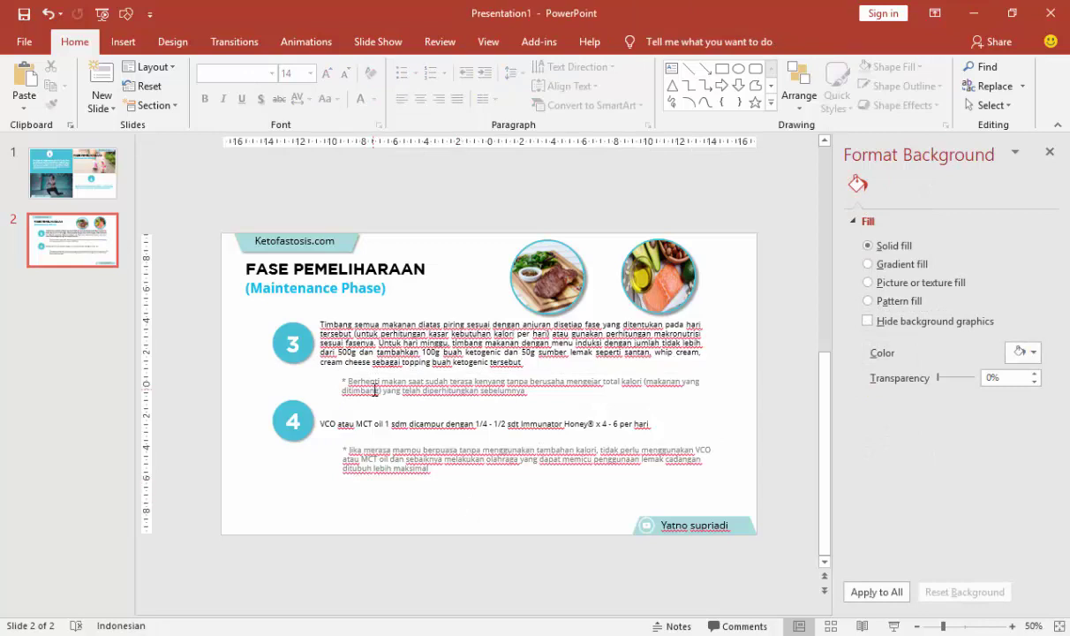
click(354, 293)
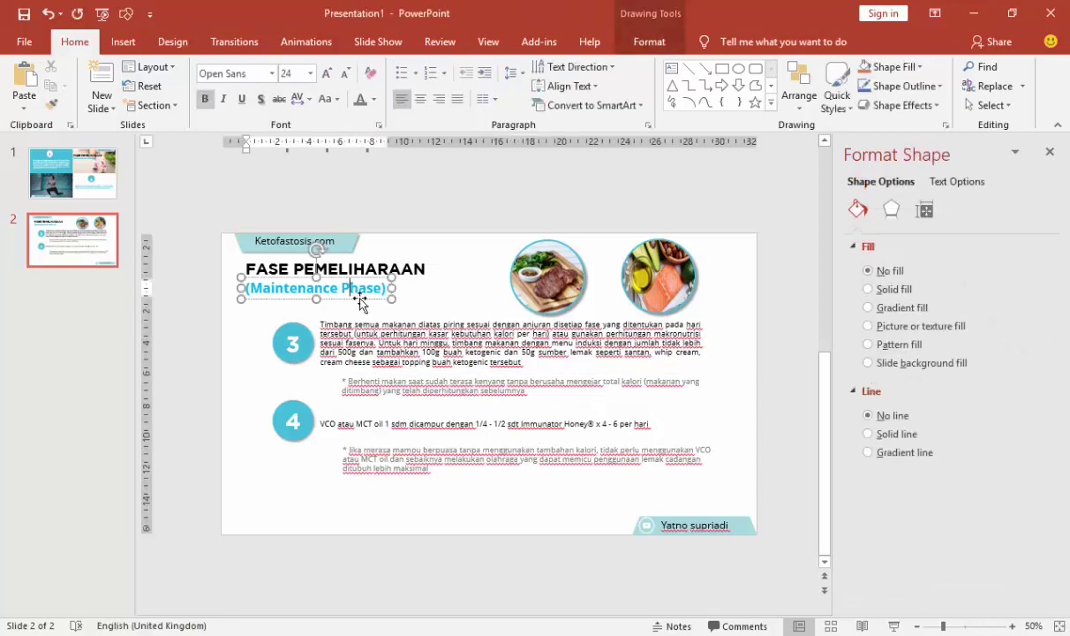
click(206, 99)
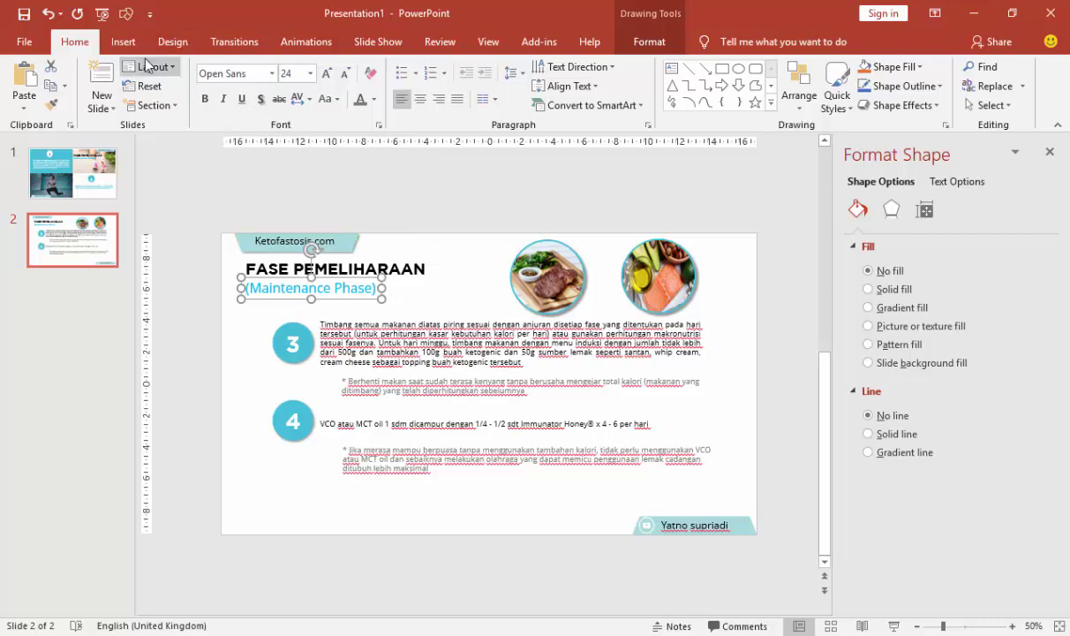
- Draw a light teal rectangle bar with no outline behind the subtitle
click(122, 41)
click(305, 95)
click(323, 147)
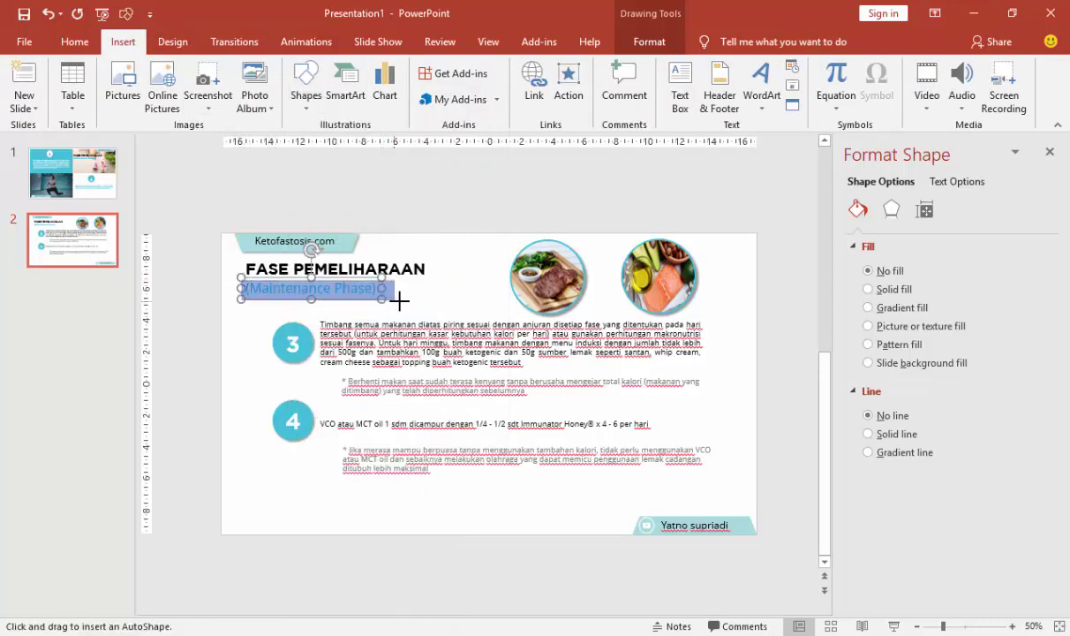
drag(241, 279, 424, 297)
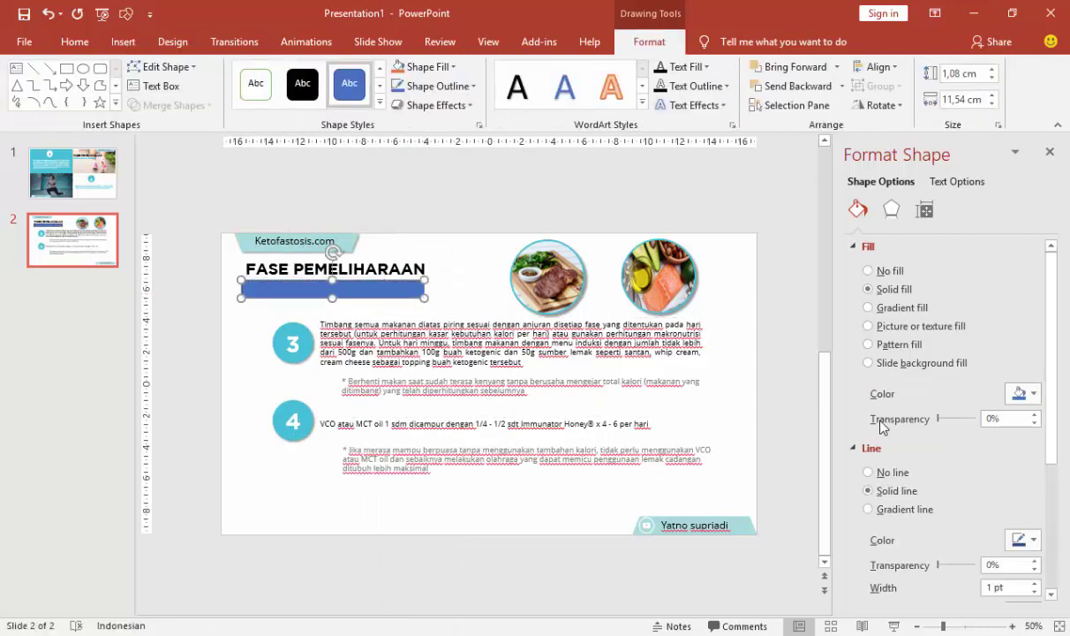
click(881, 475)
click(1024, 394)
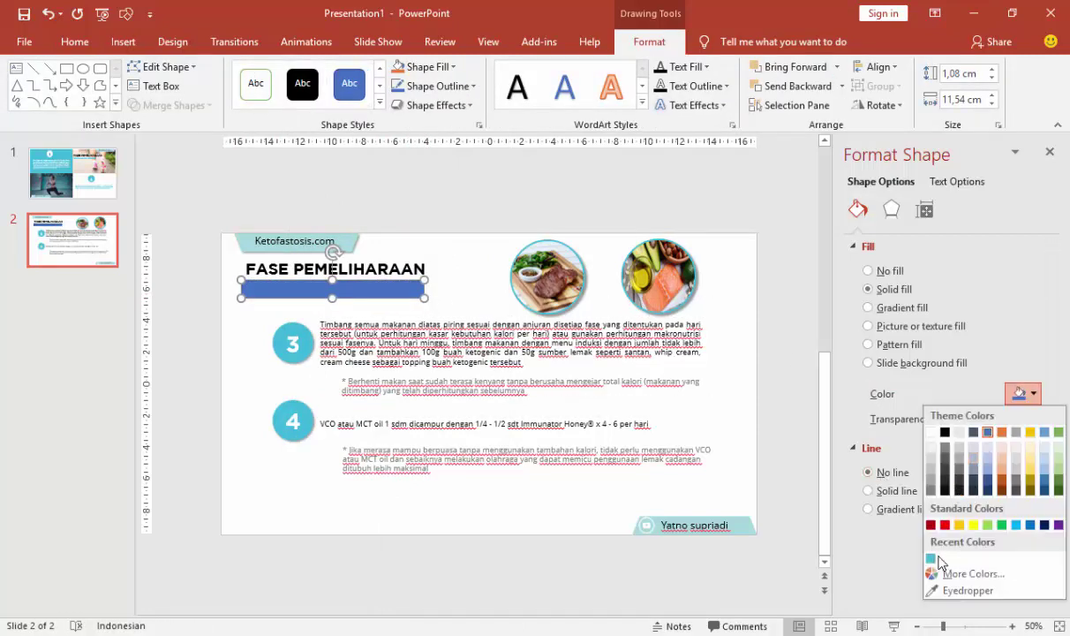
click(885, 534)
right_click(422, 281)
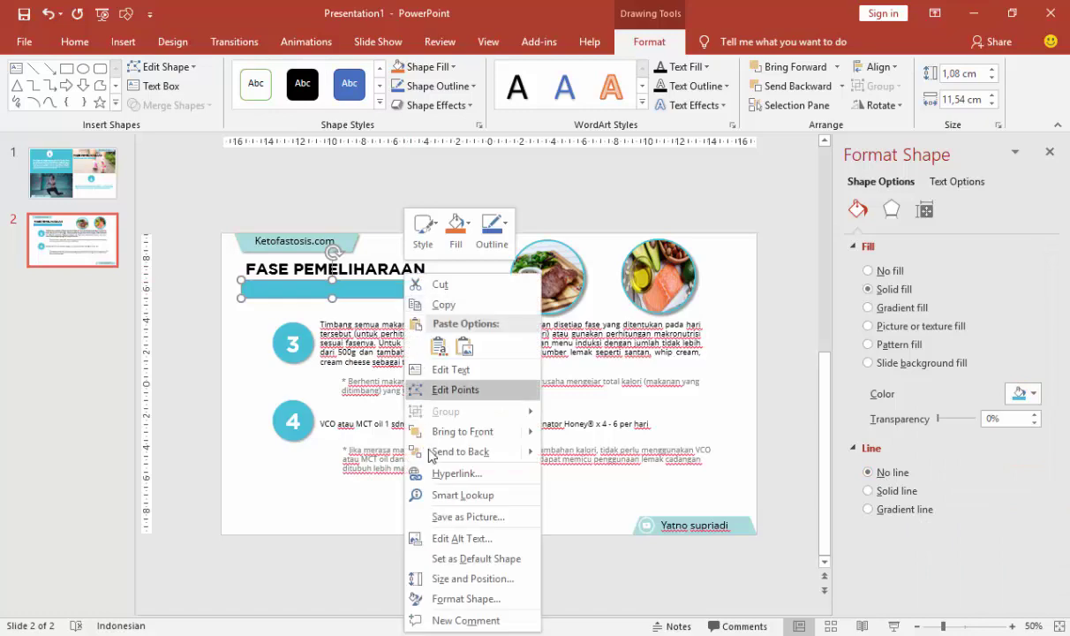
click(430, 342)
- Make the subtitle text white at 20 pt
click(325, 288)
scroll(325, 288, up, 1)
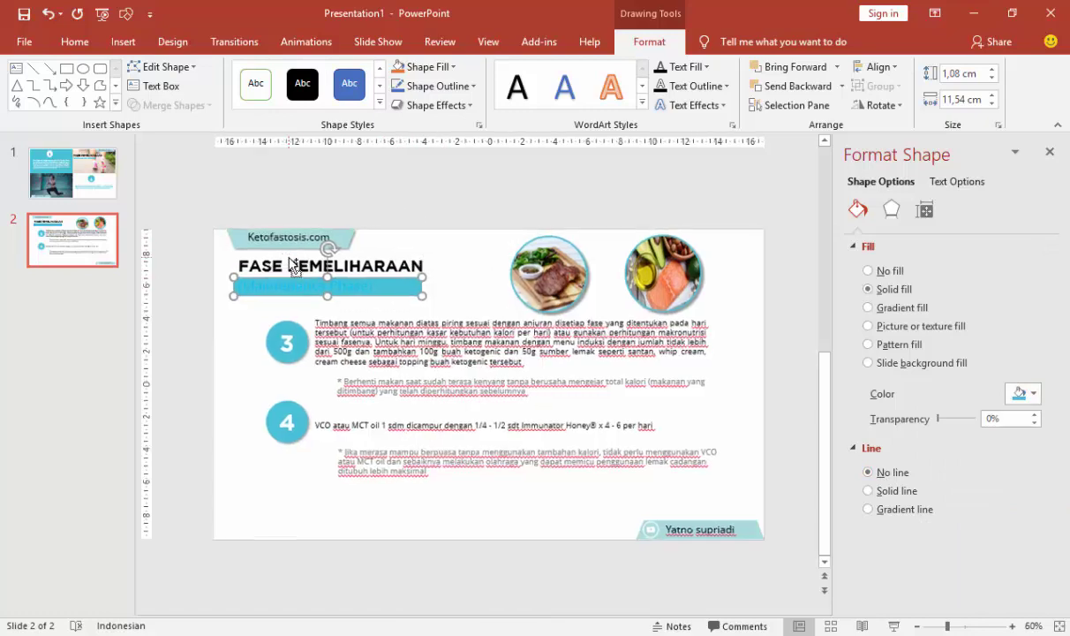
scroll(325, 289, up, 1)
click(335, 236)
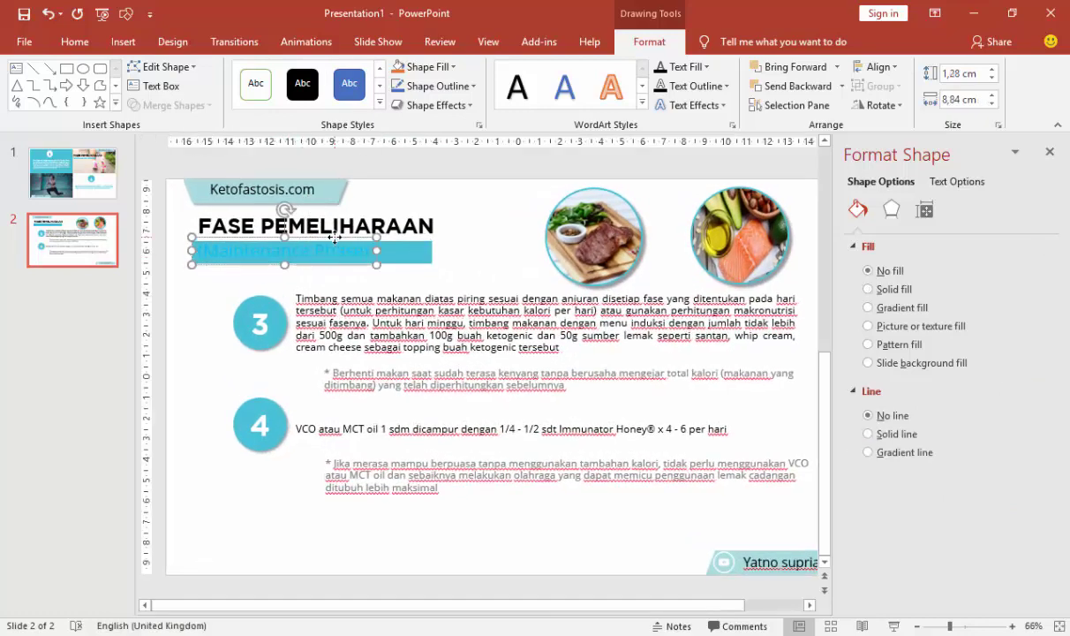
click(76, 42)
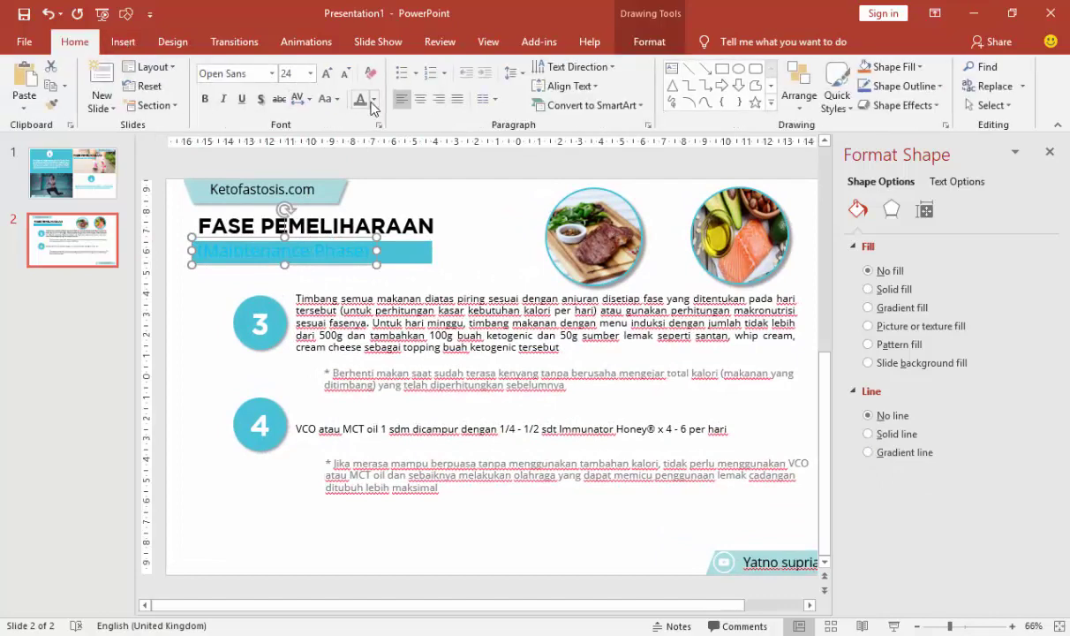
click(374, 99)
click(360, 137)
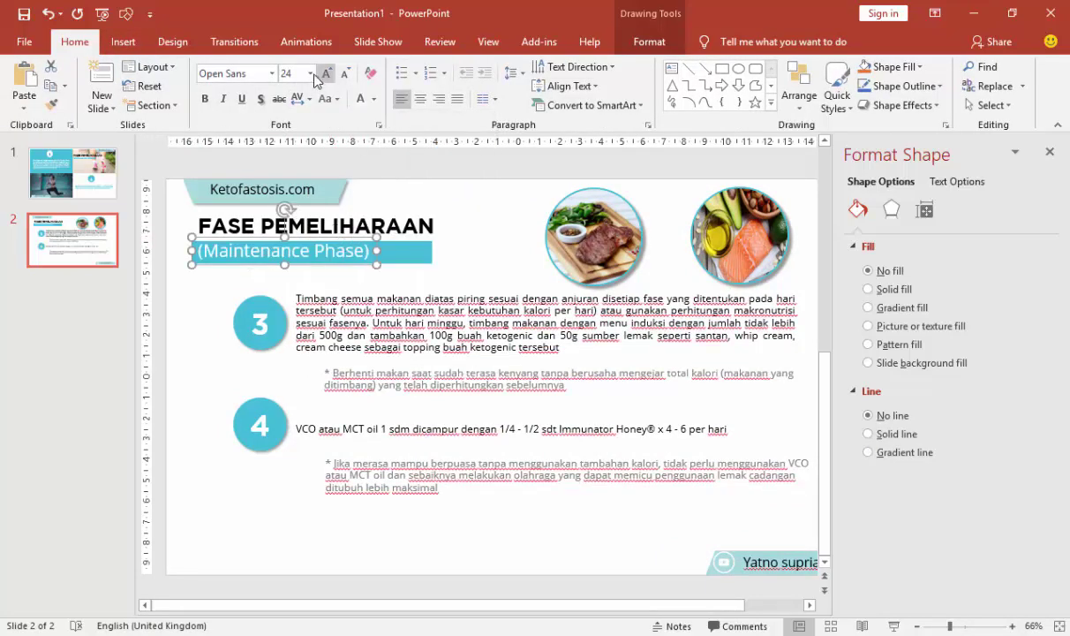
click(310, 74)
click(289, 235)
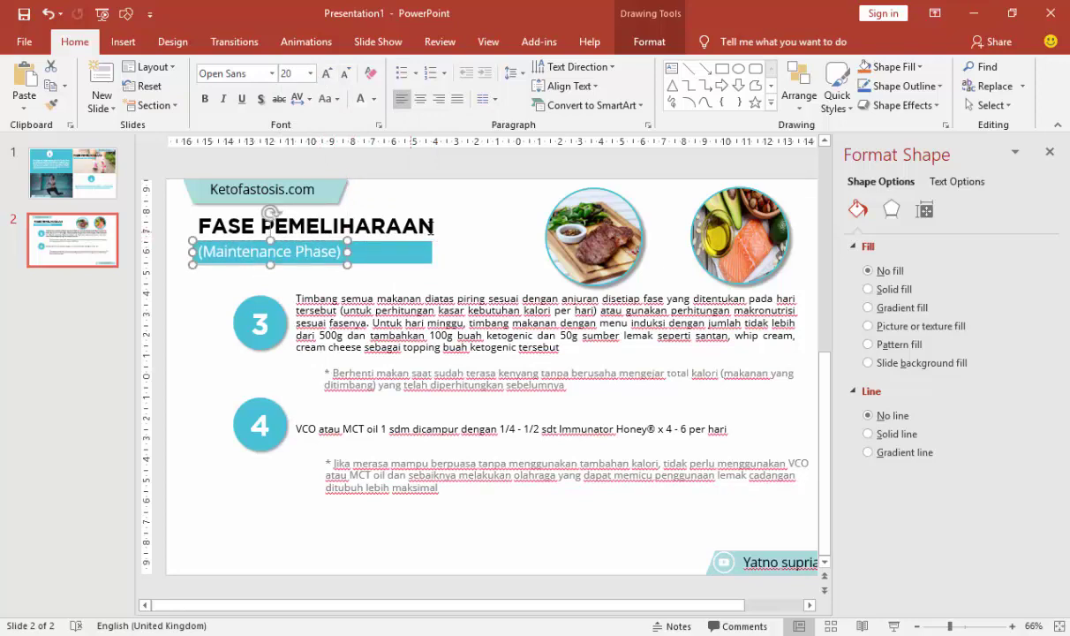
click(471, 226)
scroll(482, 232, down, 2)
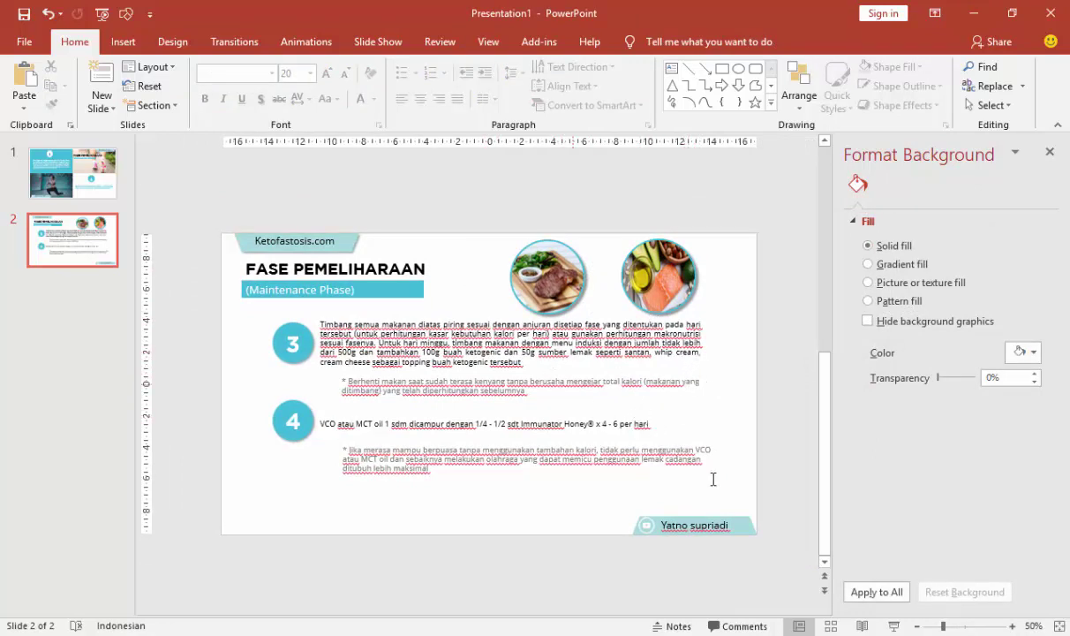
key(shift+F5)
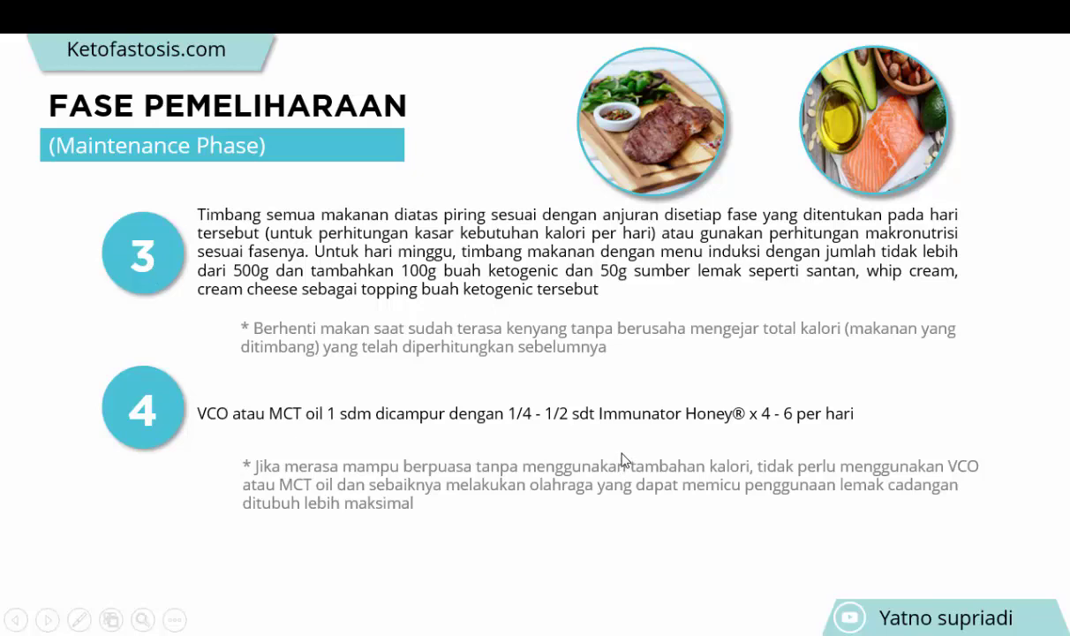
key(Escape)
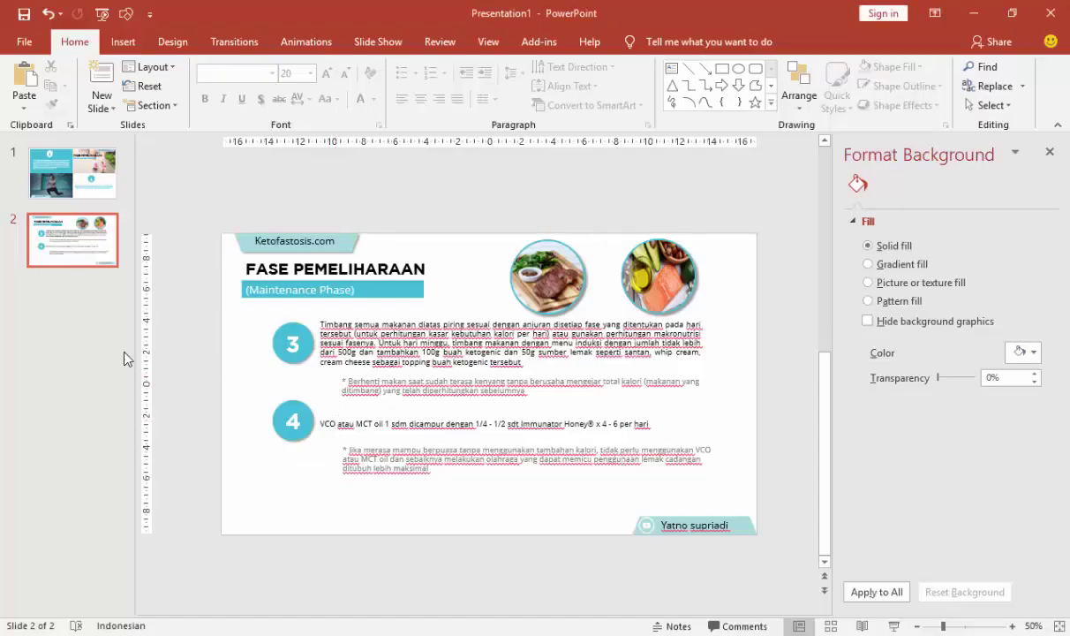
- Add a new slide 3, remove its title and content placeholders, and fill the background with the food photo
right_click(84, 287)
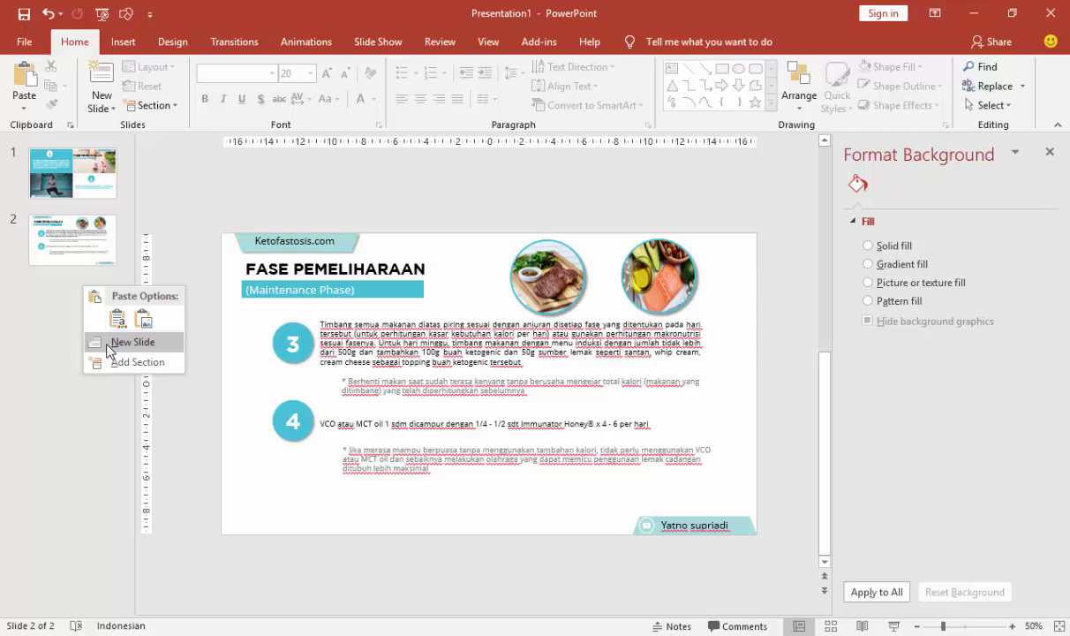
click(133, 341)
click(515, 249)
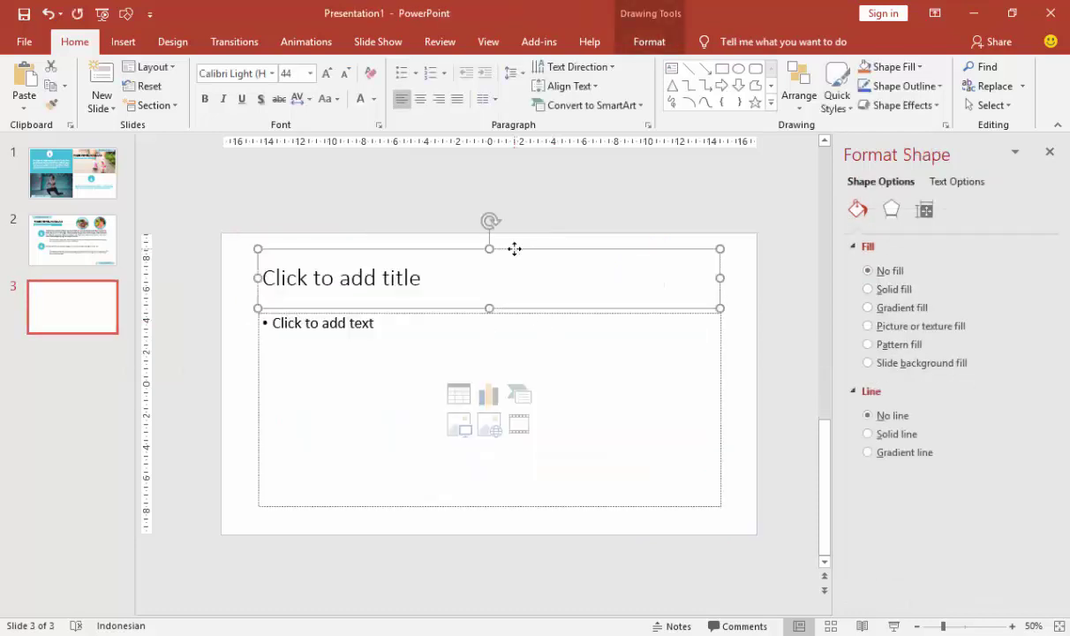
key(Delete)
click(547, 314)
key(Delete)
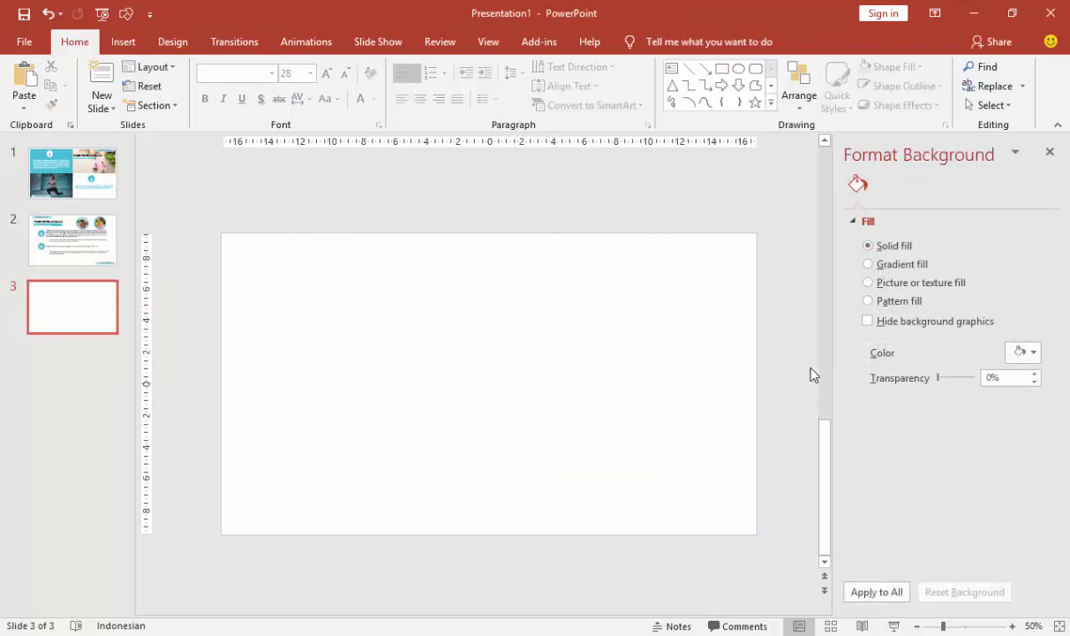
click(895, 283)
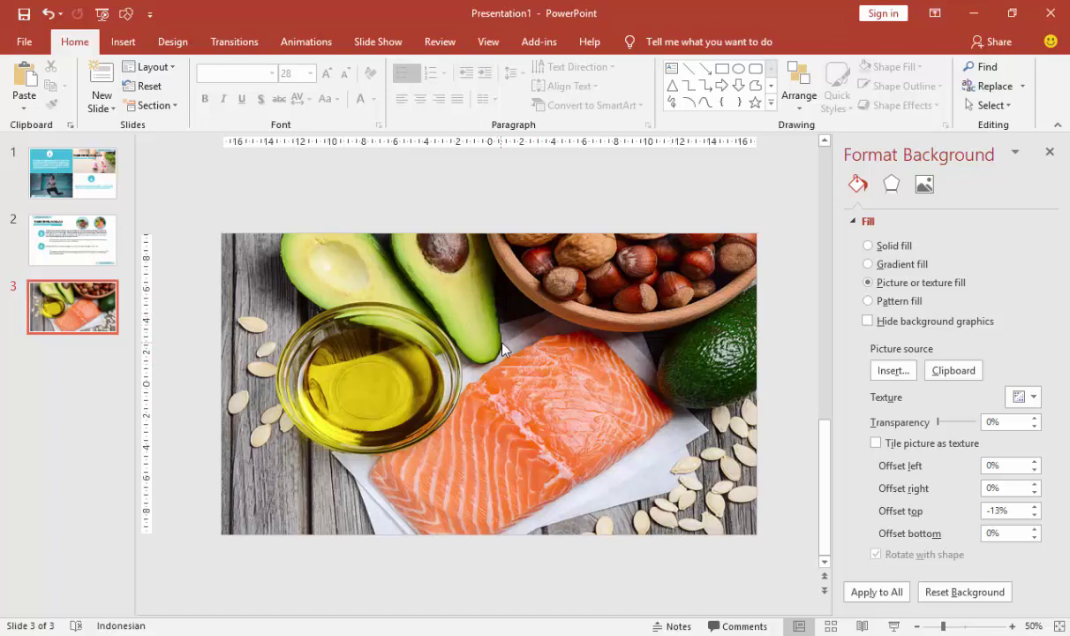
- Cover the slide with a white, outline-free rectangle at 16% transparency to fade the photo
click(123, 41)
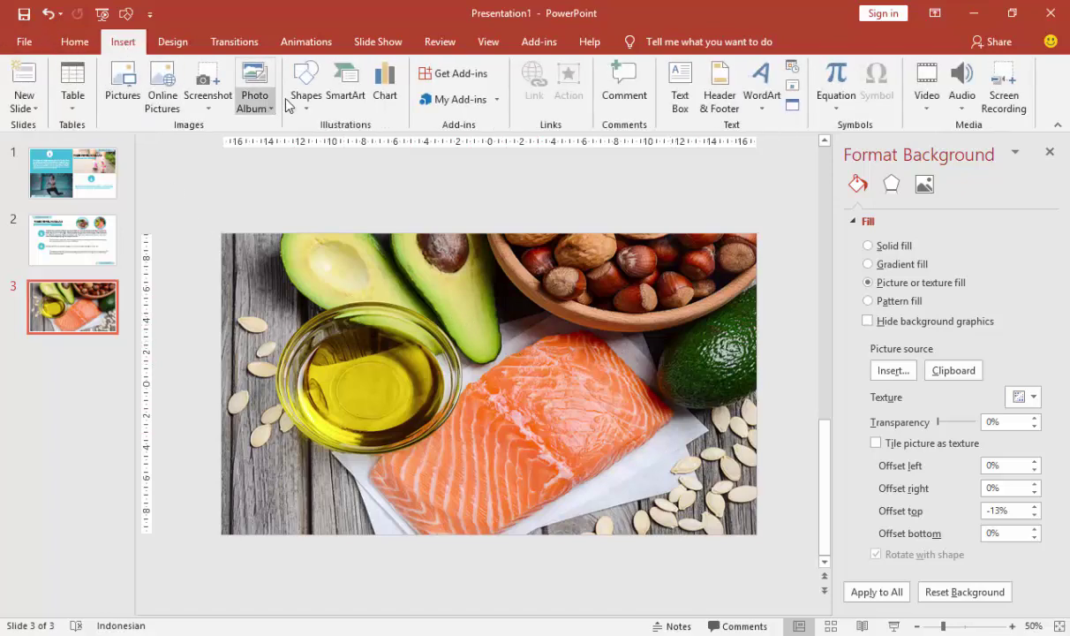
click(304, 84)
click(358, 146)
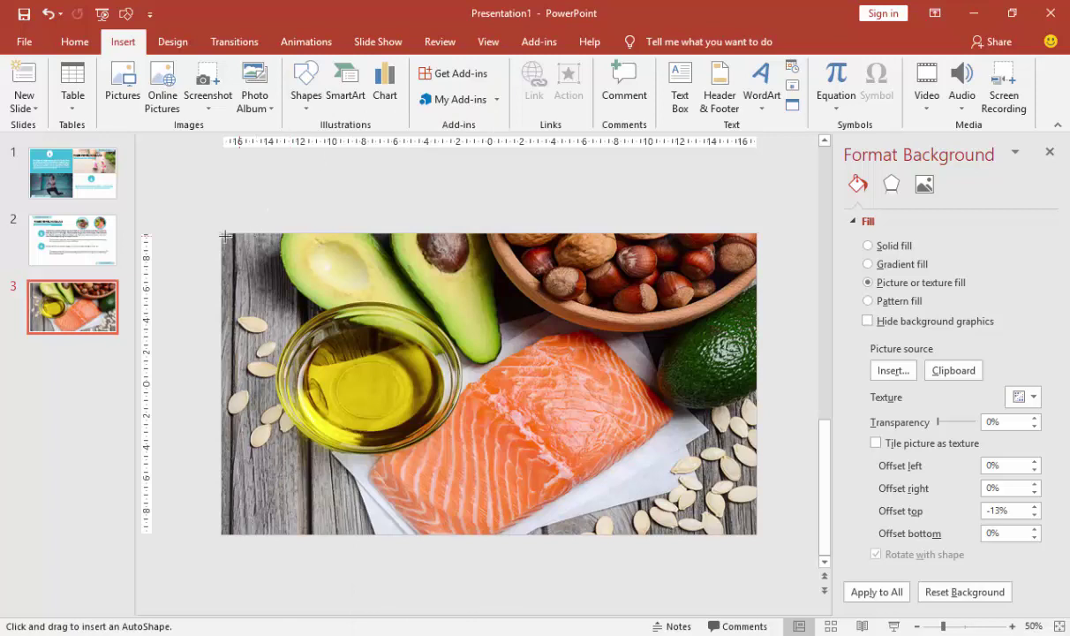
drag(221, 234, 757, 534)
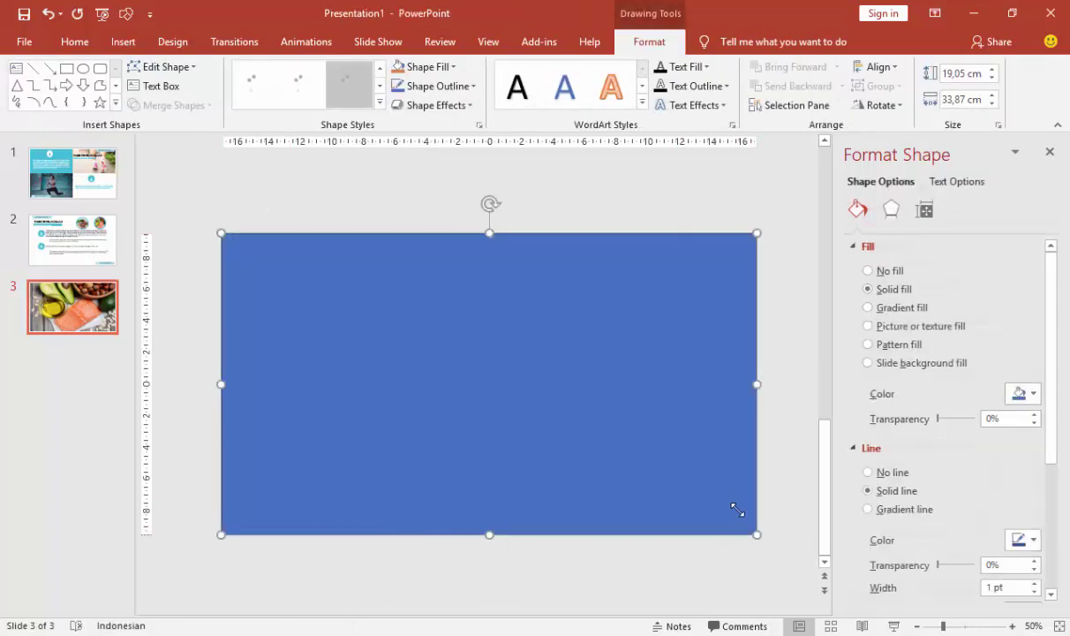
click(869, 472)
click(1017, 394)
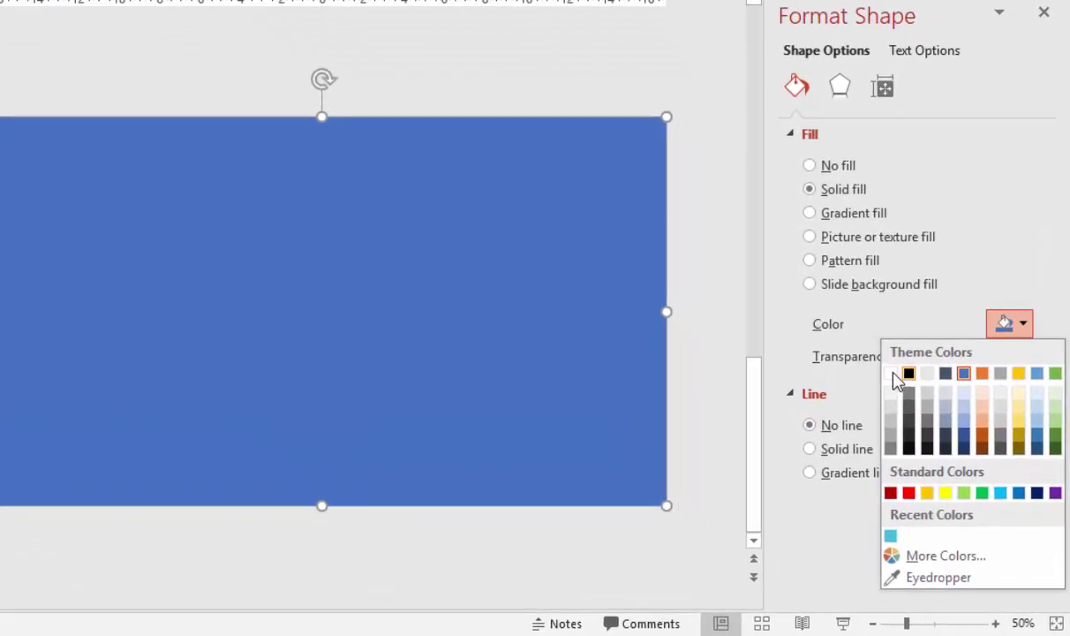
click(893, 375)
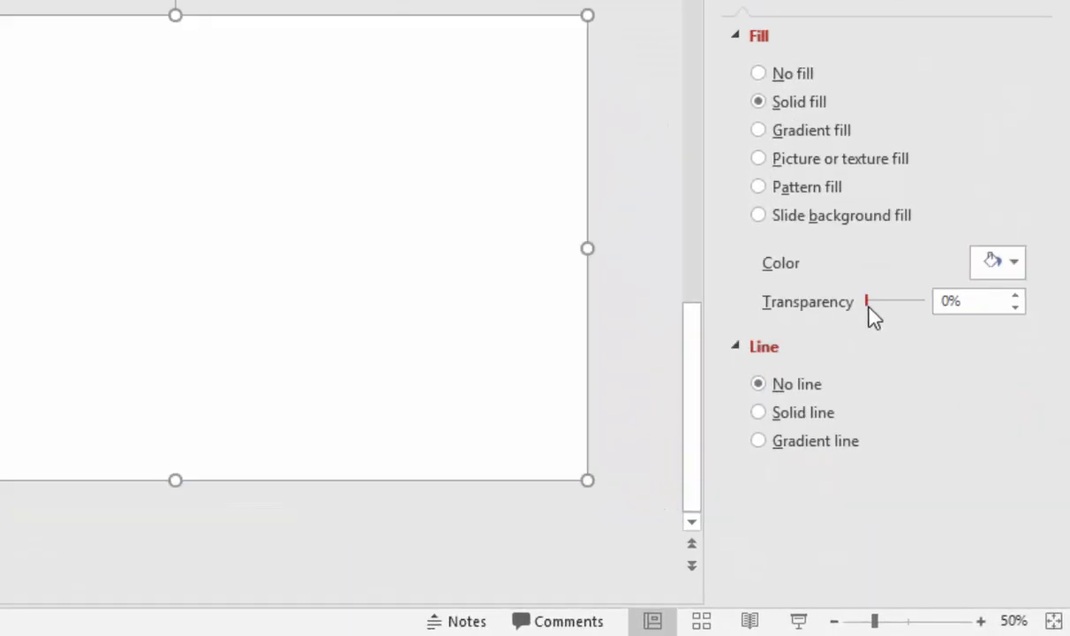
drag(868, 302, 883, 311)
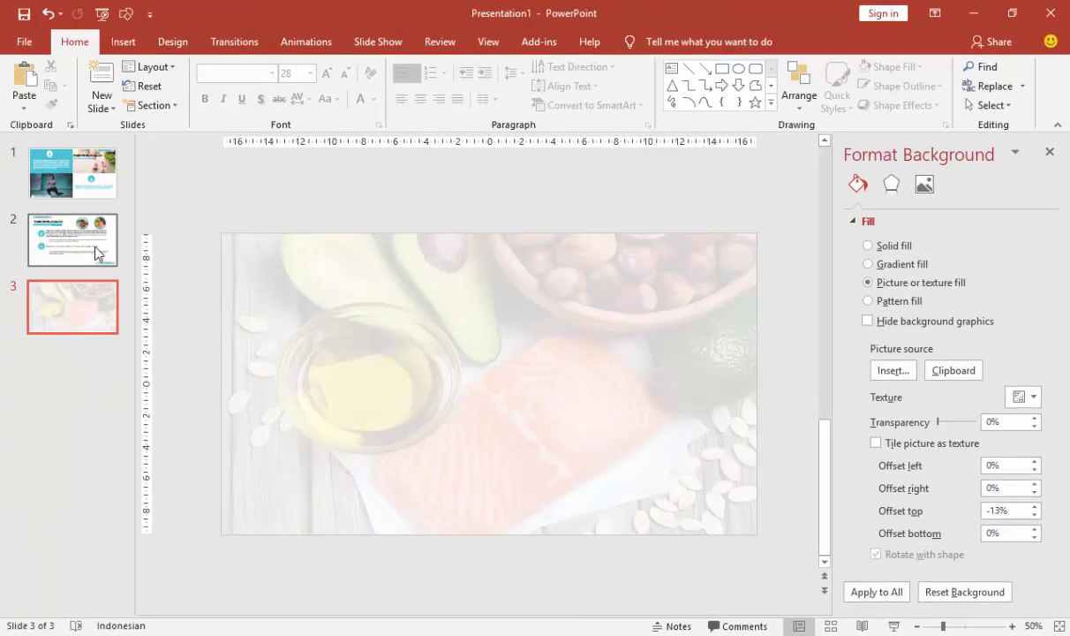
- Copy the Ketofastosis.com banner and author footer banner from slide 2 onto slide 3
click(88, 245)
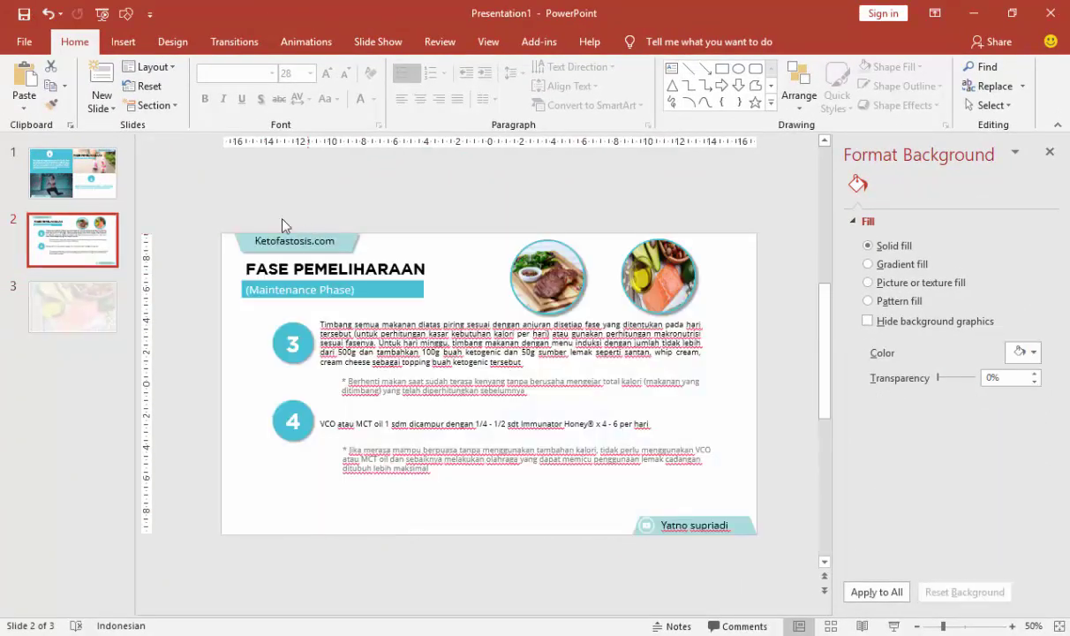
click(292, 232)
shift+click(674, 535)
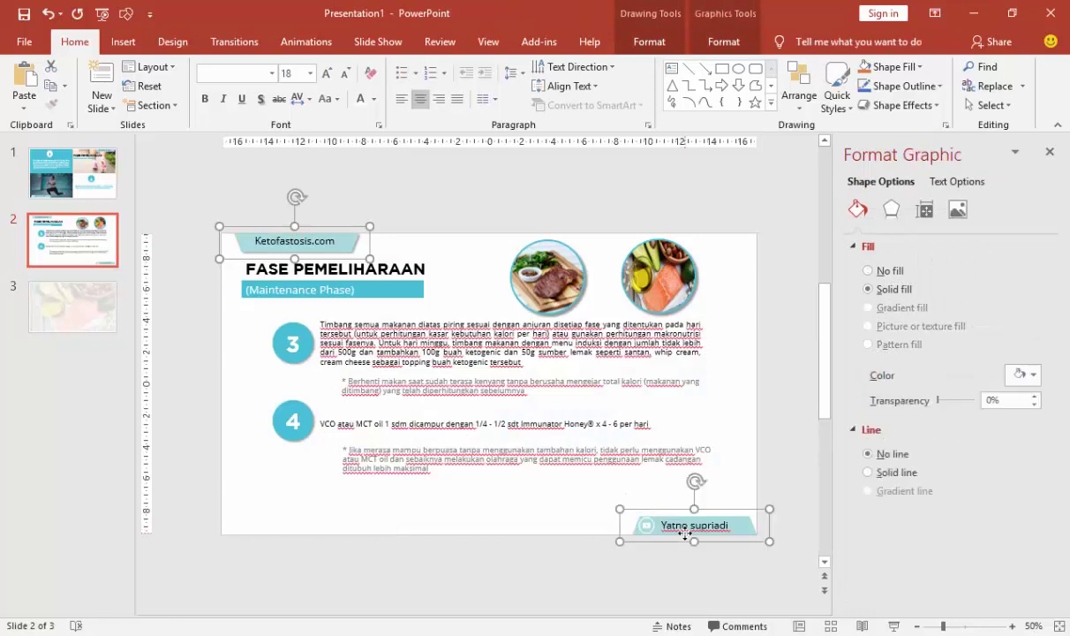
key(ctrl+c)
click(76, 309)
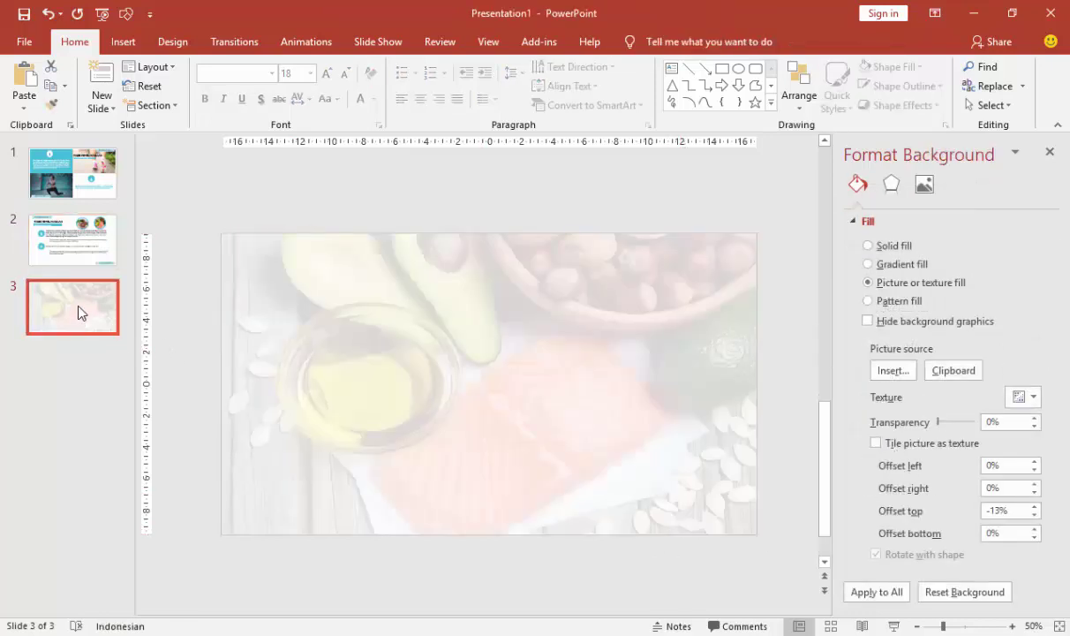
key(ctrl+v)
- Paste slide 2's FASE PEMELIHARAAN title and teal (Maintenance Phase) bar onto slide 3
click(76, 245)
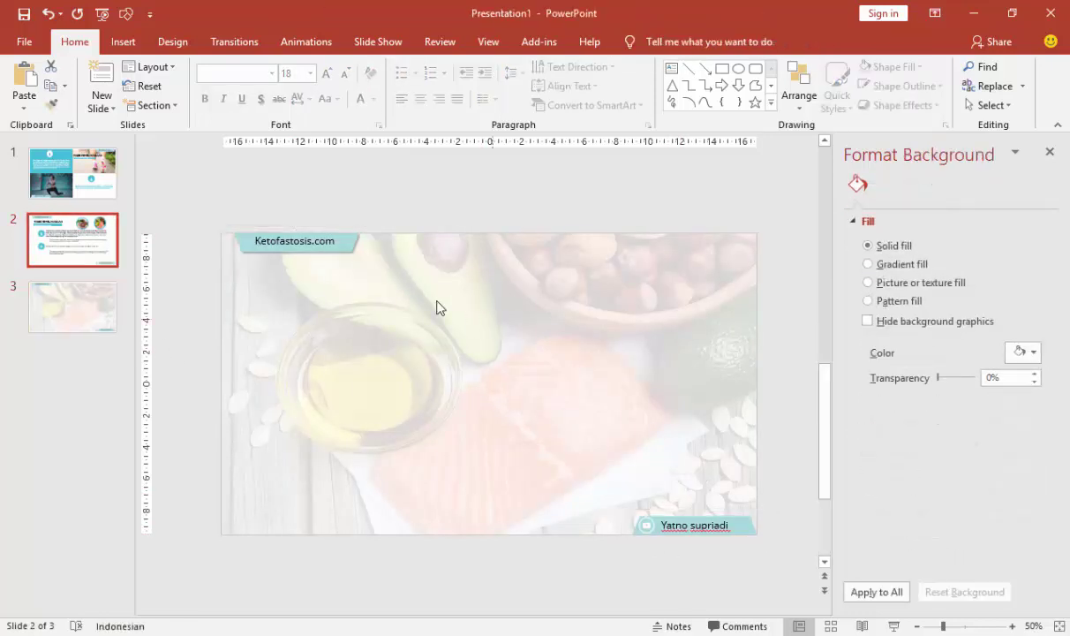
click(400, 296)
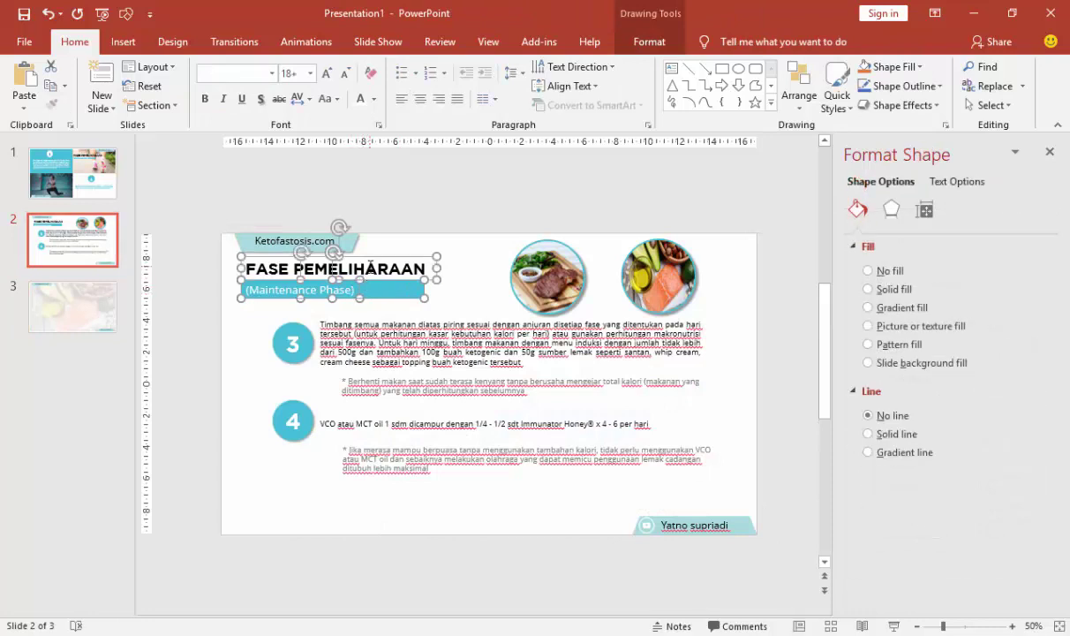
click(62, 296)
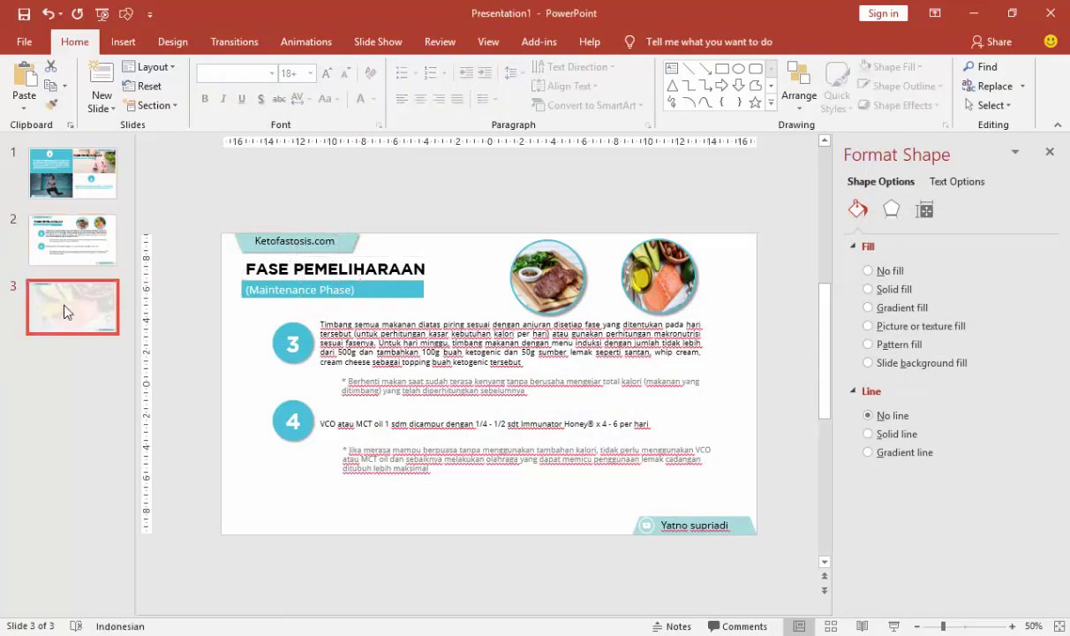
key(ctrl+v)
click(467, 199)
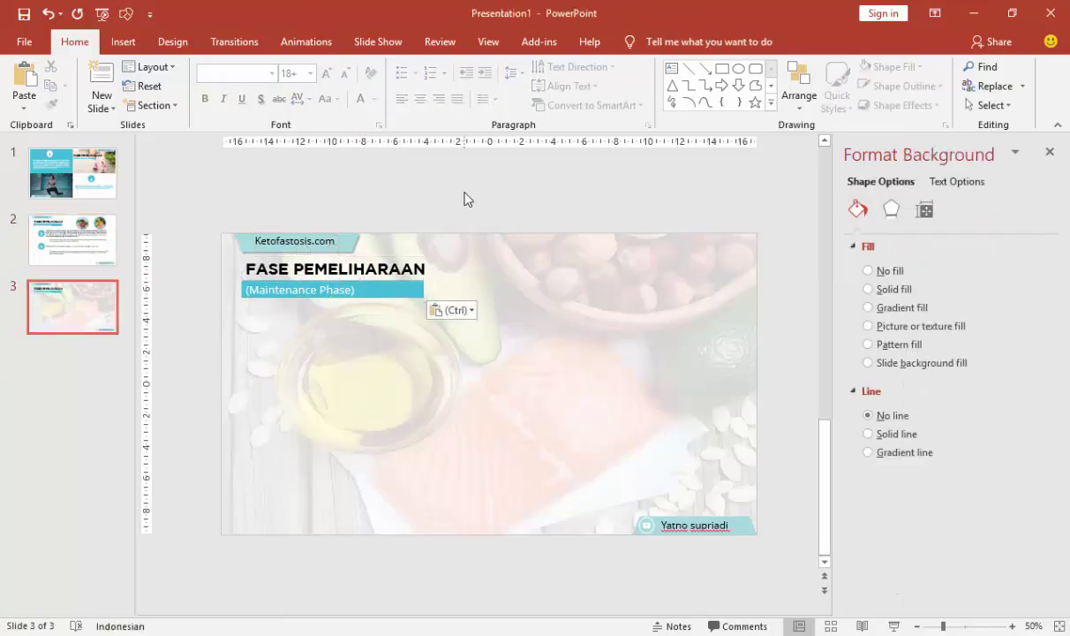
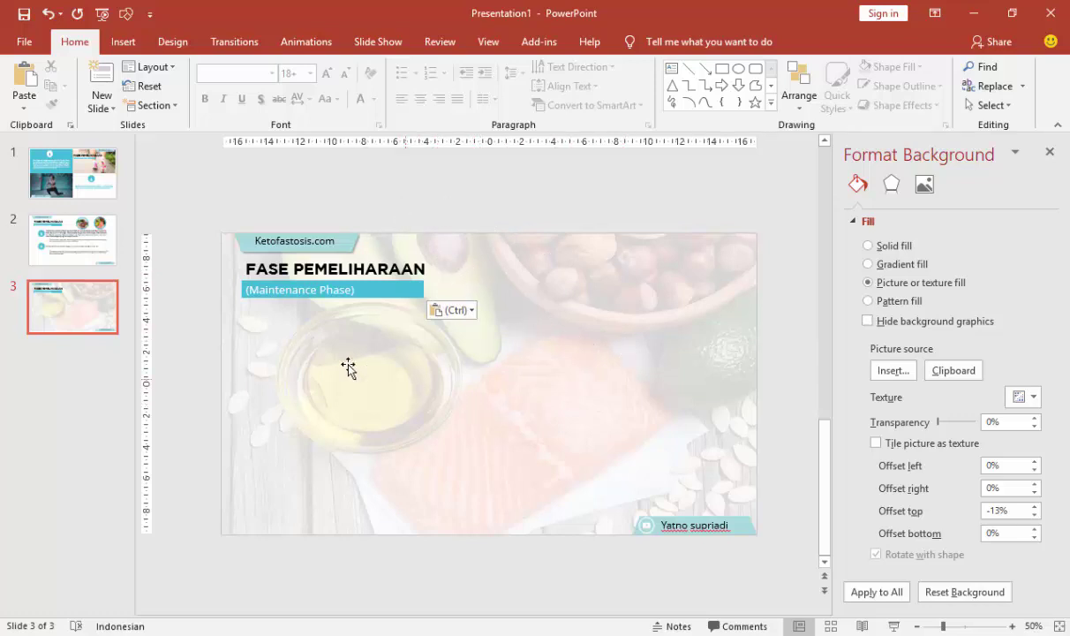
- Draw a rectangle below slide 3's title, resize it, and place an equal copy beside it
click(123, 41)
click(306, 88)
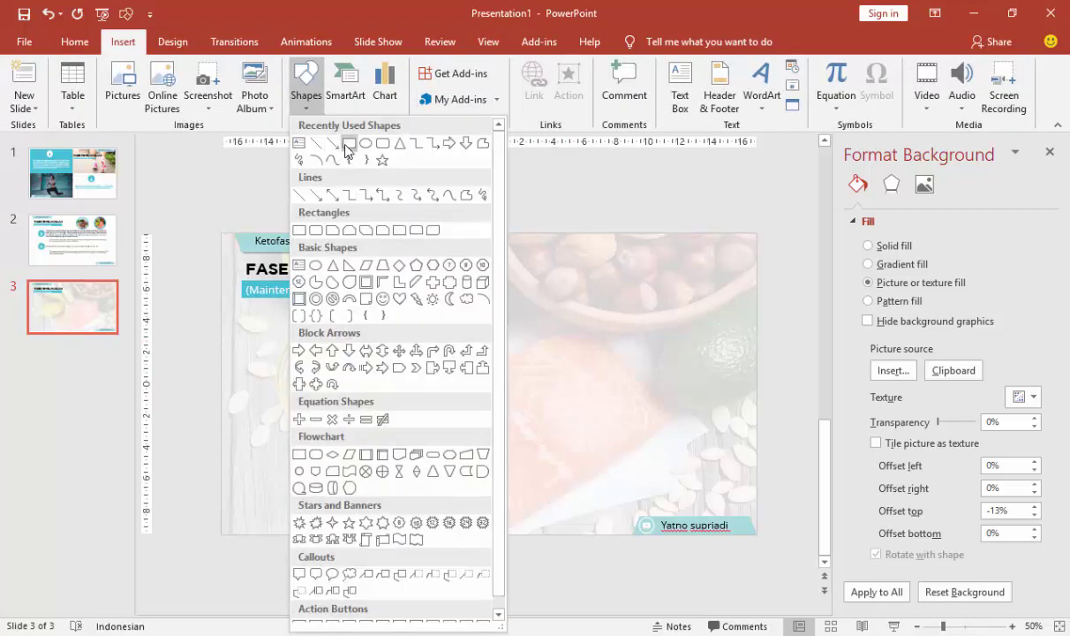
click(348, 143)
drag(263, 324, 409, 454)
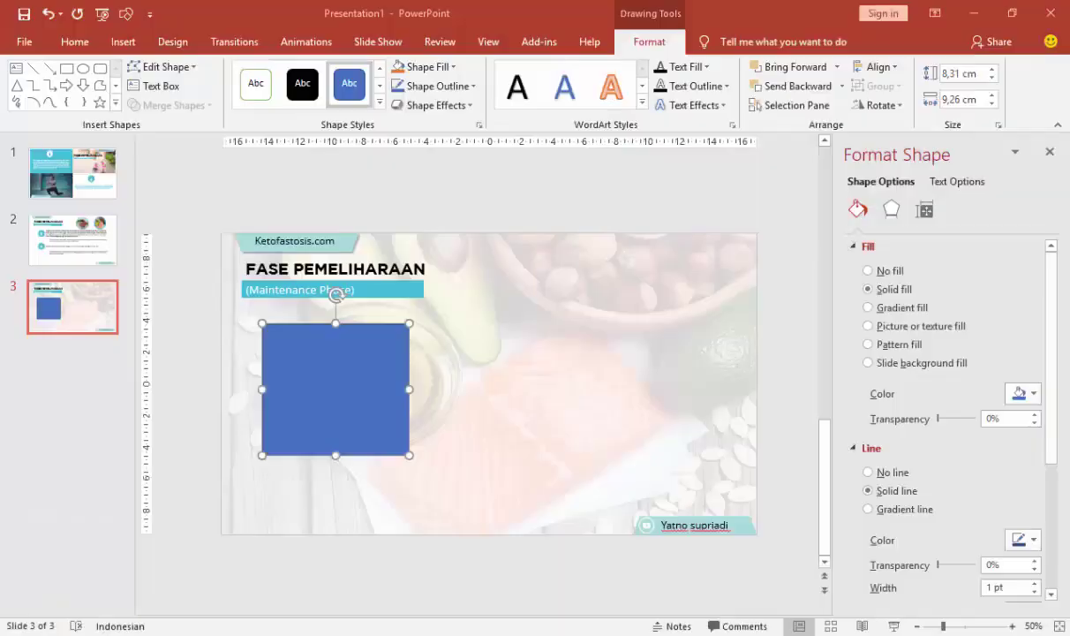
drag(329, 377, 348, 415)
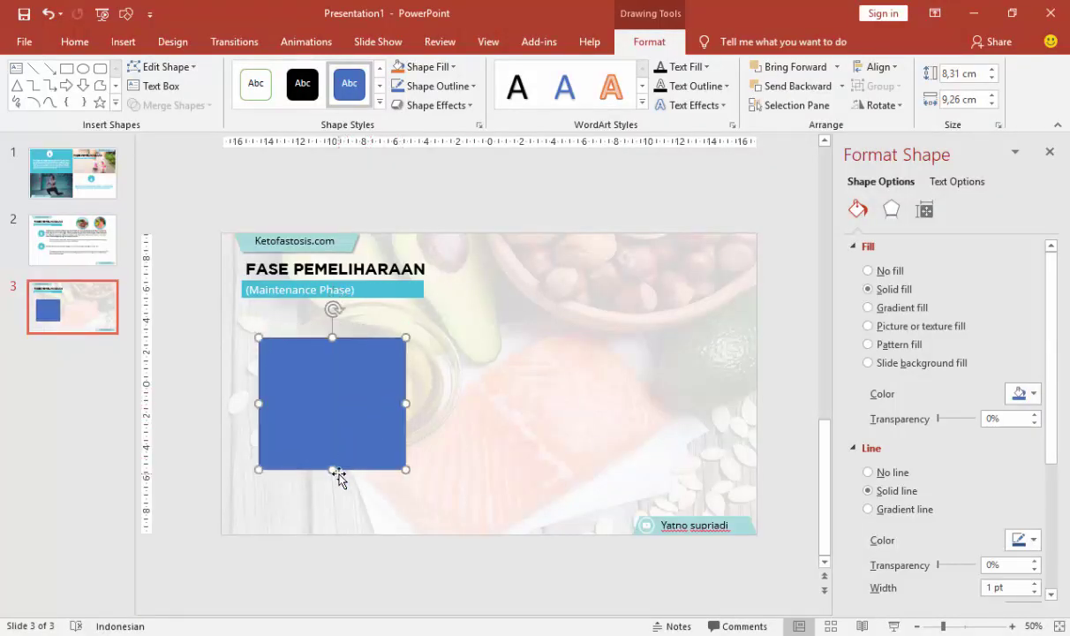
drag(333, 469, 332, 487)
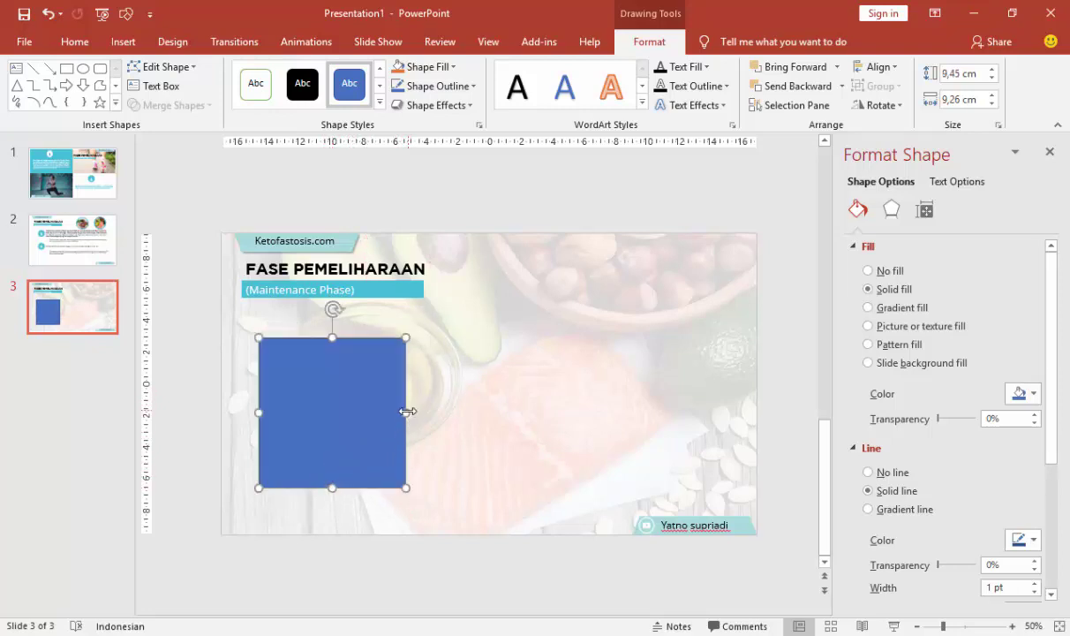
drag(407, 411, 557, 397)
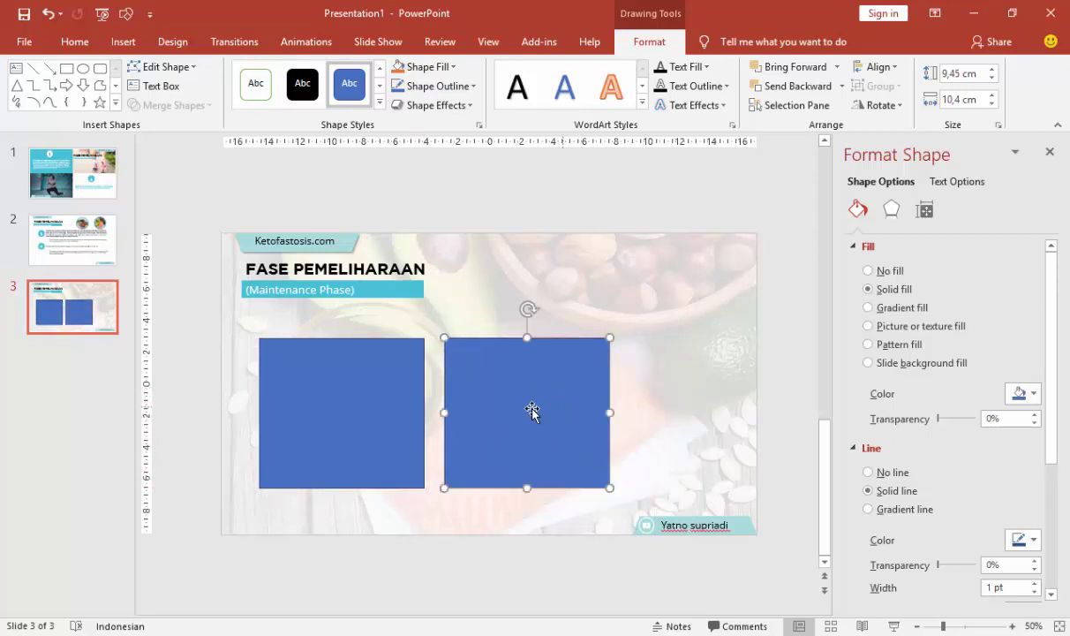
shift+click(406, 420)
drag(525, 399, 639, 385)
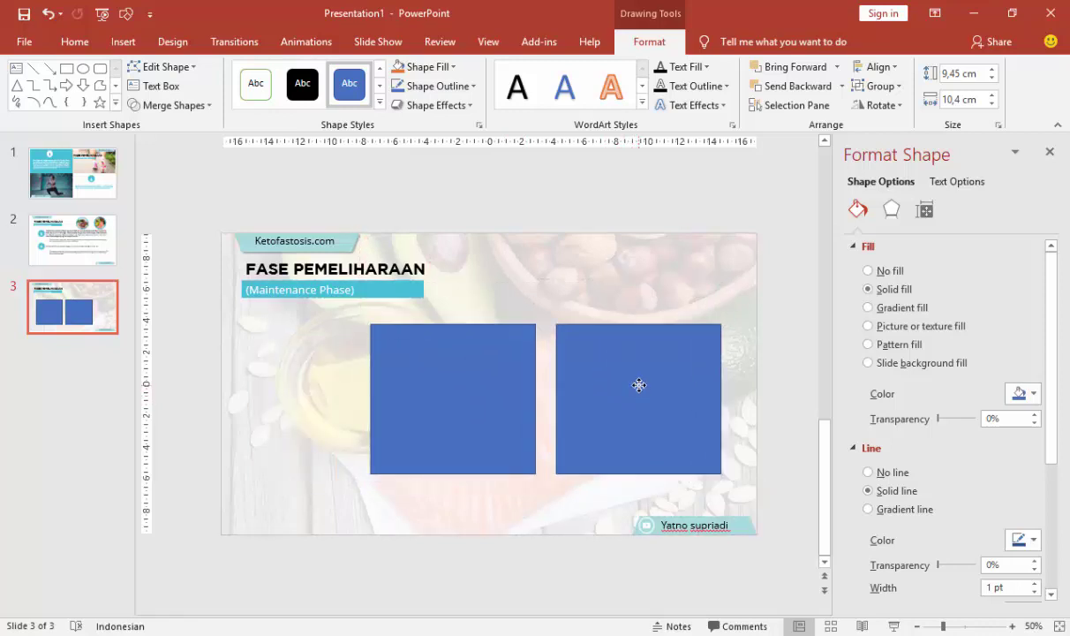
drag(639, 385, 646, 392)
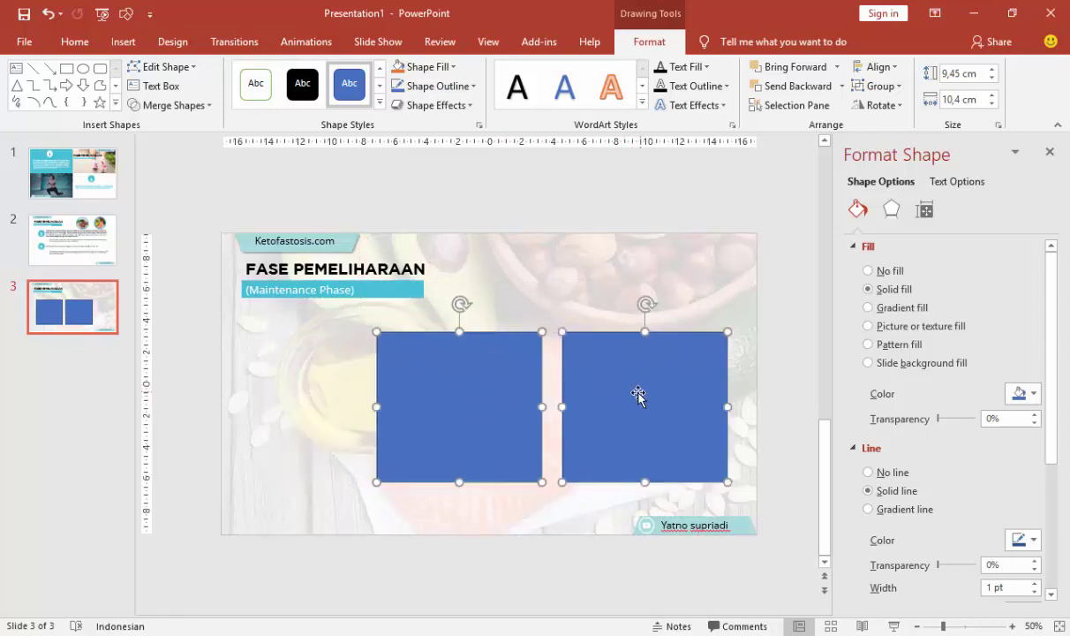
- Remove the outlines from both rectangles, then switch to slide 1
click(810, 387)
click(675, 395)
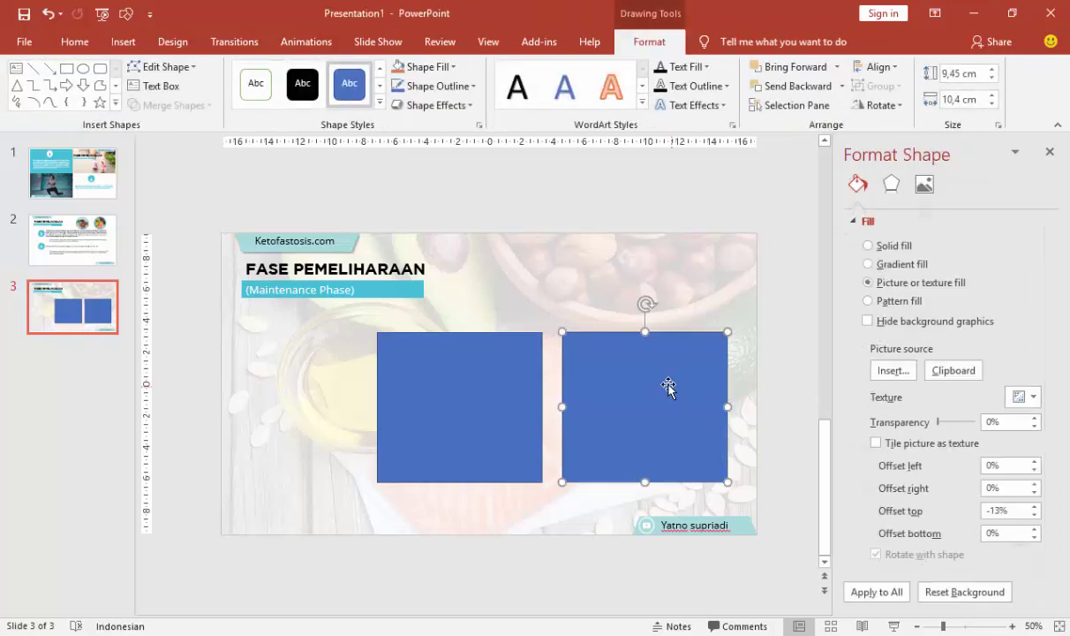
click(885, 474)
click(468, 399)
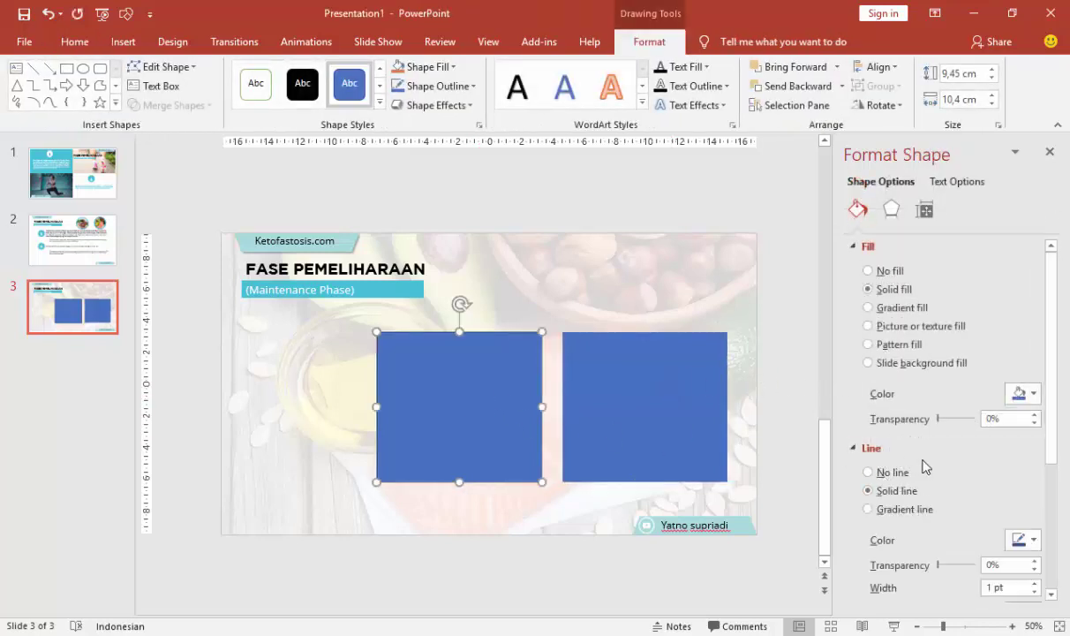
click(890, 474)
click(75, 176)
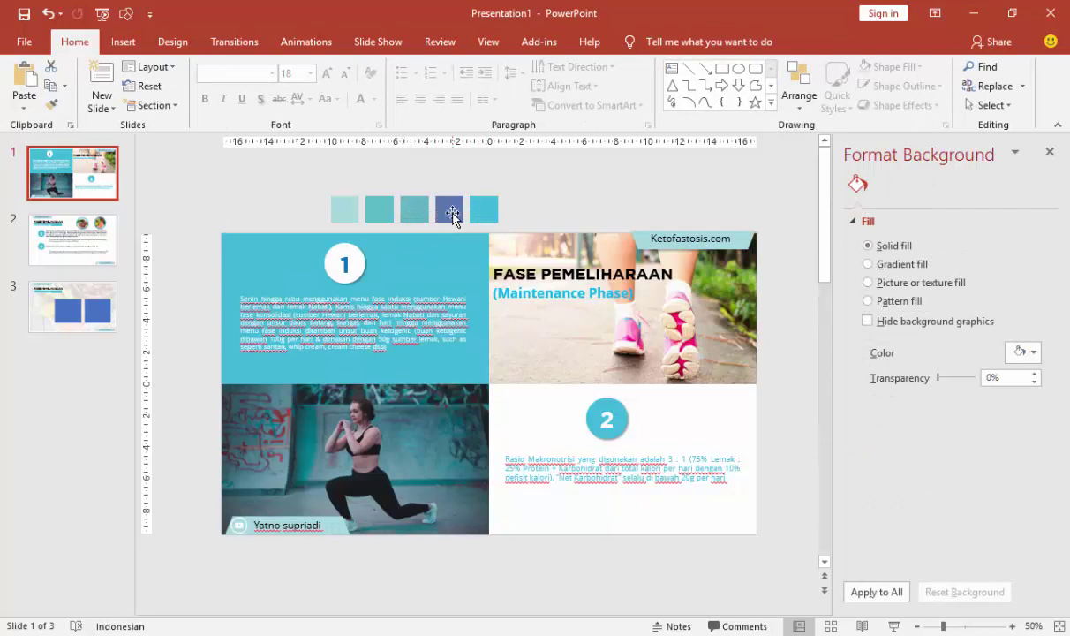
- Bring the teal and dark-blue swatches to slide 3 and eyedrop them into the left and right rectangles
click(452, 213)
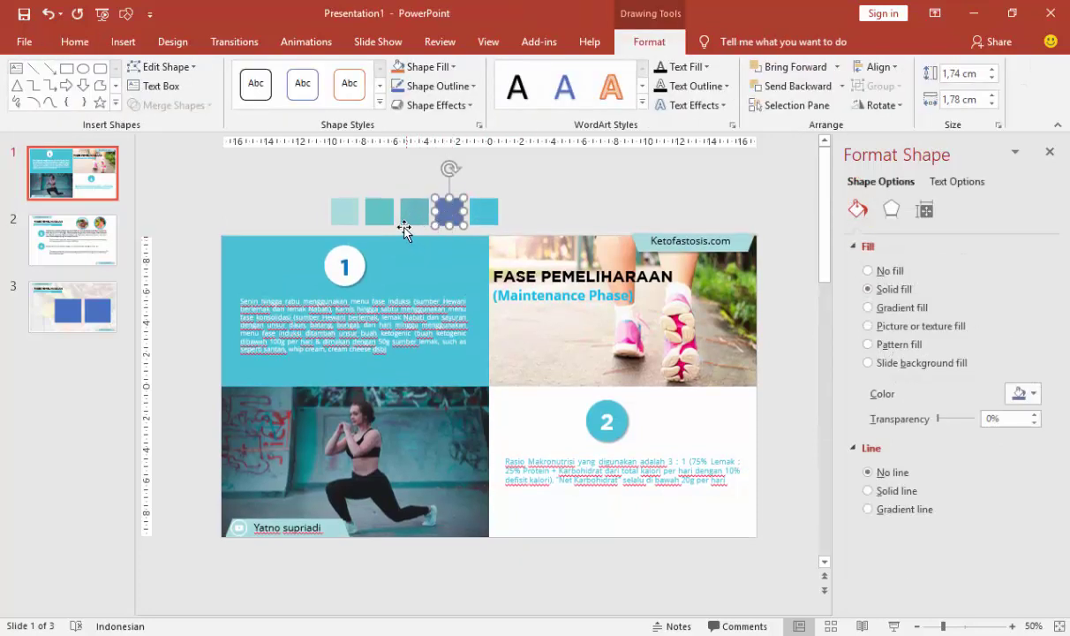
shift+click(379, 211)
click(72, 306)
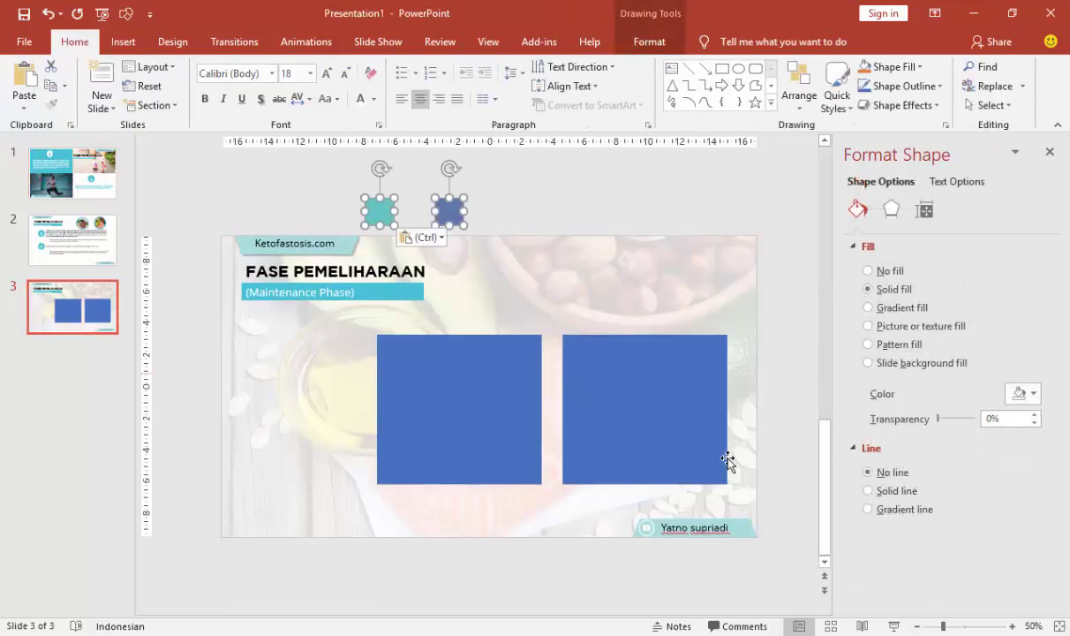
click(700, 425)
click(1024, 393)
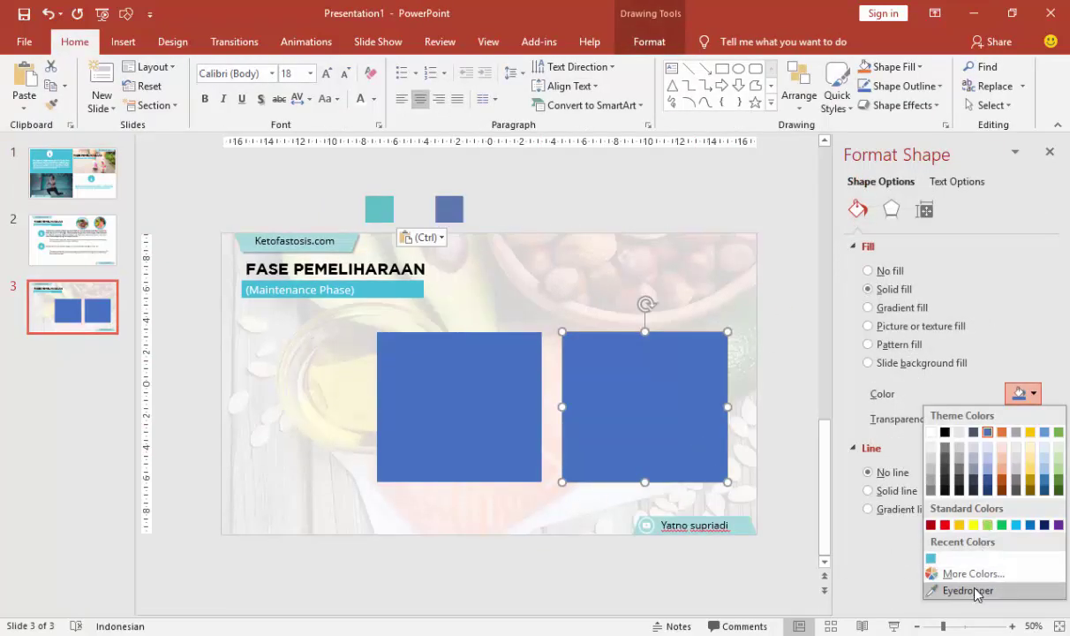
click(968, 590)
click(449, 209)
click(478, 360)
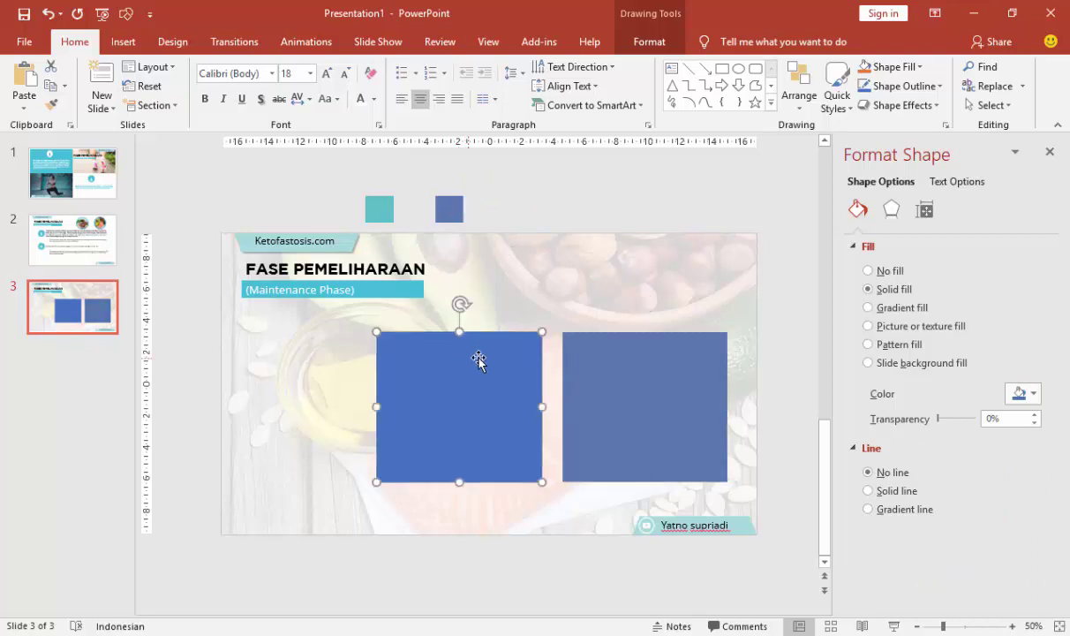
click(1023, 393)
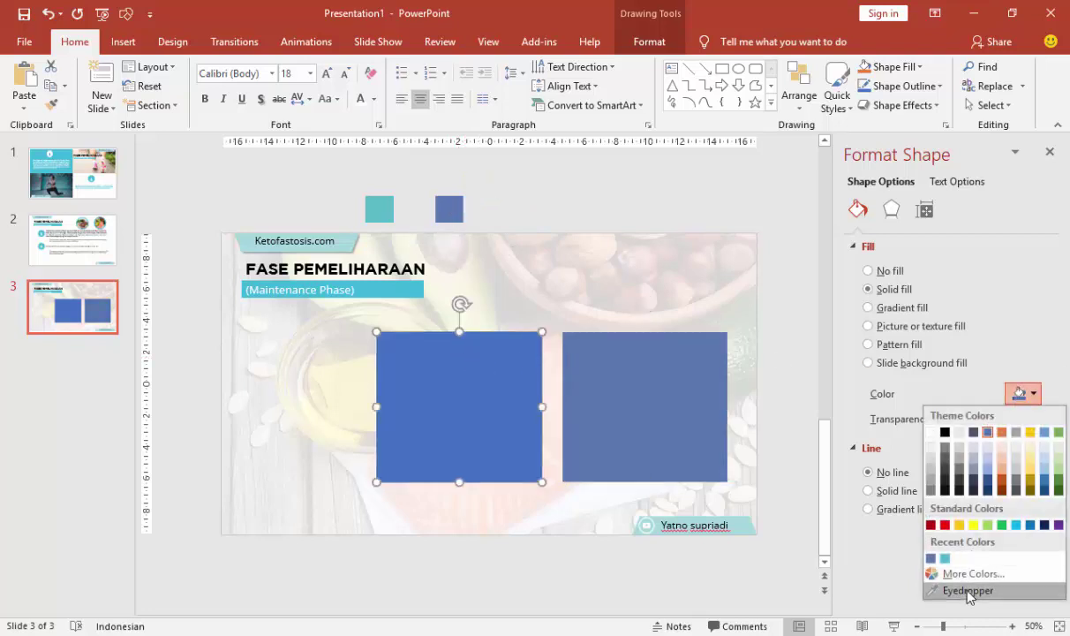
click(910, 589)
click(382, 212)
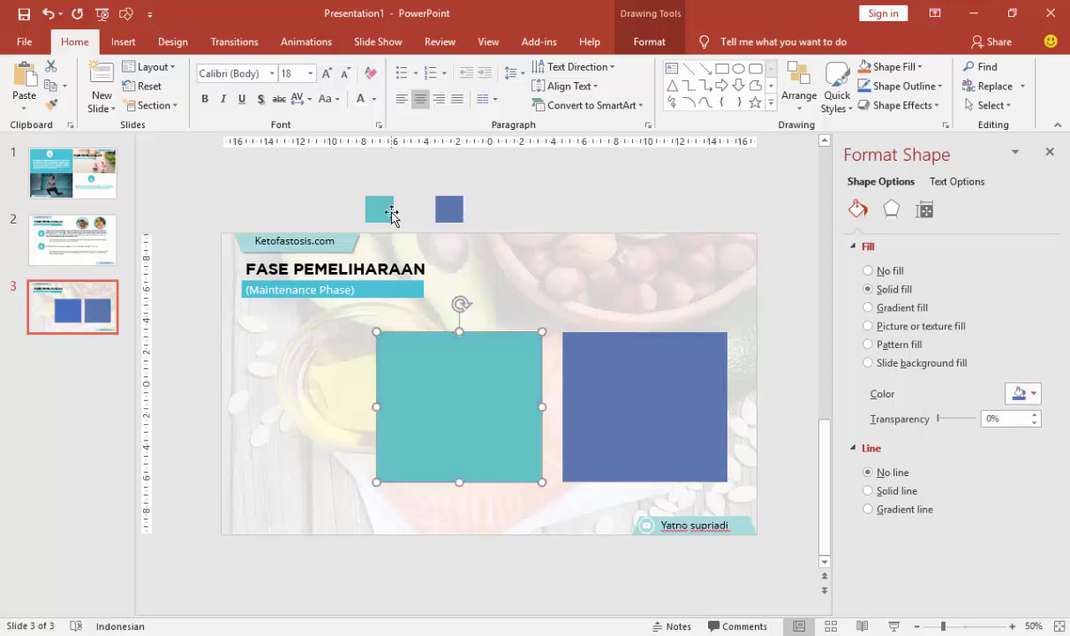
- Give the teal rectangle an outer shadow with 6 pt distance
click(892, 210)
click(880, 247)
click(1019, 275)
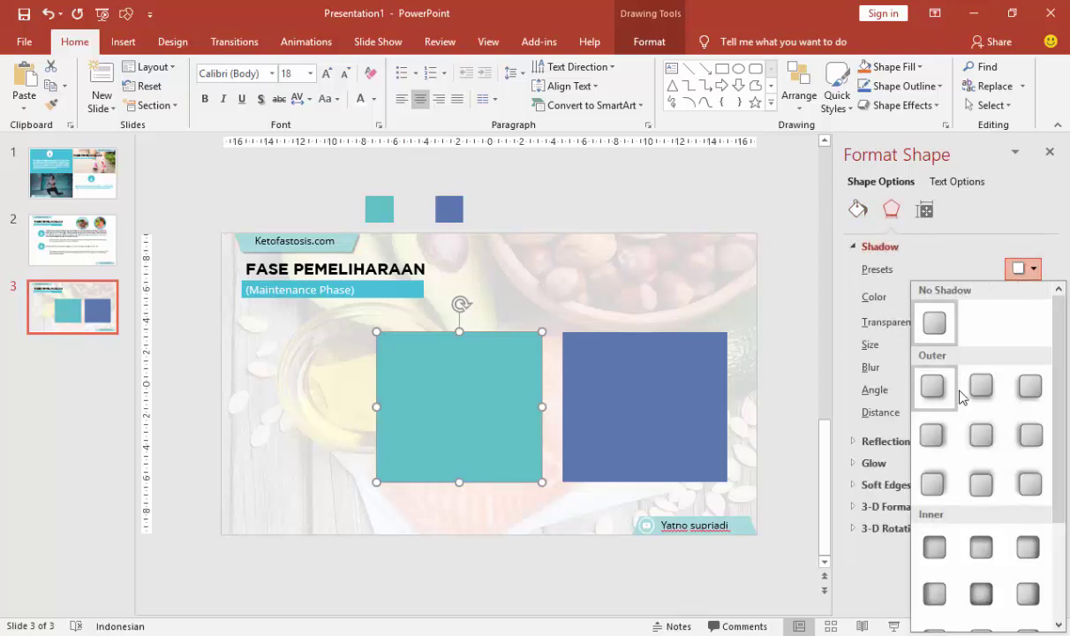
click(987, 444)
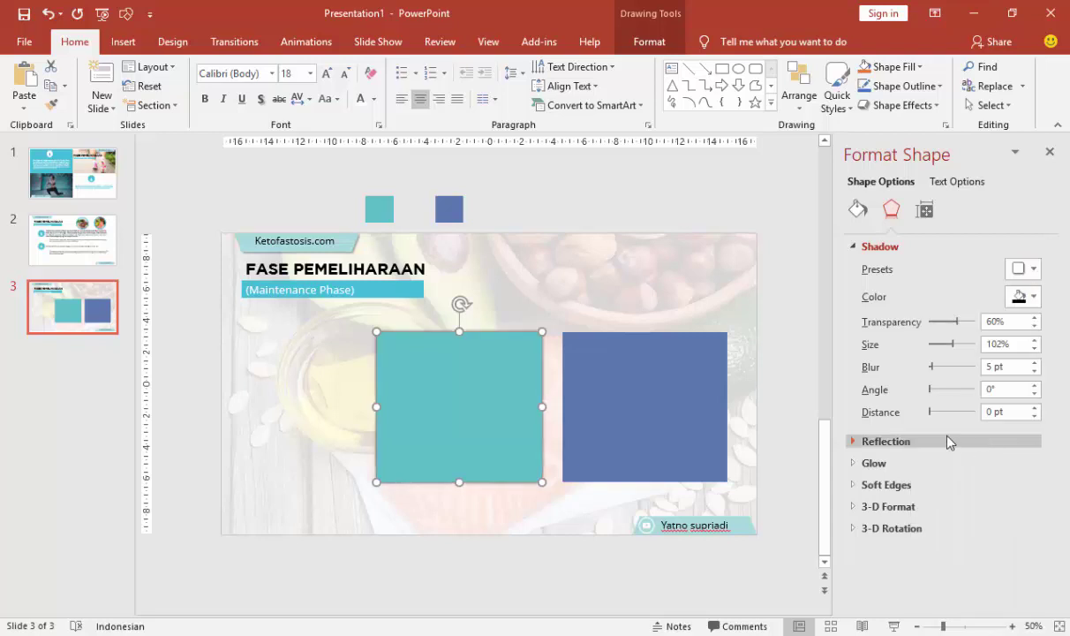
click(1035, 407)
click(1035, 408)
click(1035, 408)
click(1034, 408)
click(1035, 407)
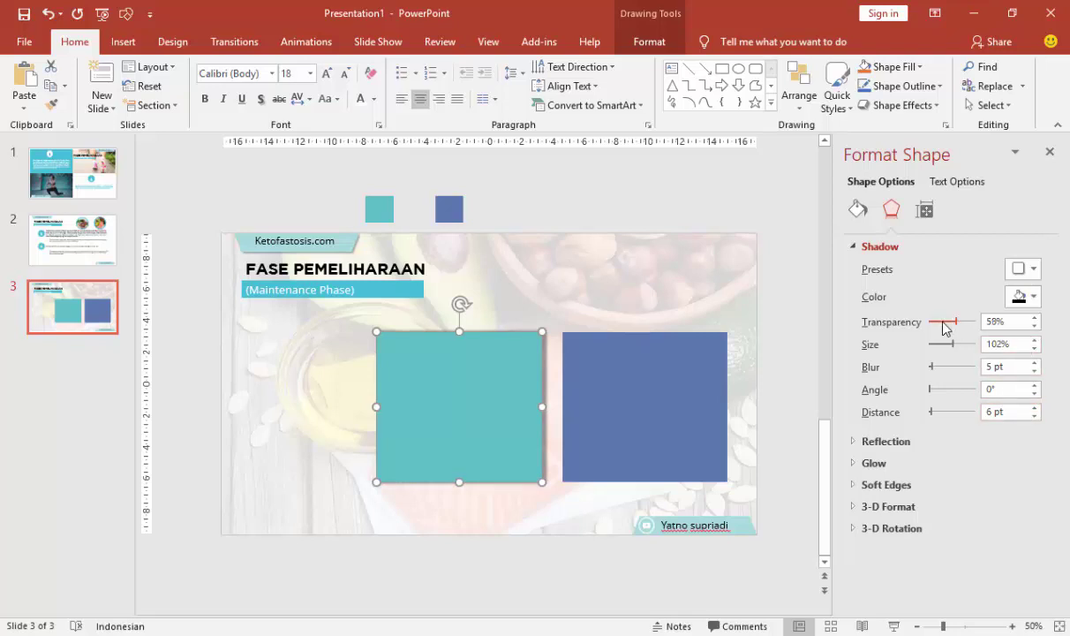
click(730, 208)
- Give the greyish-blue rectangle the same outer shadow at 43% transparency
click(706, 396)
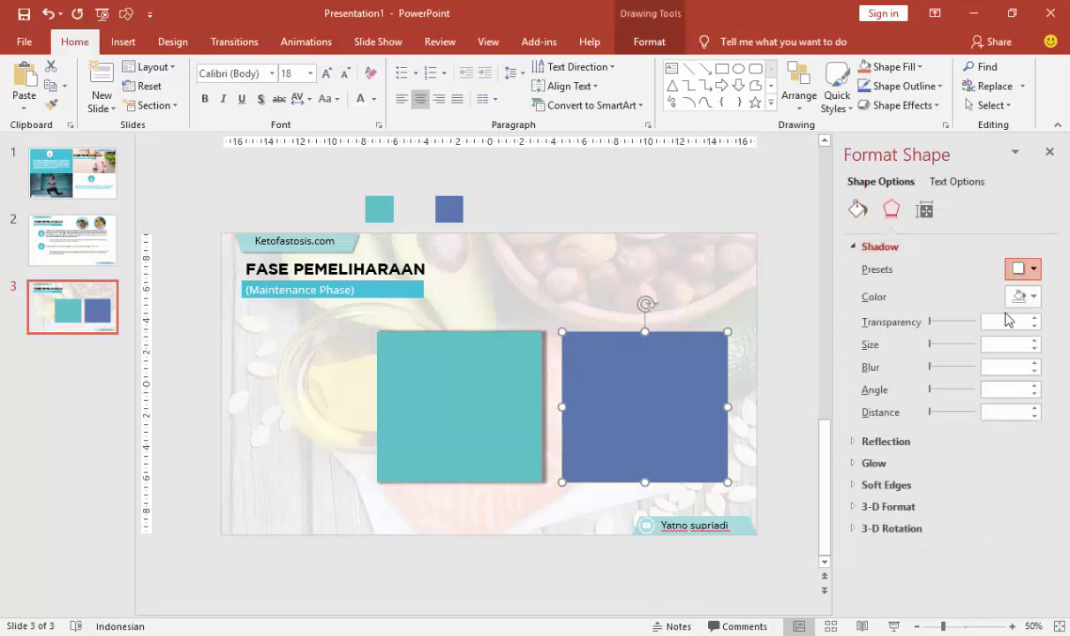
click(1024, 268)
click(975, 431)
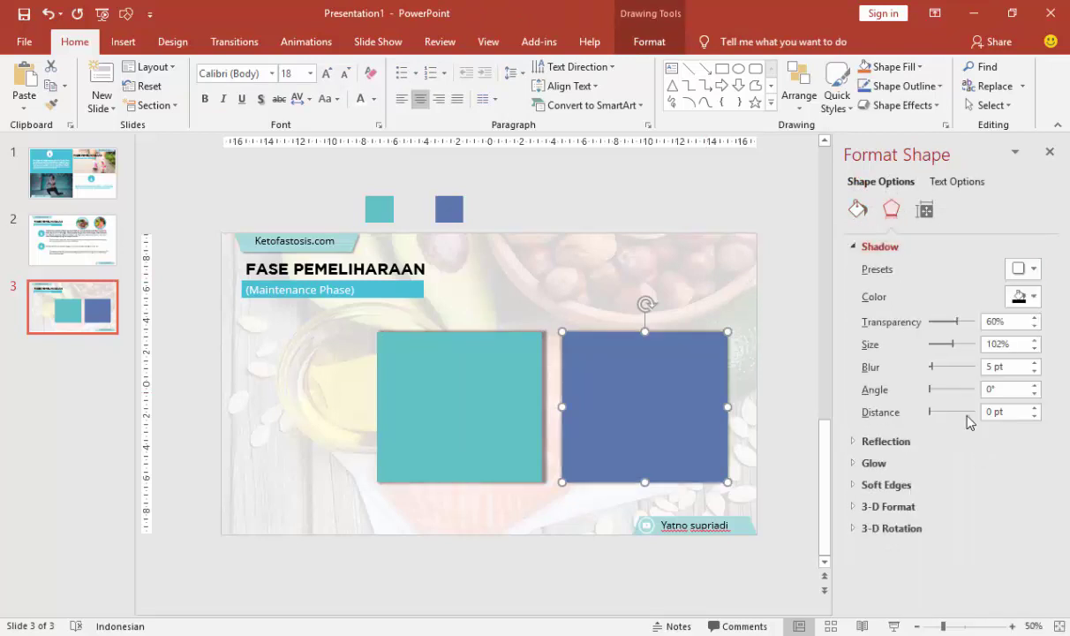
click(1035, 408)
click(858, 209)
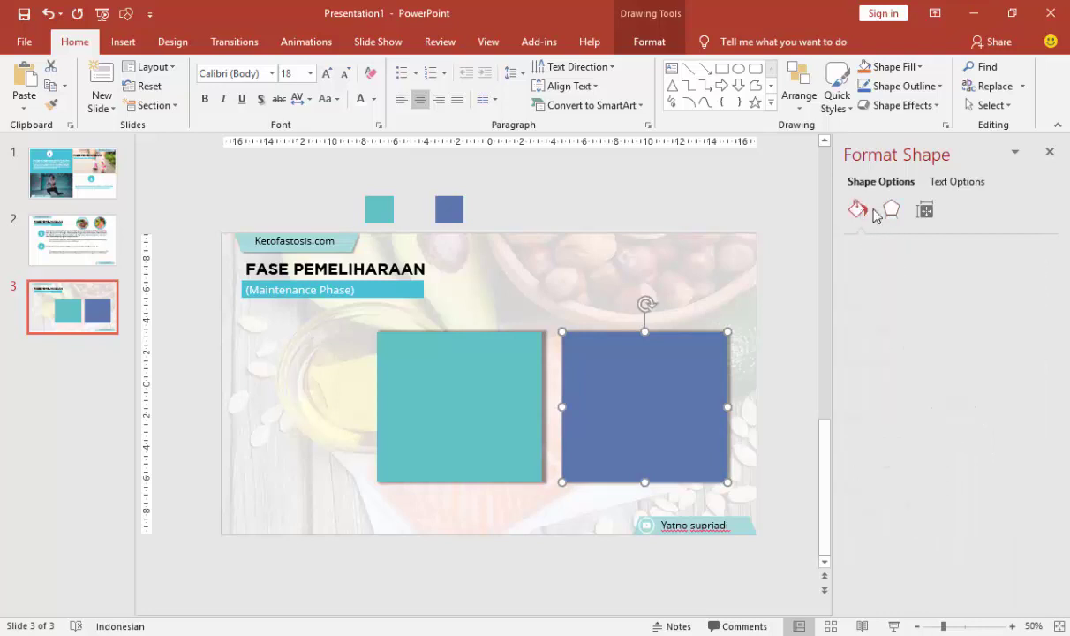
click(892, 212)
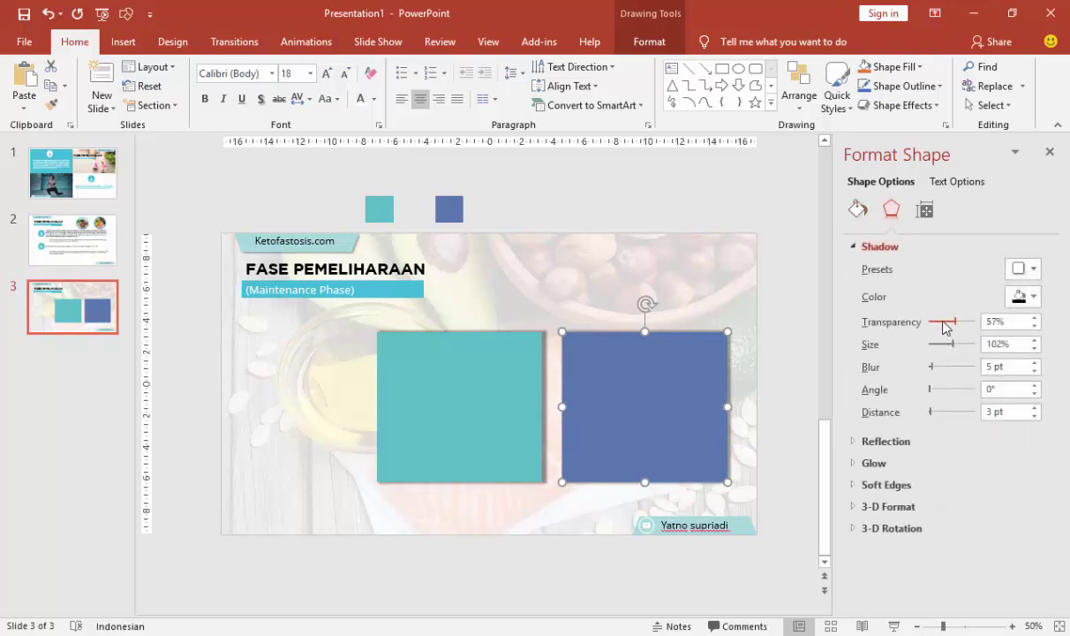
drag(958, 328, 953, 328)
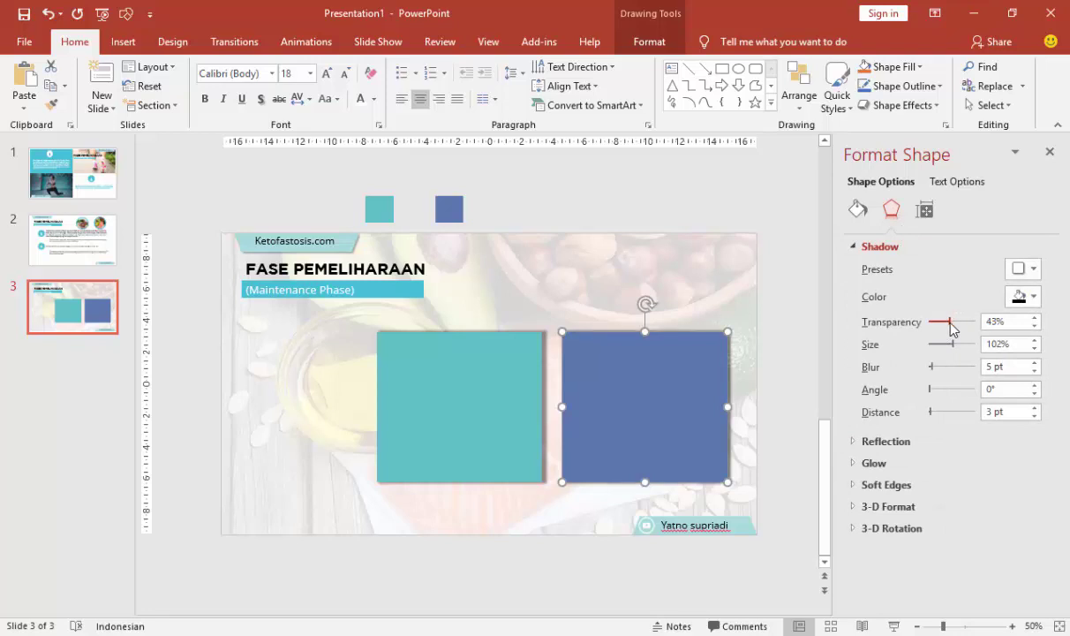
click(805, 252)
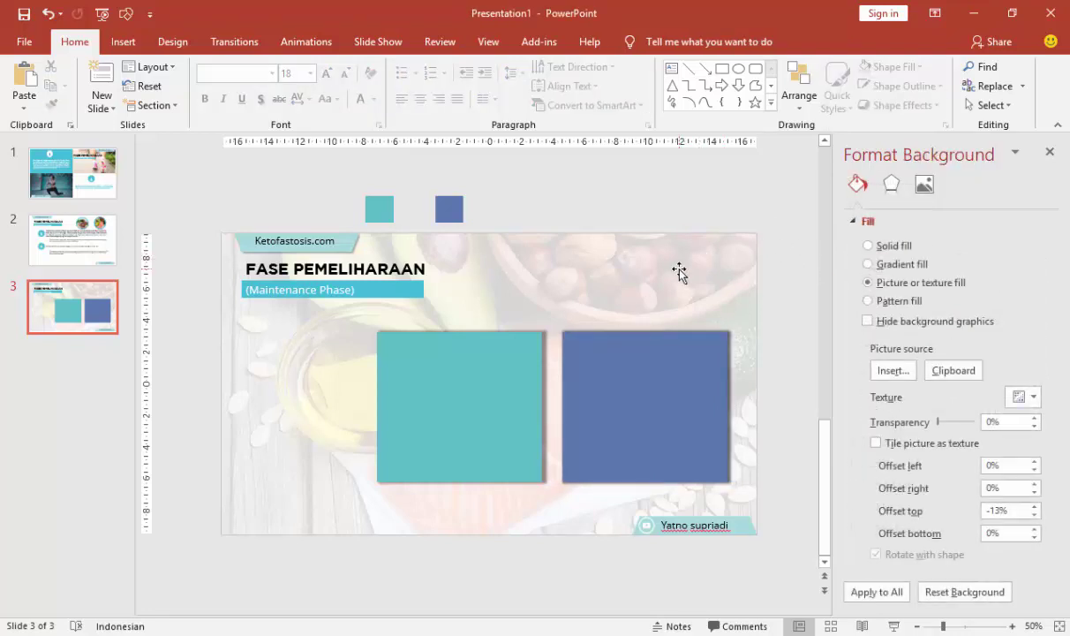
- Bring slide 2's numbered circle onto the teal panel's top edge and label it 5
click(89, 240)
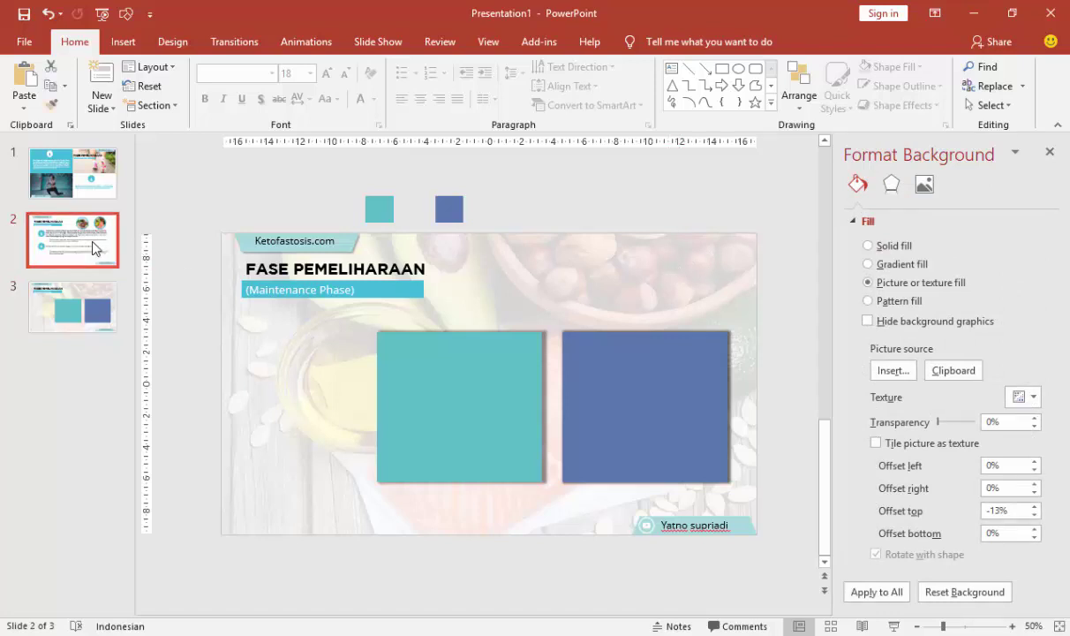
click(310, 347)
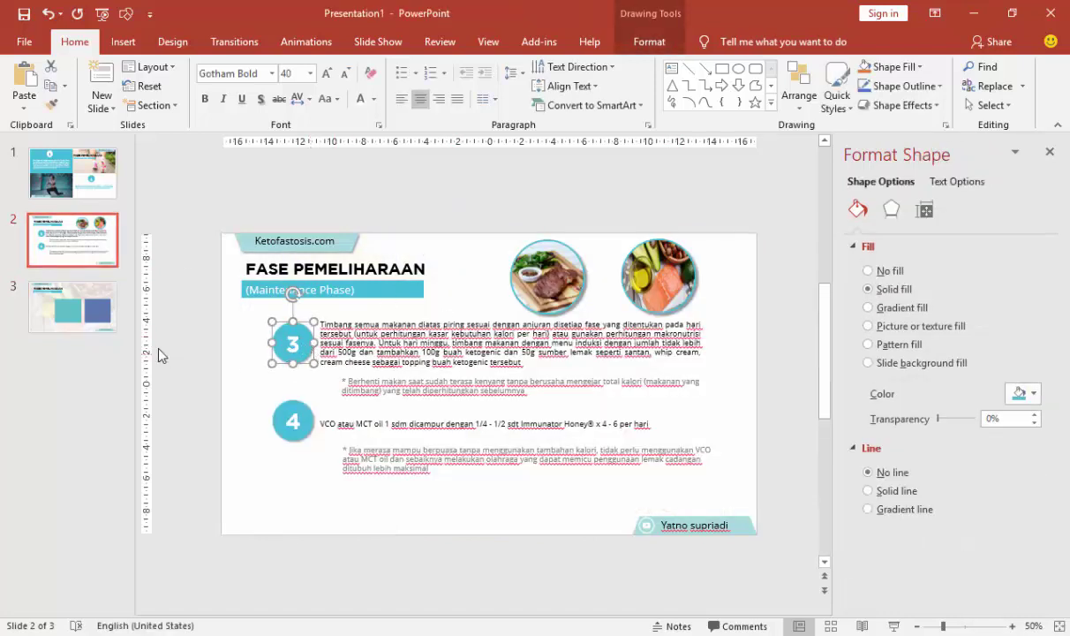
click(96, 319)
key(ctrl+v)
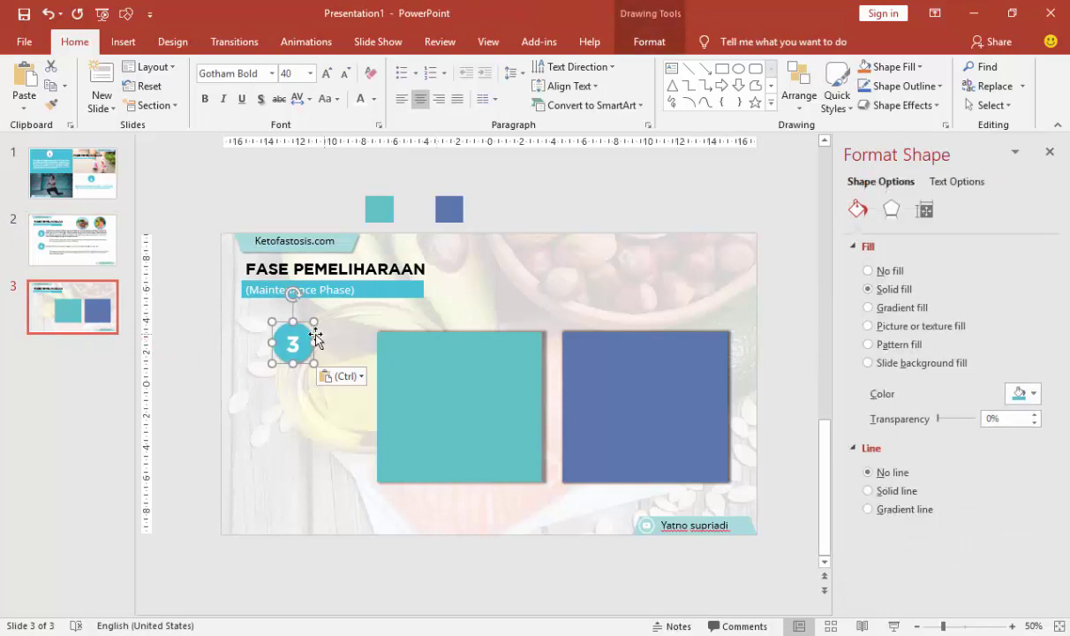
drag(296, 335, 477, 298)
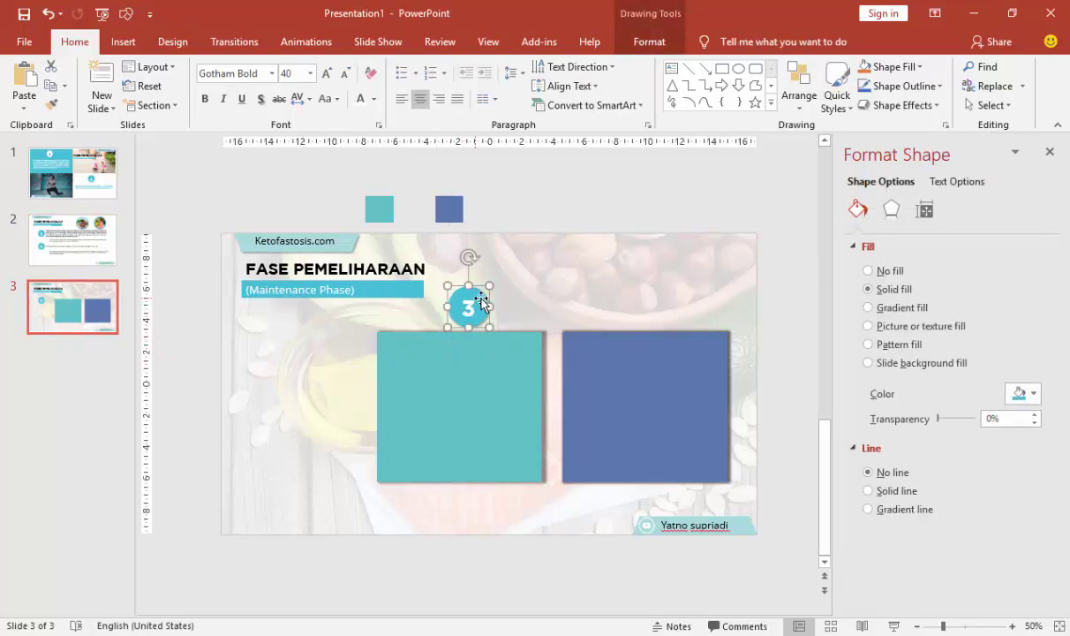
click(469, 307)
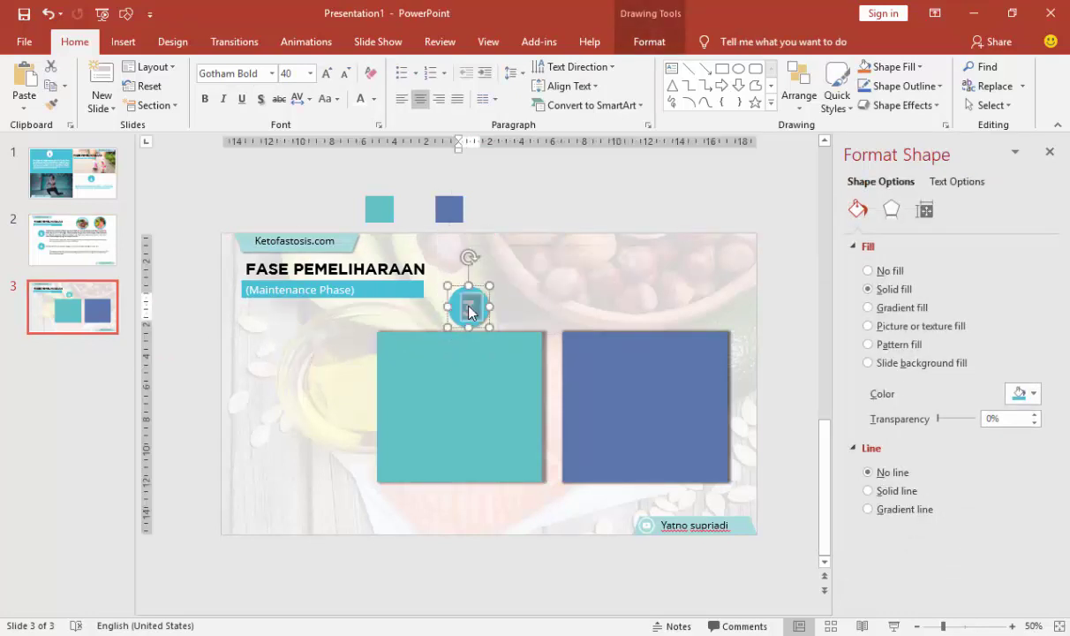
text(5)
click(484, 299)
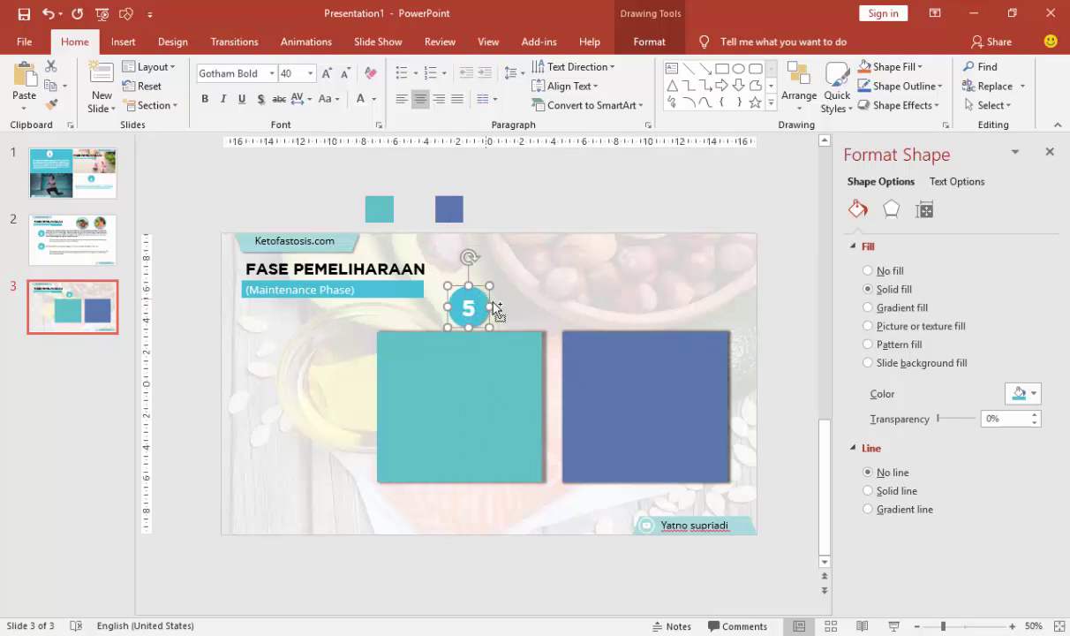
- Duplicate the circle above the blue panel, relabel it 6, and fill it dark blue
mouse_move(488, 298)
mouse_down()
mouse_move(670, 303)
mouse_move(672, 294)
mouse_move(647, 308)
mouse_move(664, 298)
mouse_up()
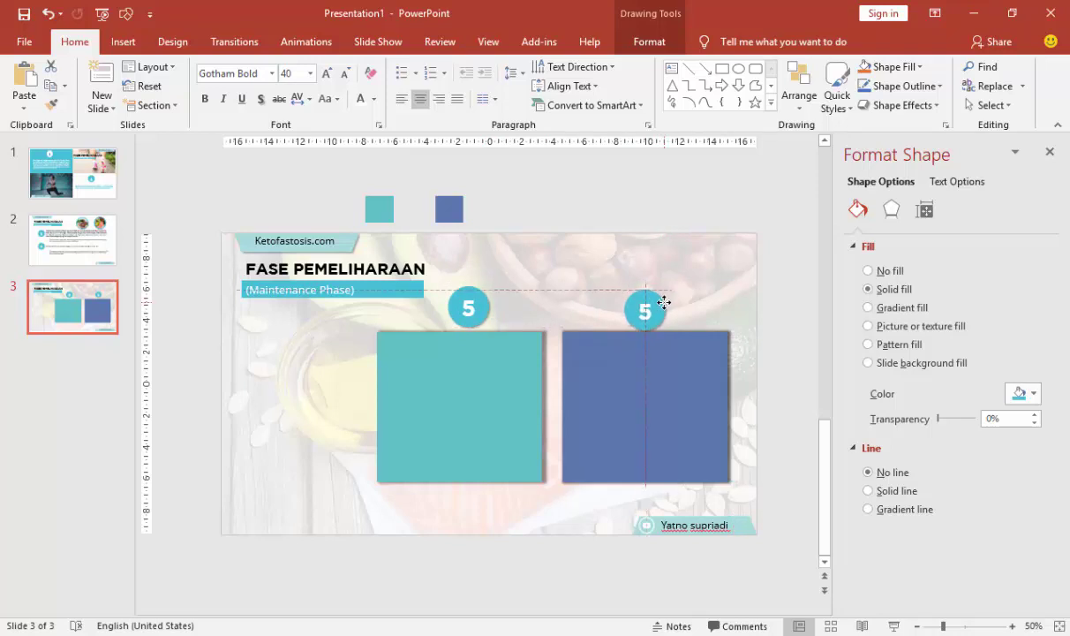
drag(664, 297, 651, 301)
double_click(642, 302)
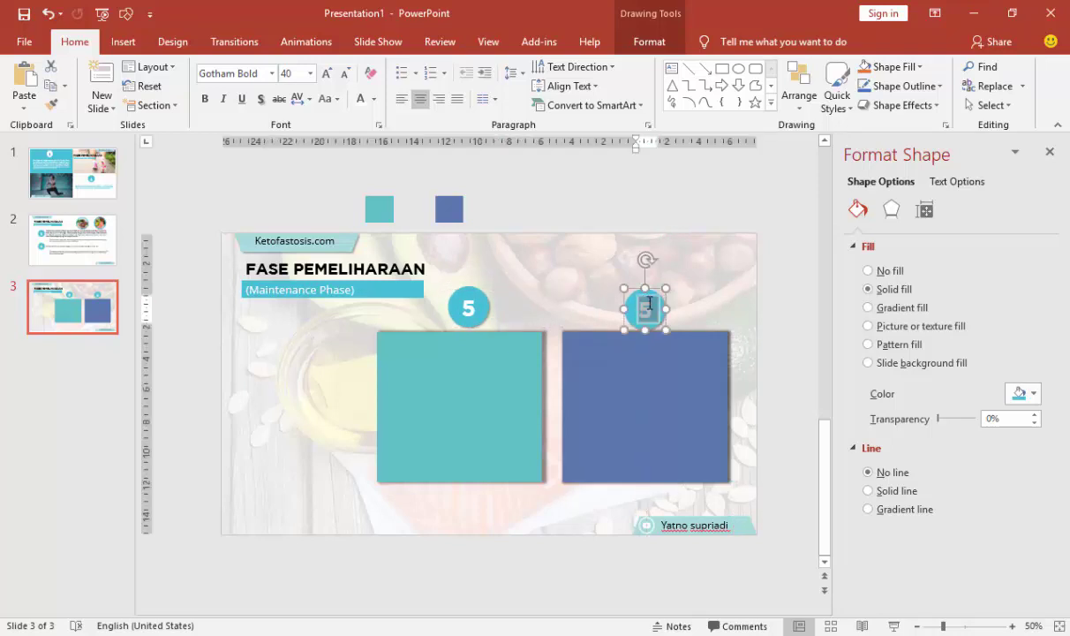
text(6)
click(665, 304)
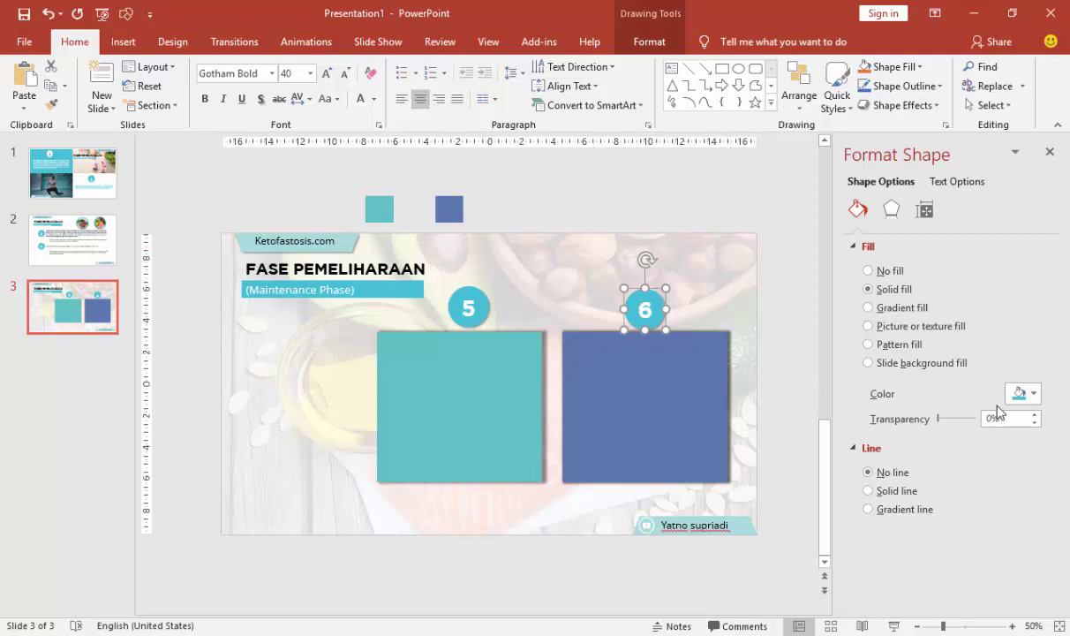
click(1023, 394)
click(955, 559)
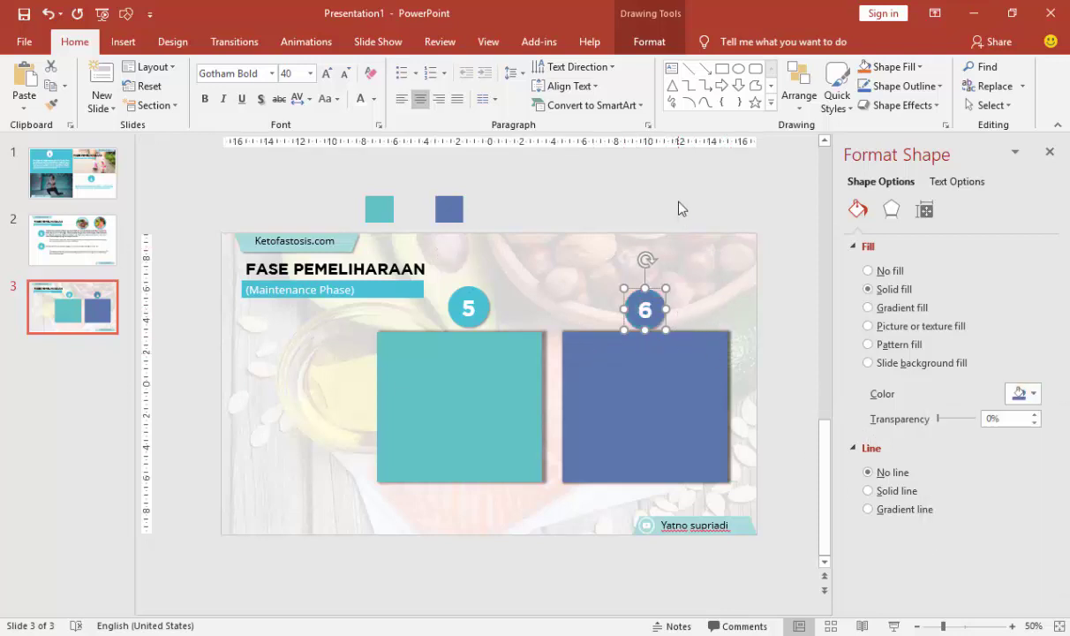
- Draw an empty text box to the left of the teal panel
click(644, 192)
click(665, 384)
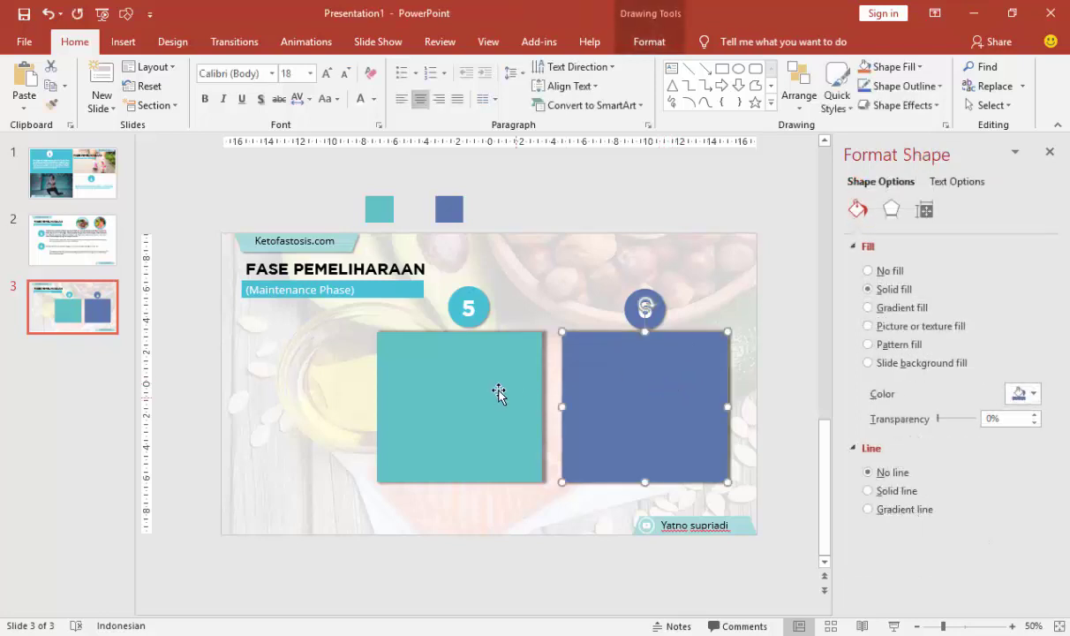
click(500, 423)
click(123, 41)
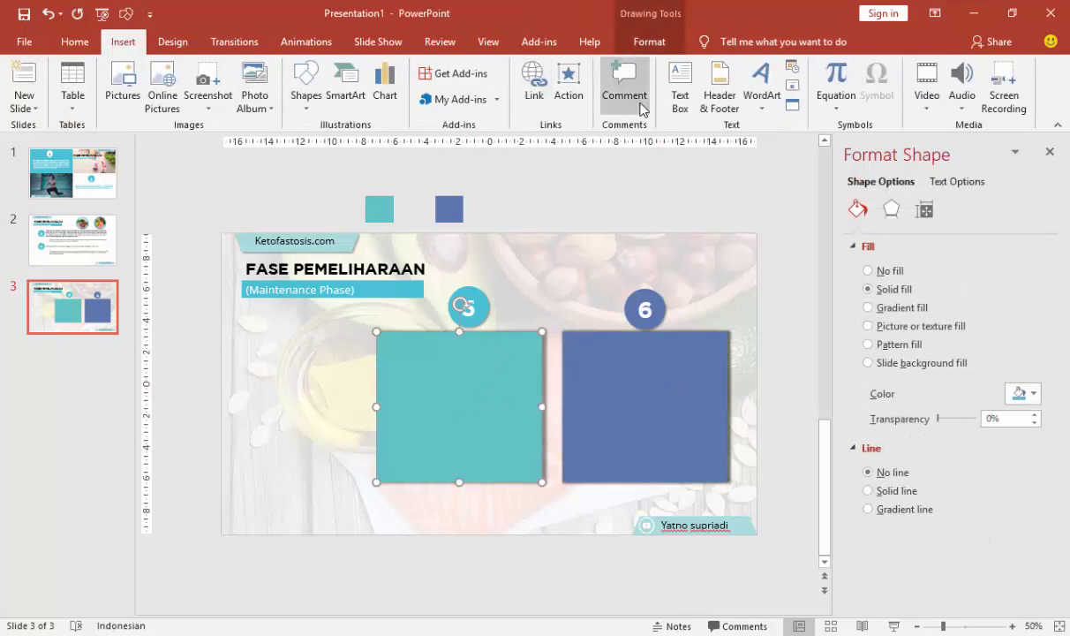
click(680, 88)
mouse_move(252, 356)
mouse_down()
mouse_move(390, 437)
mouse_move(377, 424)
mouse_move(394, 453)
mouse_up()
- Copy rule 5's fasting-hours line from the Word protocol document
key(alt+Tab)
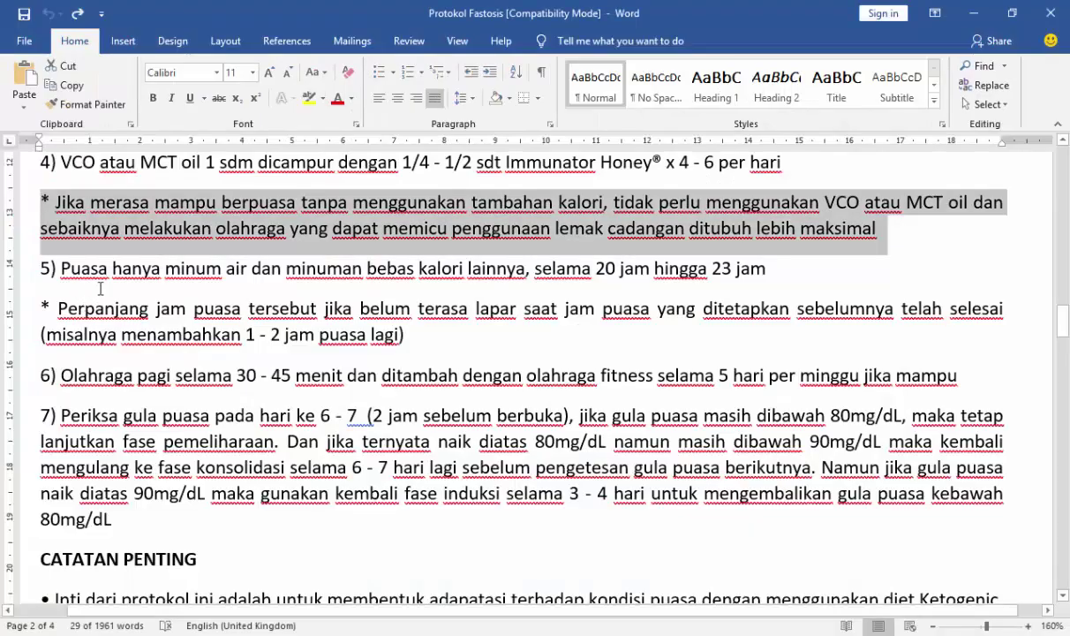
click(100, 270)
drag(100, 270, 794, 272)
key(ctrl+c)
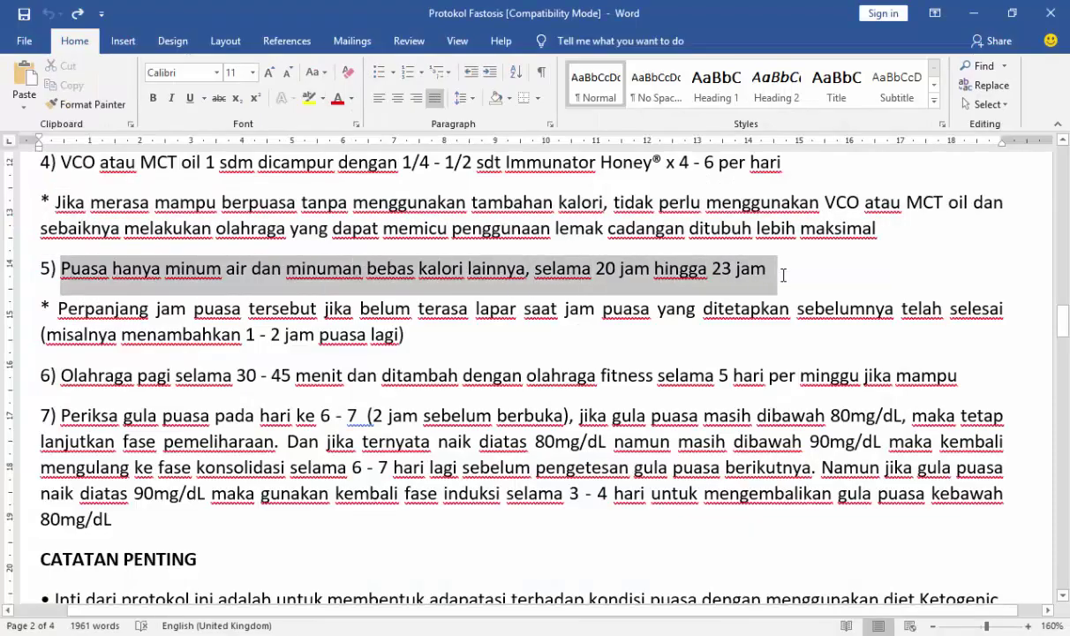
key(alt+Tab)
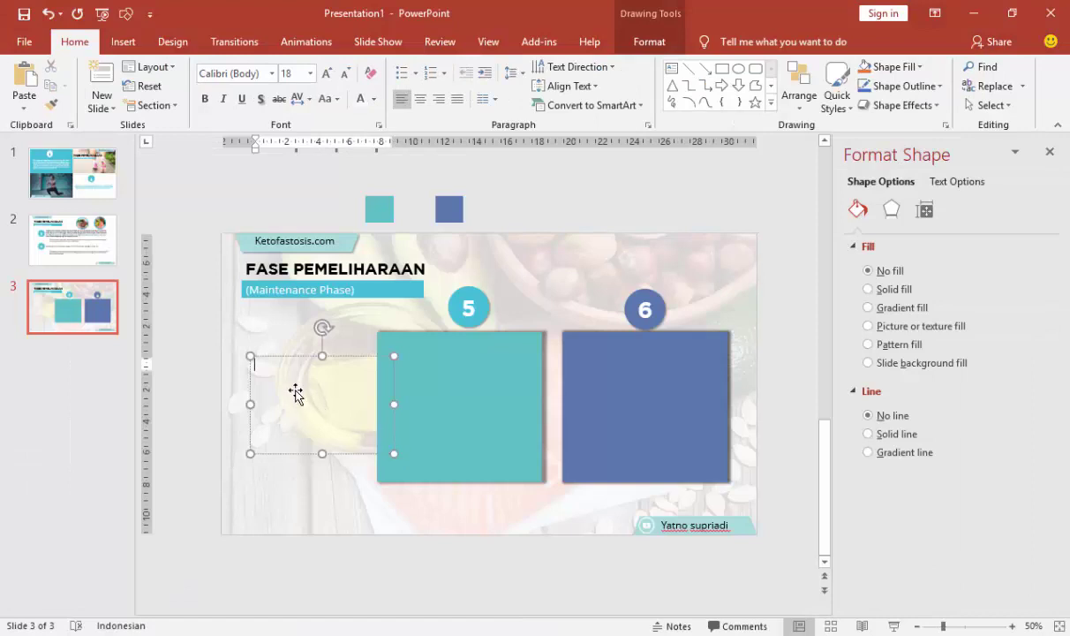
- Paste the fasting line into the text box as centred Open Sans 14
key(ctrl+v)
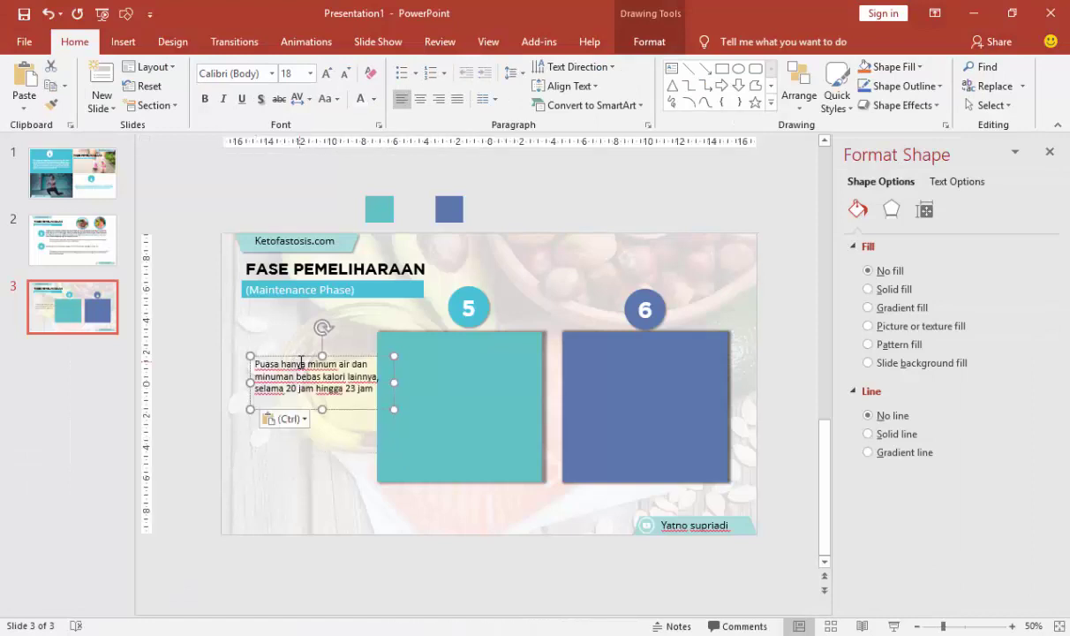
click(260, 73)
text(Calibri)
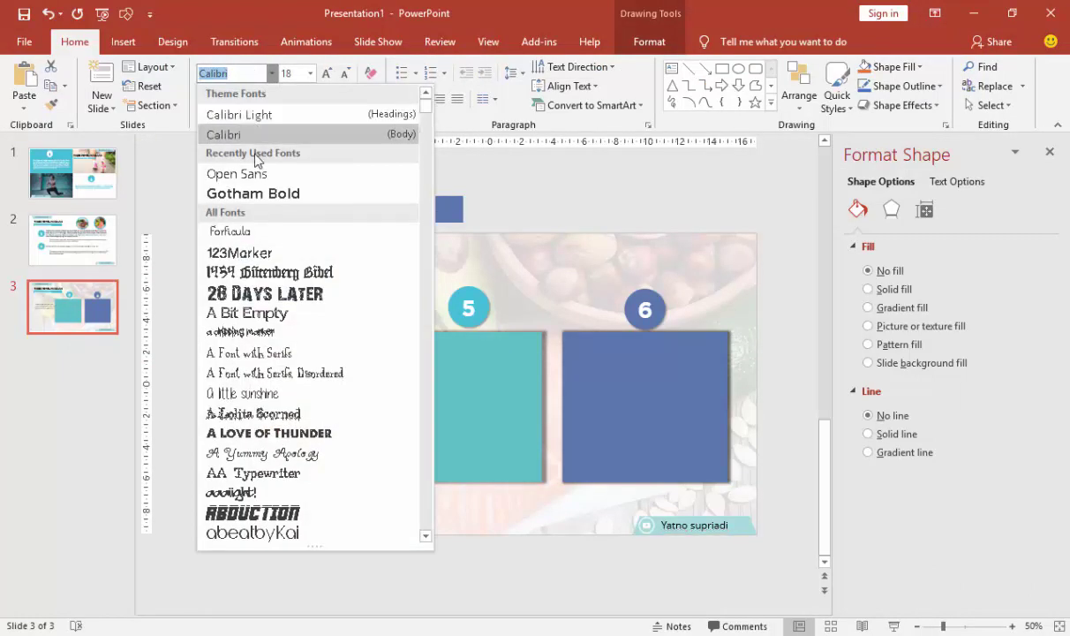
key(Return)
text(Open Sans)
key(Return)
click(310, 73)
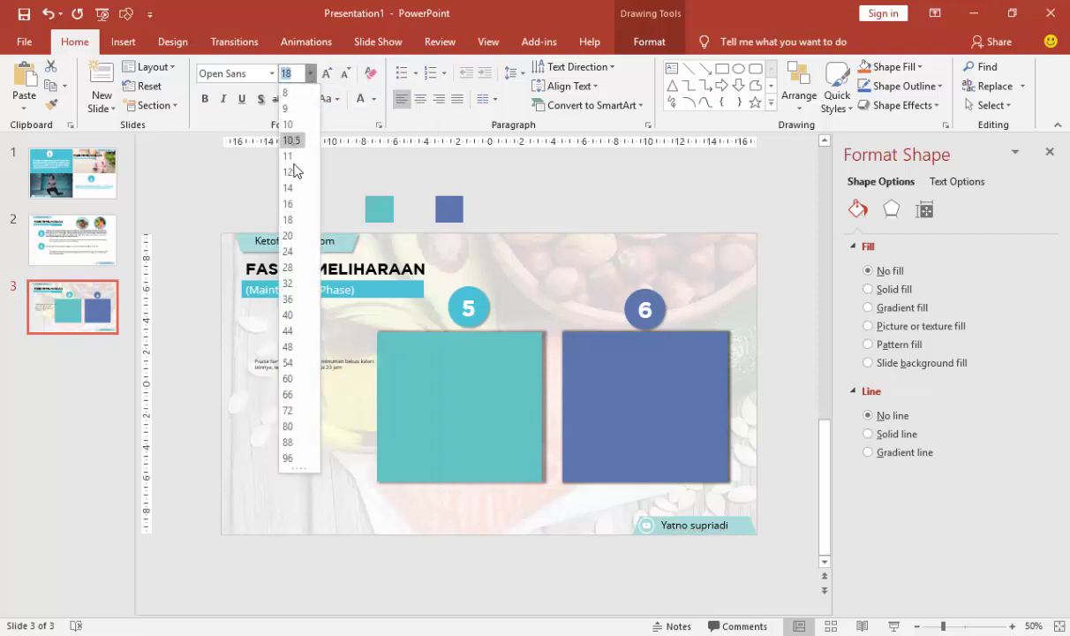
click(290, 187)
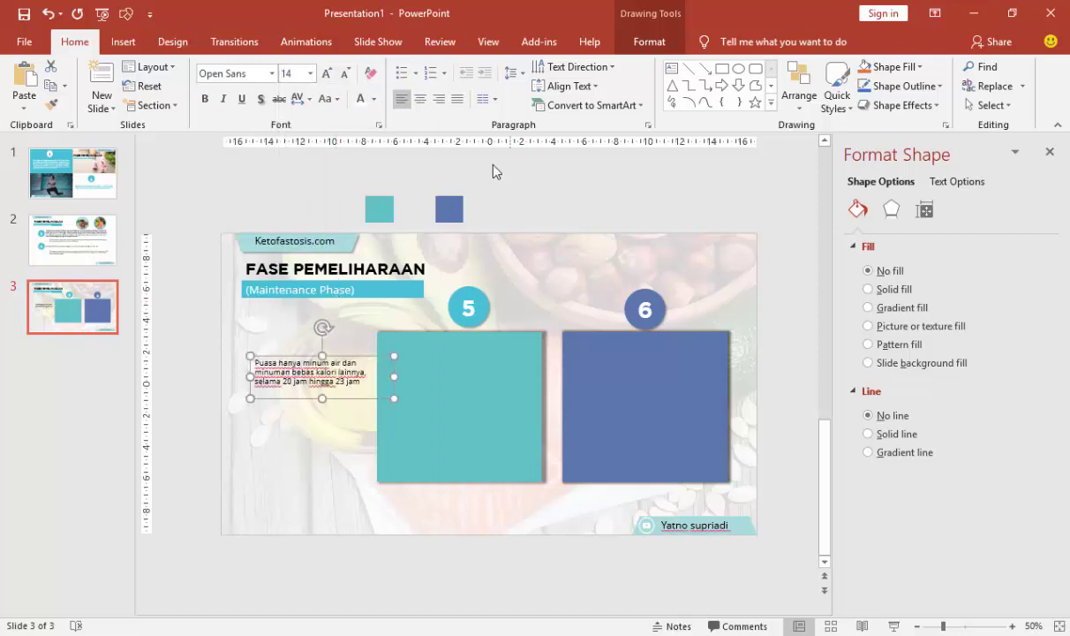
click(456, 98)
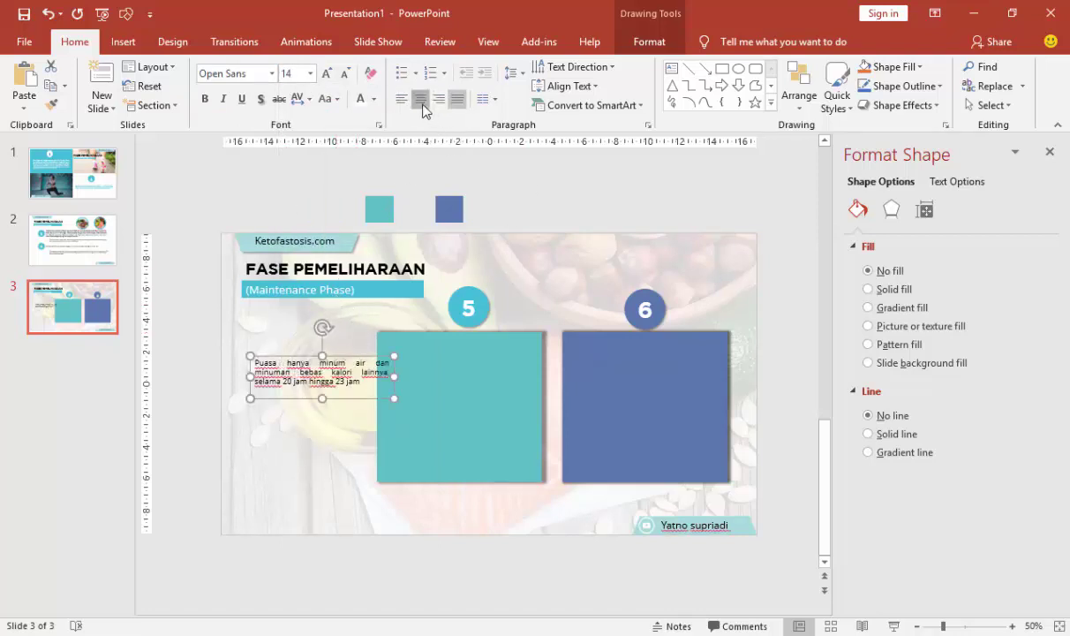
click(420, 98)
- Move the text onto the top of the teal panel and duplicate it lower down
mouse_move(355, 357)
mouse_down()
mouse_move(492, 329)
mouse_move(478, 306)
mouse_up()
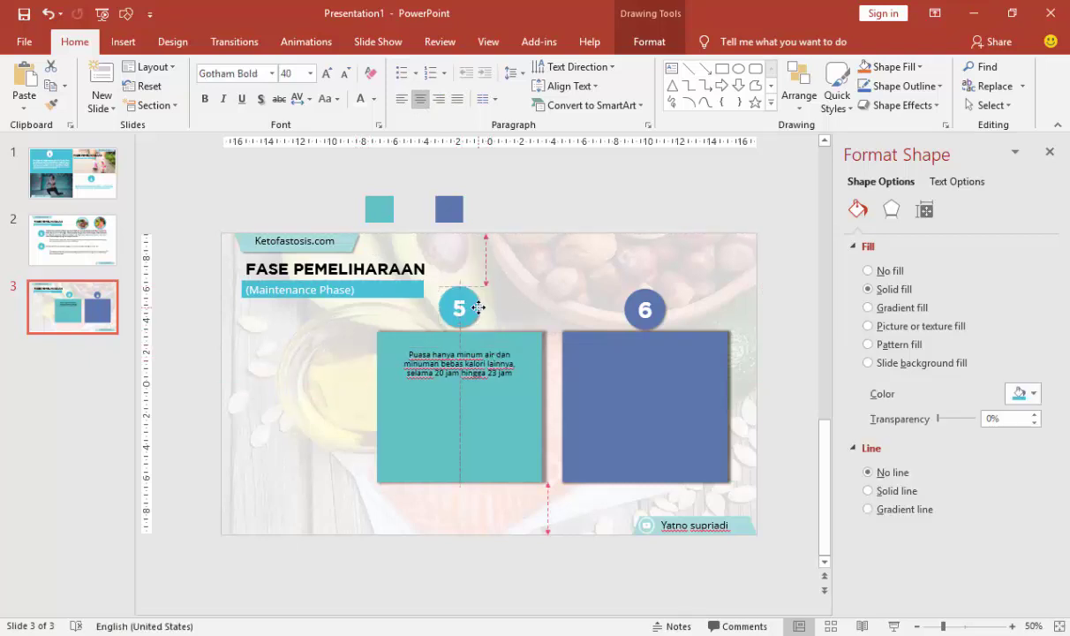
click(492, 350)
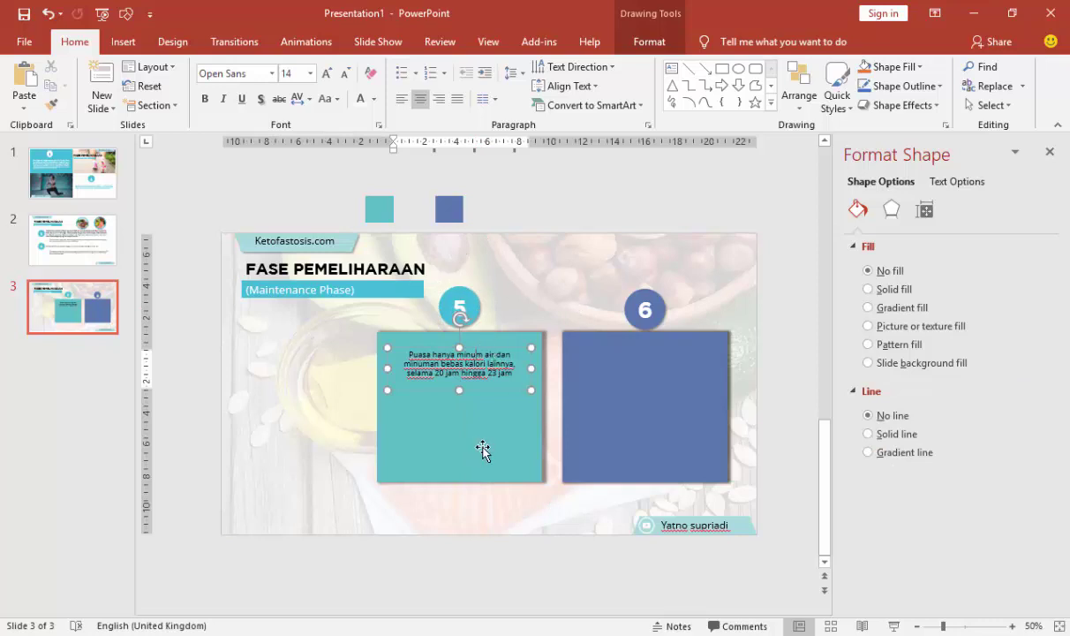
click(493, 350)
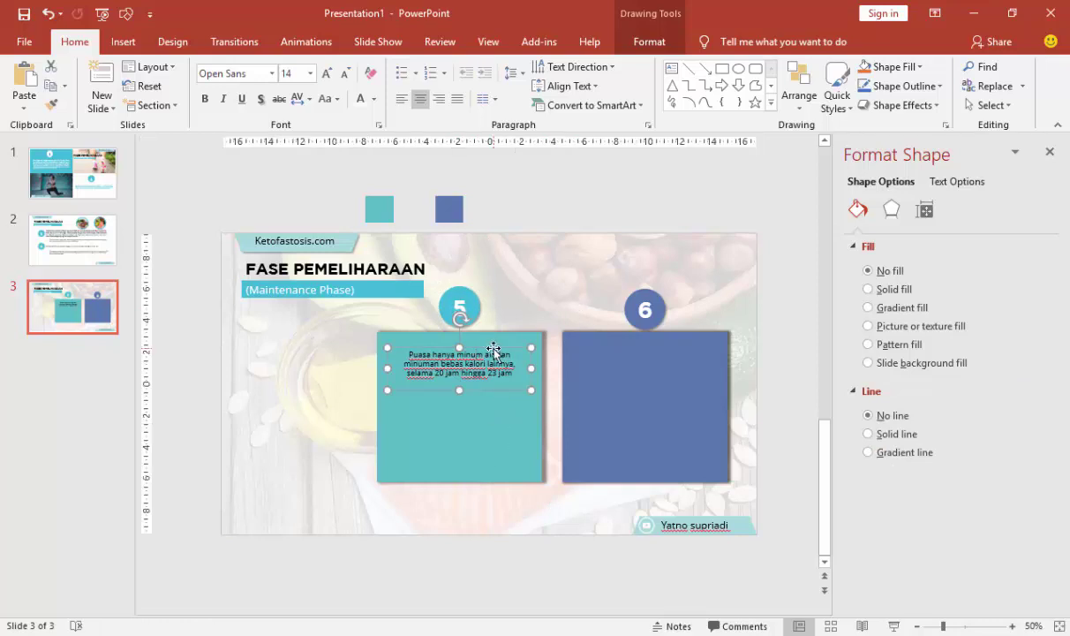
drag(495, 354, 505, 429)
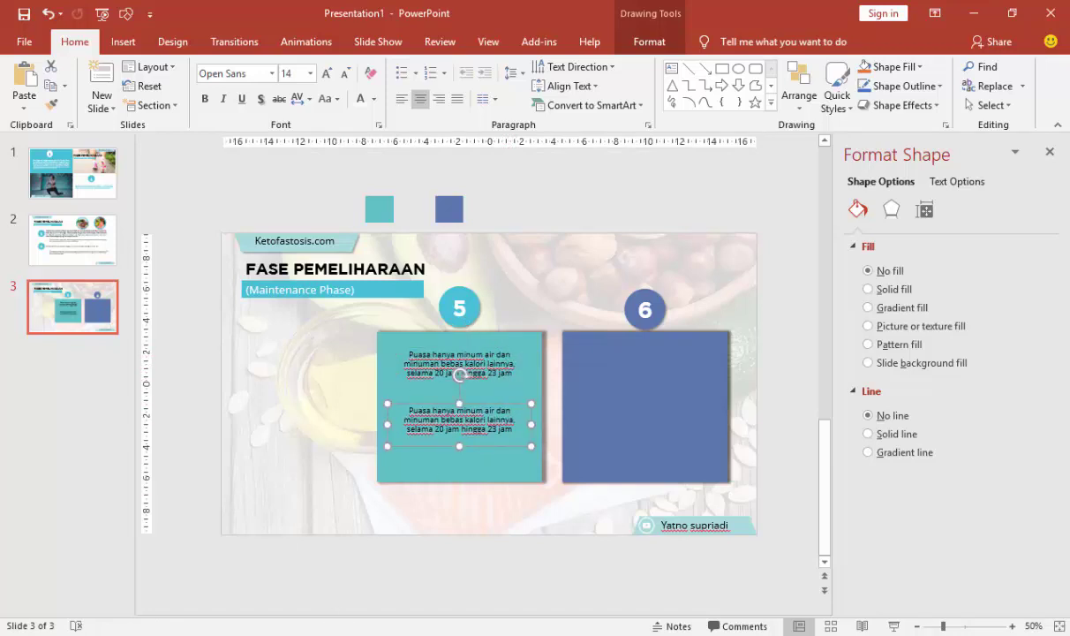
- Copy the Perpanjang jam puasa paragraph from Word and select the lower text box
key(alt+Tab)
click(274, 331)
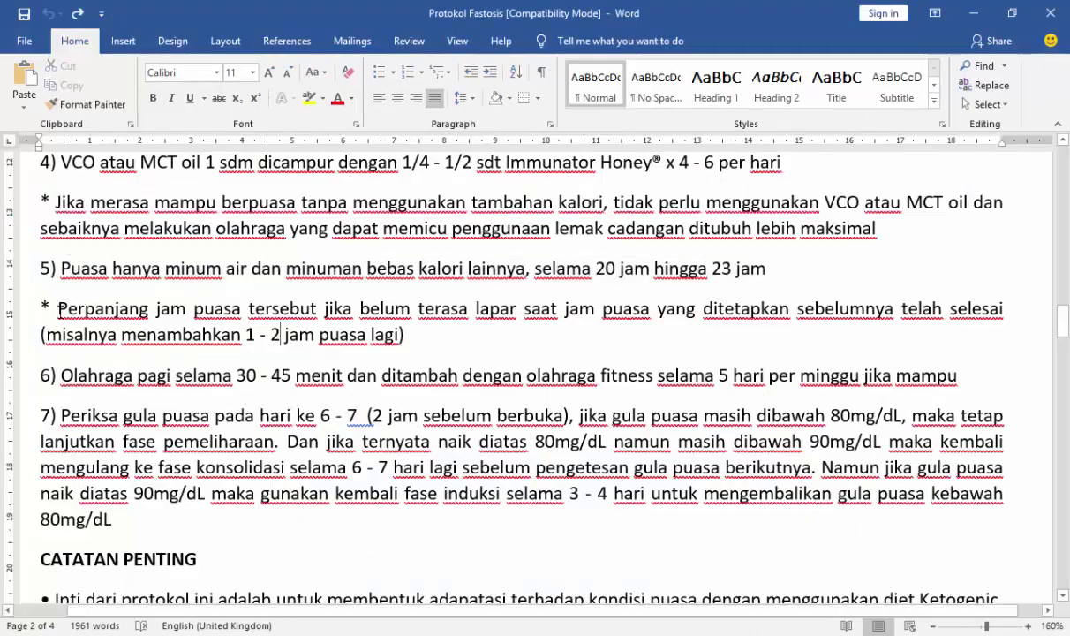
drag(41, 304, 405, 335)
key(ctrl+c)
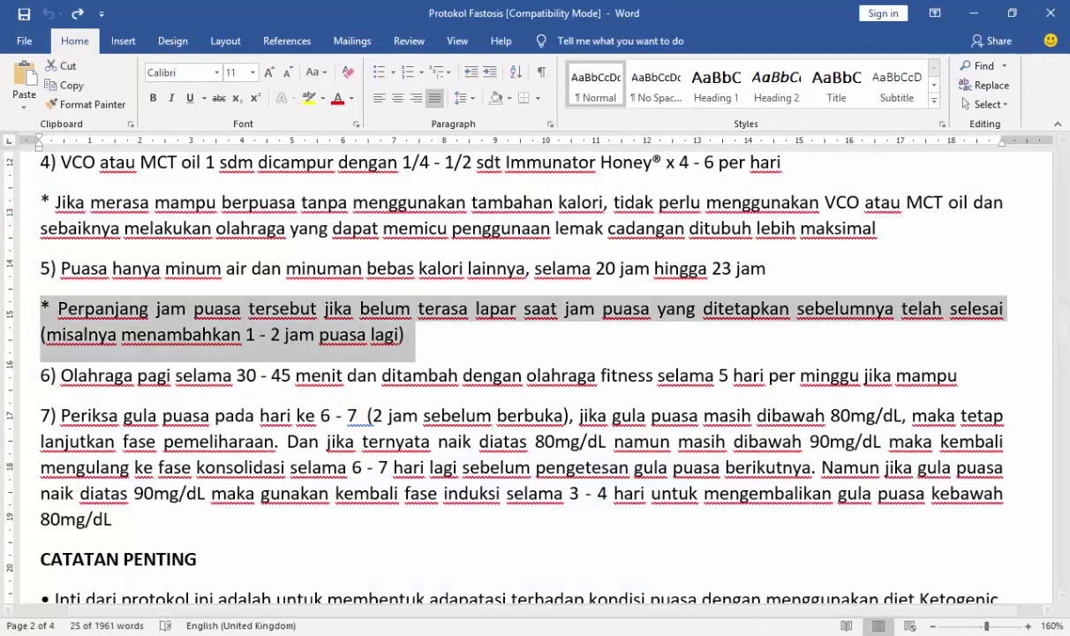
key(alt+Tab)
click(437, 415)
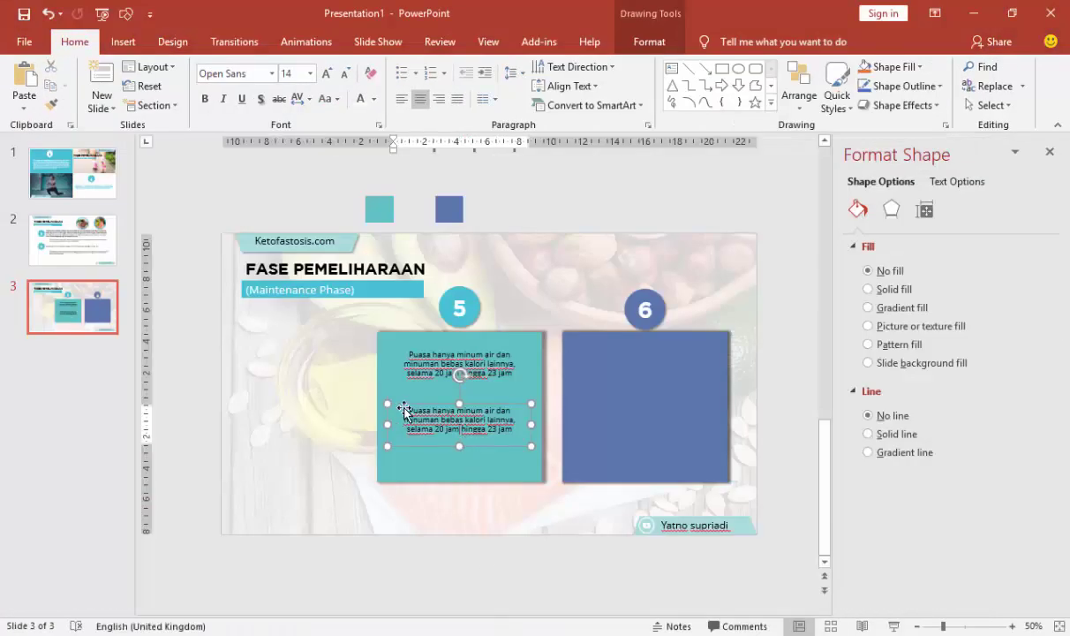
- Replace the lower copy with the Perpanjang paragraph in Open Sans 14
drag(445, 420, 504, 432)
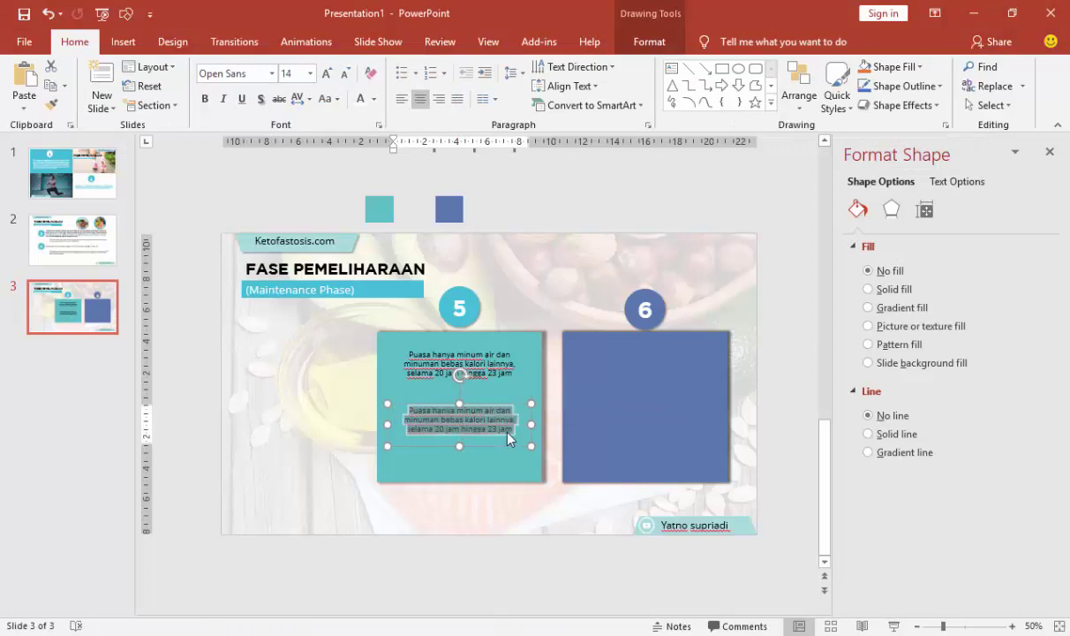
key(ctrl+v)
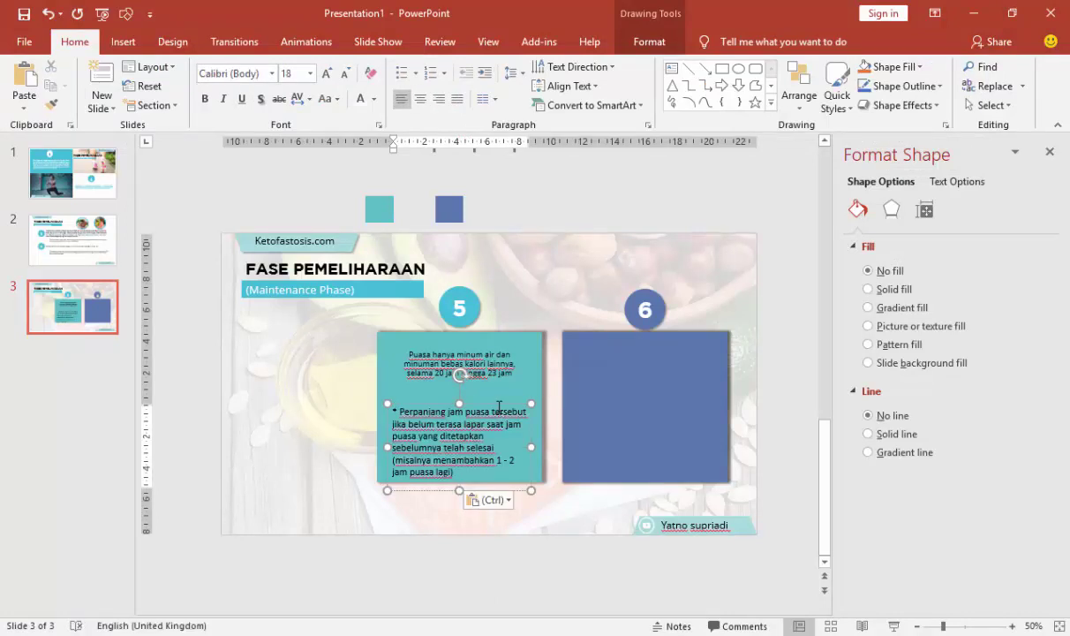
click(498, 405)
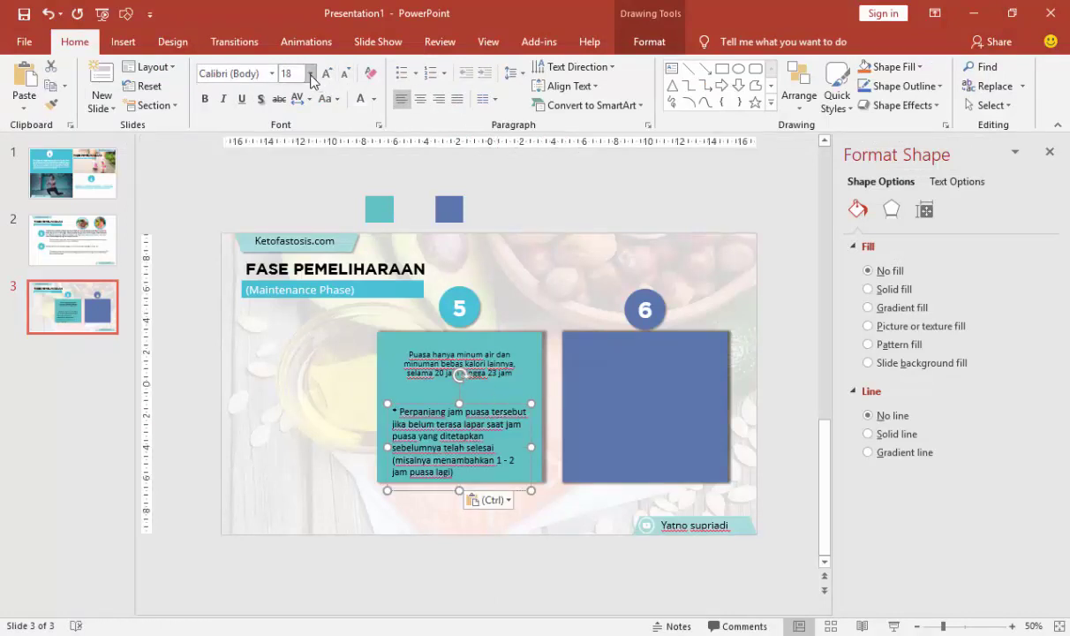
click(311, 75)
click(287, 186)
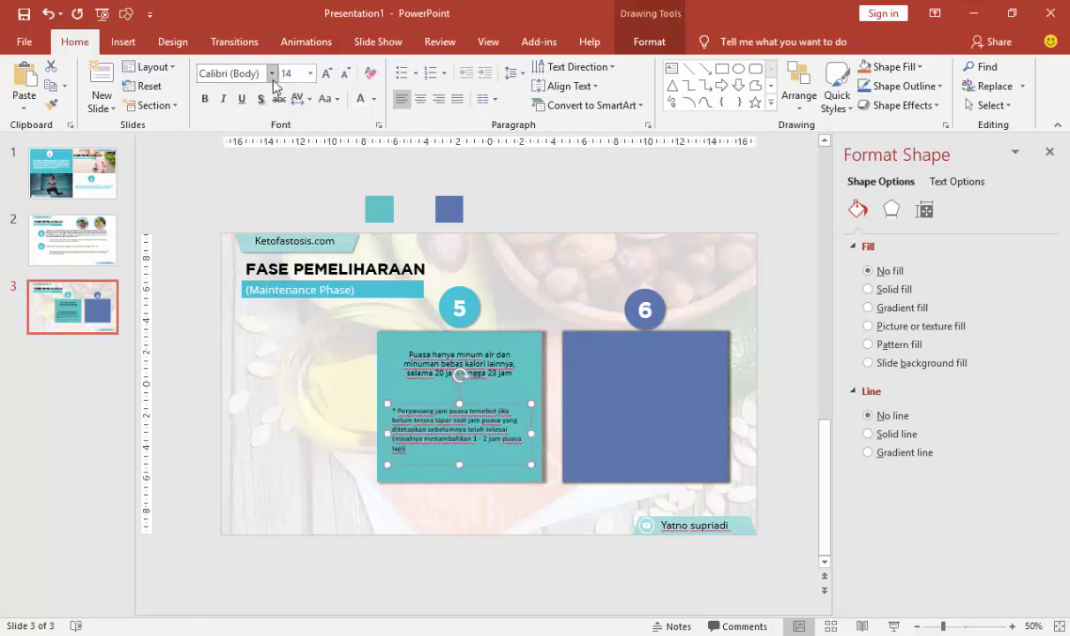
click(272, 73)
click(259, 172)
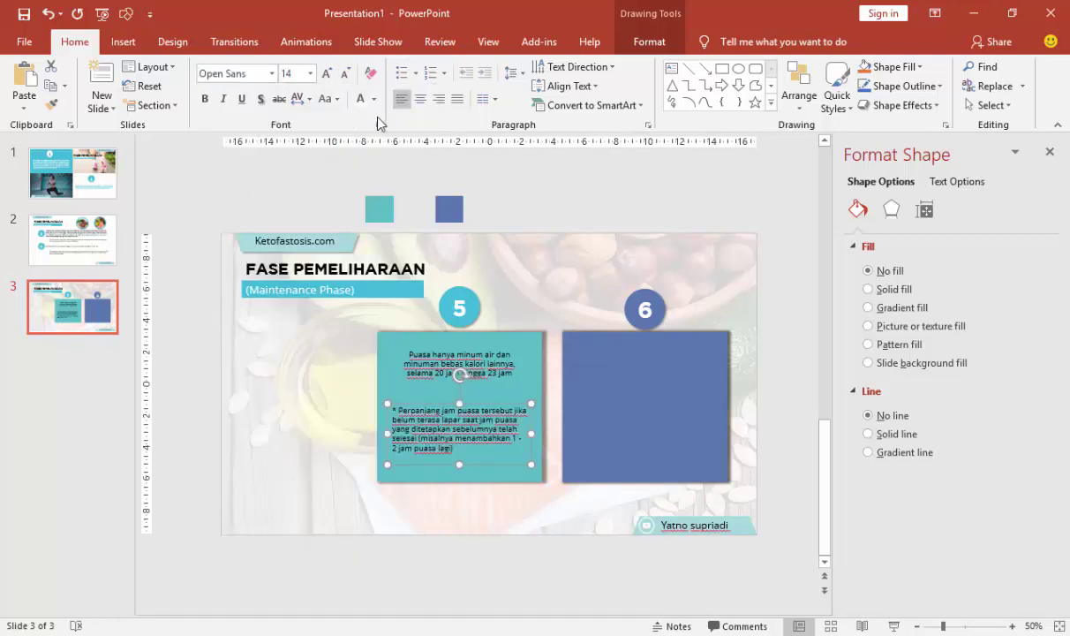
- Make the upper box-5 text white and centre-align the lower text
click(497, 360)
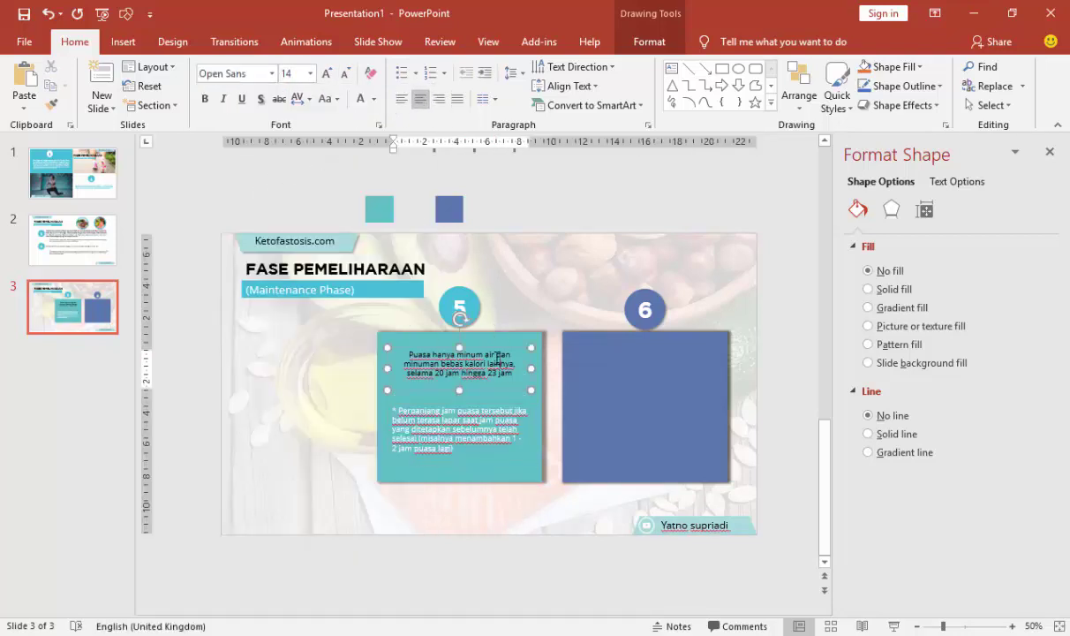
click(360, 99)
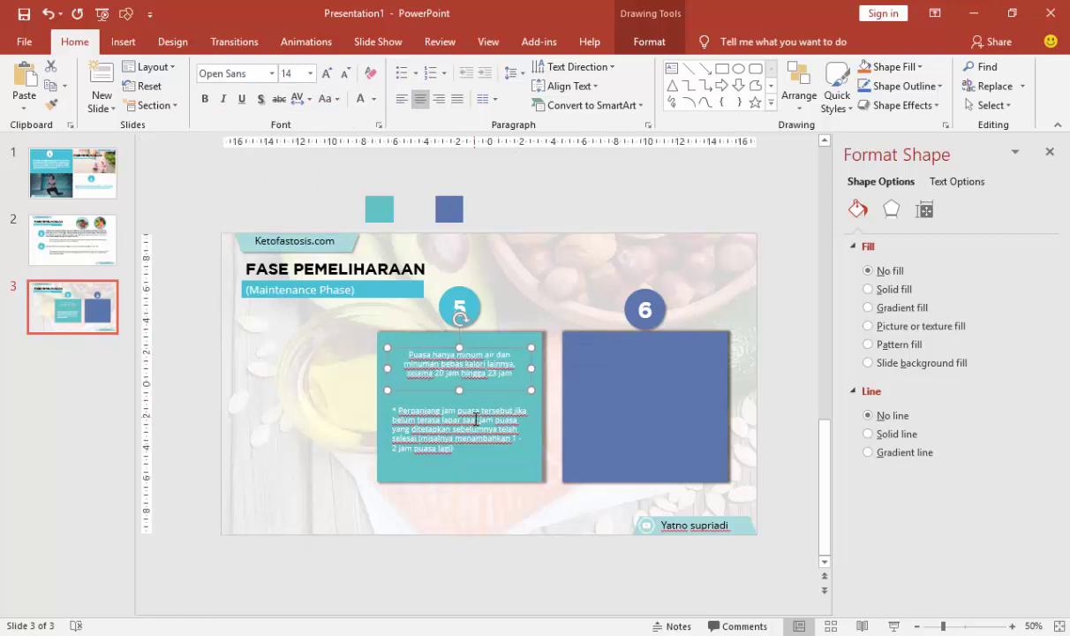
click(481, 409)
click(481, 409)
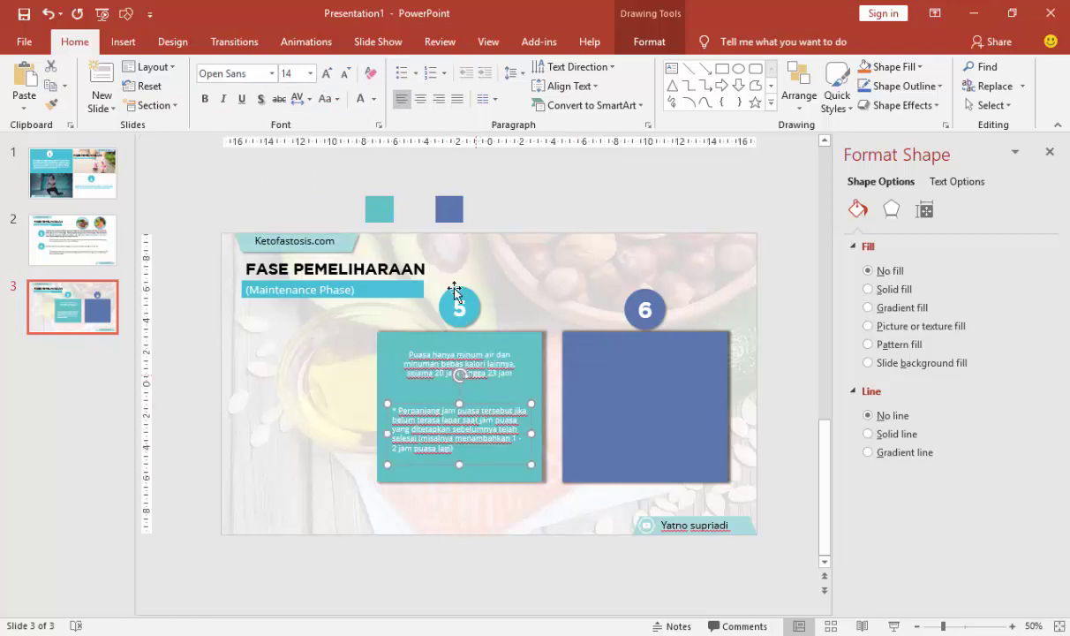
click(421, 99)
ctrl+scroll(529, 379, up, 3)
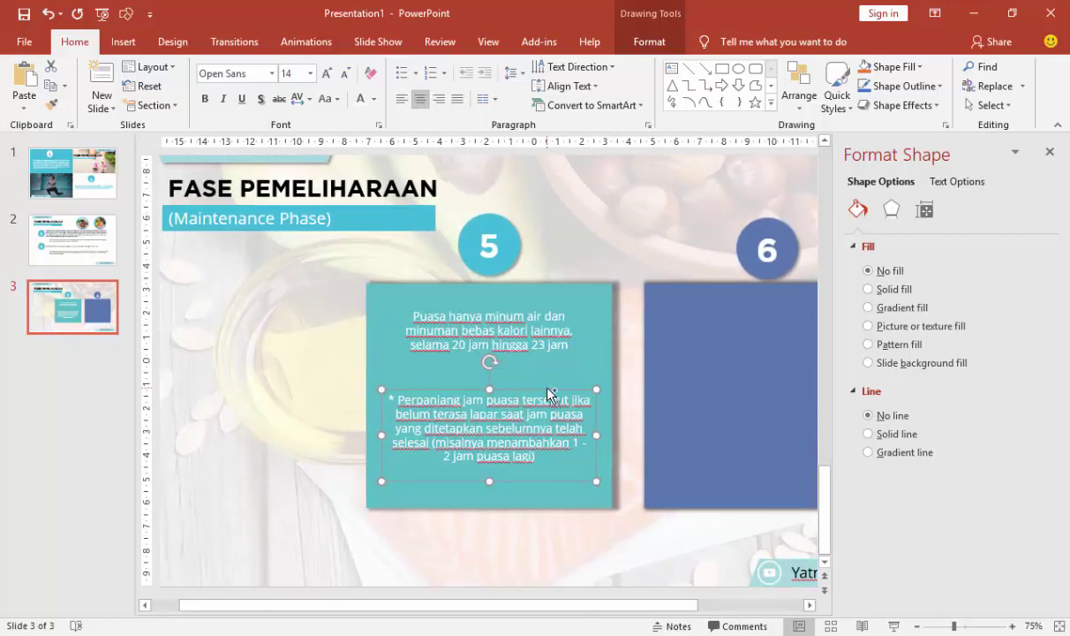
ctrl+scroll(549, 394, down, 2)
- Copy box 5's upper text box into blue box 6
click(667, 394)
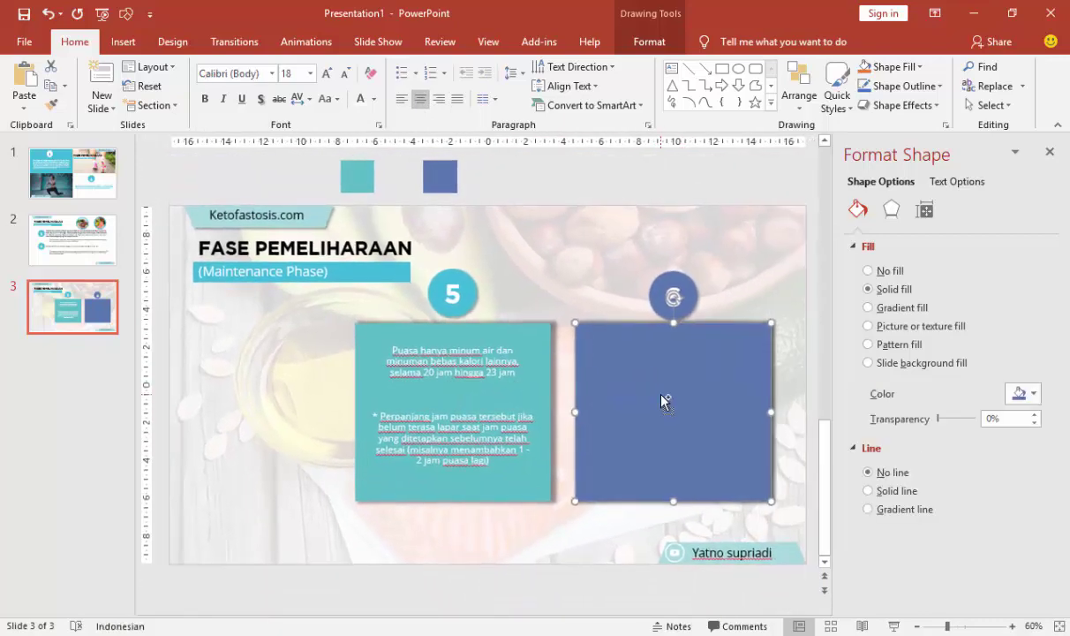
click(476, 349)
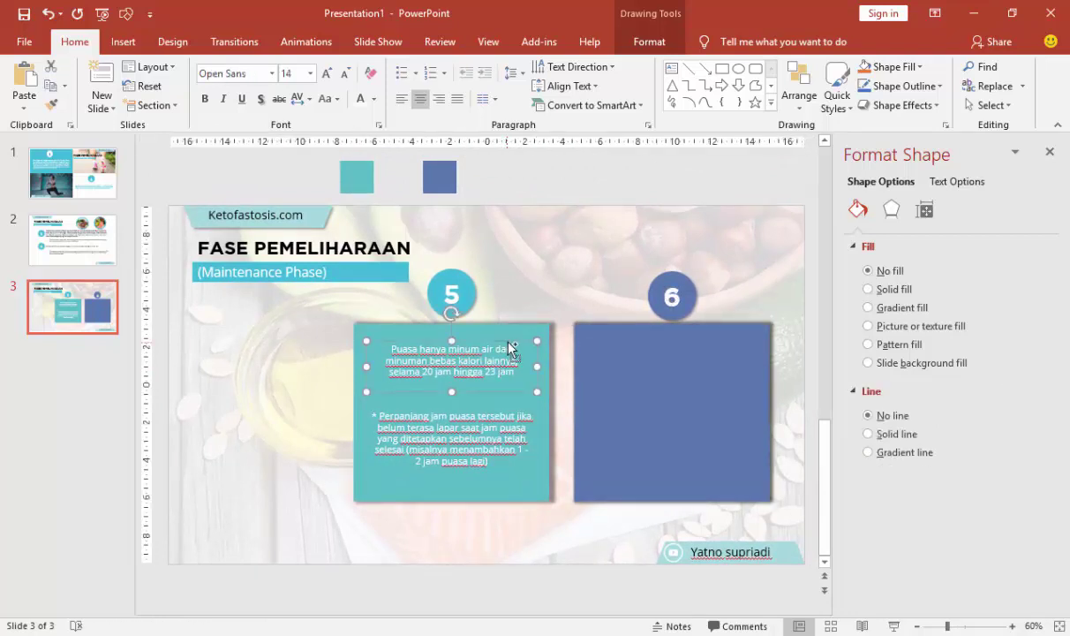
ctrl+drag(519, 349, 736, 337)
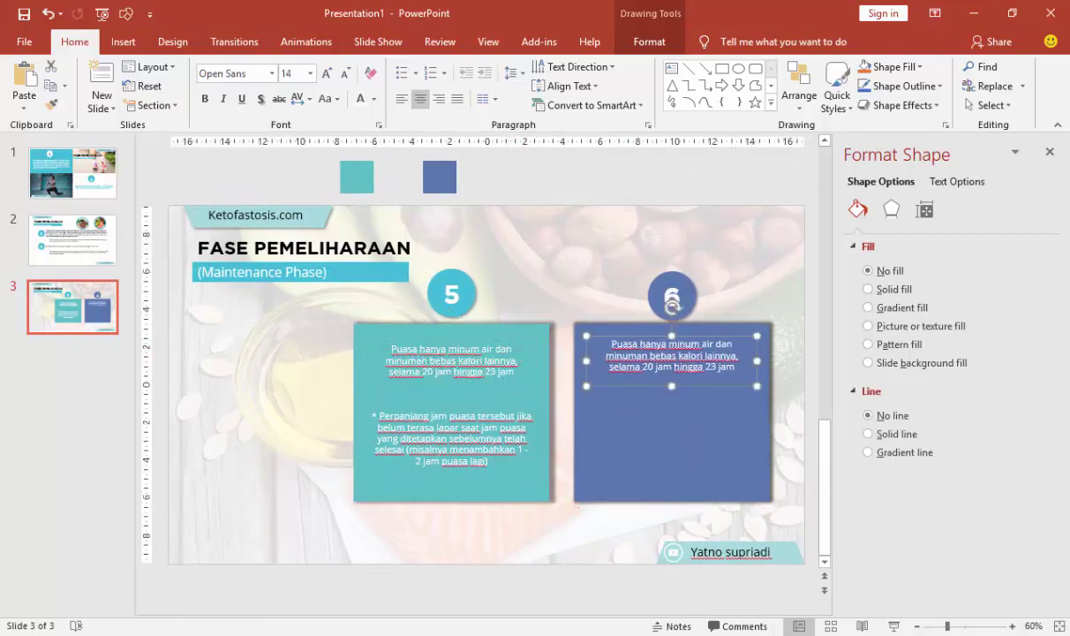
- Copy the item 6 exercise sentence from the Protokol Fastosis document
click(478, 629)
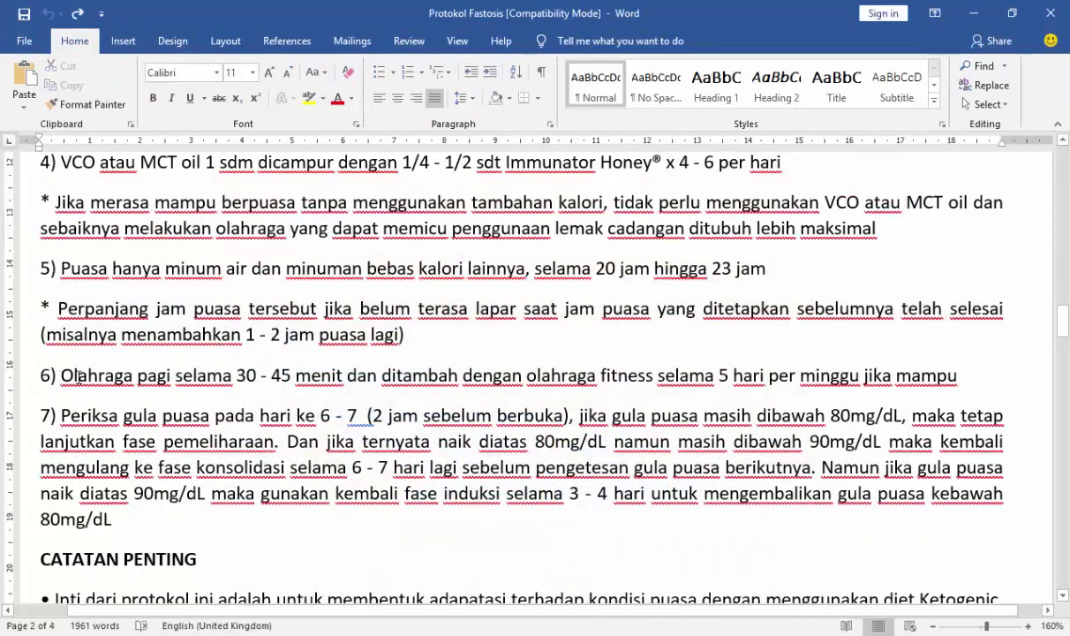
drag(79, 377, 957, 375)
key(ctrl+c)
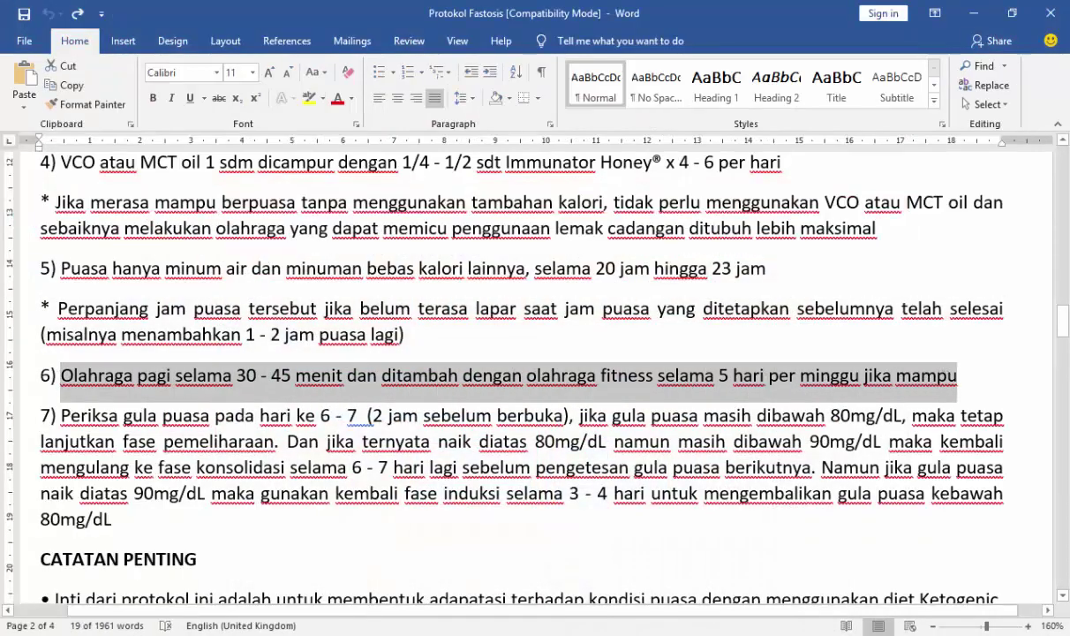
key(alt+Tab)
click(609, 443)
- Replace box 6's text with the Olahraga pagi sentence in Open Sans 14, moved lower
click(619, 345)
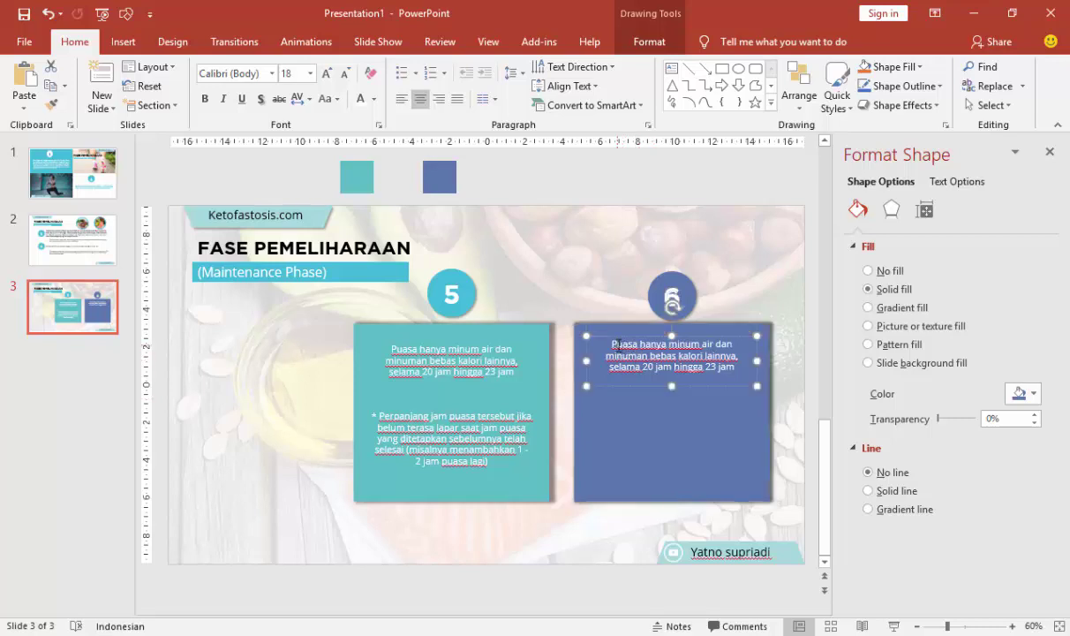
drag(609, 342, 738, 368)
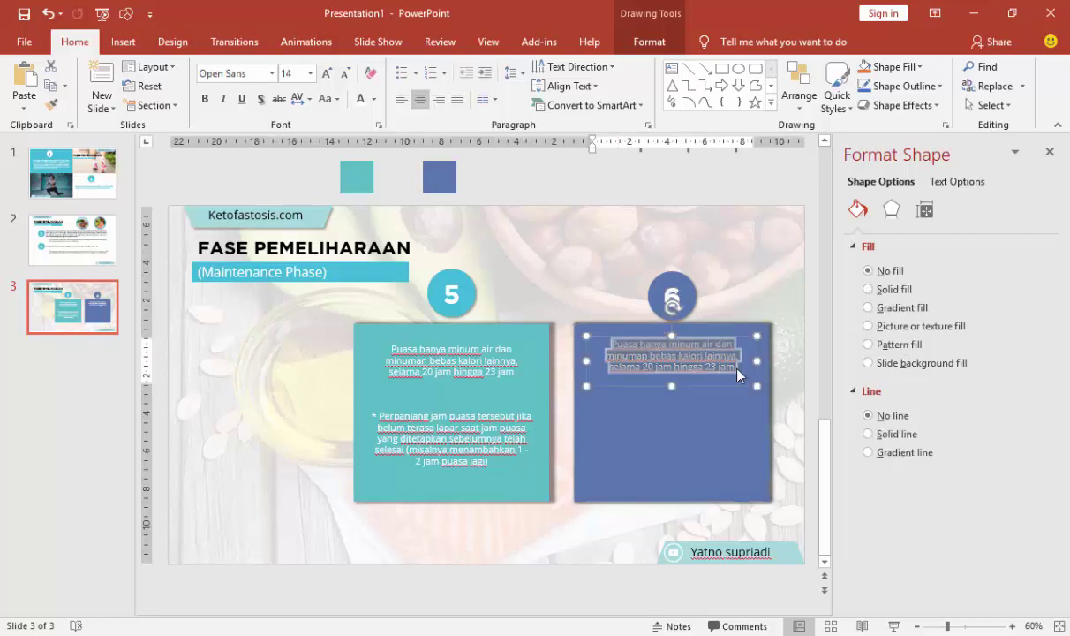
key(ctrl+v)
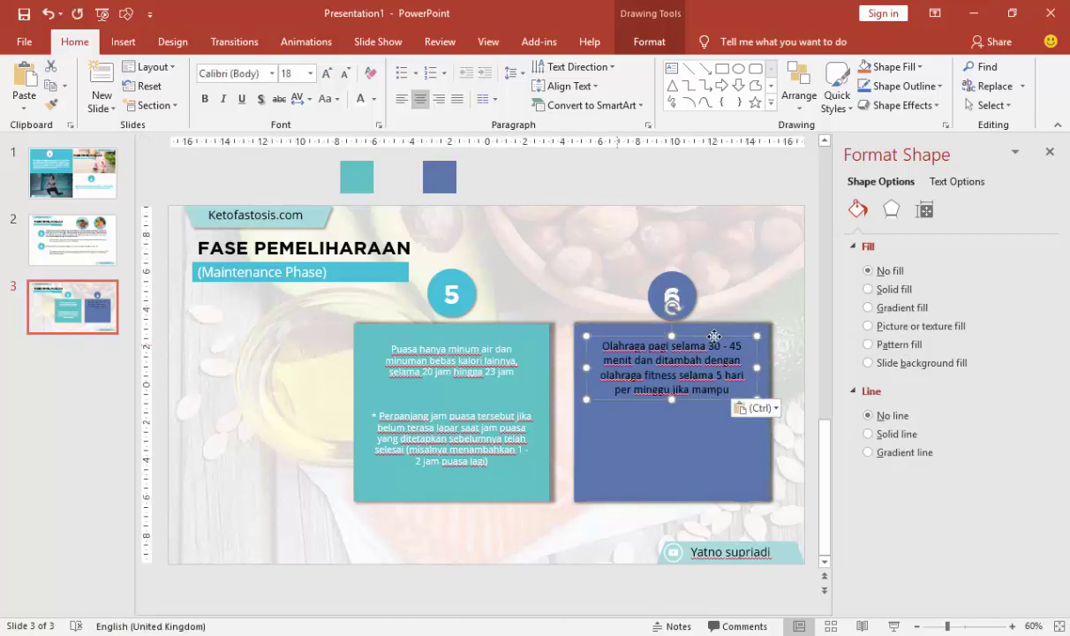
click(309, 76)
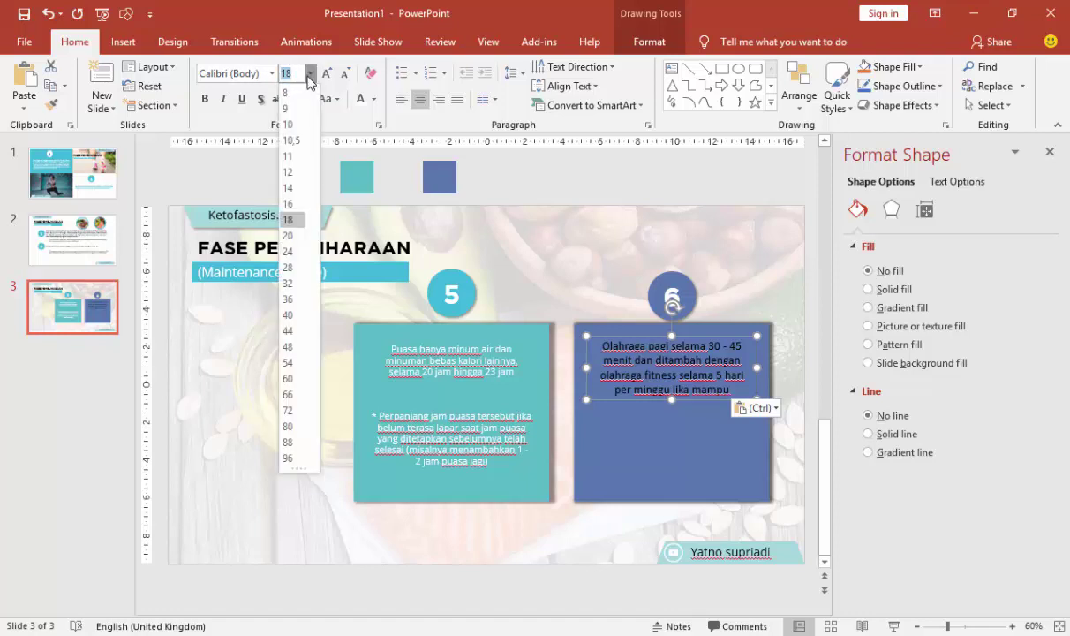
click(265, 74)
click(271, 73)
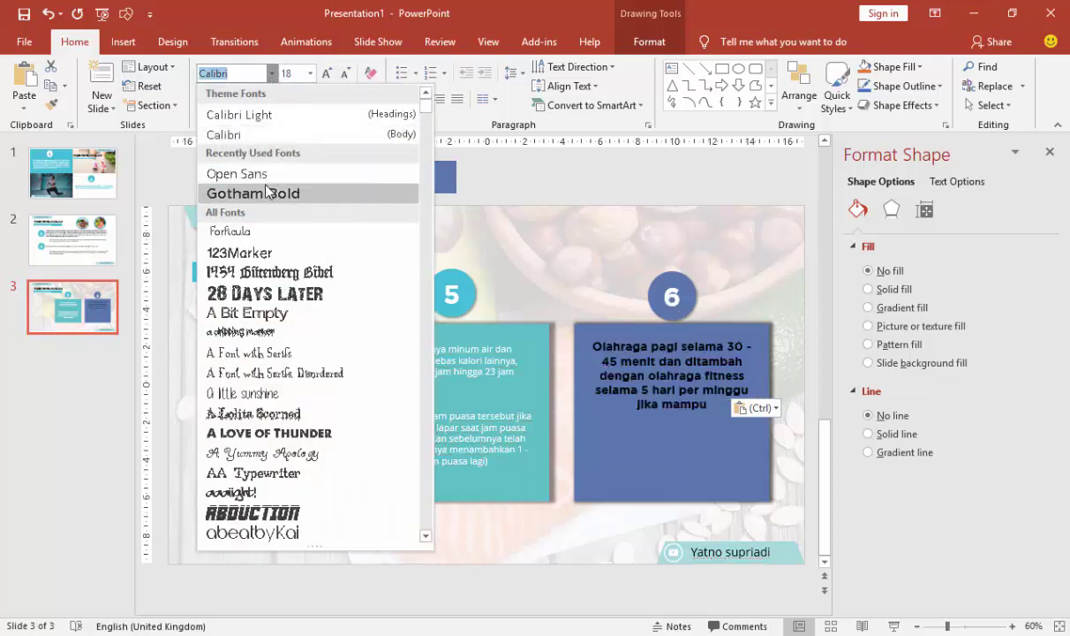
click(234, 172)
key(Escape)
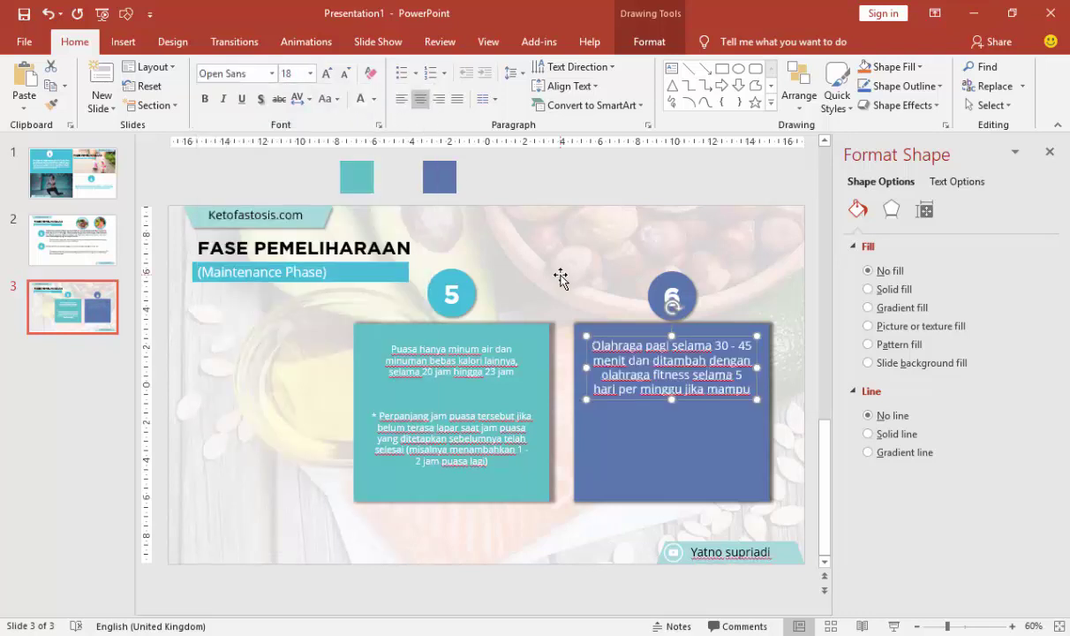
click(309, 73)
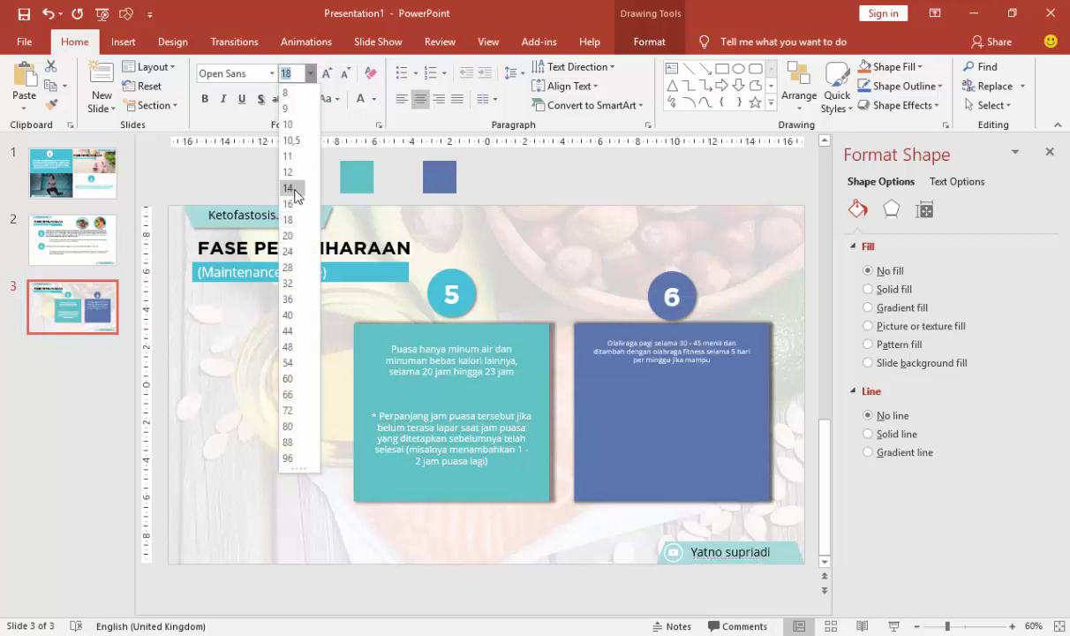
click(285, 182)
mouse_move(695, 337)
mouse_down()
mouse_move(724, 351)
mouse_move(726, 383)
mouse_up()
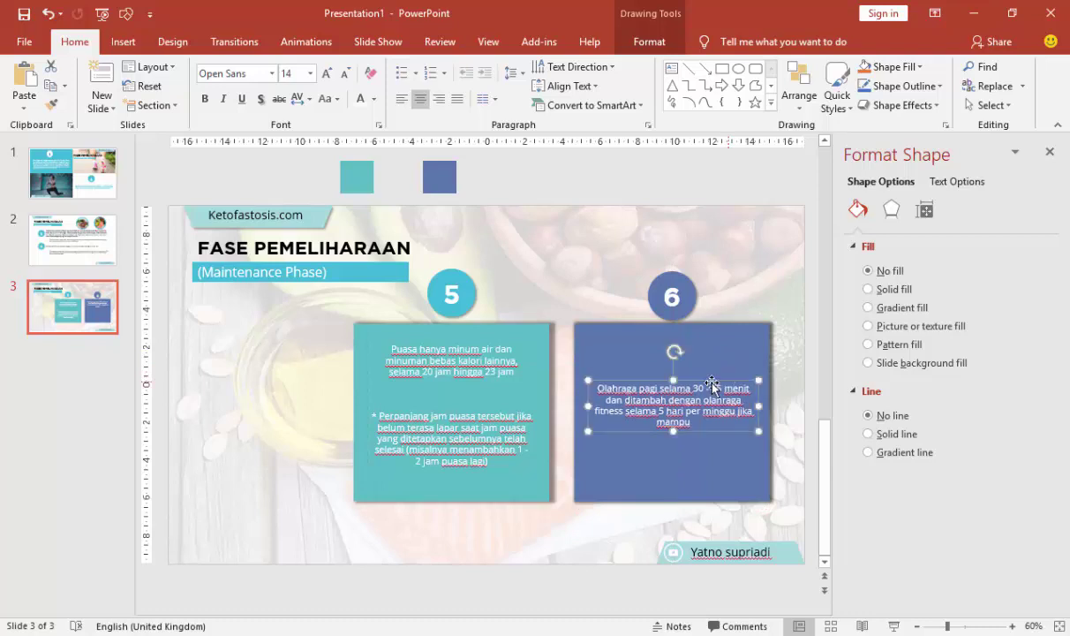
ctrl+scroll(281, 409, down, 1)
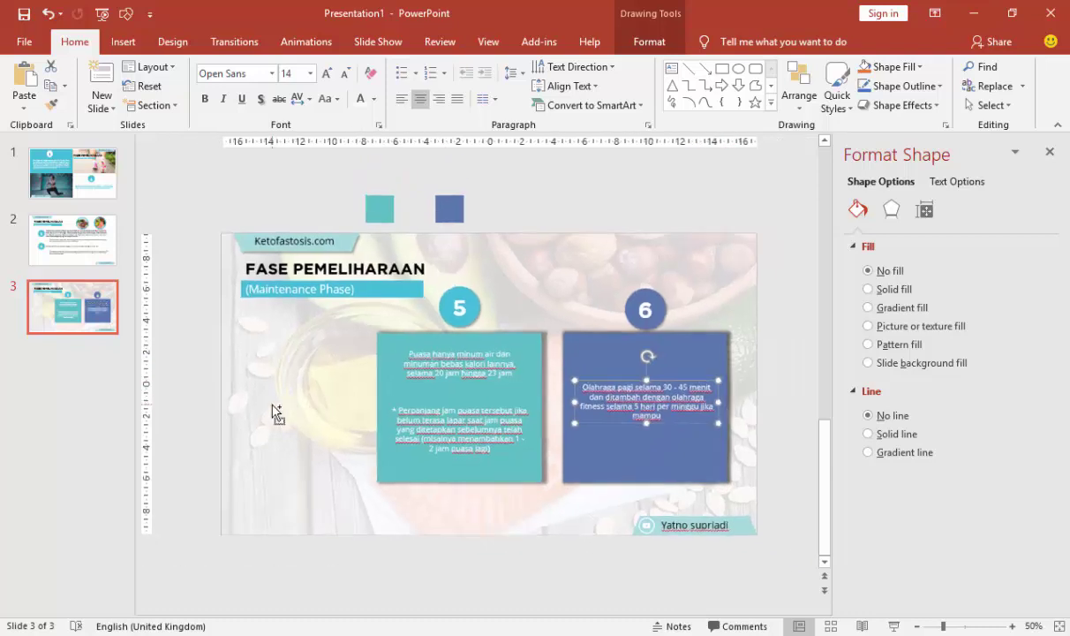
- Move Ketofastosis.com to the top right and the author tag bottom left, then preview the slide
click(358, 574)
click(315, 240)
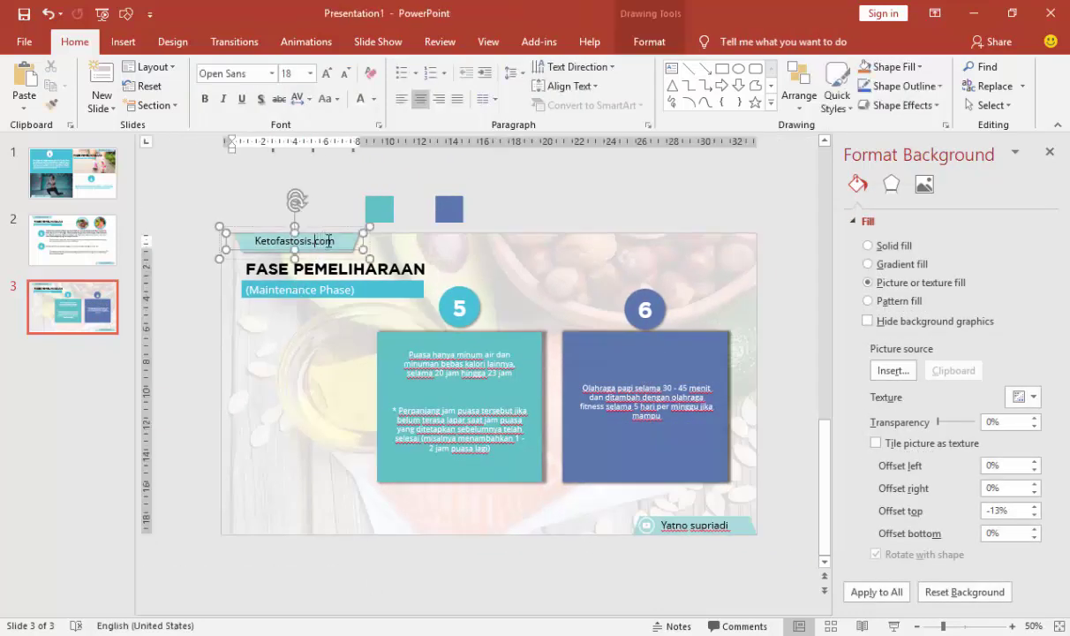
drag(338, 258, 728, 257)
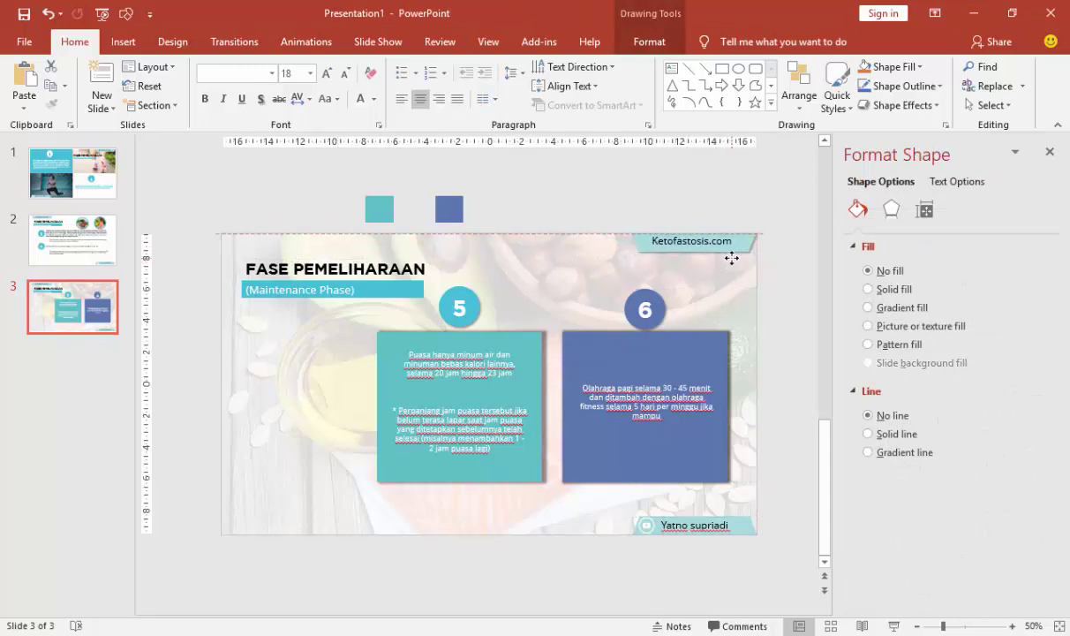
click(719, 530)
drag(732, 513, 331, 512)
click(742, 387)
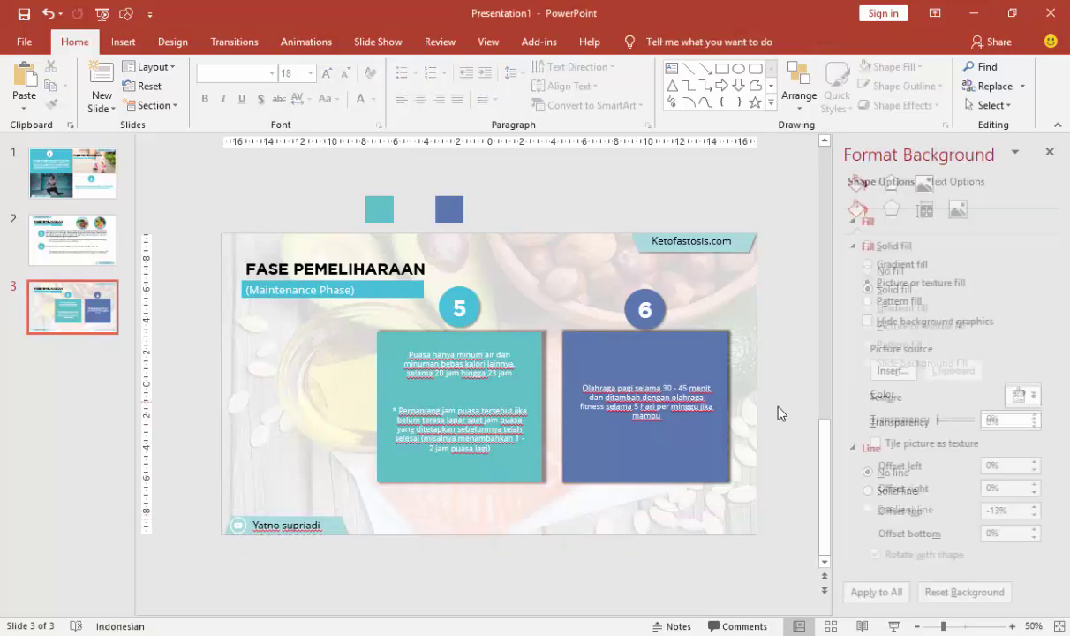
click(893, 626)
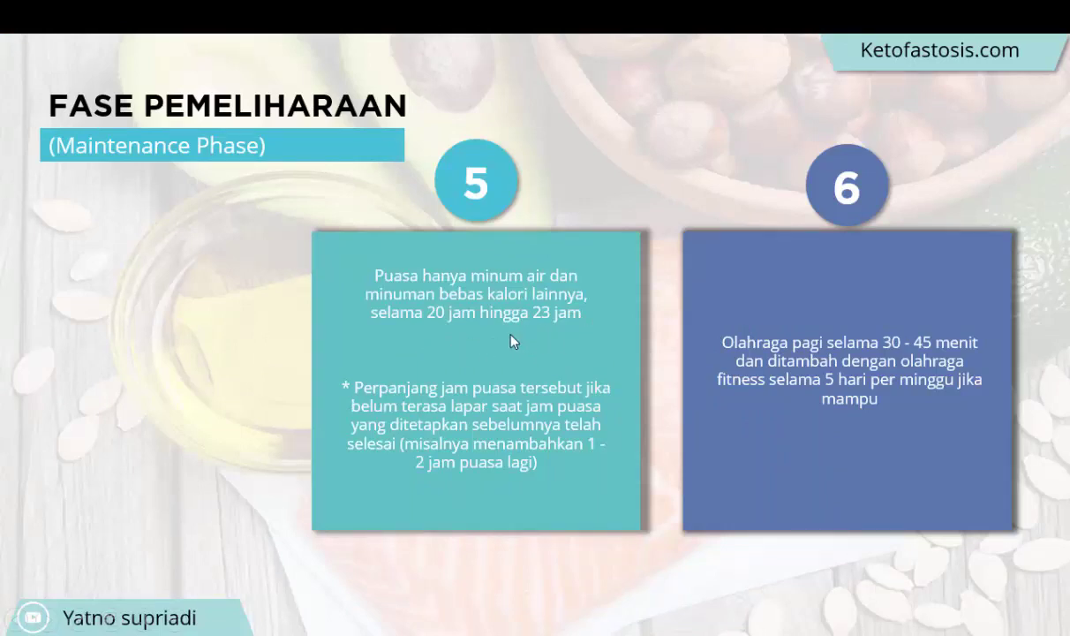
key(Escape)
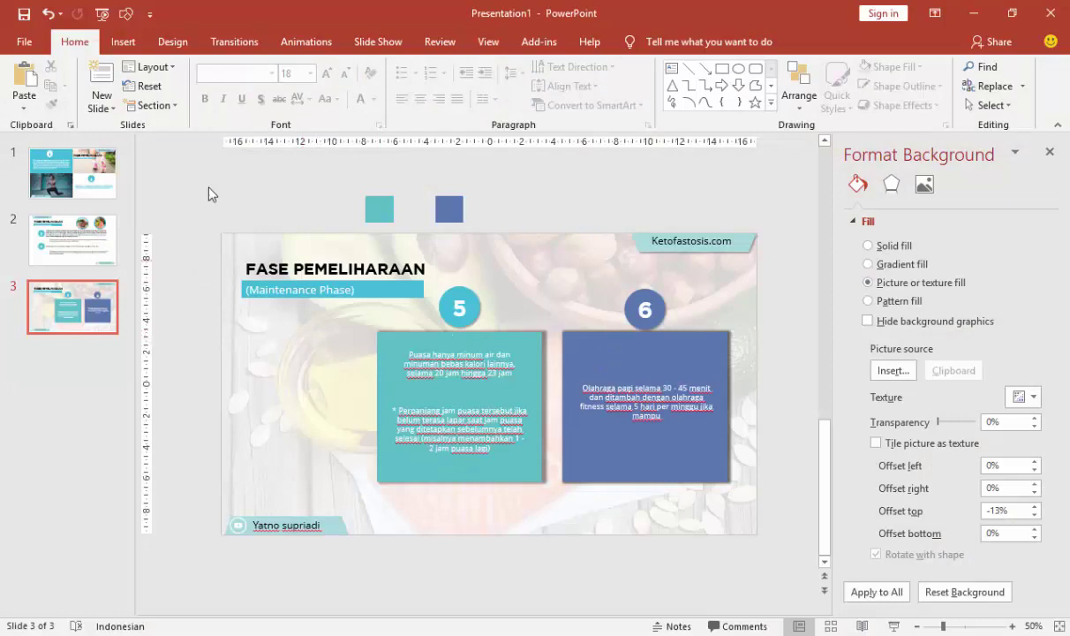
- Draw a square at the slide's left side and rotate it 45° into a diamond
click(122, 42)
click(306, 89)
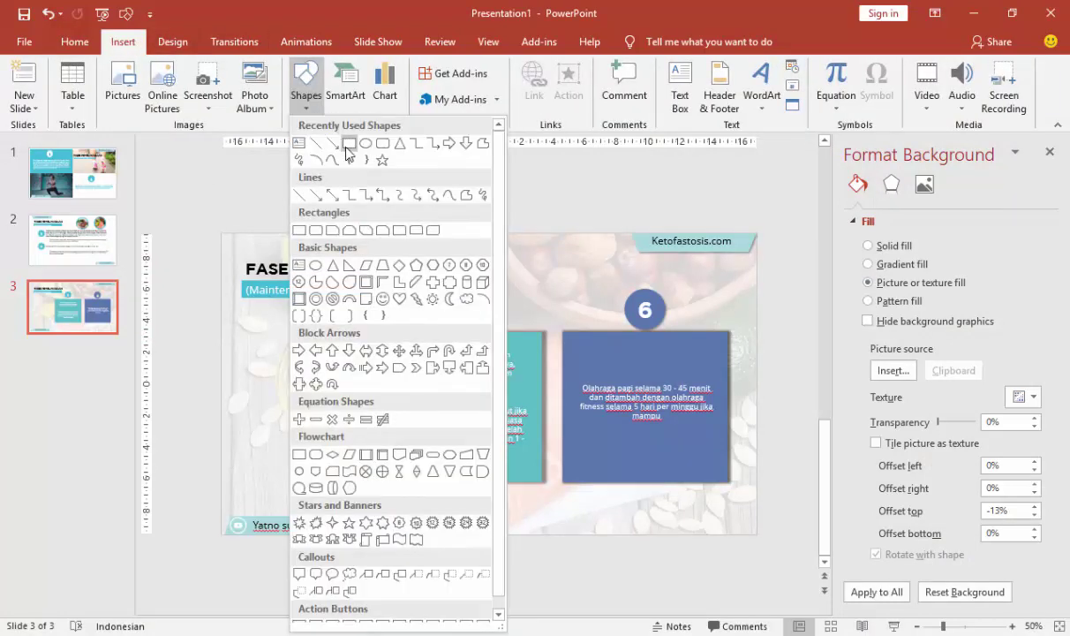
click(342, 157)
mouse_move(247, 327)
mouse_down()
mouse_move(330, 387)
mouse_move(329, 410)
mouse_up()
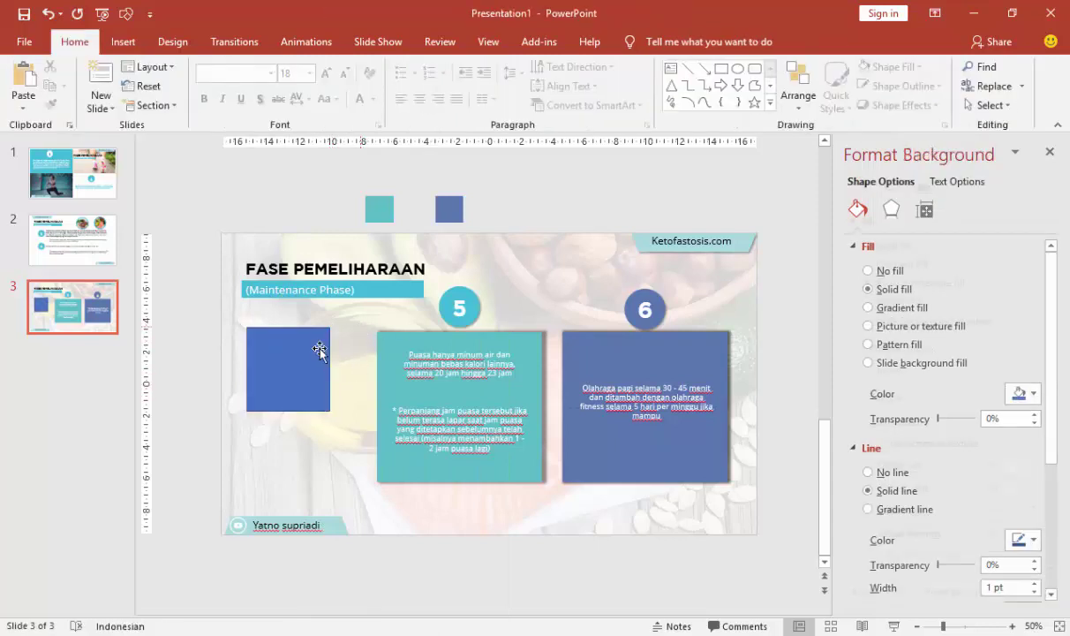
click(316, 350)
click(879, 106)
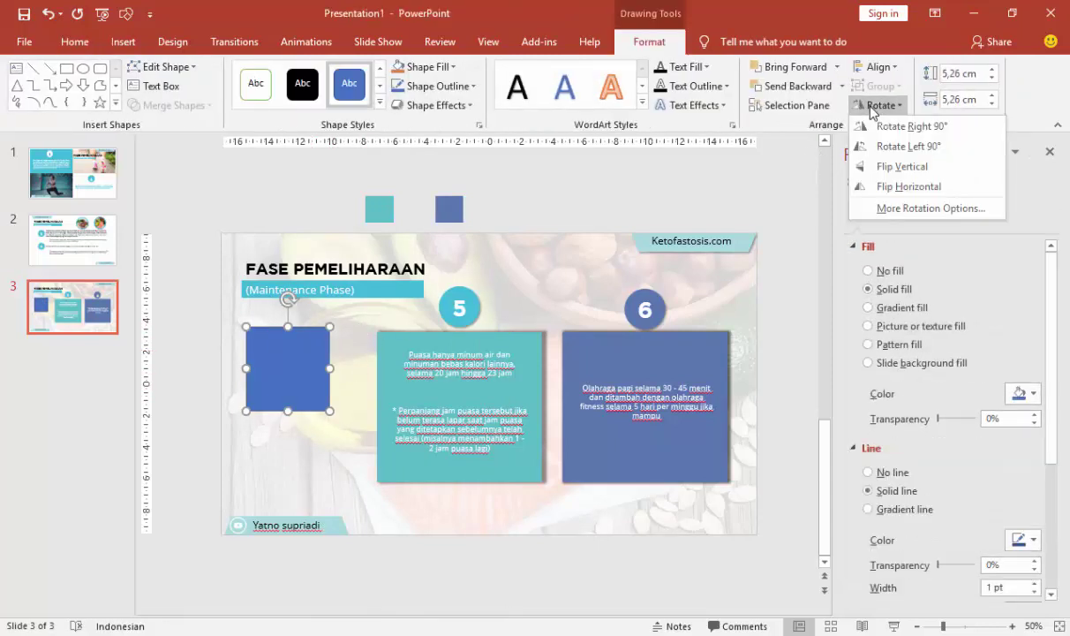
click(893, 208)
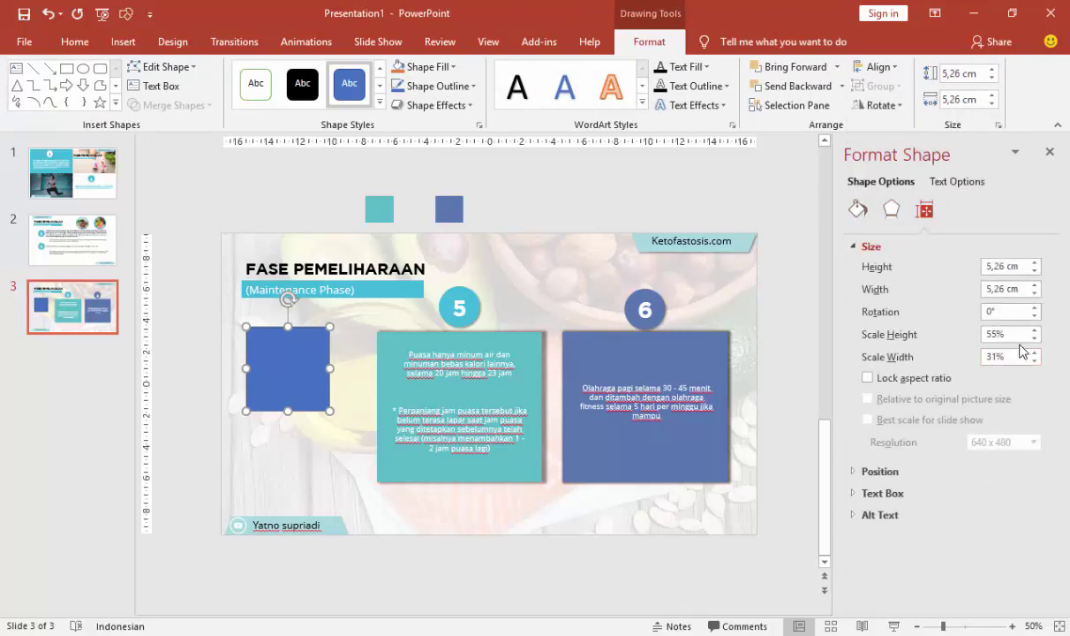
drag(1006, 311, 962, 311)
text(45)
key(Return)
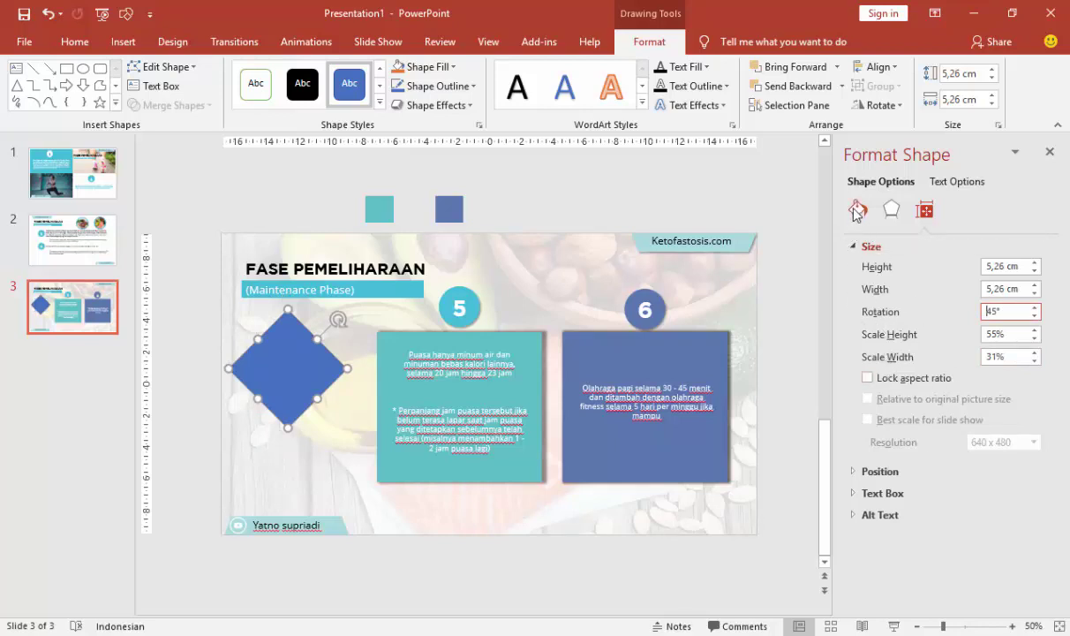
- Remove the diamond's outline and give it an outer shadow with more distance and 59% transparency
click(855, 211)
click(880, 473)
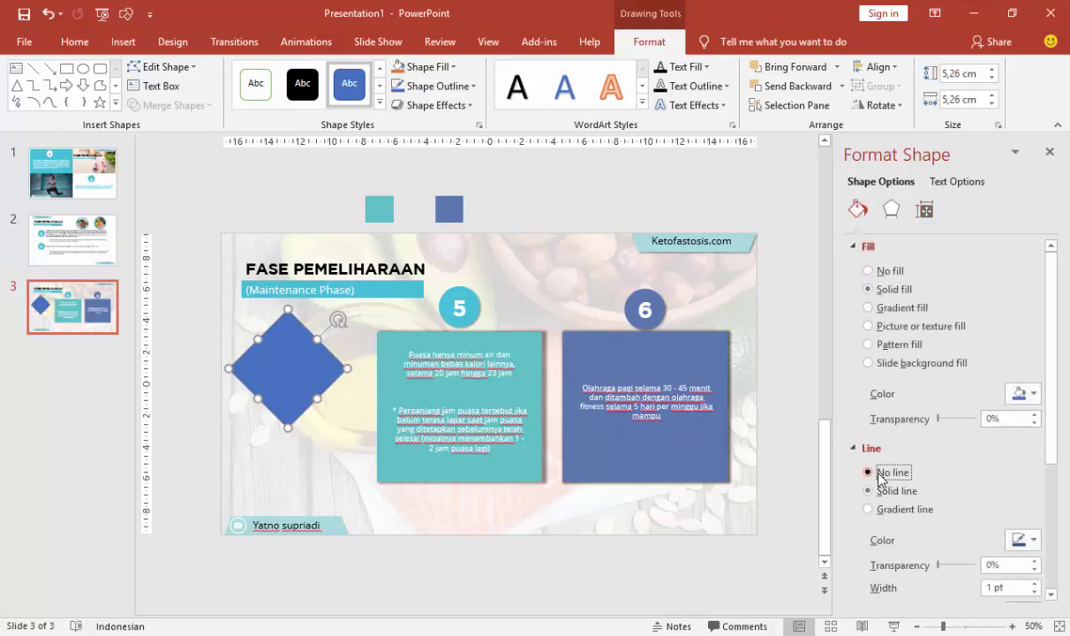
click(891, 210)
click(1022, 270)
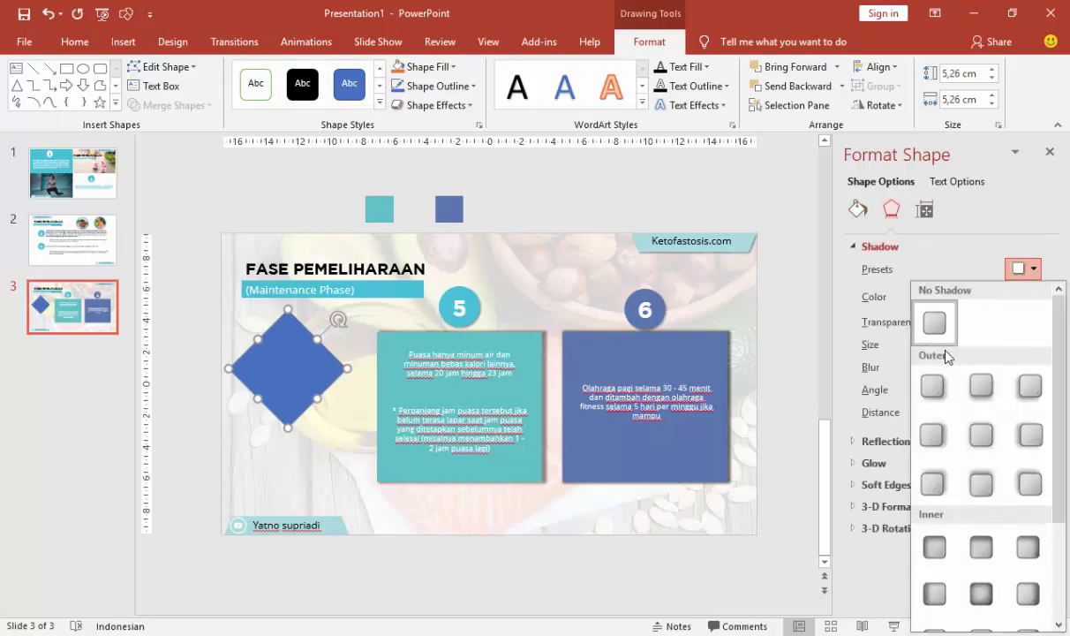
click(923, 387)
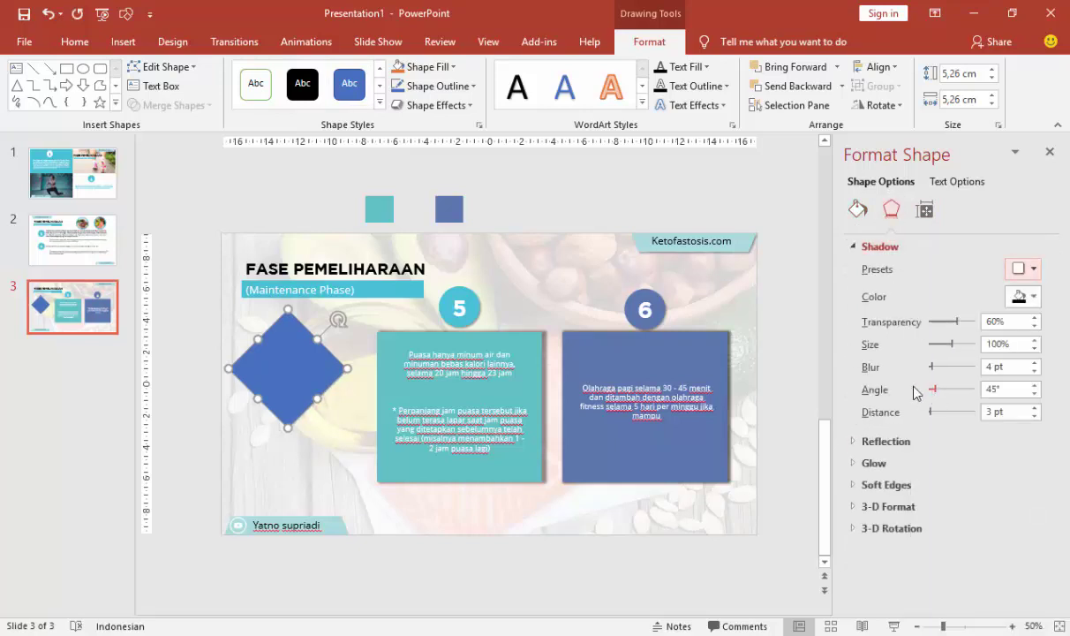
click(1034, 407)
click(1034, 407)
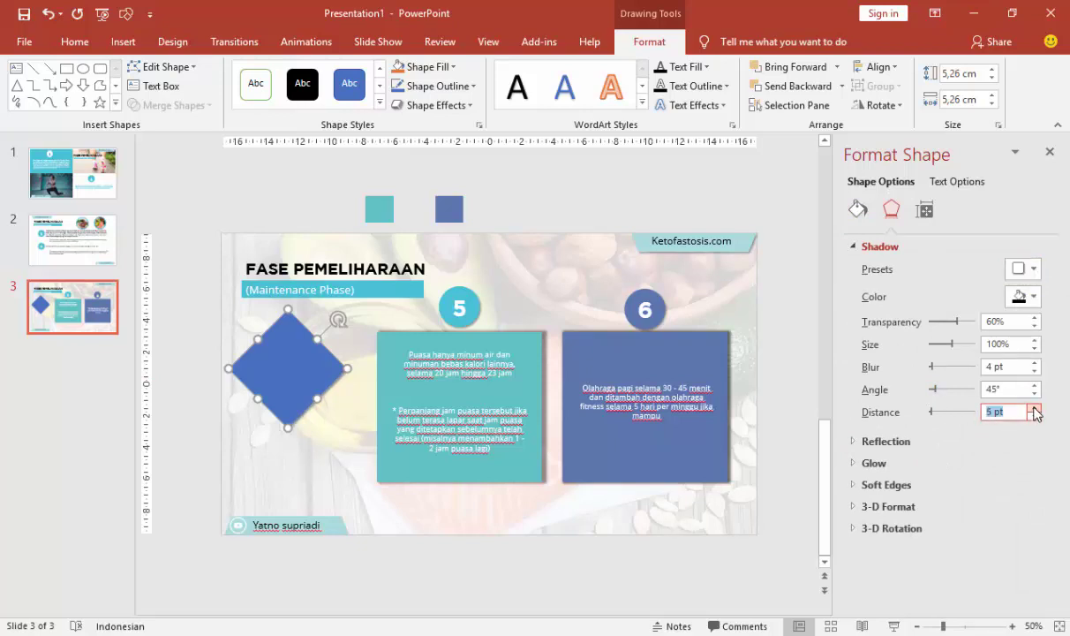
click(948, 323)
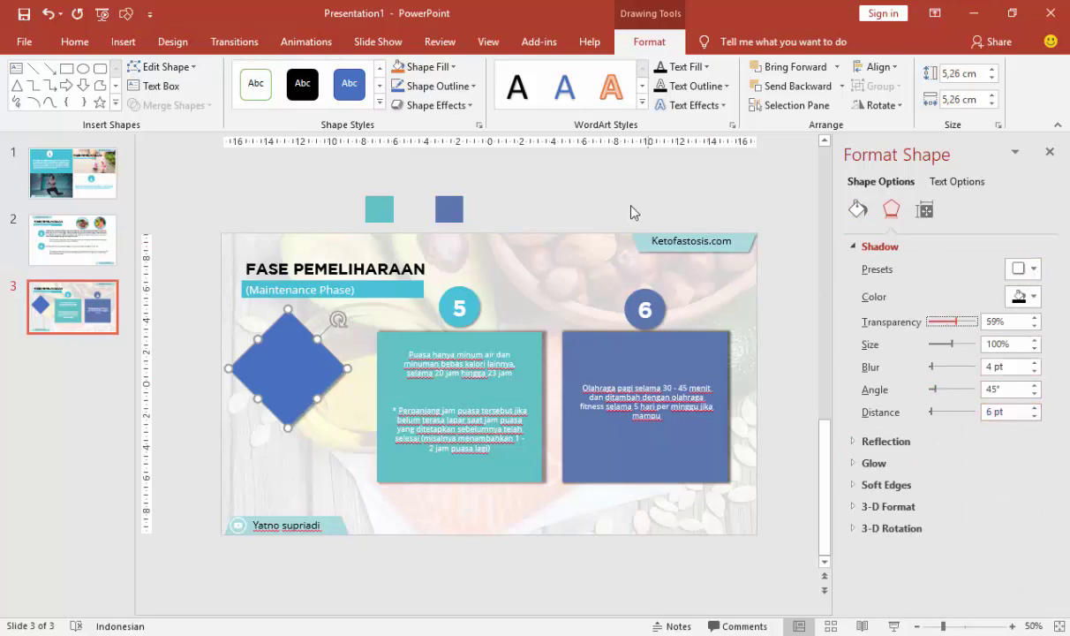
- Duplicate the diamond directly below the original and shift both slightly to the right
click(541, 212)
click(299, 346)
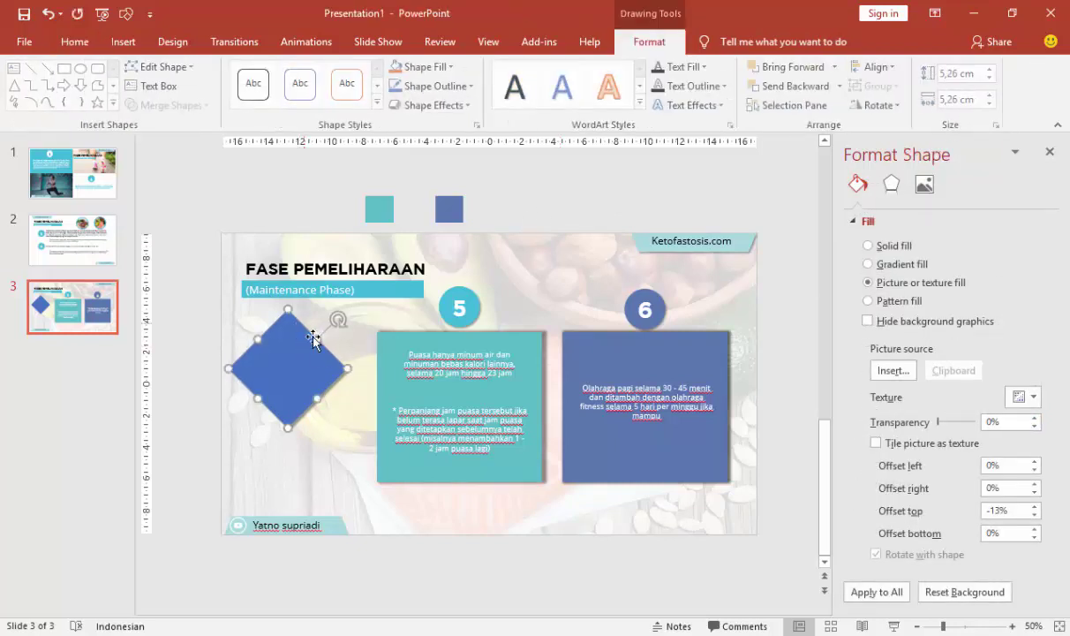
drag(294, 364, 287, 445)
shift+click(298, 359)
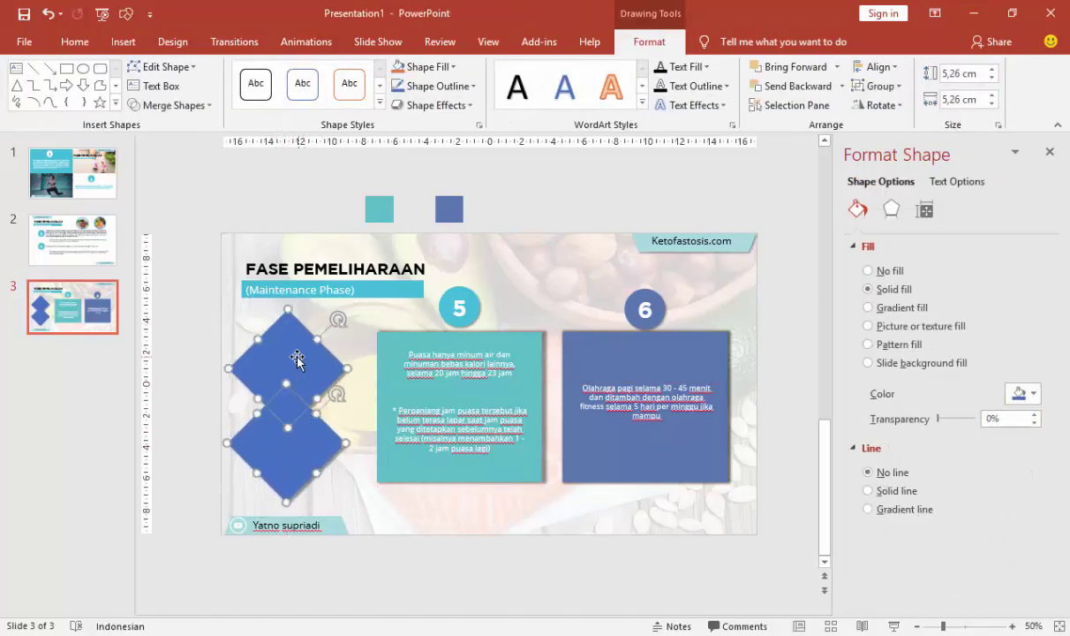
drag(299, 358, 308, 346)
click(214, 280)
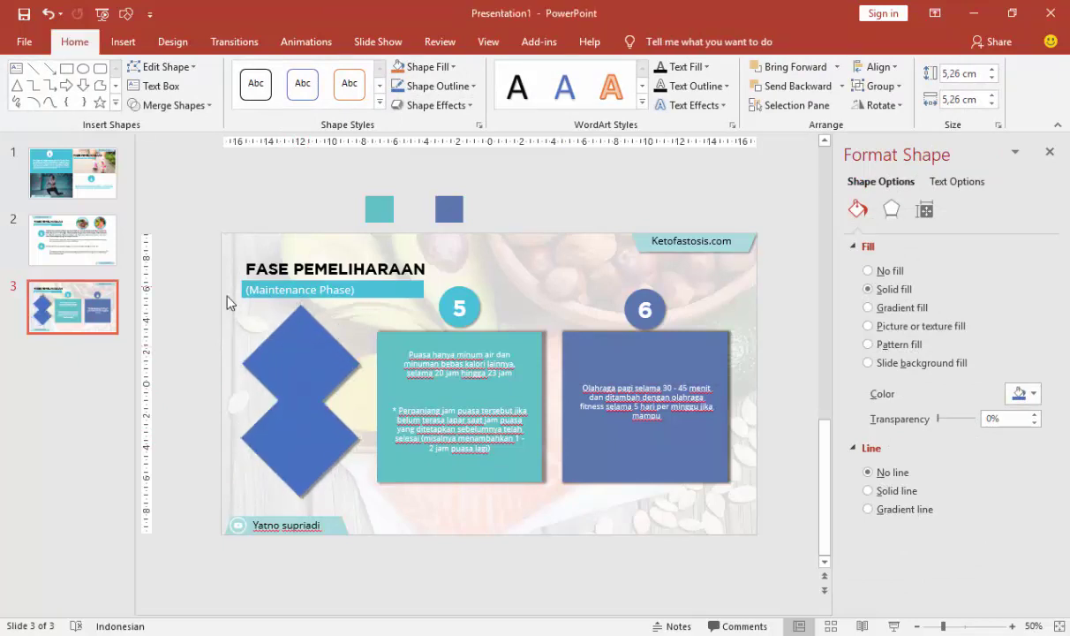
click(298, 321)
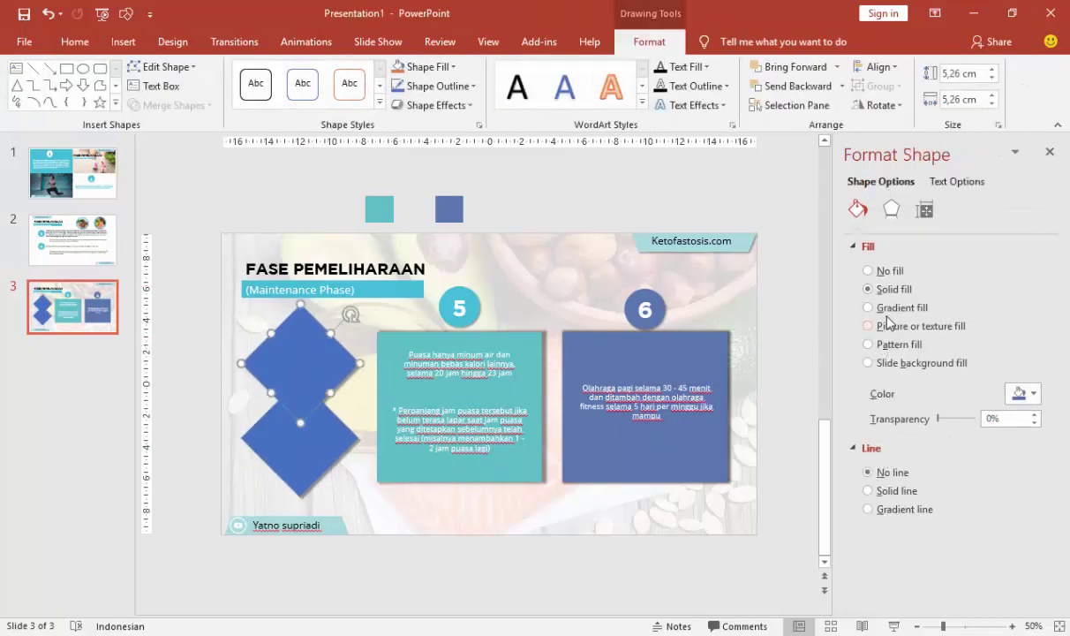
- Fill the top diamond with the beef-on-chopping-board photo from a file
click(890, 326)
click(892, 409)
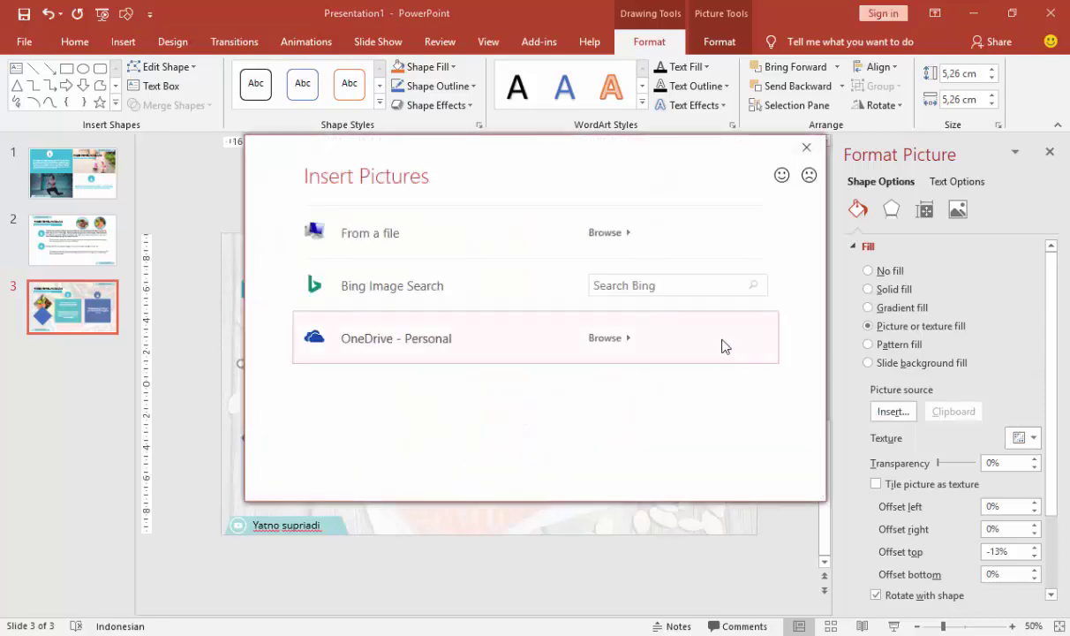
click(441, 234)
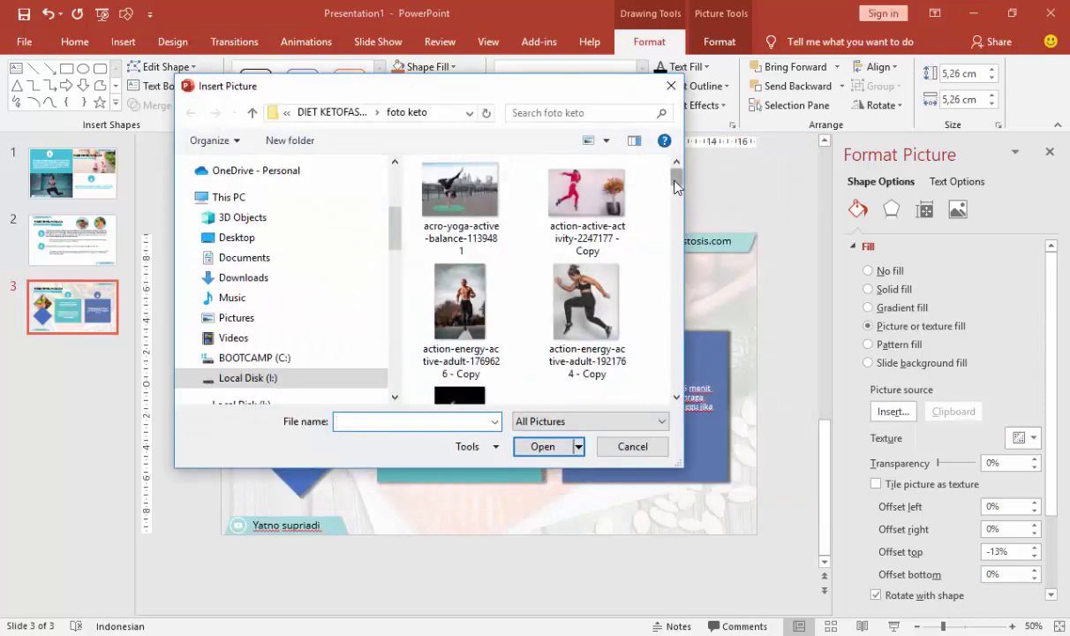
drag(676, 199, 676, 258)
scroll(682, 288, down, 3)
scroll(682, 292, down, 3)
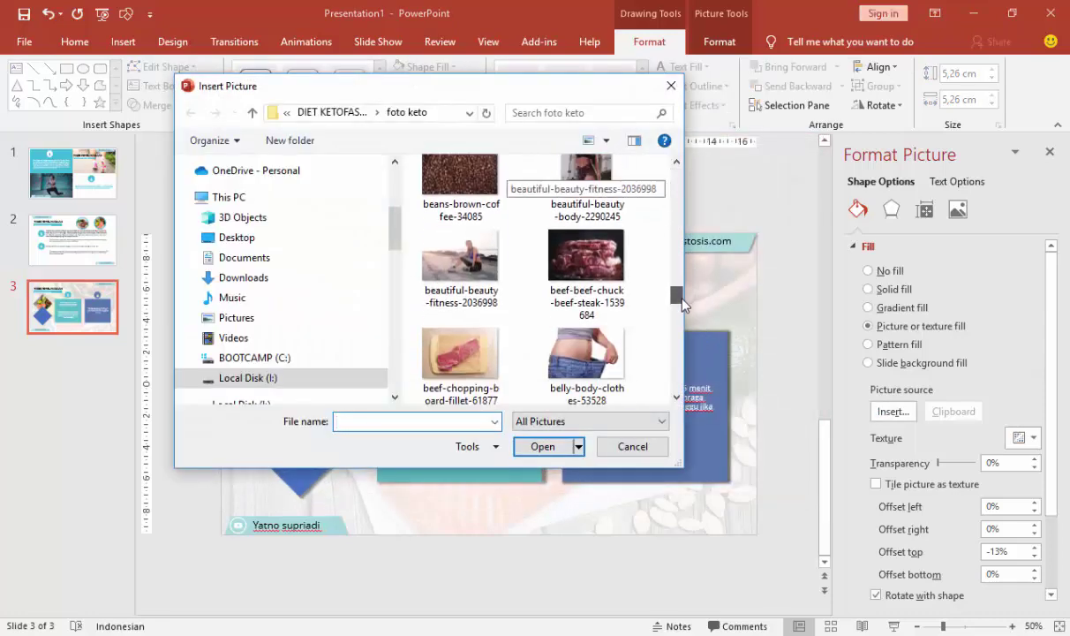
click(609, 279)
click(482, 364)
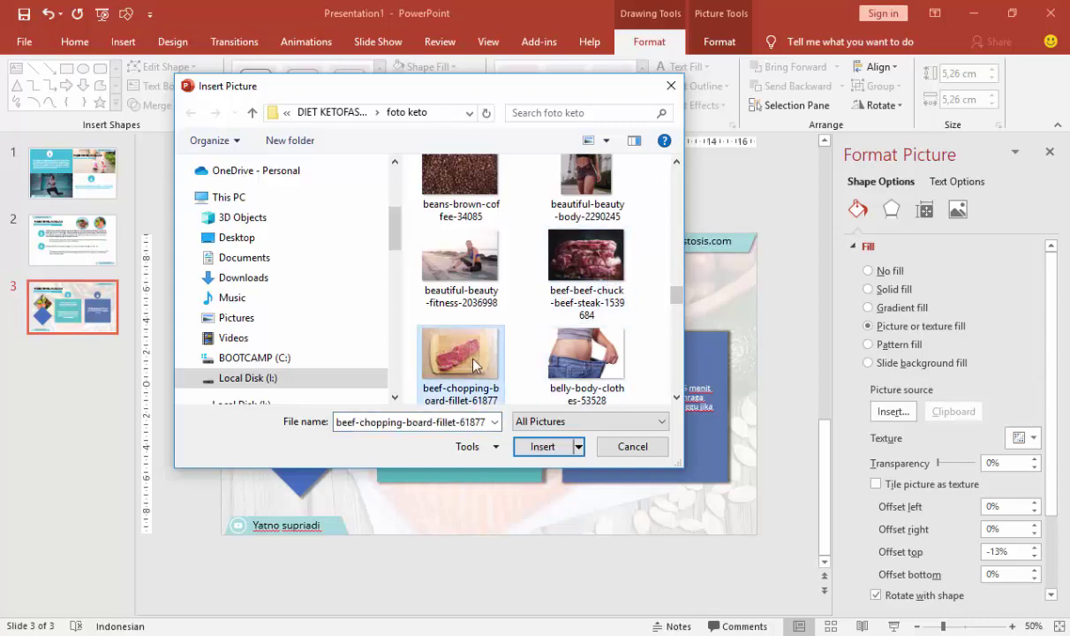
click(542, 446)
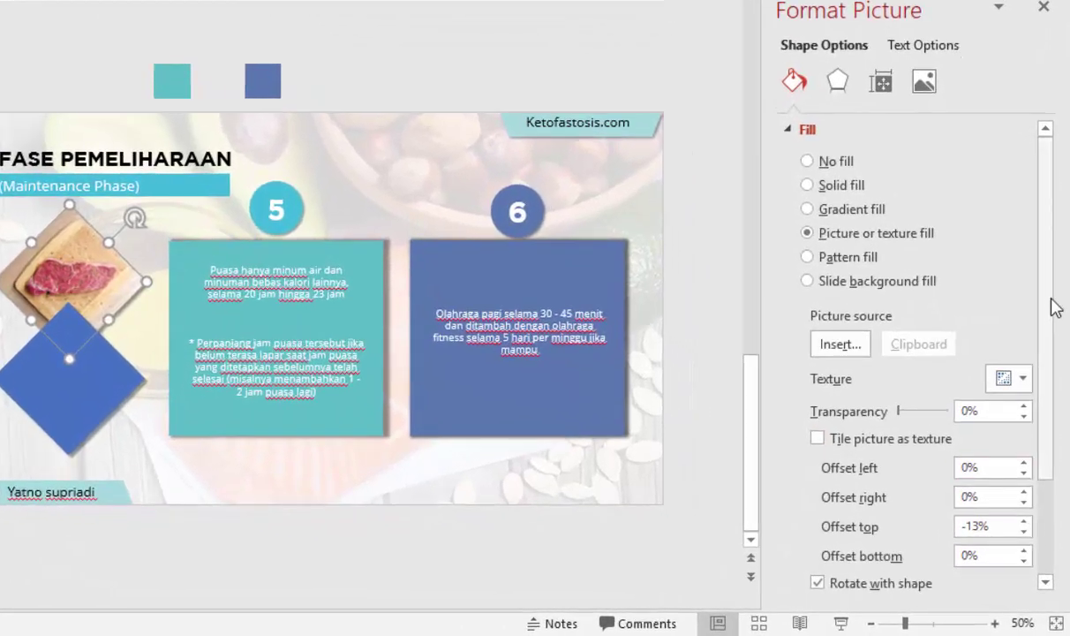
- Keep the beef photo upright by turning off Rotate with shape
scroll(1056, 467, down, 3)
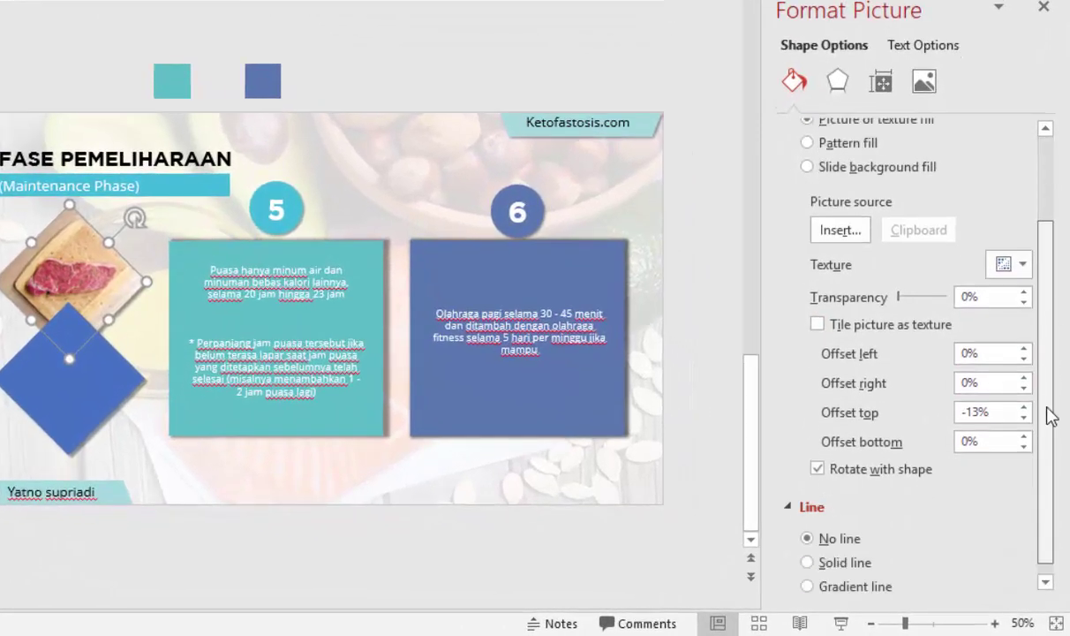
scroll(1051, 415, down, 1)
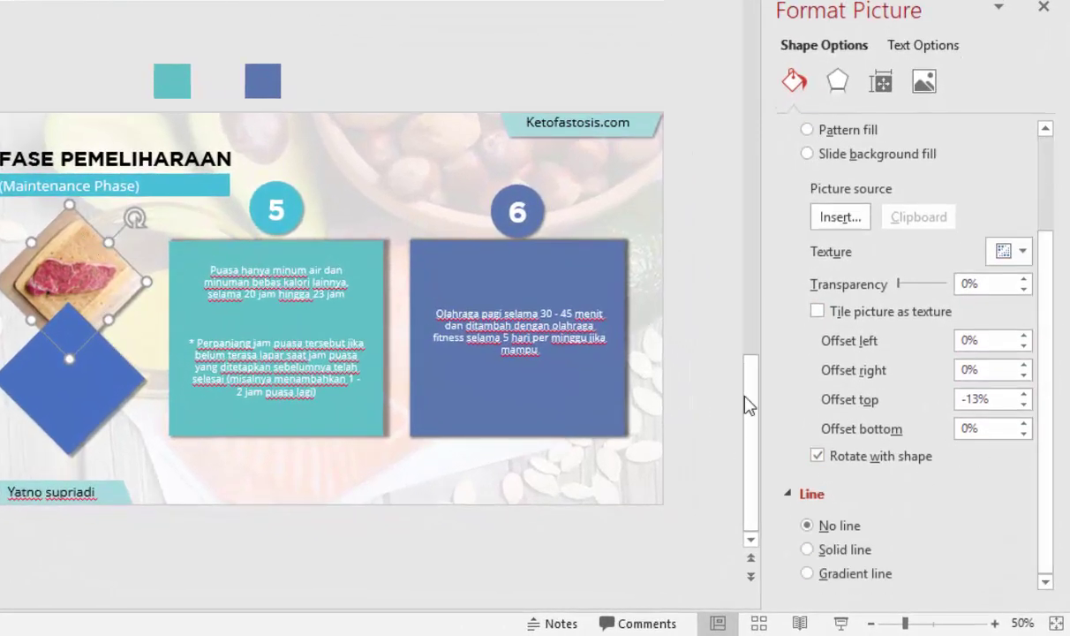
click(817, 457)
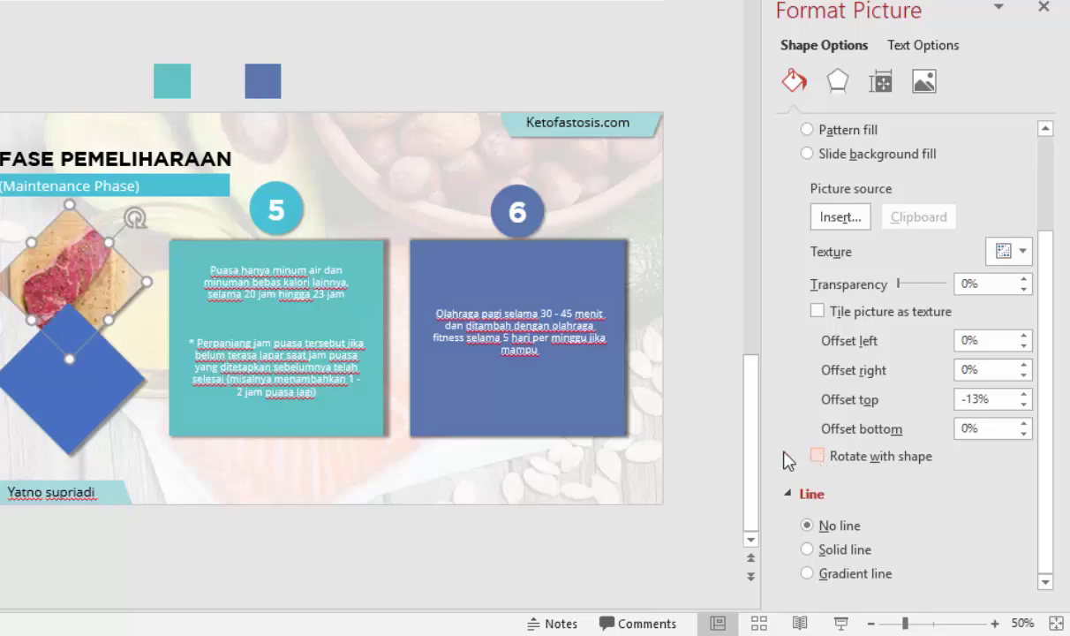
click(103, 383)
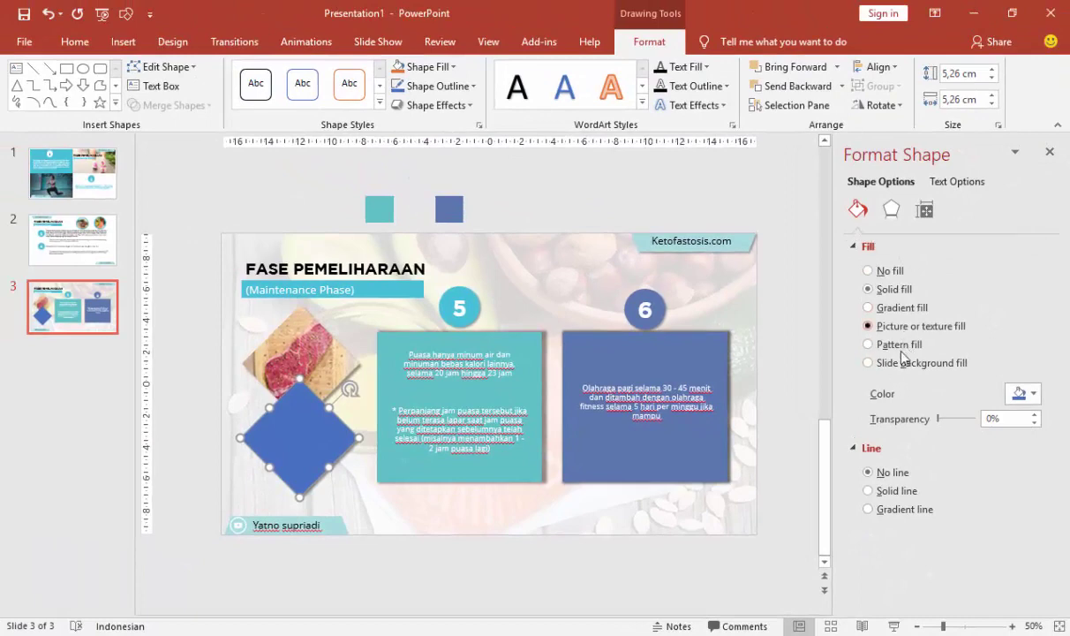
- Fill the lower diamond with the workout photo, kept upright with Rotate with shape off
click(892, 410)
click(478, 253)
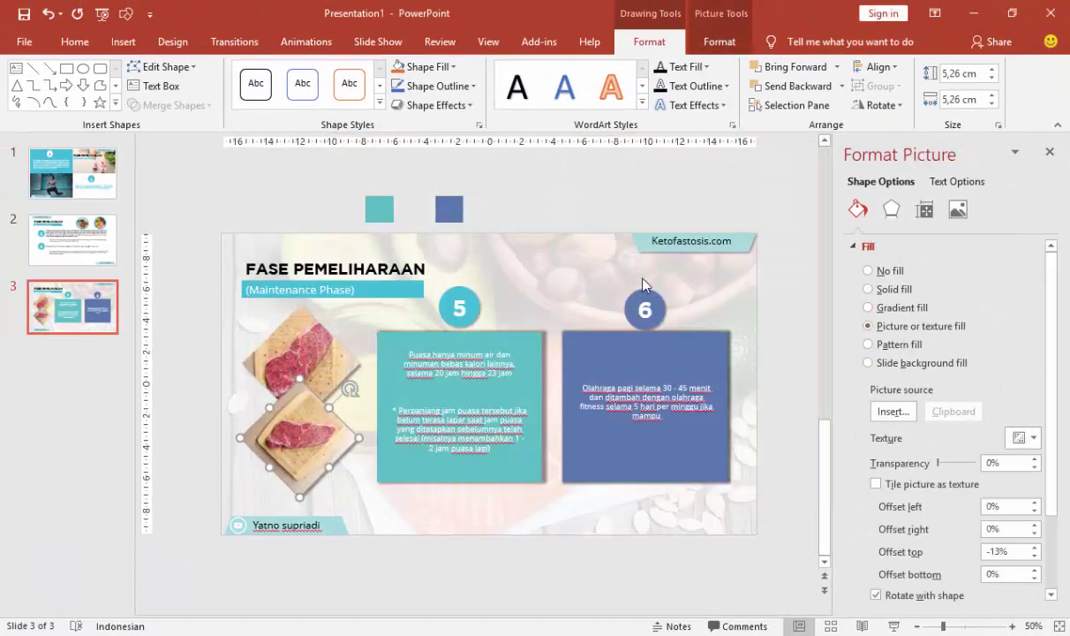
drag(675, 192, 676, 212)
click(484, 228)
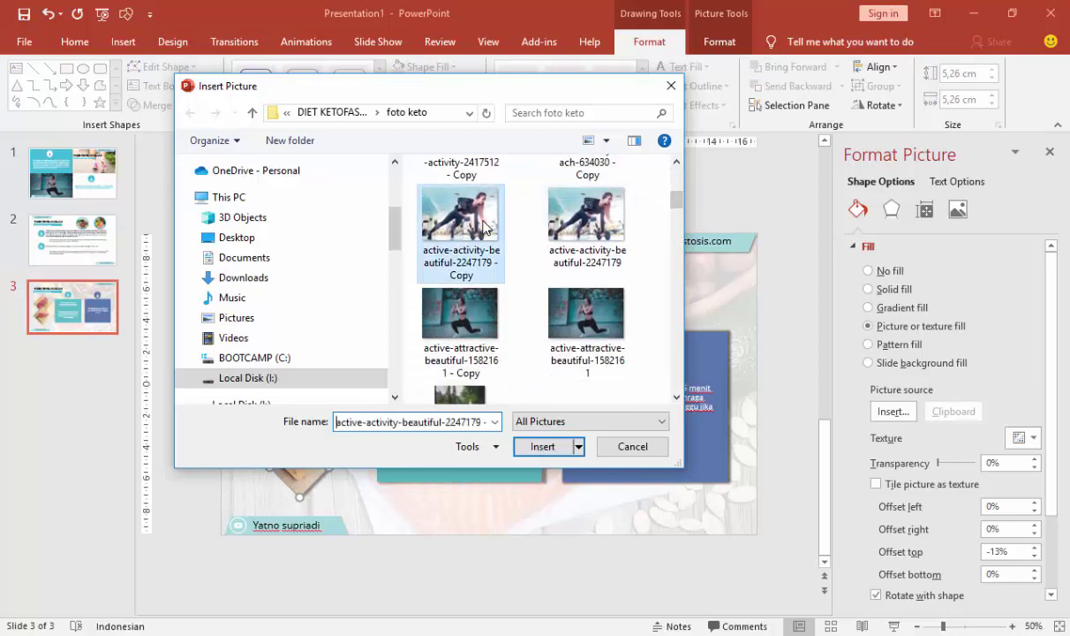
click(552, 448)
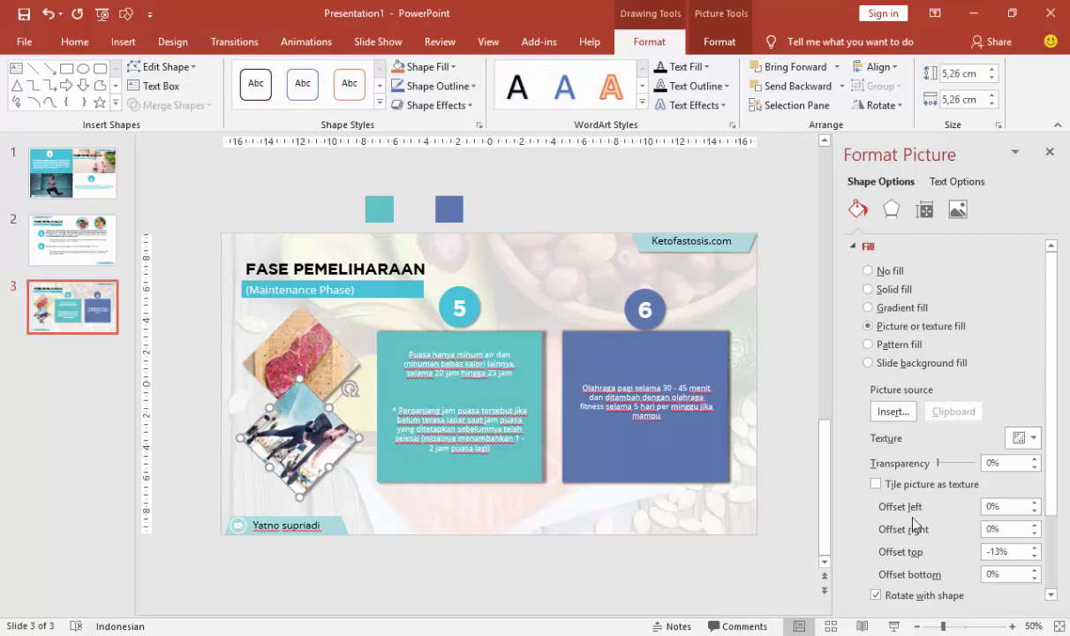
scroll(929, 570, down, 3)
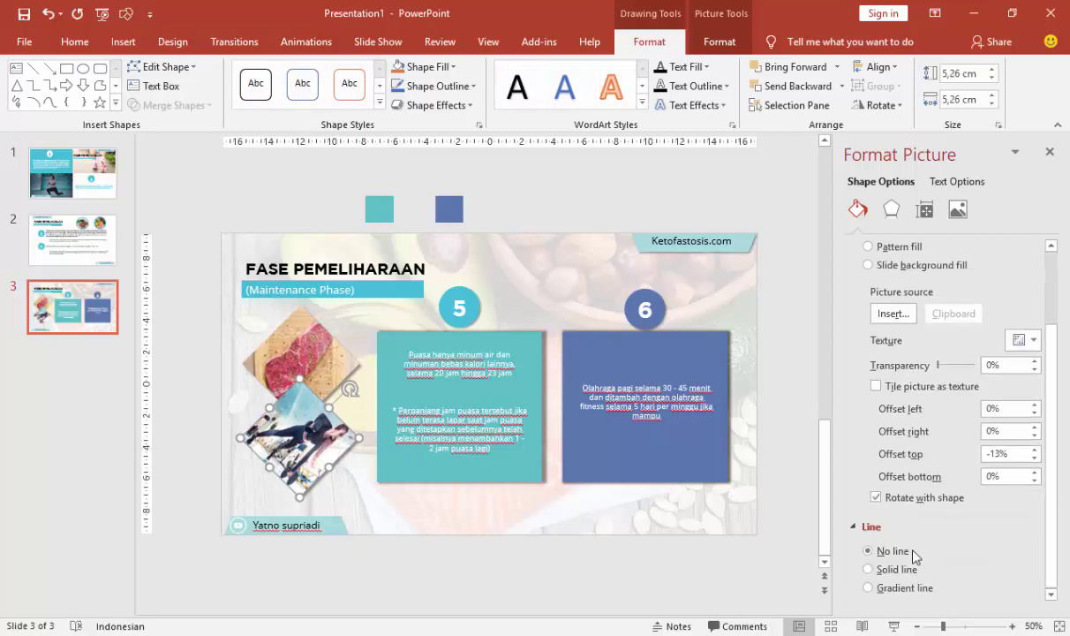
click(877, 498)
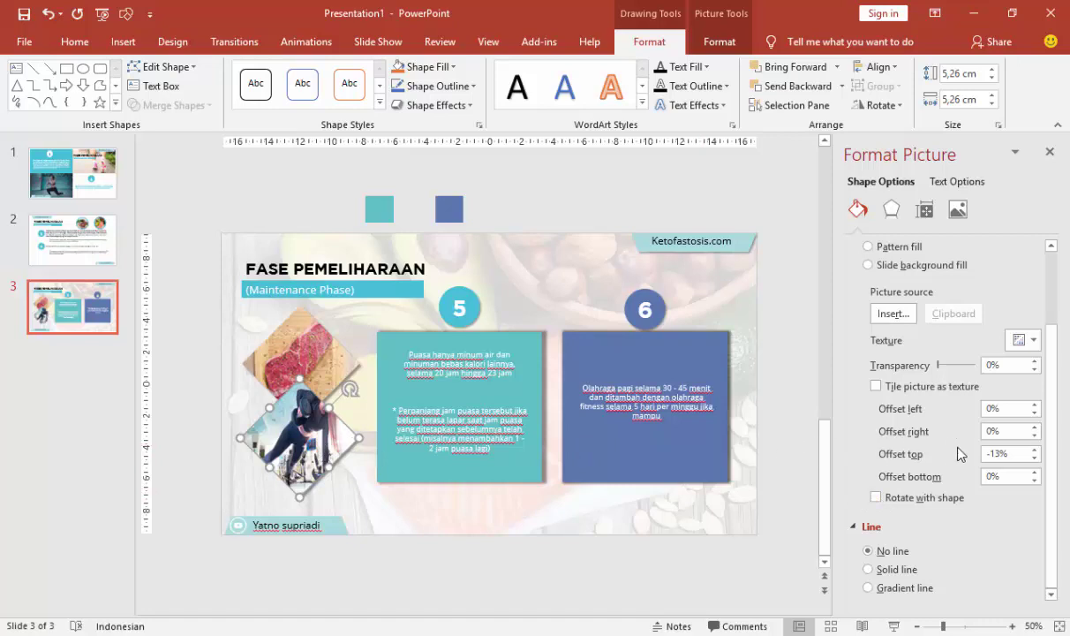
- Reposition the workout photo to a 2% top offset and -27% left offset
click(1034, 450)
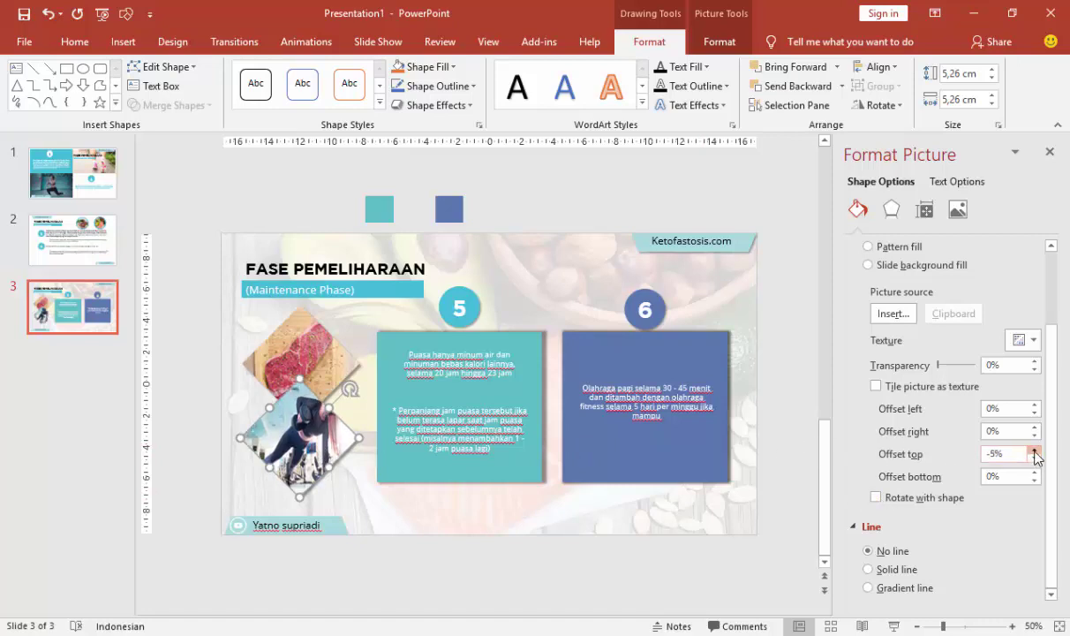
click(1035, 450)
click(1035, 450)
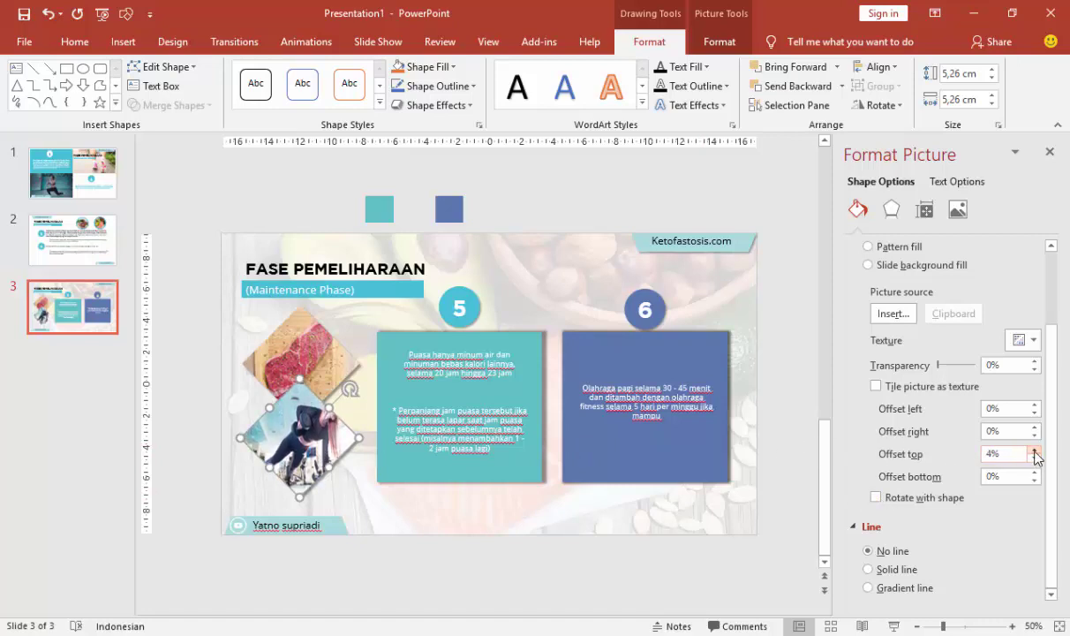
click(1035, 450)
click(1034, 458)
click(1034, 458)
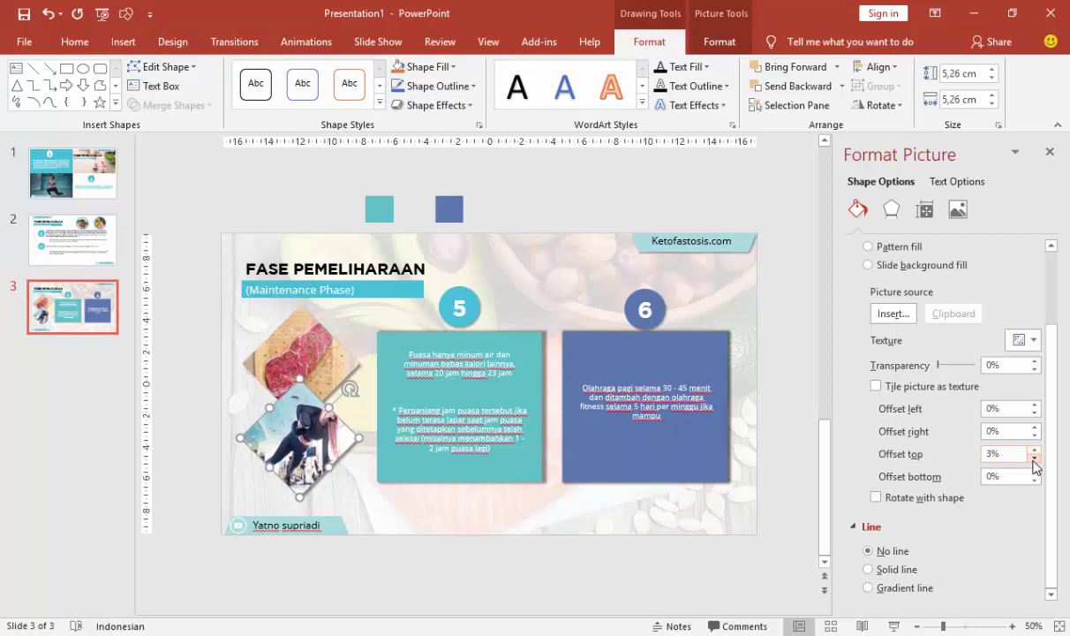
click(1034, 458)
click(1034, 412)
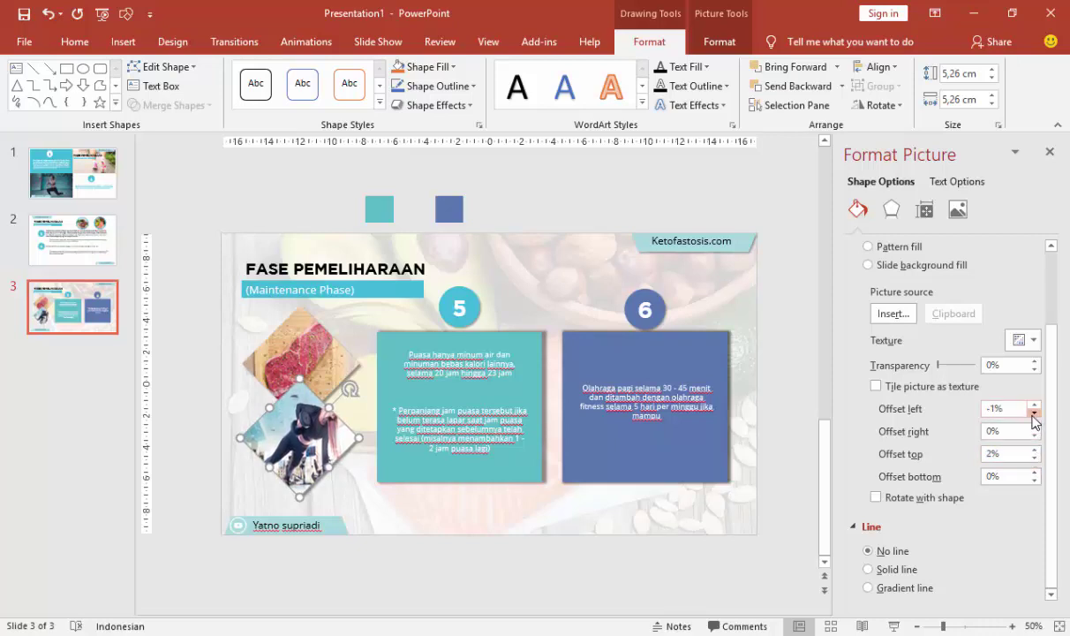
drag(1034, 414, 1035, 430)
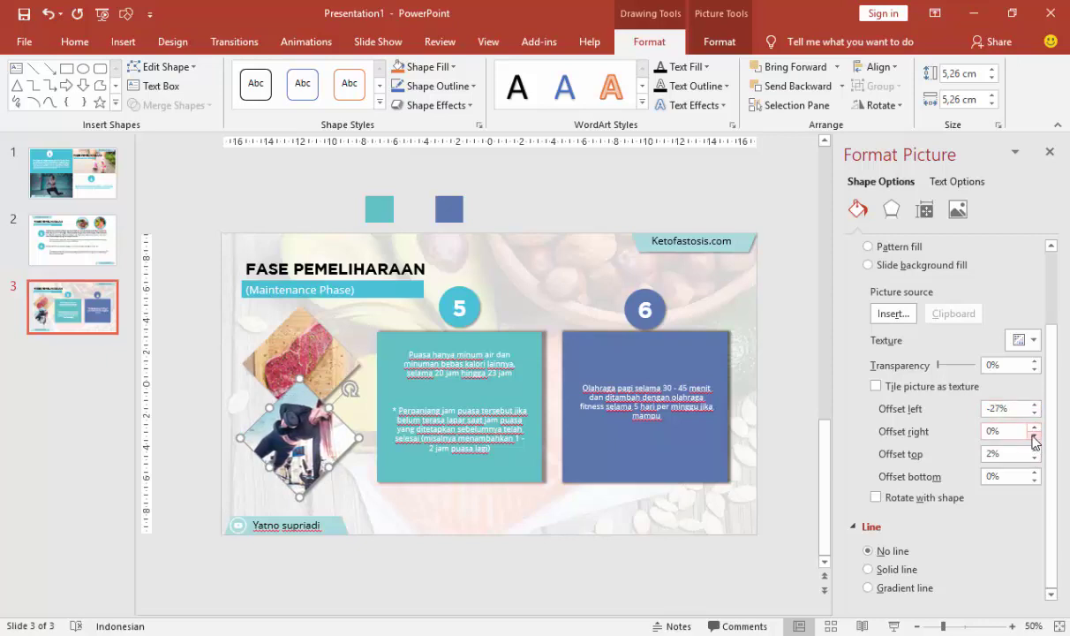
click(574, 490)
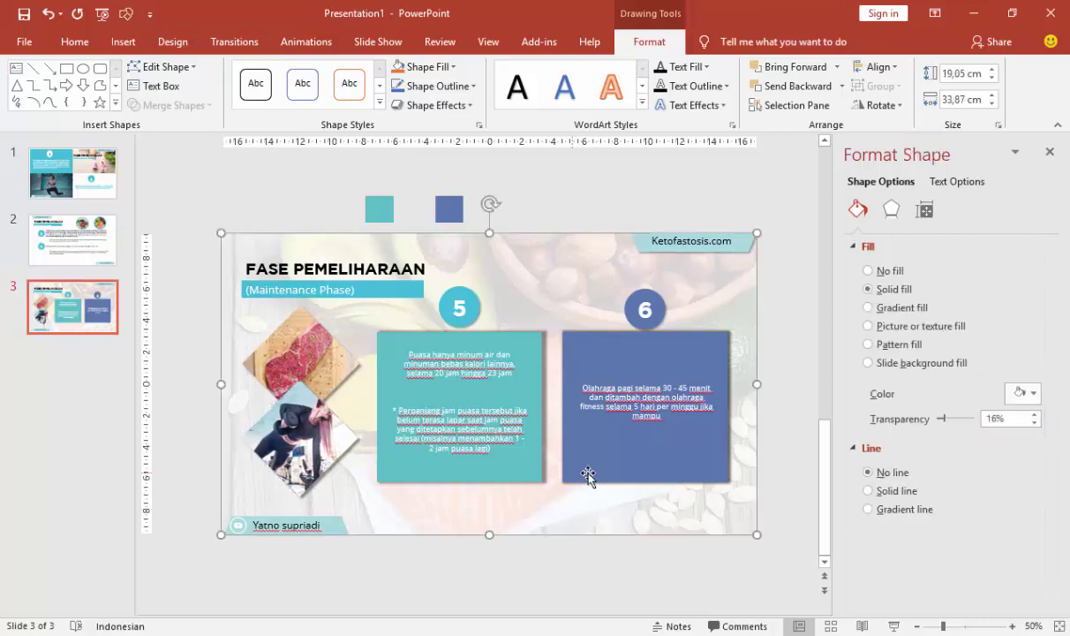
click(313, 433)
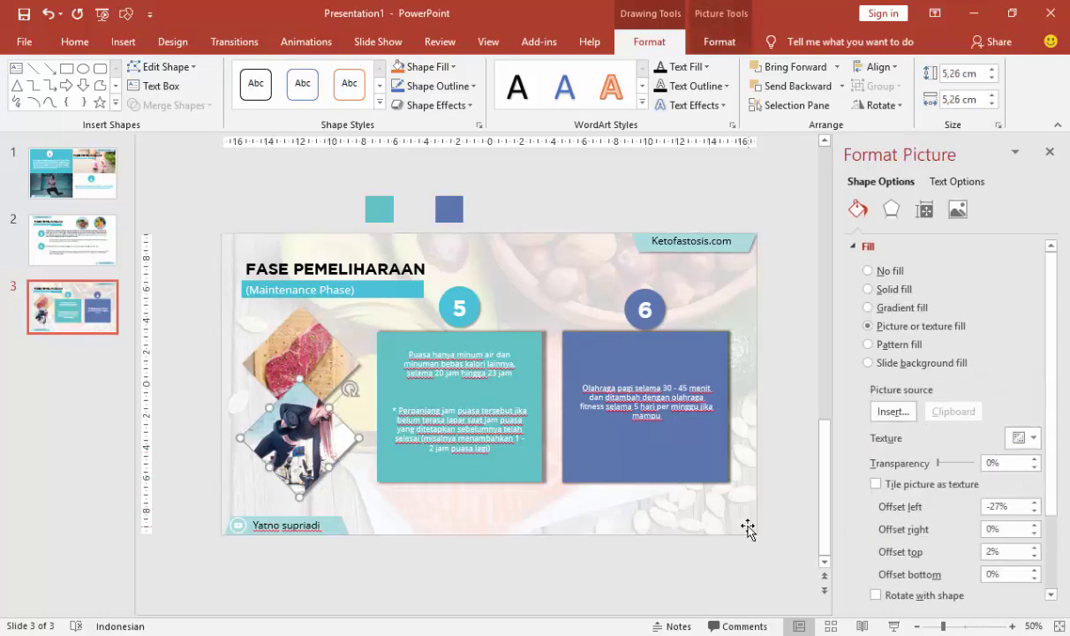
click(785, 536)
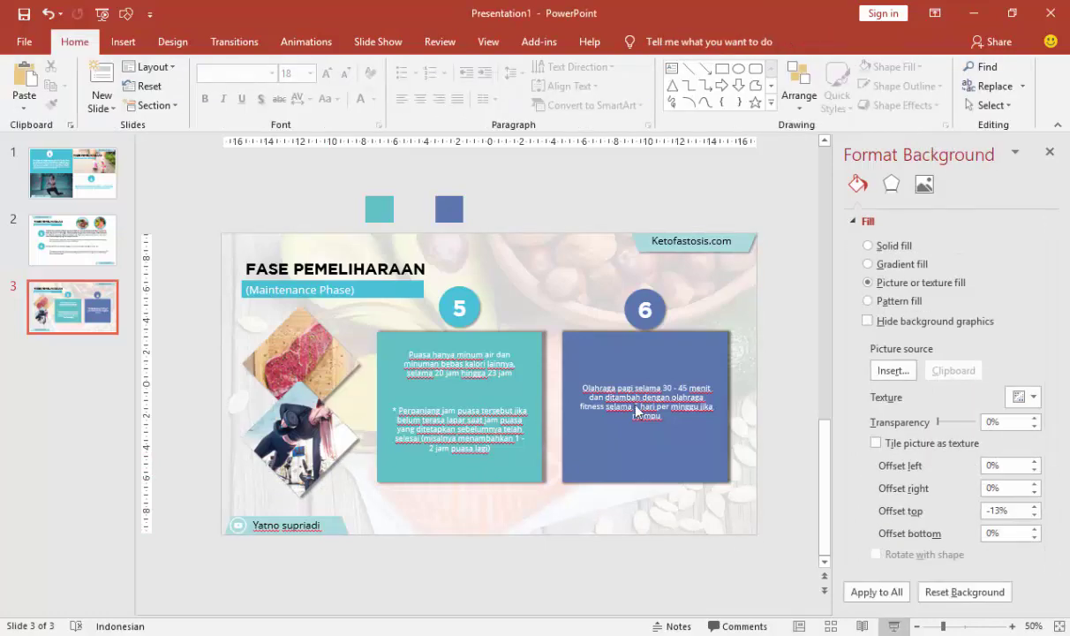
- Preview slide 3, then add a fourth slide and delete its title and content placeholders
key(shift+F5)
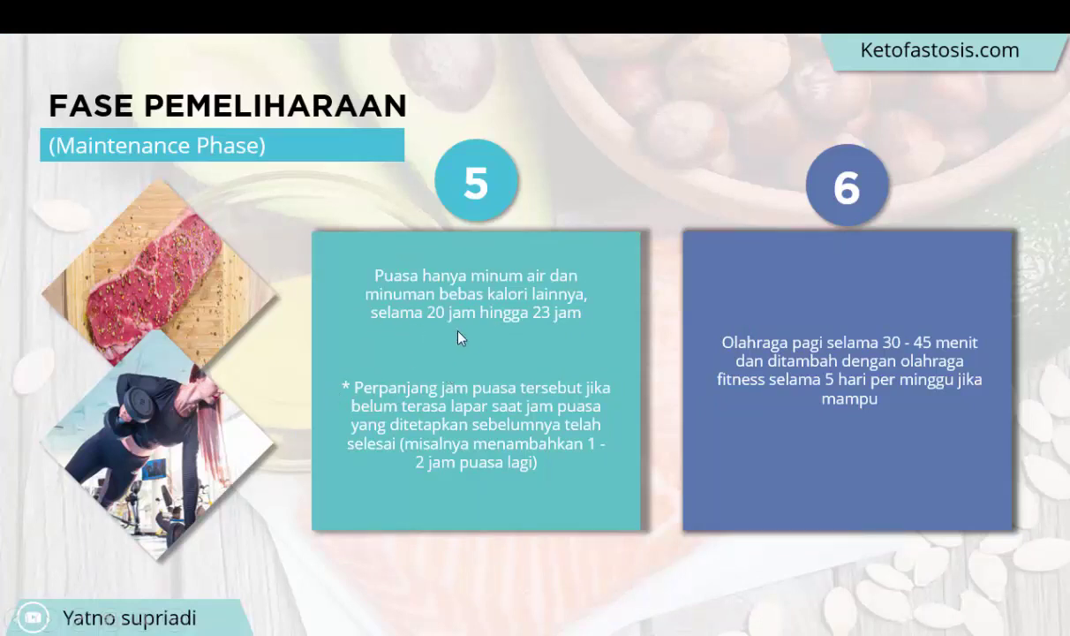
key(Escape)
right_click(88, 350)
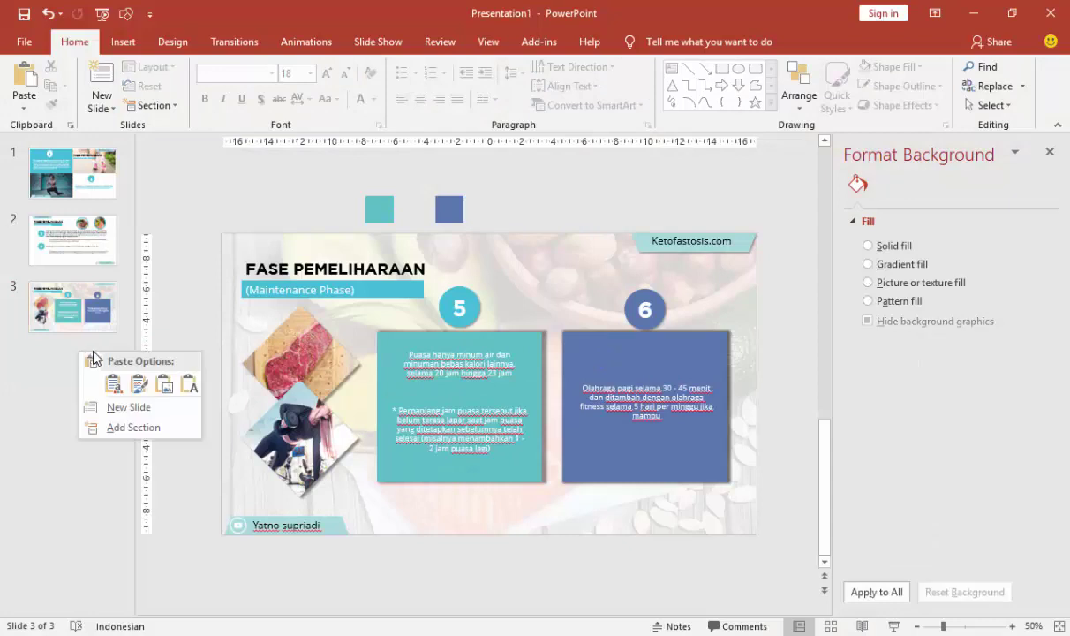
click(115, 408)
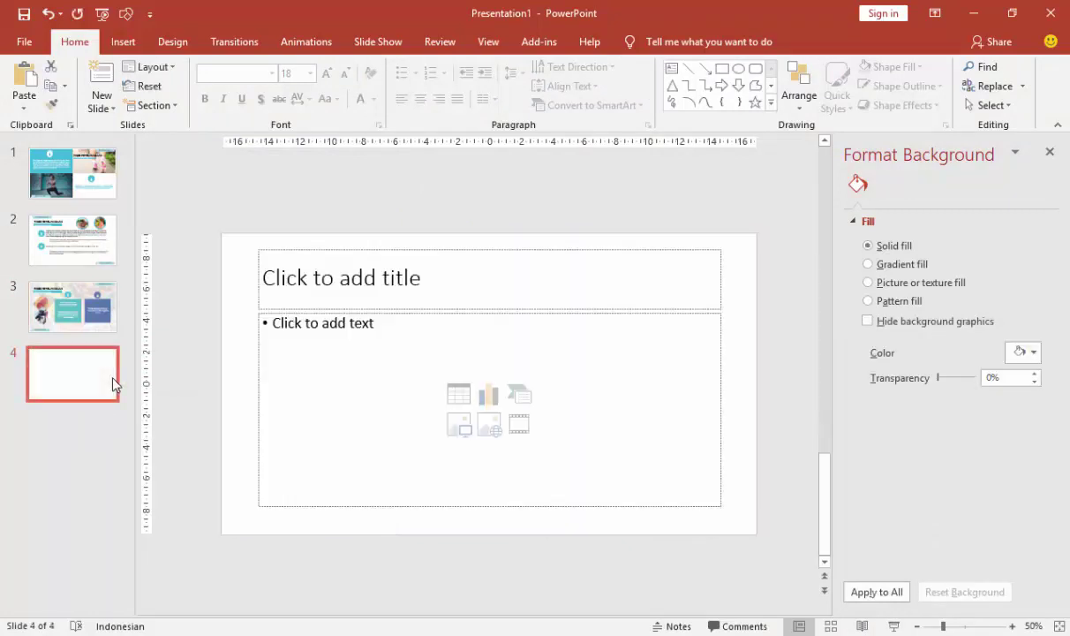
click(423, 251)
key(Delete)
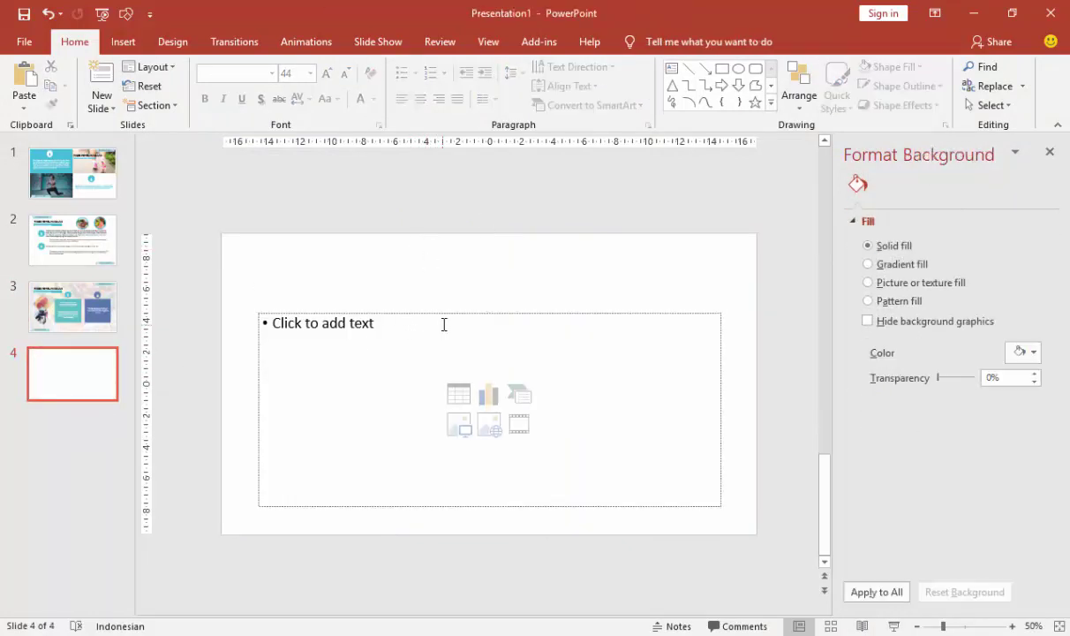
click(440, 313)
key(Delete)
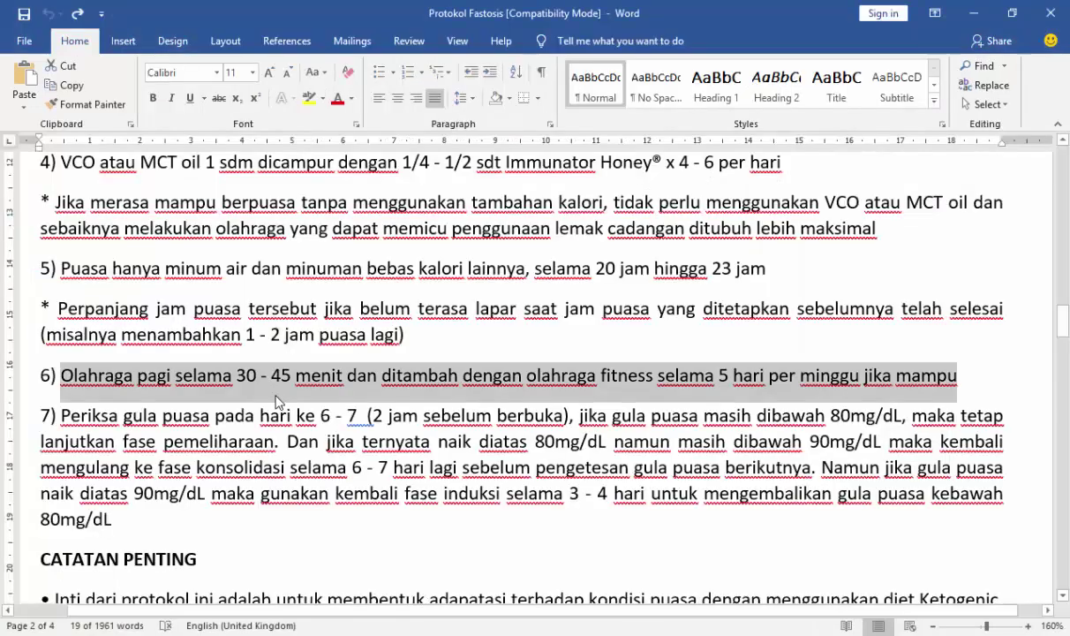
- Return to slide 3 in the editing area
scroll(100, 311, down, 2)
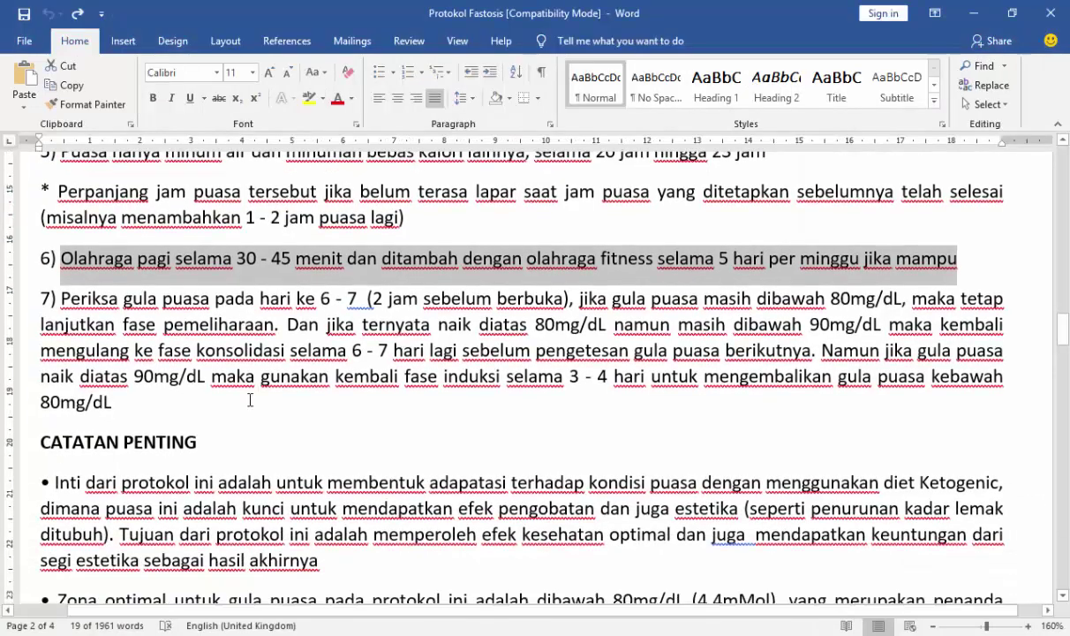
drag(60, 290, 119, 315)
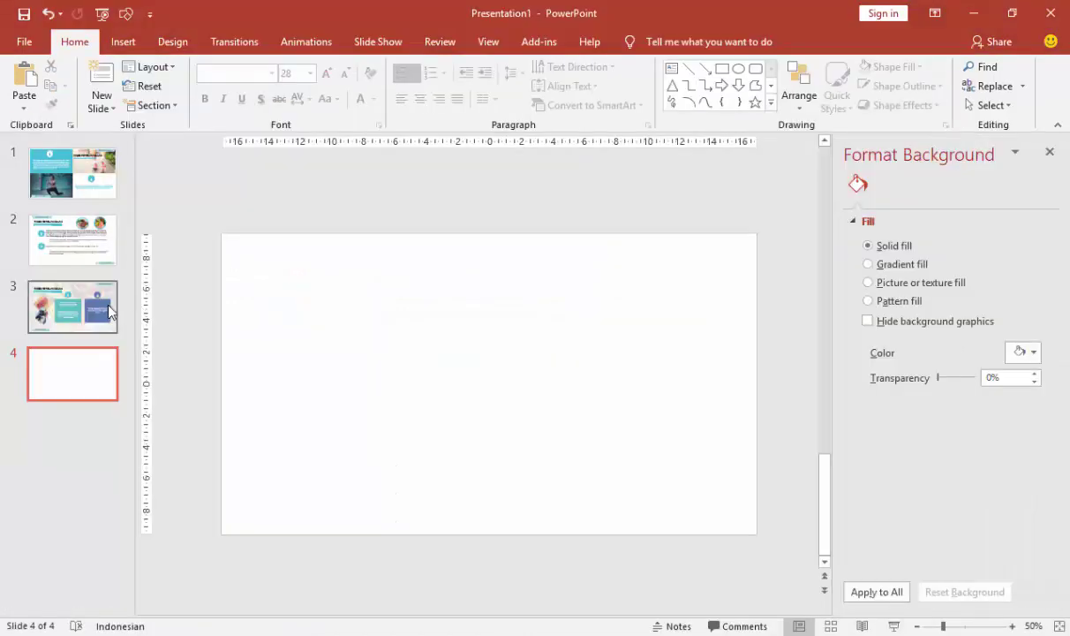
click(111, 311)
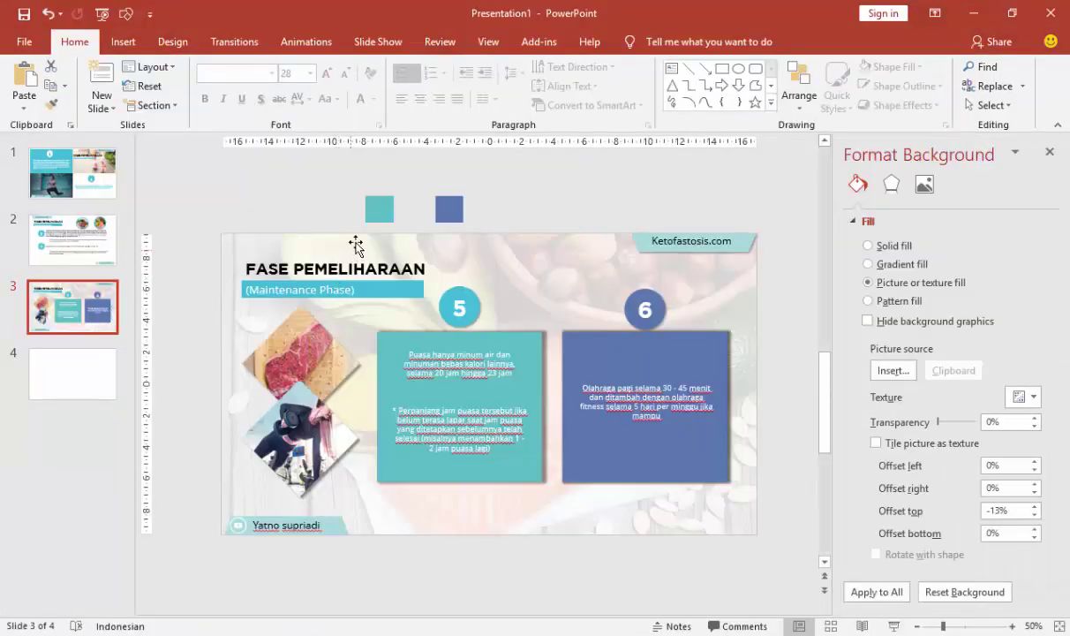
- Copy the author and Ketofastosis.com labels from slide 3 onto slide 4
click(340, 534)
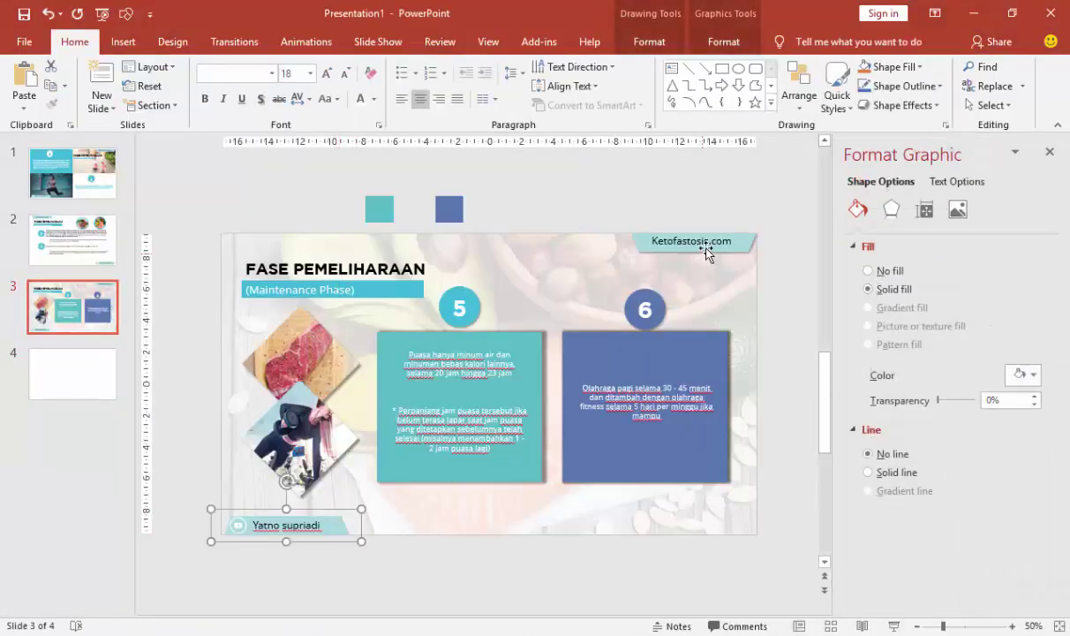
shift+click(732, 251)
key(ctrl+c)
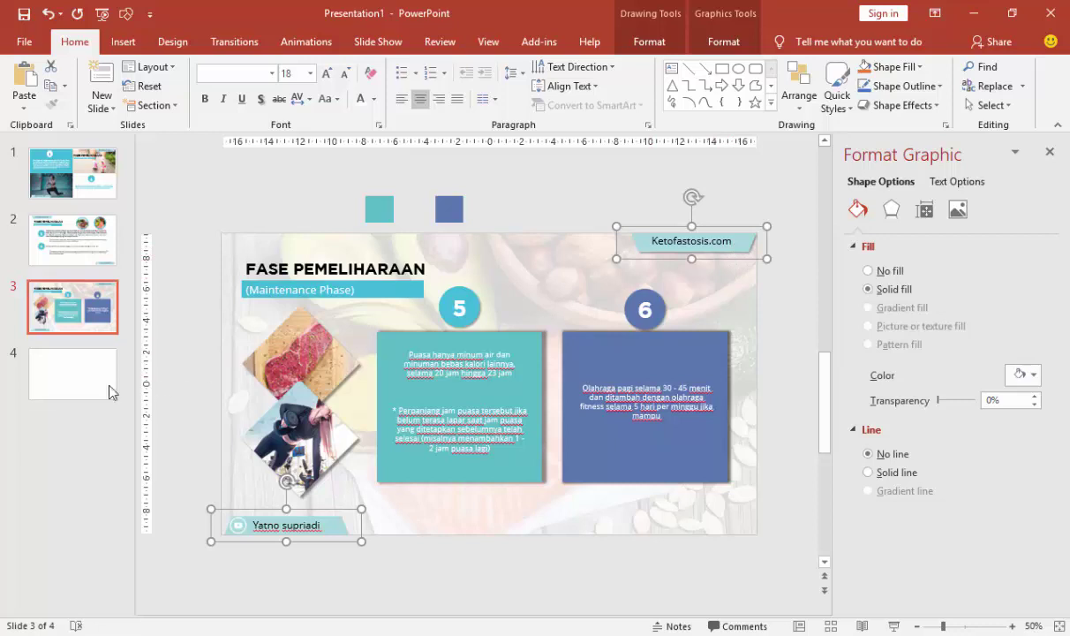
click(80, 365)
key(ctrl+v)
click(460, 317)
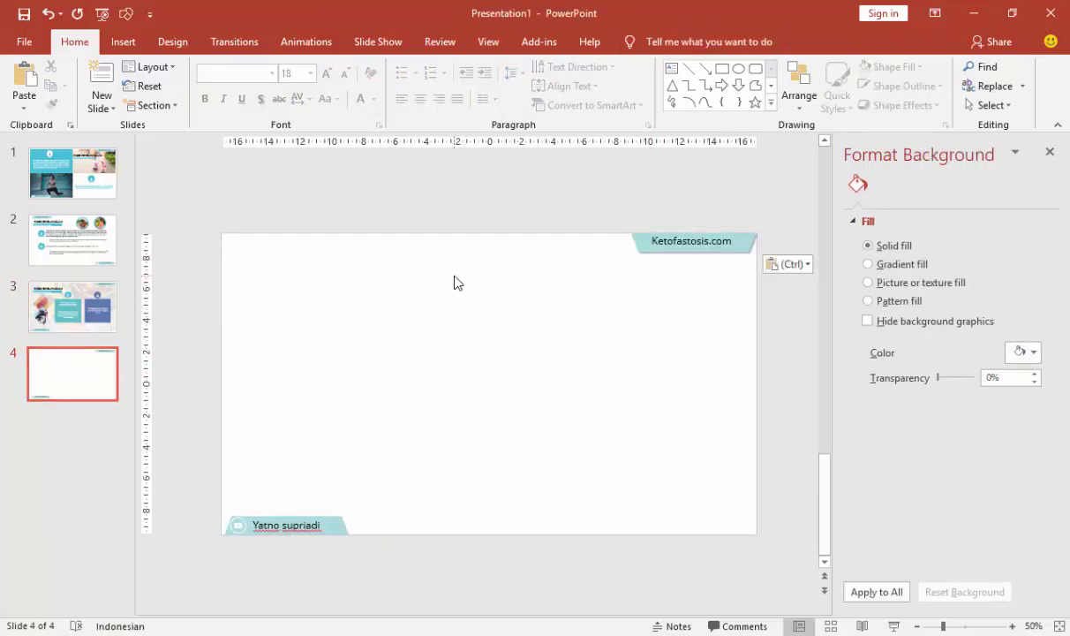
- Draw a tall rectangle on the left, tilt it diagonally, and remove its outline
click(122, 41)
click(306, 84)
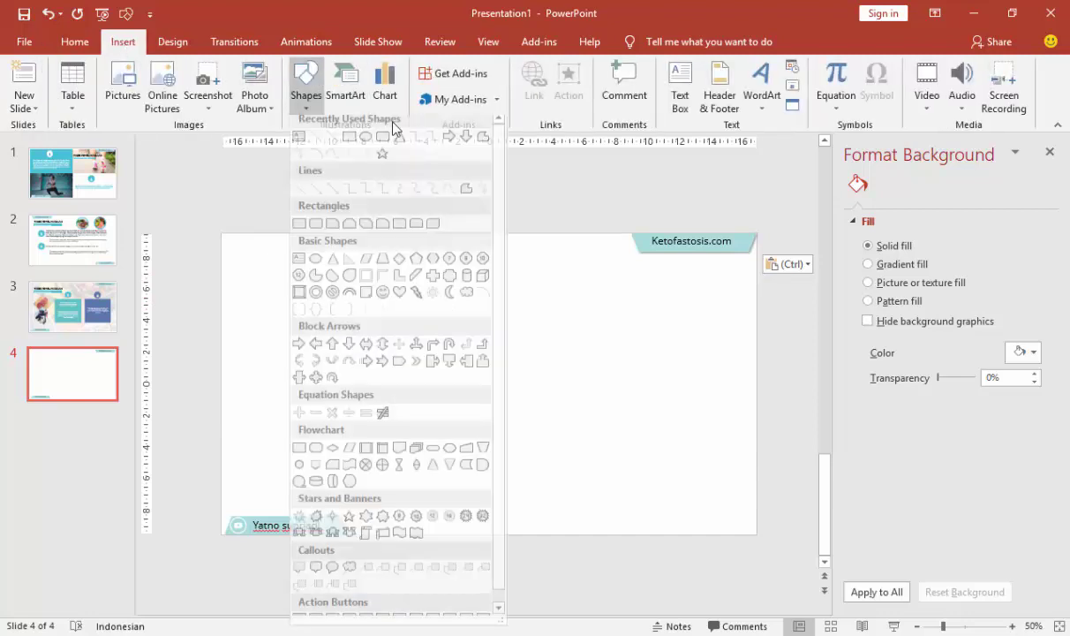
click(356, 143)
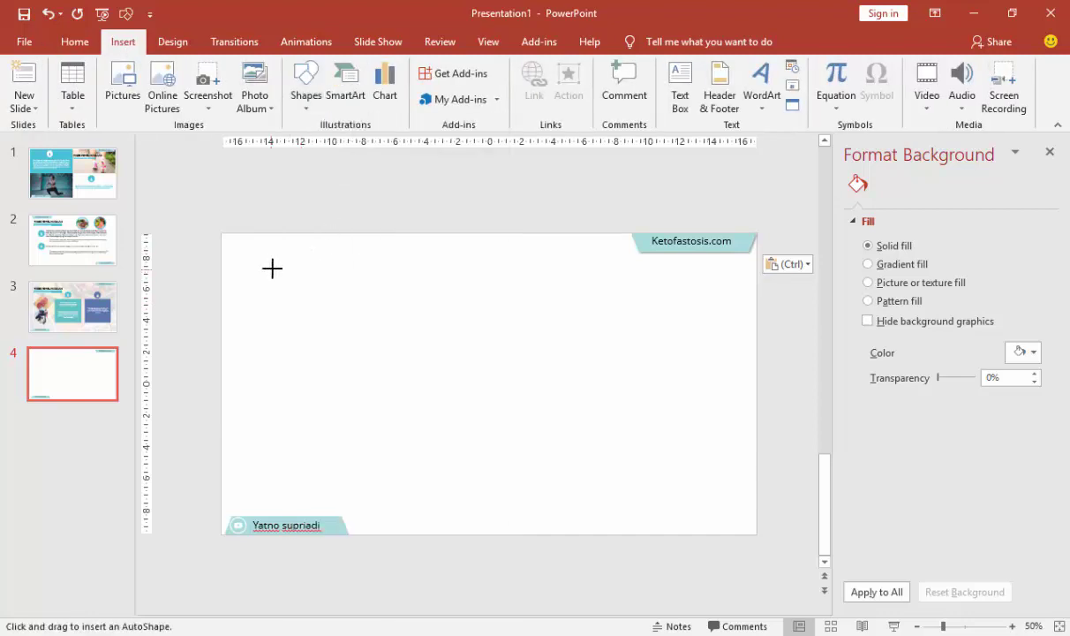
drag(272, 268, 317, 443)
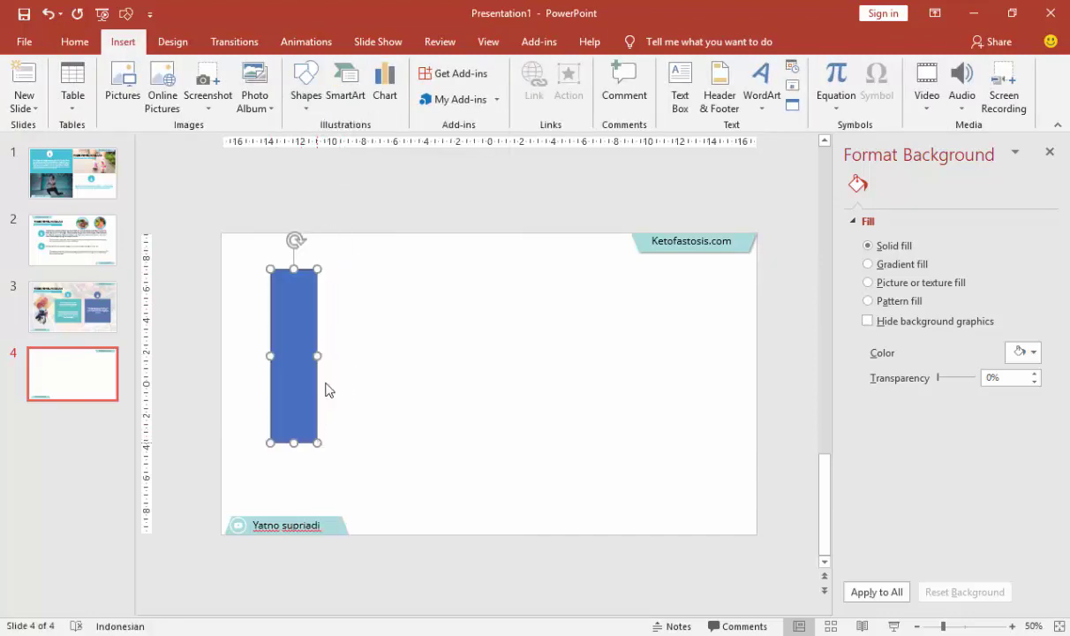
mouse_move(295, 239)
mouse_down()
mouse_move(194, 312)
mouse_move(217, 294)
mouse_up()
mouse_move(257, 335)
mouse_down()
mouse_move(287, 303)
mouse_move(305, 312)
mouse_up()
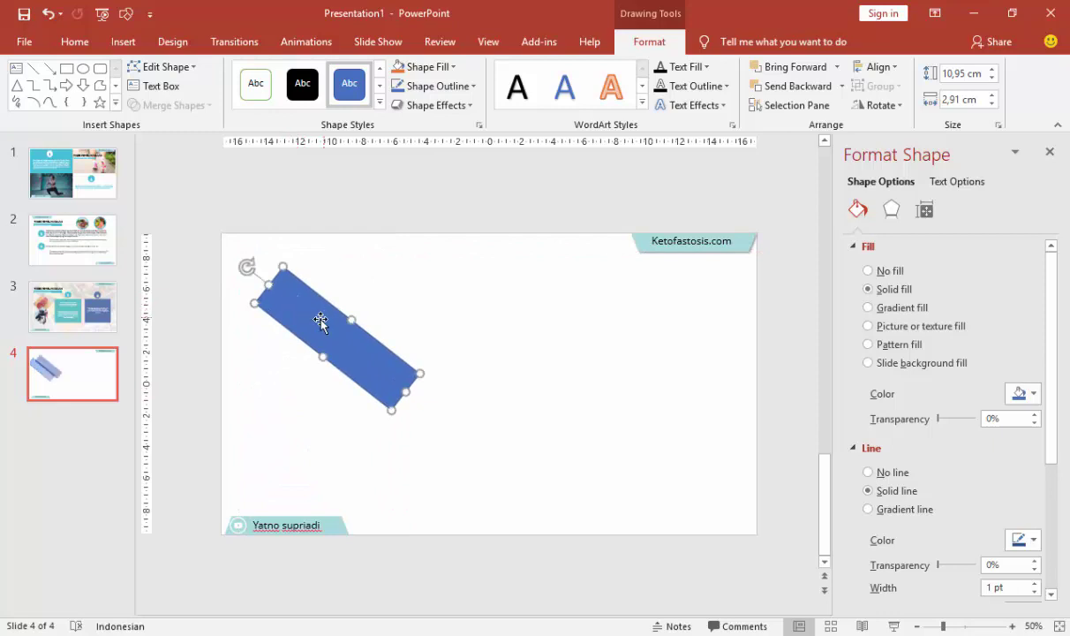
click(891, 473)
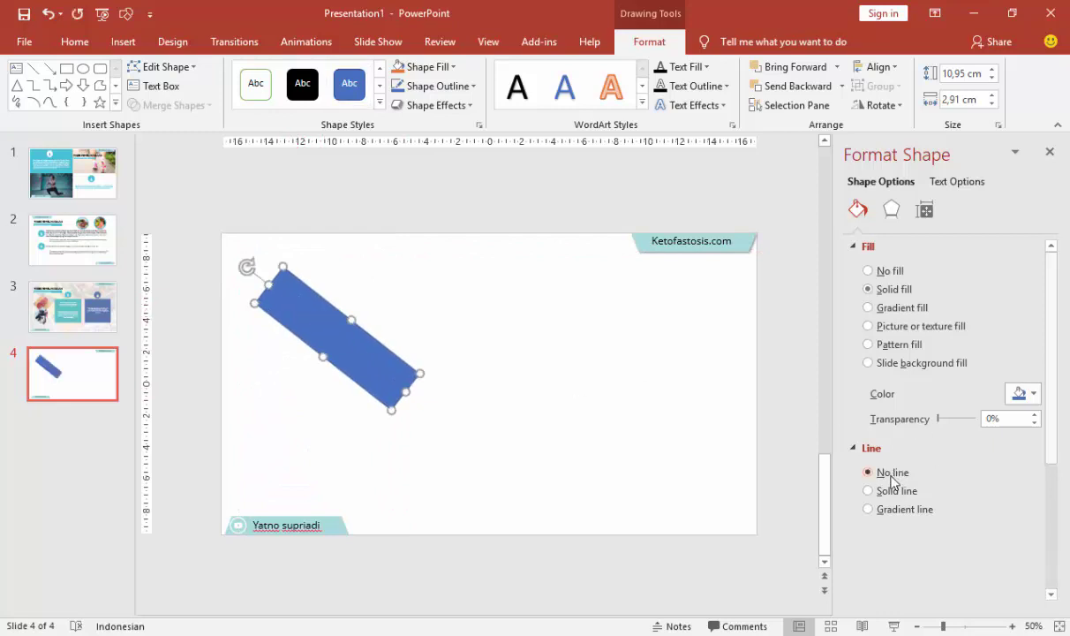
drag(340, 345, 350, 343)
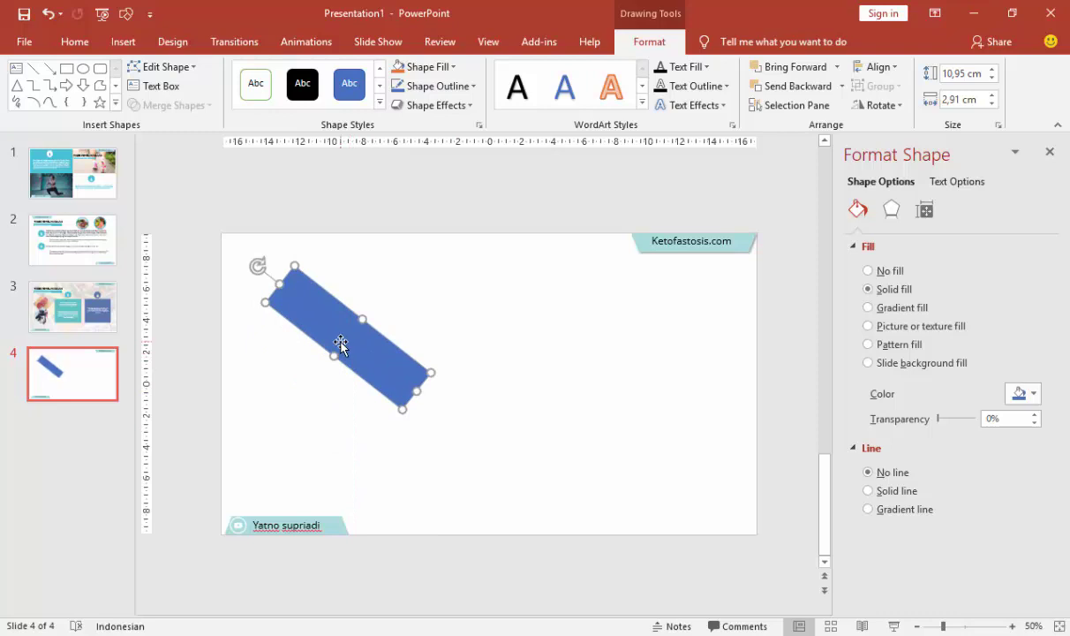
- Copy the bar into three stacked diagonal bars plus one at the top edge, grouping the three
drag(340, 344, 325, 389)
key(ctrl+d)
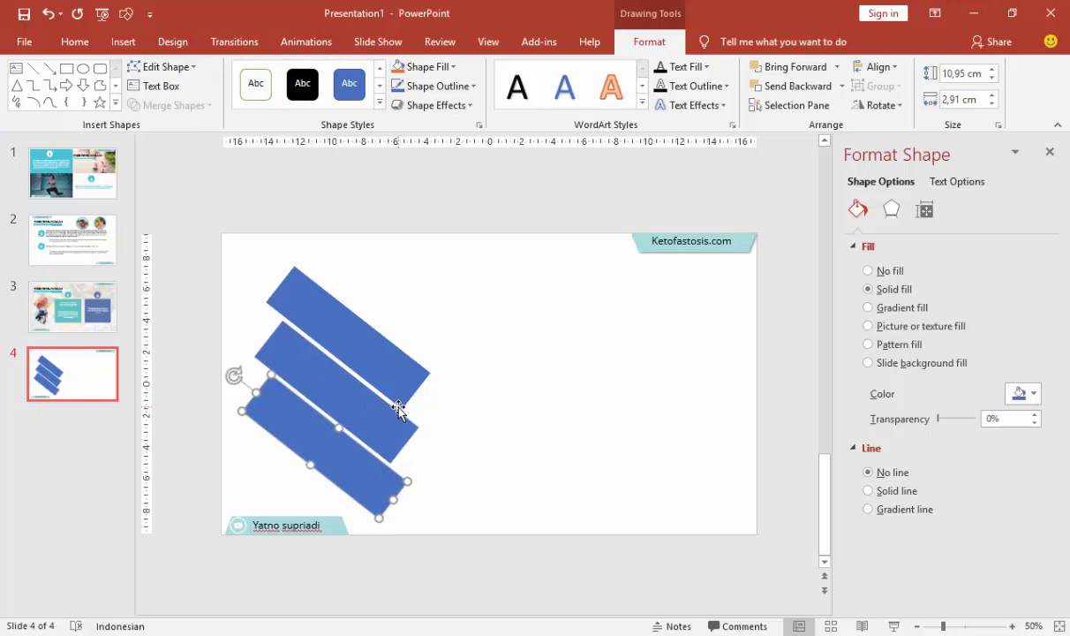
shift+click(330, 370)
shift+click(359, 350)
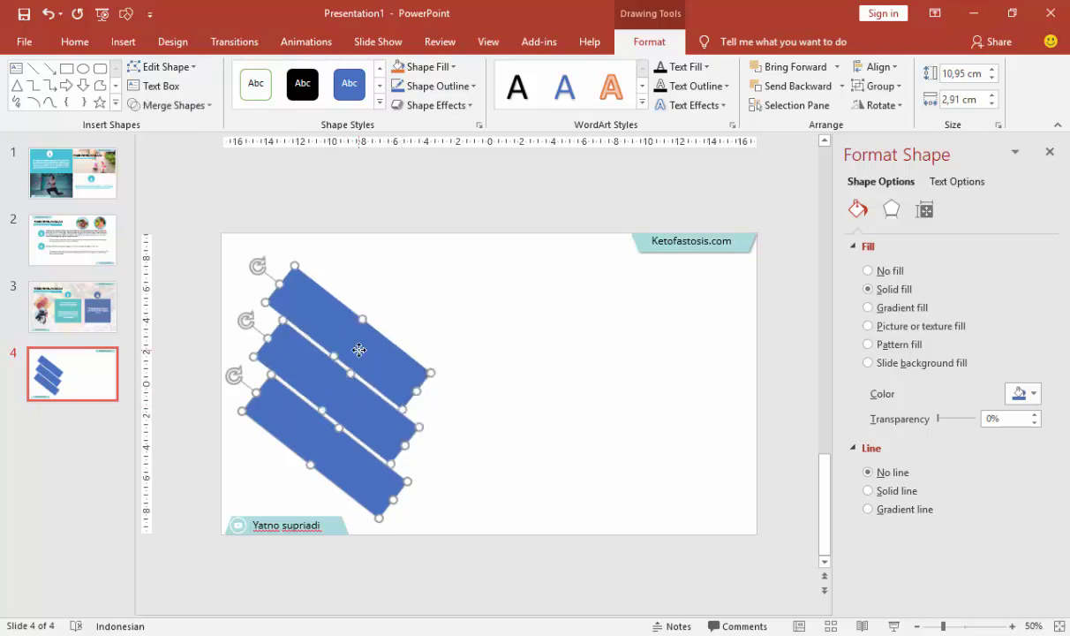
click(396, 319)
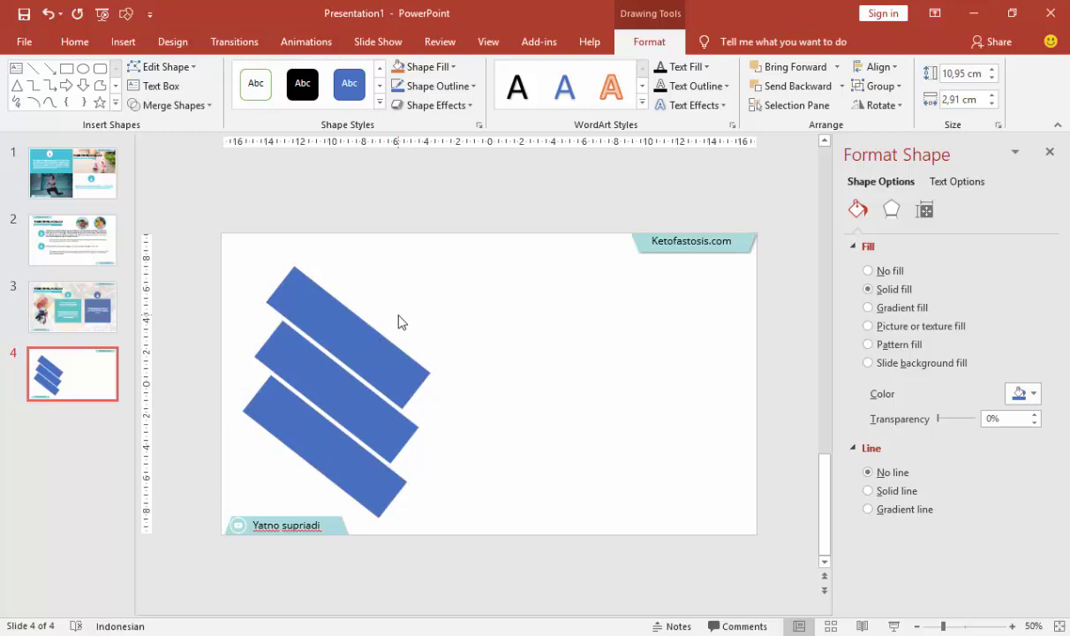
click(356, 342)
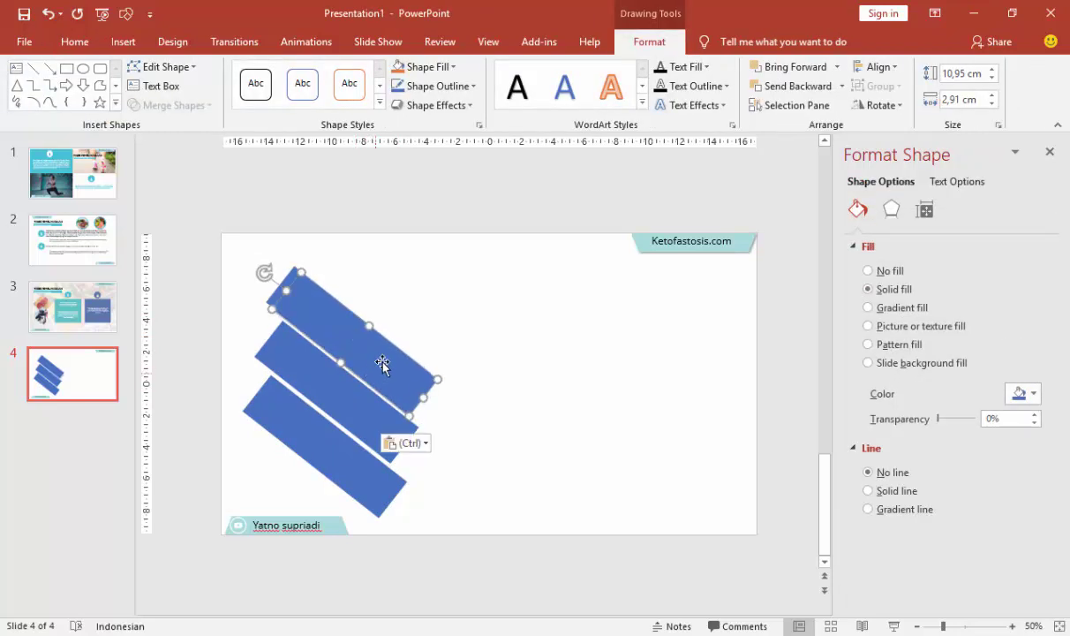
drag(359, 342, 500, 260)
click(377, 350)
shift+click(326, 371)
shift+click(313, 415)
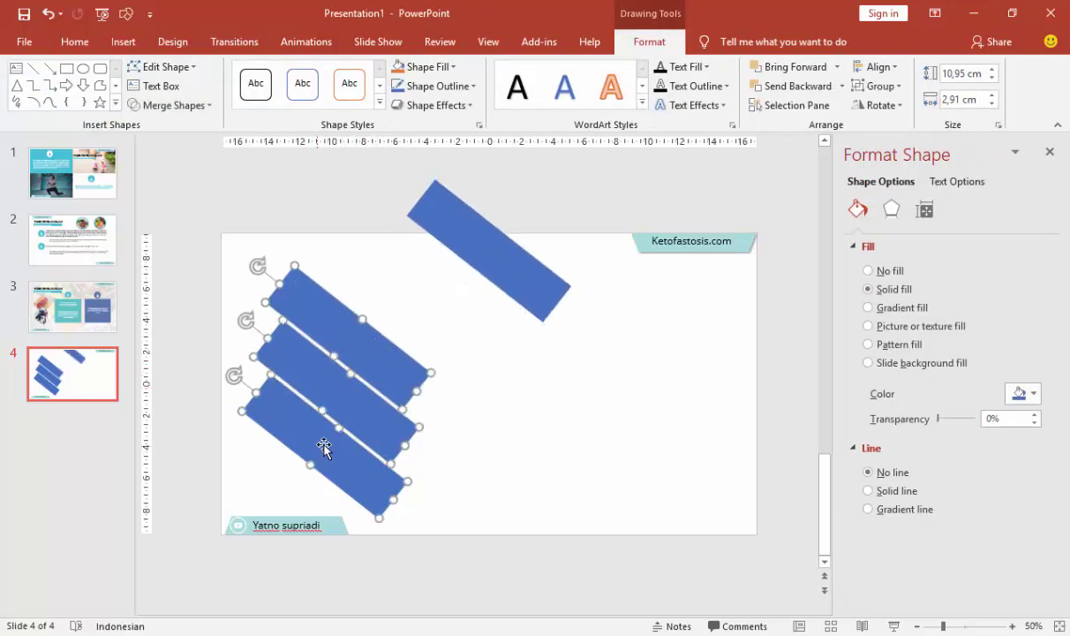
key(ctrl+g)
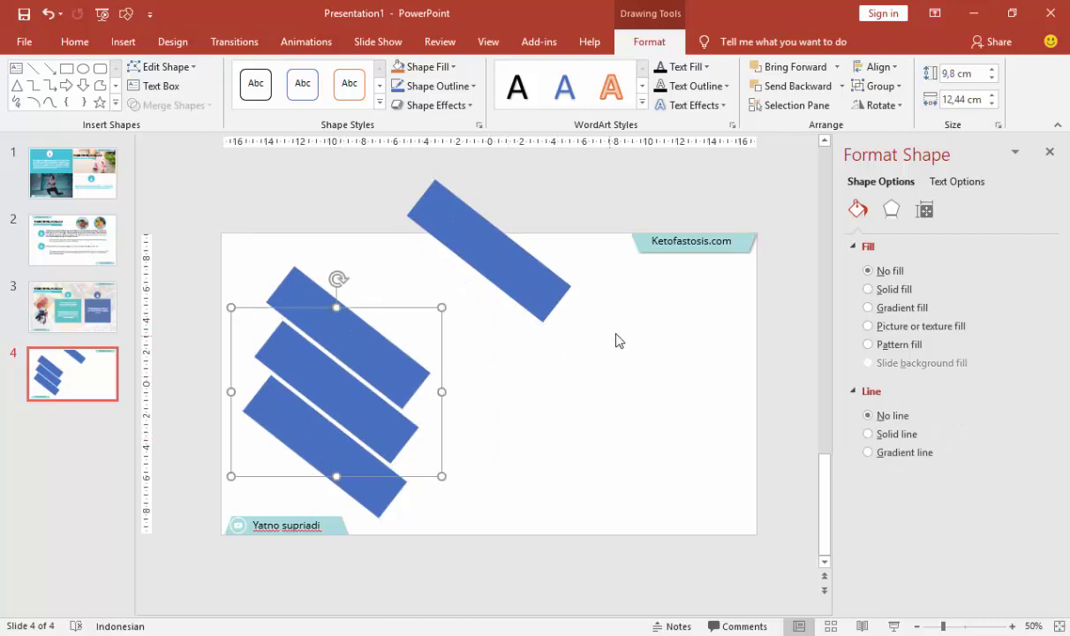
- Fill the grouped bars with the salmon-and-avocado photo from a file
click(901, 327)
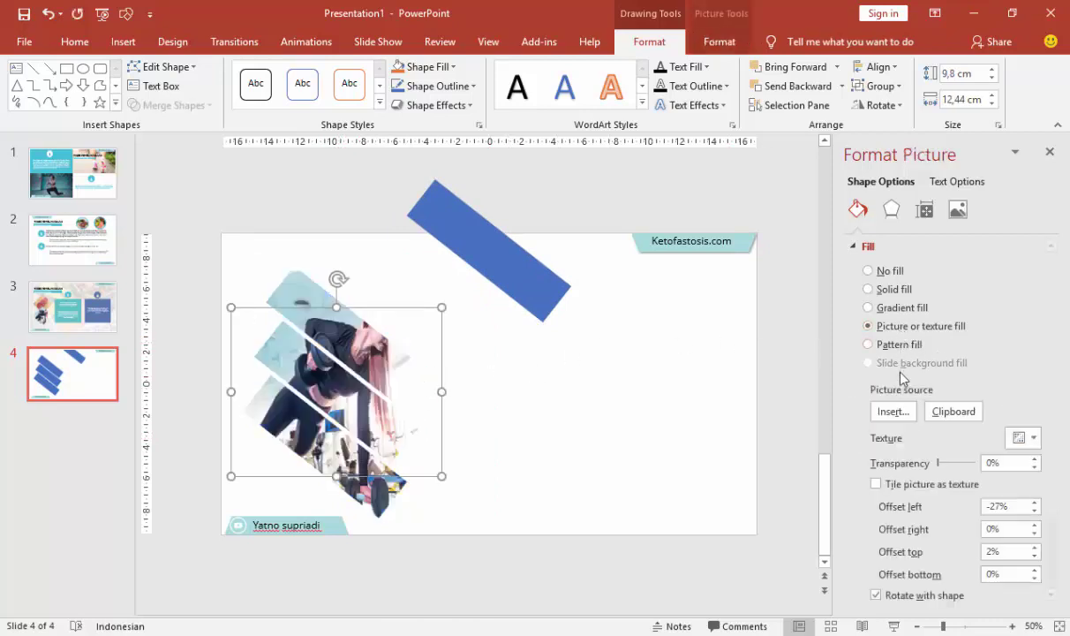
click(891, 410)
click(607, 232)
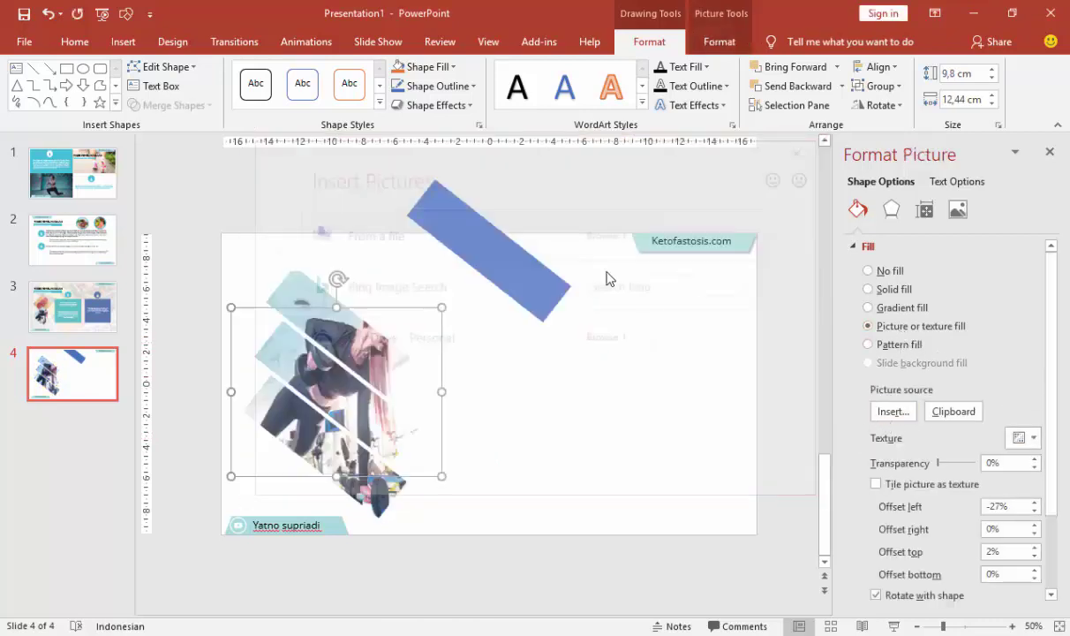
drag(676, 184, 679, 246)
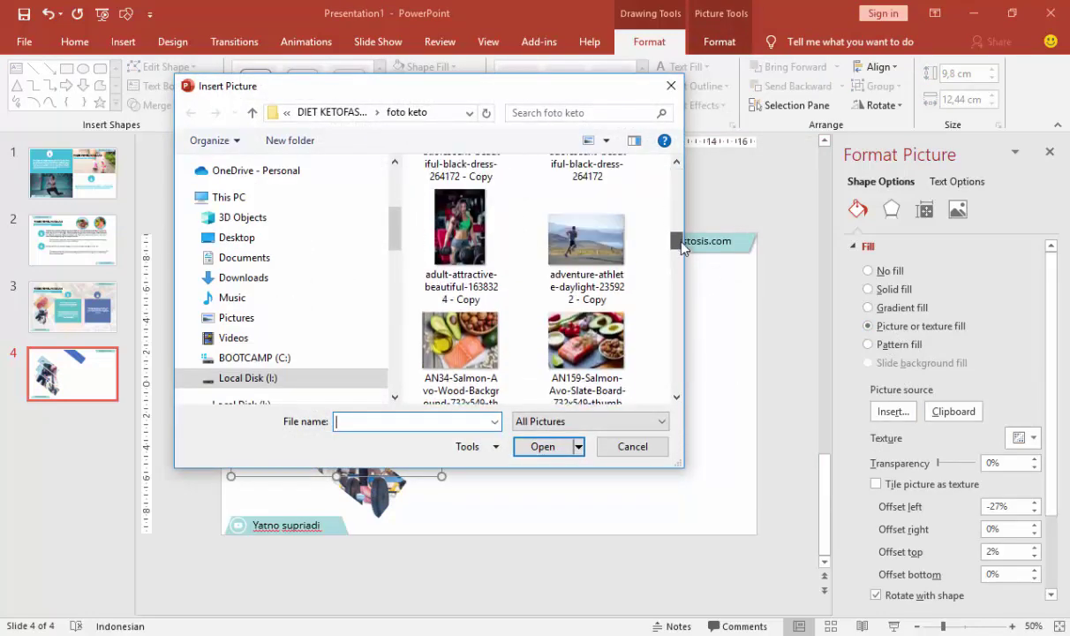
click(589, 349)
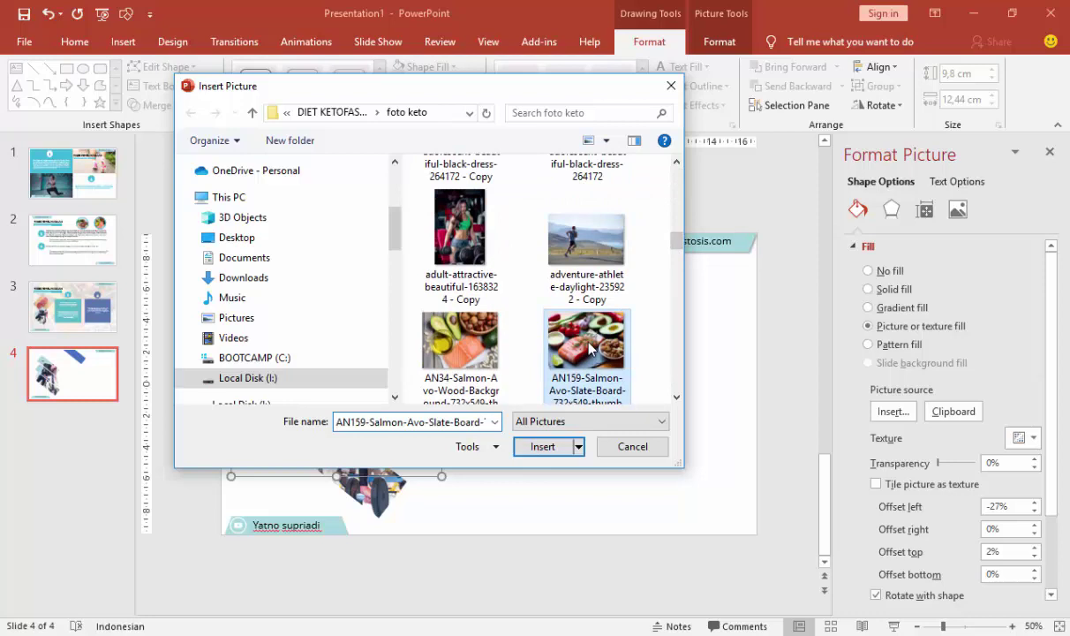
click(534, 448)
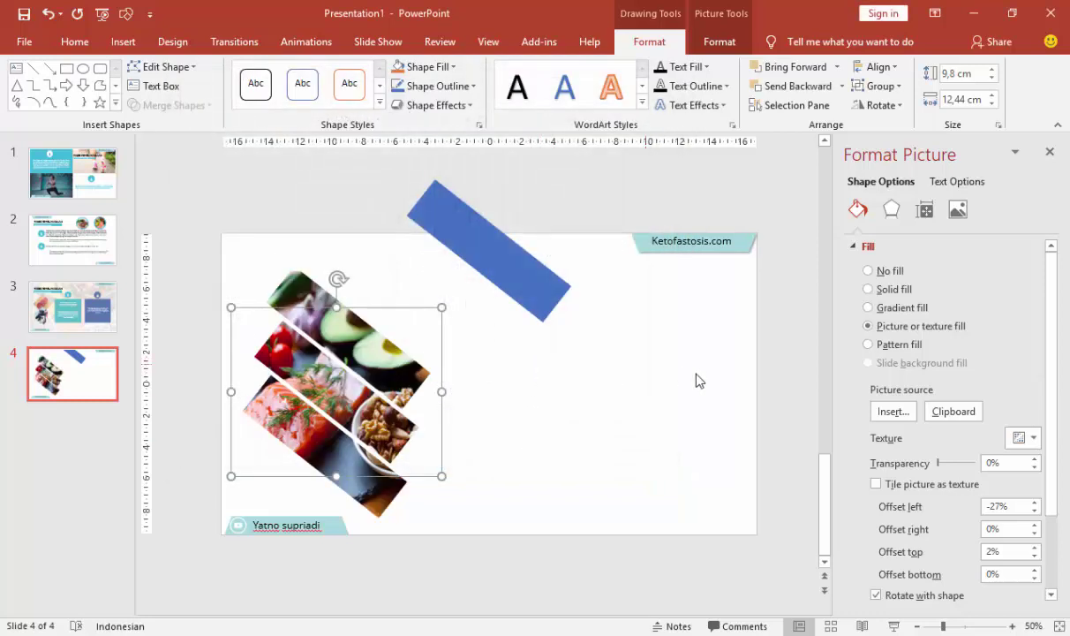
- Adjust the photo's offsets to -5% left and -6% top inside the stripes
click(1034, 556)
click(1035, 556)
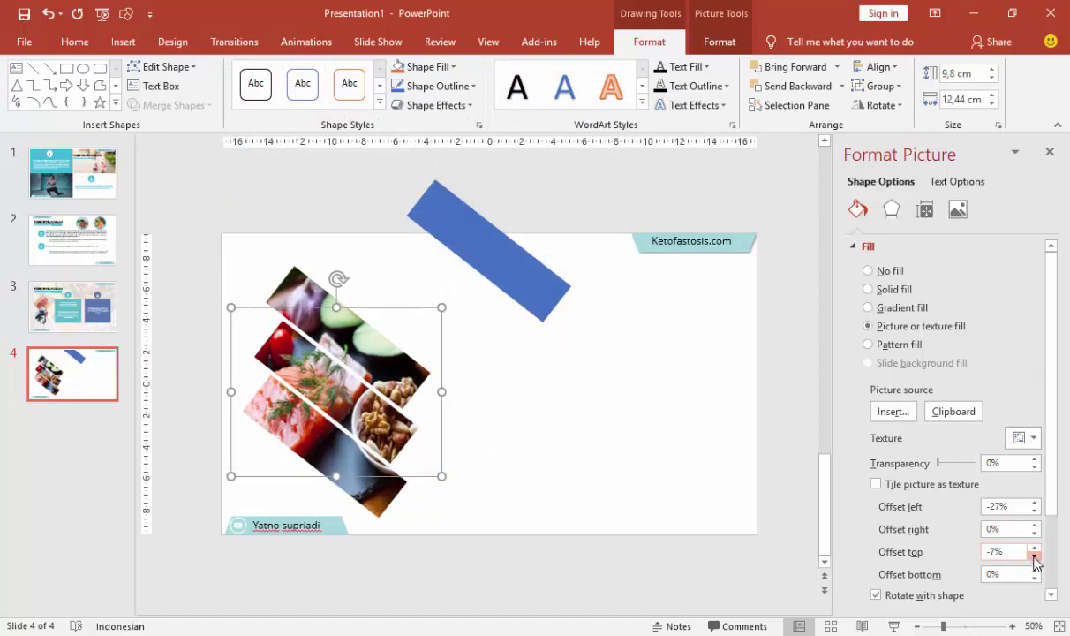
click(1035, 556)
click(1035, 501)
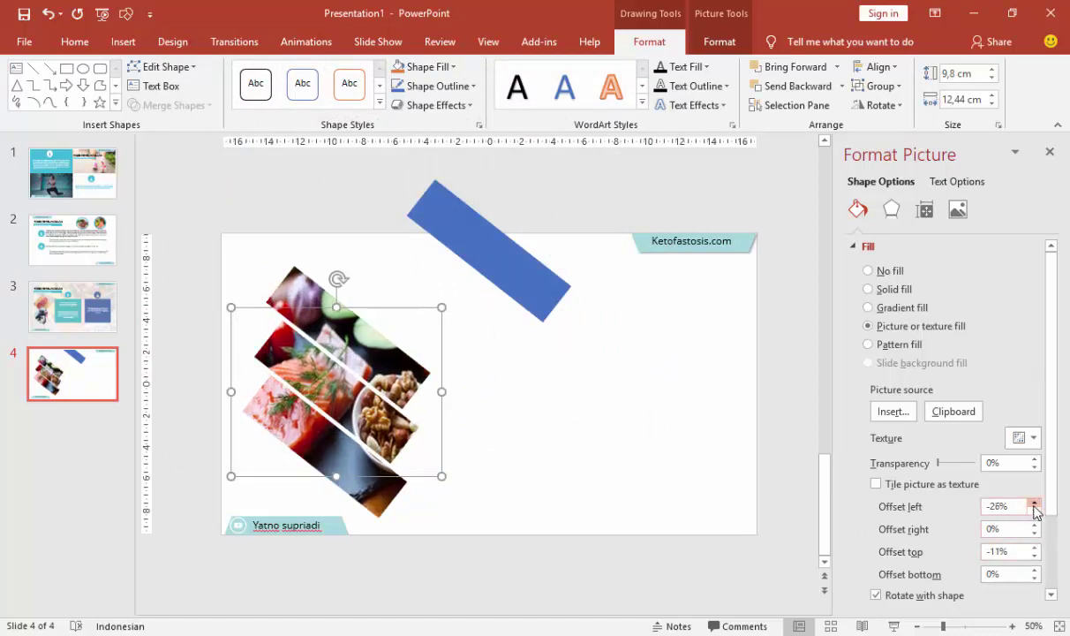
click(1034, 502)
click(1035, 502)
click(1034, 502)
click(1034, 501)
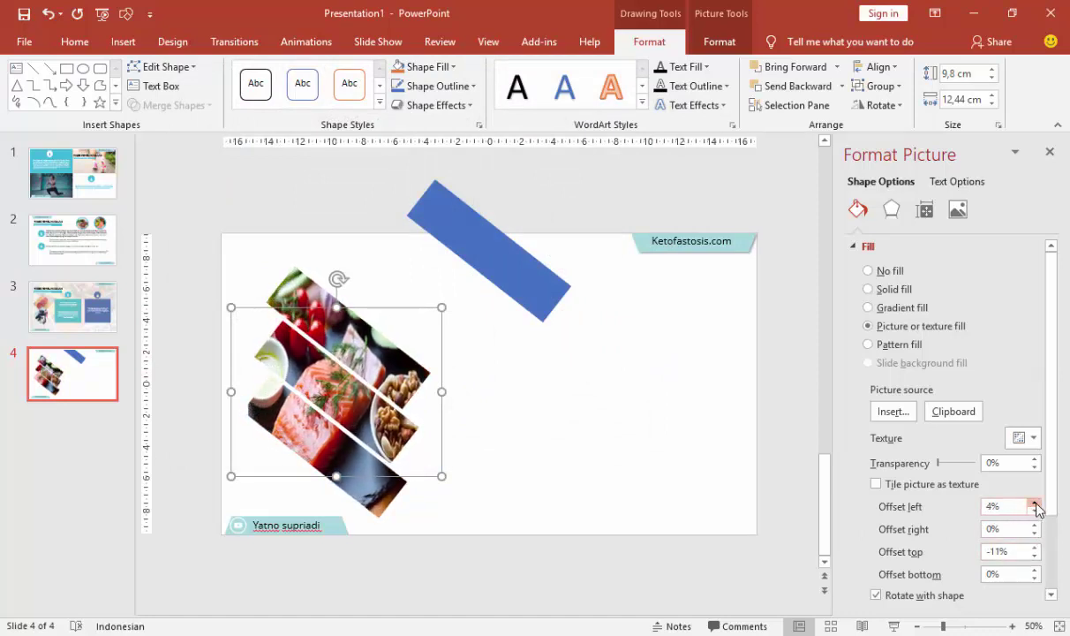
click(1035, 511)
click(1035, 510)
click(1035, 510)
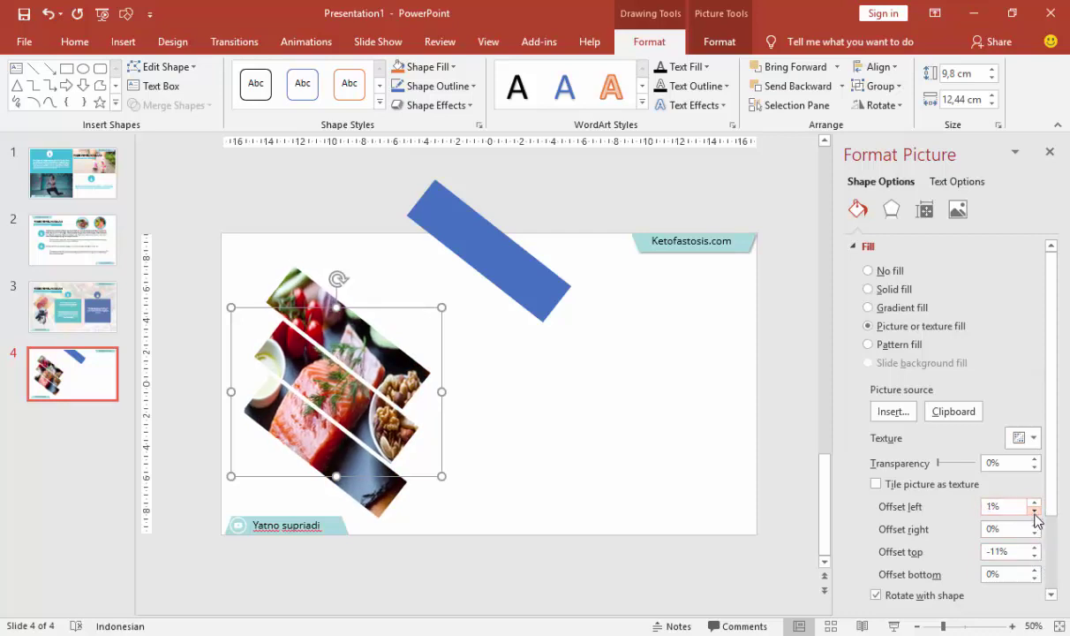
click(1035, 511)
click(1035, 511)
click(1035, 510)
click(1034, 511)
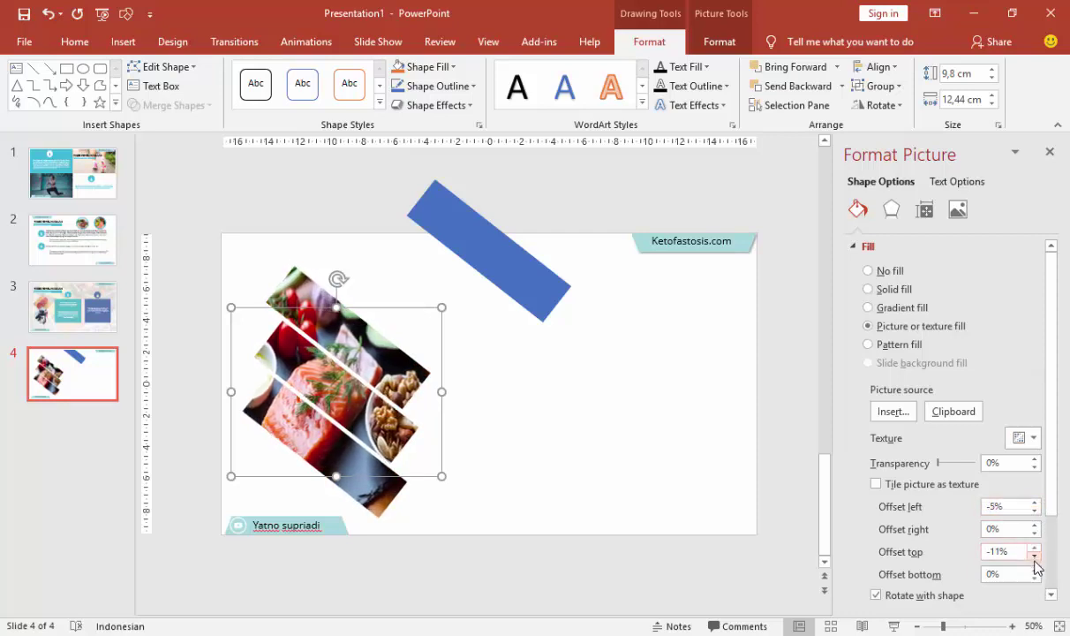
click(1034, 547)
click(1034, 547)
click(1035, 548)
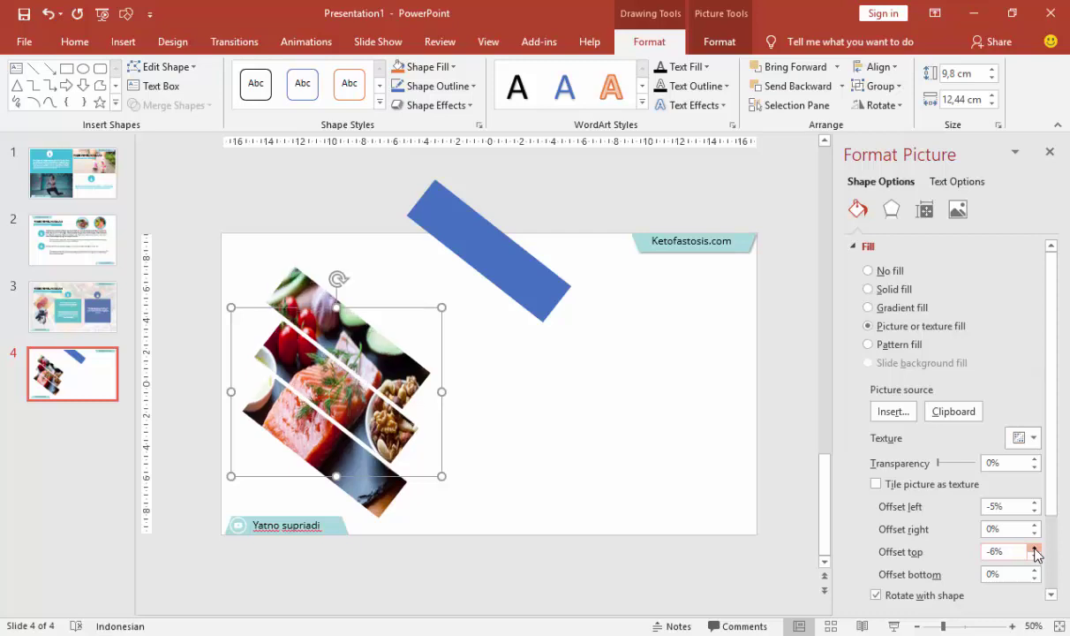
click(1035, 548)
click(1034, 548)
click(681, 449)
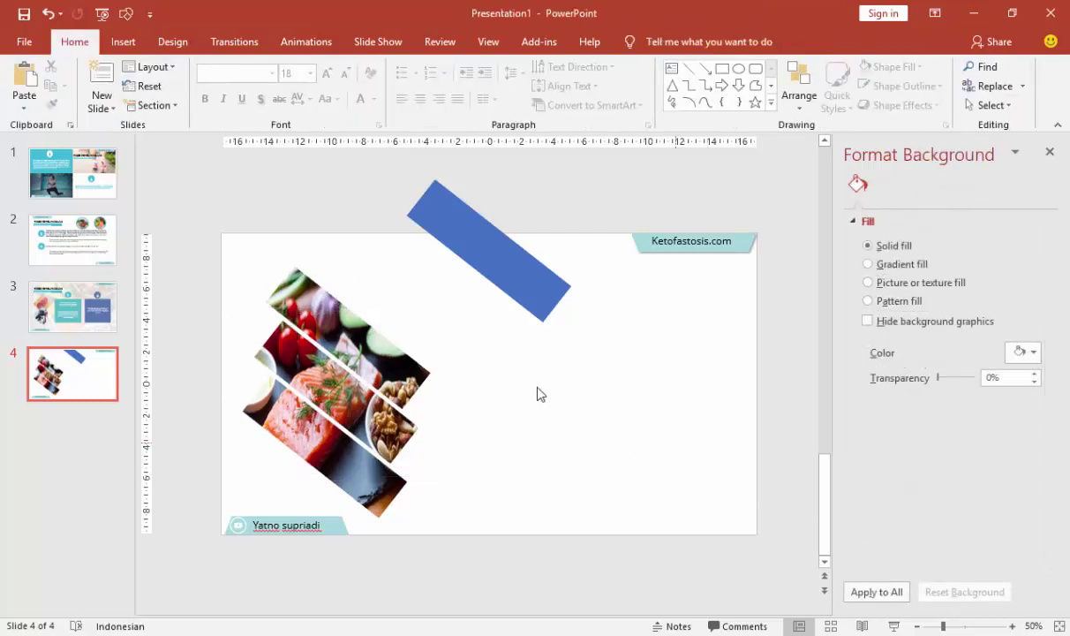
click(495, 258)
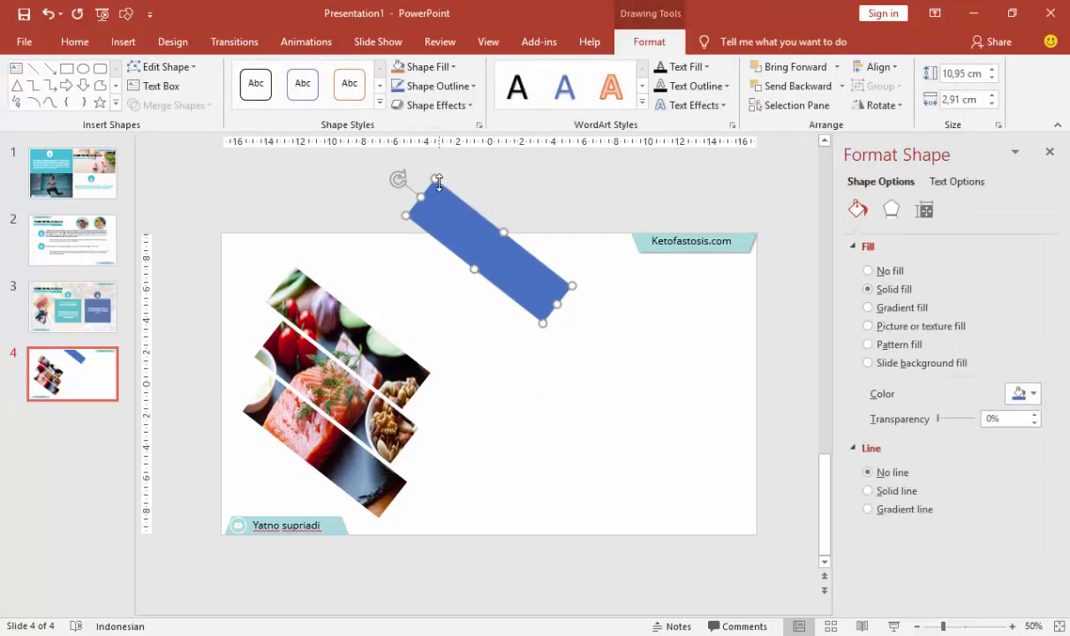
- Shrink the blue bar to about 3.86 × 1.03 cm, make it 58% transparent, and place it above the photo stripes
drag(454, 195, 514, 281)
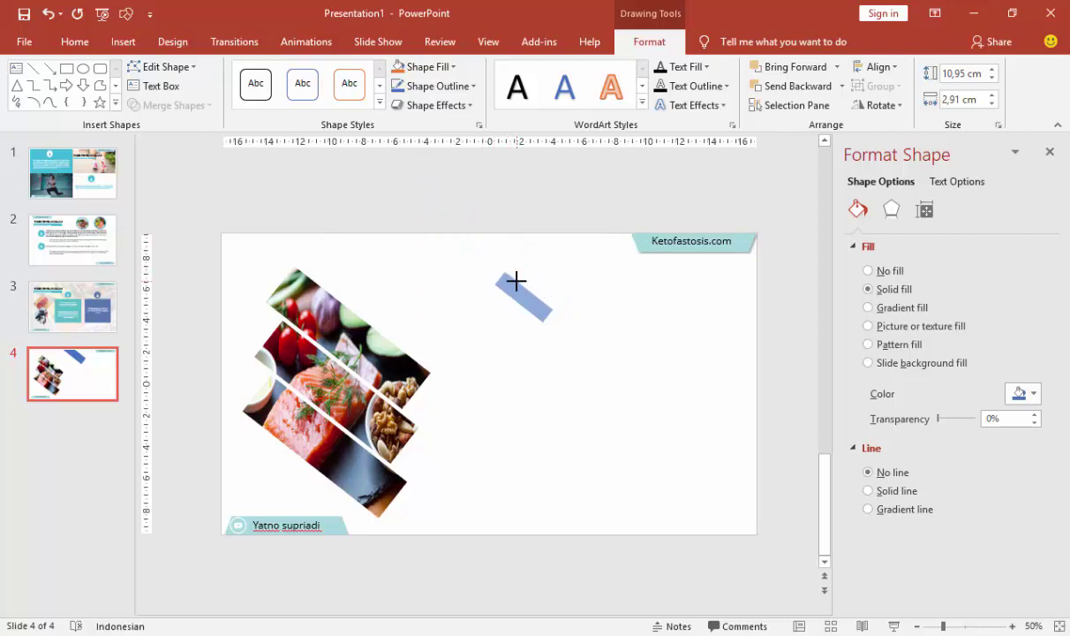
drag(939, 420, 960, 420)
drag(532, 305, 324, 278)
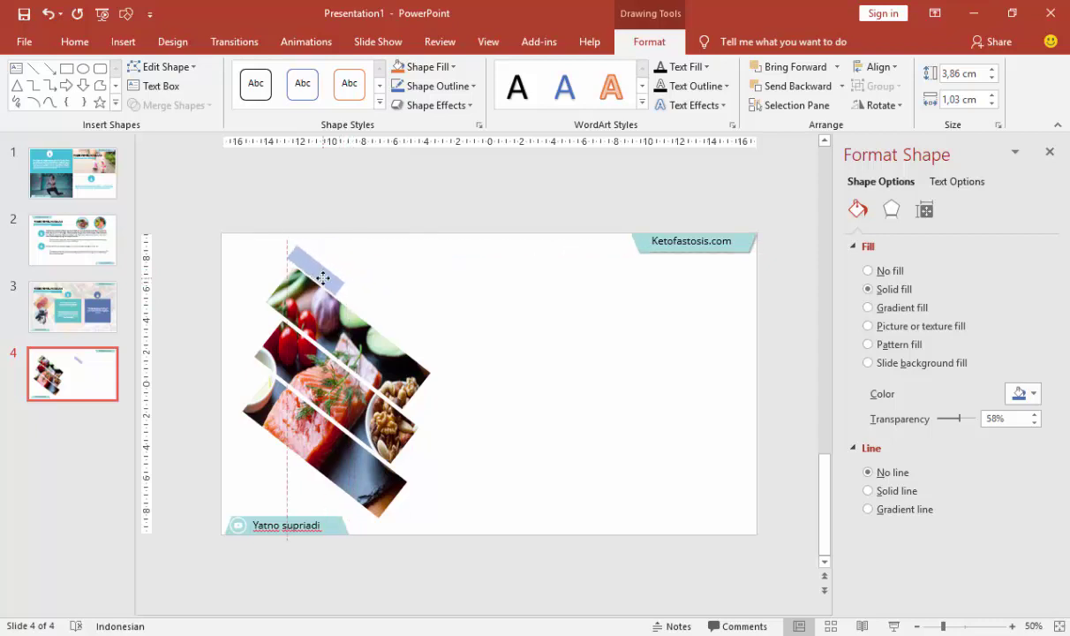
drag(324, 278, 335, 256)
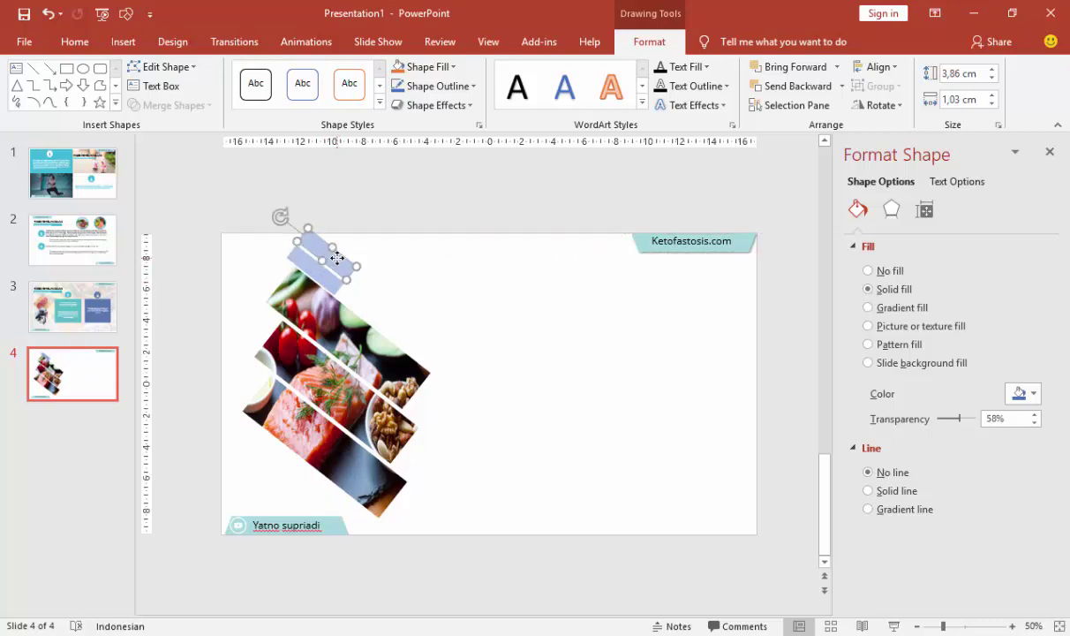
click(374, 181)
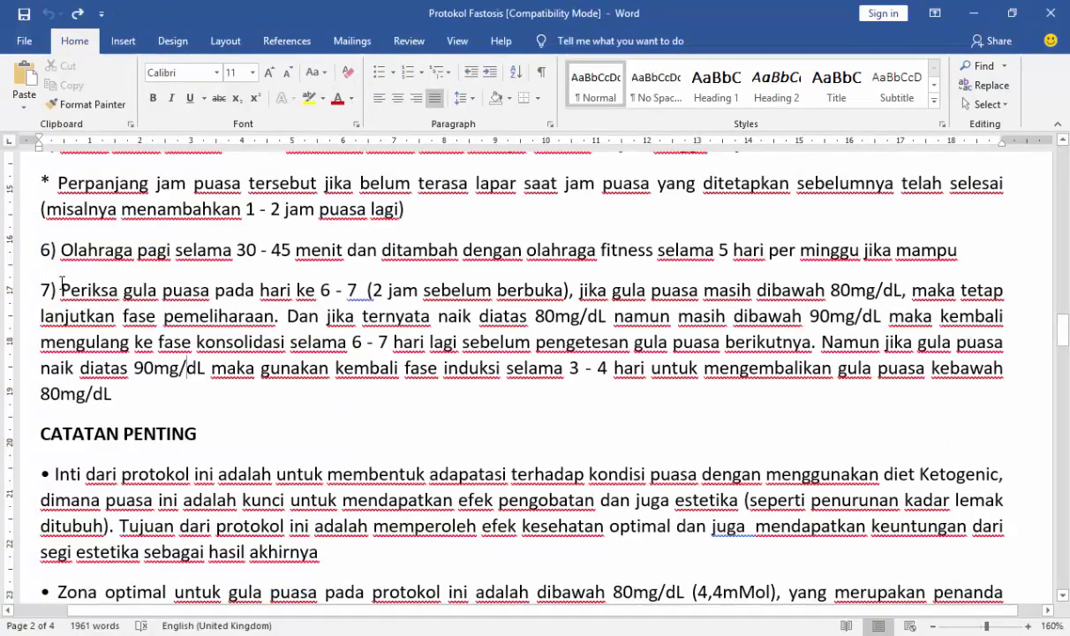
drag(60, 290, 212, 422)
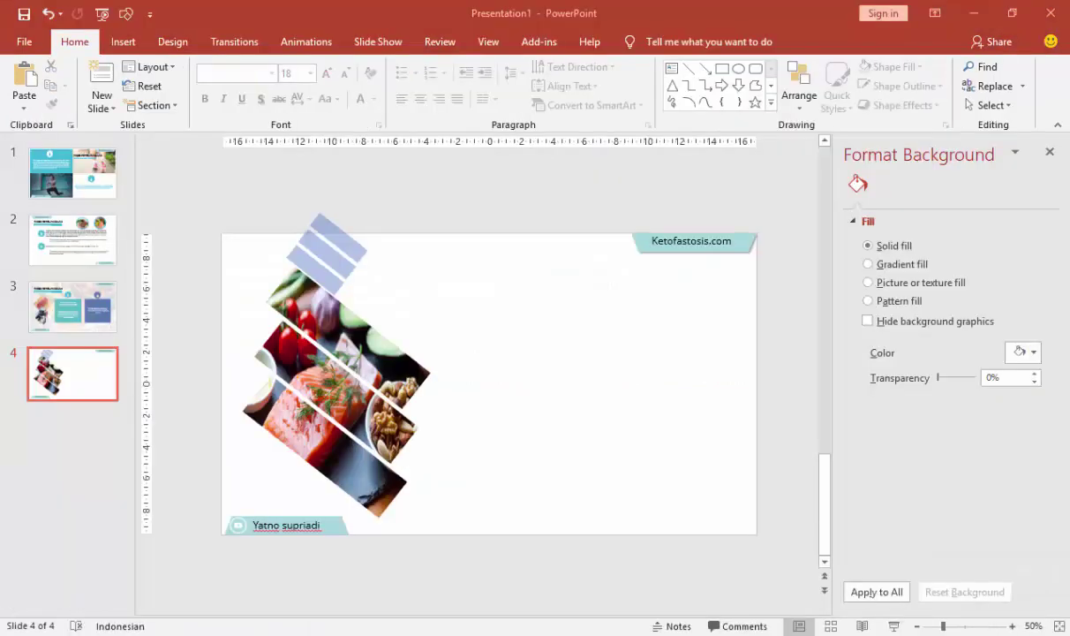
- Copy the FASE PEMELIHARAAN title and (Maintenance Phase) subtitle from slide 3 to slide 4's upper right
click(54, 275)
click(59, 287)
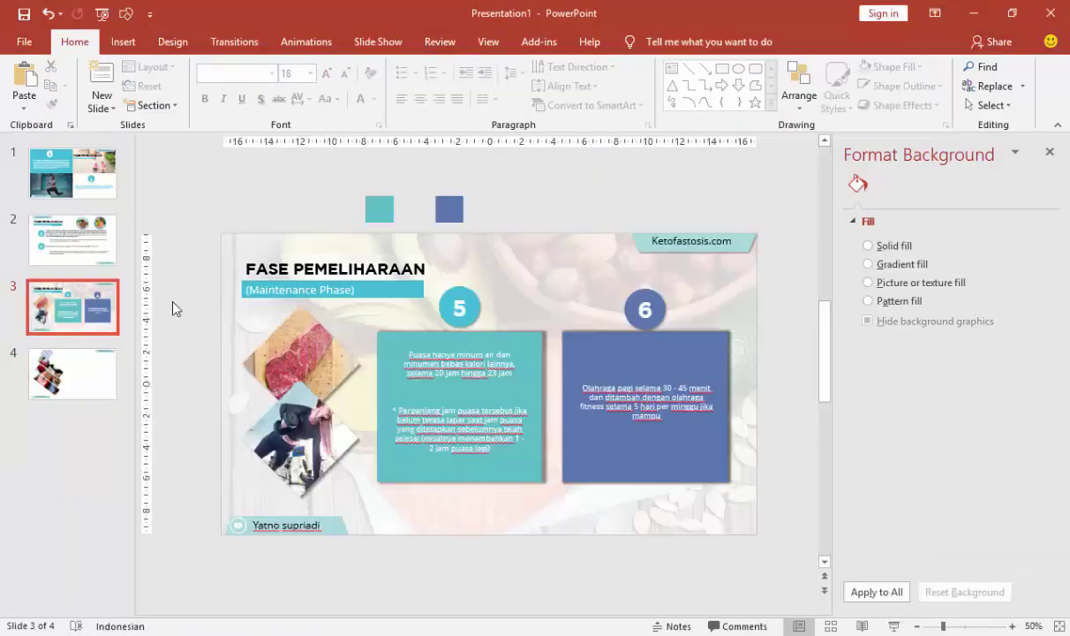
click(292, 269)
shift+click(303, 289)
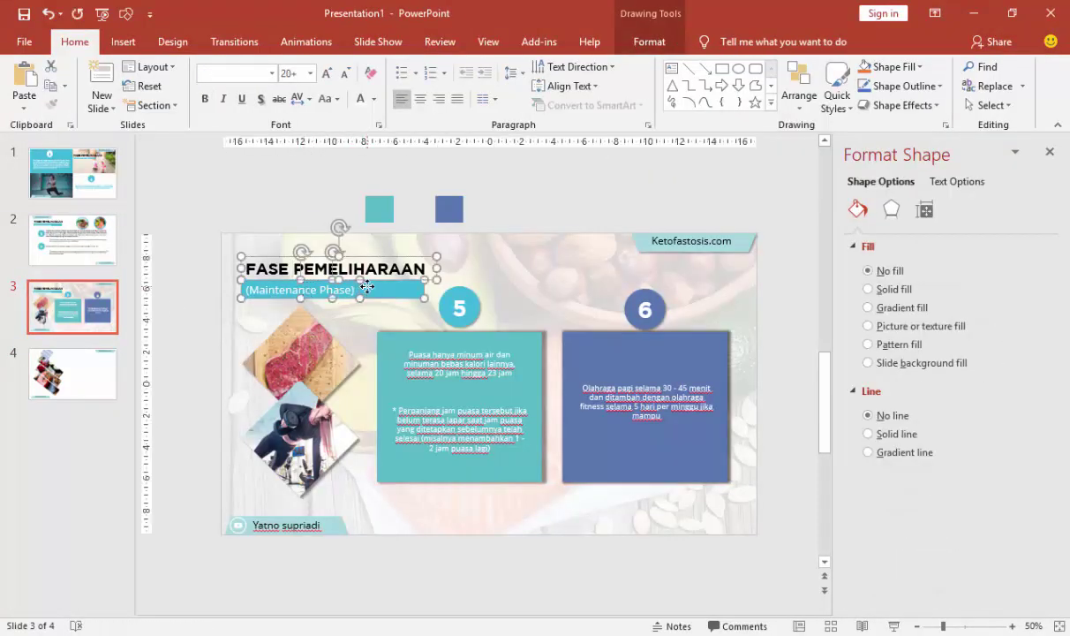
key(ctrl+c)
click(78, 375)
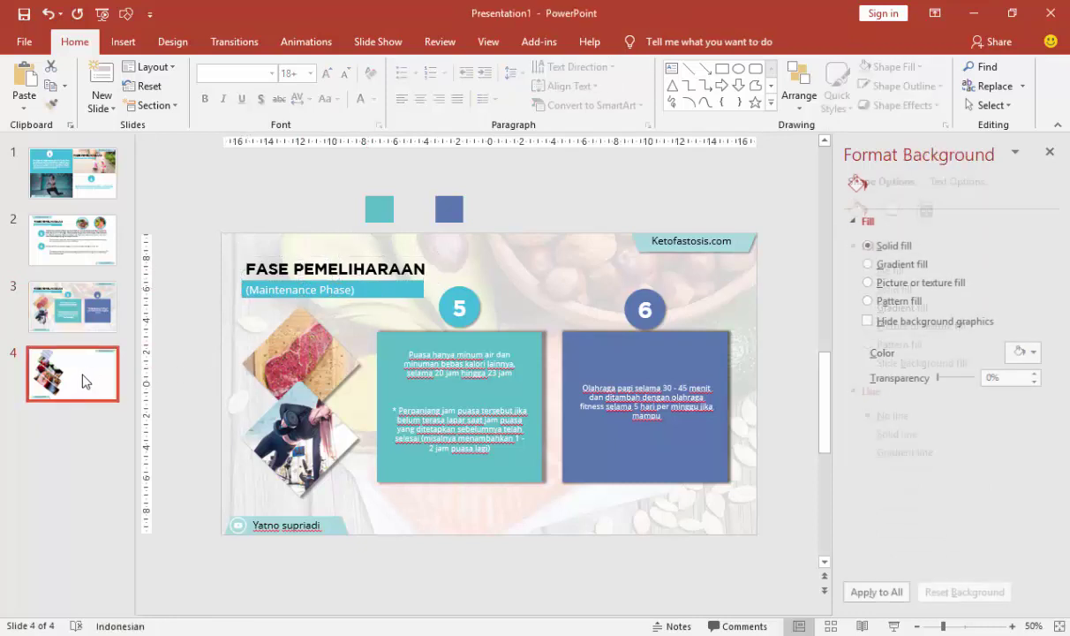
key(ctrl+v)
drag(396, 284, 676, 267)
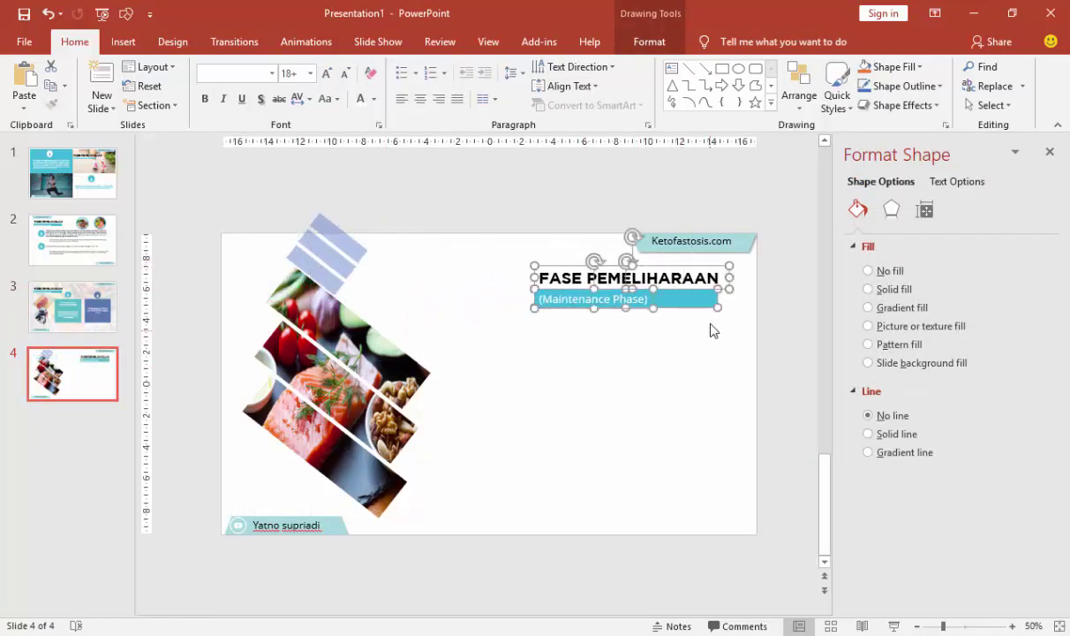
- Shift the (Maintenance Phase) text right and resize its blue bar and text box to fit
click(684, 436)
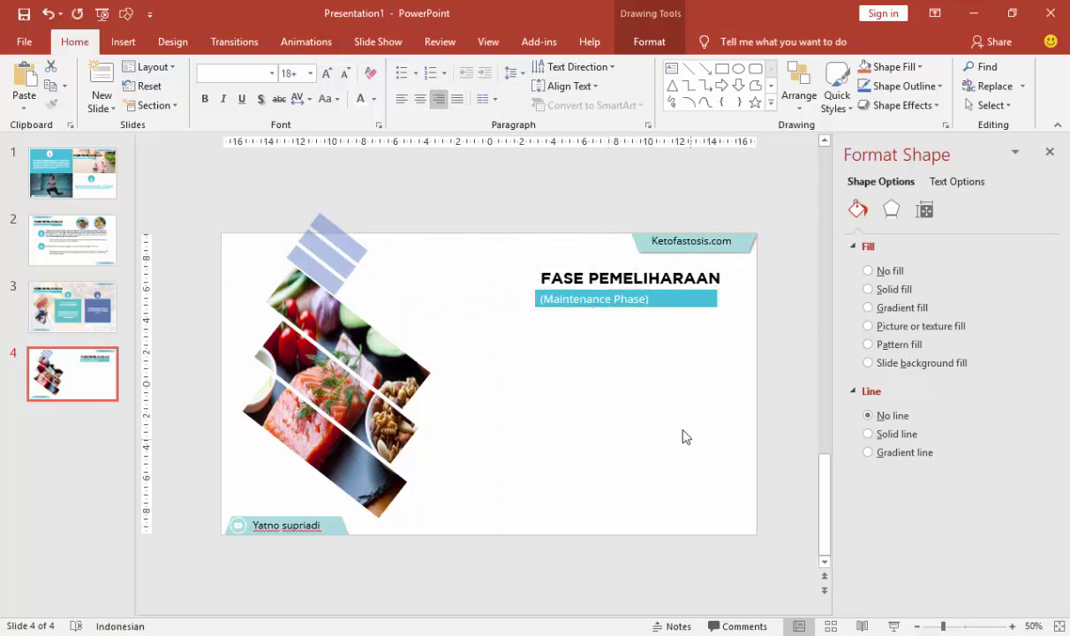
click(615, 305)
drag(616, 304, 679, 305)
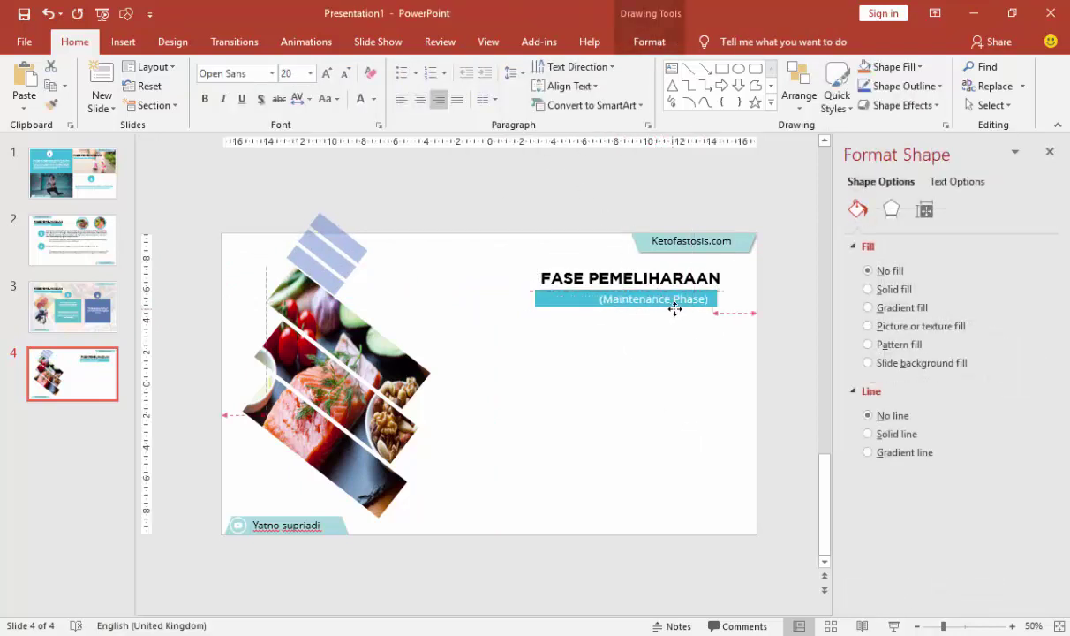
click(562, 303)
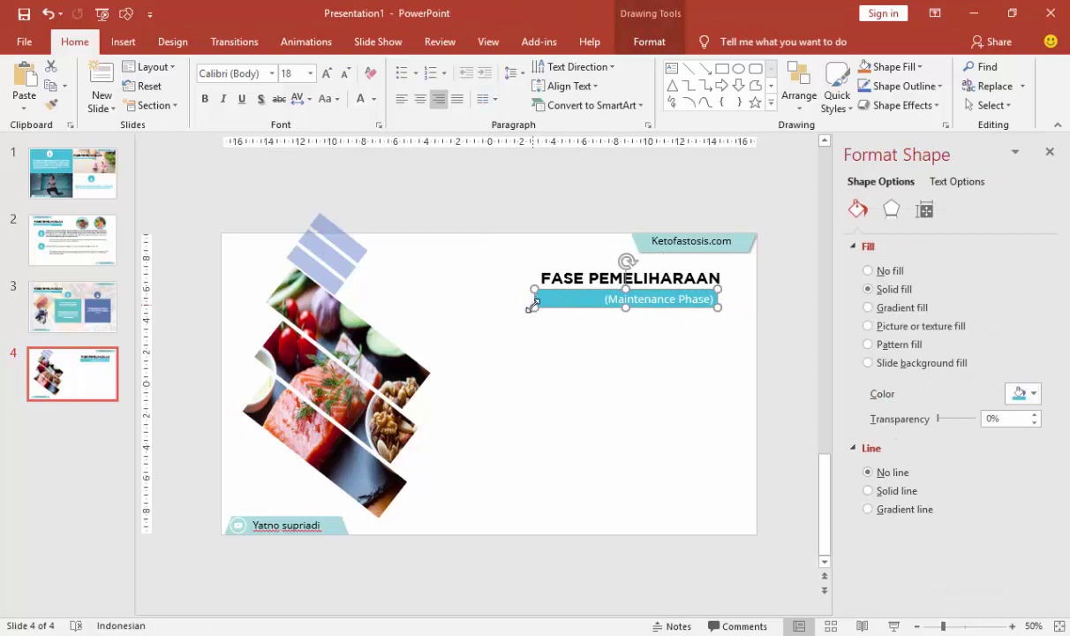
drag(533, 306, 540, 306)
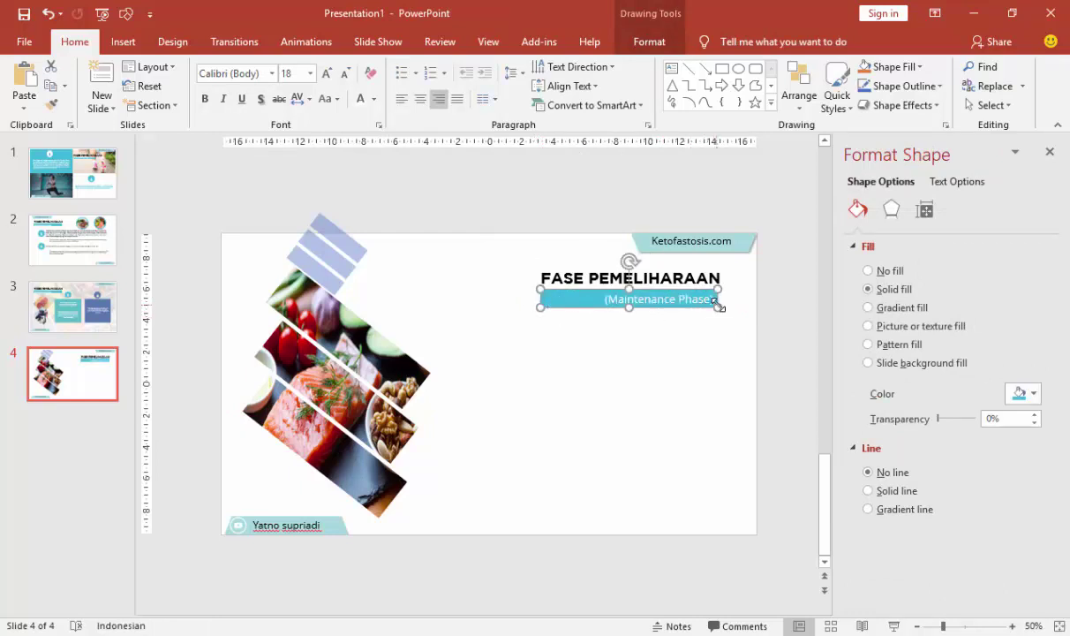
drag(719, 306, 728, 306)
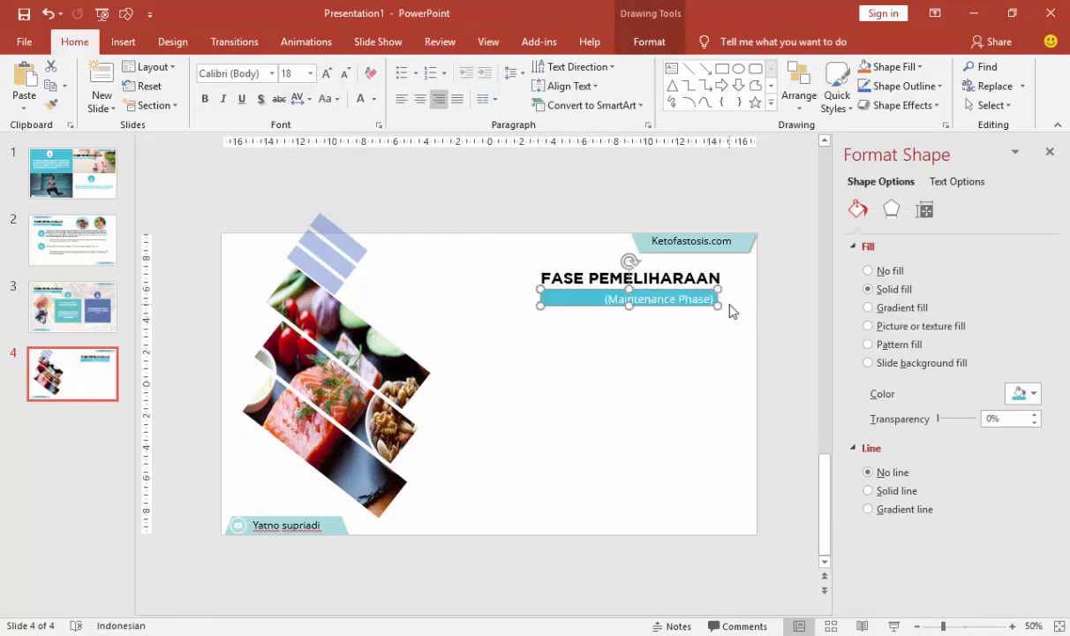
ctrl+scroll(724, 329, up, 5)
drag(711, 374, 715, 371)
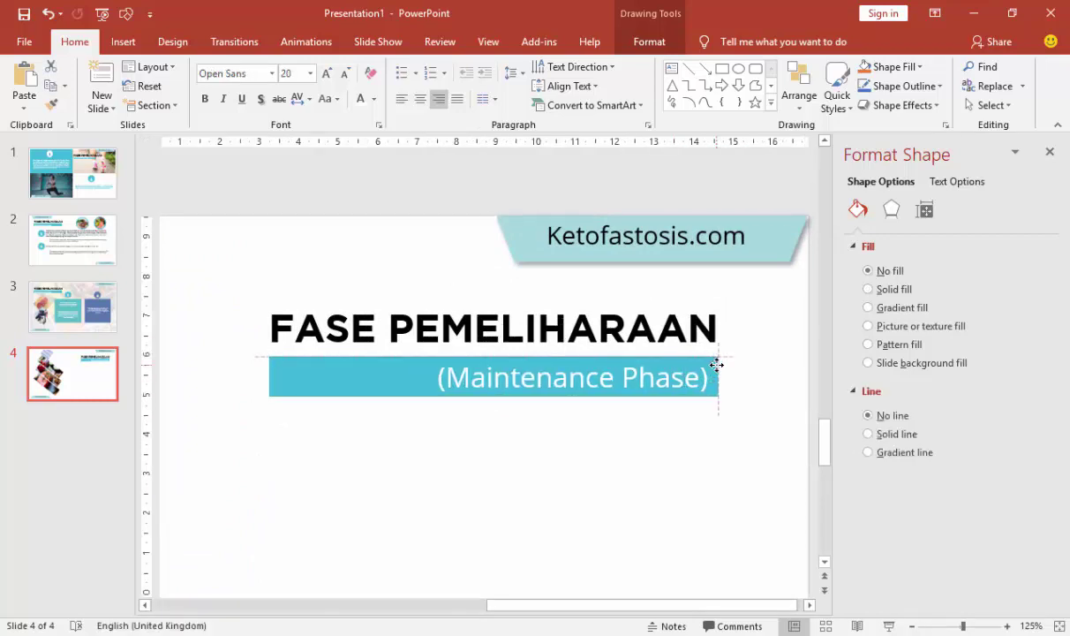
click(635, 444)
- Draw an empty text box below the title block on slide 4
ctrl+scroll(632, 439, down, 5)
ctrl+scroll(633, 438, down, 1)
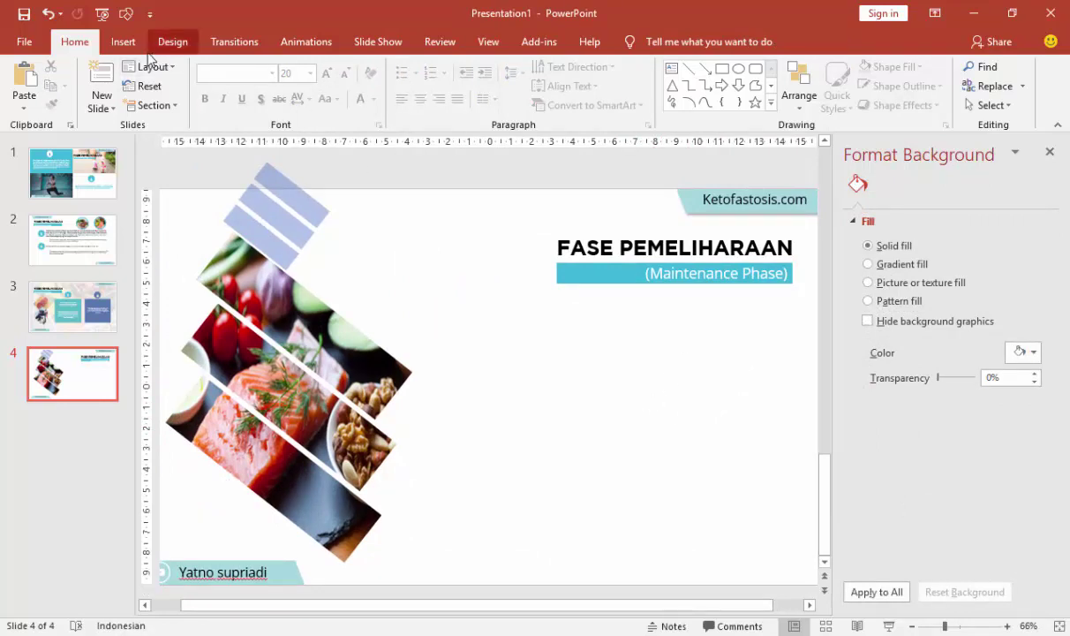
click(123, 42)
click(673, 99)
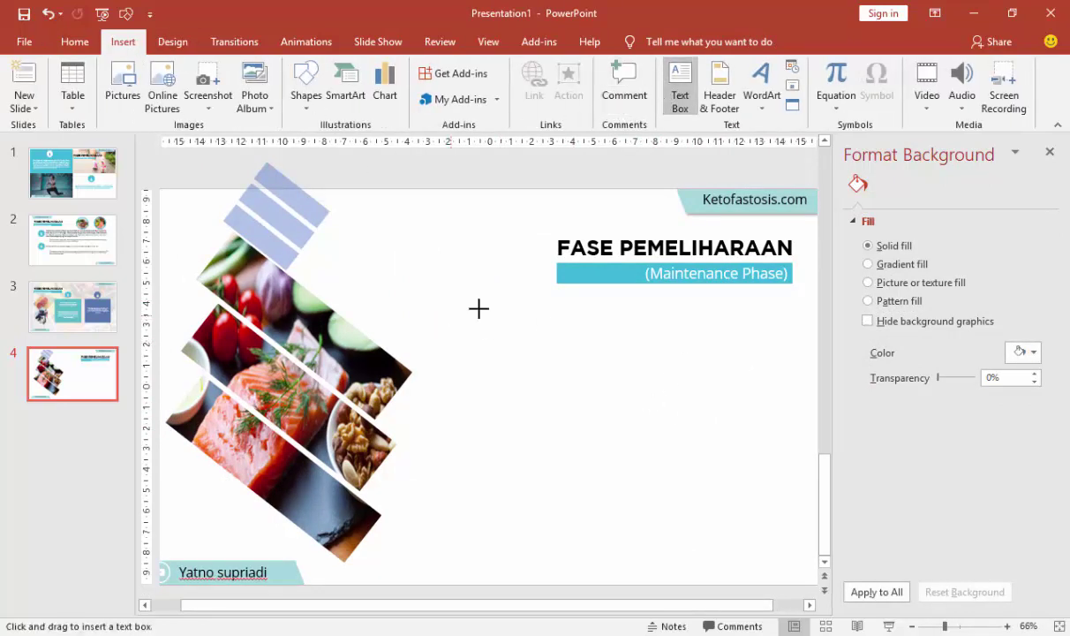
drag(479, 308, 779, 525)
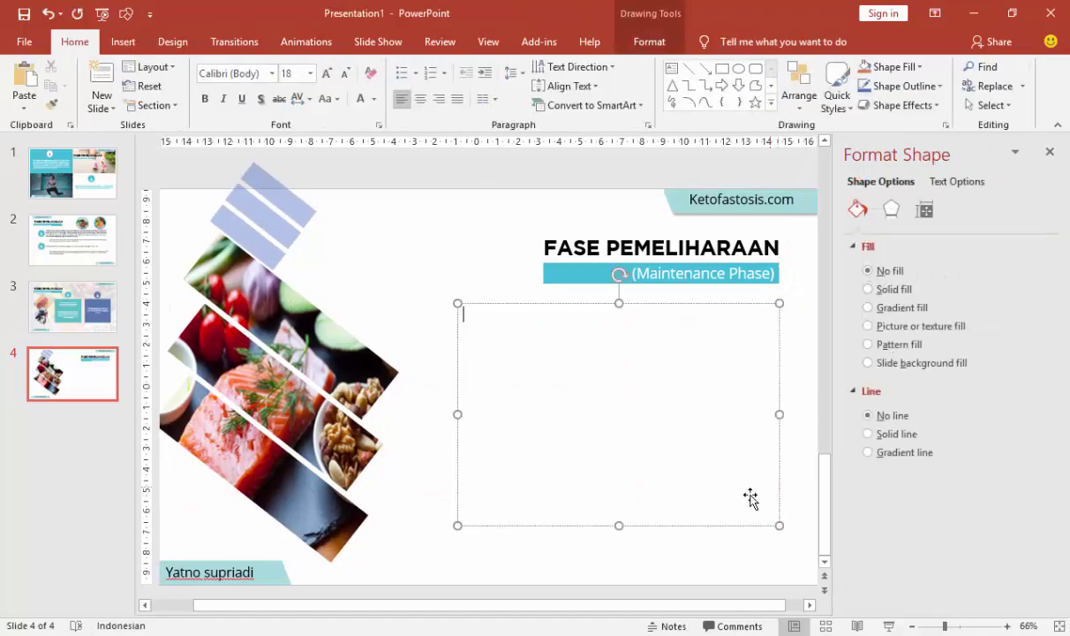
key(alt+Tab)
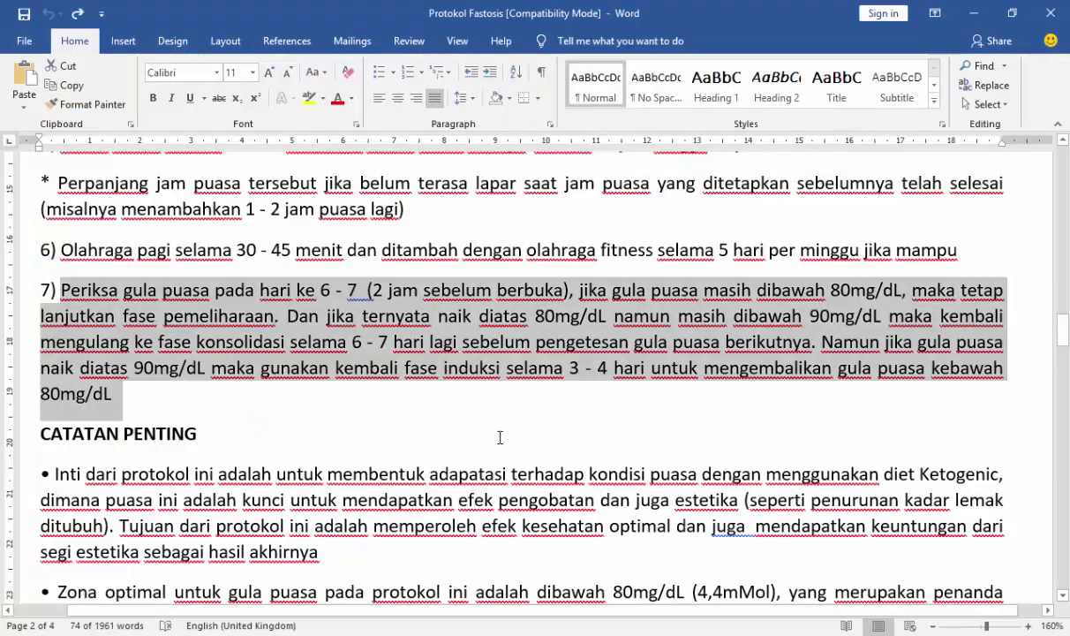
key(alt+Tab)
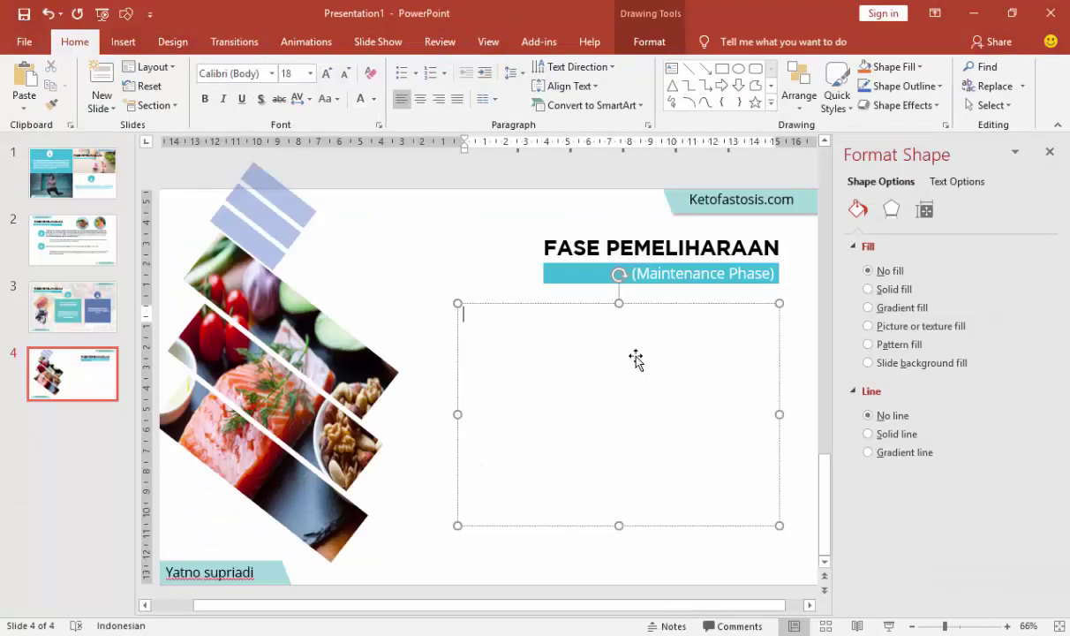
- Paste the fasting-check paragraph in right-aligned Open Sans 14, then widen and lower its box
key(ctrl+v)
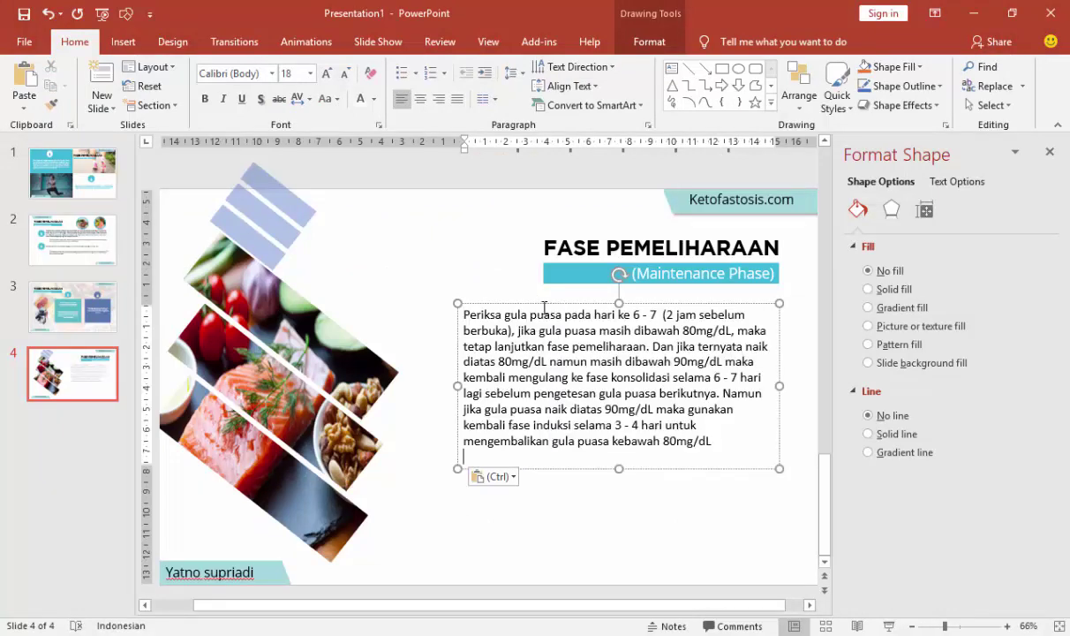
click(540, 303)
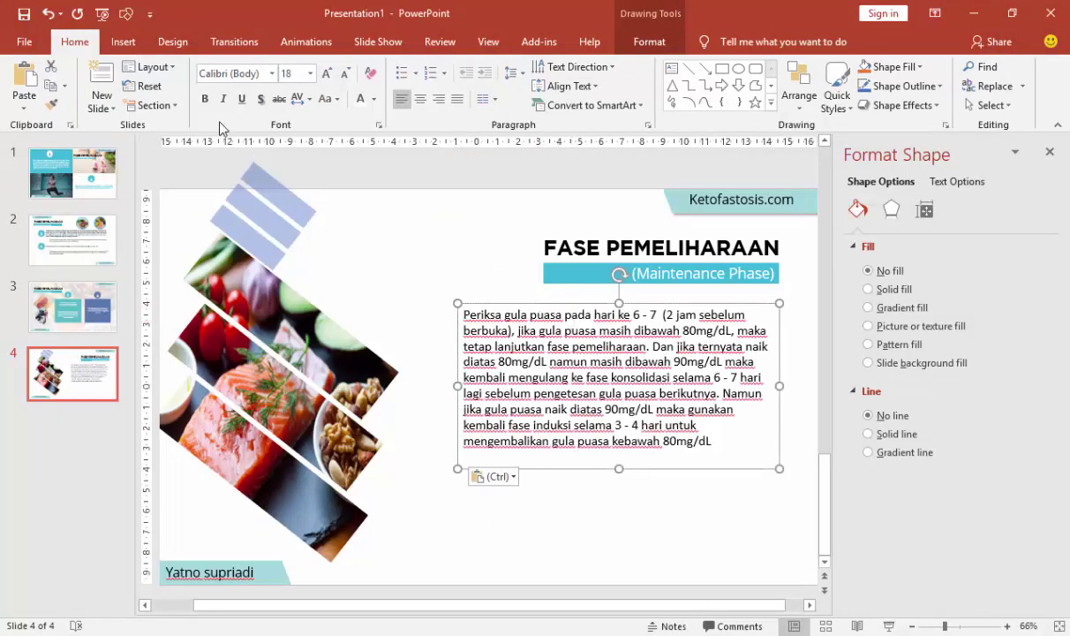
click(272, 73)
click(221, 172)
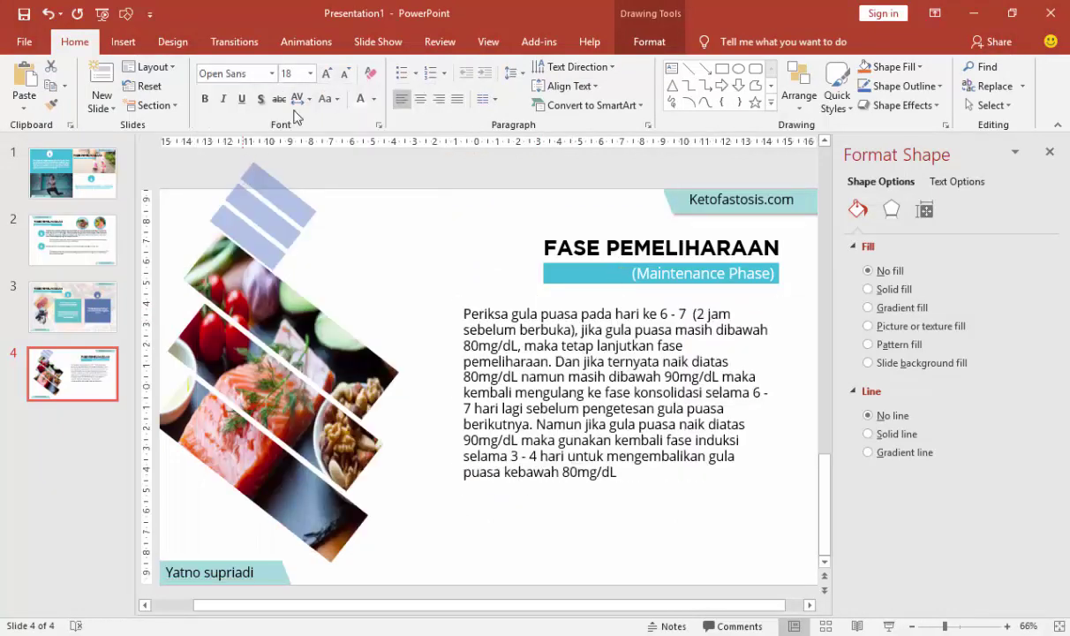
click(309, 73)
click(282, 180)
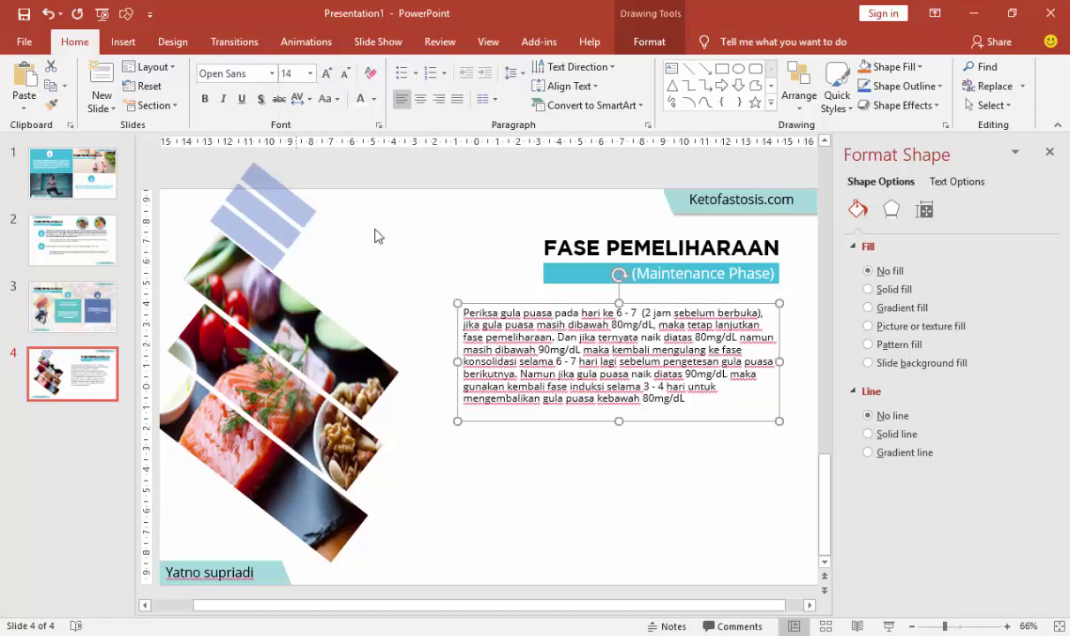
click(438, 98)
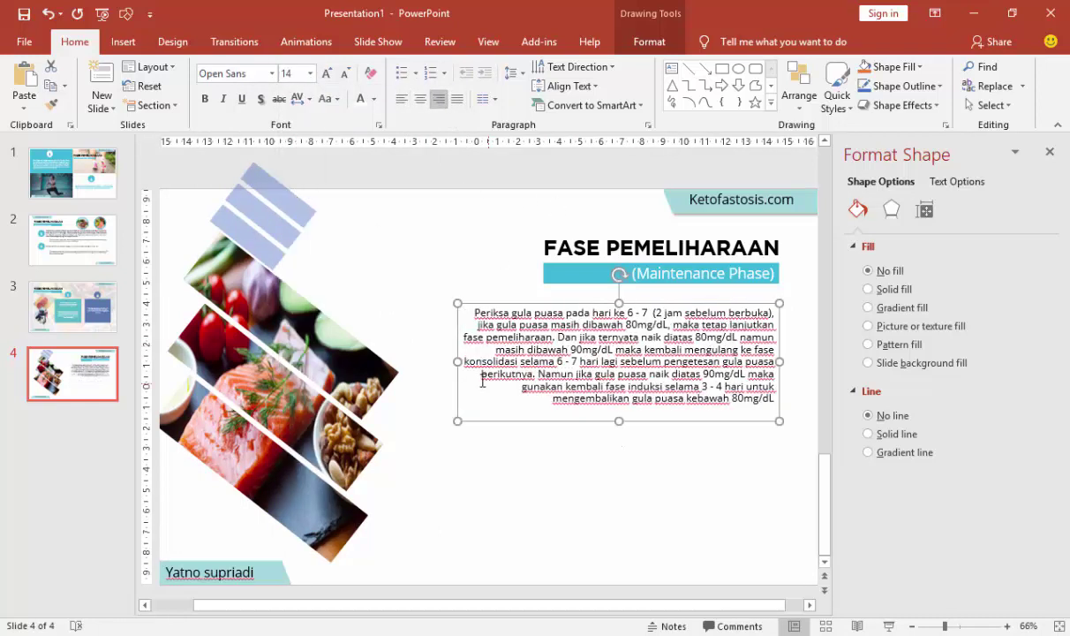
drag(452, 361, 447, 361)
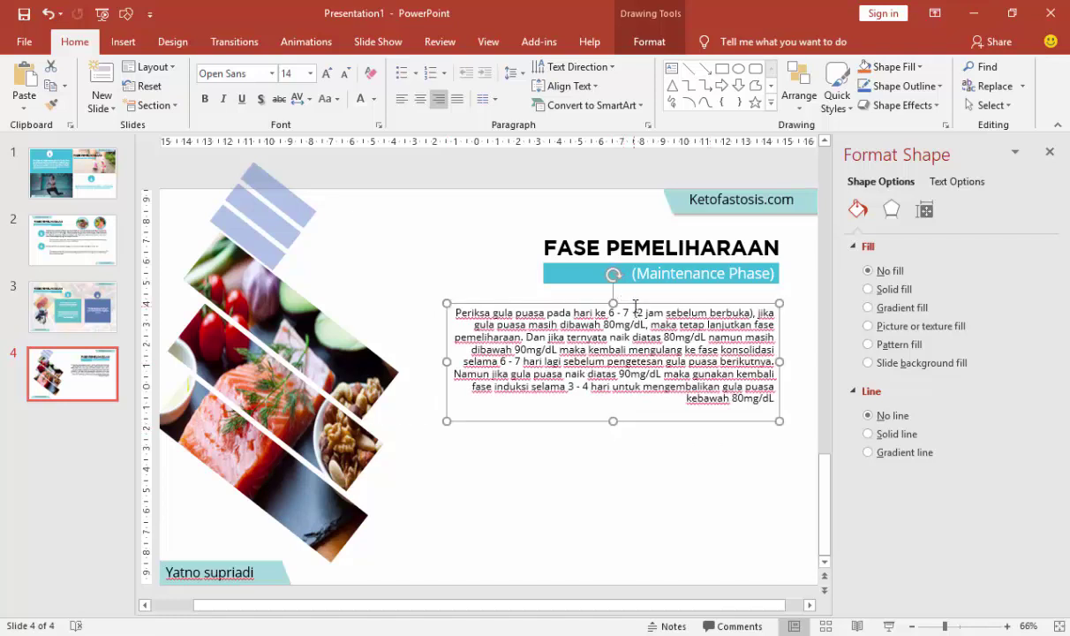
drag(634, 306, 635, 345)
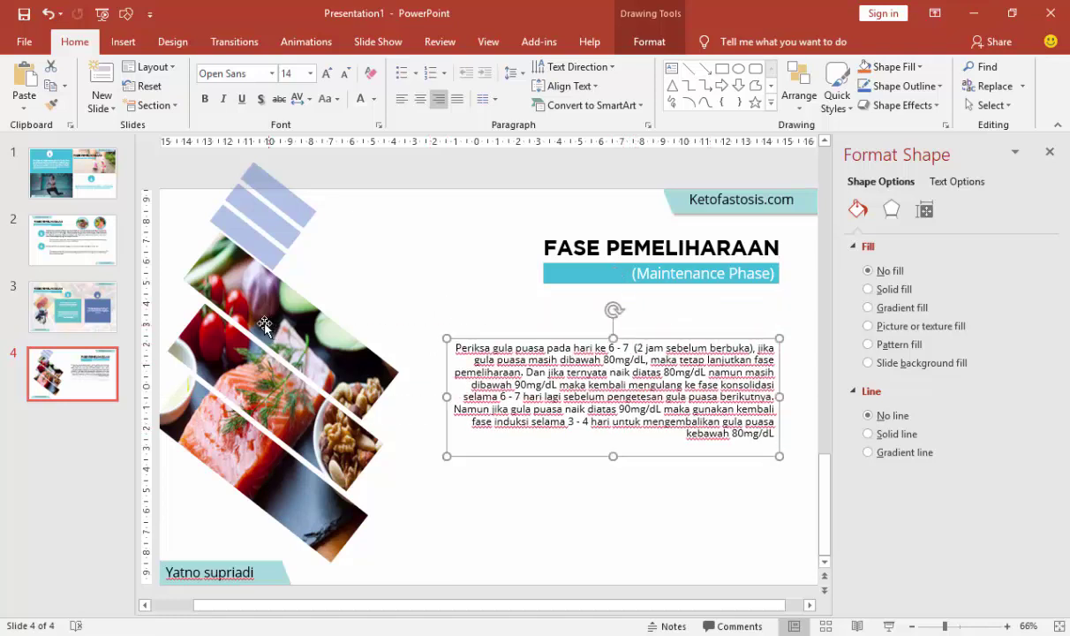
click(72, 306)
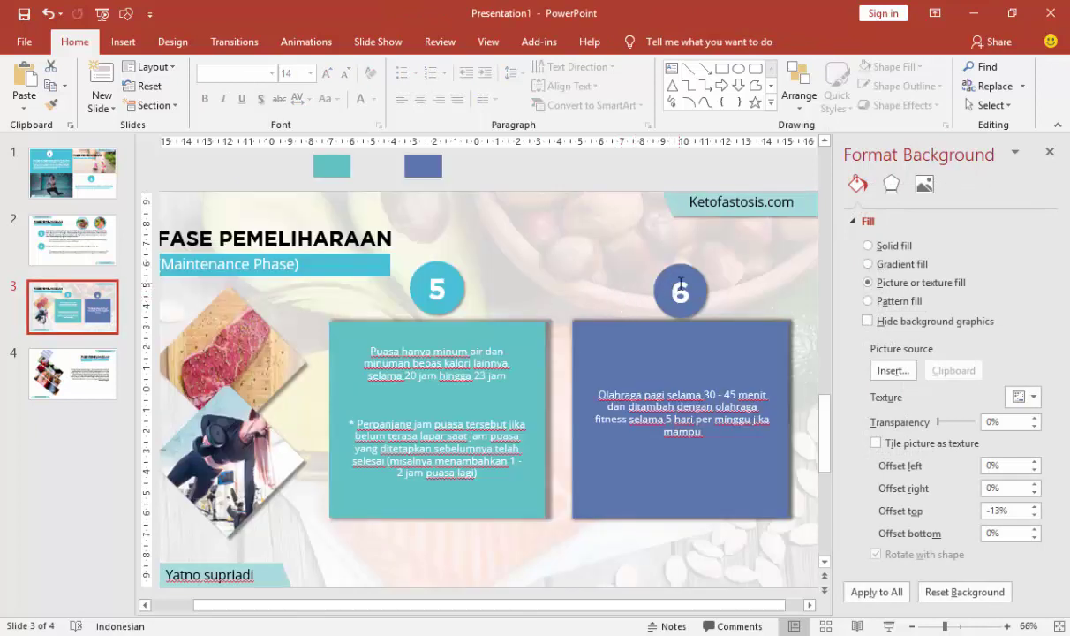
- Copy slide 3's 6 circle onto slide 4, renumber it 7, and place it under the title
click(680, 283)
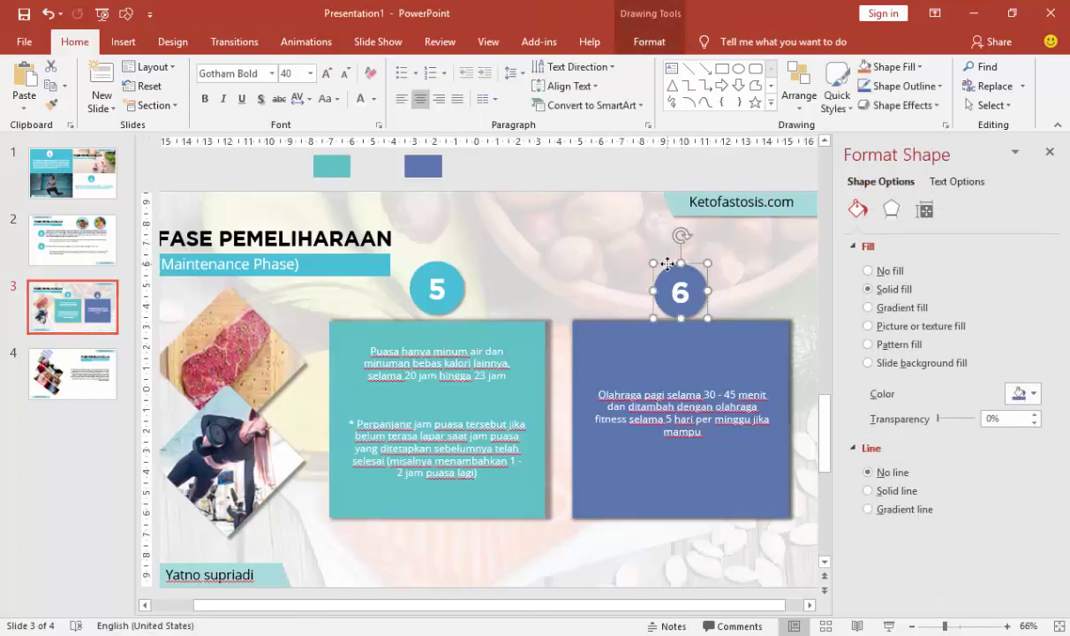
click(70, 346)
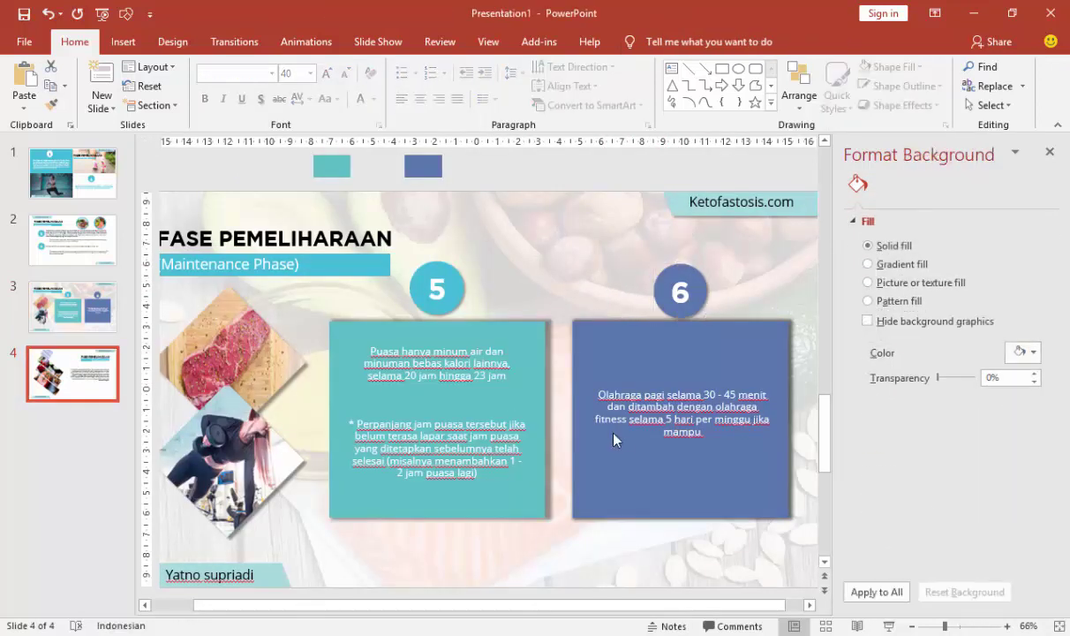
click(604, 424)
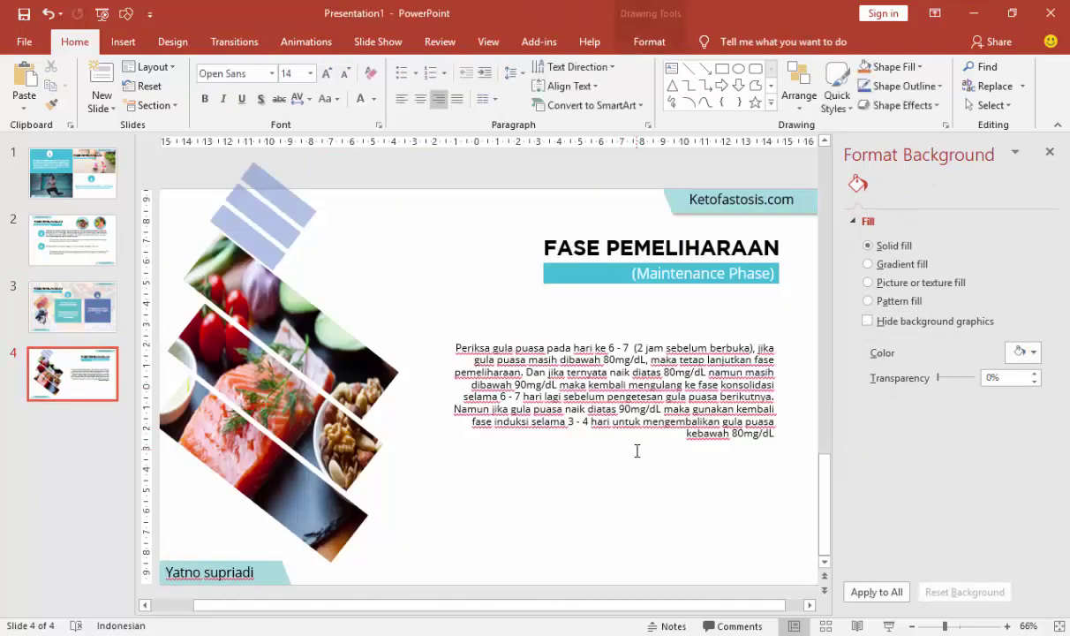
key(ctrl+v)
click(674, 290)
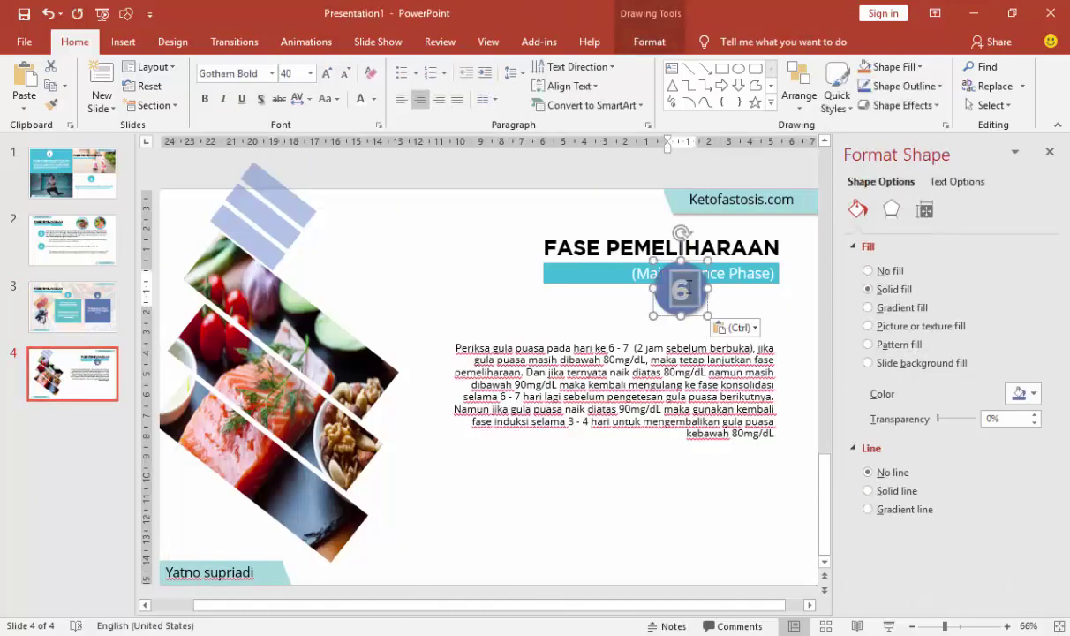
key(Return)
text(7)
key(BackSpace)
key(BackSpace)
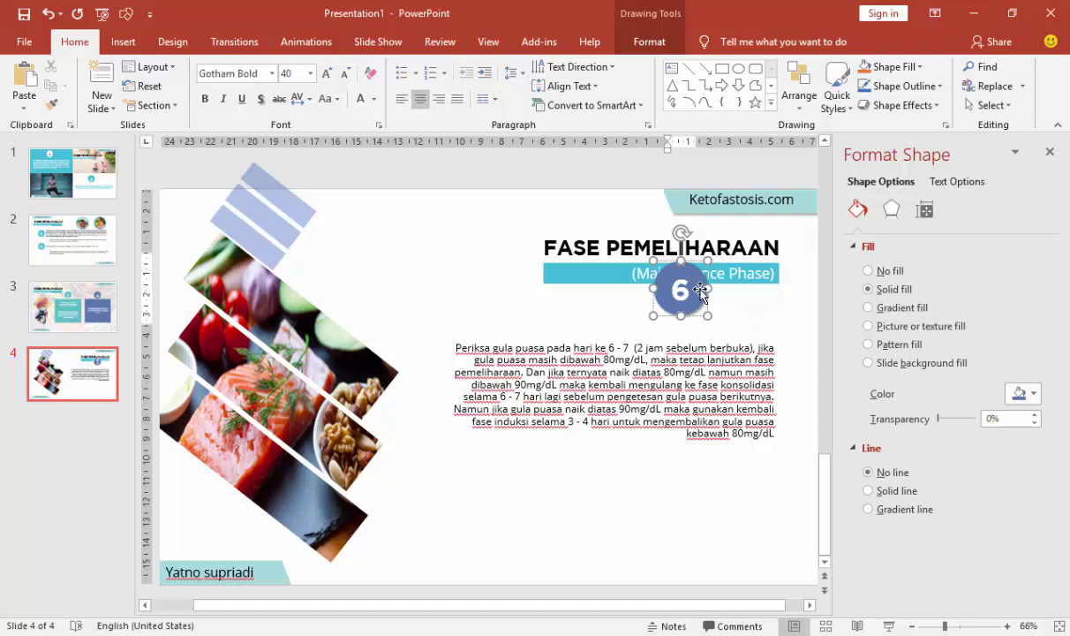
key(BackSpace)
text(7)
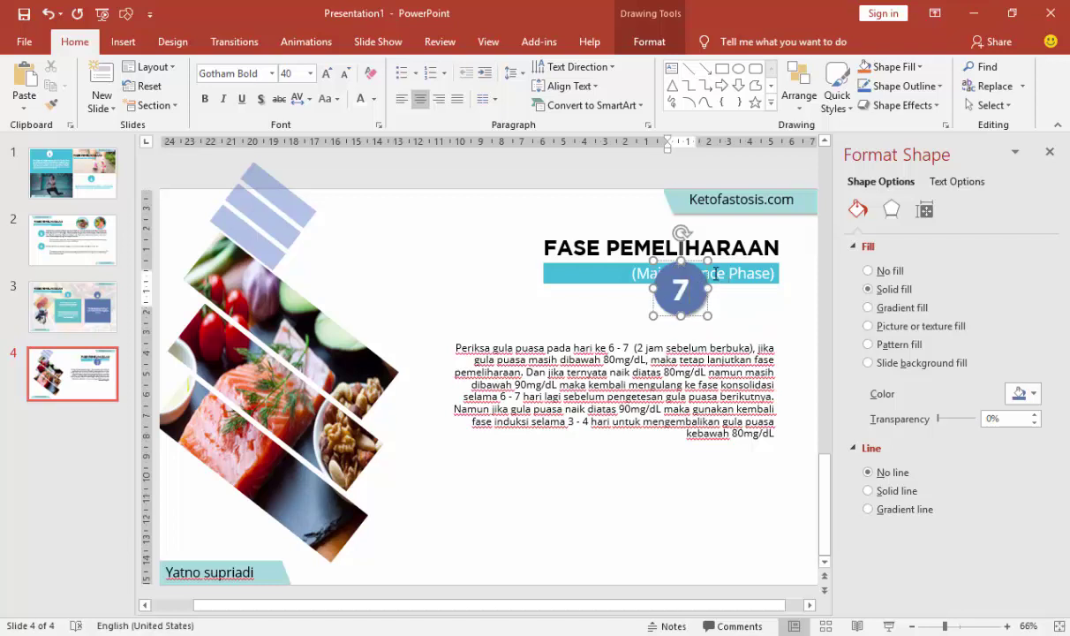
mouse_move(707, 271)
mouse_down()
mouse_move(791, 305)
mouse_move(776, 306)
mouse_up()
- Move the fasting-check paragraph lower, beneath the 7 circle
click(708, 357)
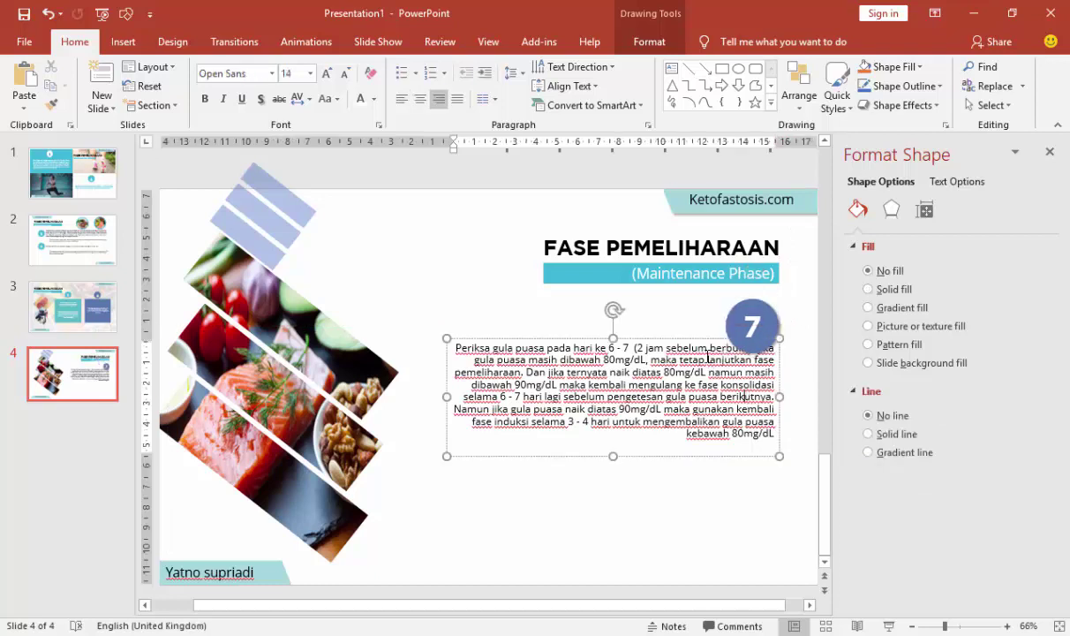
drag(696, 338, 696, 374)
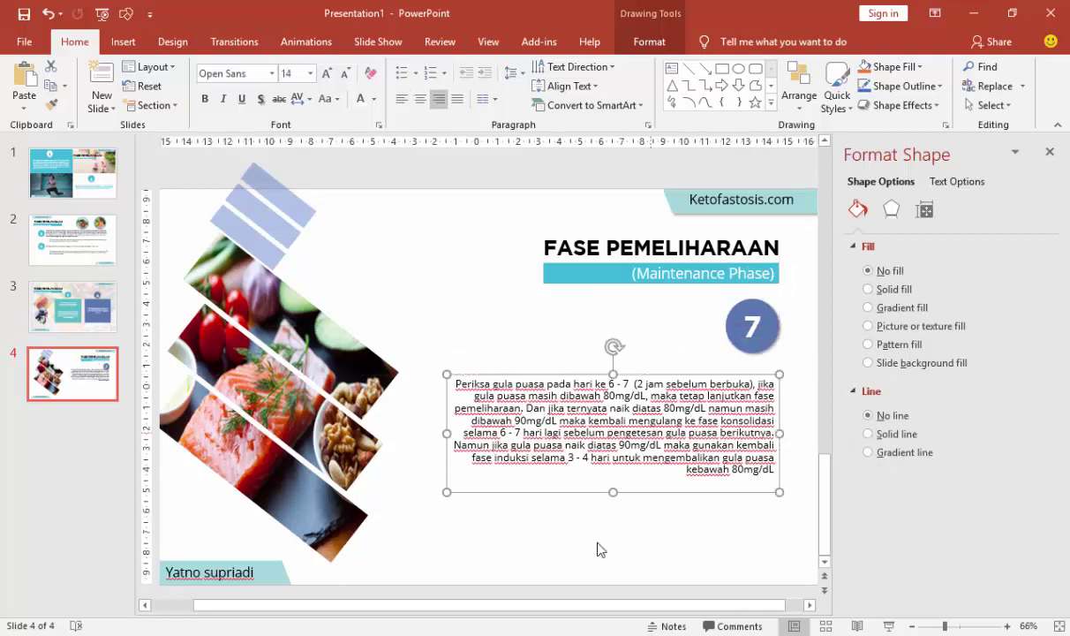
key(alt+Tab)
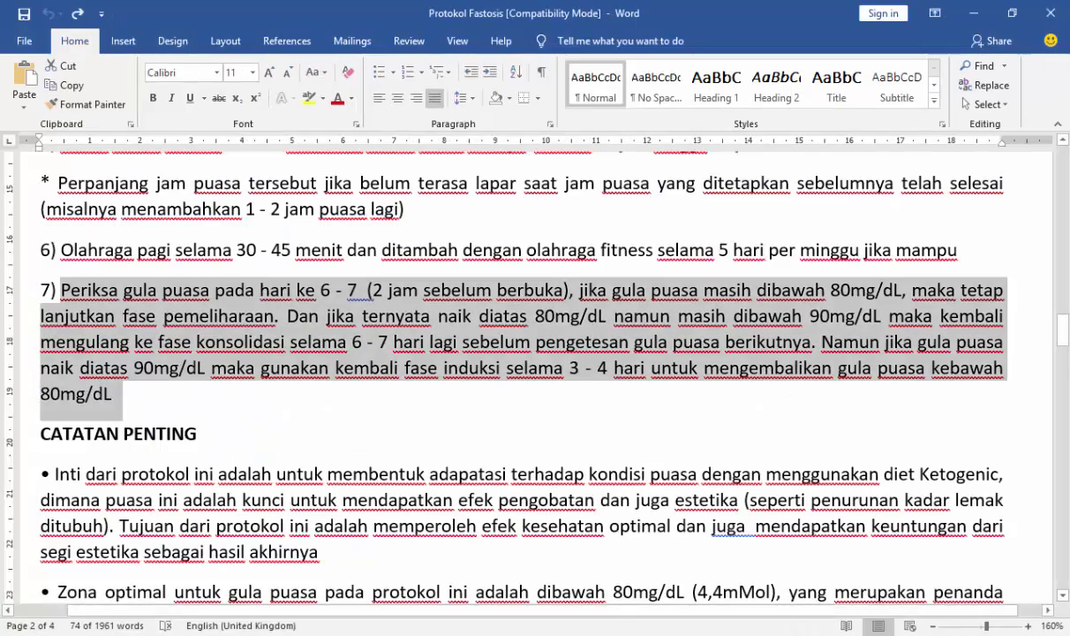
key(alt+Tab)
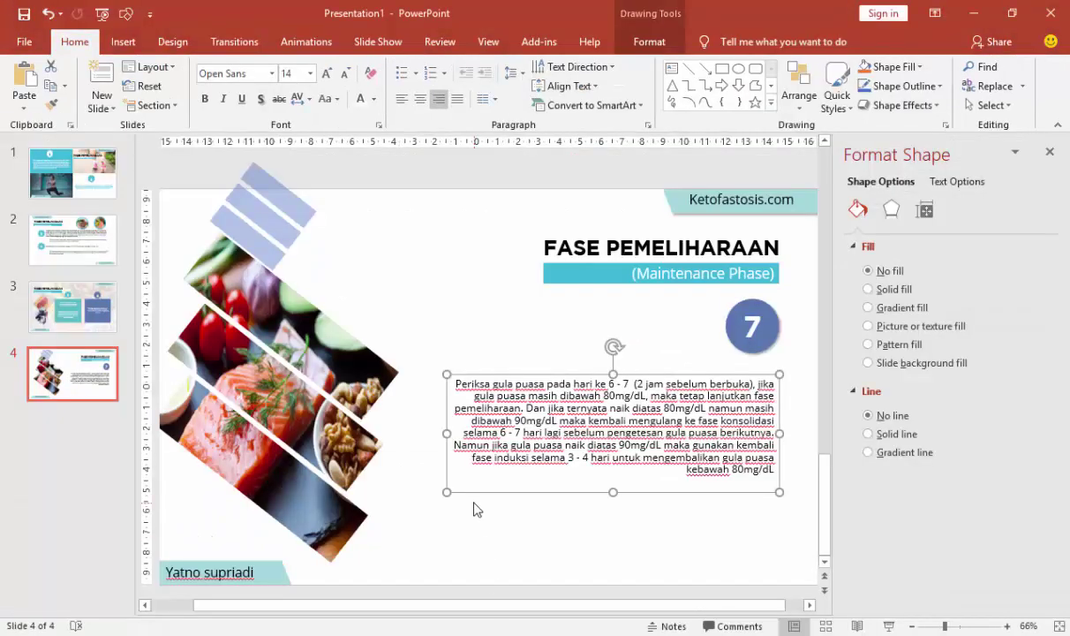
click(430, 531)
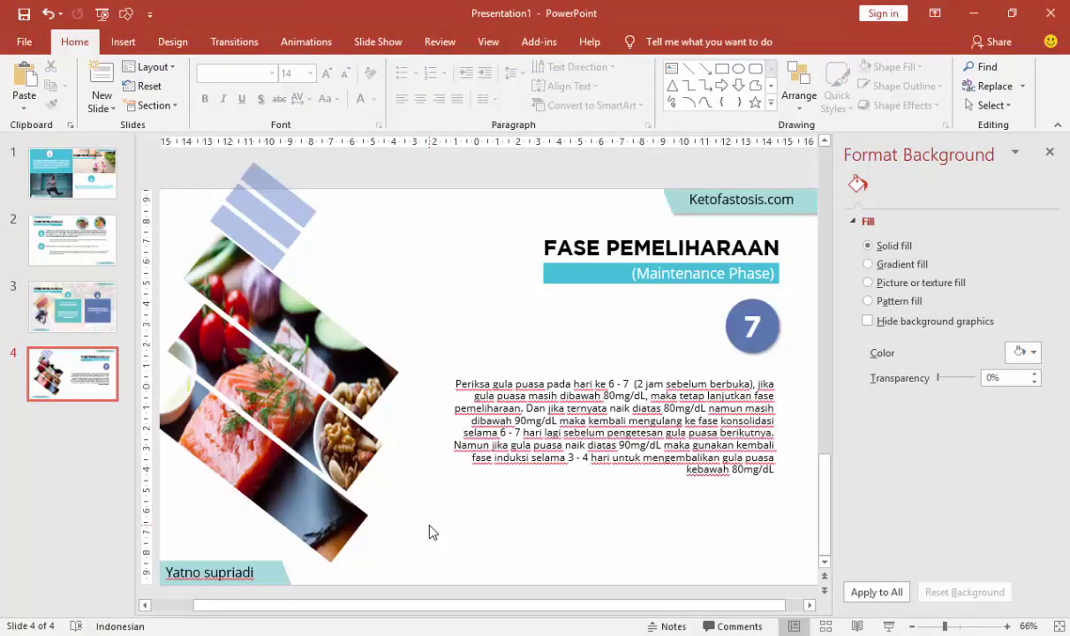
click(555, 459)
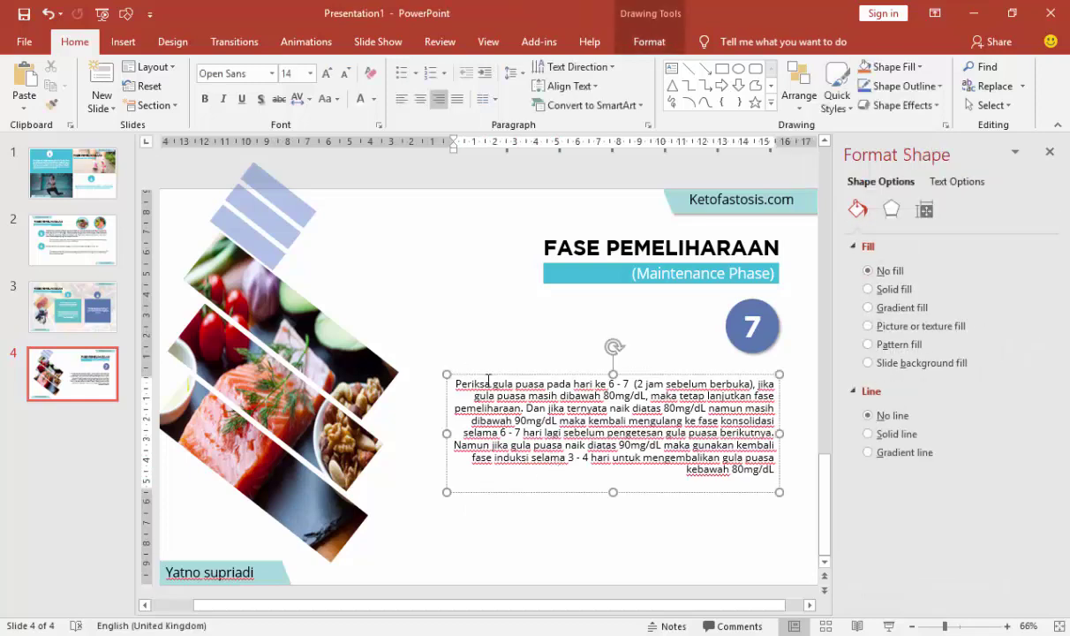
click(521, 332)
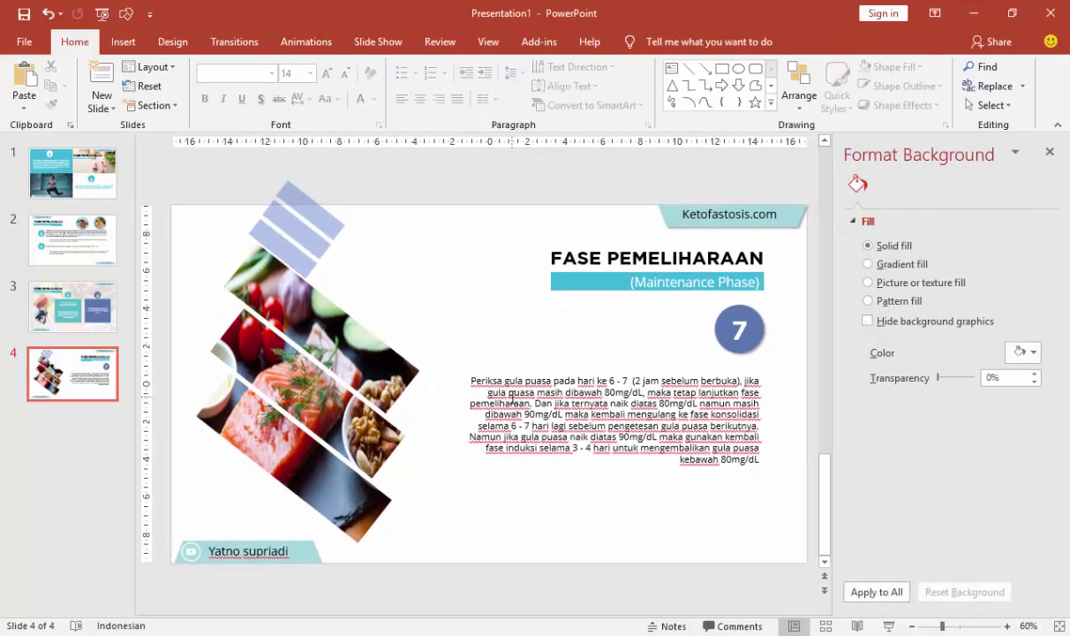
- Preview slide 4 as a full-screen slideshow, then return to slide 1
ctrl+scroll(510, 397, down, 1)
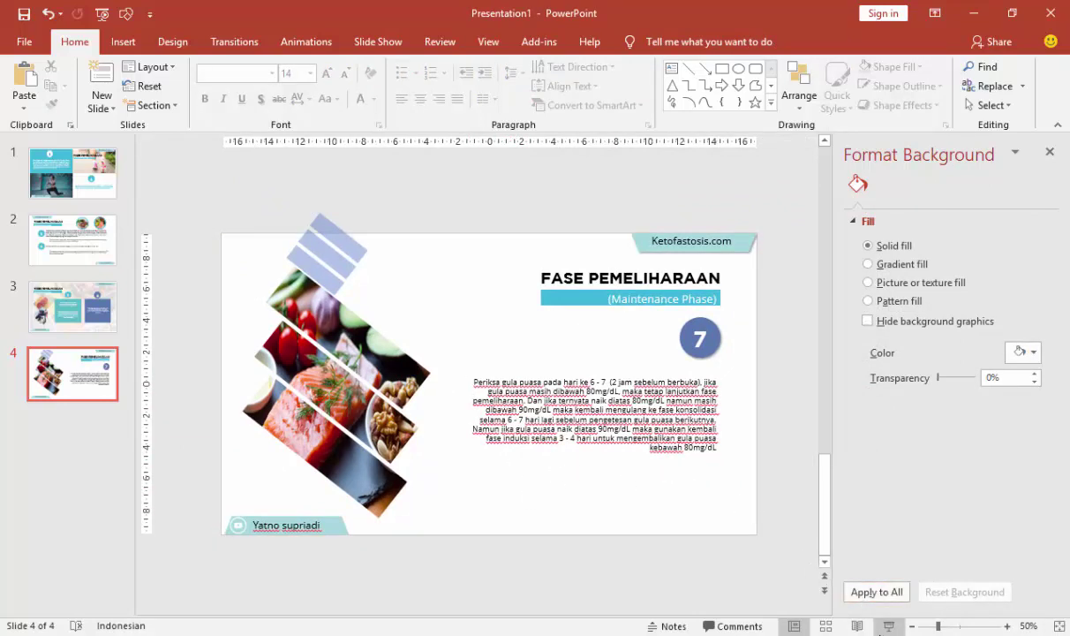
key(shift+F5)
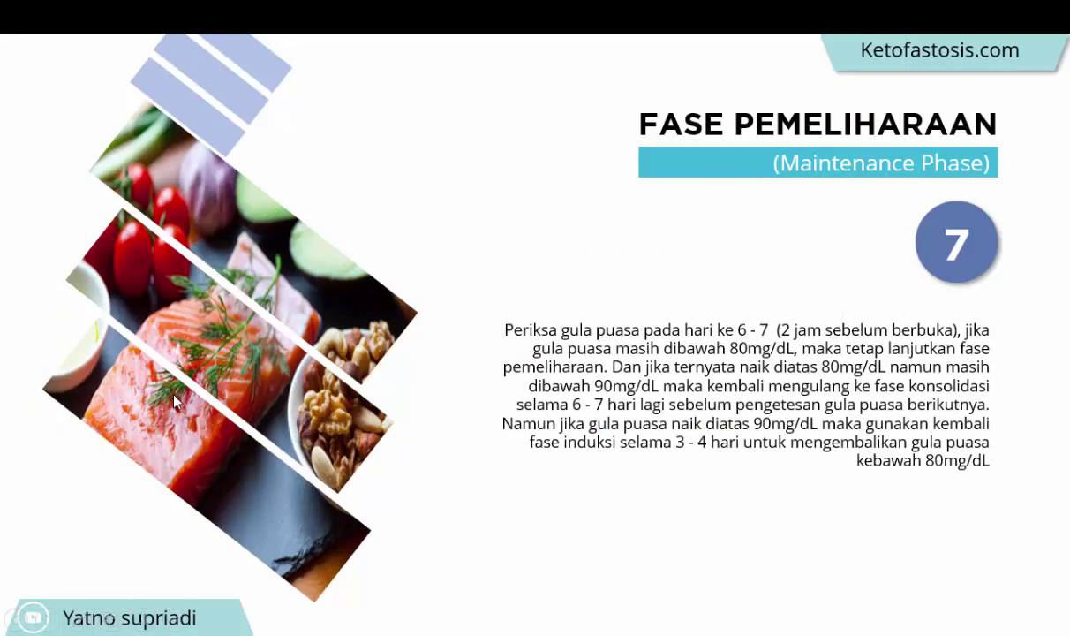
key(Escape)
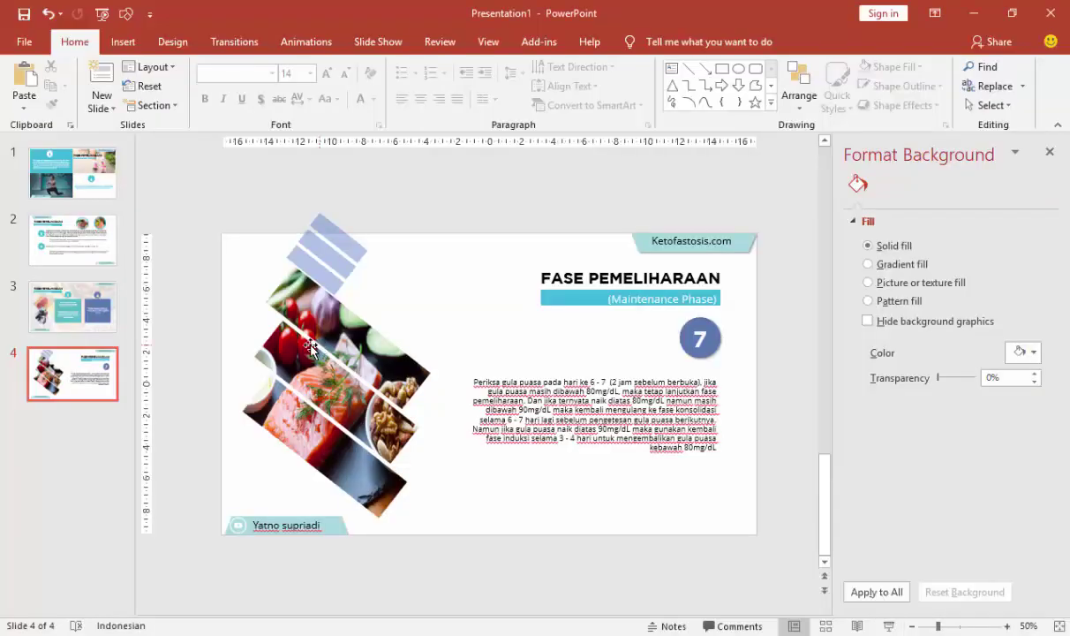
key(Home)
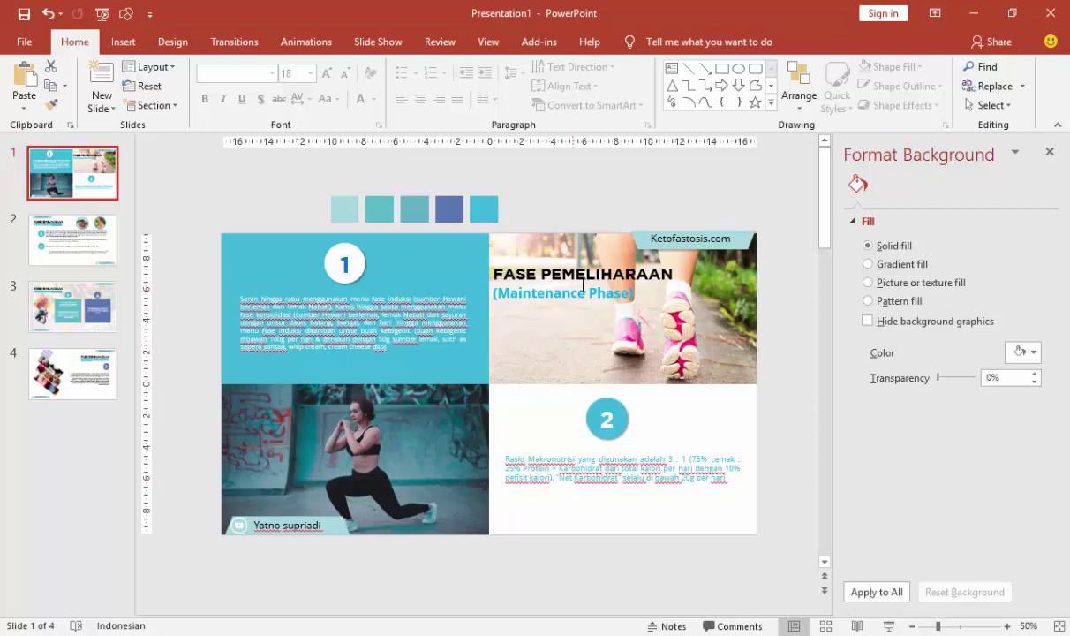
- Give the top-right running-shoes photo (Rectangle 10) a Basic Zoom entrance from More Entrance Effects
click(557, 269)
click(696, 309)
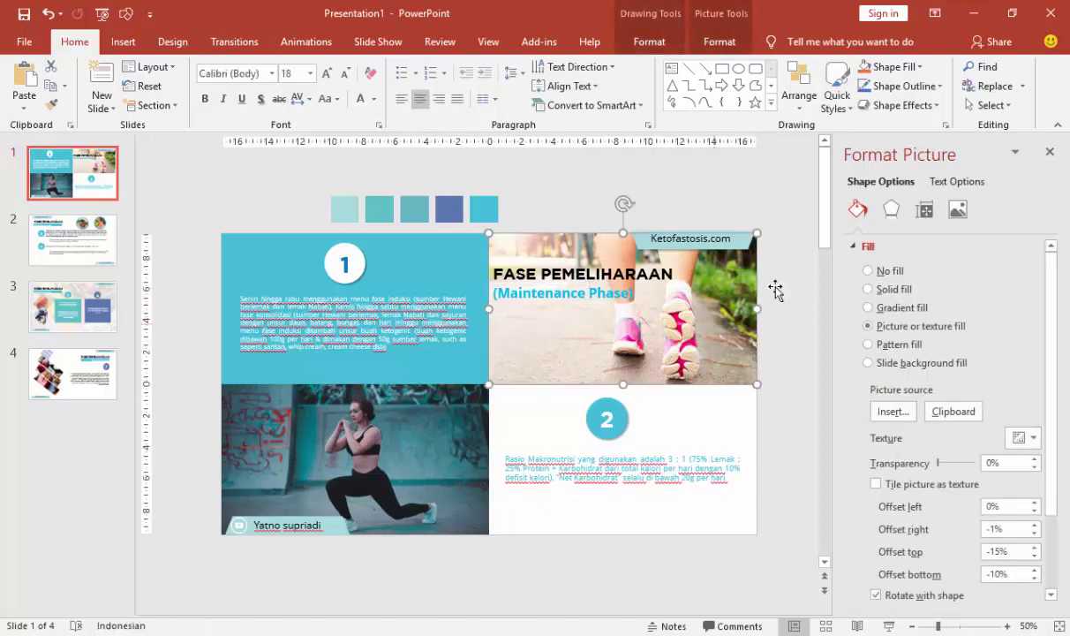
click(1049, 153)
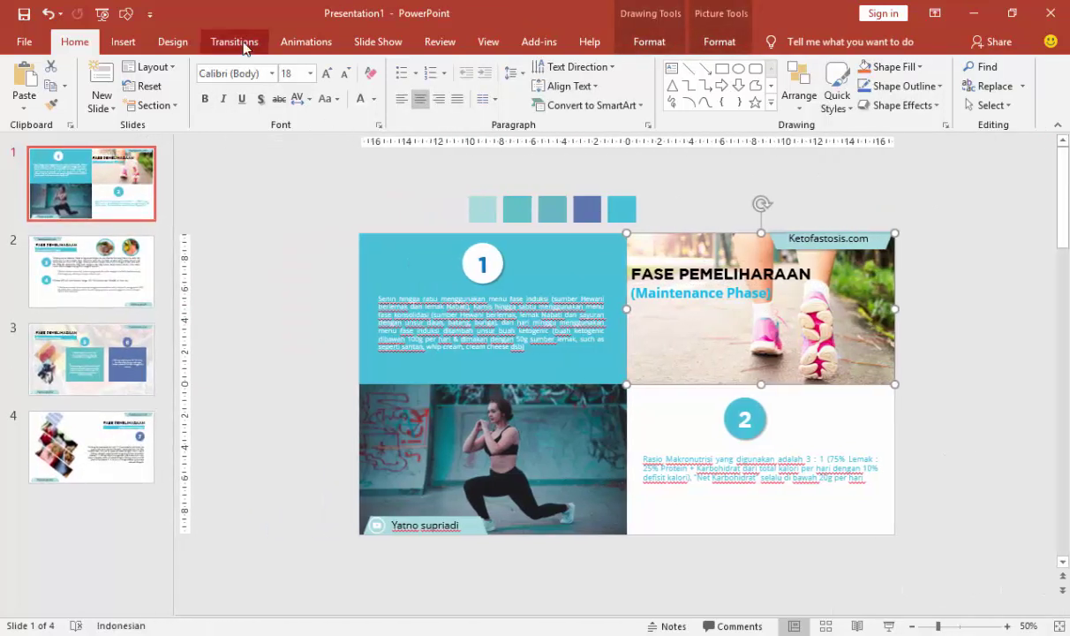
click(298, 44)
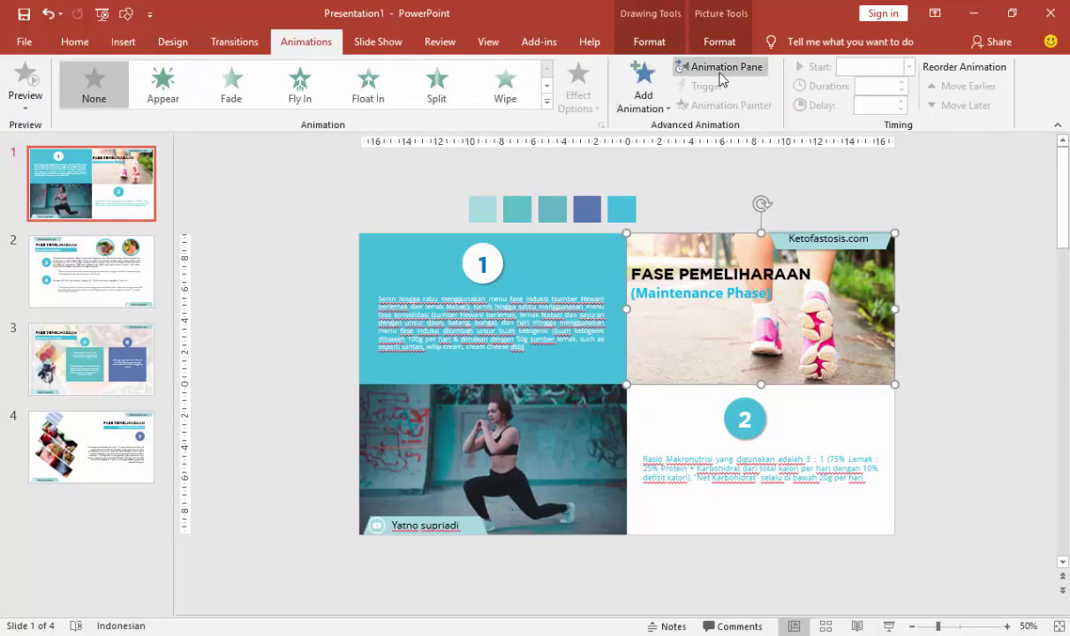
click(676, 66)
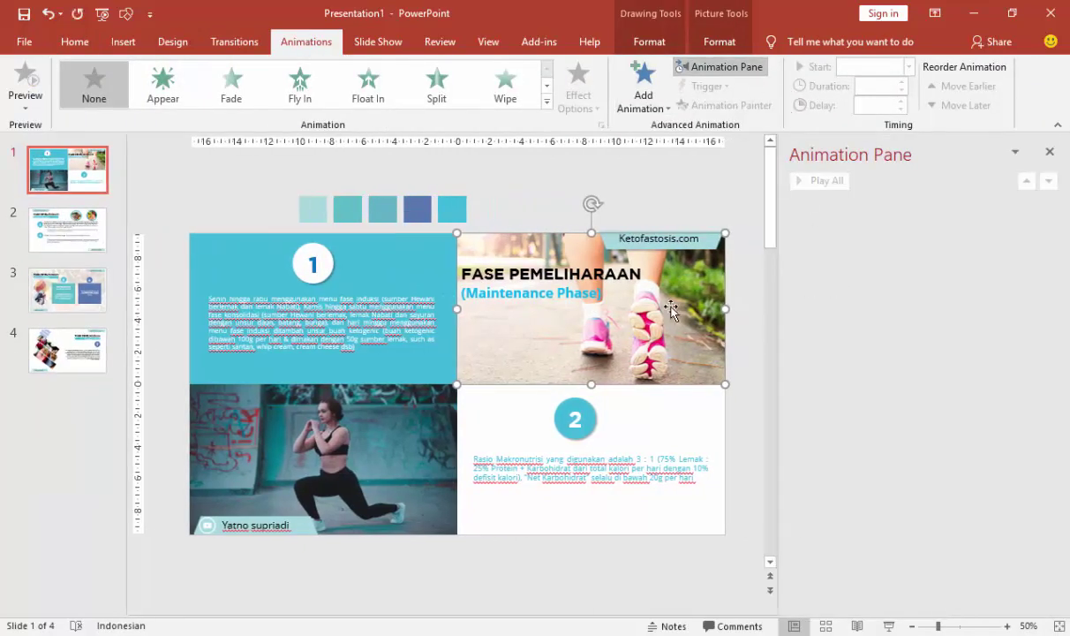
click(649, 86)
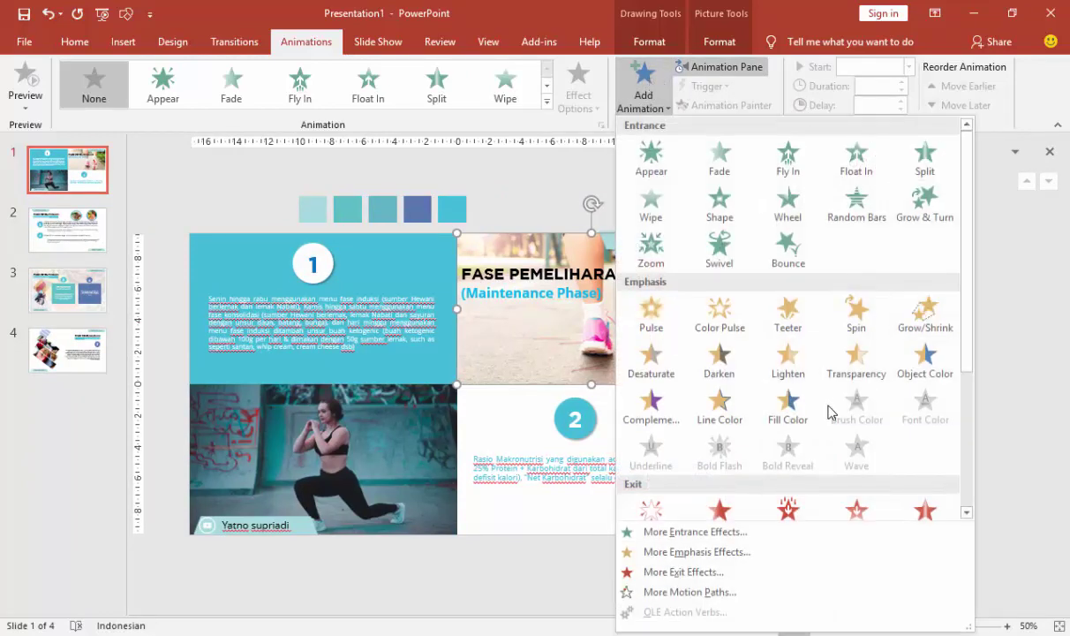
click(676, 532)
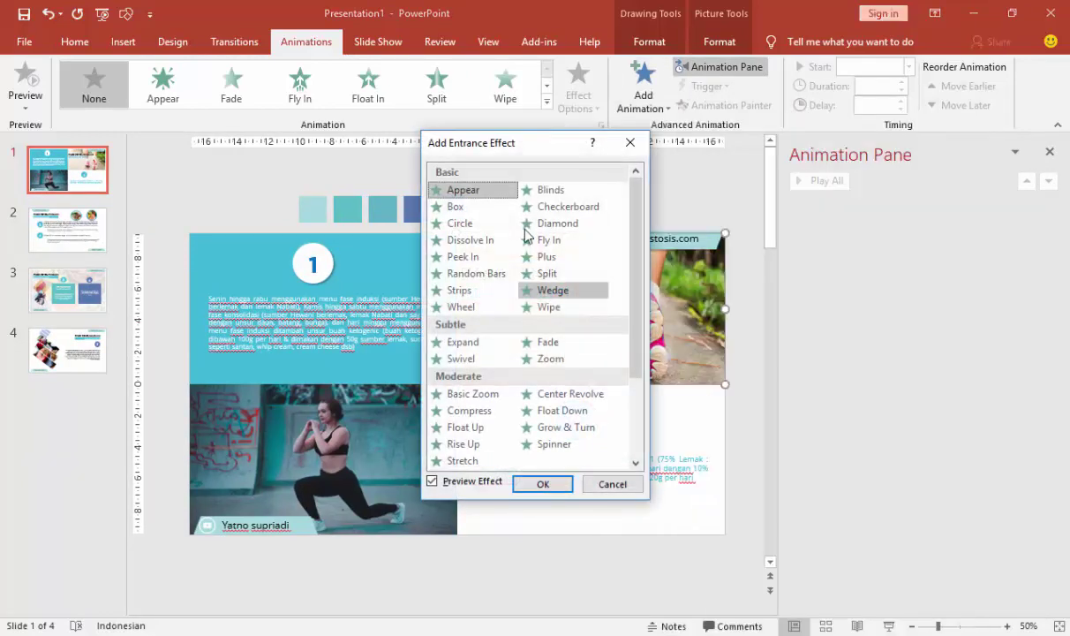
drag(556, 154, 905, 176)
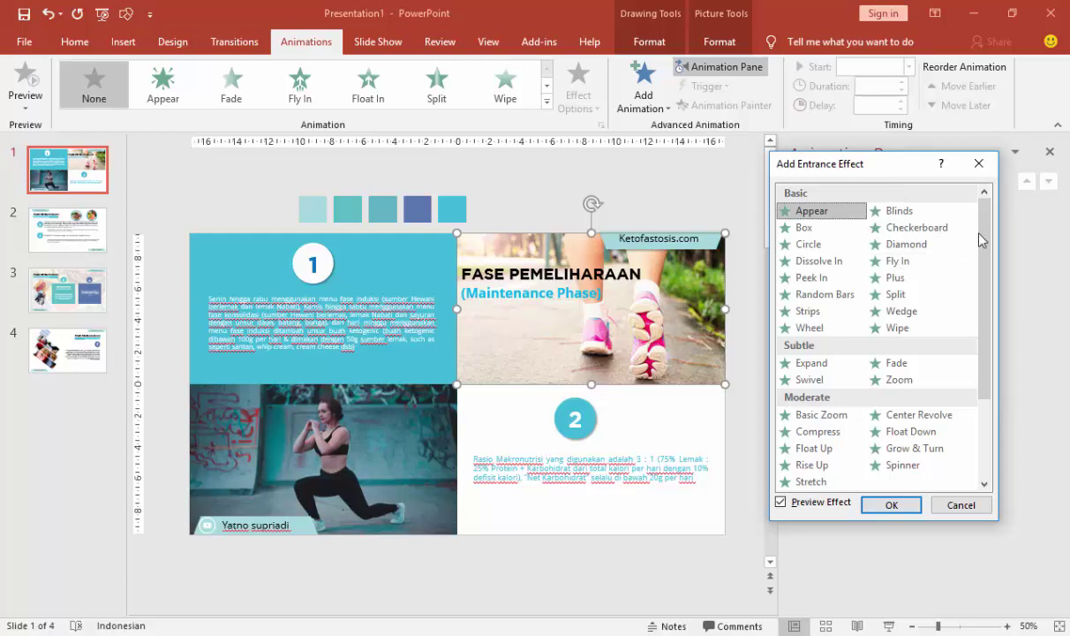
drag(983, 240, 996, 392)
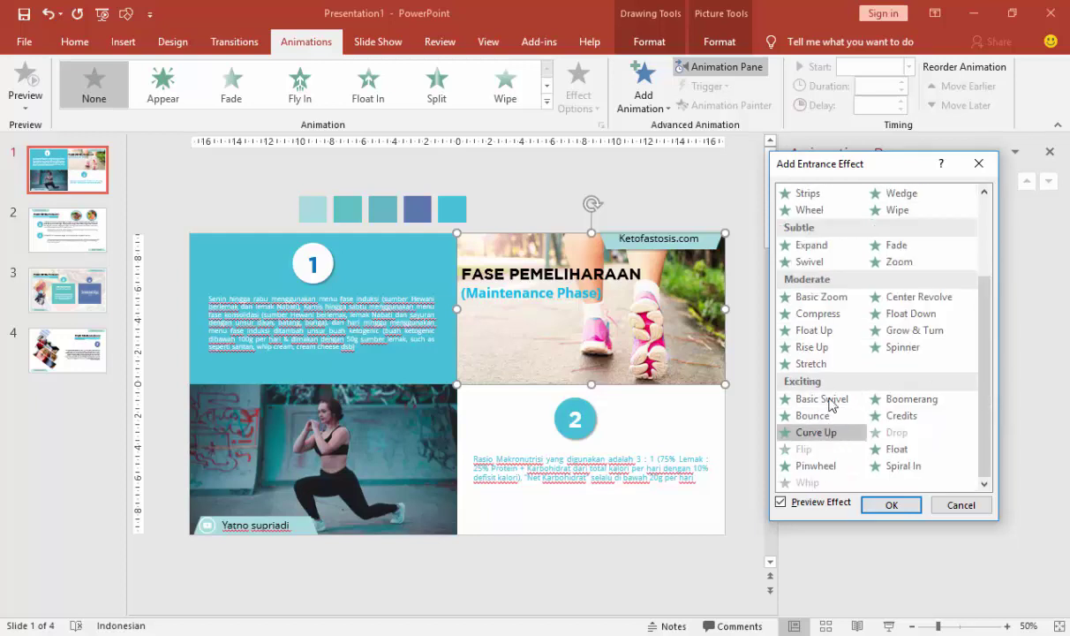
click(811, 301)
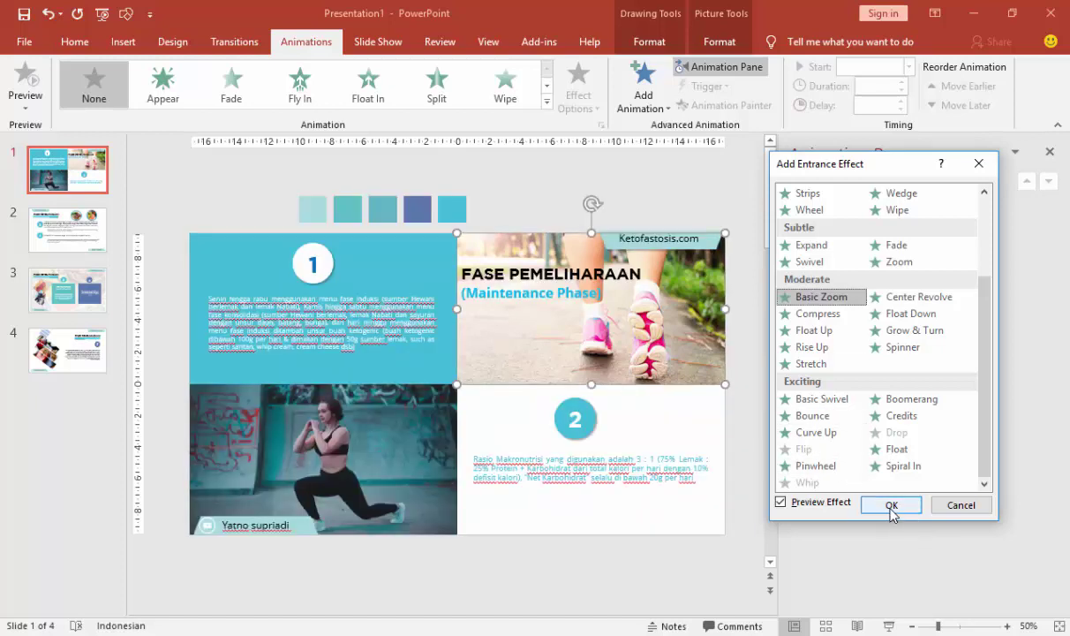
click(890, 506)
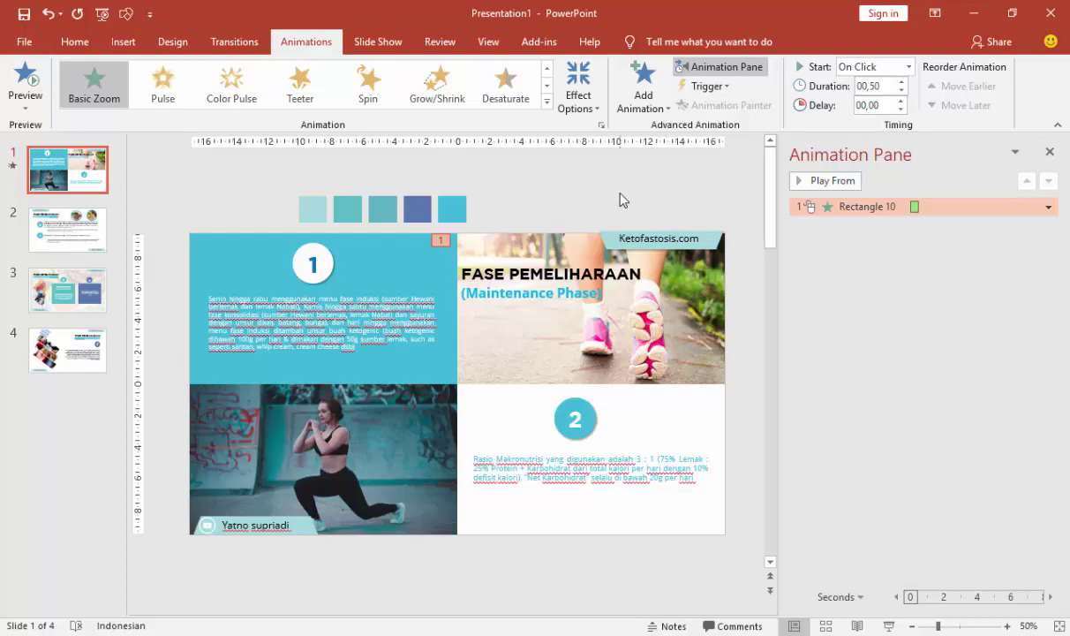
- Paint Rectangle 10's Basic Zoom onto Rectangle 8, start it After Previous, and preview
click(519, 262)
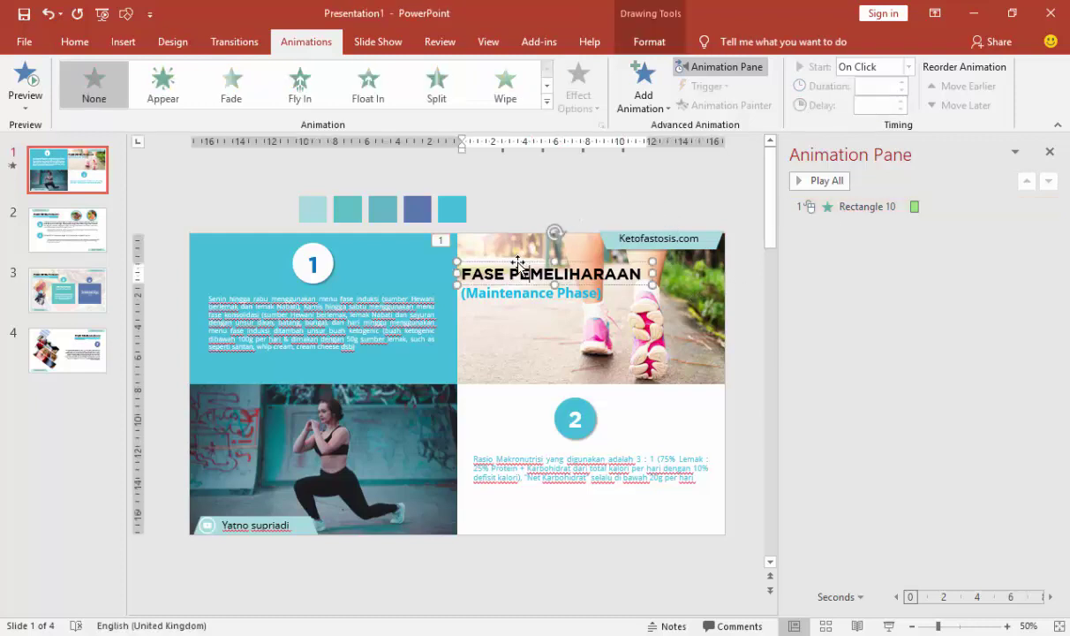
click(516, 360)
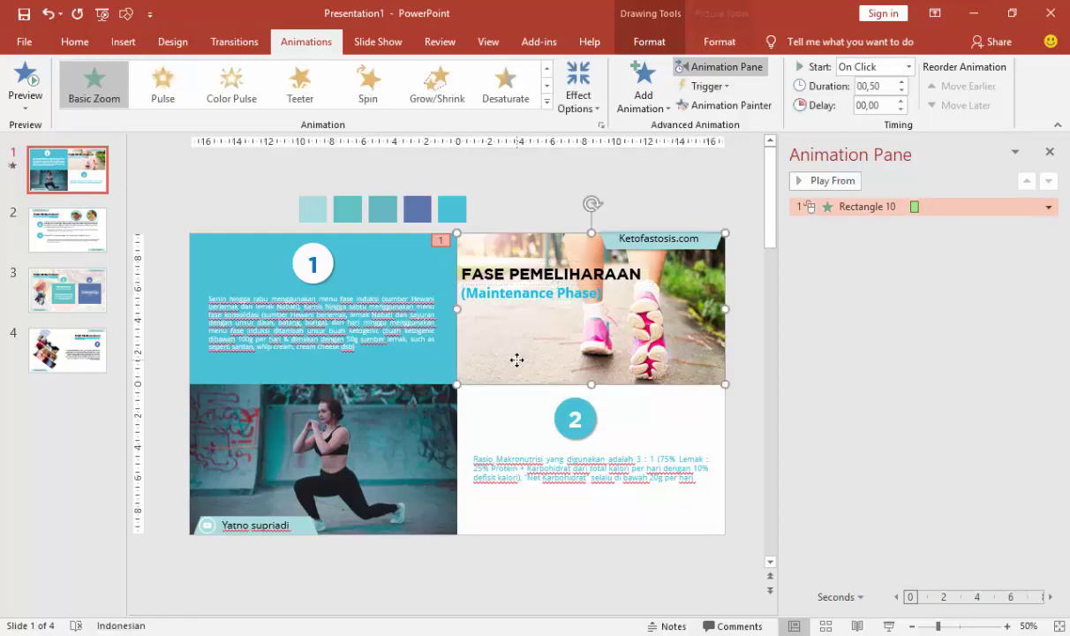
click(702, 105)
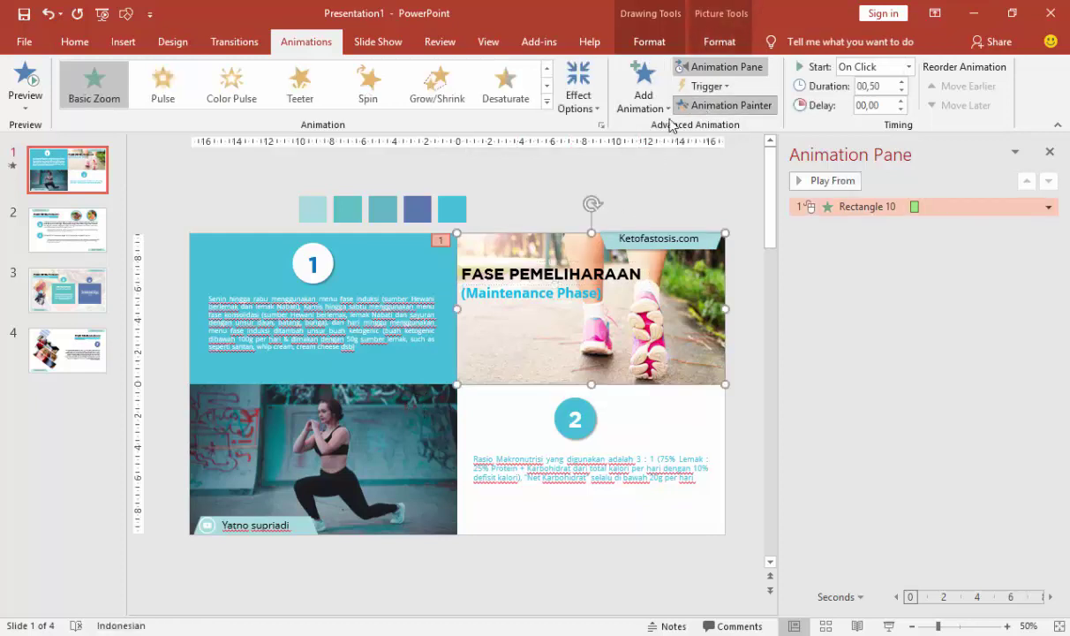
click(395, 446)
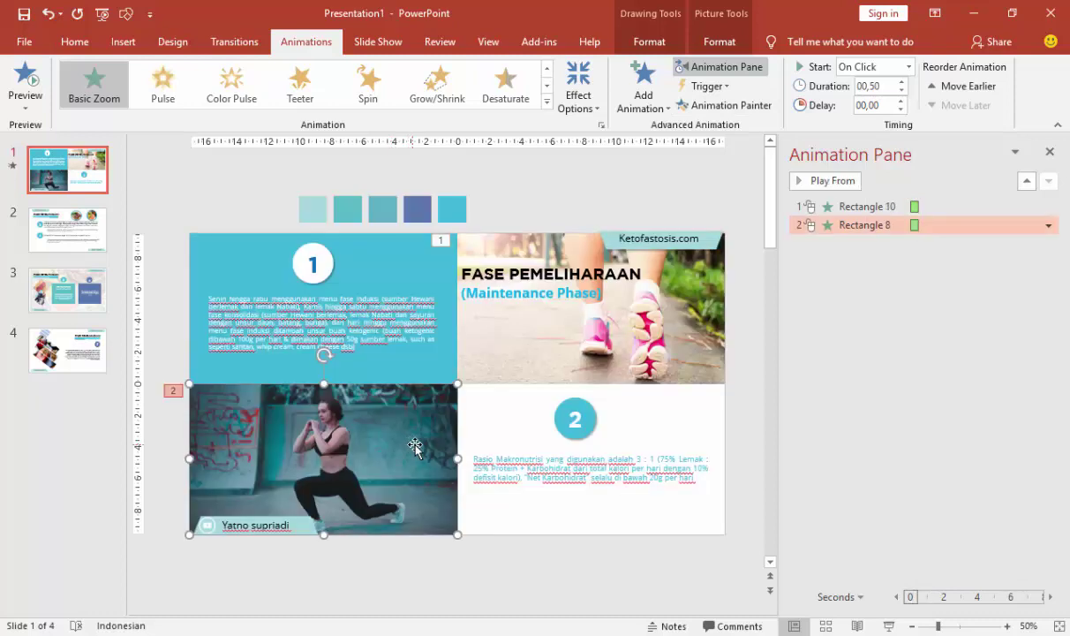
click(909, 69)
click(861, 117)
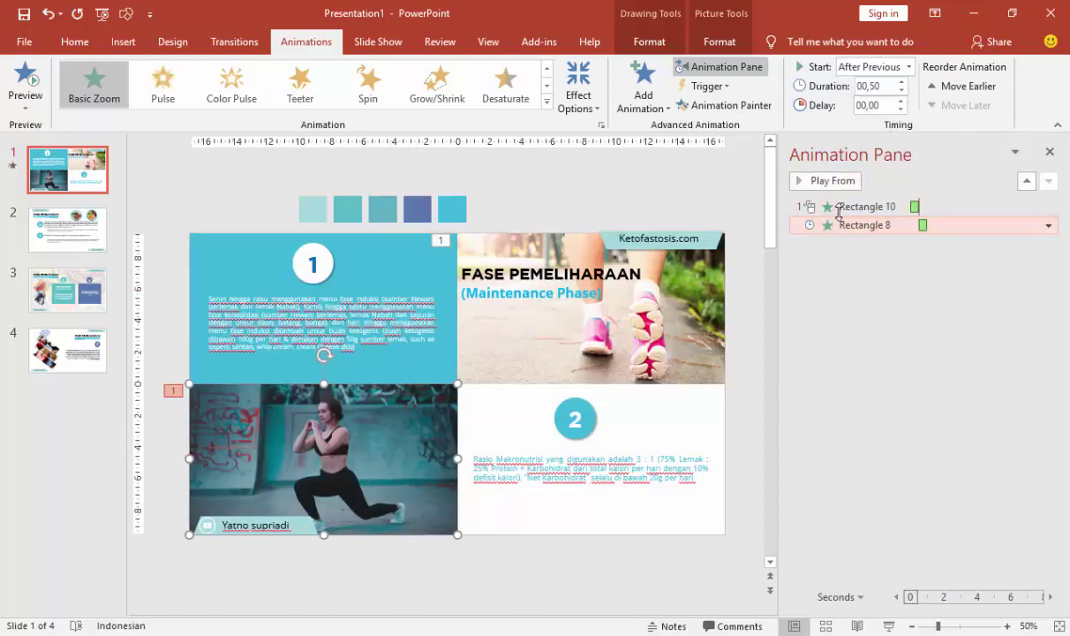
click(861, 207)
click(826, 180)
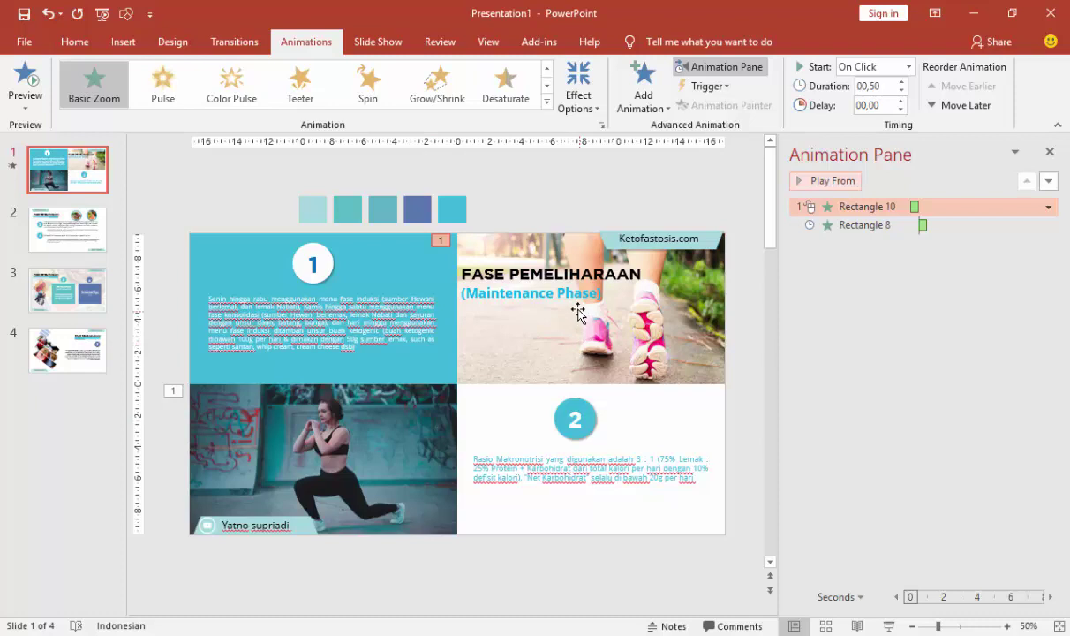
click(540, 278)
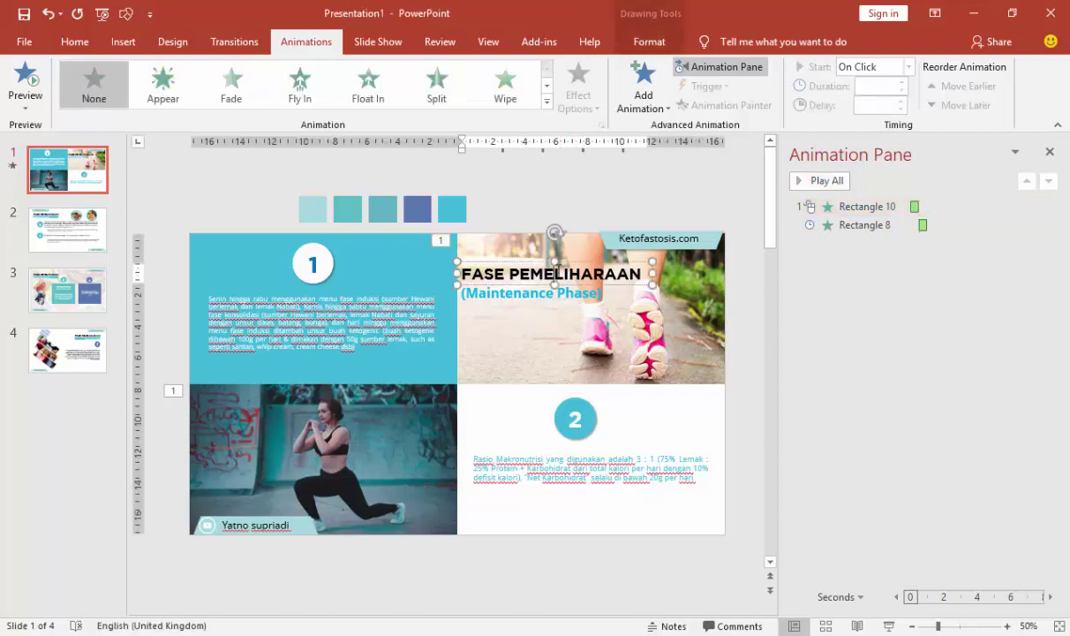
- Give the FASE PEMELIHARAAN heading a Fly In from Right, After Previous, 0.25 s
click(533, 263)
click(644, 93)
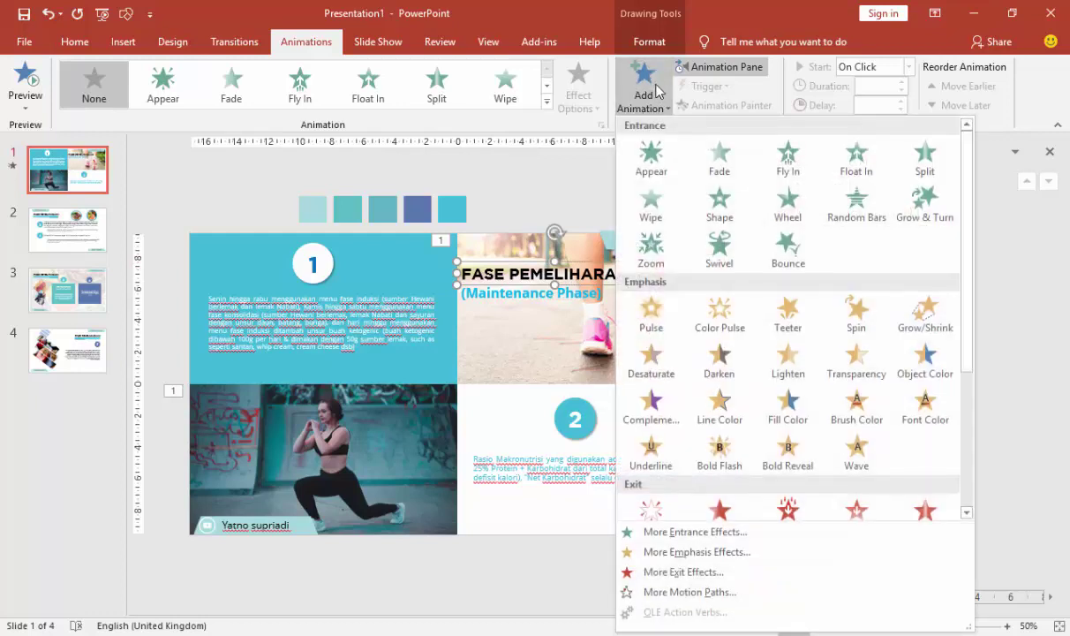
click(658, 531)
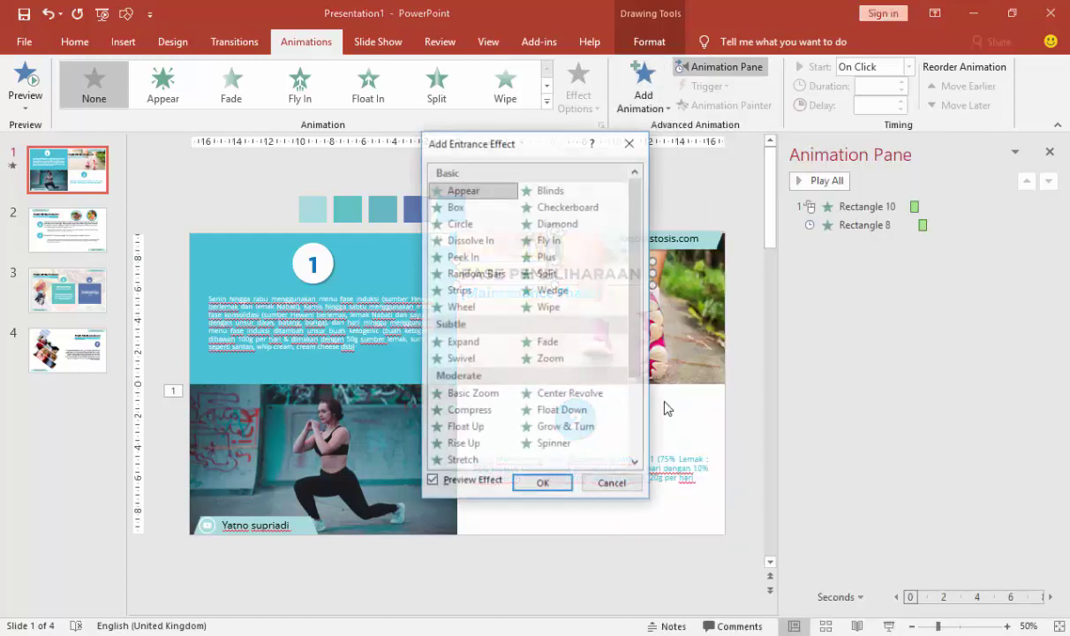
click(574, 244)
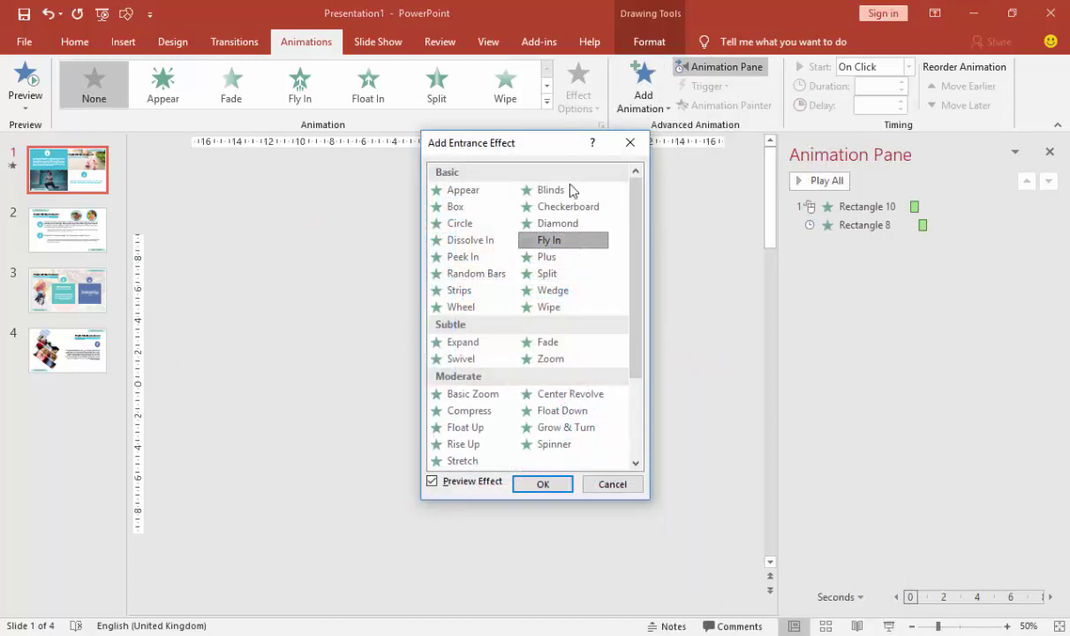
click(566, 482)
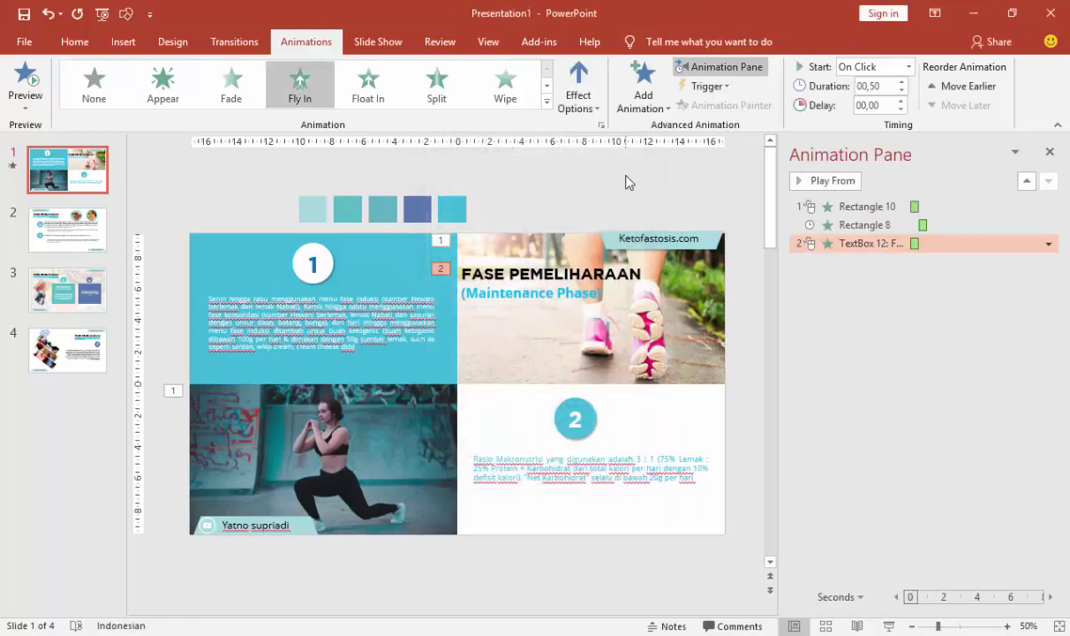
click(586, 88)
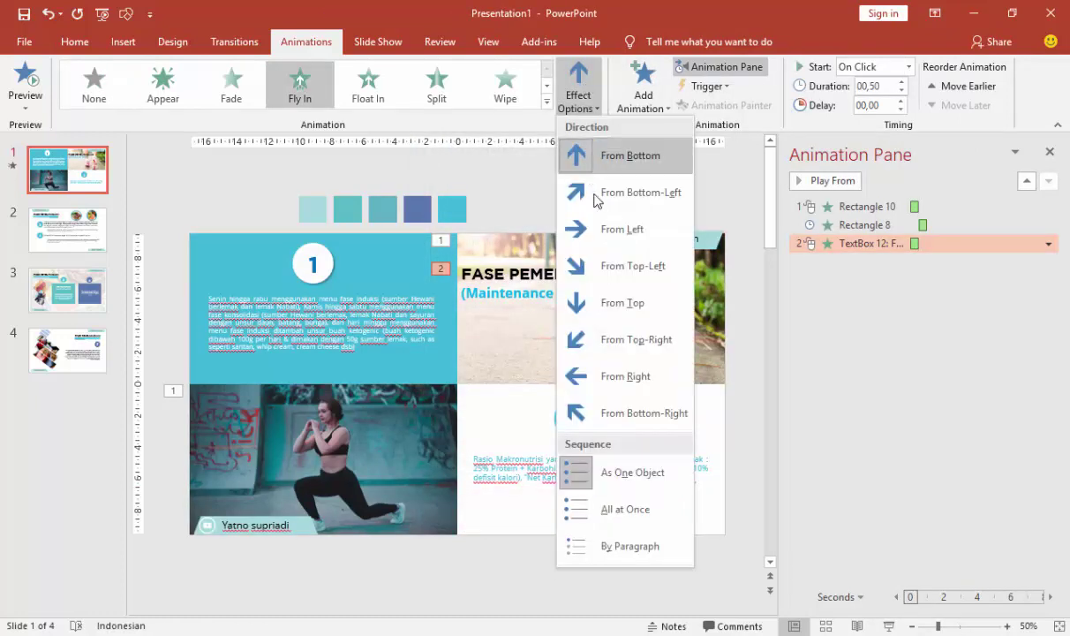
click(621, 377)
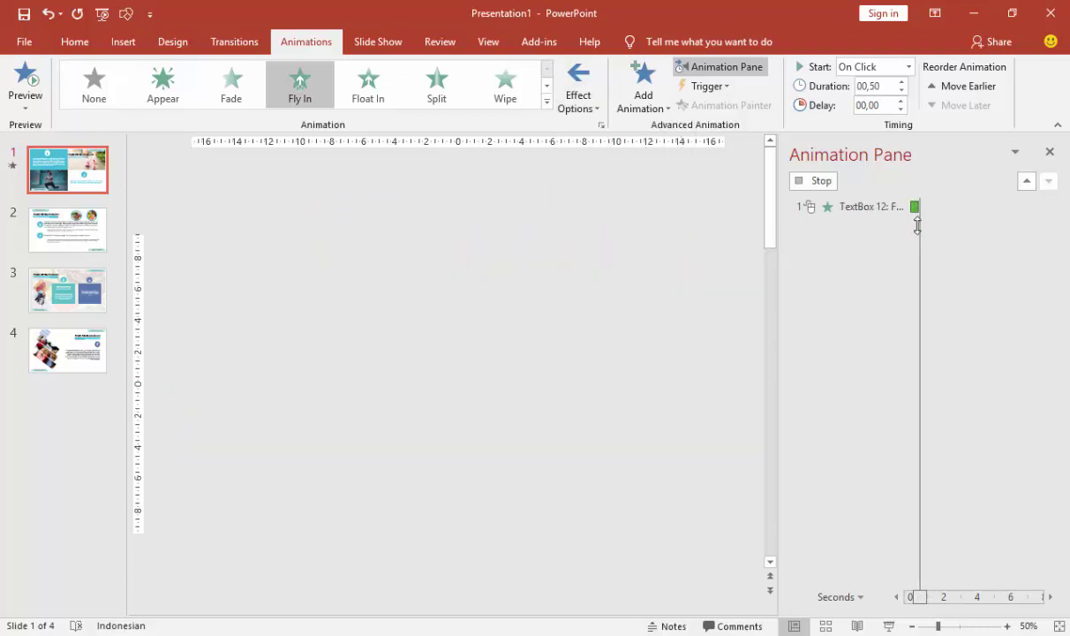
click(907, 66)
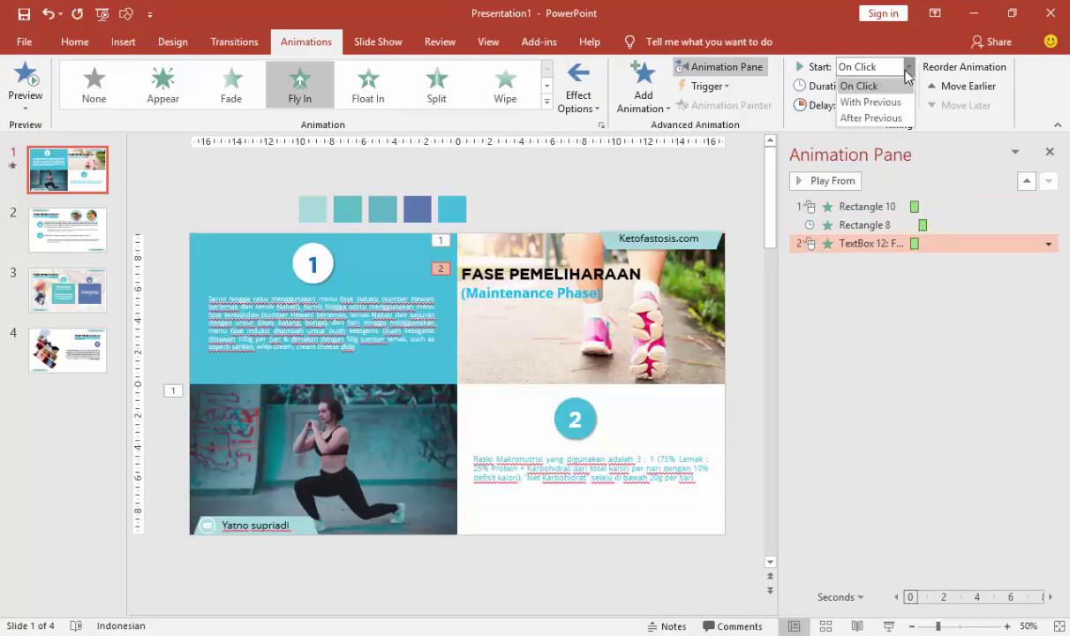
click(882, 119)
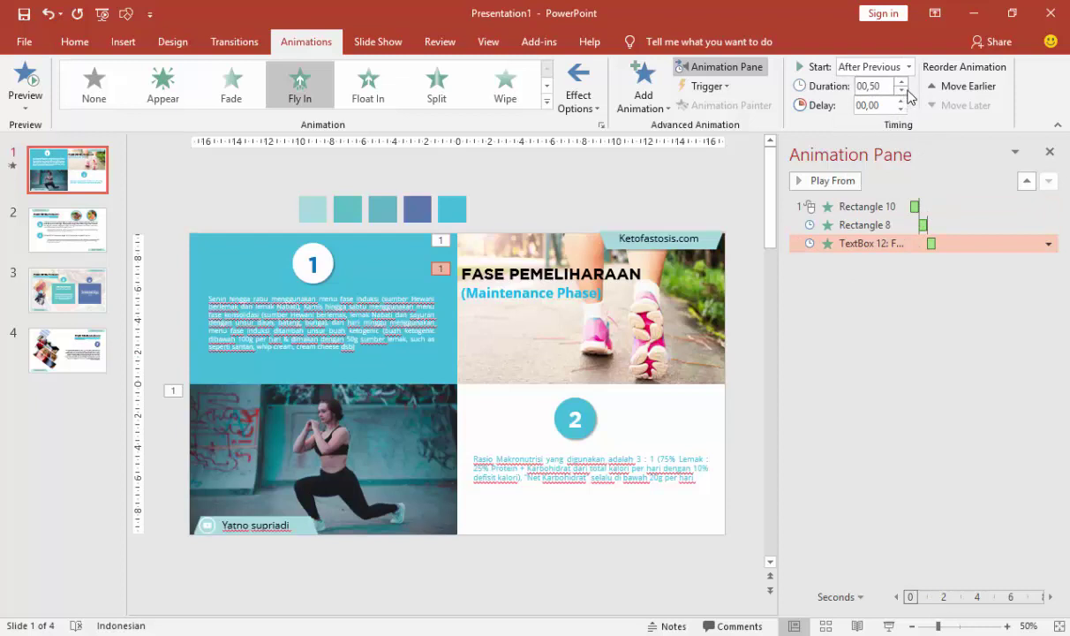
click(902, 91)
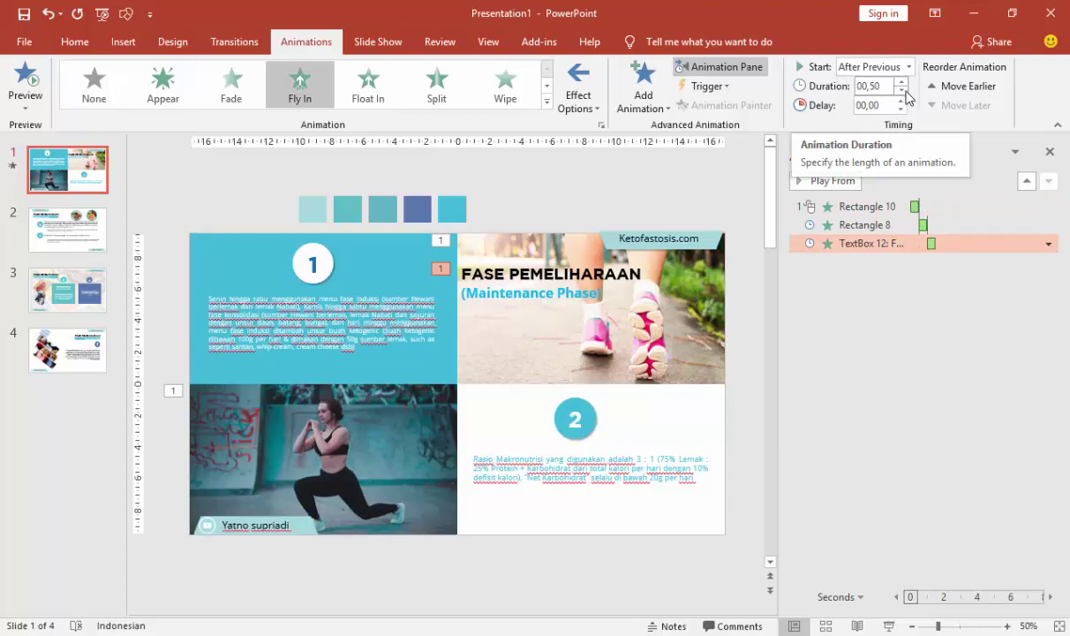
- Set the heading's Fly In effect to animate text by letter
right_click(941, 243)
click(940, 323)
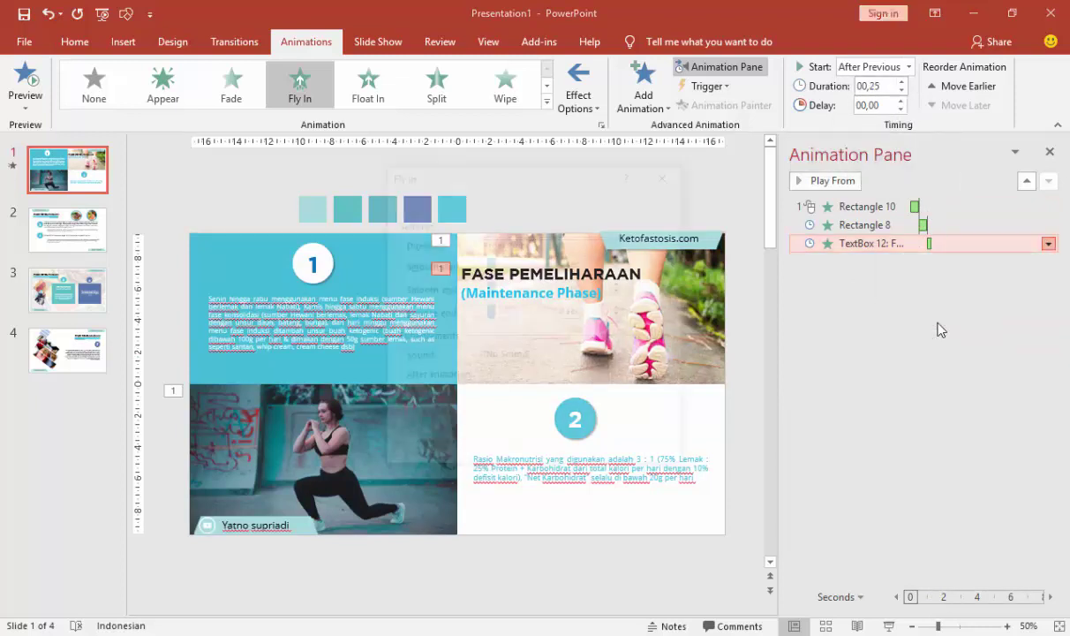
click(618, 396)
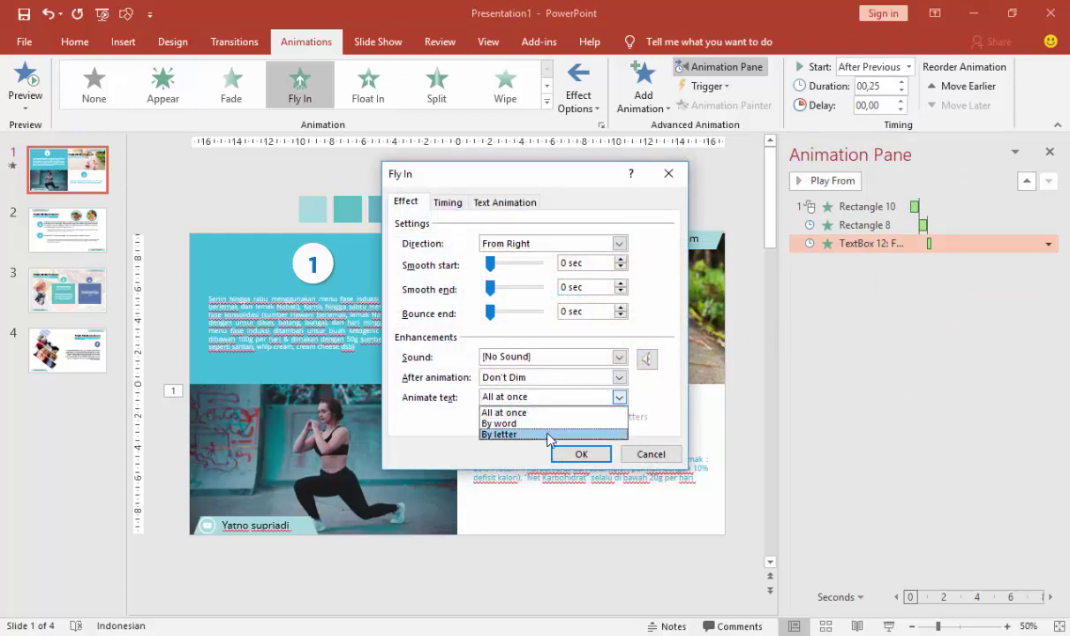
click(550, 433)
click(509, 413)
text(50)
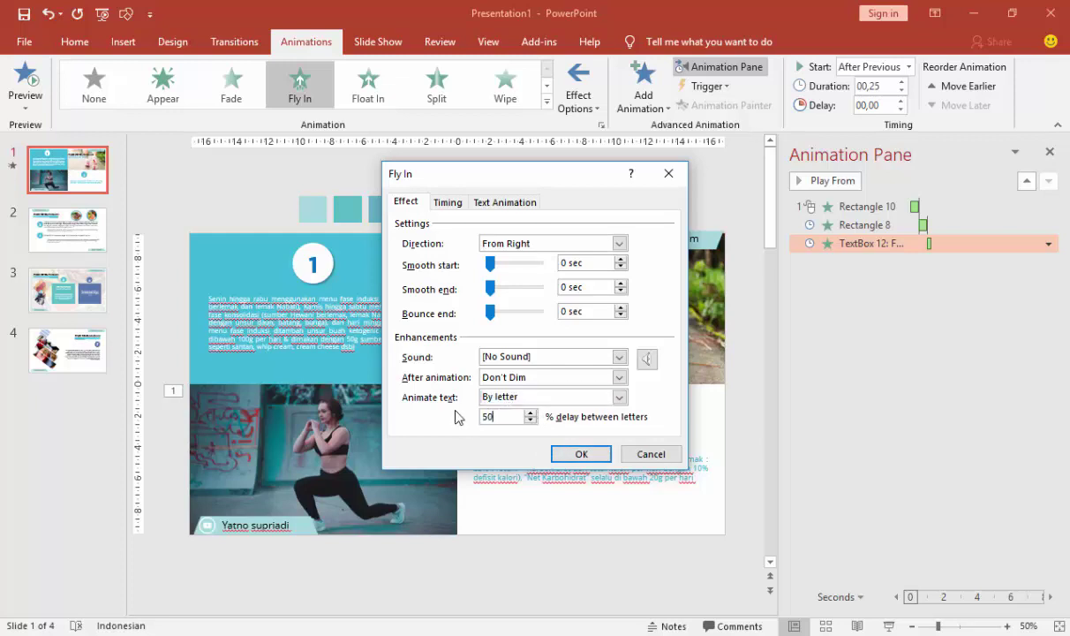
click(581, 453)
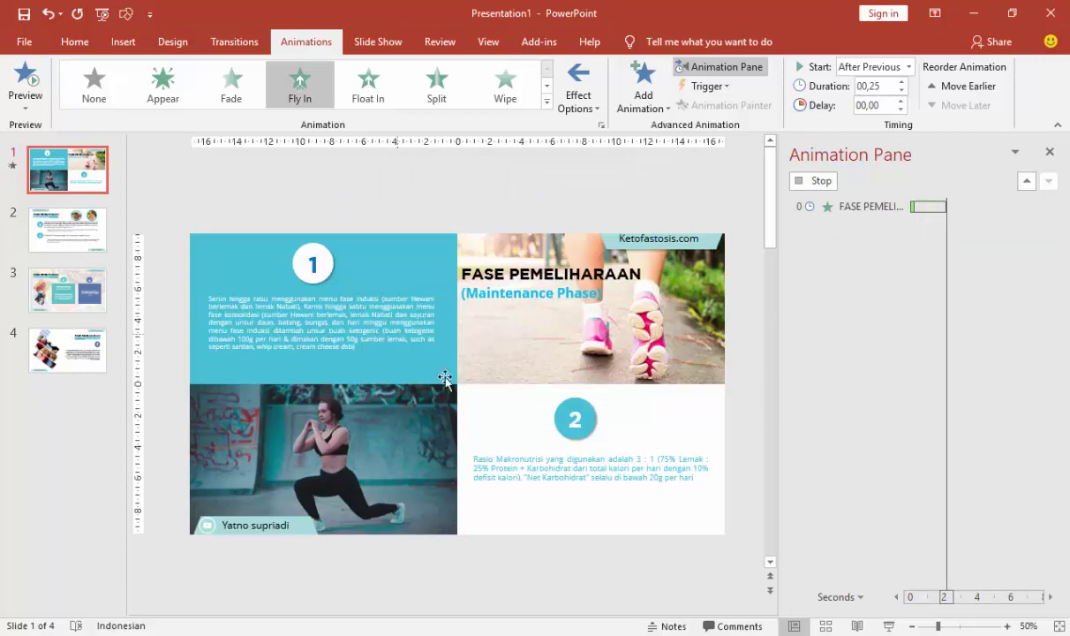
- Copy the heading's animation onto the (Maintenance Phase) subtitle with Animation Painter
click(593, 267)
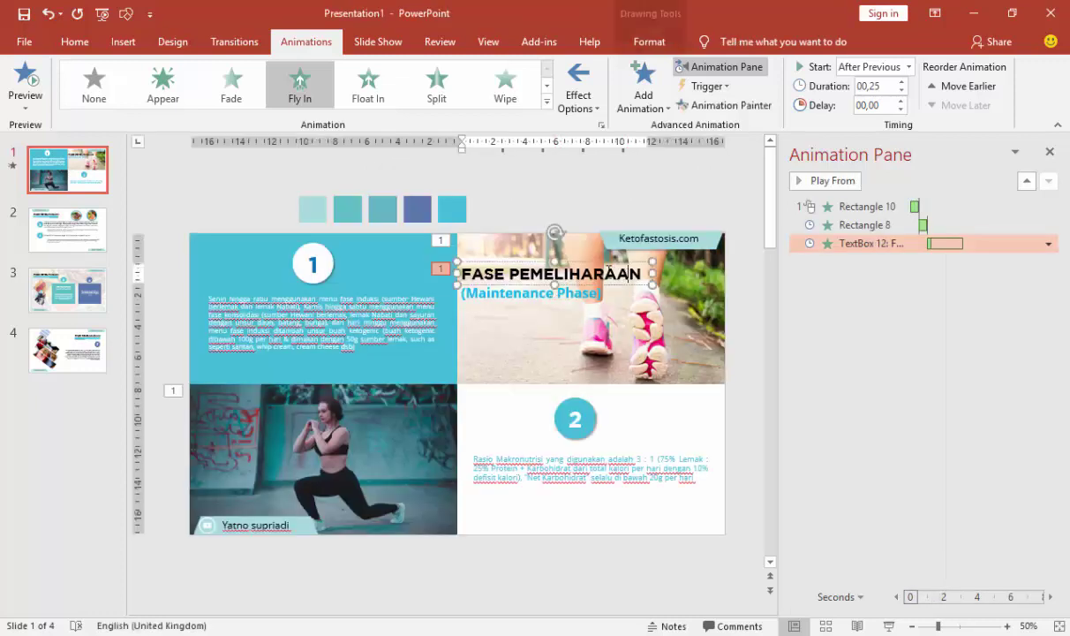
click(726, 105)
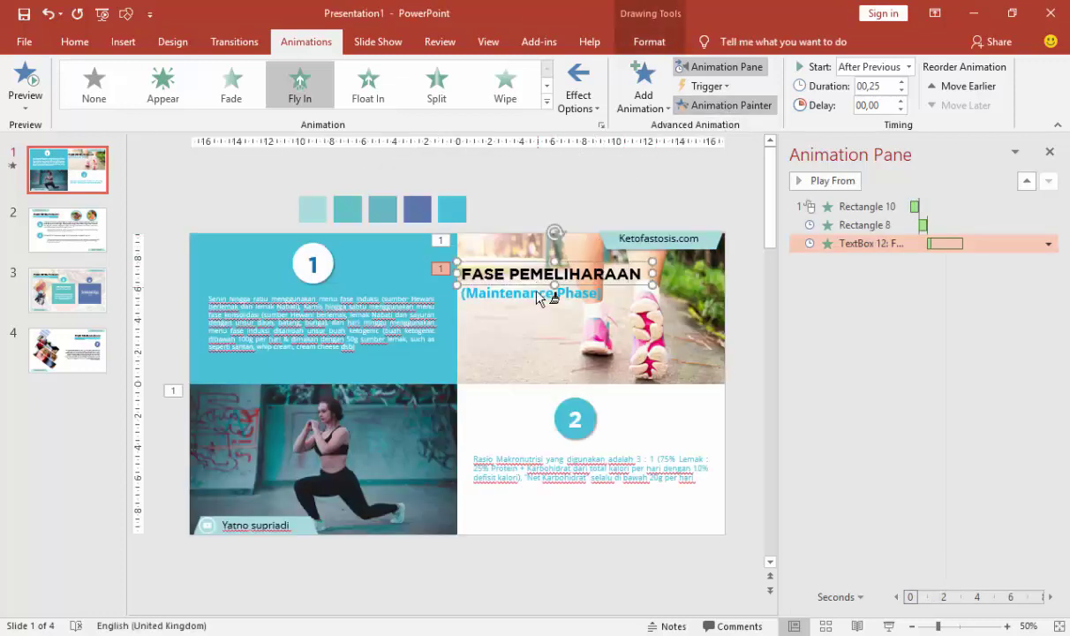
click(529, 294)
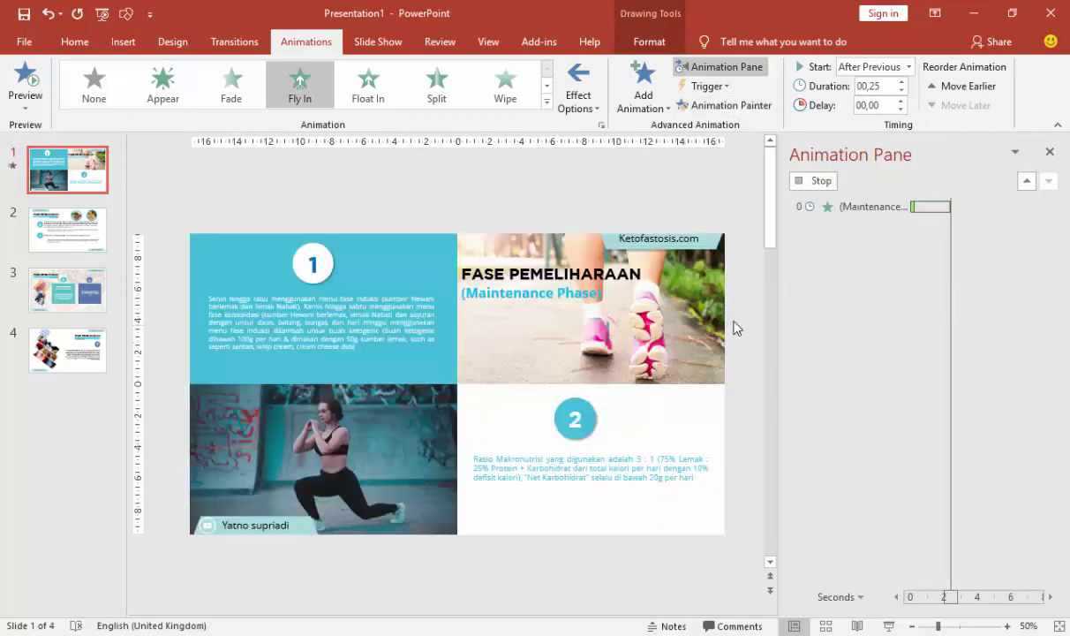
click(389, 263)
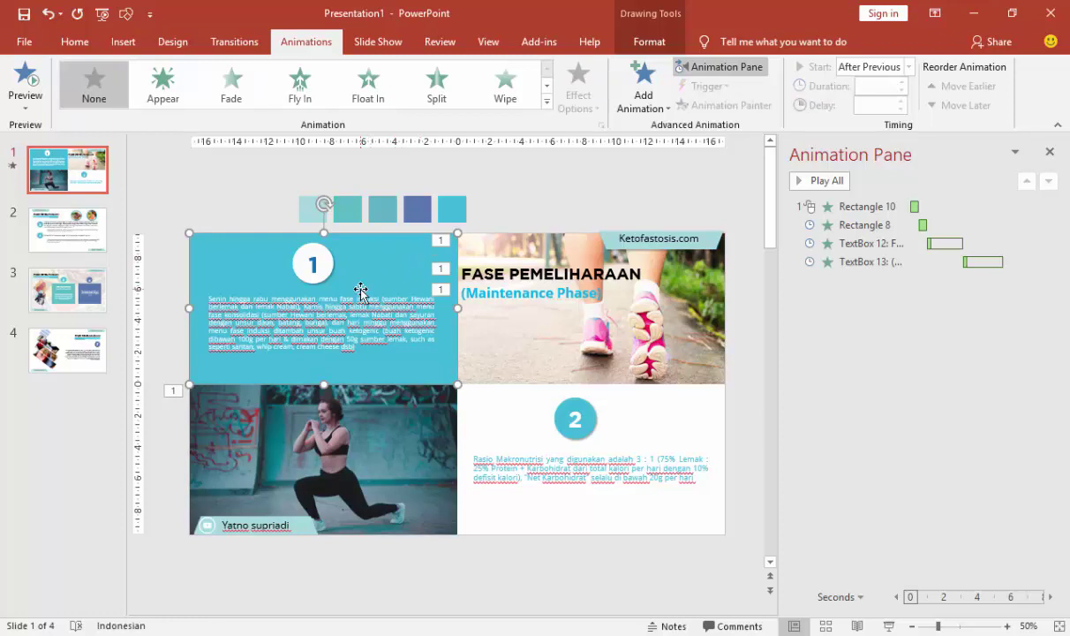
- Try Fade and Wipe entrances, then remove both stray animations from the pane
click(641, 93)
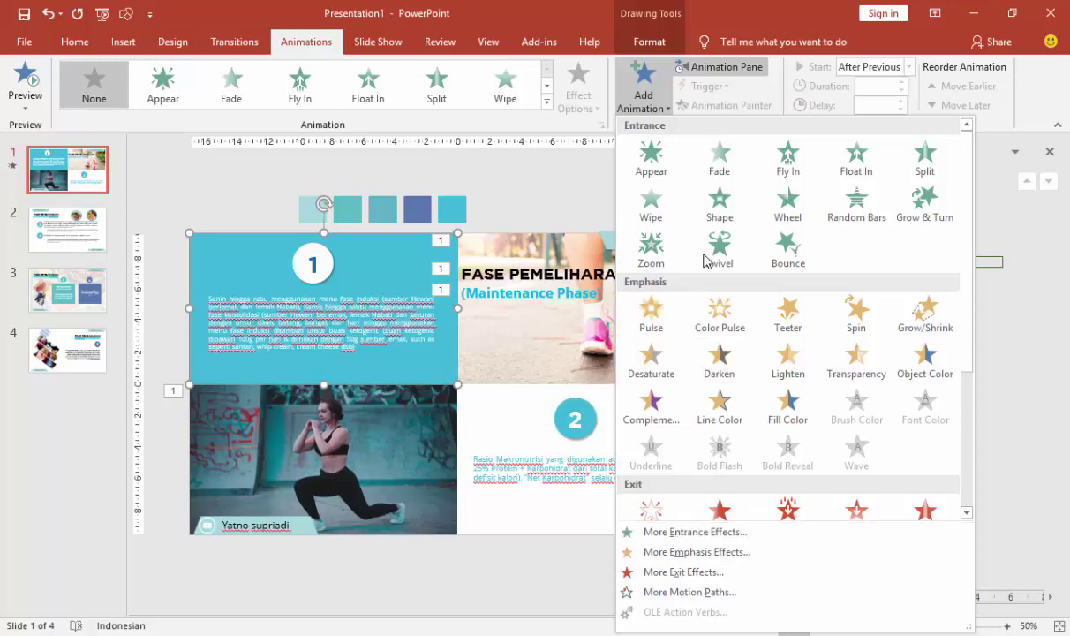
click(718, 159)
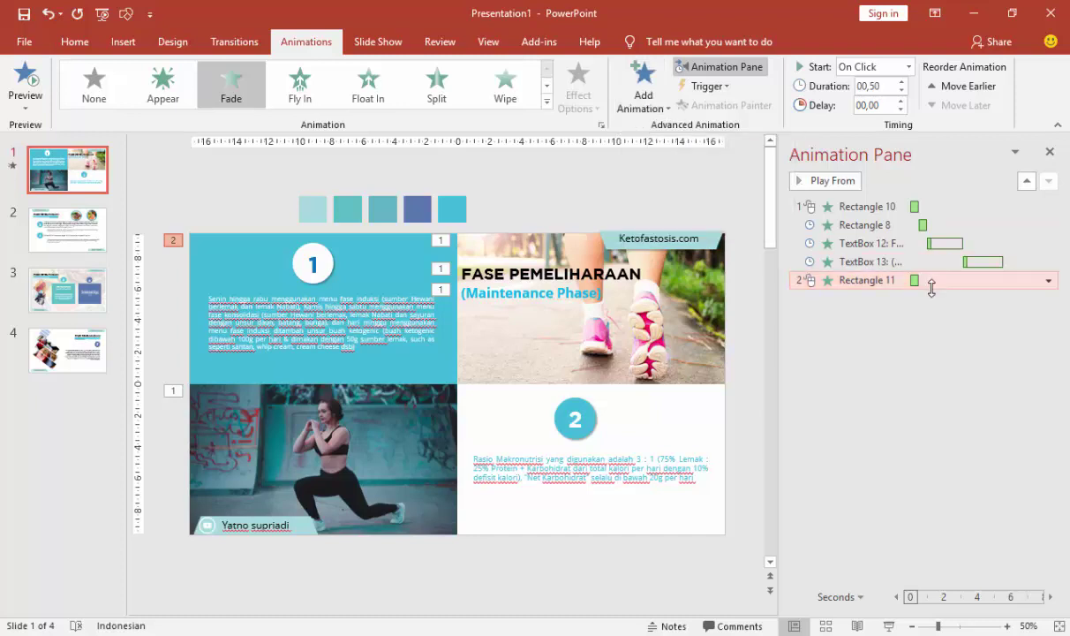
click(1048, 280)
click(942, 419)
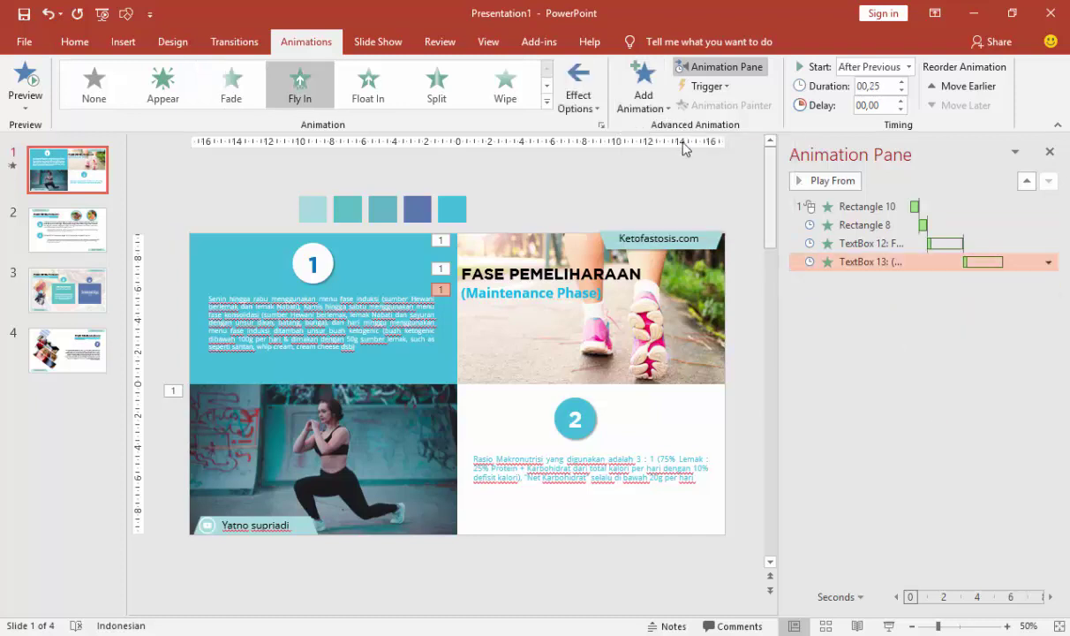
click(642, 88)
click(658, 205)
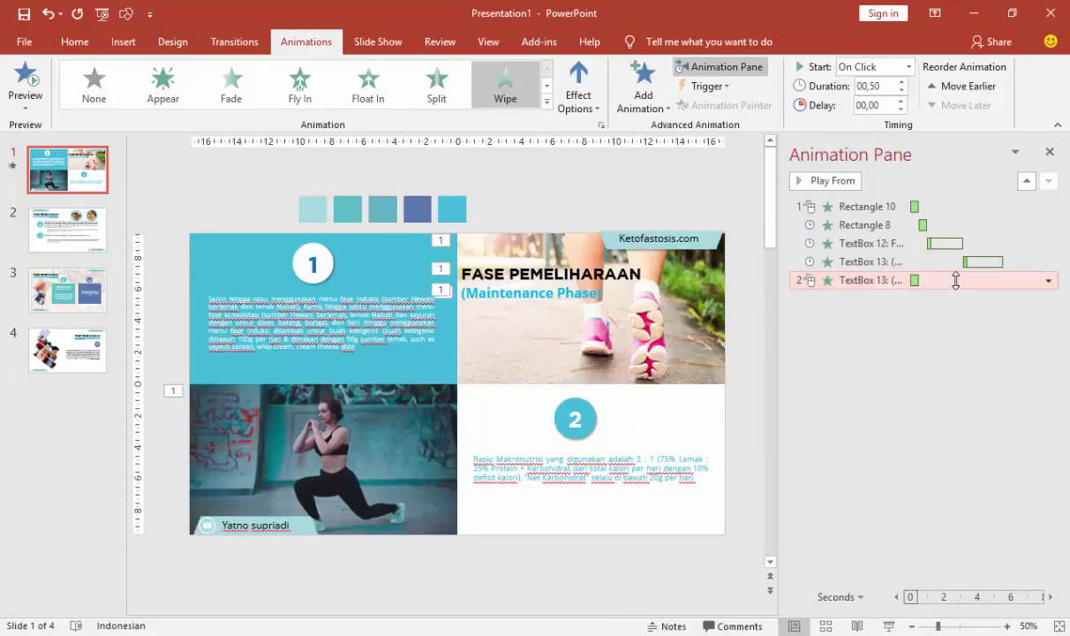
right_click(988, 280)
click(968, 413)
- Give the upper-left blue panel a Wipe entrance coming From Top
click(256, 251)
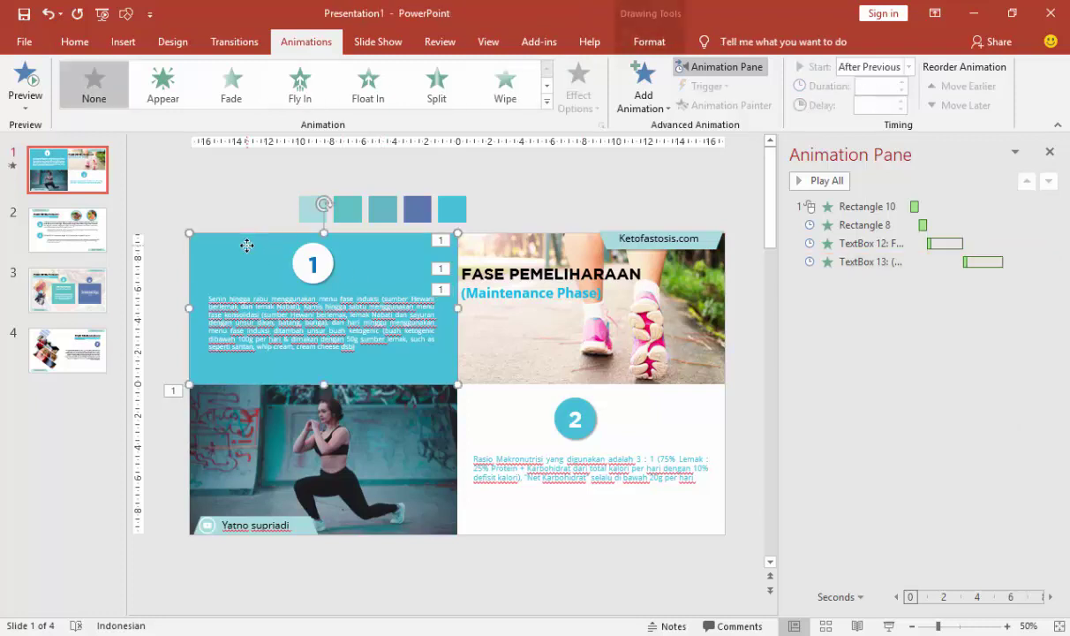
click(643, 88)
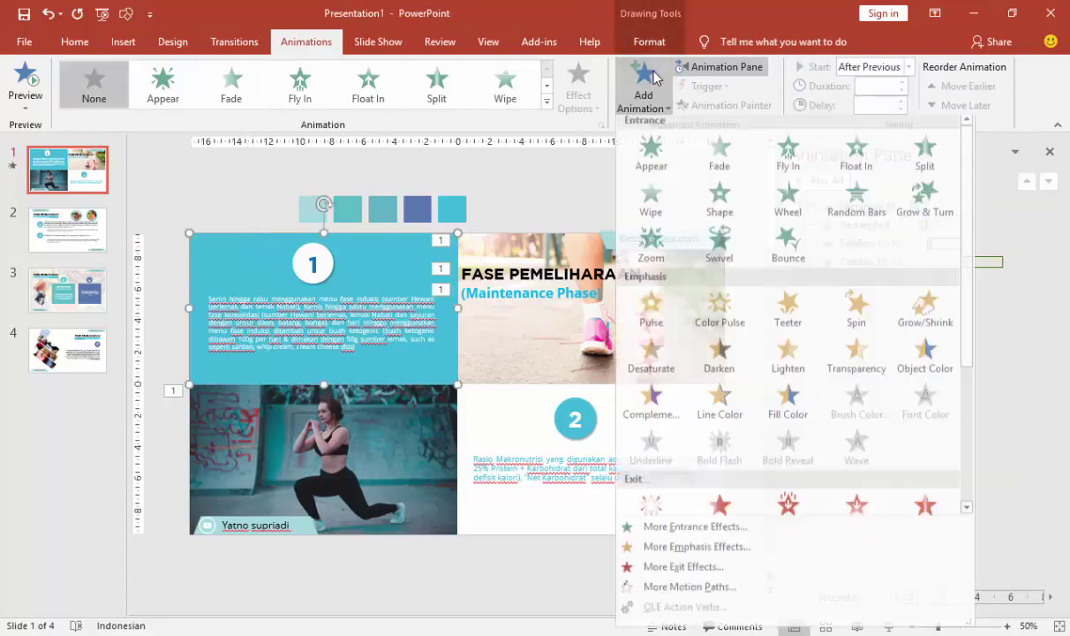
click(650, 201)
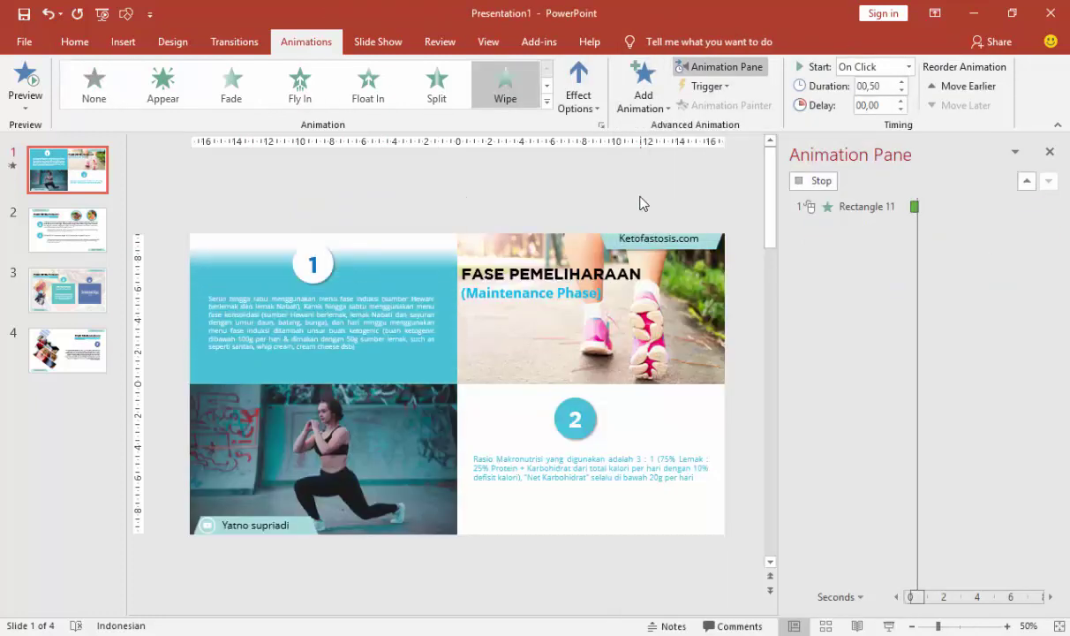
click(578, 98)
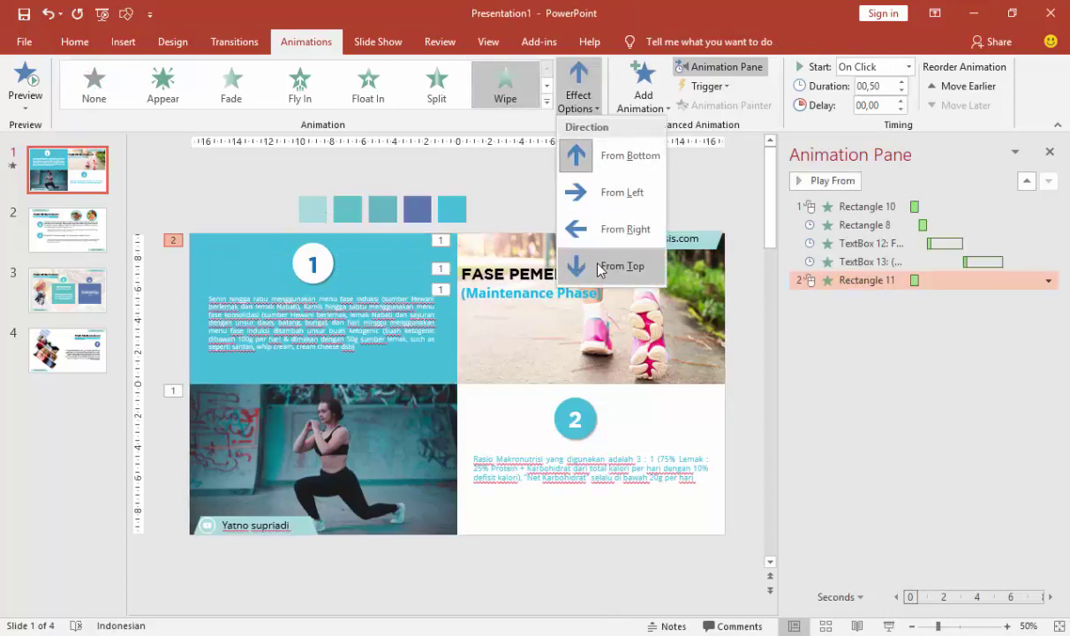
click(618, 265)
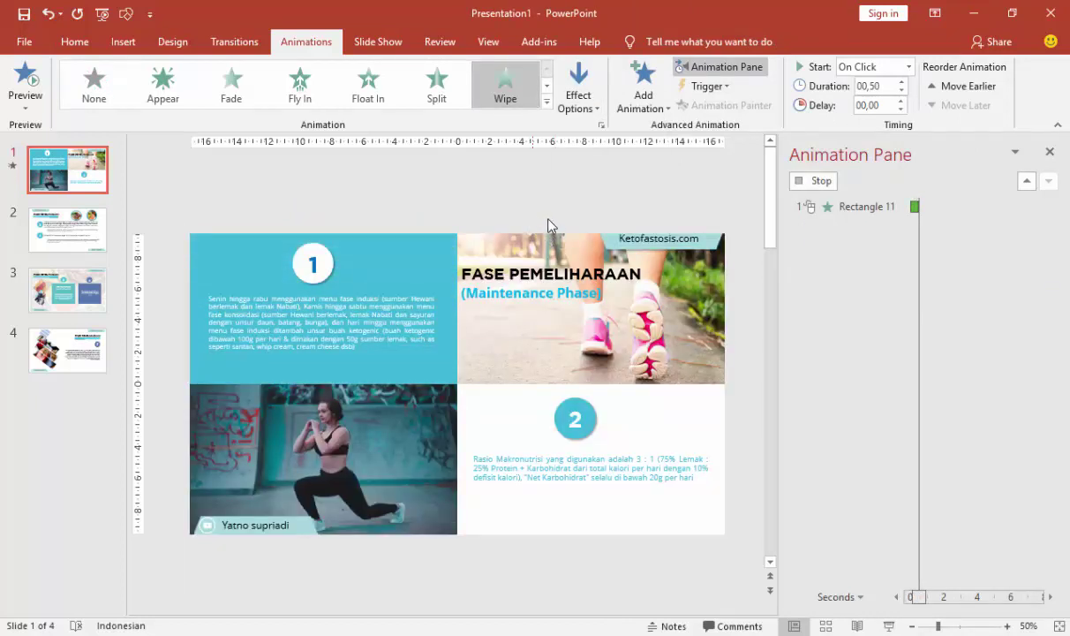
click(313, 258)
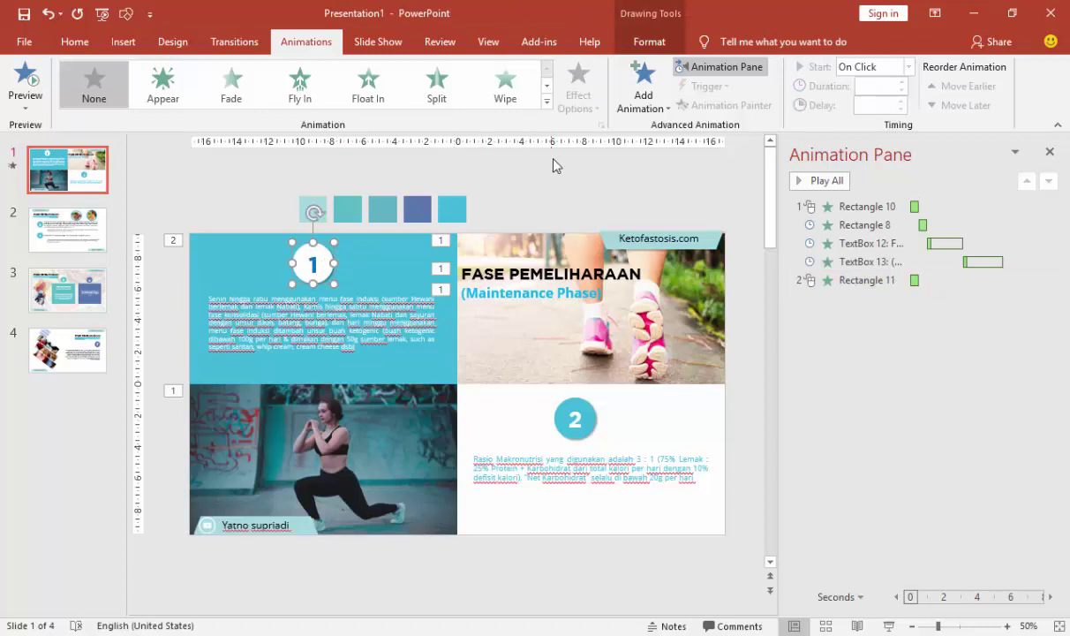
- Add a Circle entrance effect to the "1" circle (Oval 15)
click(643, 82)
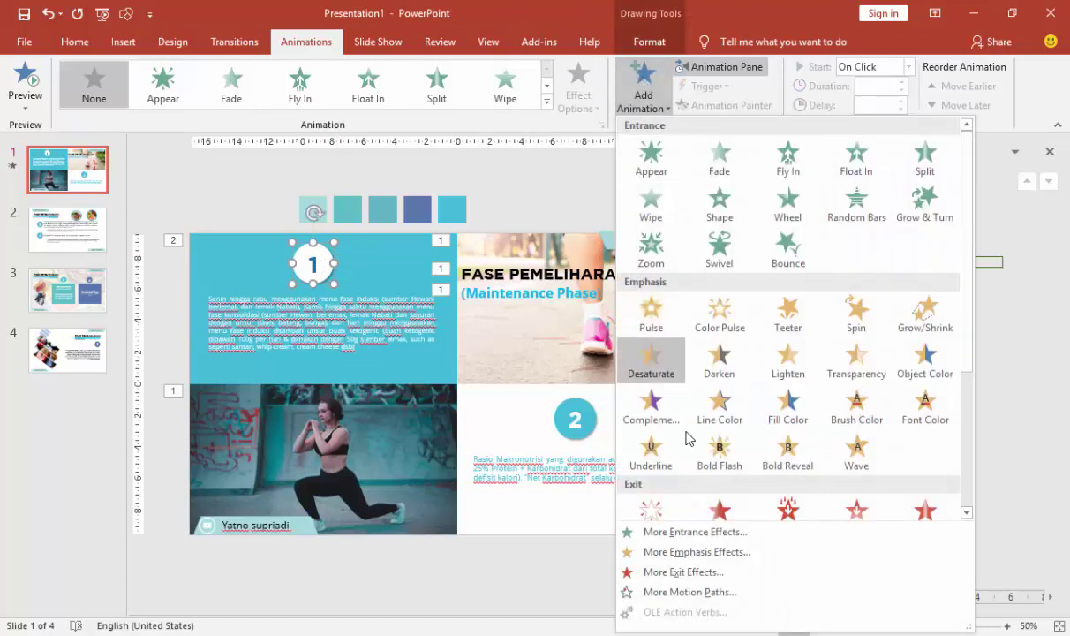
click(694, 532)
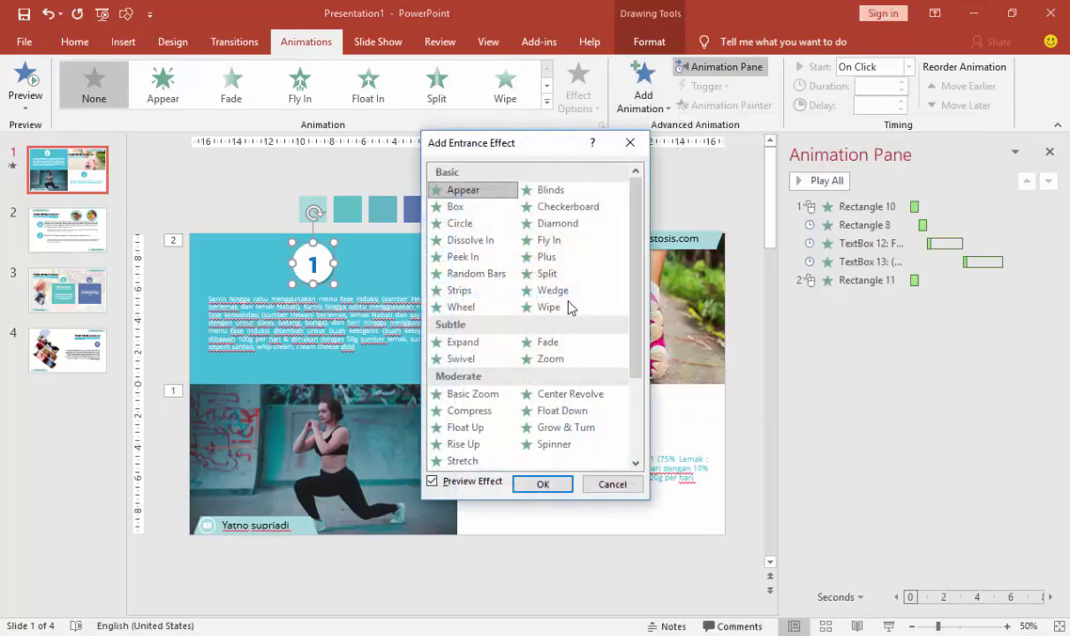
click(476, 226)
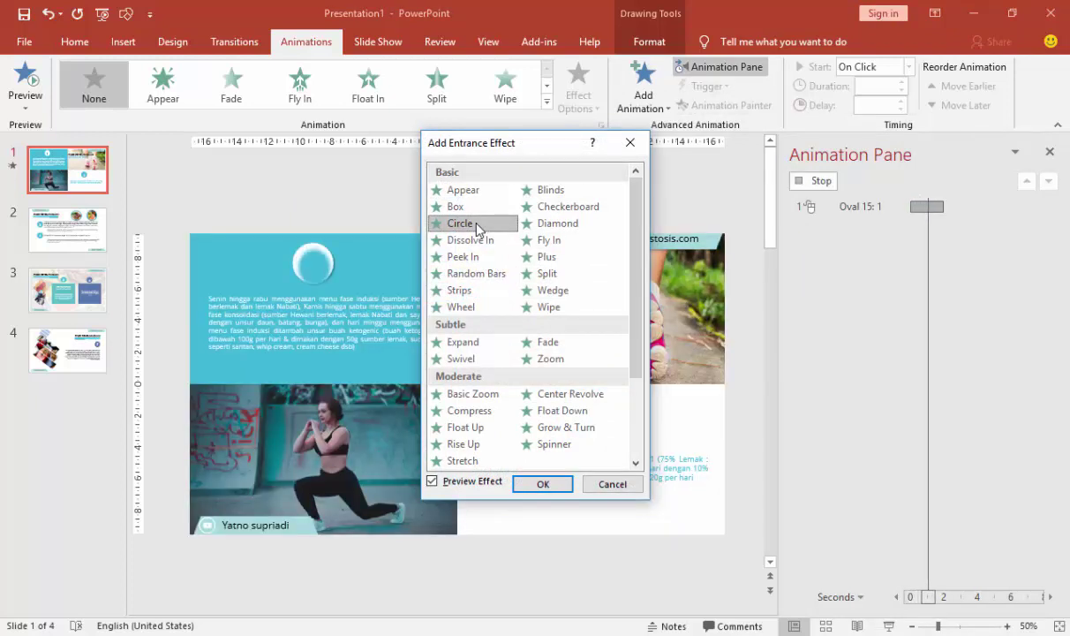
click(543, 484)
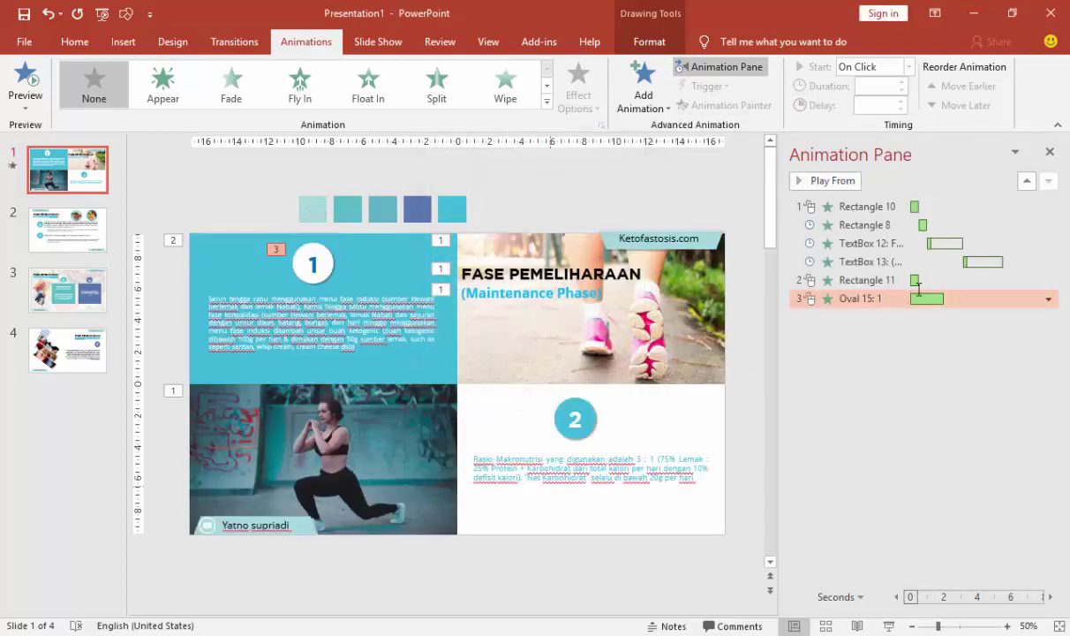
click(892, 279)
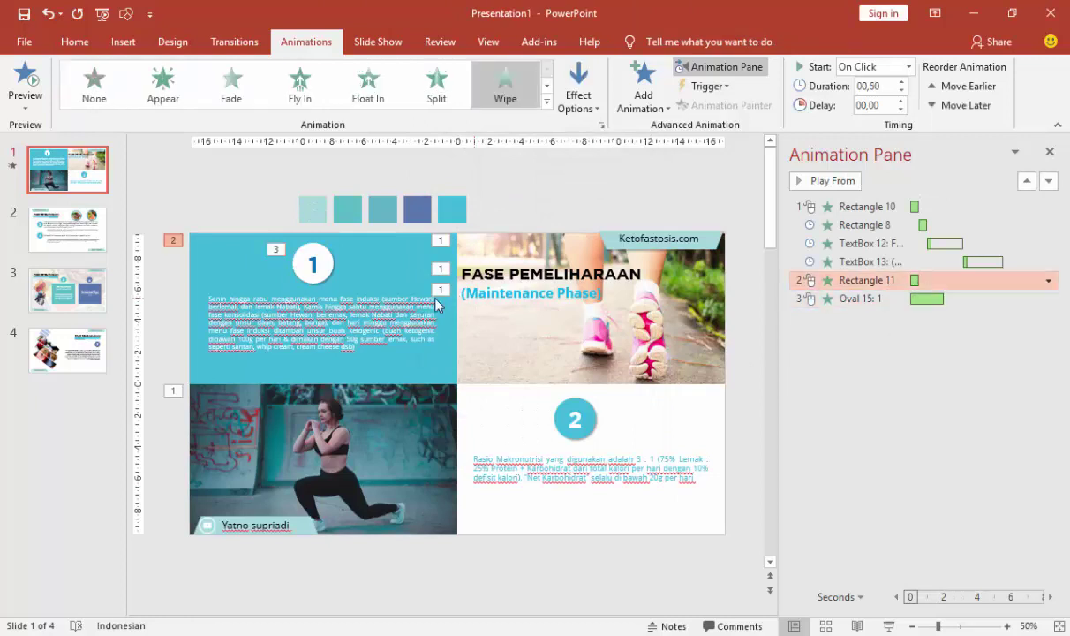
click(366, 243)
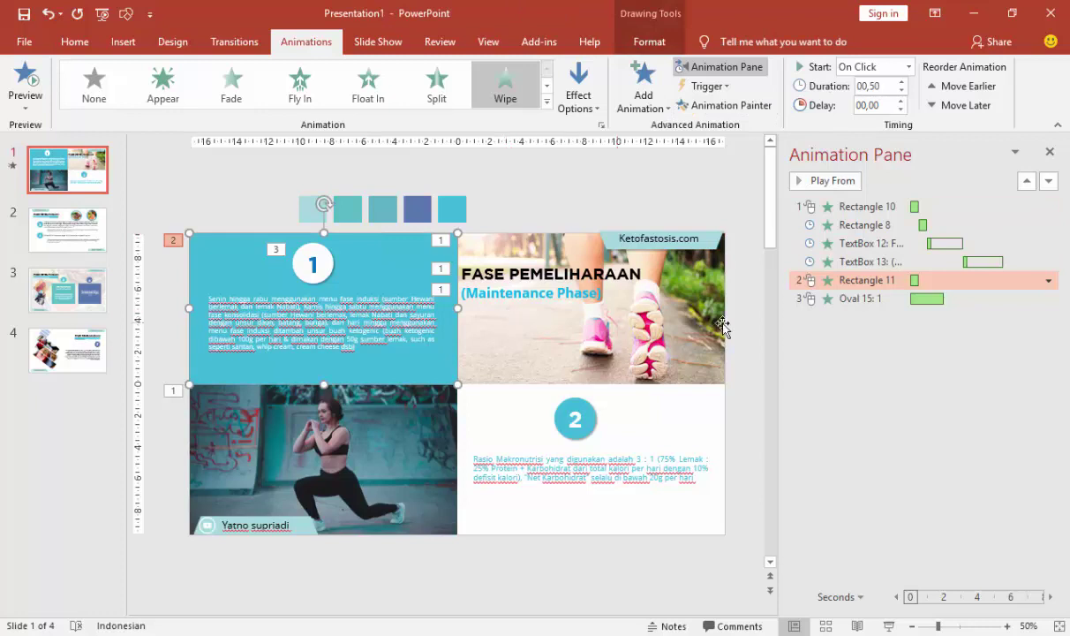
click(858, 298)
click(325, 260)
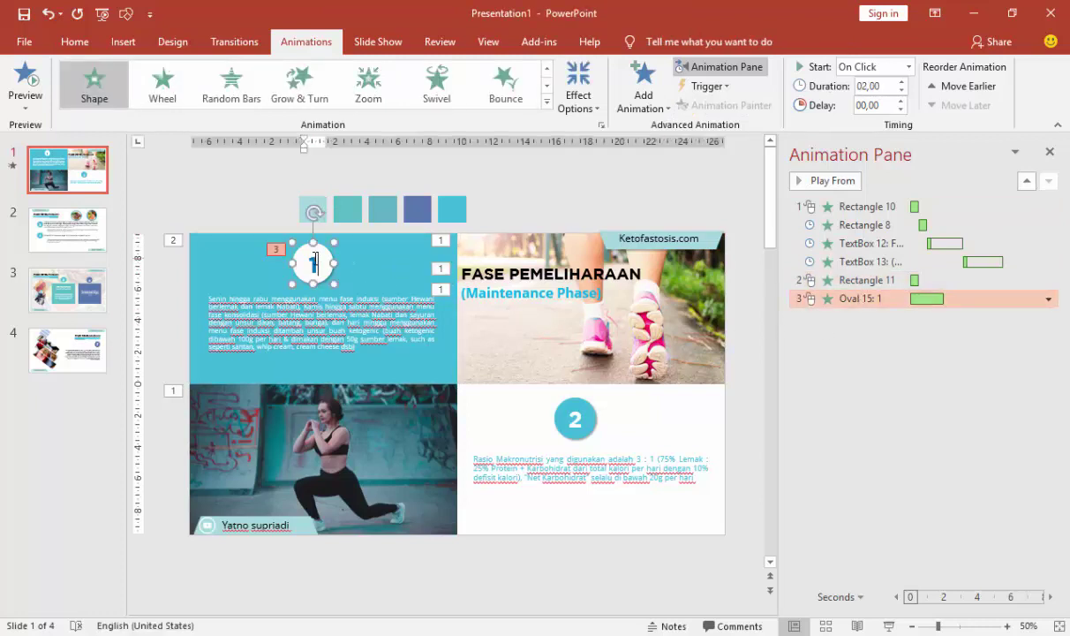
- Set the circle's animation to start After Previous and preview from it
key(Escape)
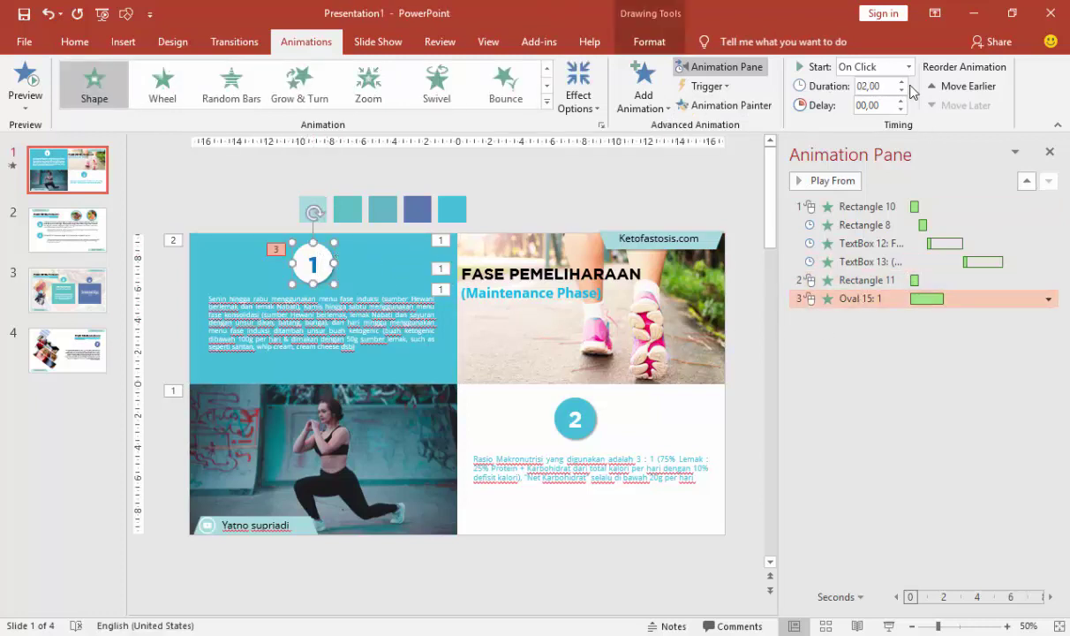
click(909, 67)
click(883, 116)
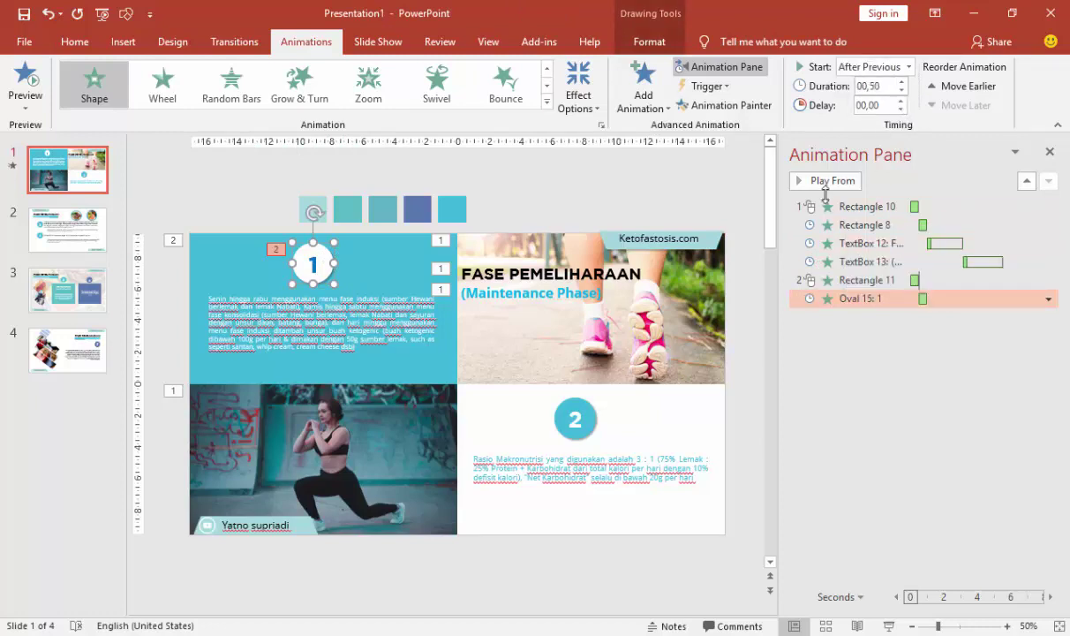
click(827, 181)
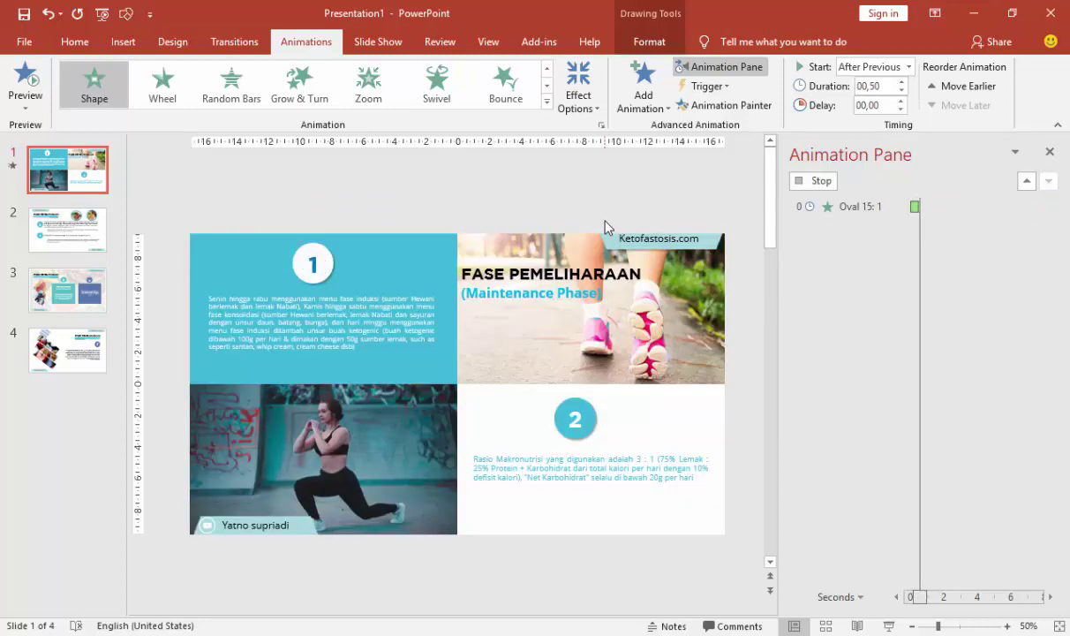
click(379, 293)
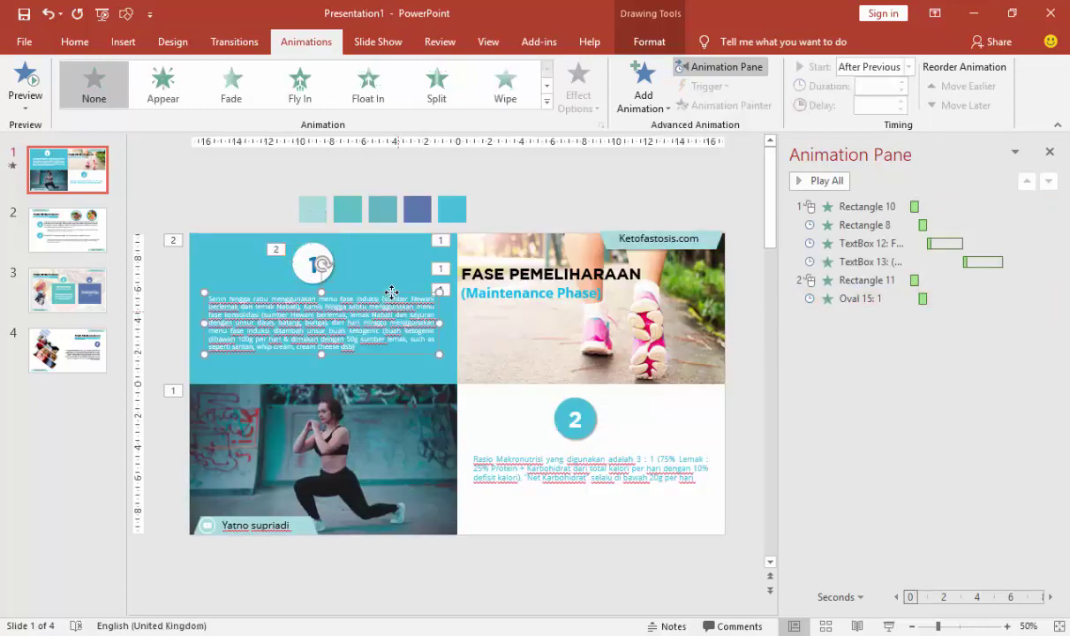
- Give TextBox 14's paragraph an Expand entrance, After Previous, lasting 0.75 seconds
click(623, 93)
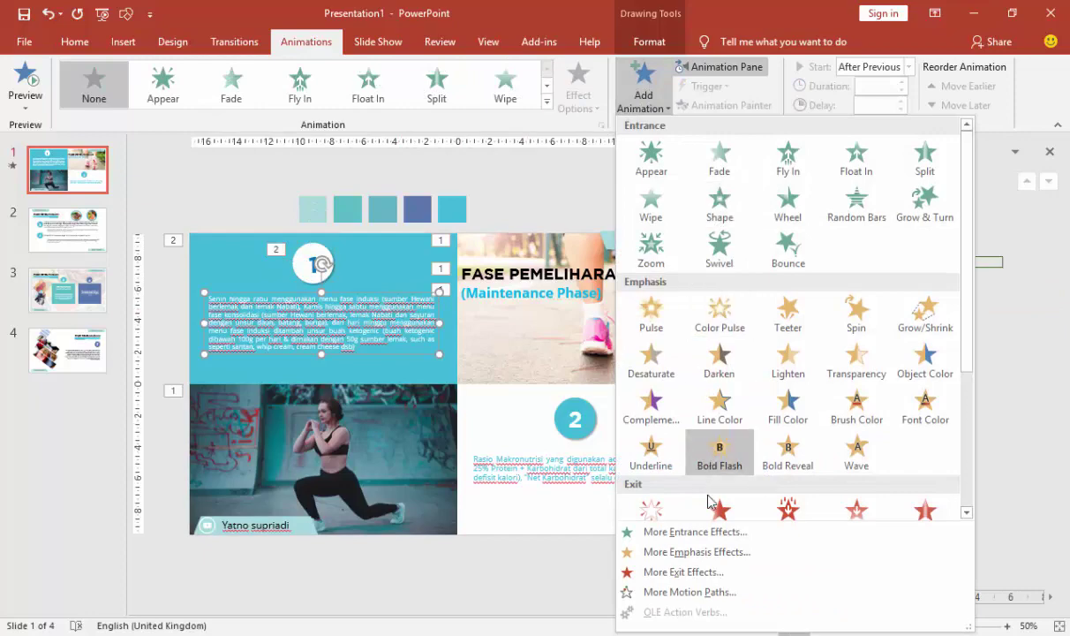
click(694, 532)
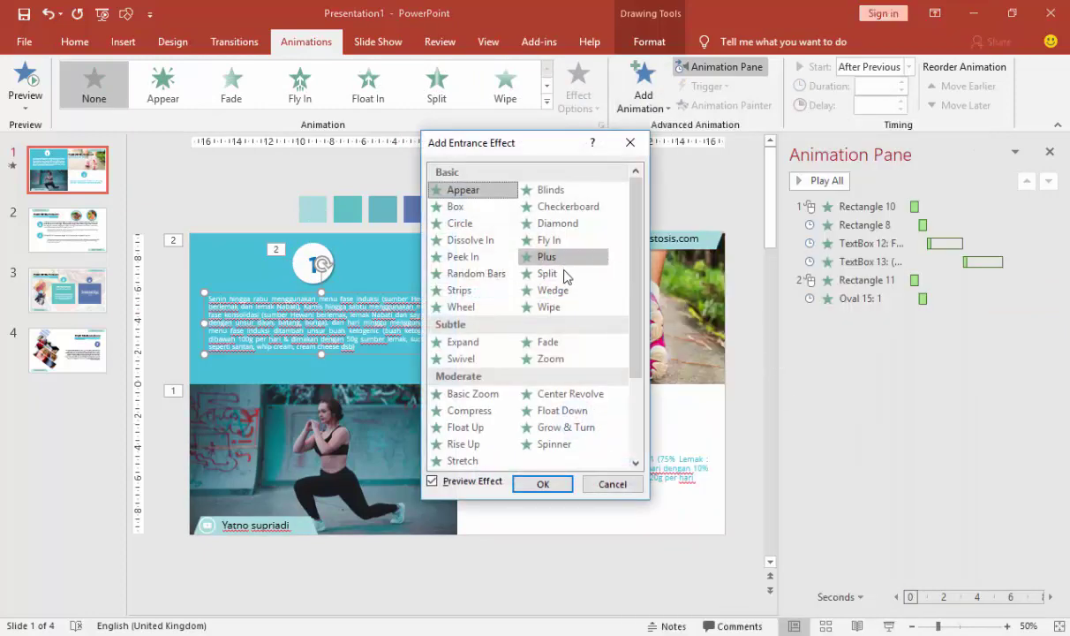
click(476, 344)
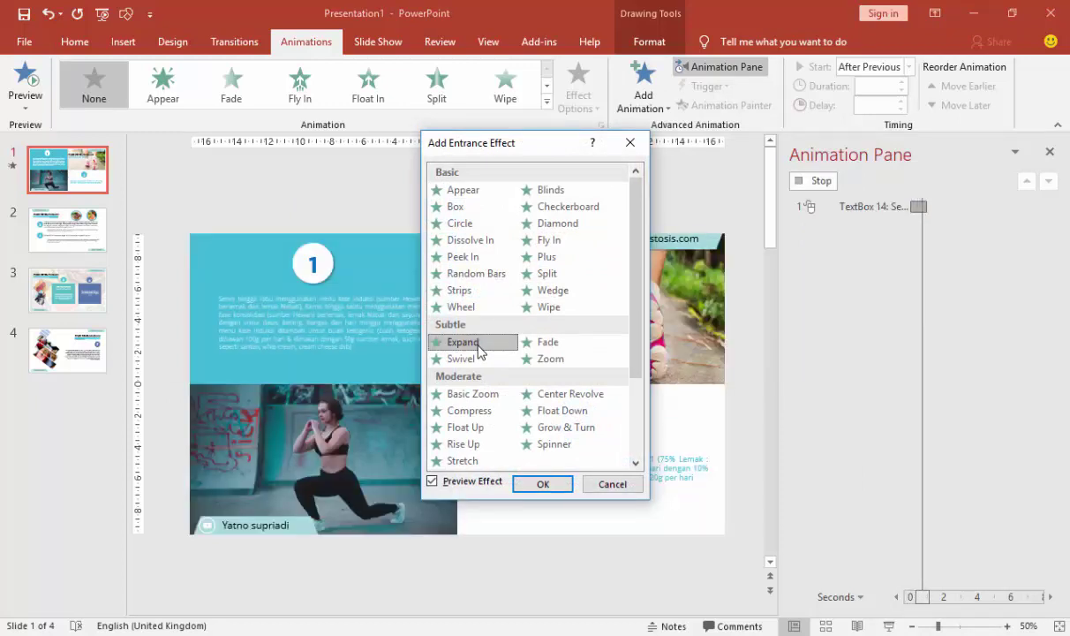
click(543, 483)
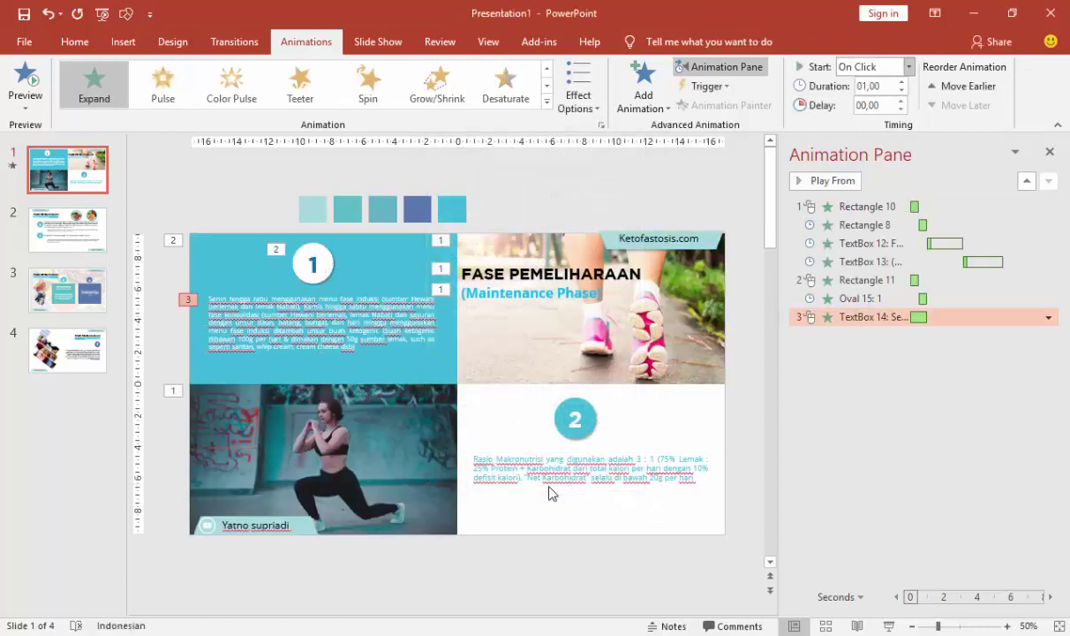
click(908, 66)
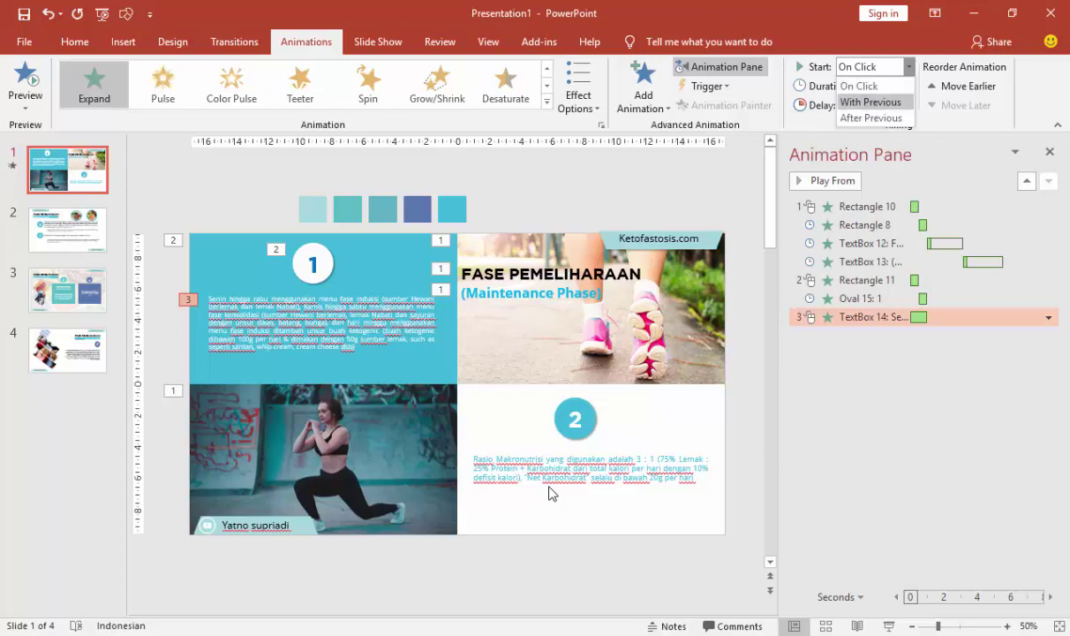
click(870, 113)
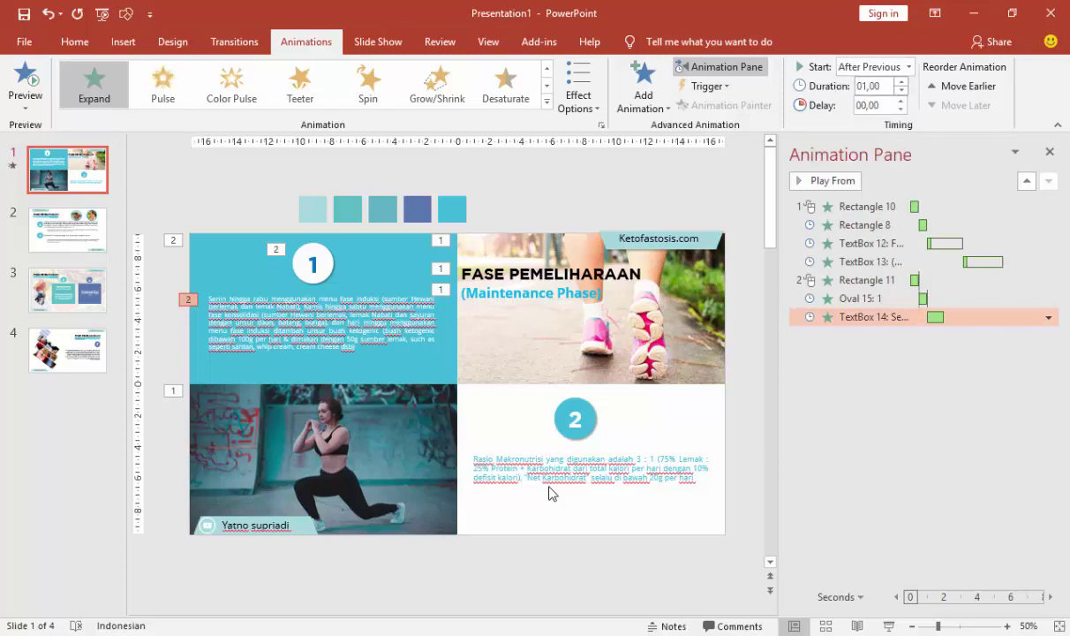
click(901, 90)
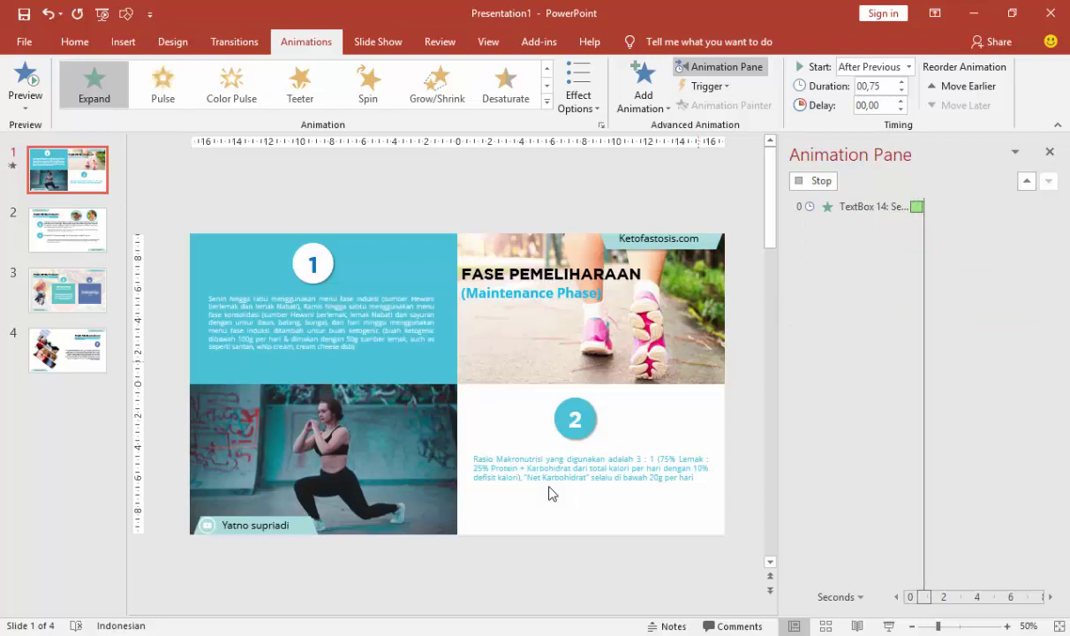
- Copy the "1" circle's Shape entrance animation onto the "2" circle
key(Tab)
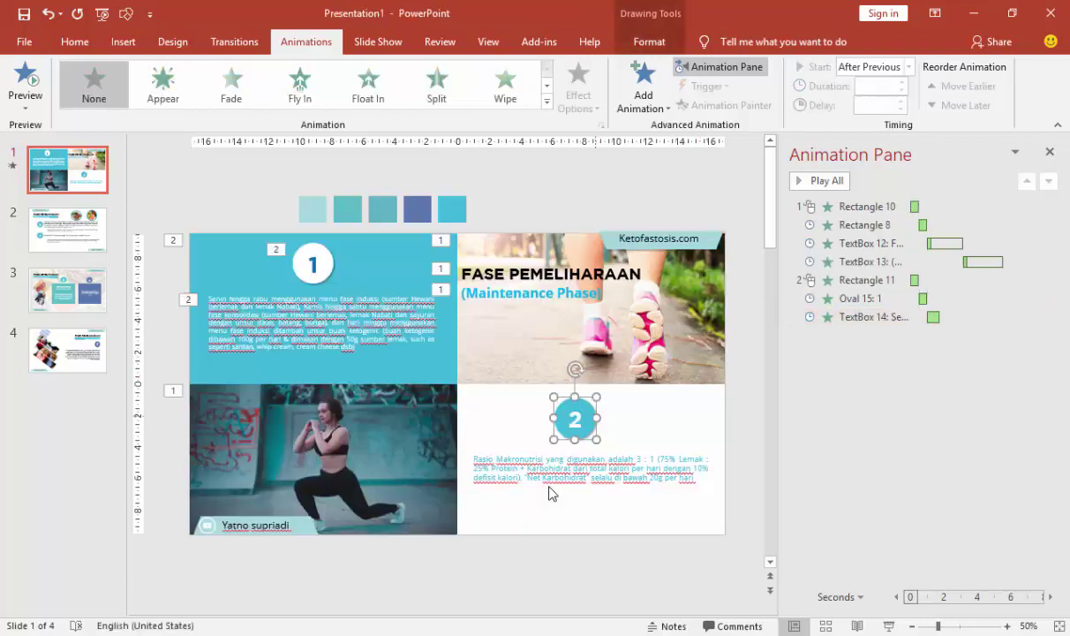
key(Tab)
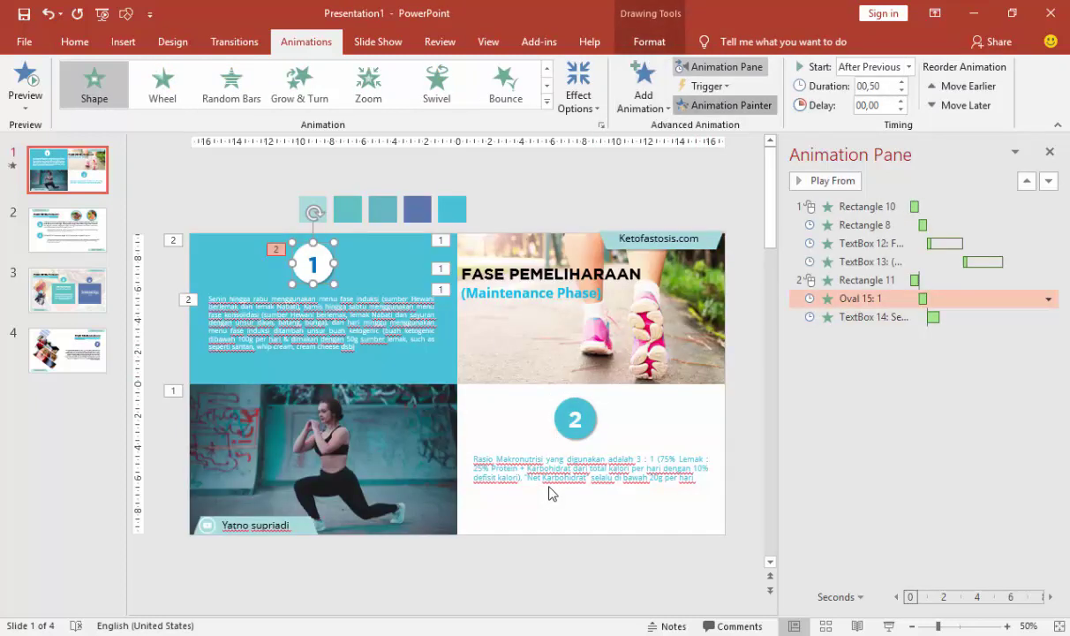
click(552, 492)
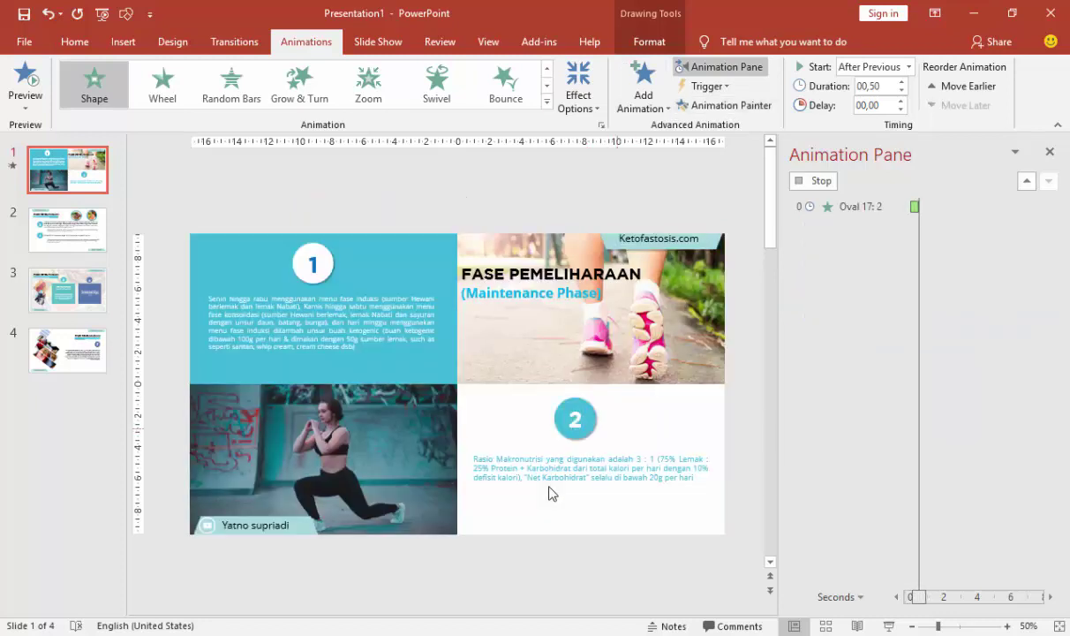
- Paint the first body text's Expand entrance animation onto the second body text
key(Tab)
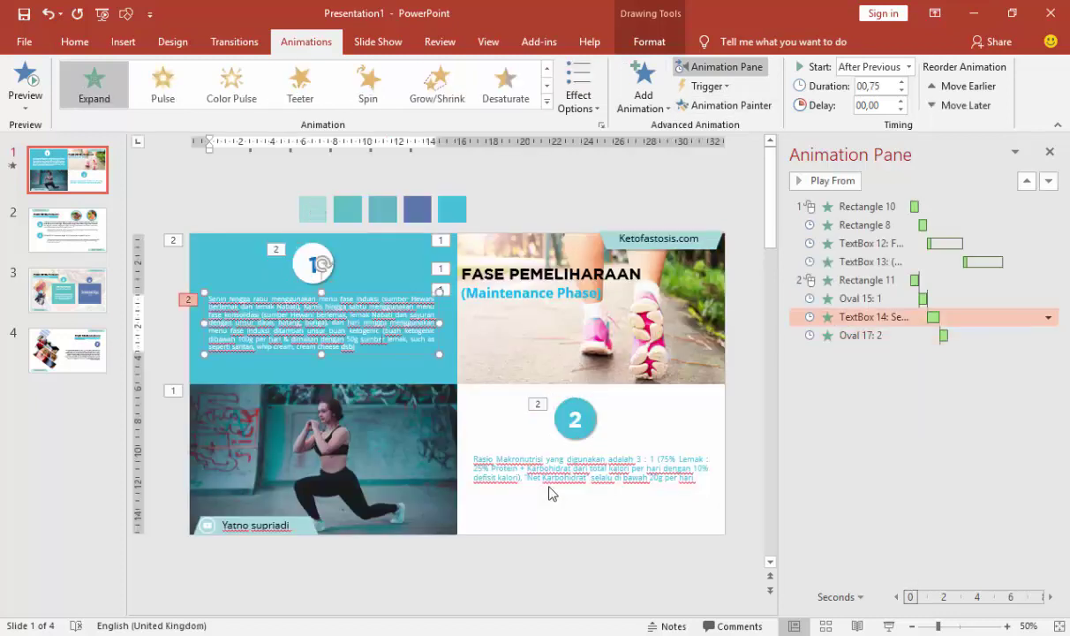
key(Tab)
key(shift+Tab)
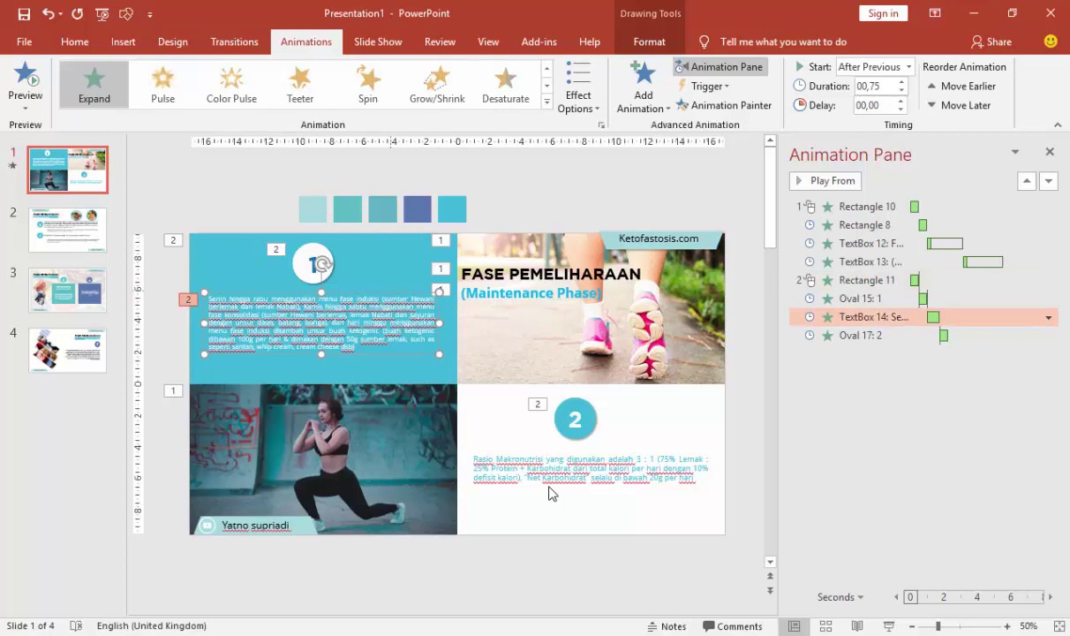
key(alt+shift+c)
click(549, 488)
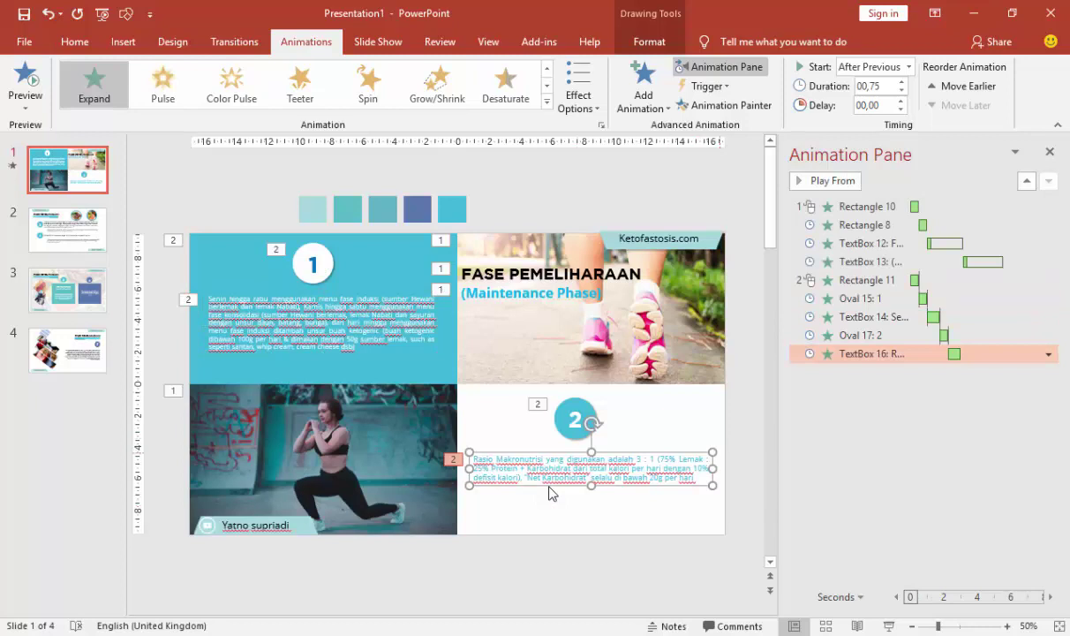
- Move on to slide 2 of the deck
key(Tab)
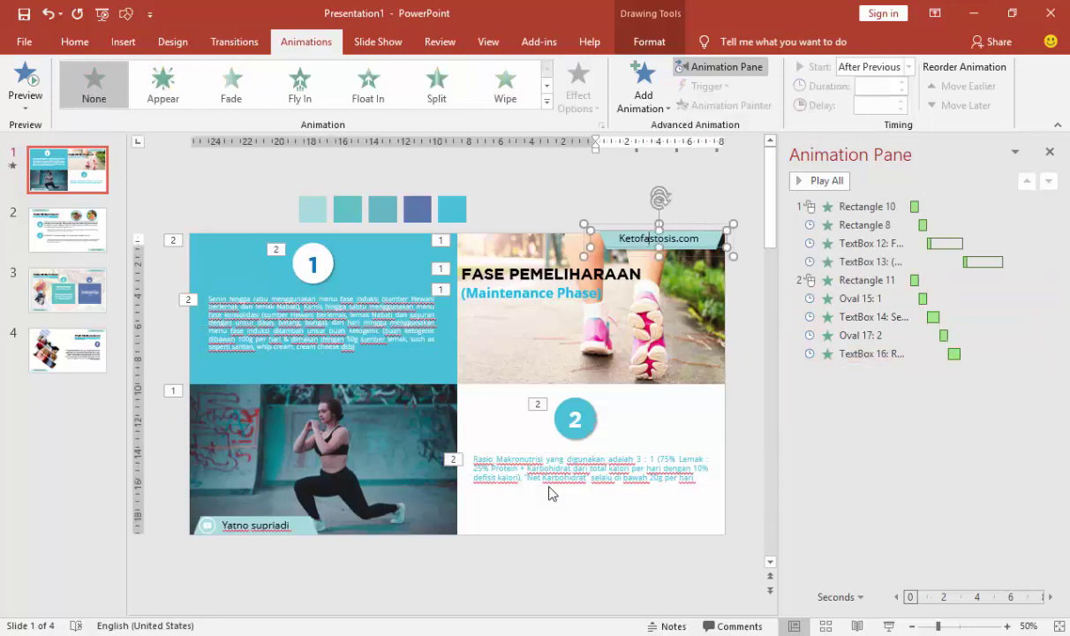
key(Tab)
key(Page_Down)
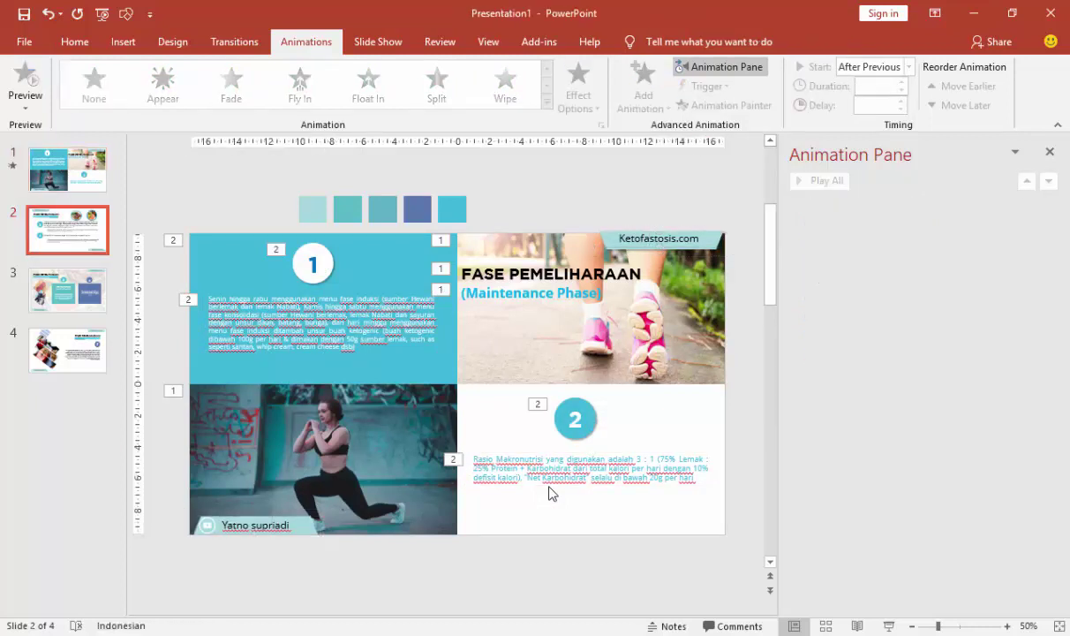
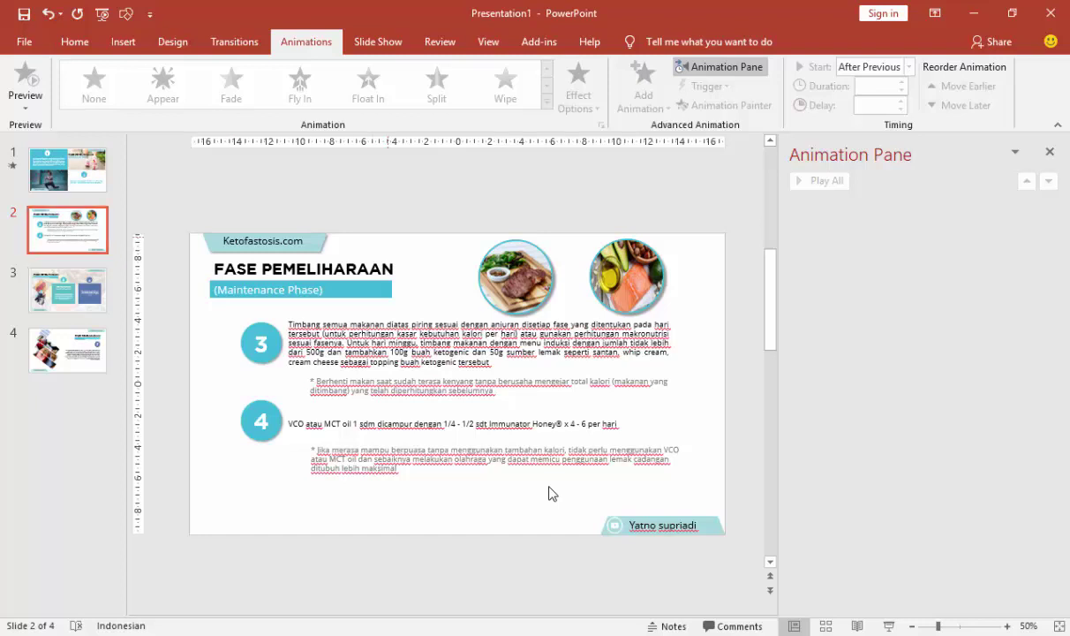
- Apply the Fly In entrance effect to the steak picture
key(Tab)
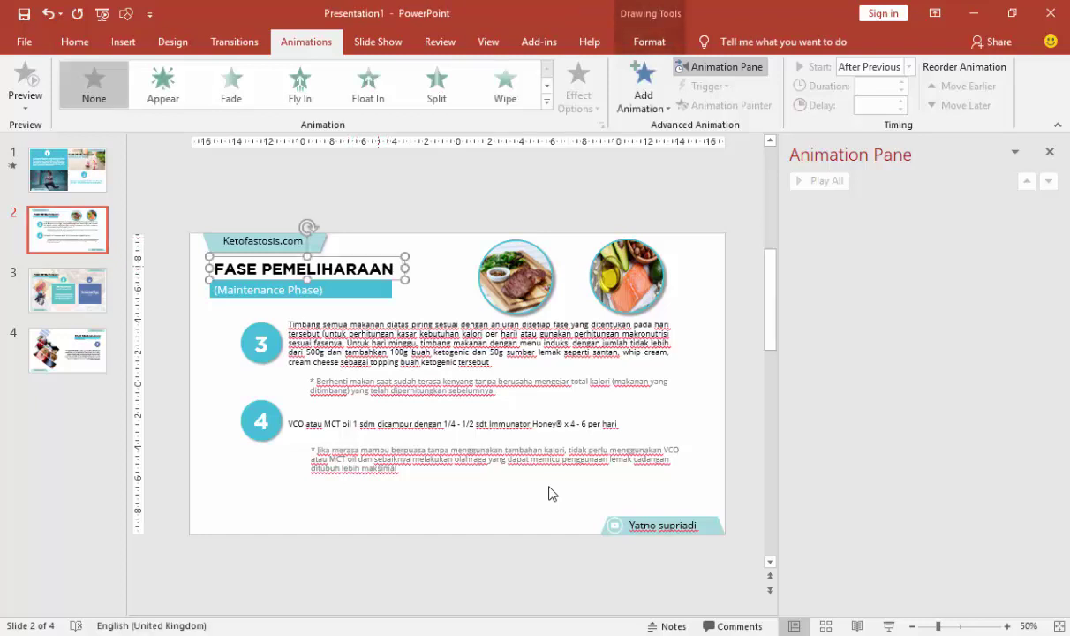
key(Tab)
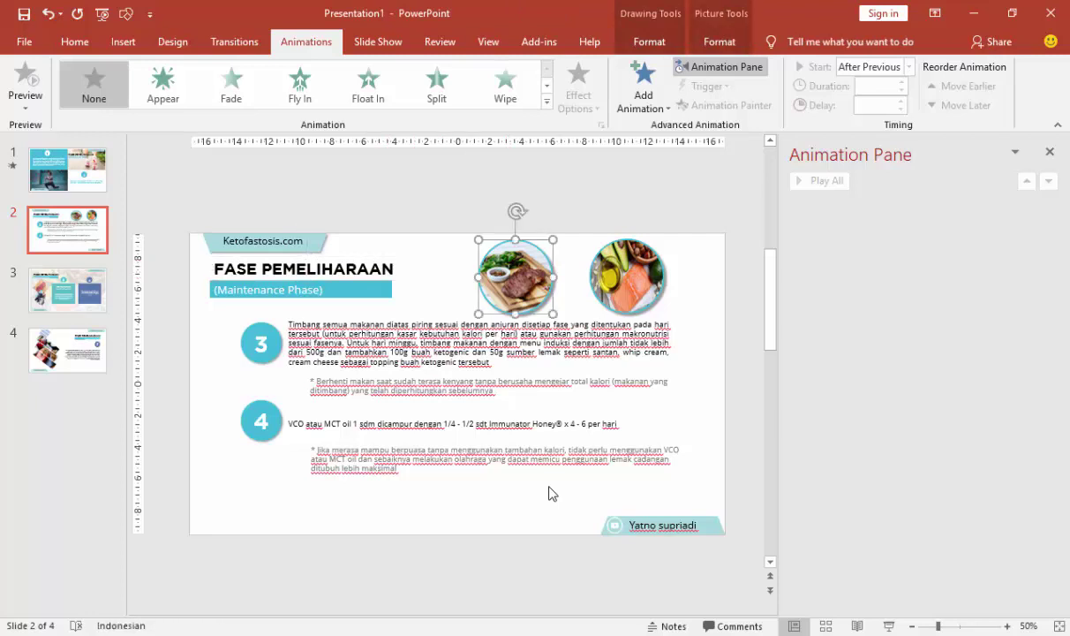
key(alt+a)
key(a)
key(a)
key(Down)
key(Return)
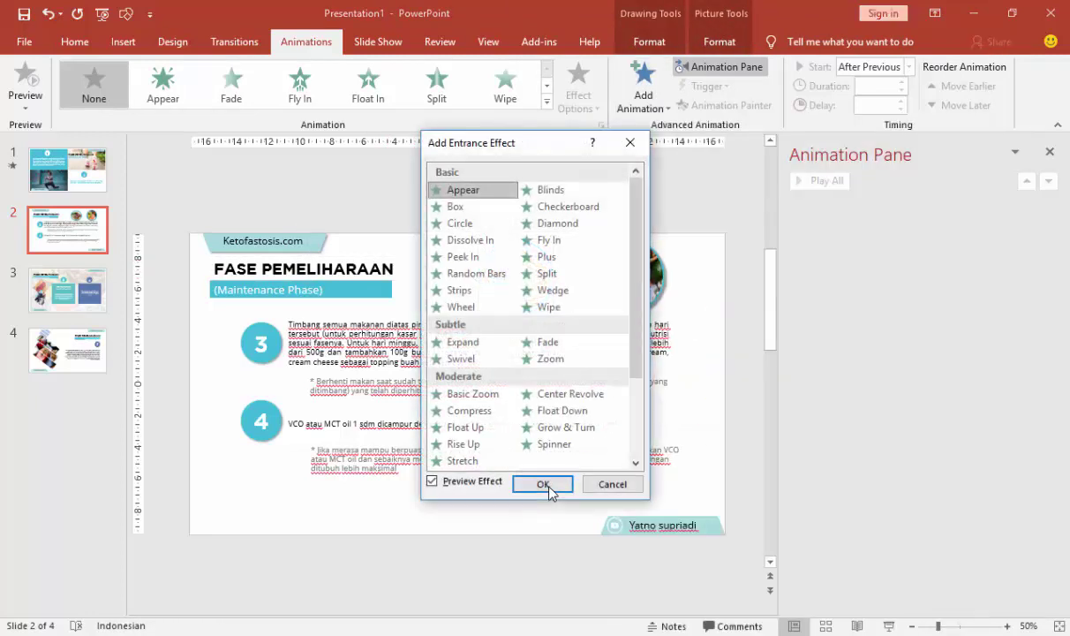
key(Down)
key(Down)
key(Down)
key(Down)
key(Down)
key(Down)
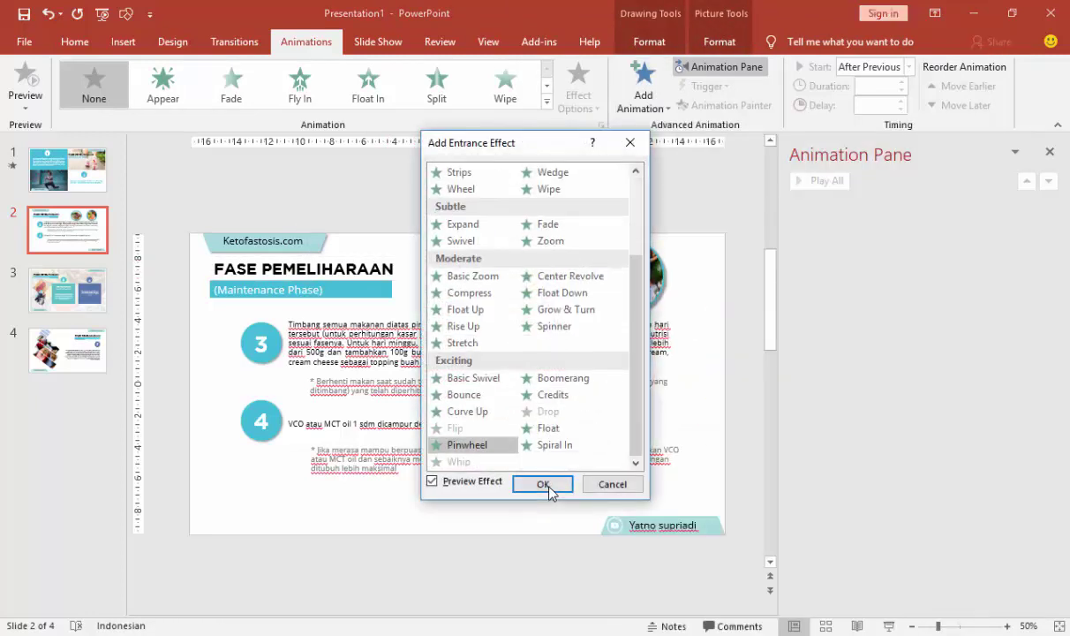
drag(521, 147, 839, 159)
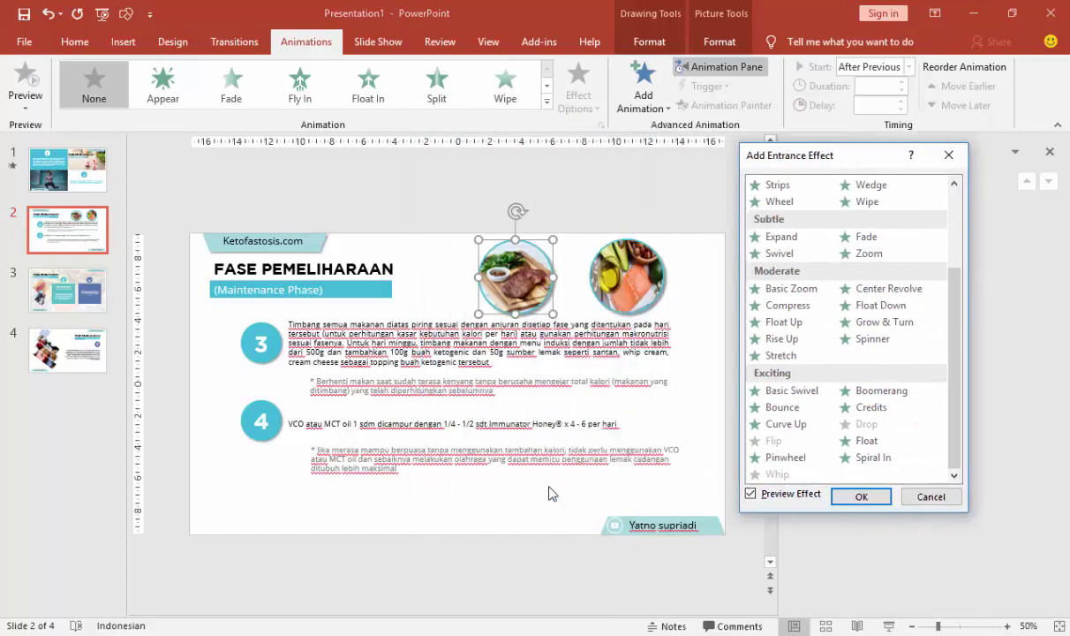
key(Up)
key(Up)
key(Up)
key(Up)
key(Up)
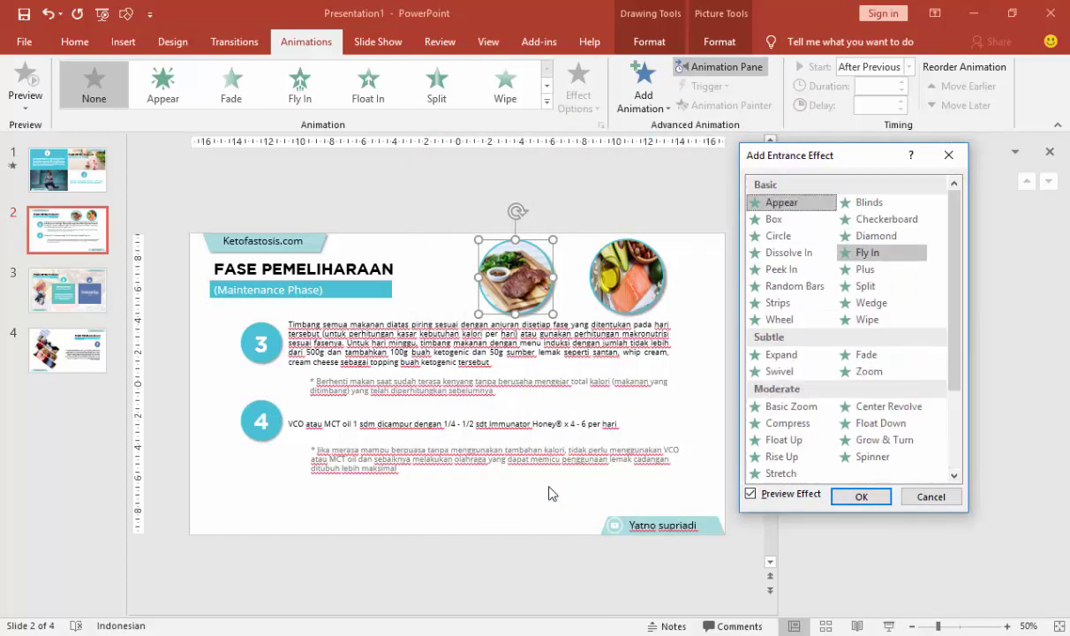
key(Down)
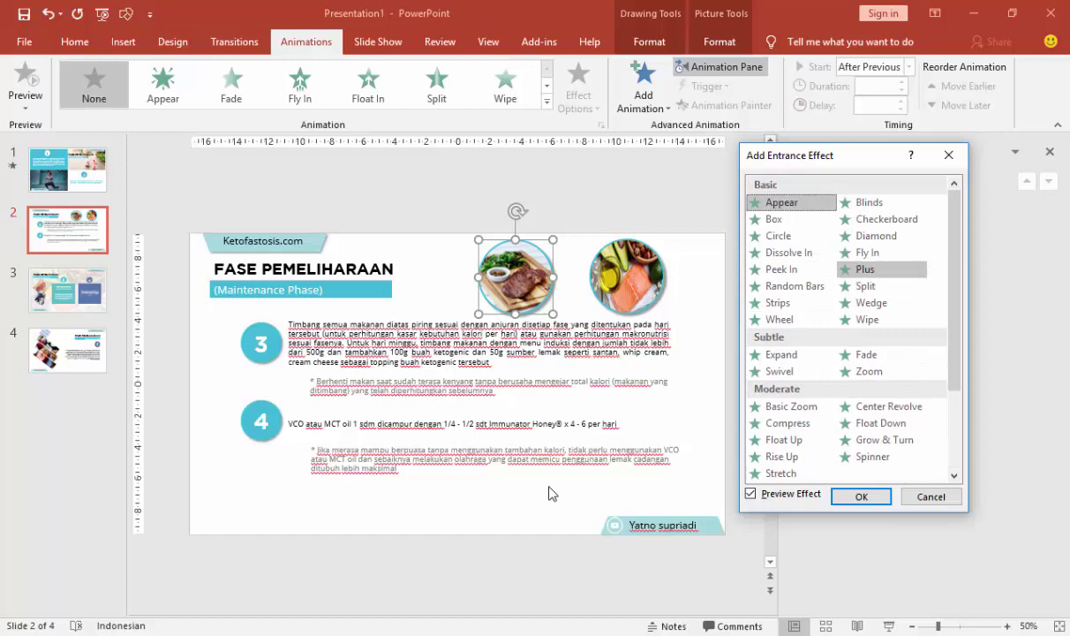
key(Up)
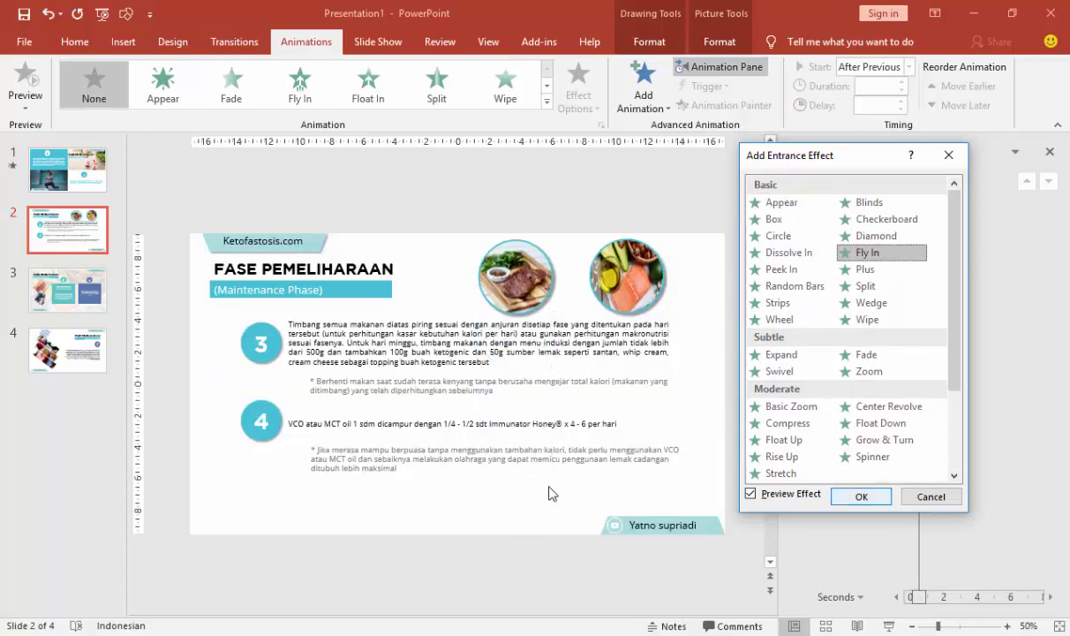
key(Return)
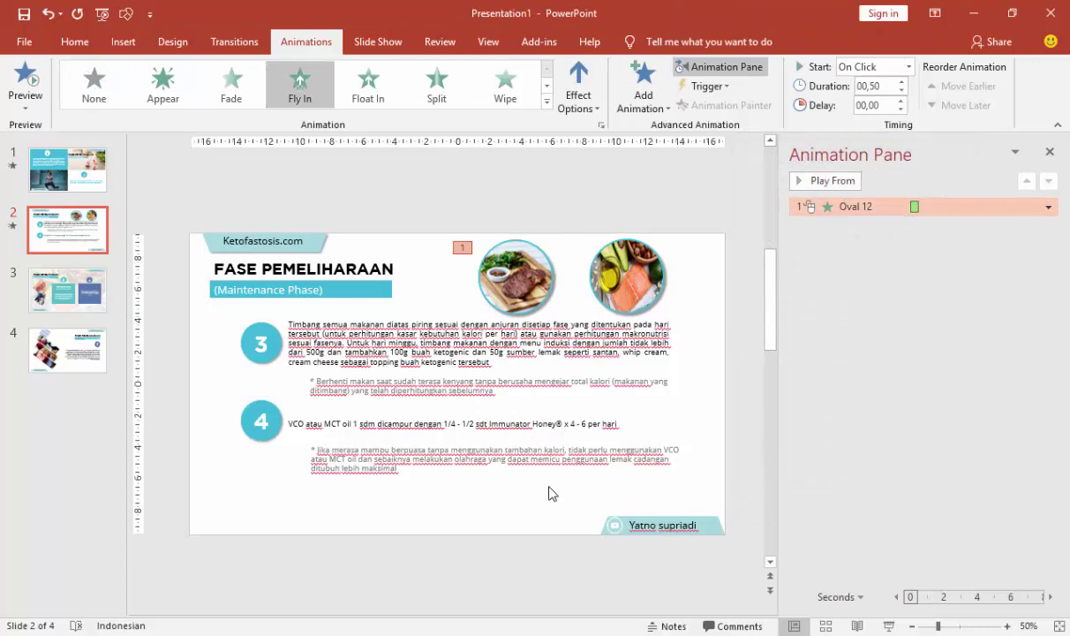
- Set the steak picture's Fly In to 00,75 seconds with a 0,4 sec bounce end
click(901, 82)
click(1048, 206)
key(Return)
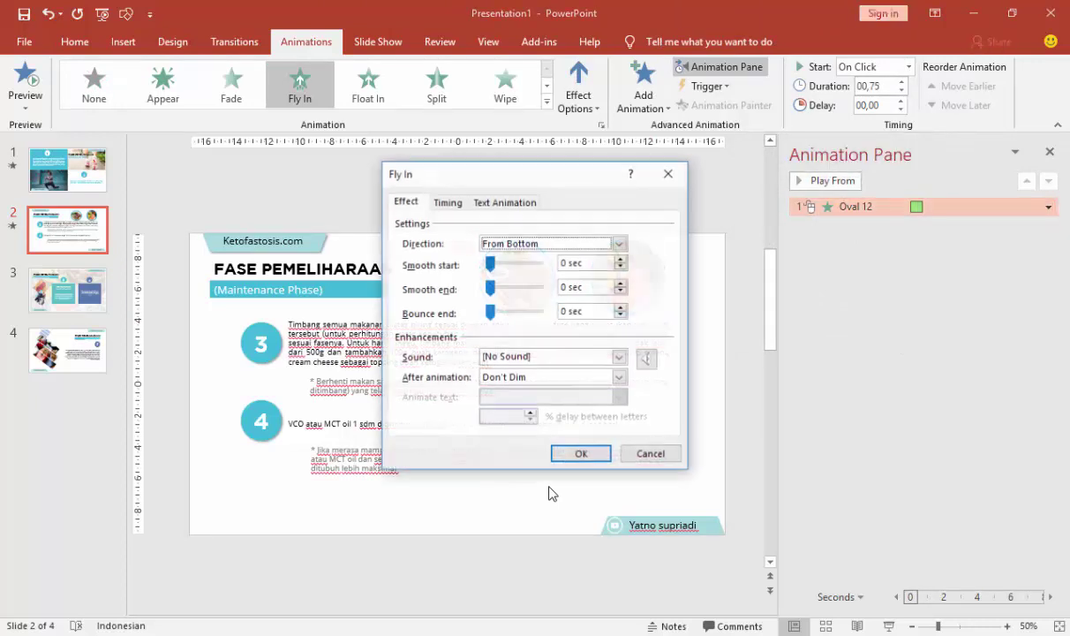
key(Tab)
key(Tab)
key(Tab)
key(Right)
key(Right)
key(Right)
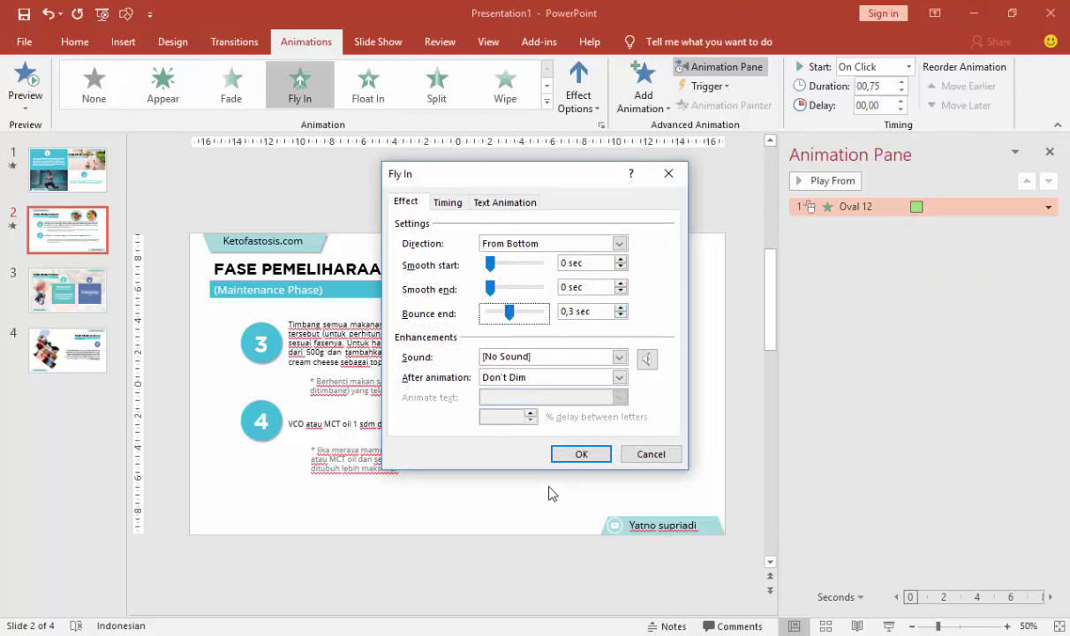
key(Right)
key(Tab)
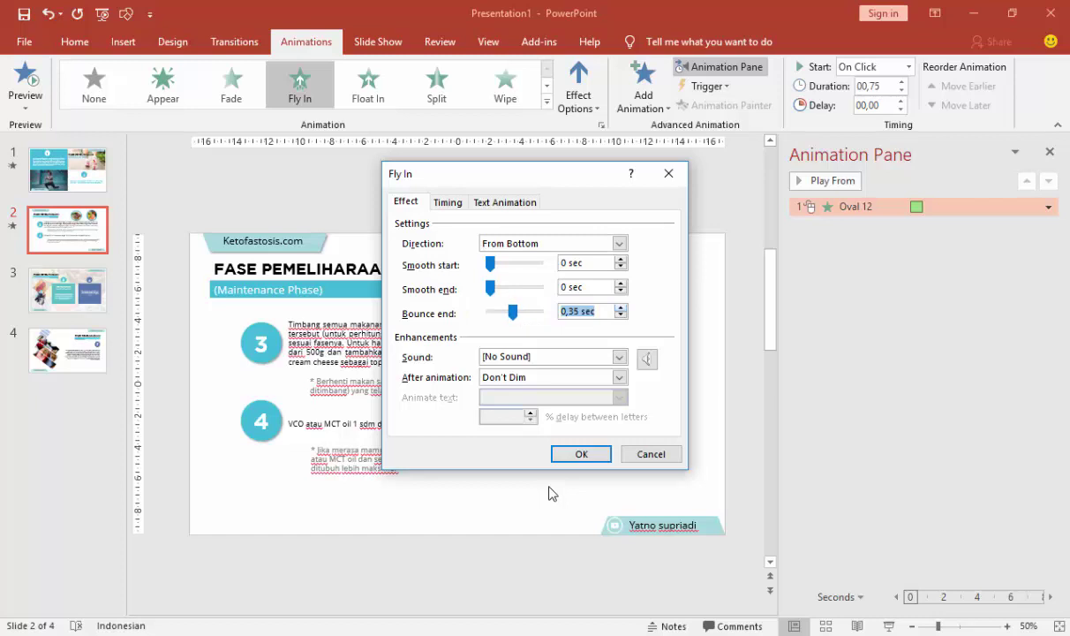
key(Up)
key(Return)
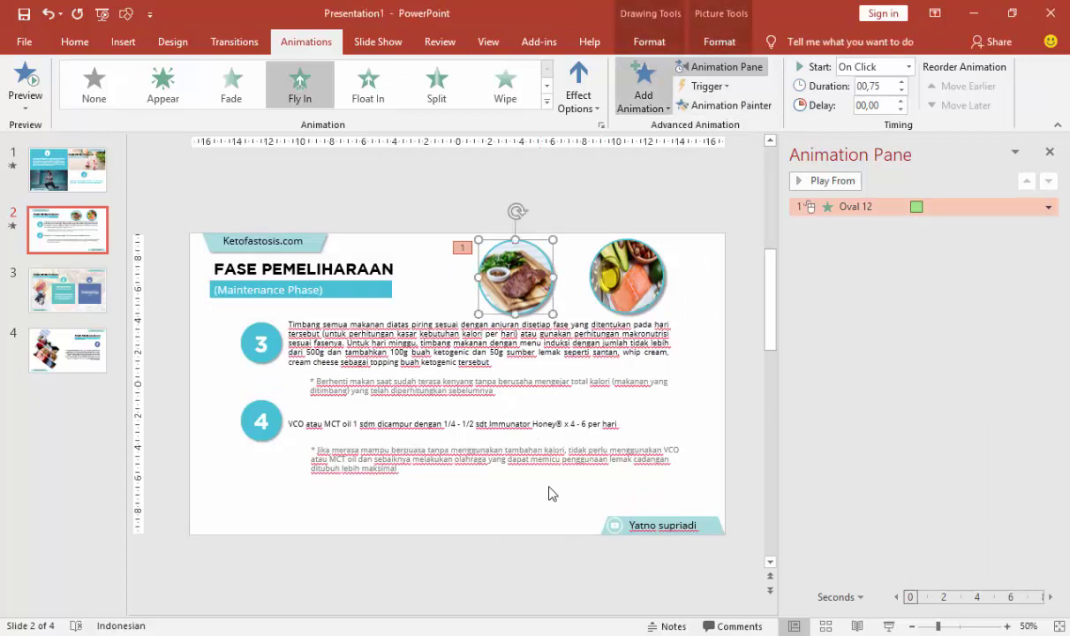
- Copy the Fly In to the second food picture, starting After Previous
click(724, 105)
click(628, 277)
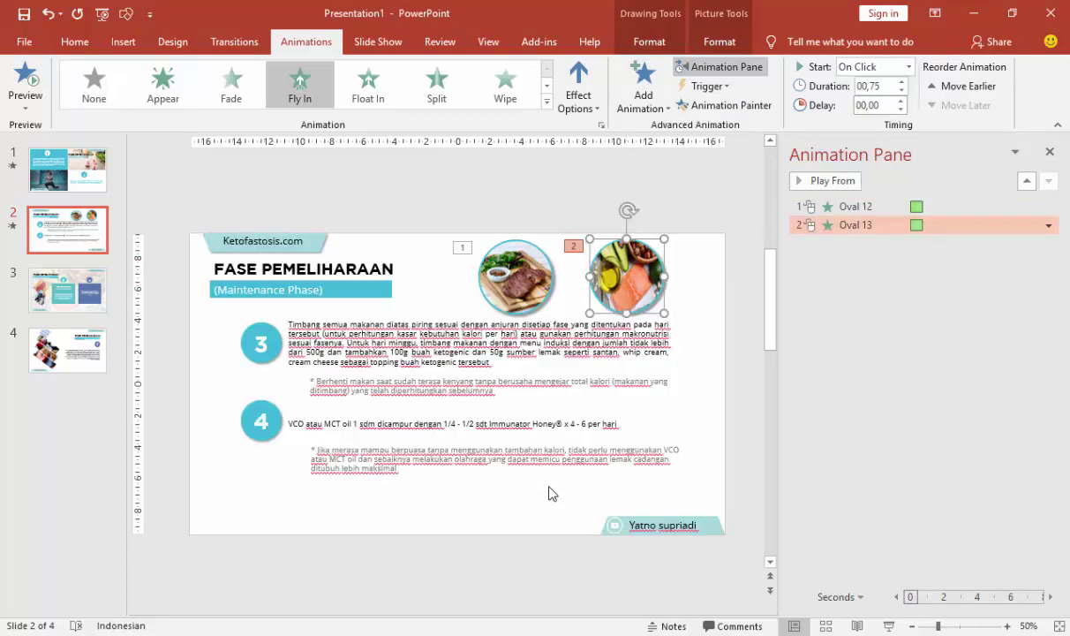
key(alt+Down)
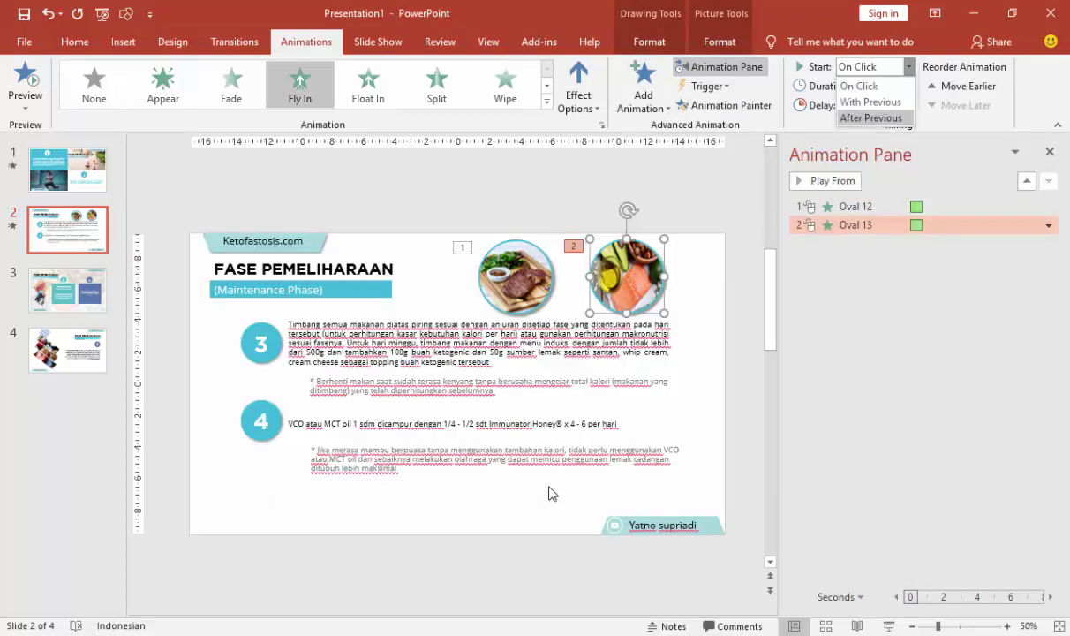
key(Down)
key(Down)
key(Return)
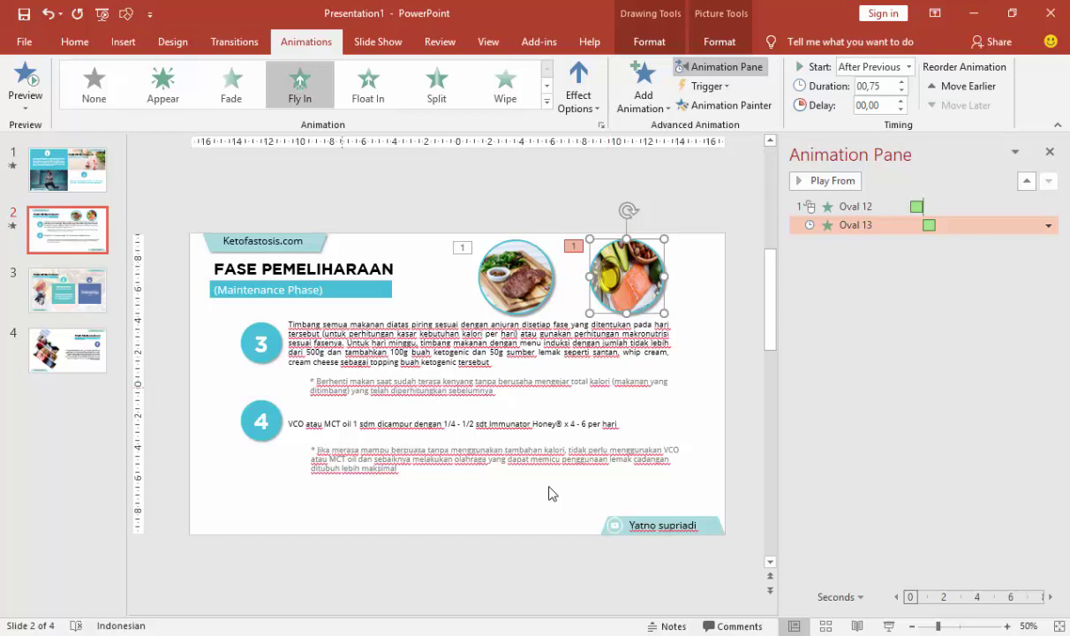
key(Tab)
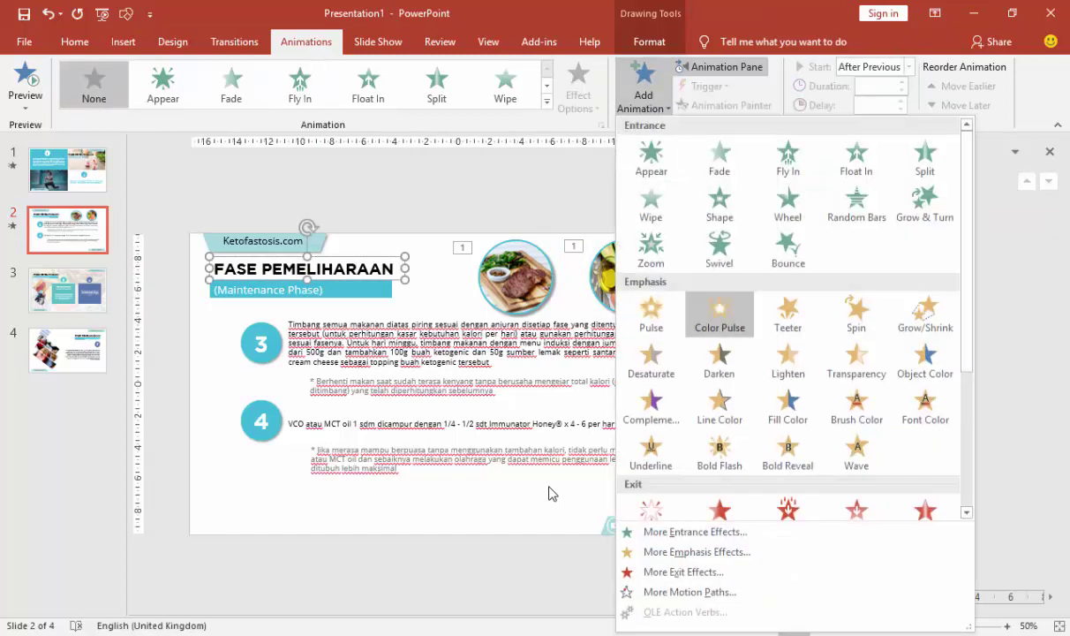
- Give the slide title a Flip entrance lasting 00,50 seconds
key(Return)
key(Up)
key(Return)
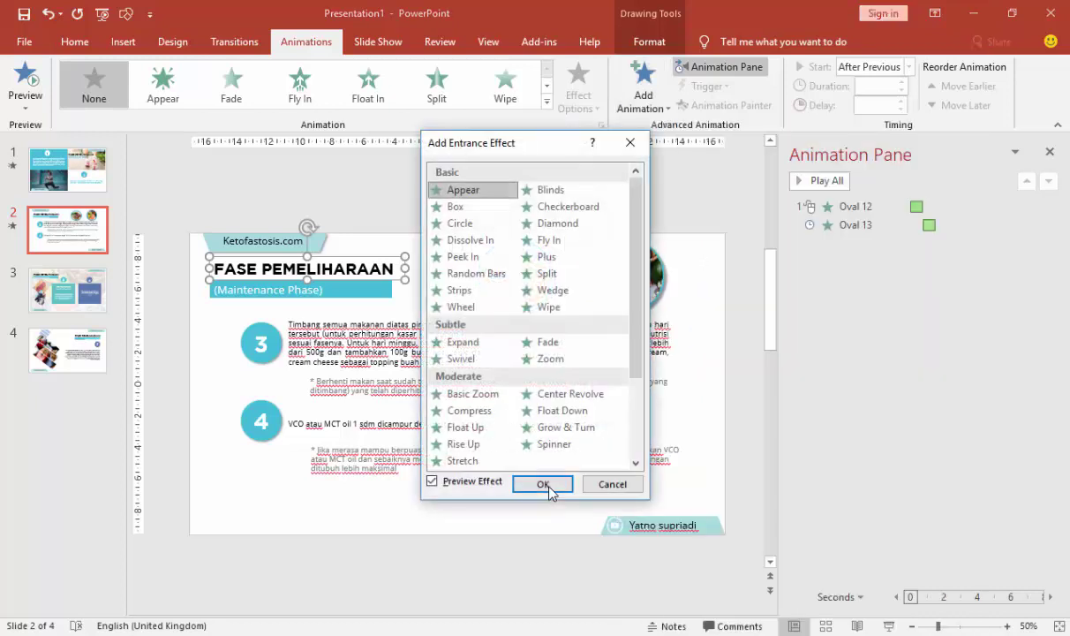
scroll(548, 492, down, 2)
scroll(548, 491, down, 1)
key(Down)
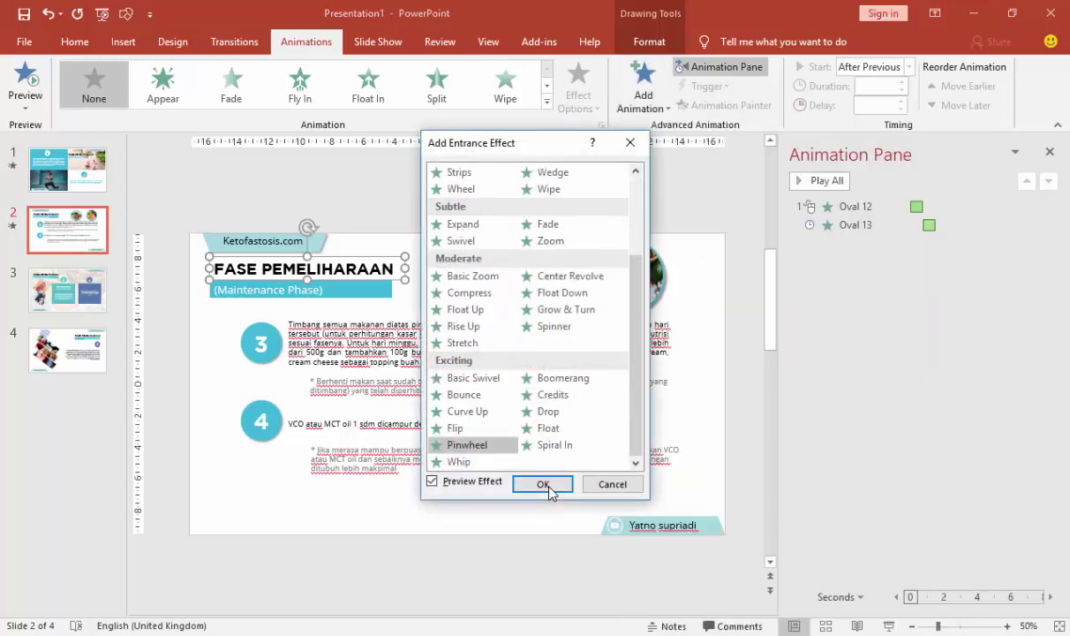
key(Left)
key(Down)
key(Down)
key(Down)
key(Down)
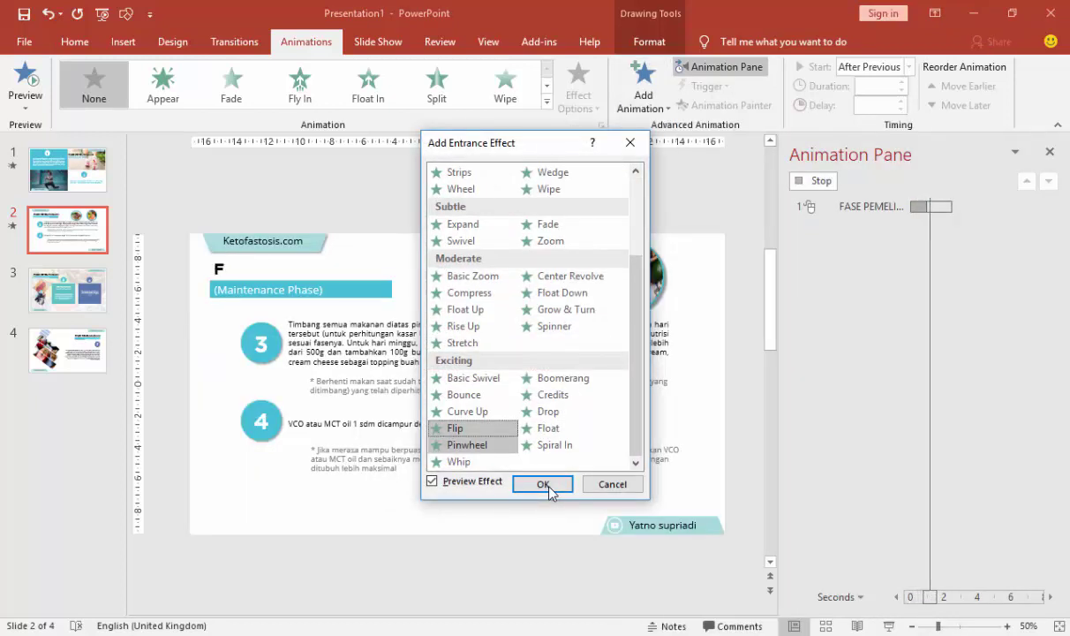
click(548, 486)
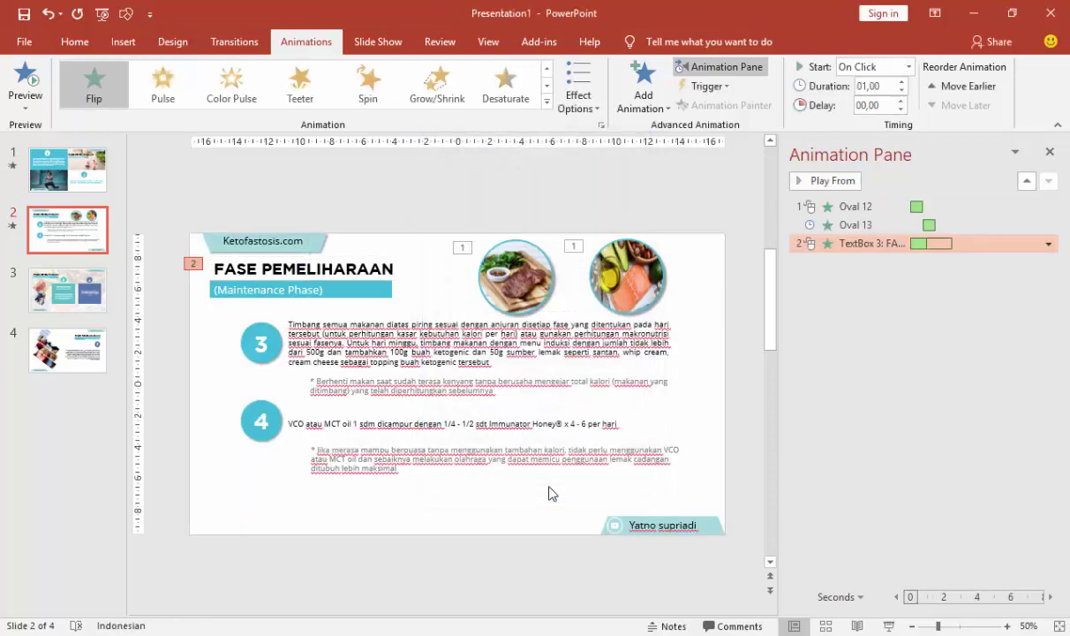
key(Down)
key(Down)
key(Down)
key(Up)
- Group the title text with its subtitle bar
key(shift+F10)
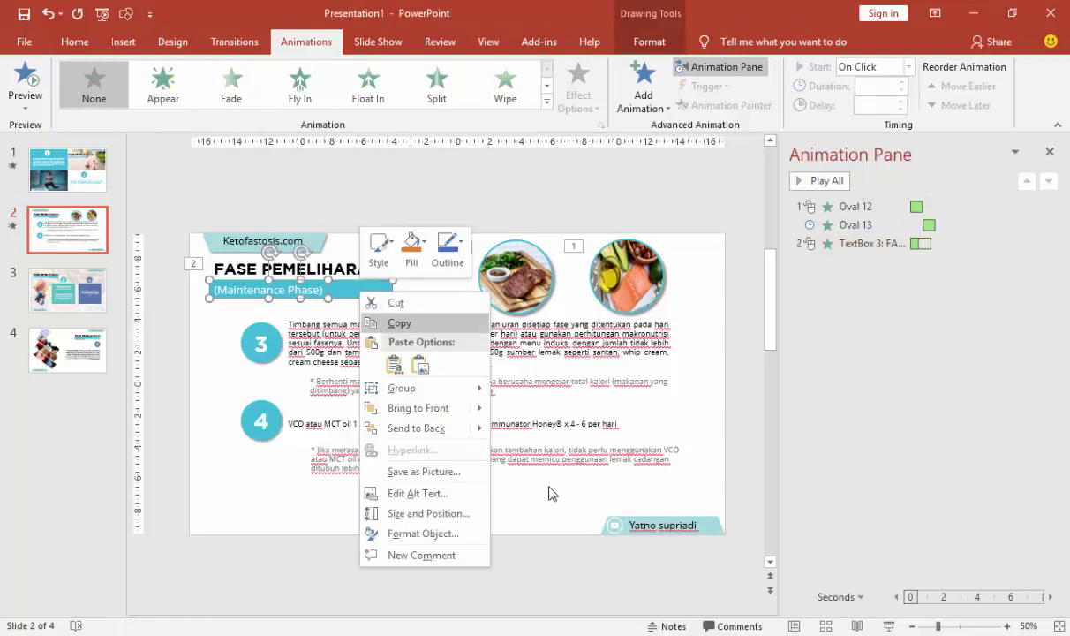
key(Down)
key(Down)
key(Down)
key(Right)
key(Return)
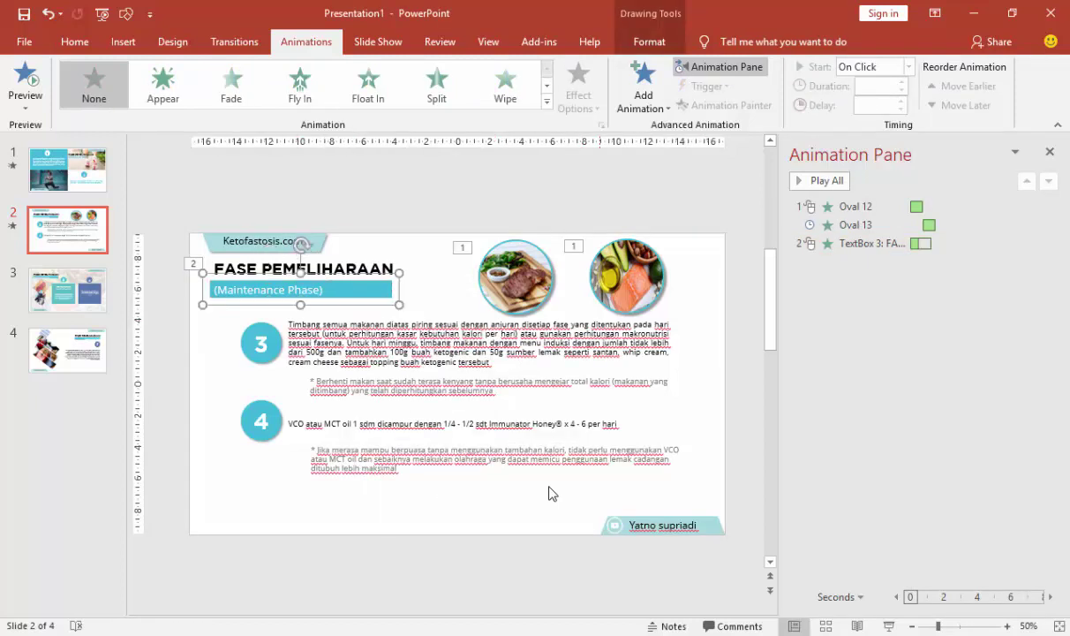
- Make the grouped title fly in from the left
key(alt+a)
key(a)
key(a)
key(Right)
key(Left)
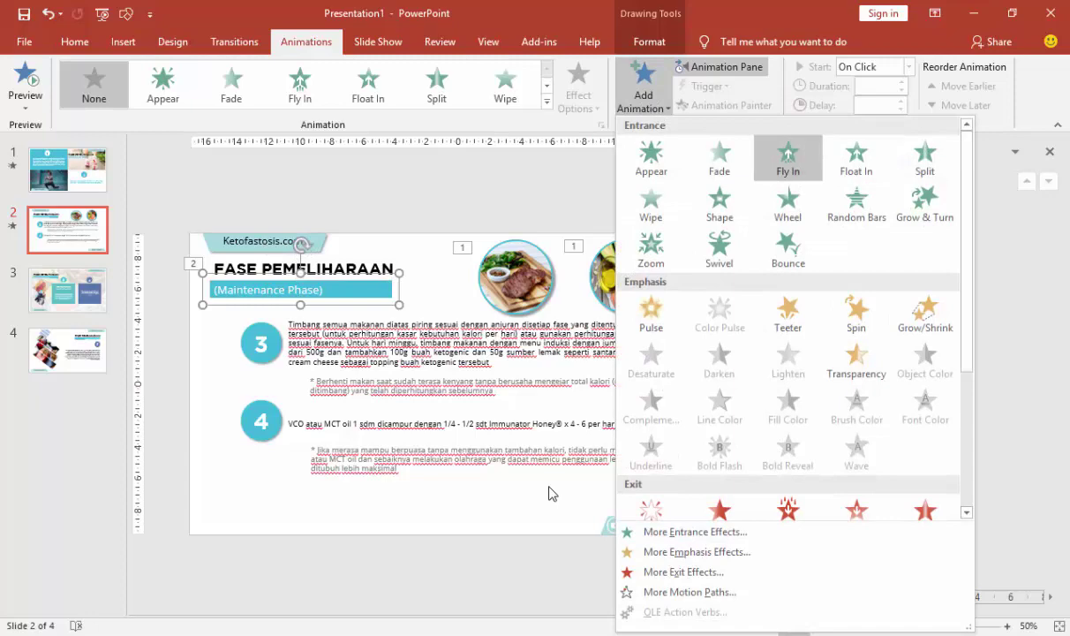
key(Return)
key(alt+a)
key(e)
key(m)
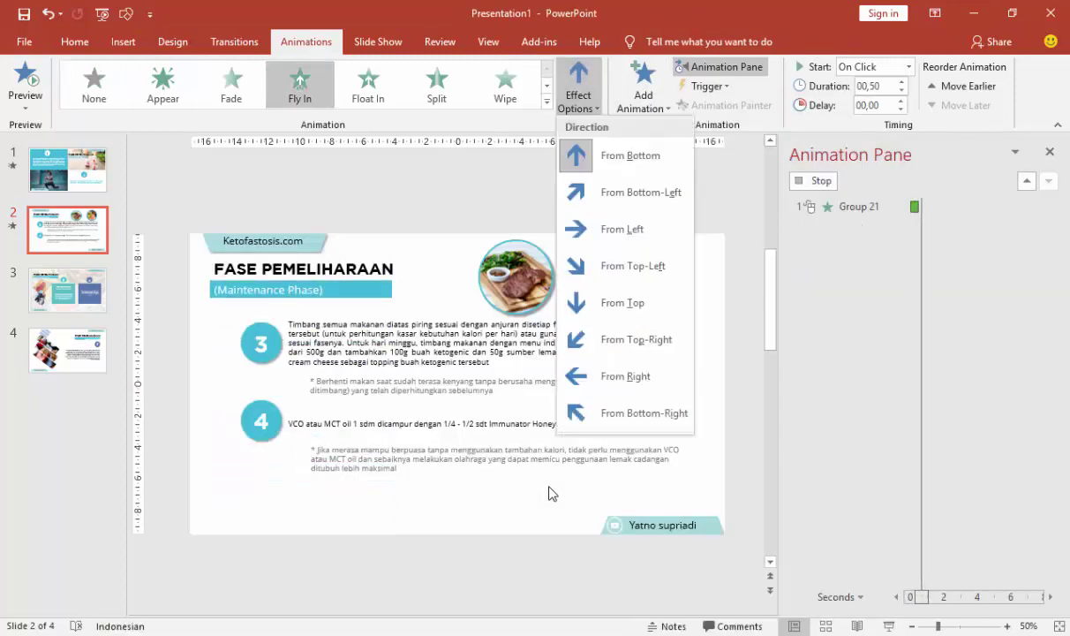
key(Down)
key(Down)
key(Down)
key(Up)
key(Return)
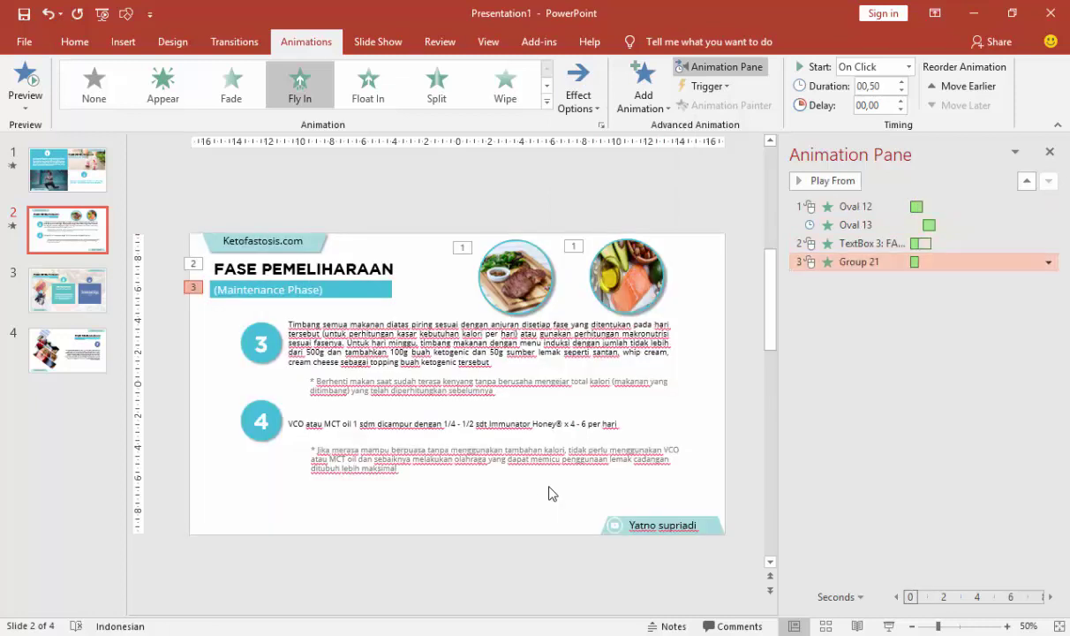
- Start the group's Fly In After Previous and give it a 0,4 sec bounce end
key(alt+a)
key(t)
key(Down)
key(Down)
key(Return)
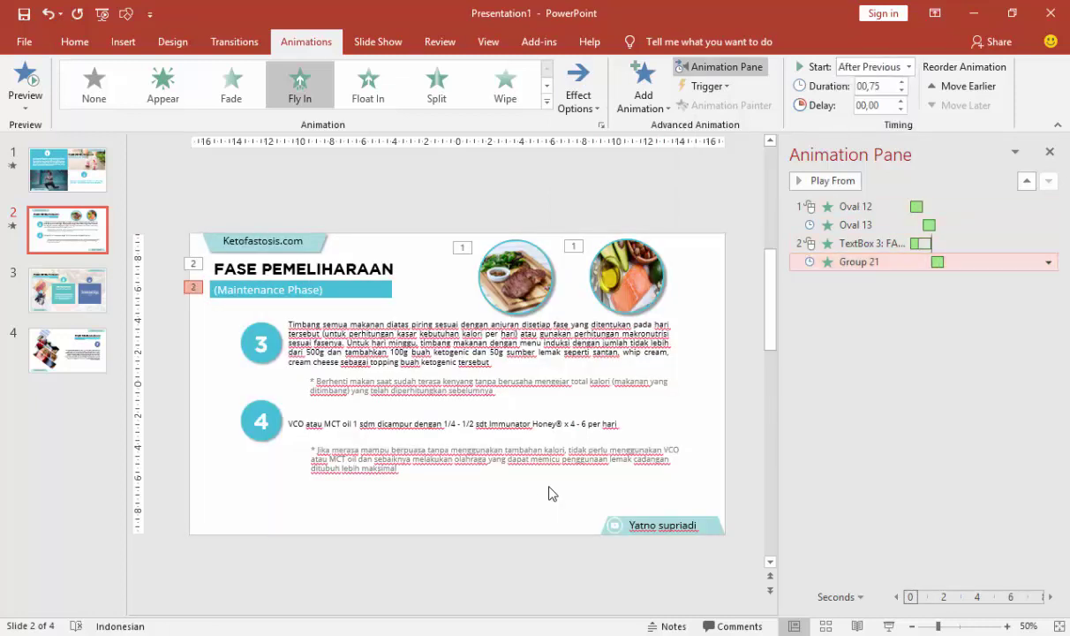
key(shift+F10)
key(Down)
key(Down)
key(Down)
key(Return)
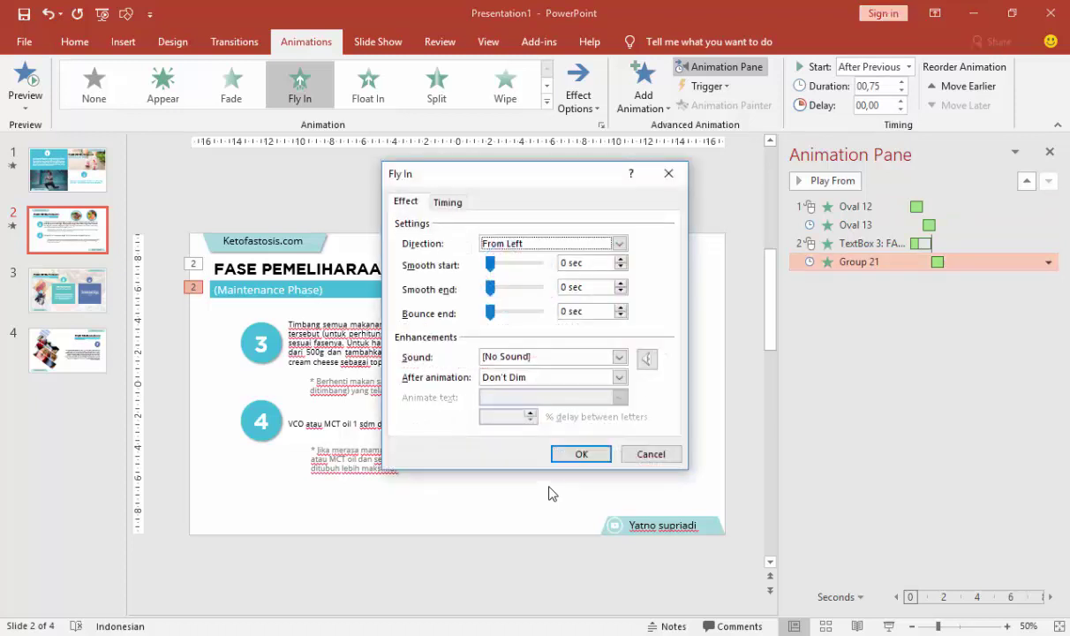
key(alt+b)
key(Up)
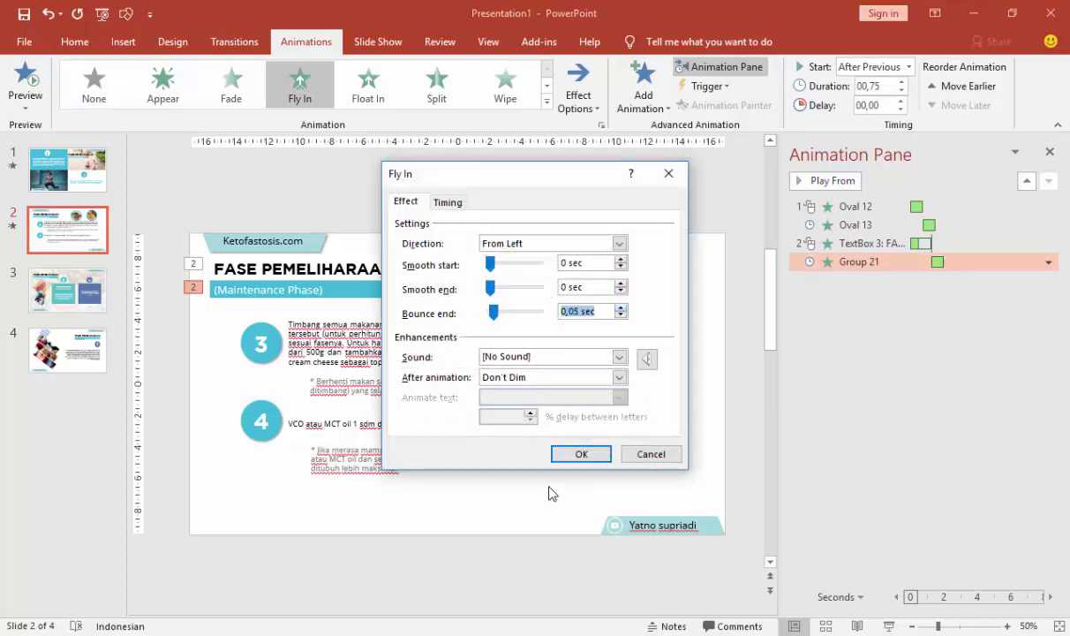
key(Up)
key(Up)
key(shift+Tab)
key(Up)
key(Up)
key(Up)
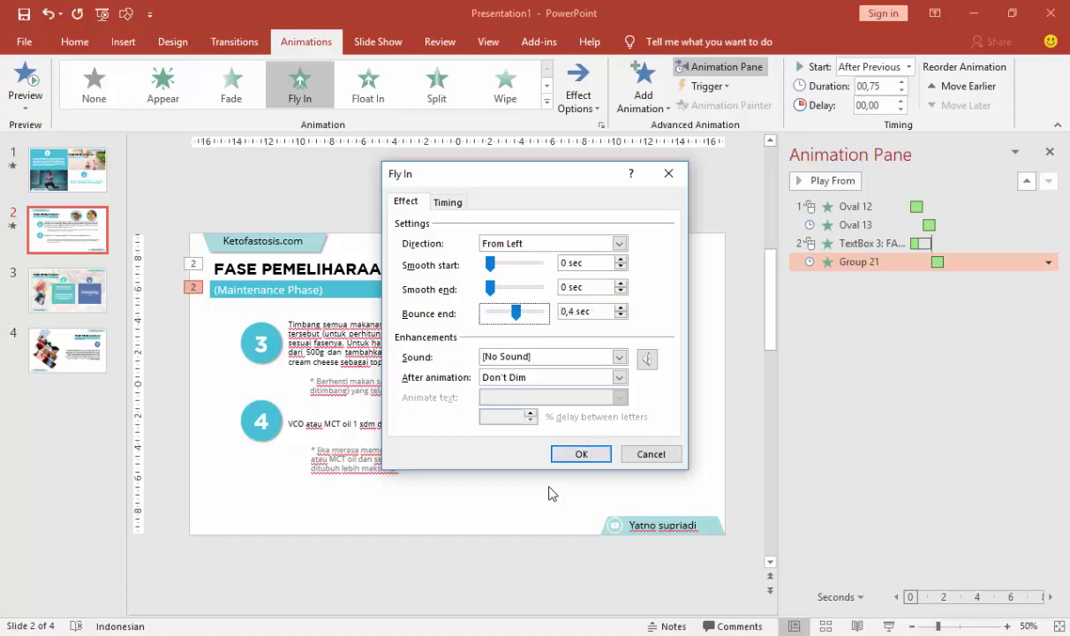
key(Return)
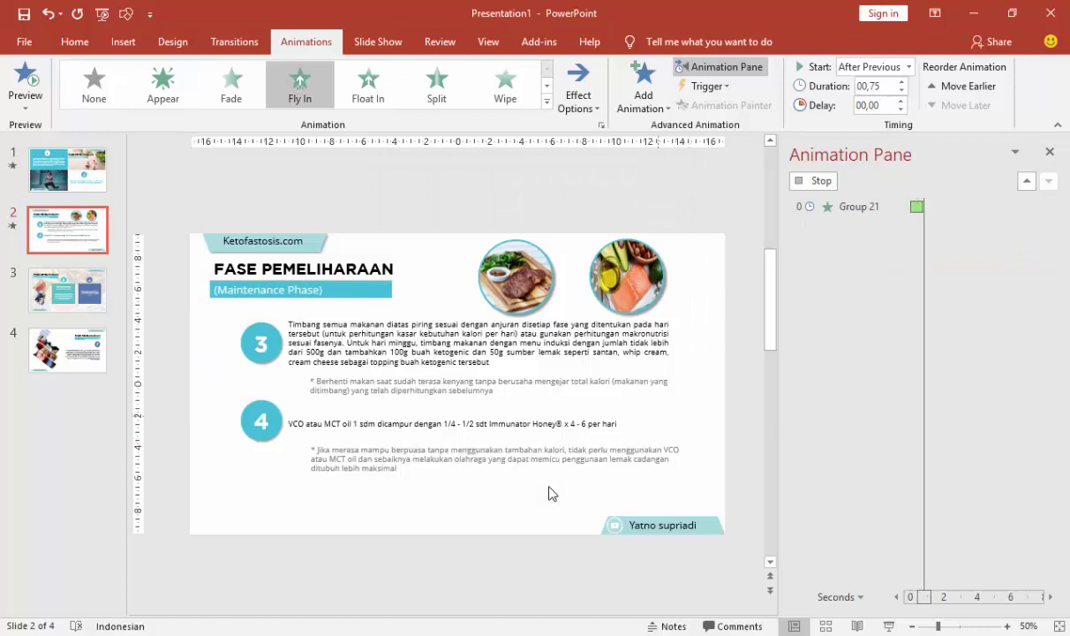
- Apply the Basic Zoom entrance to the circle numbered 3
key(Tab)
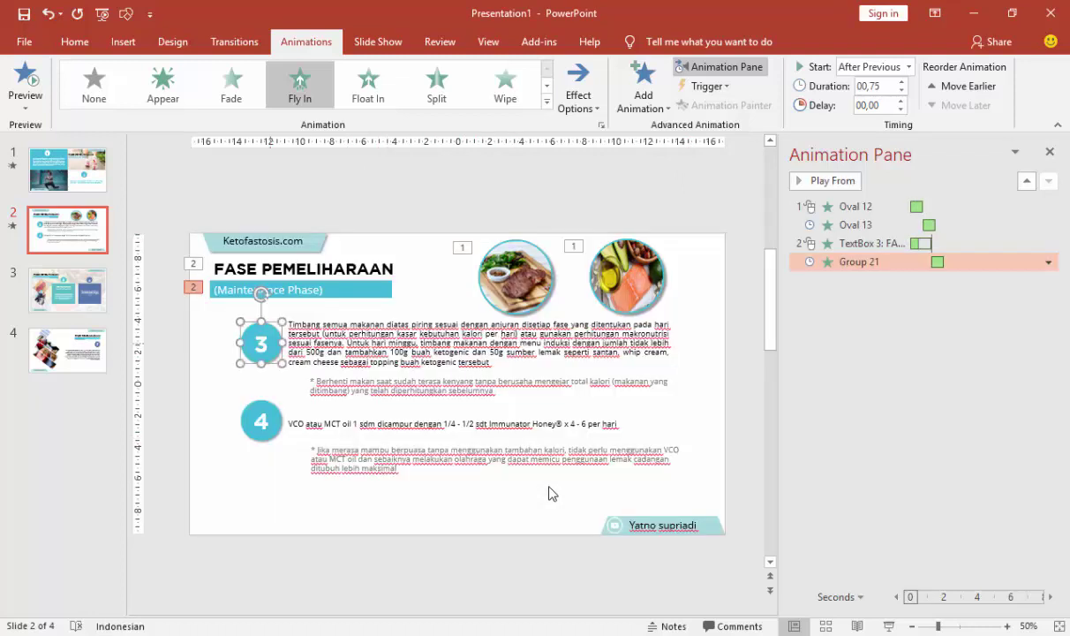
key(alt+a)
key(a)
key(a)
key(e)
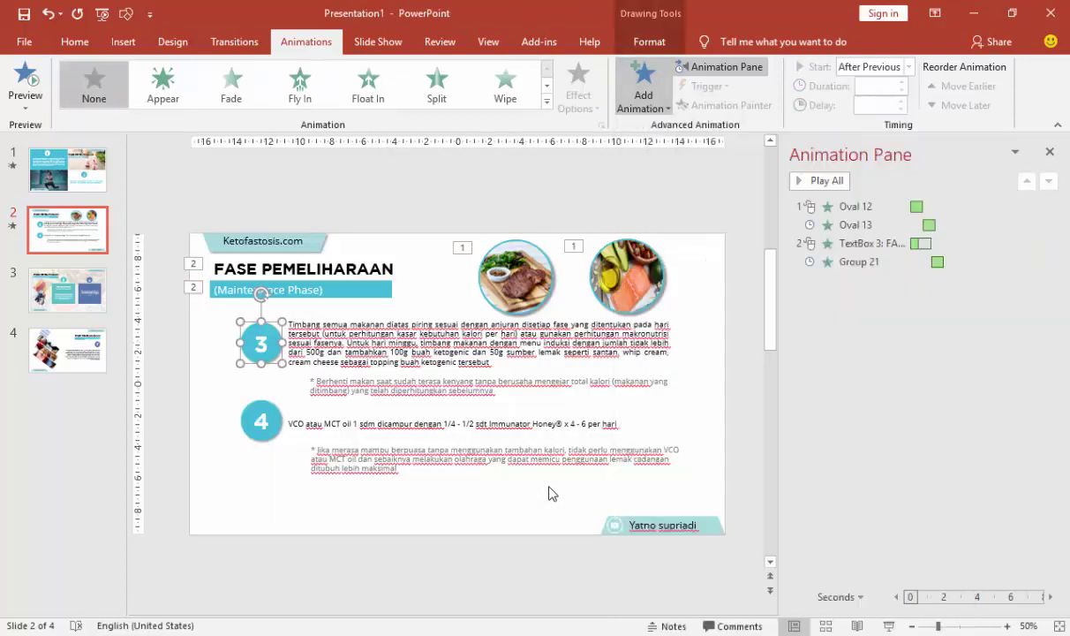
key(b)
key(b)
key(b)
key(b)
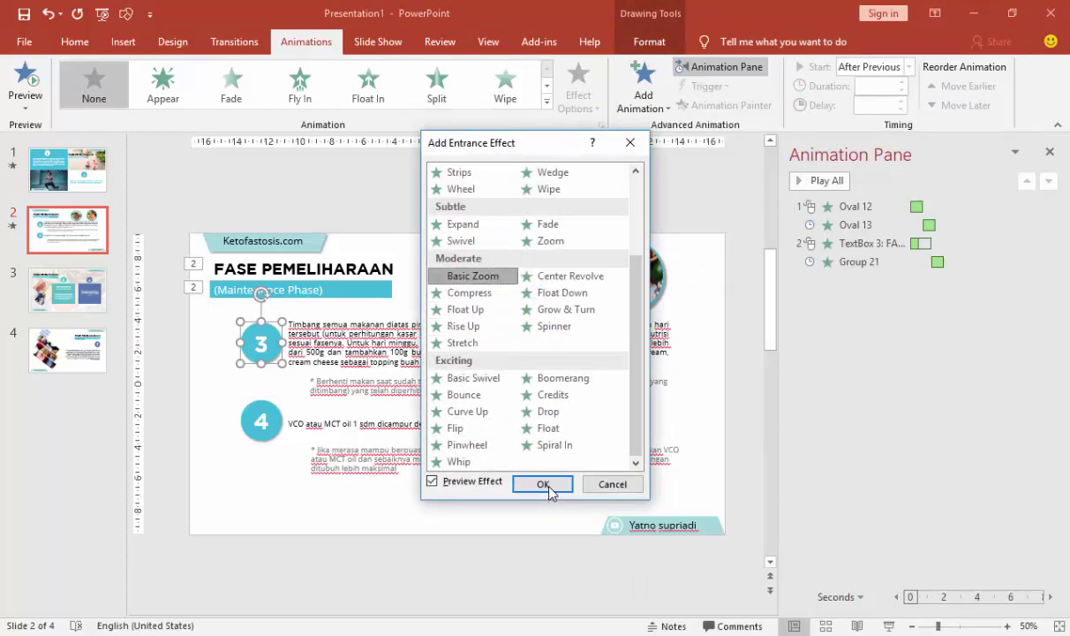
click(543, 484)
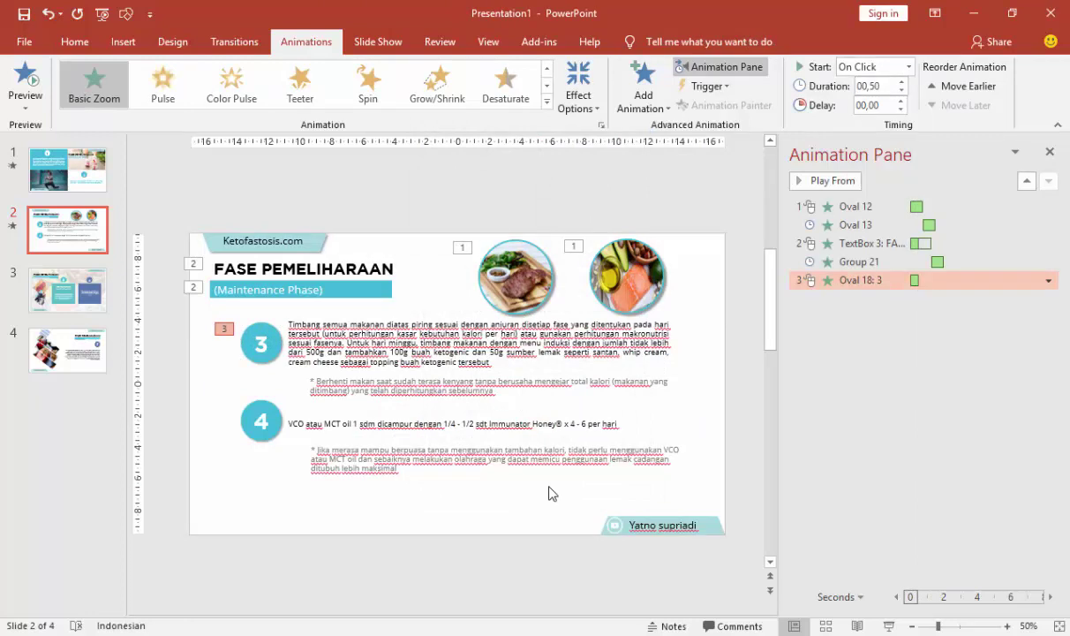
- Make the paragraph beside circle 3 Peek In from the bottom
key(Tab)
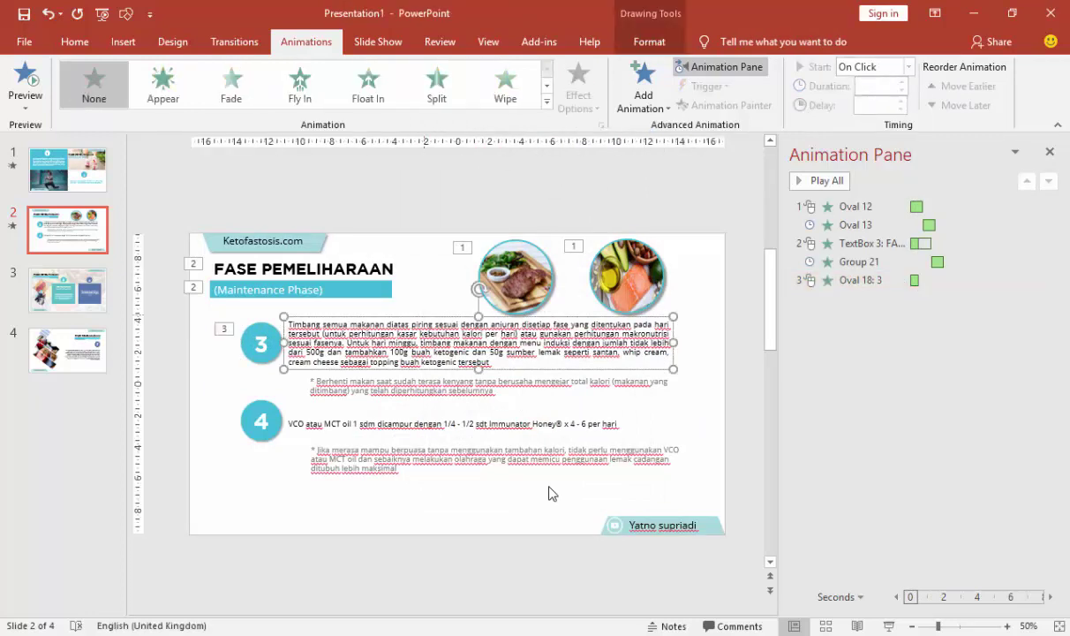
key(alt+a)
key(a)
key(a)
key(Down)
key(Down)
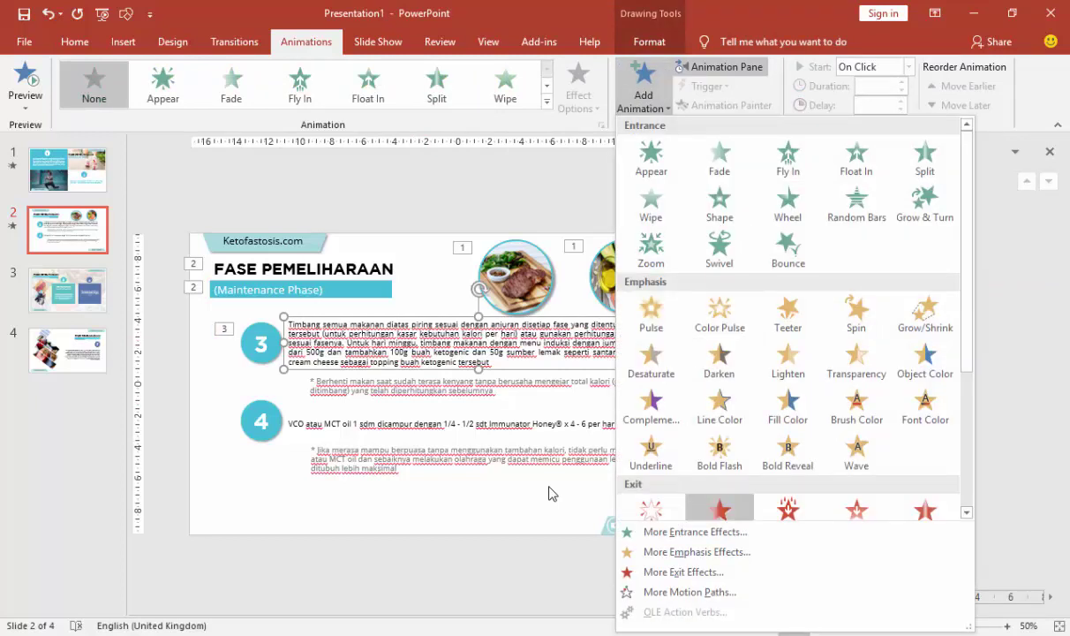
key(Escape)
key(Up)
key(Up)
key(Up)
key(Up)
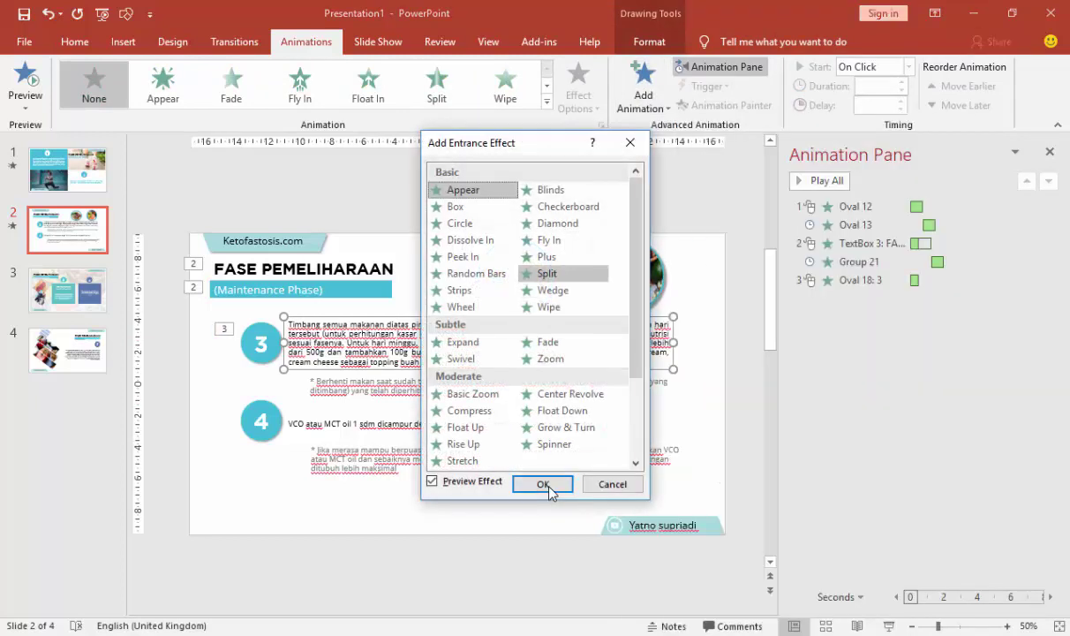
key(Left)
key(space)
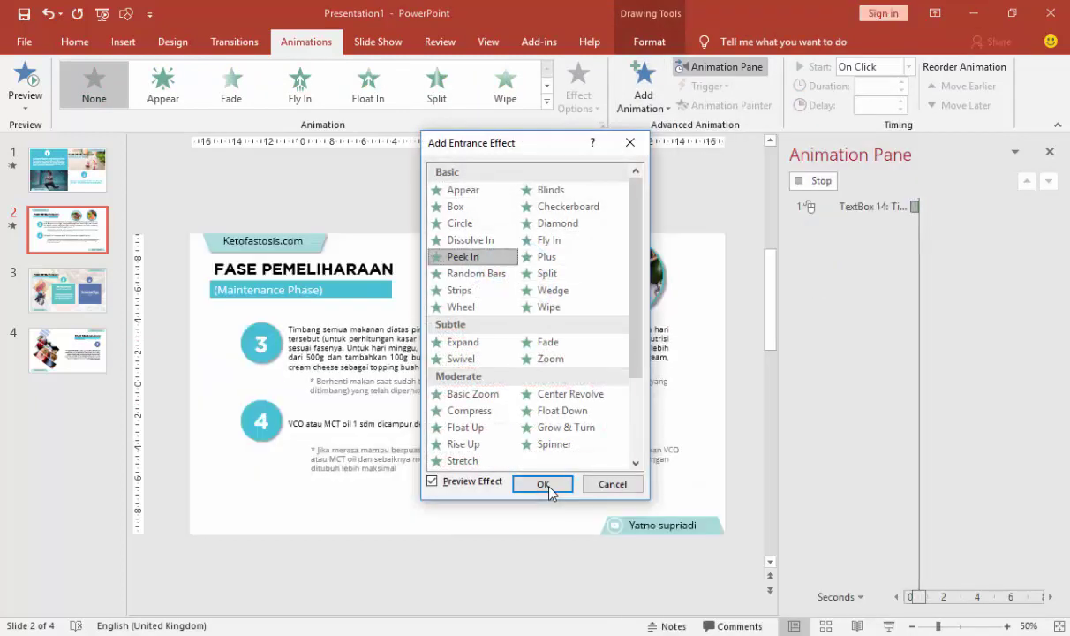
key(Down)
key(Down)
key(Down)
key(Return)
key(alt+a)
key(e)
key(m)
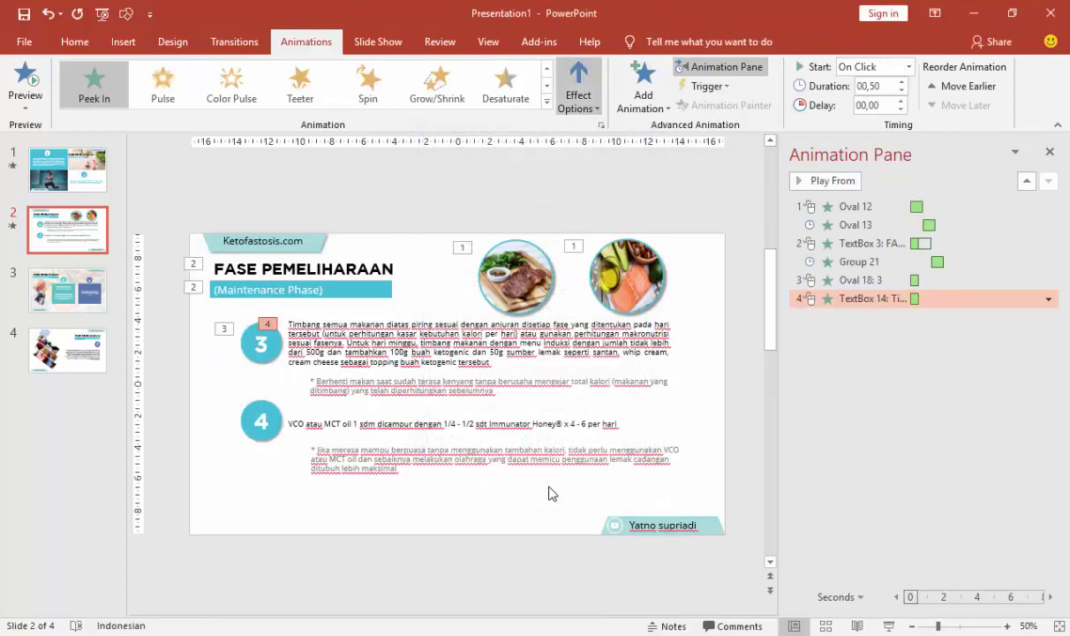
key(Return)
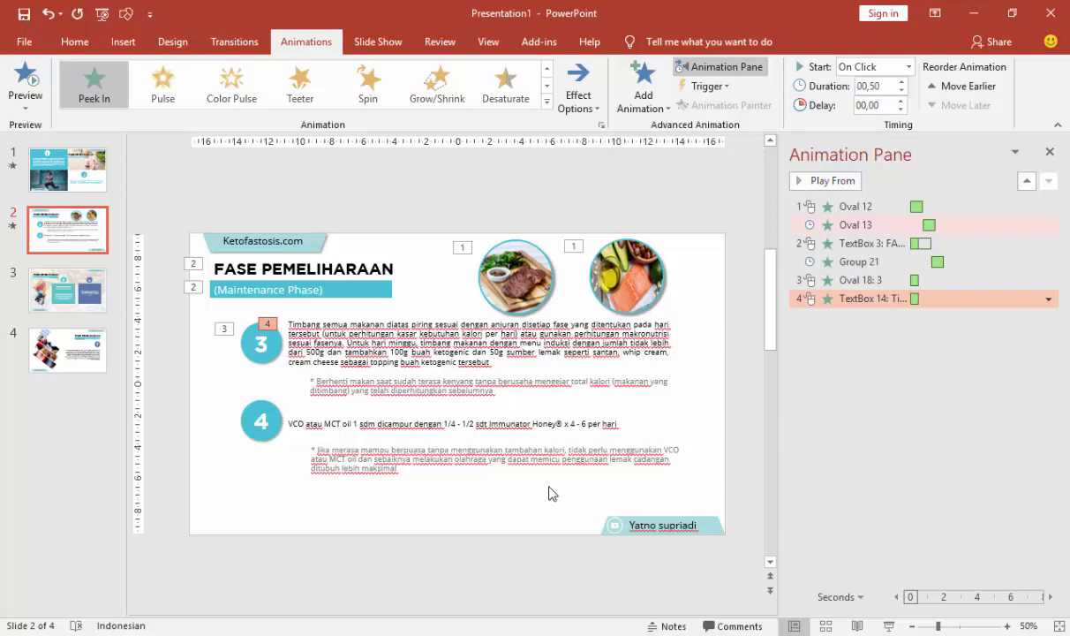
- Start the paragraph After Previous and copy its animation to the footnote
key(alt+a)
key(s)
key(alt+Down)
key(Down)
key(Down)
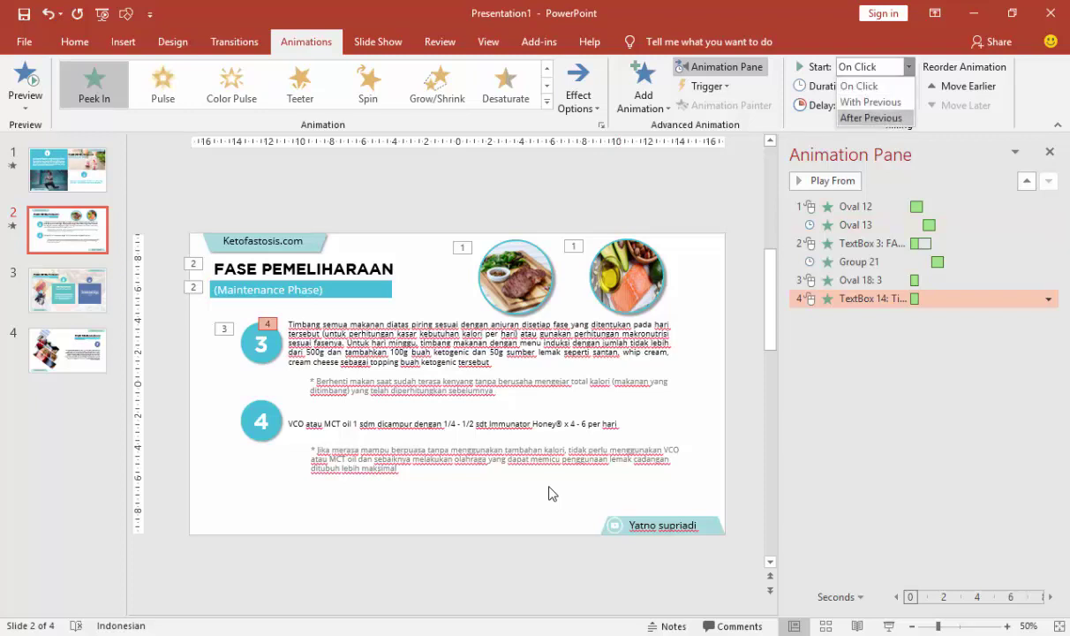
key(Return)
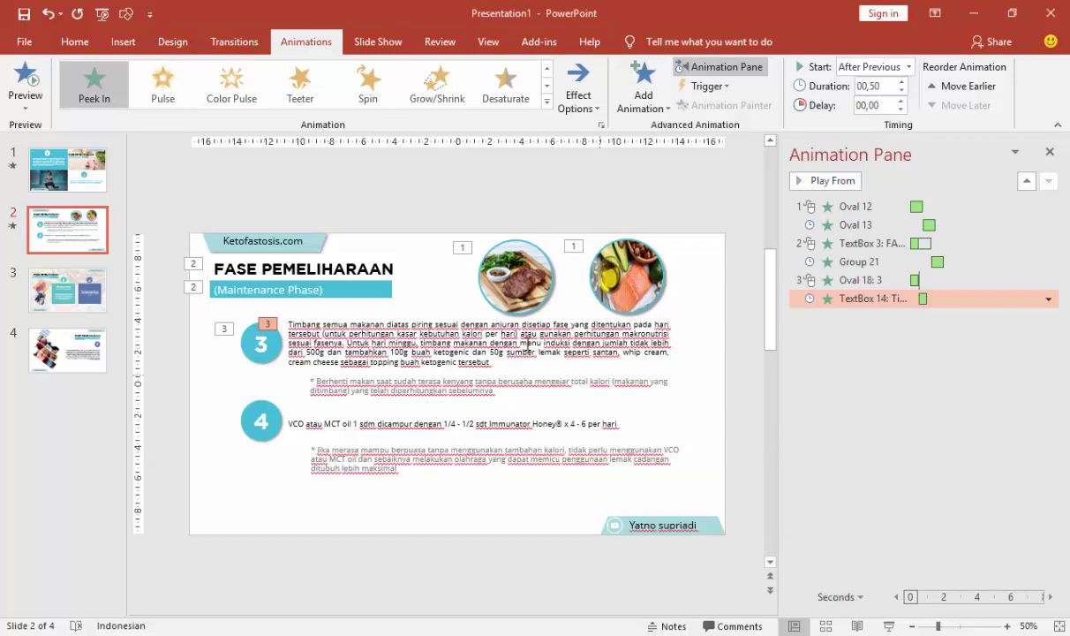
click(565, 331)
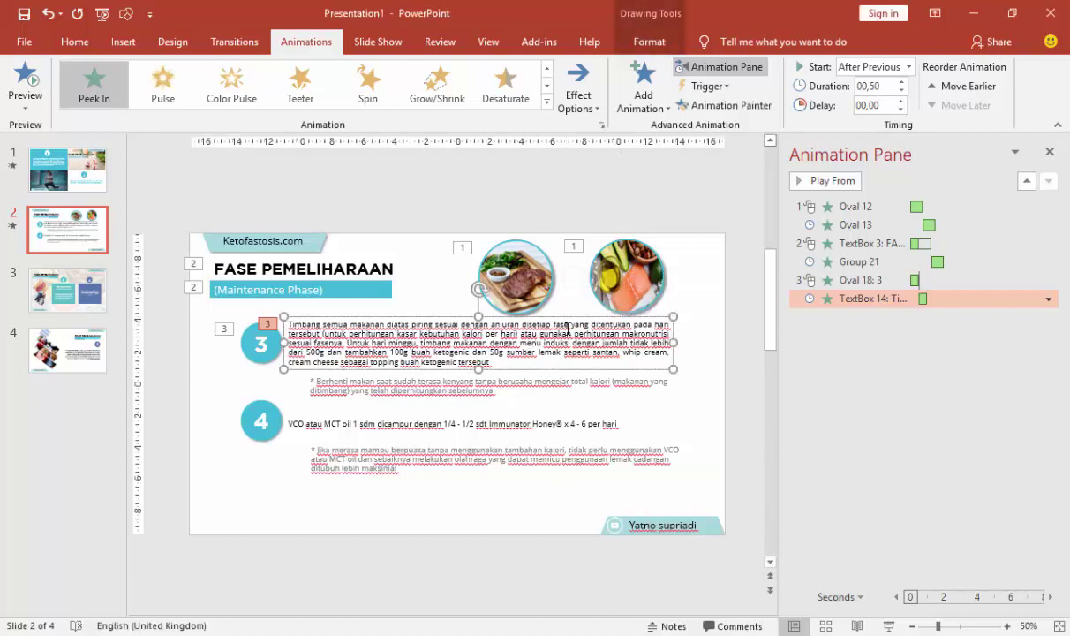
click(746, 110)
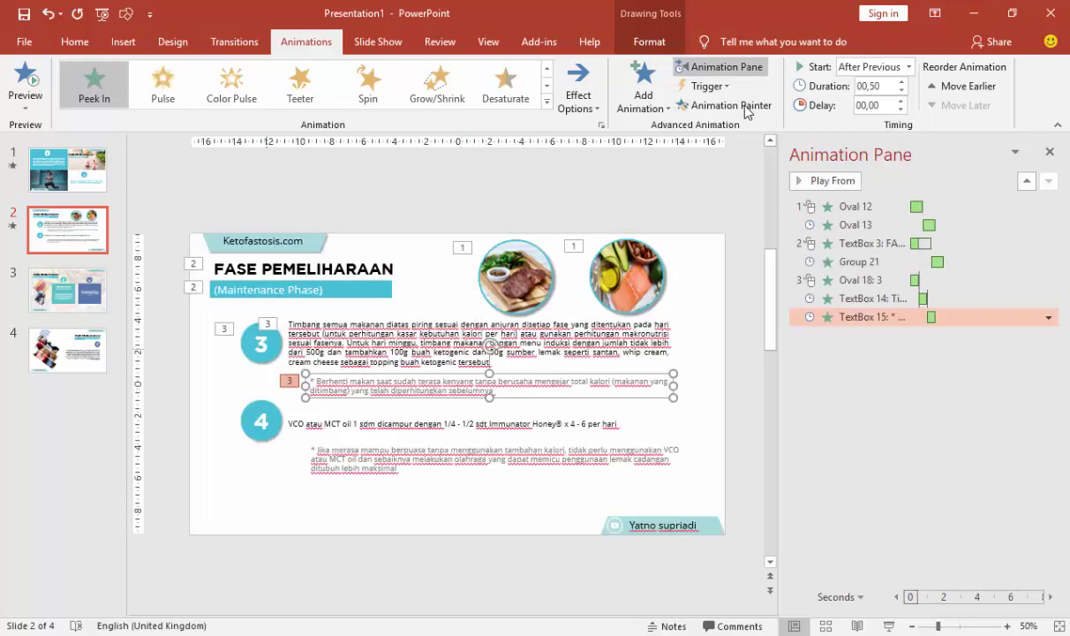
- Copy circle 3's Basic Zoom to circle 4 and the paragraph's Peek In to the VCO line
key(shift+Tab)
click(746, 110)
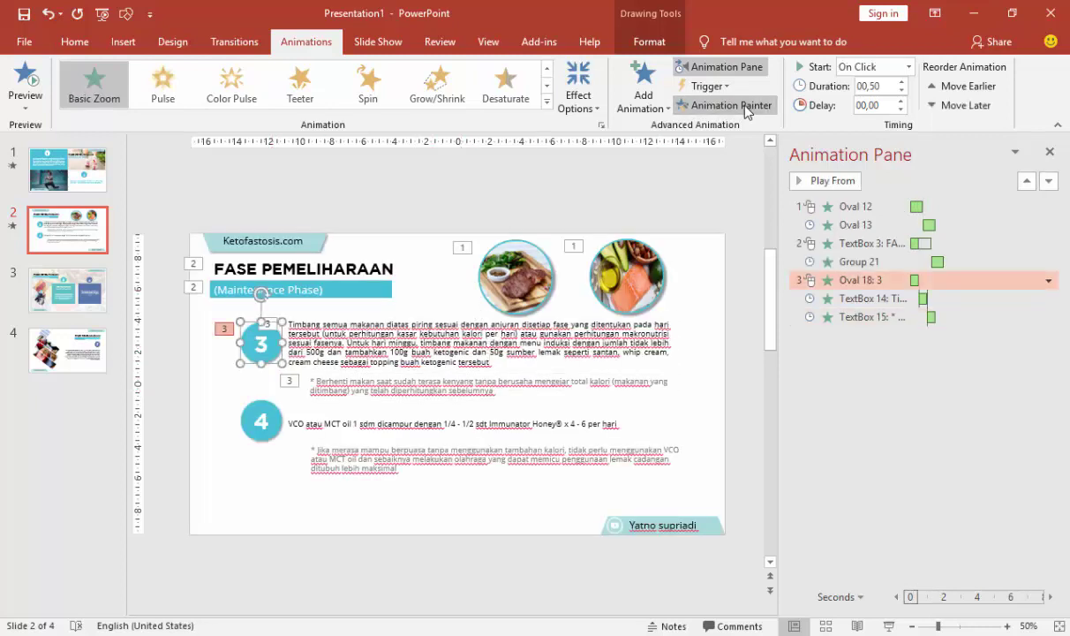
click(261, 421)
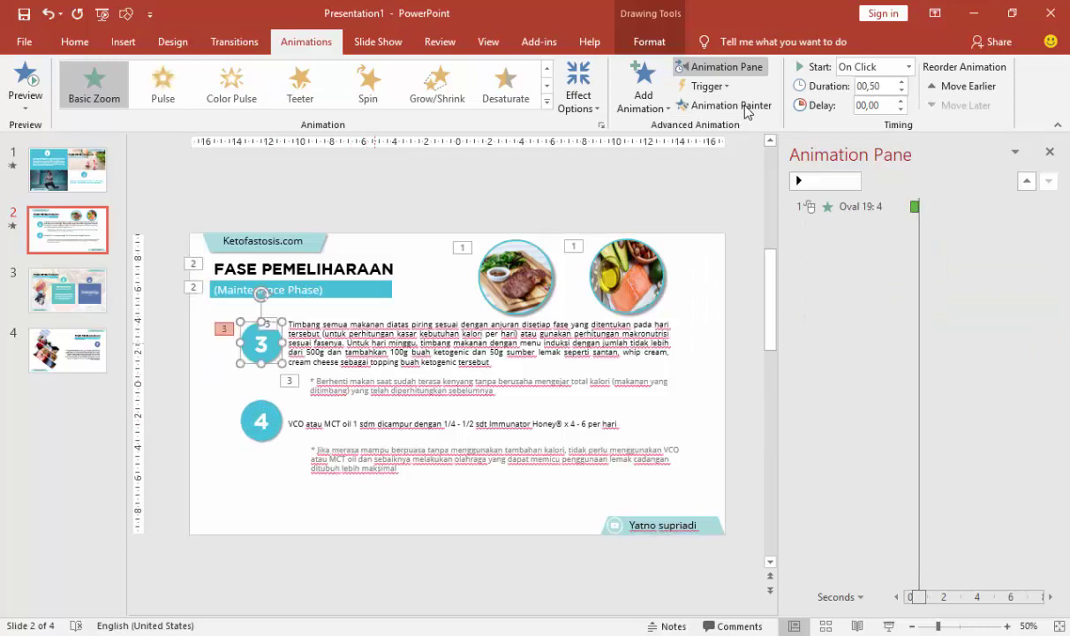
key(shift+Tab)
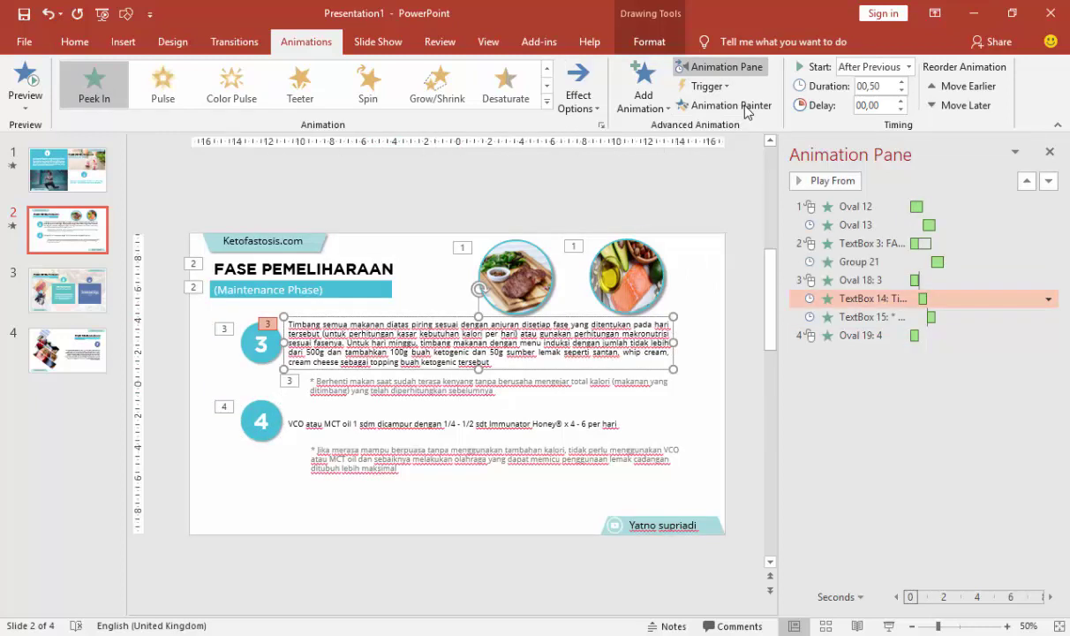
click(746, 110)
click(442, 423)
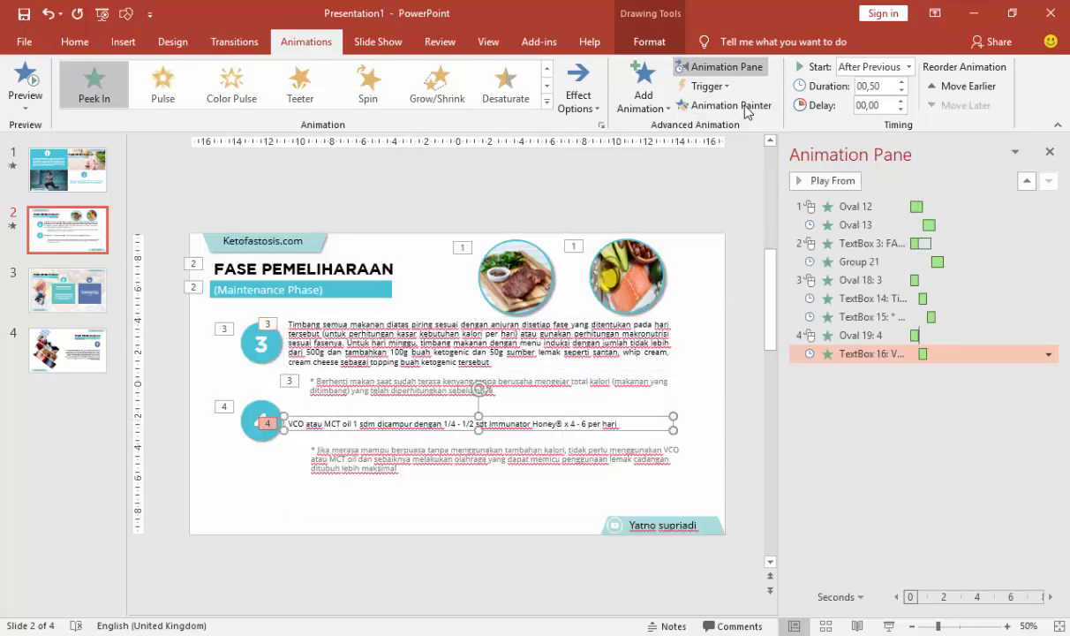
- Copy the Peek In to circle 4's footnote, preview the slide, and go to slide 3
click(746, 107)
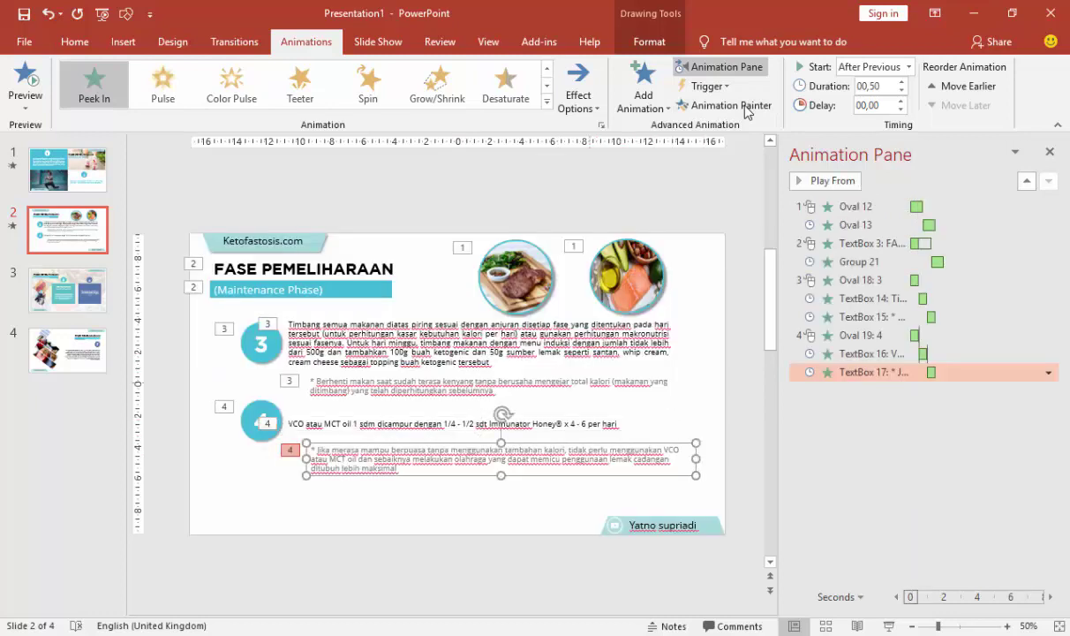
key(ctrl+z)
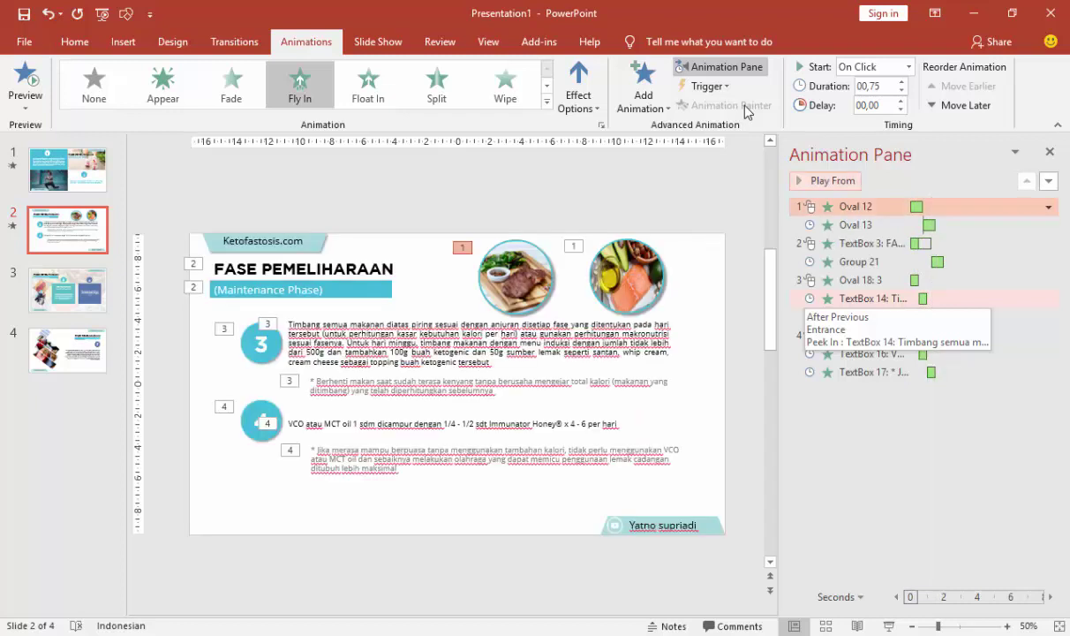
key(Down)
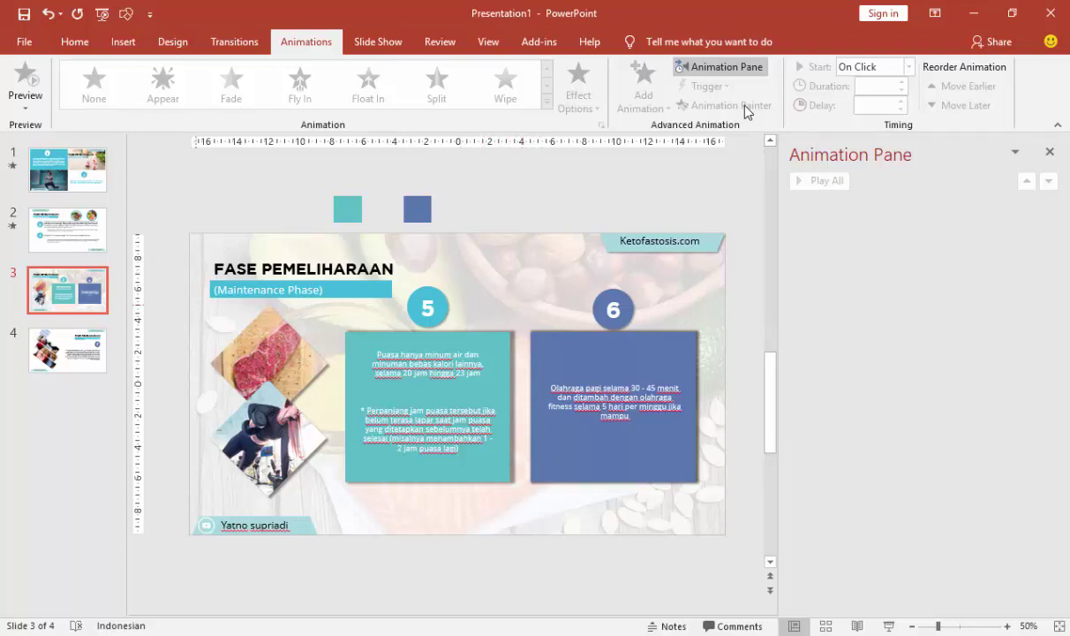
- Apply the Bounce entrance effect to the FASE PEMELIHARAAN title
key(Tab)
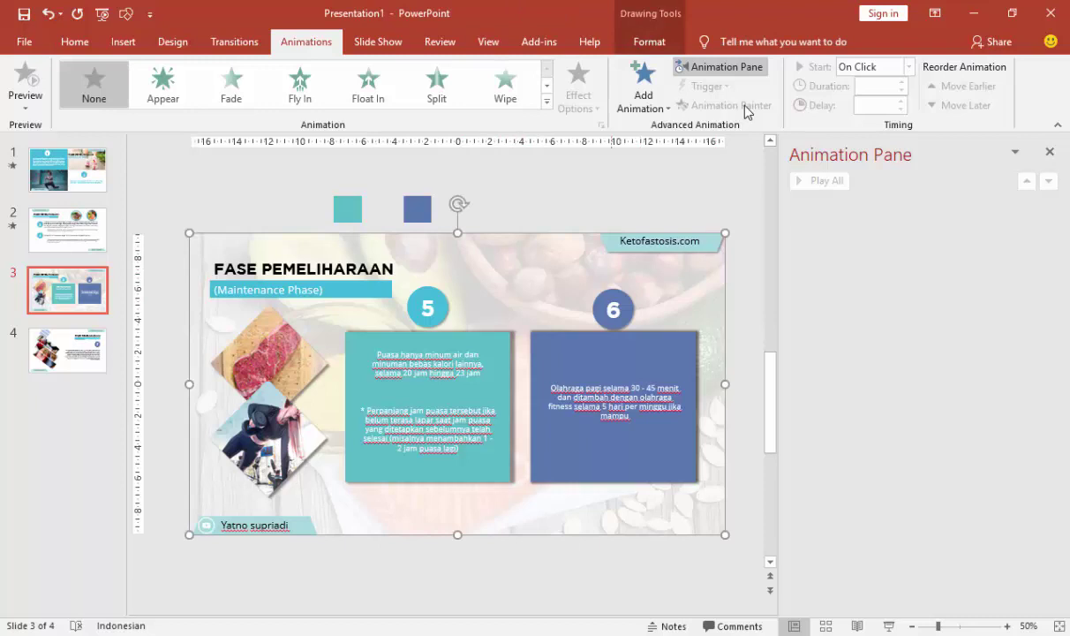
key(Escape)
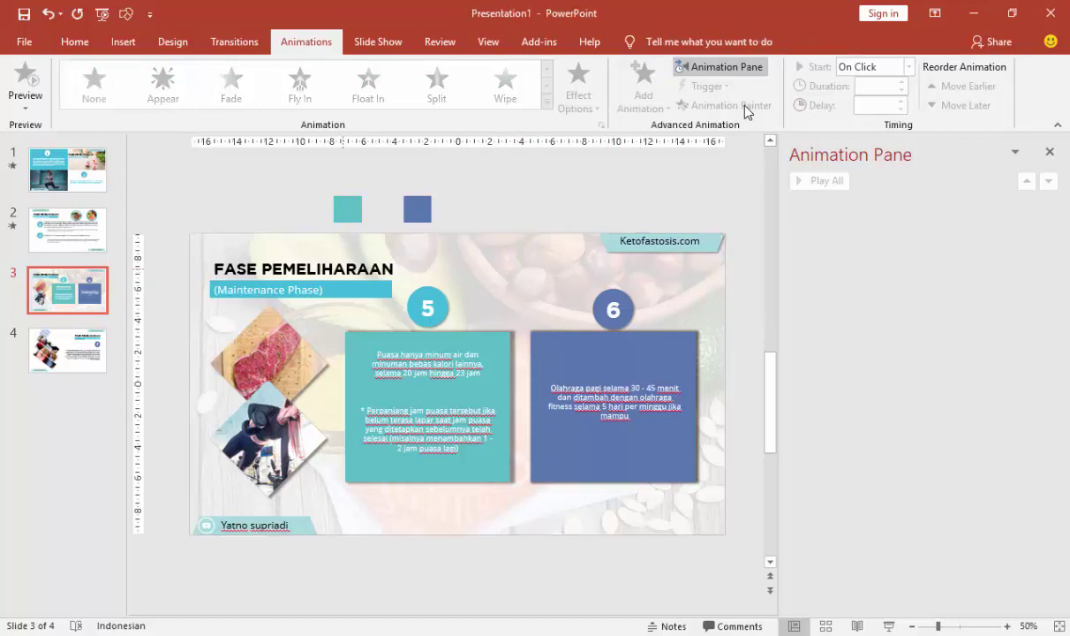
key(Tab)
key(Tab)
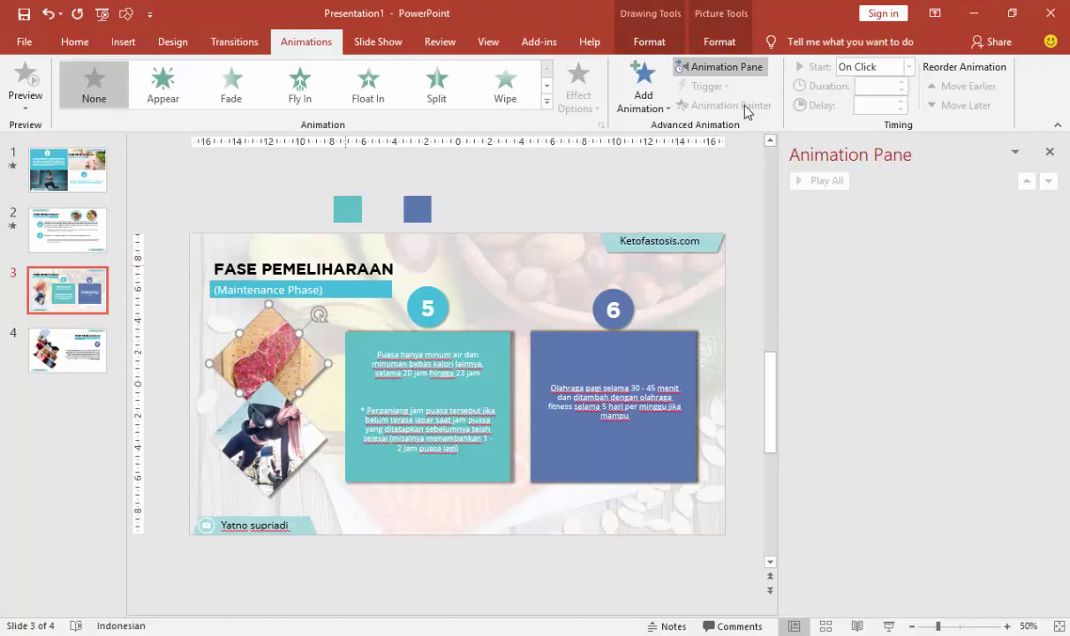
key(Tab)
key(Escape)
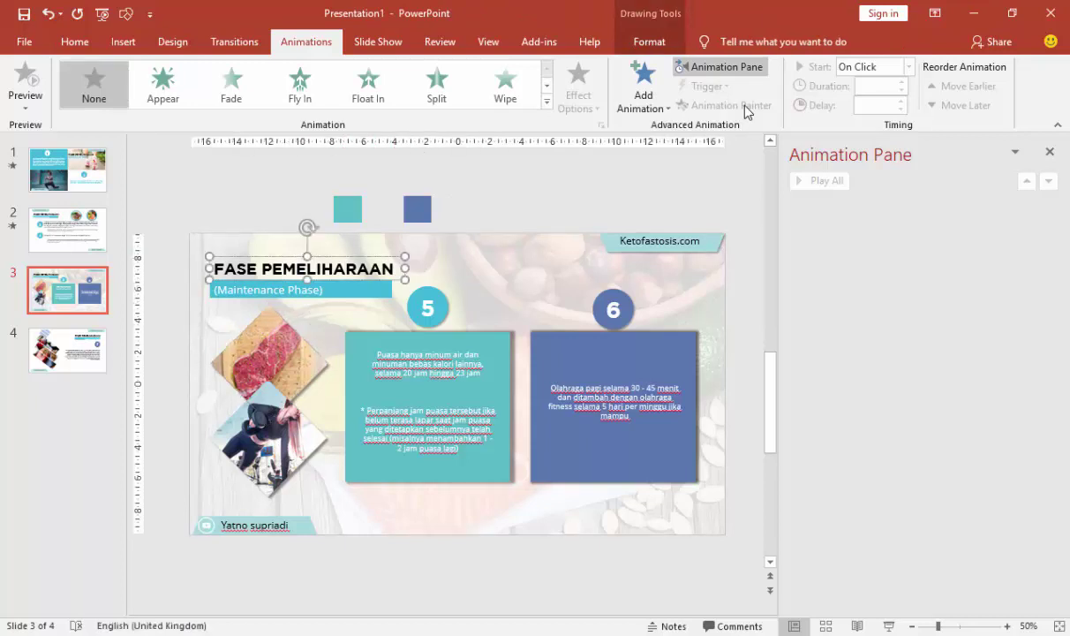
key(alt+a)
key(a)
key(Down)
key(Down)
key(Down)
key(Down)
key(Down)
key(e)
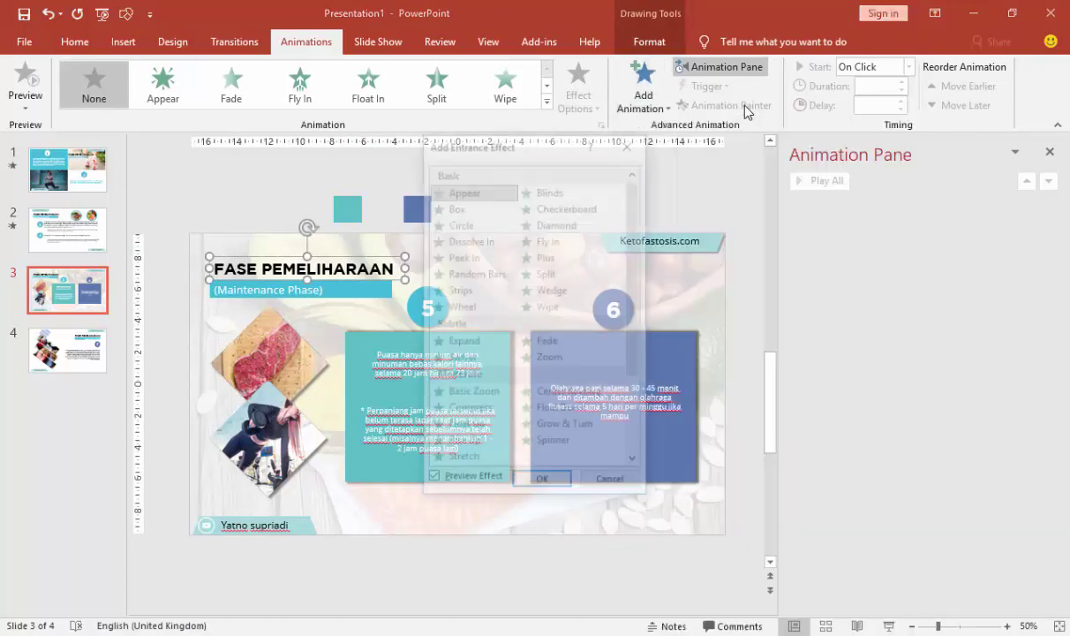
key(Down)
key(Down)
key(Down)
key(Down)
key(Down)
key(Down)
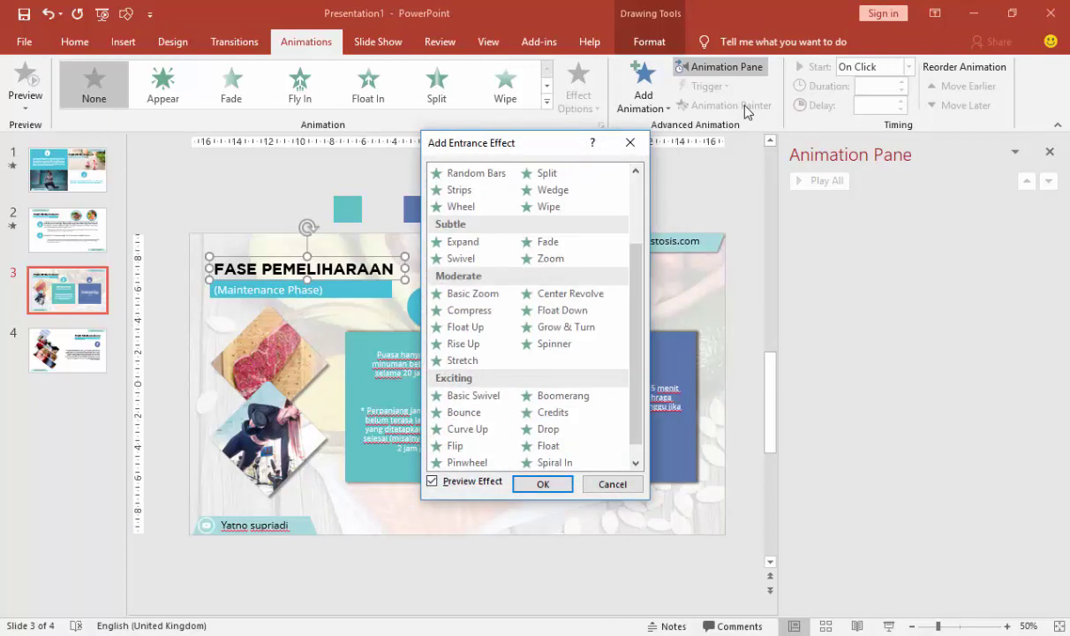
key(Down)
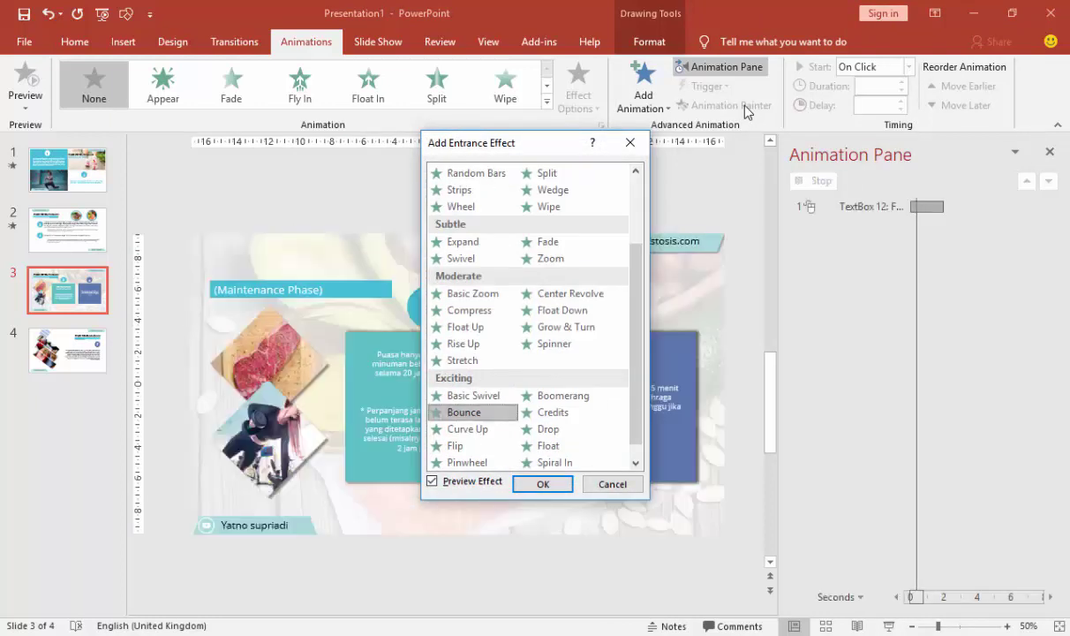
key(Down)
key(Down)
key(Down)
key(Return)
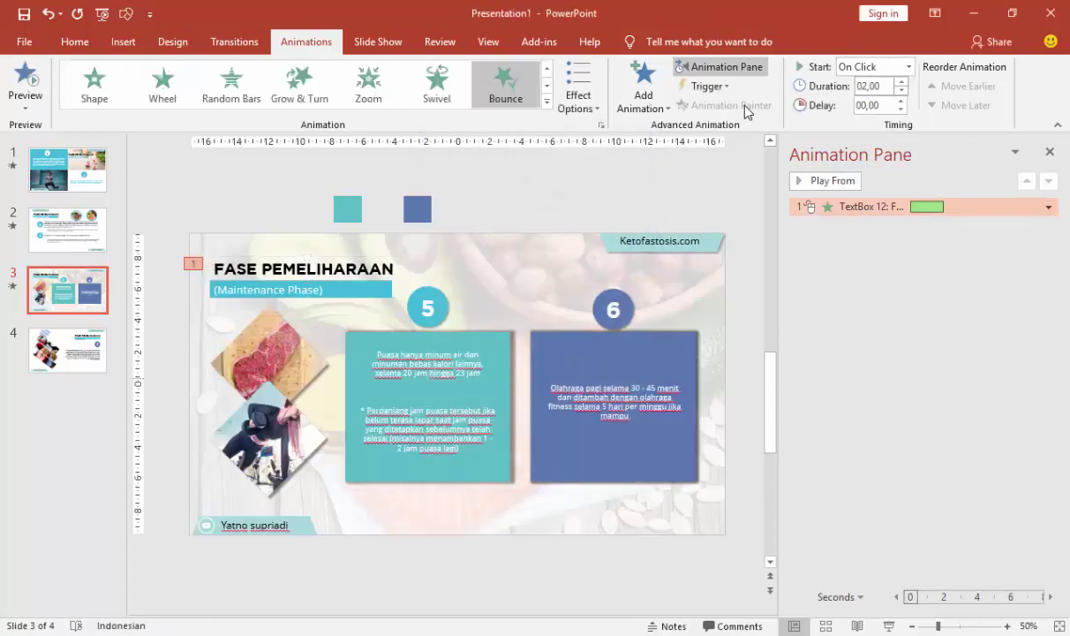
- Set the Bounce to 01,00 seconds, animating text by word with 60% delay
key(Down)
key(Down)
key(Down)
key(Down)
key(shift+F10)
key(Down)
key(Down)
key(Down)
key(Return)
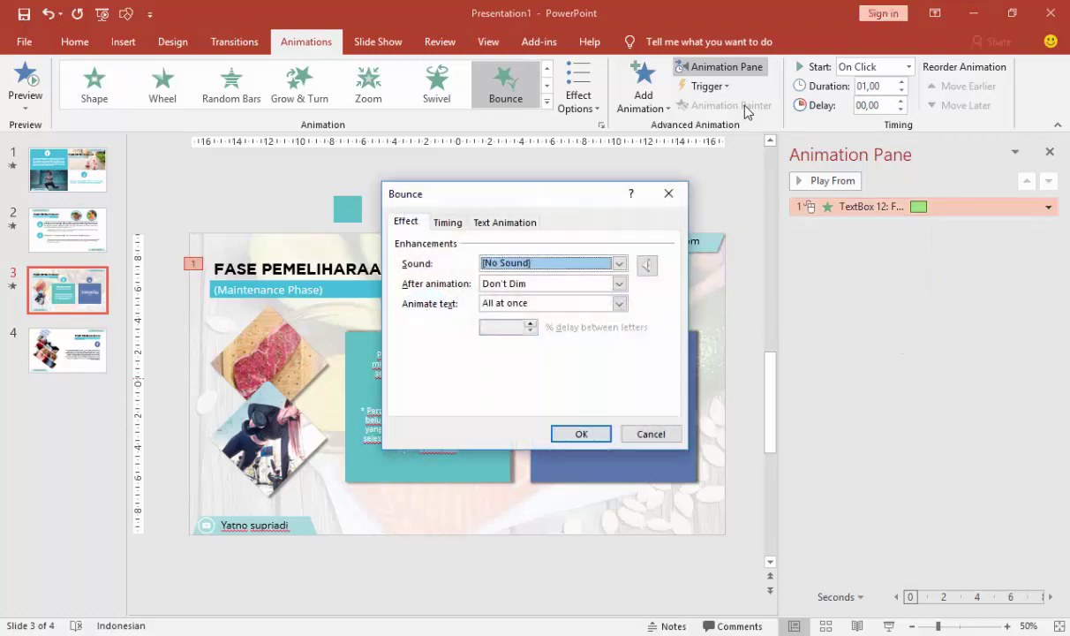
key(Tab)
key(Tab)
key(alt+Down)
key(Down)
key(Return)
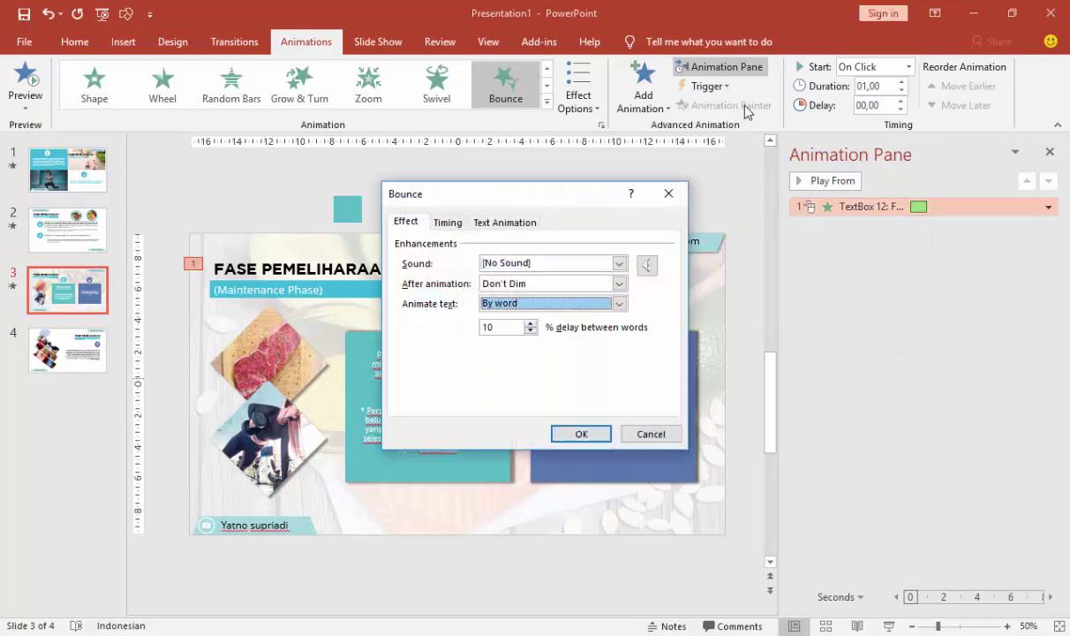
key(Tab)
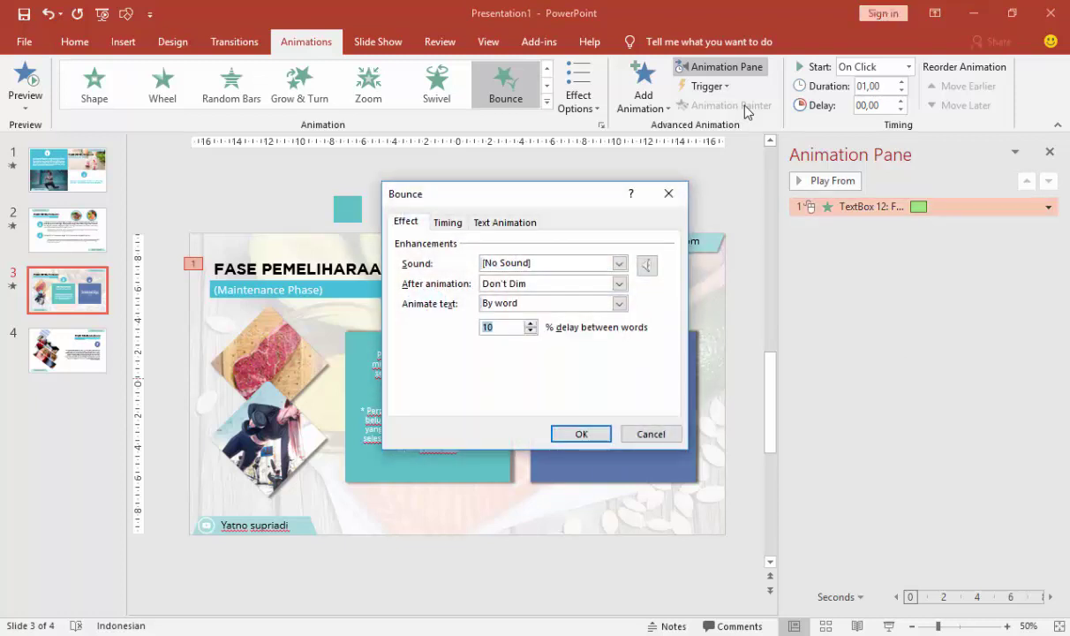
text(60)
key(Return)
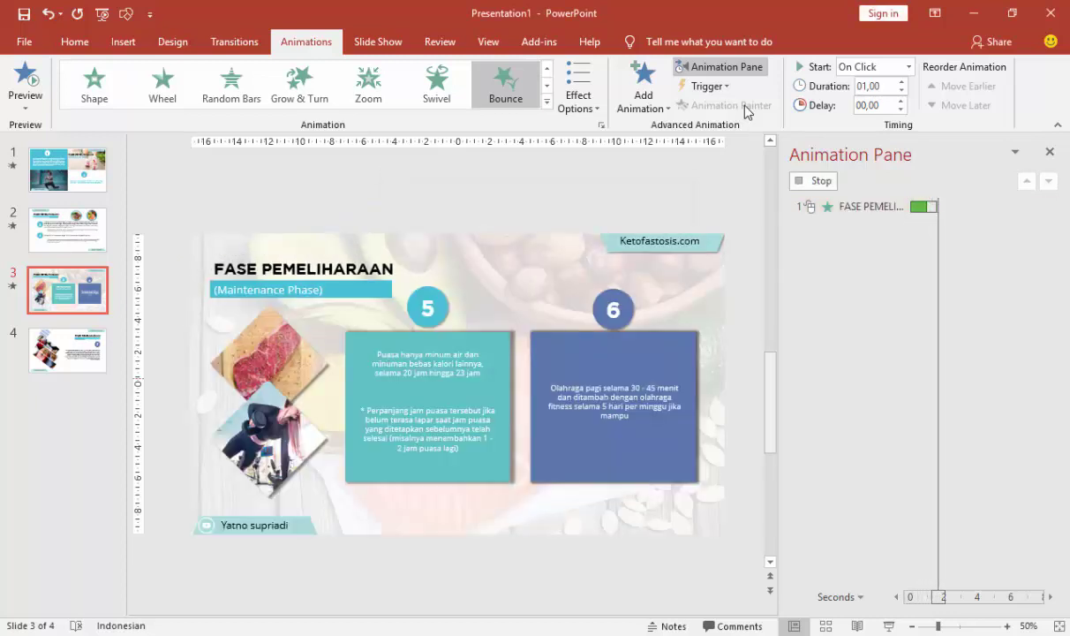
- Give the Maintenance Phase subtitle group, Group 25, a Fly In entrance from the left
key(Tab)
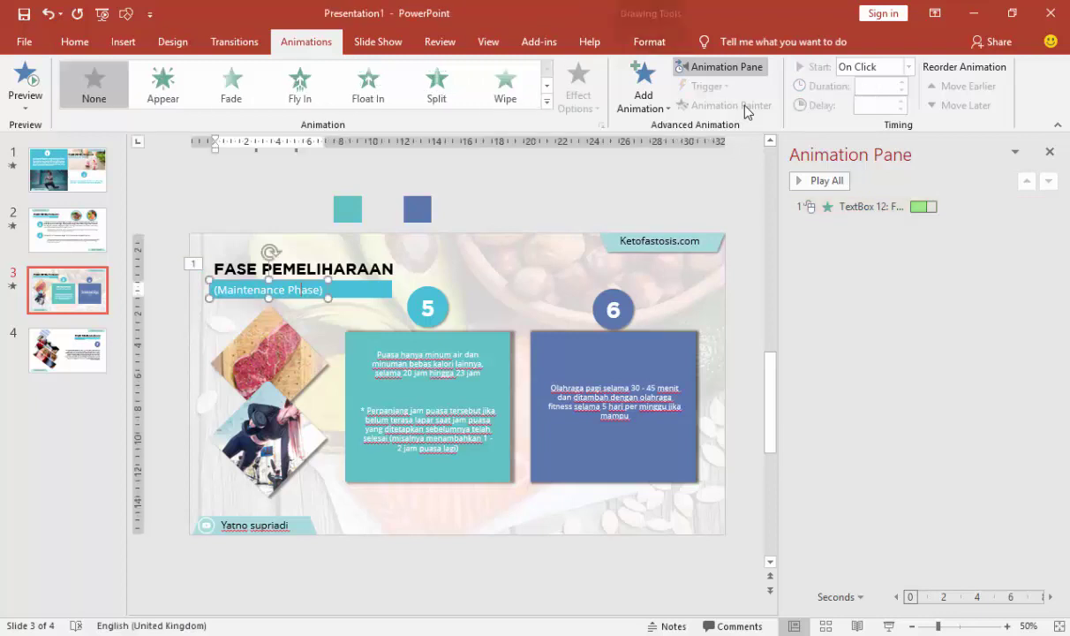
key(Tab)
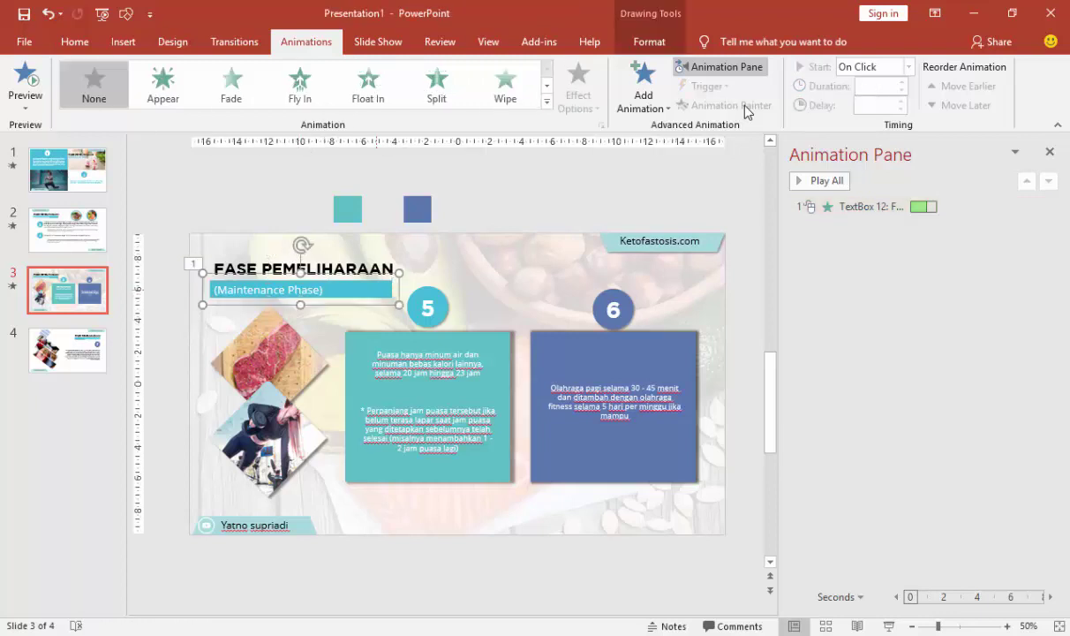
key(alt+a)
key(a)
key(a)
key(Right)
key(Right)
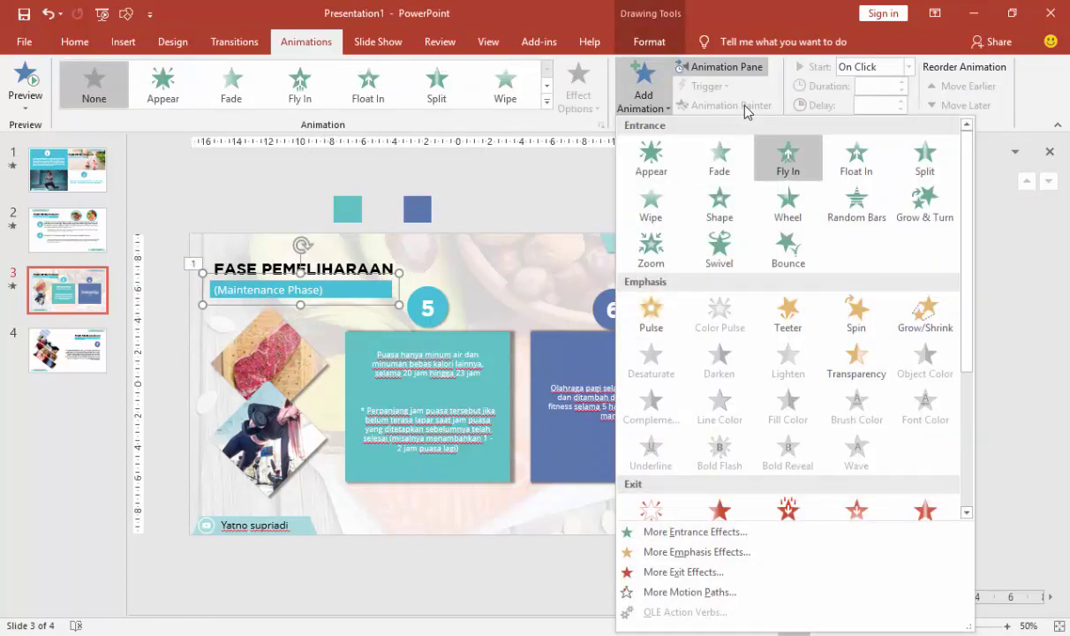
key(Return)
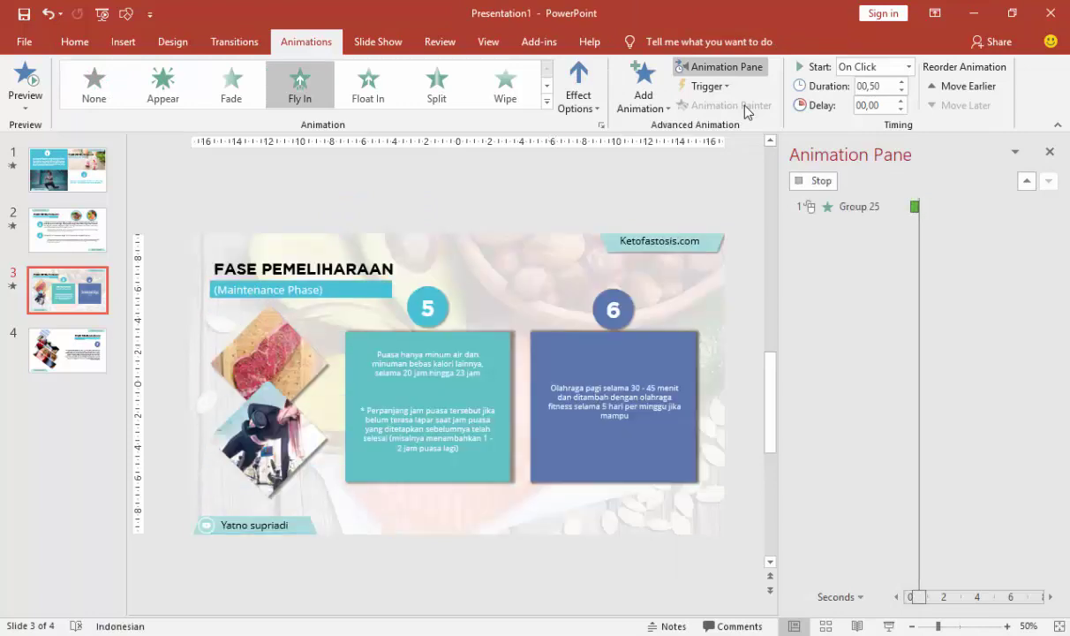
key(alt+a)
key(e)
key(Down)
key(Down)
key(Return)
- Start Group 25's Fly In after the previous animation, ending with a 0,3 sec bounce
key(alt+a)
key(s)
key(Down)
key(Down)
key(Return)
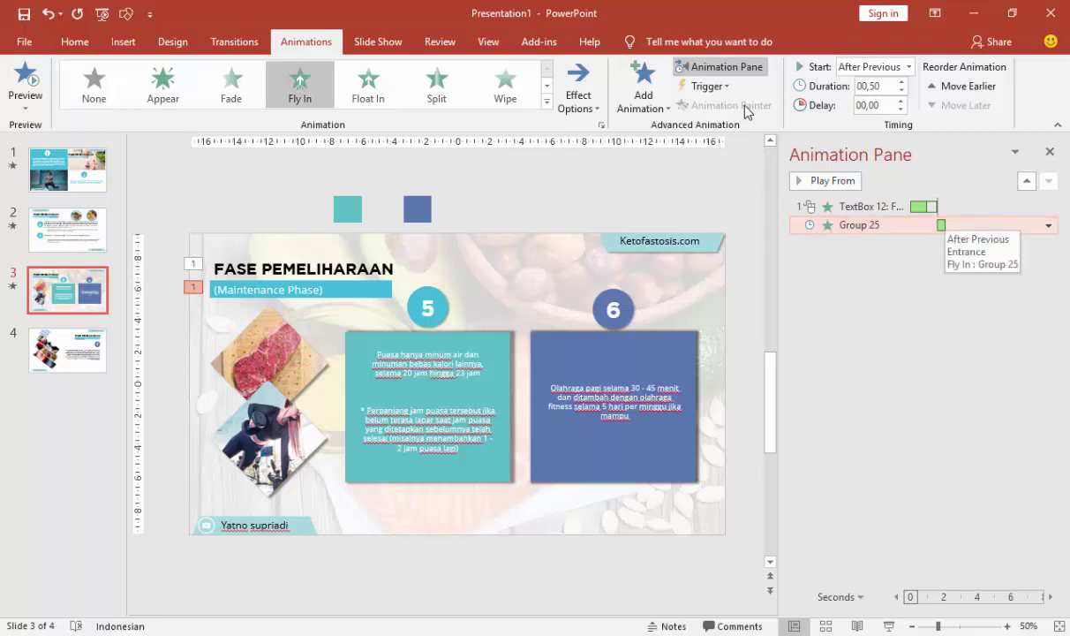
key(shift+F10)
key(Down)
key(Return)
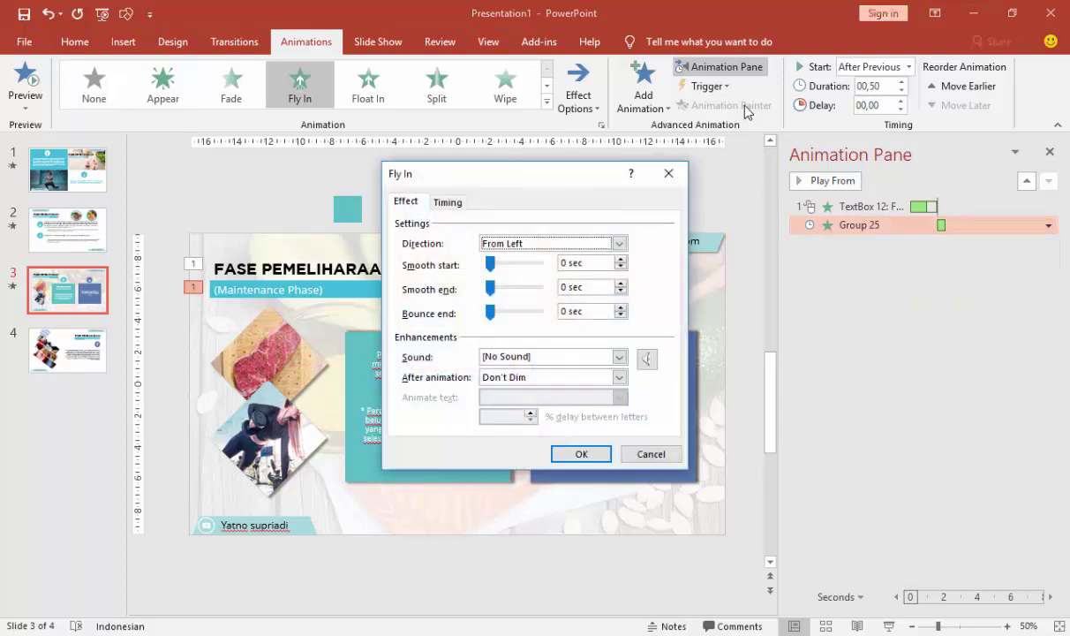
key(Tab)
key(Tab)
key(Tab)
key(Right)
key(Right)
key(Right)
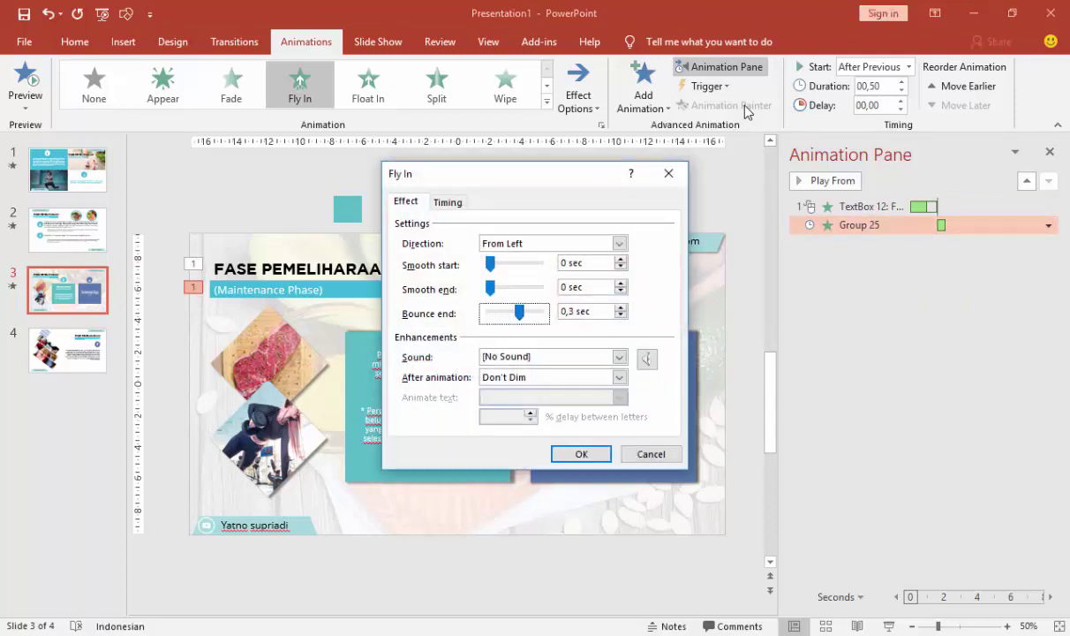
key(Return)
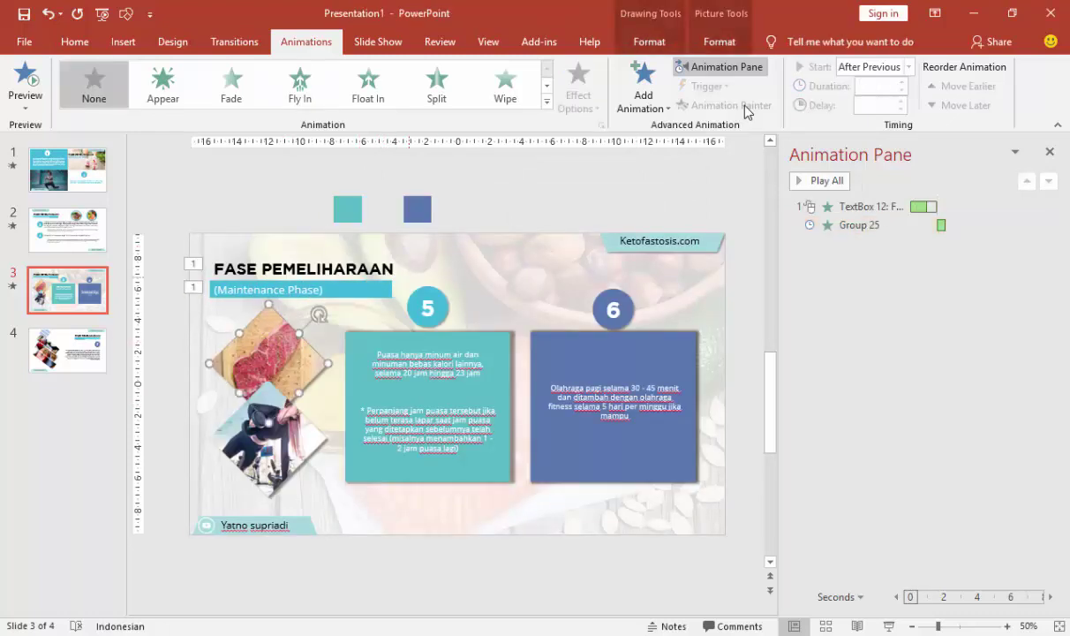
- Apply the Float Up entrance to the top diamond photo
key(alt+a)
key(a)
key(a)
key(e)
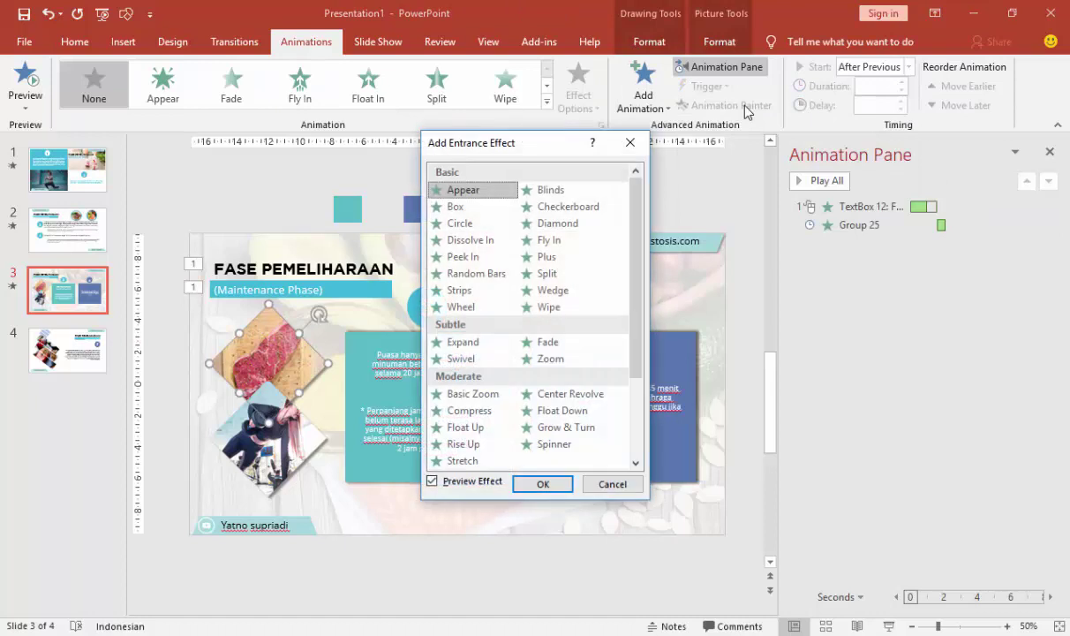
key(Down)
key(Up)
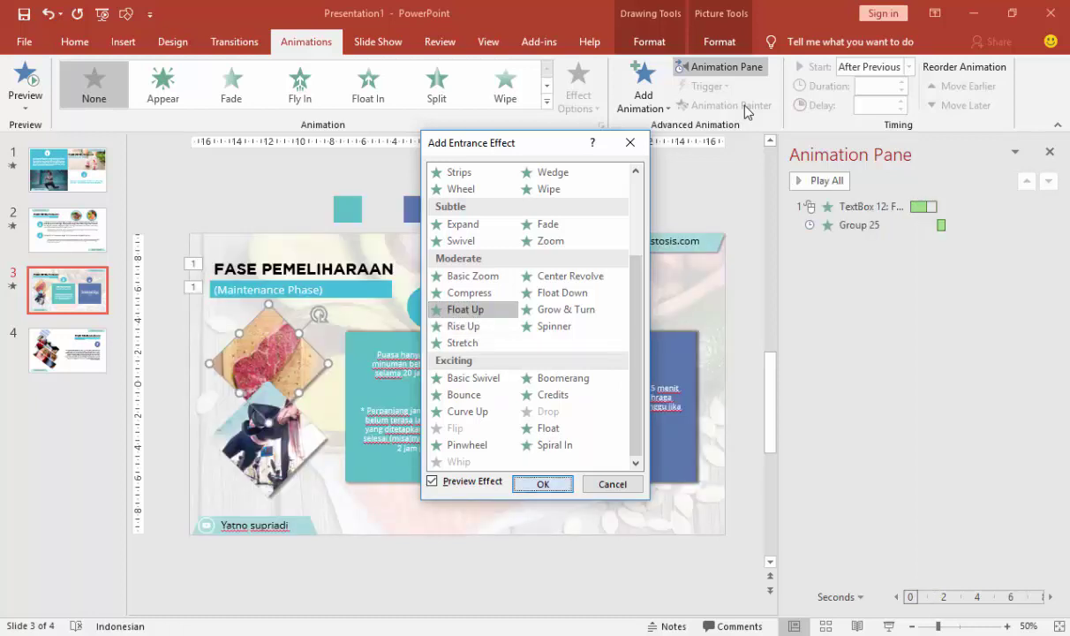
key(Return)
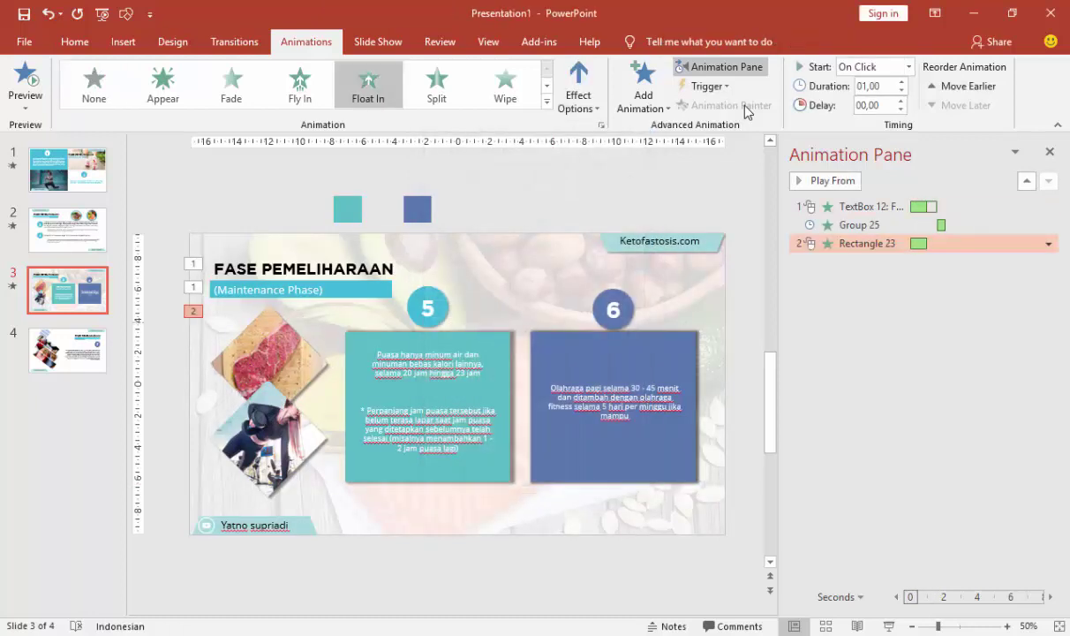
- Make the photo float up after the previous item over 00,75 seconds, then copy it to the second photo
key(alt+Down)
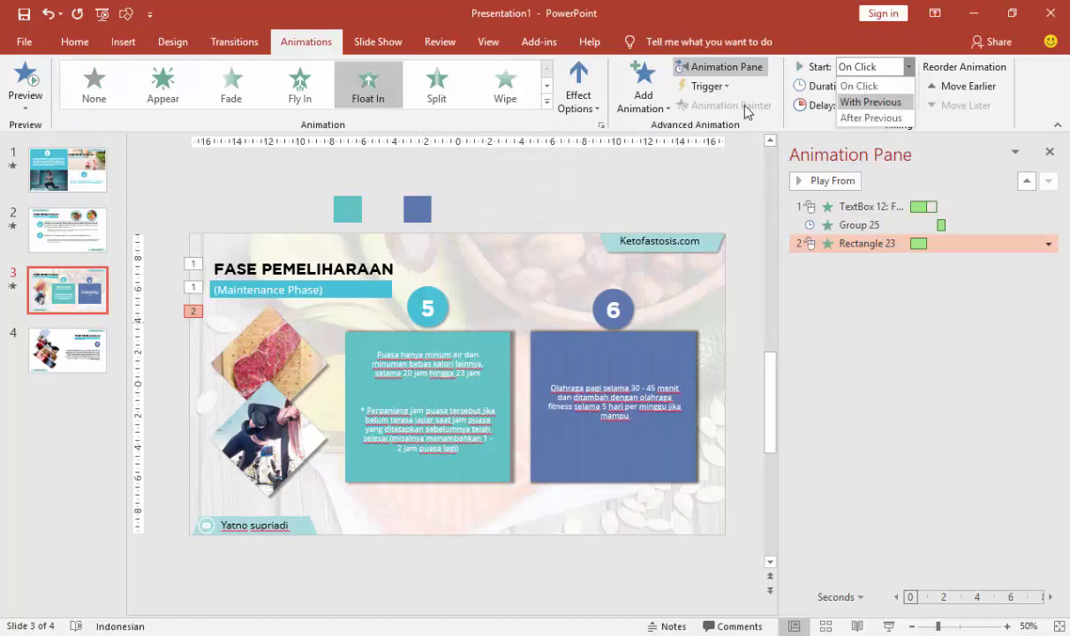
key(Down)
key(Return)
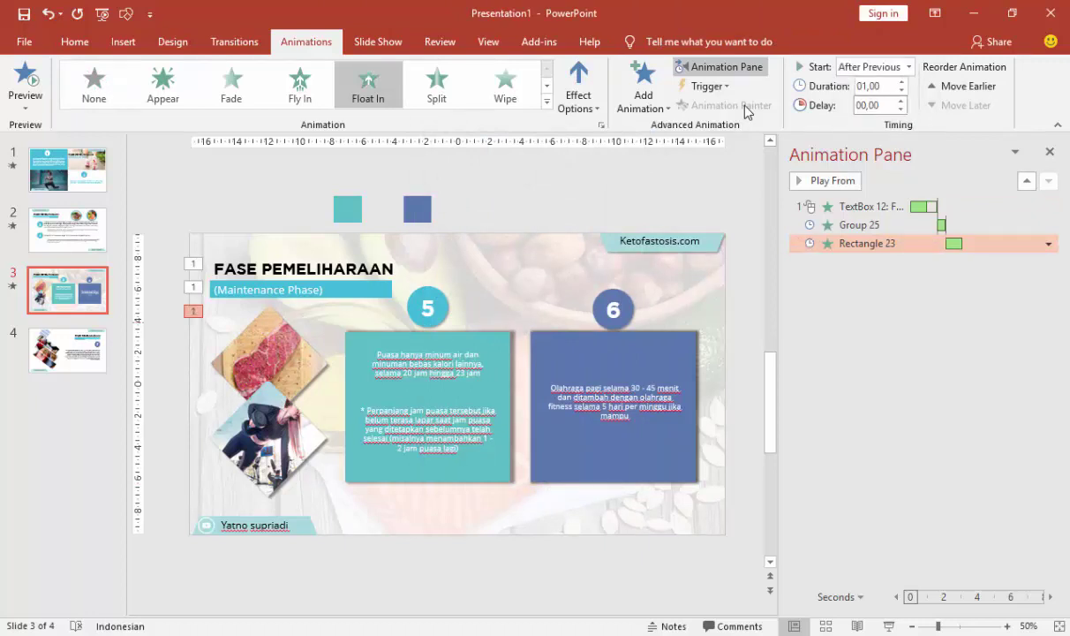
key(Tab)
key(Down)
key(Tab)
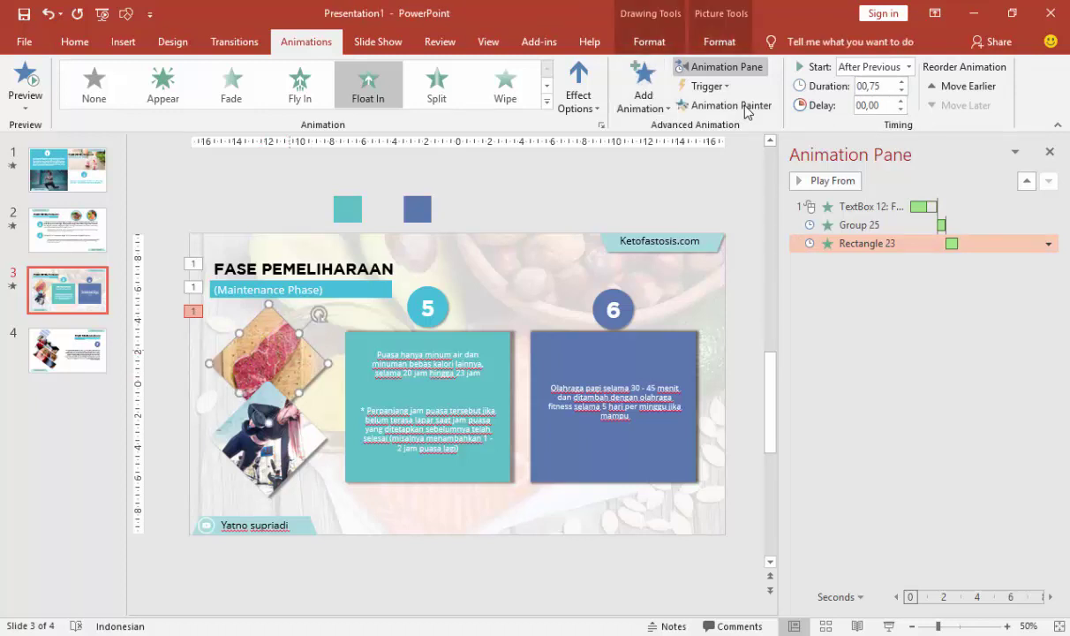
click(729, 105)
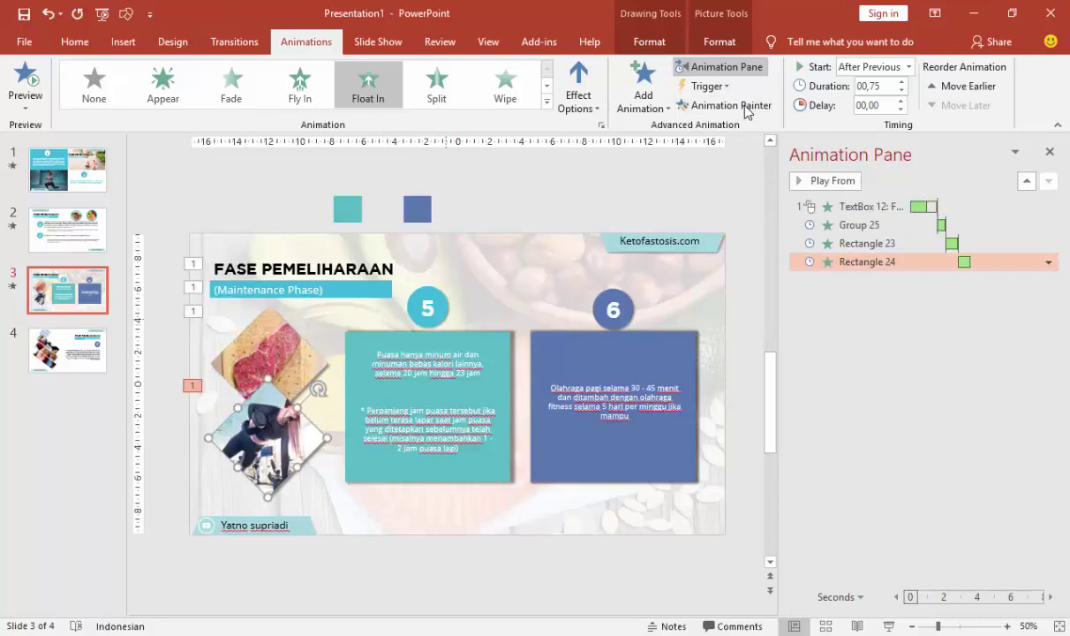
key(Tab)
- Give circle 5 (Oval 18) a Basic Zoom entrance on click as animation 2
key(alt+a)
key(a)
key(a)
key(e)
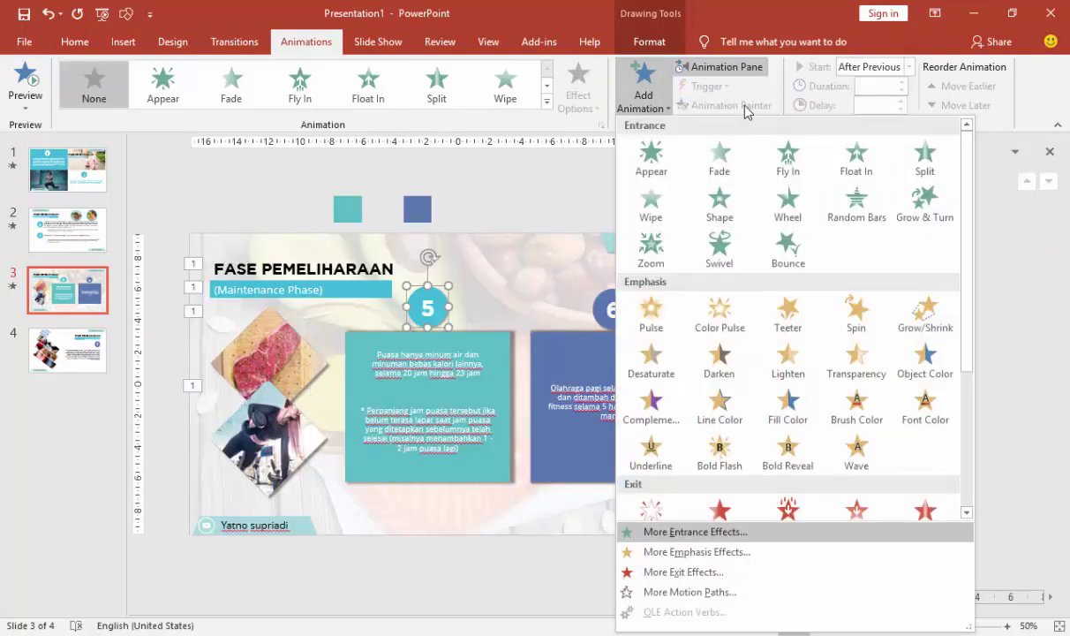
key(Down)
key(Down)
key(Down)
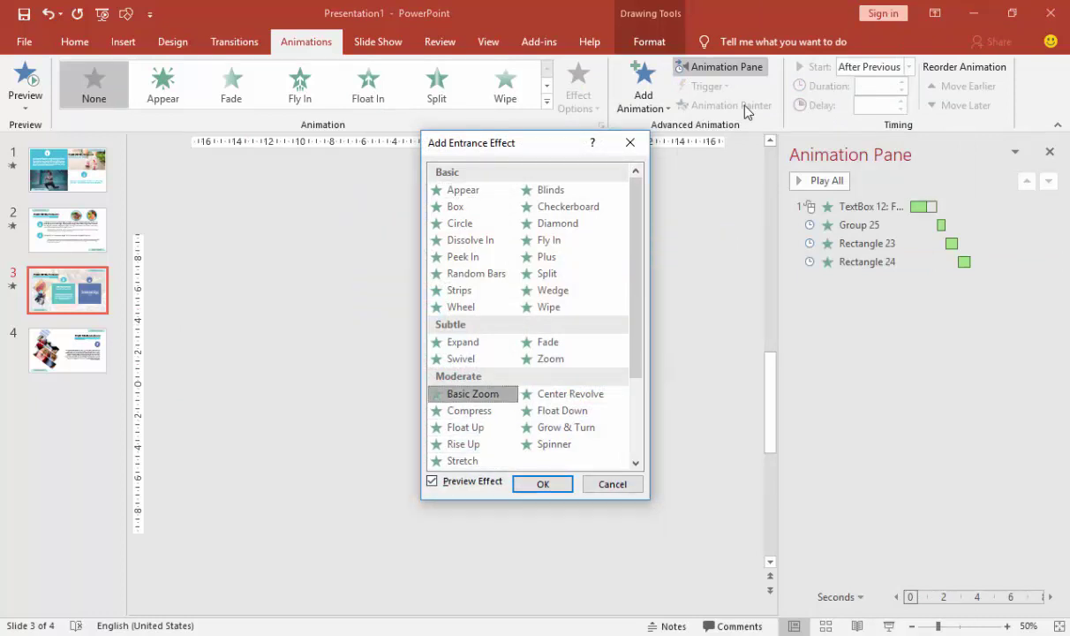
key(Return)
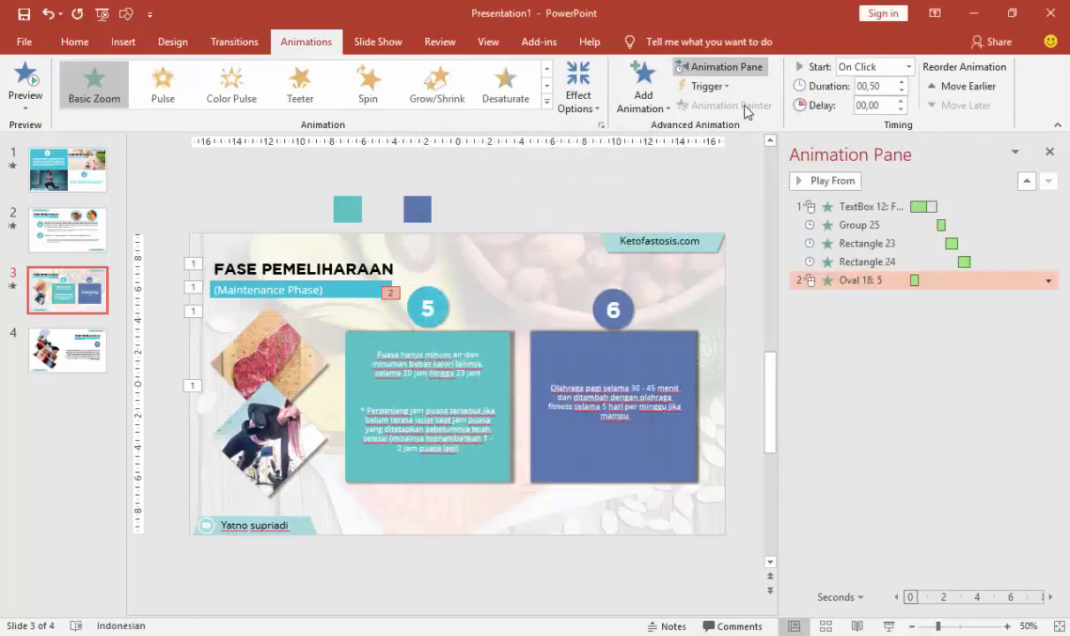
key(Tab)
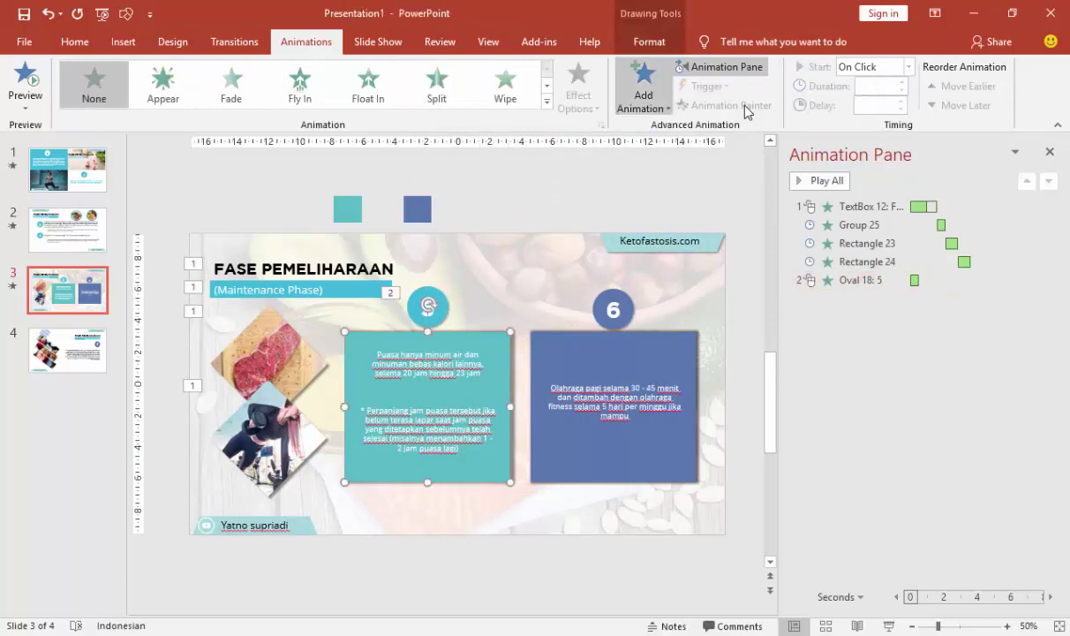
key(Tab)
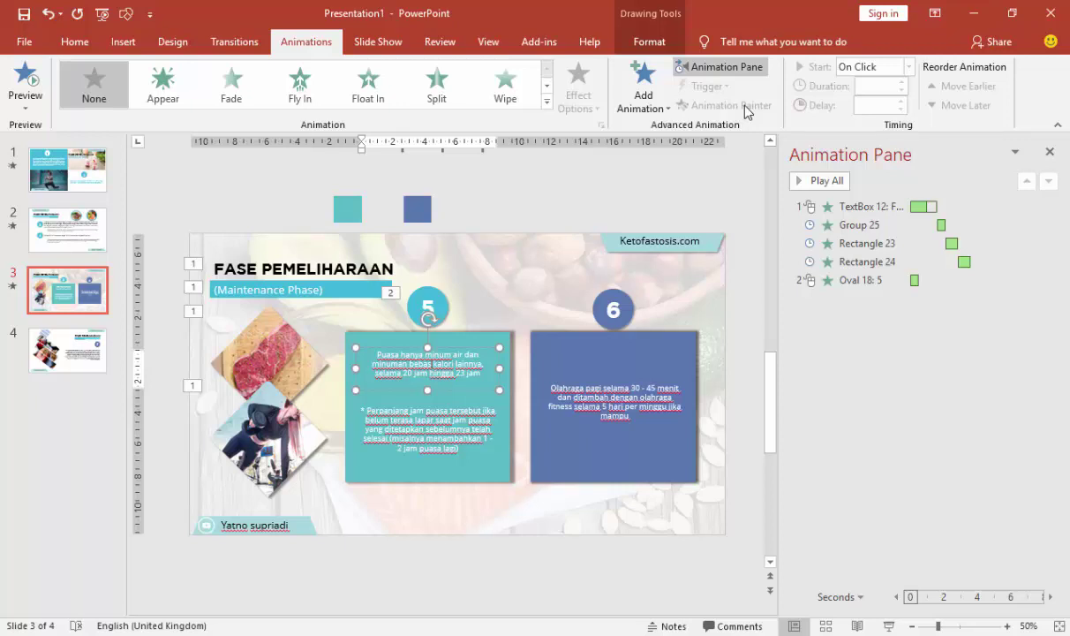
- Group the teal box with its text boxes and apply a Rise Up entrance
key(Tab)
key(Tab)
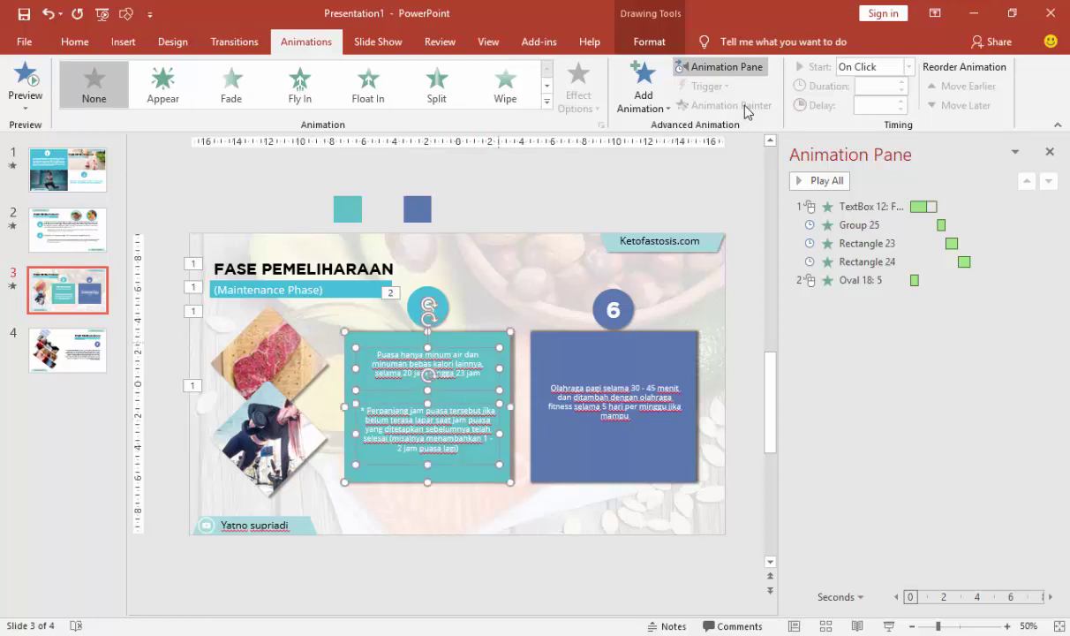
key(Escape)
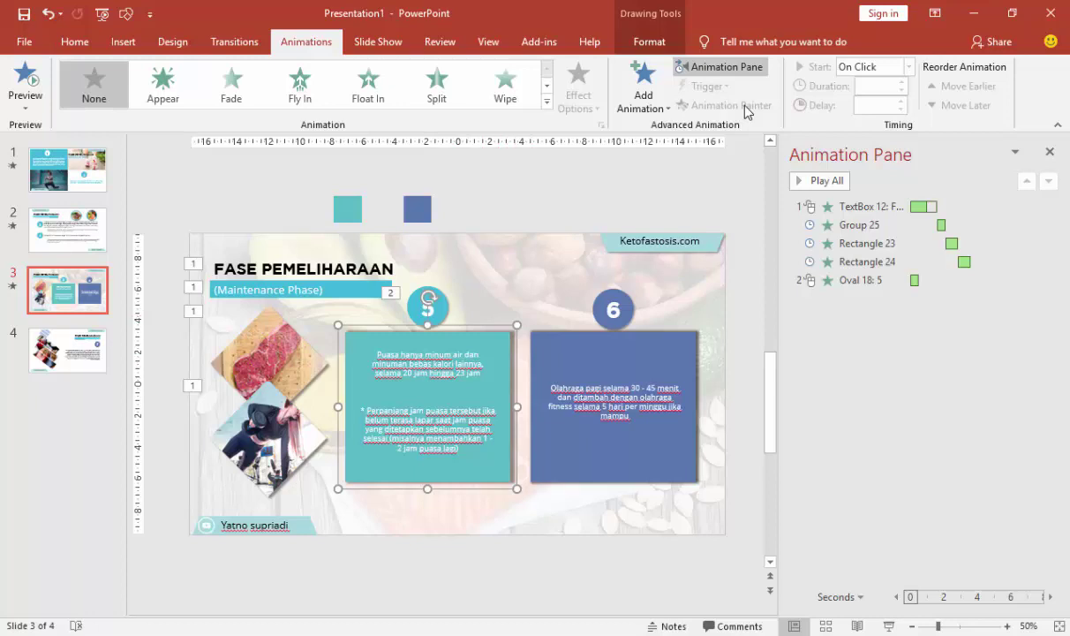
key(alt+a)
key(a)
key(a)
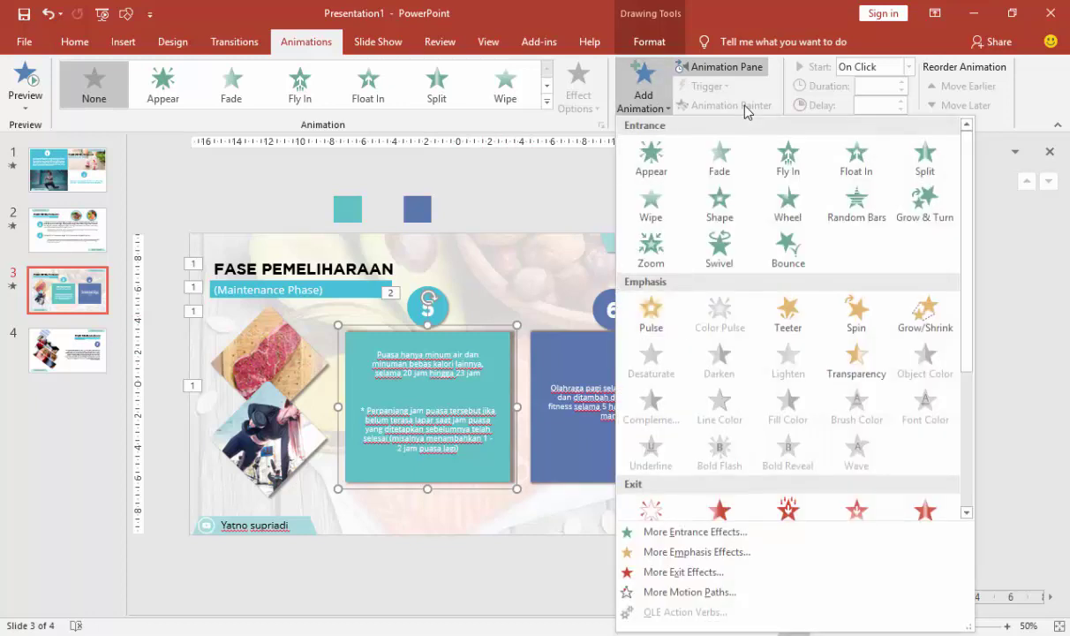
key(e)
key(f)
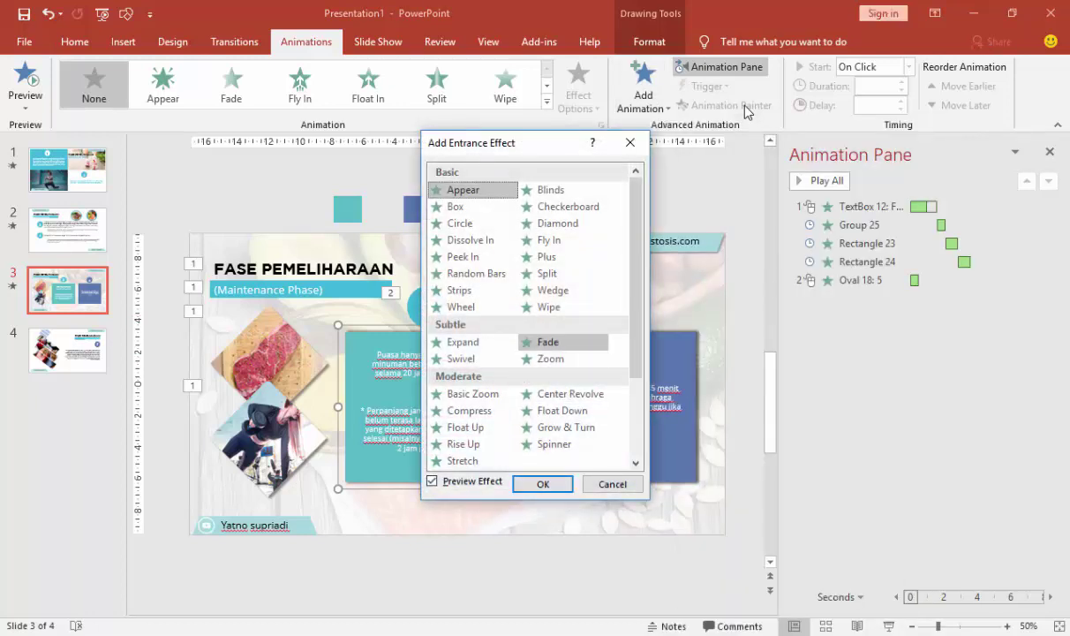
key(f)
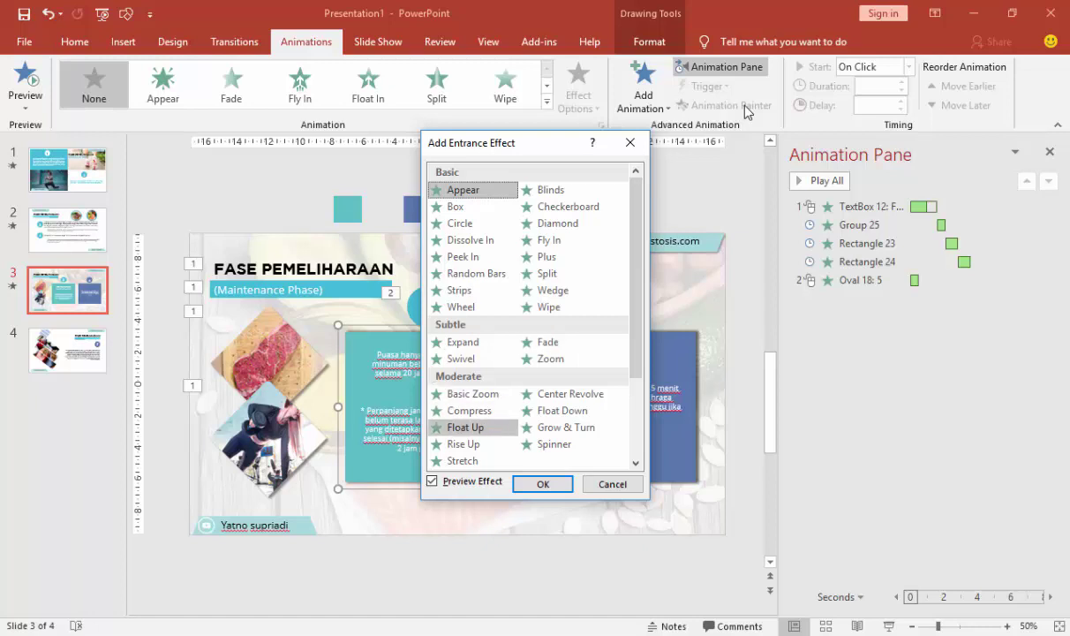
key(Down)
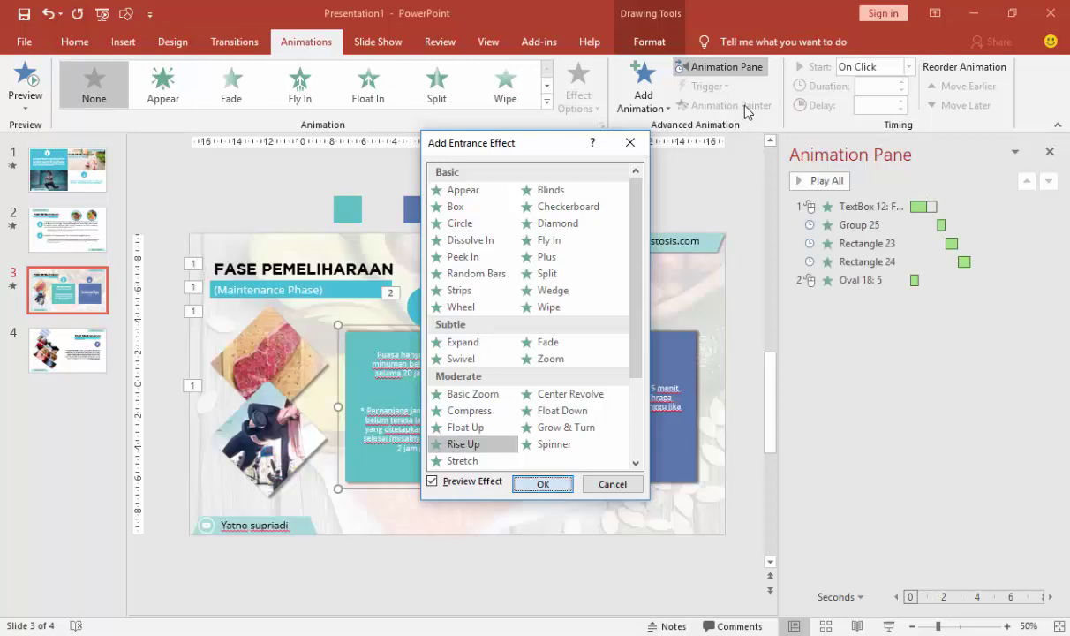
key(Return)
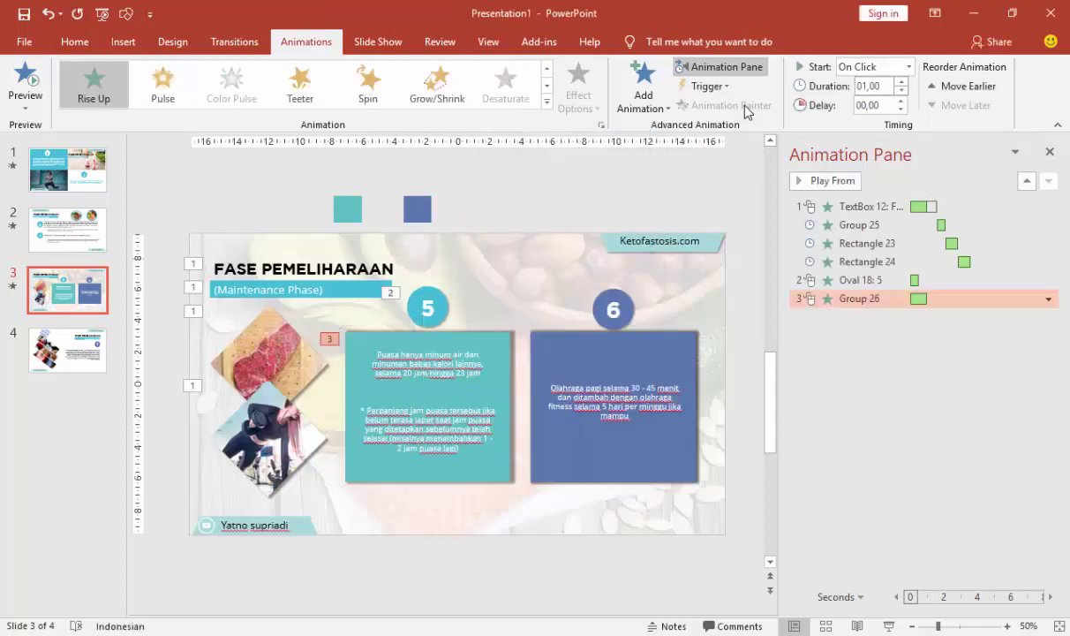
- Set the Rise Up to 00,75 seconds, starting after circle 5's zoom
key(Down)
key(alt+Down)
key(Down)
key(Down)
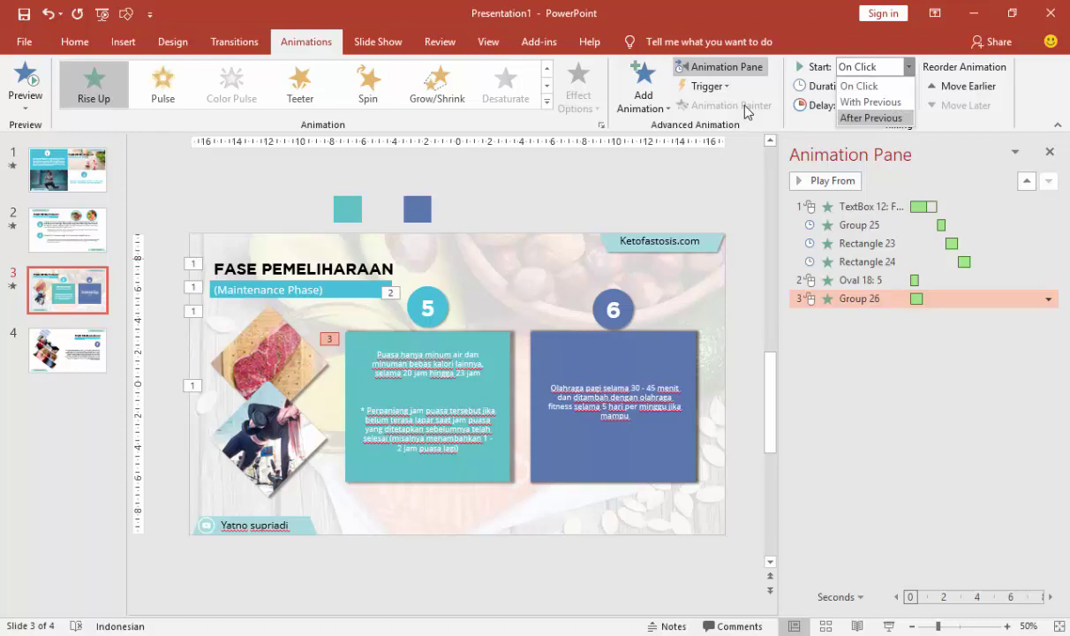
key(Return)
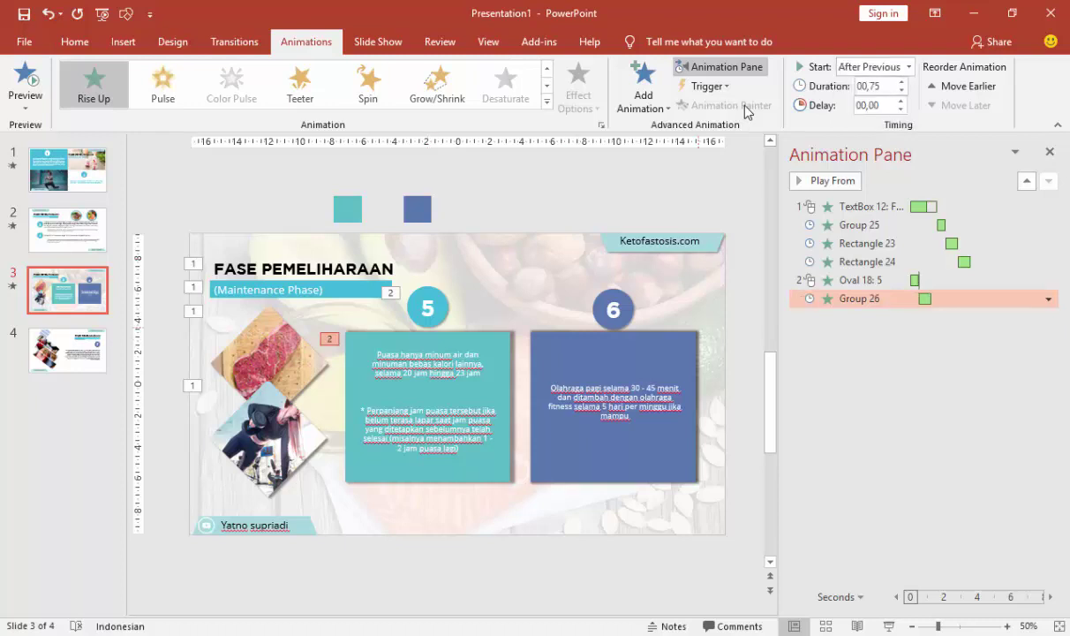
key(Up)
key(Return)
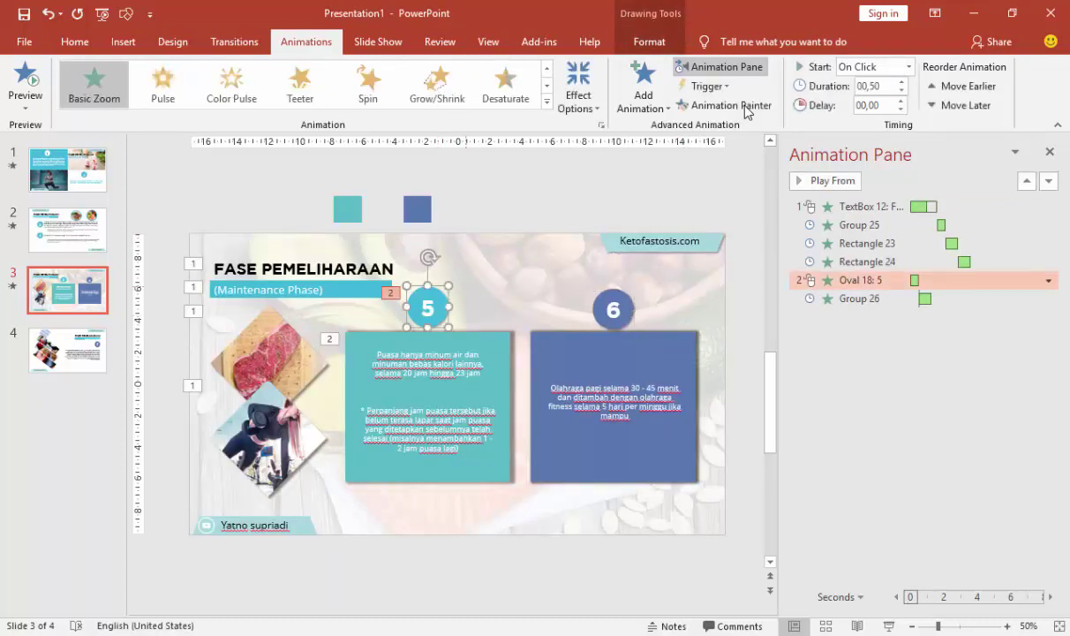
- Copy circle 5's zoom to circle 6 and the teal group's Rise Up to Group 27, then go to slide 4
click(747, 106)
click(612, 309)
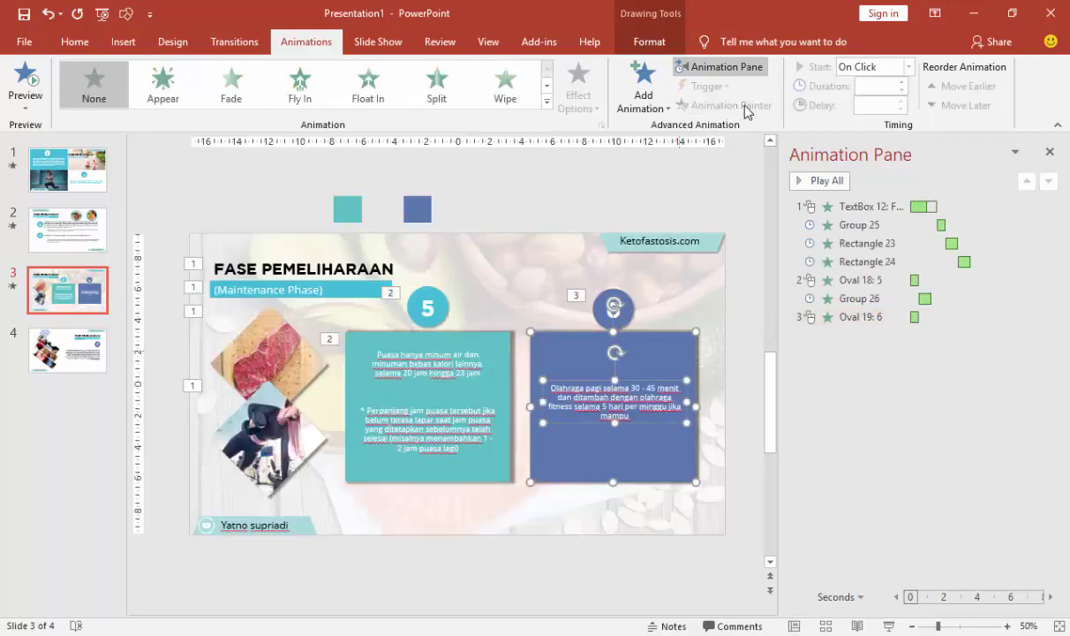
key(shift+Tab)
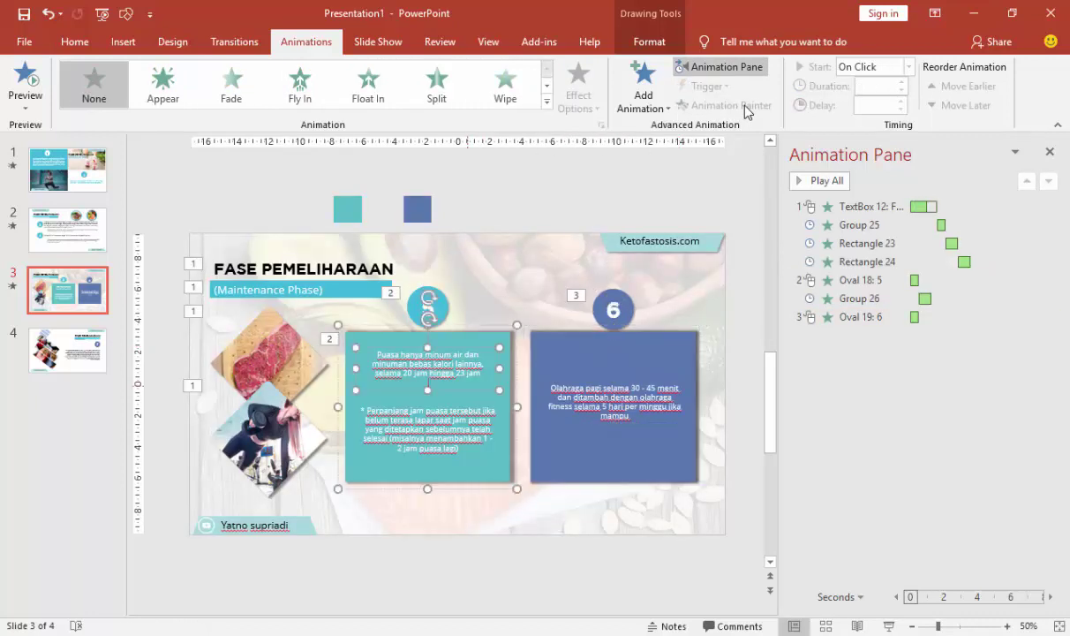
click(745, 107)
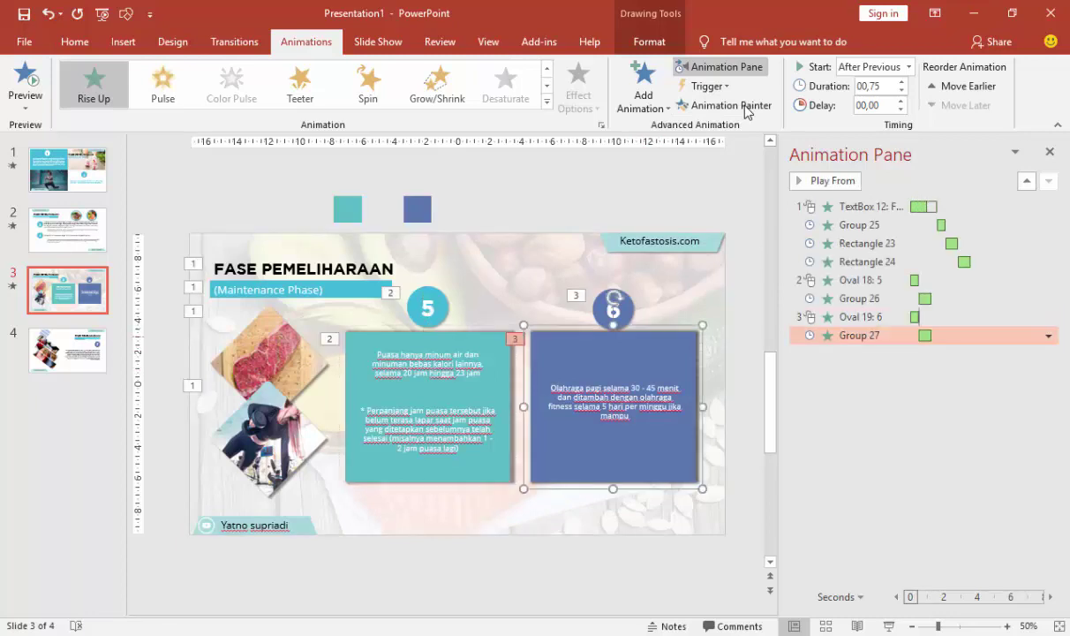
key(Page_Down)
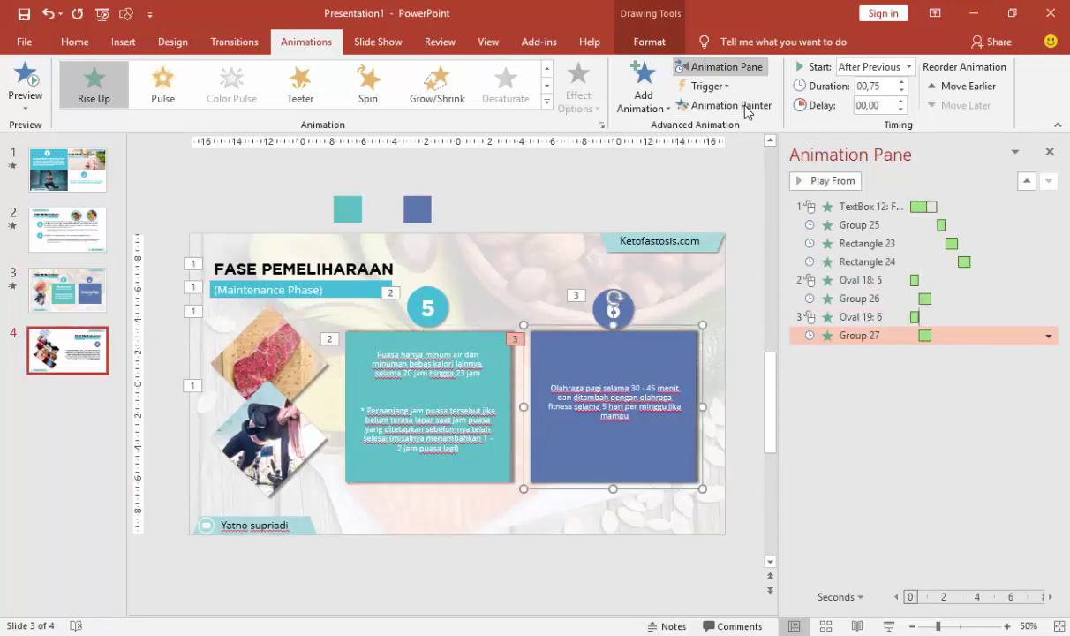
- Group slide 4's three top-left stripes as Group 22 with a Fly In entrance on click
key(Tab)
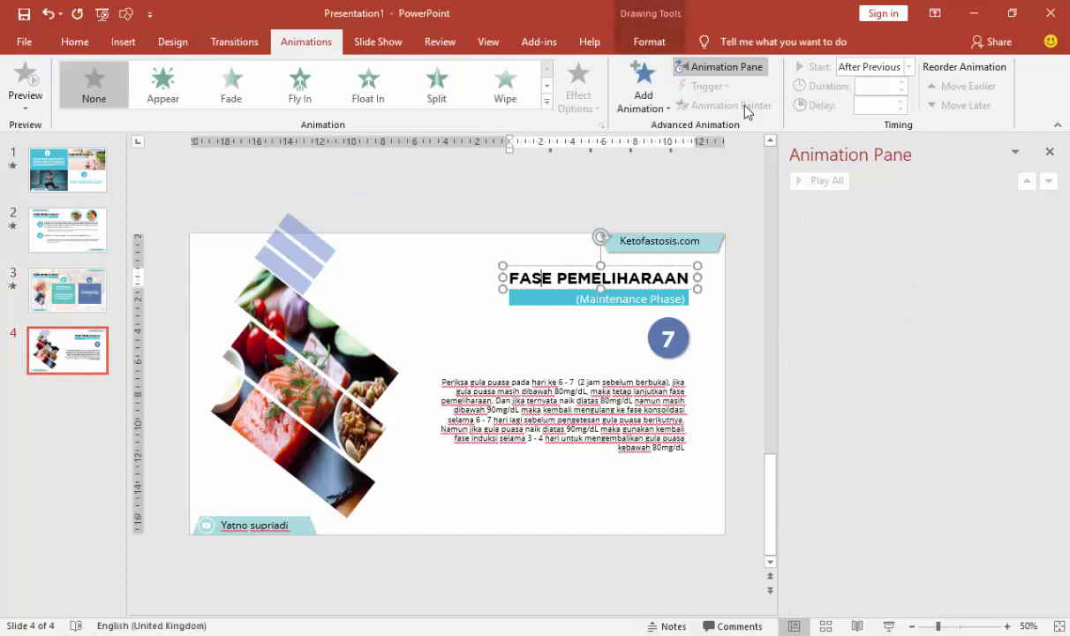
key(Tab)
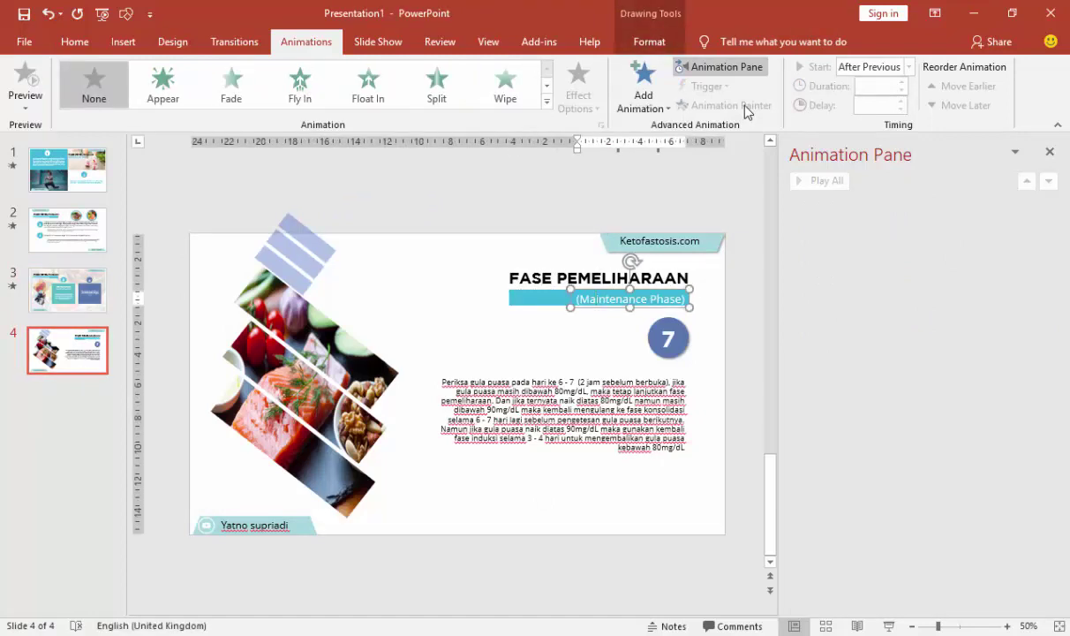
key(Escape)
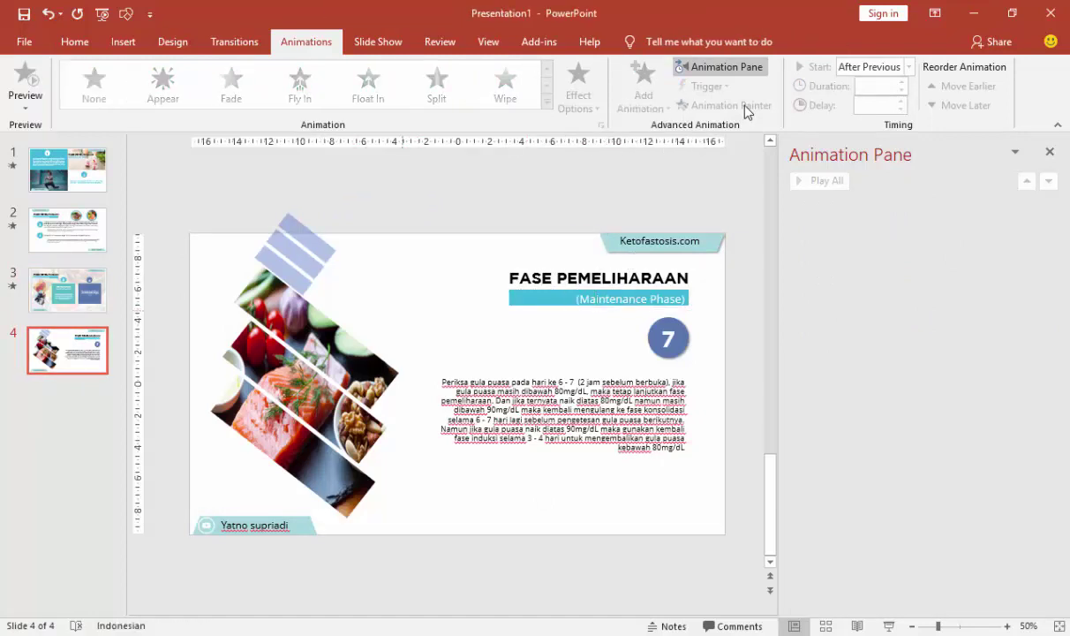
key(Tab)
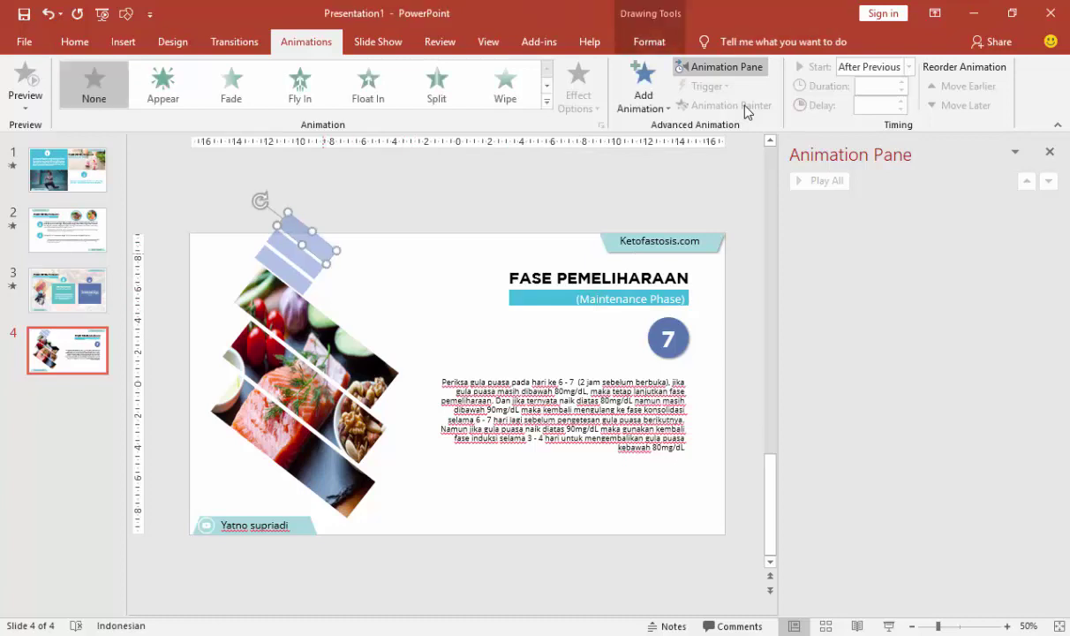
key(Tab)
key(Tab)
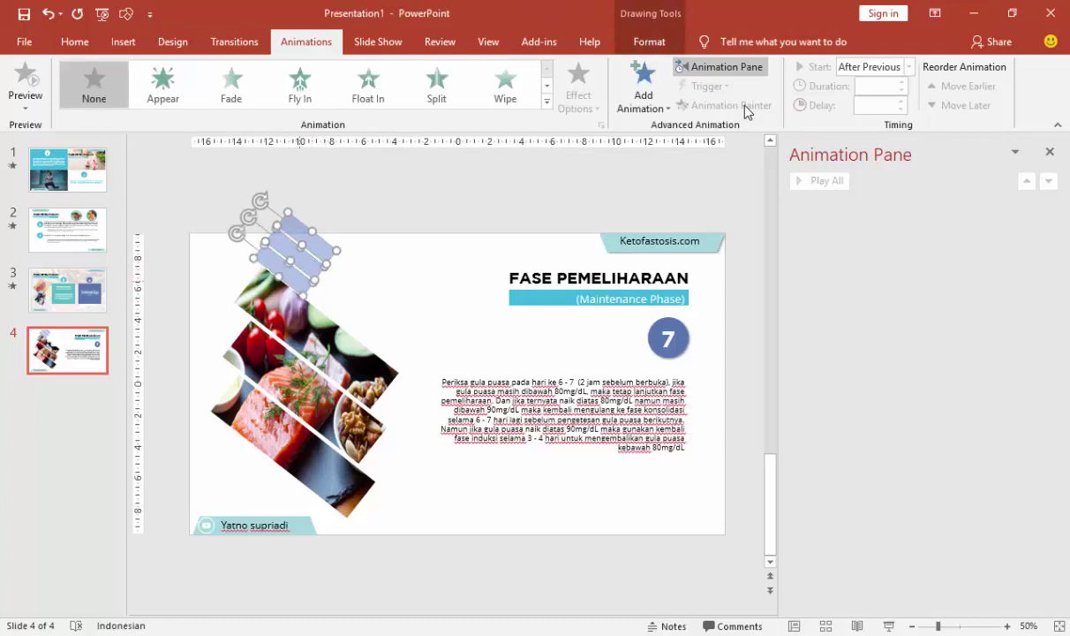
key(ctrl+g)
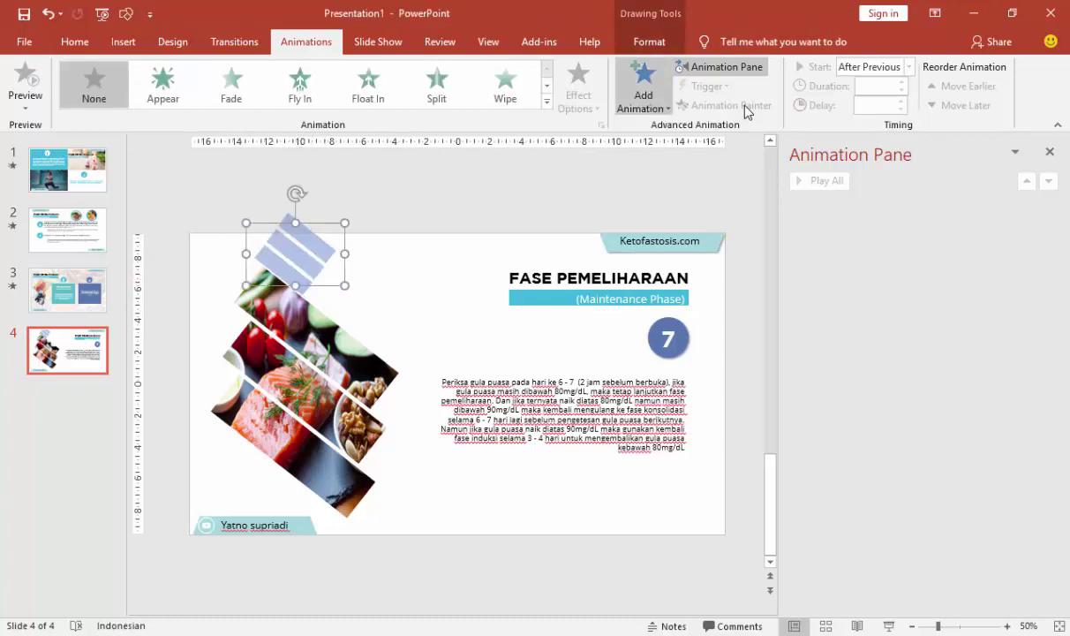
key(Return)
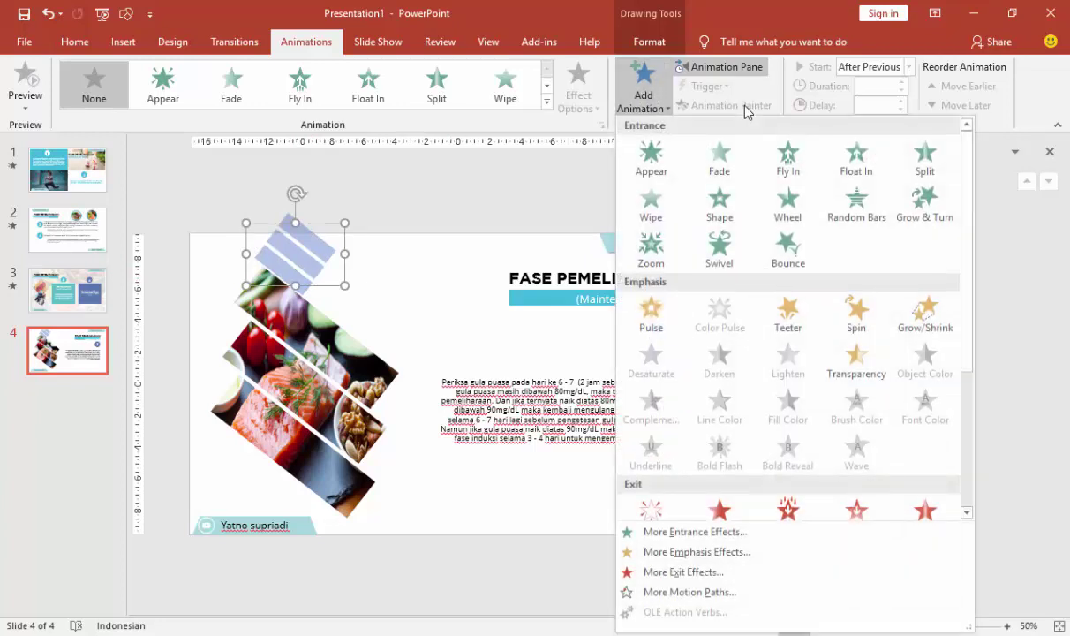
key(e)
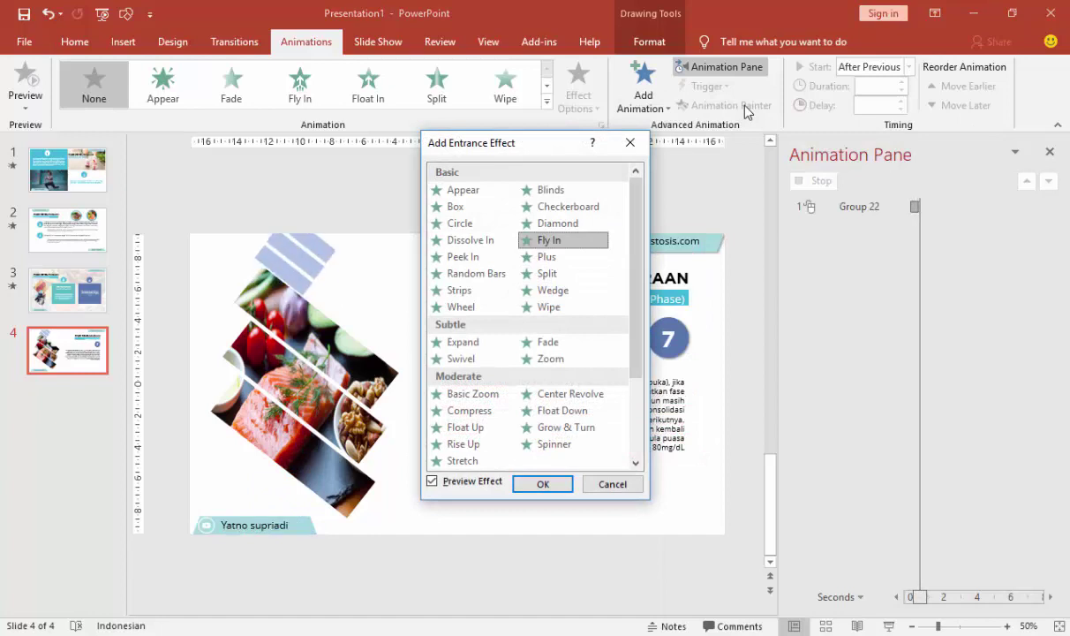
key(s)
key(Return)
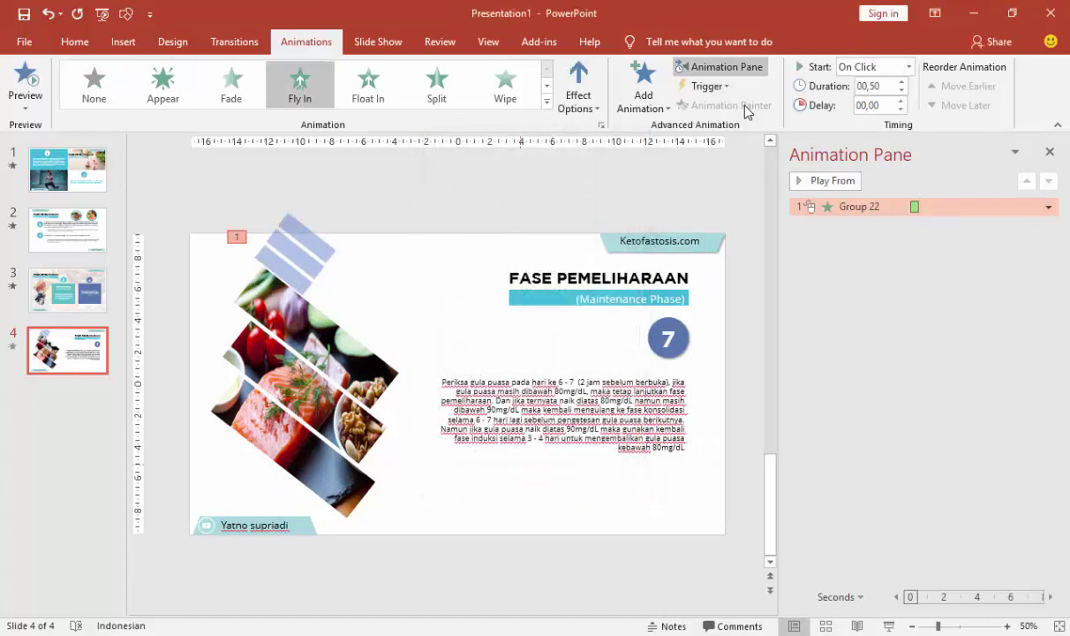
key(Tab)
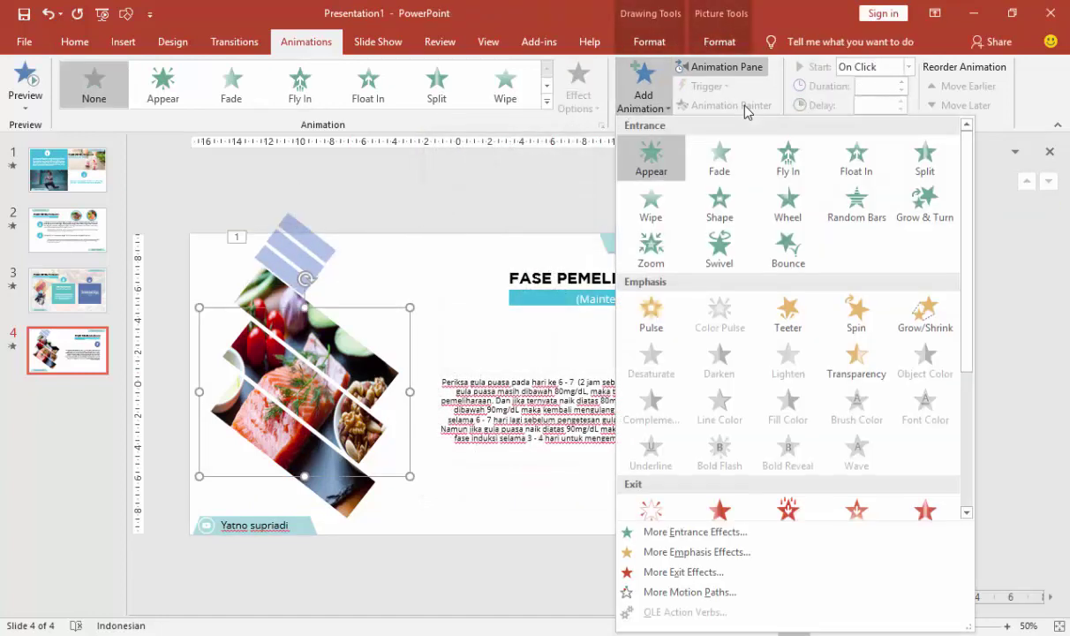
- Give the picture group, Group 14, a Fly In entrance from the top
key(alt+a)
key(a)
key(a)
key(Up)
key(Right)
key(Return)
key(alt+a)
key(e)
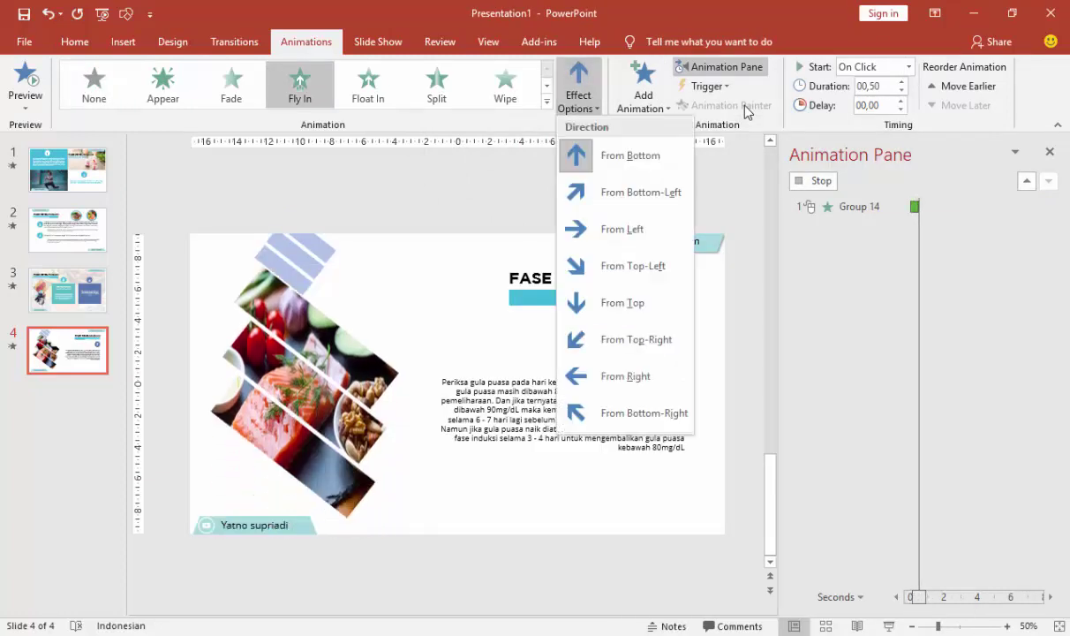
key(Down)
key(Down)
key(Down)
key(Down)
key(Down)
key(Up)
key(Up)
key(Return)
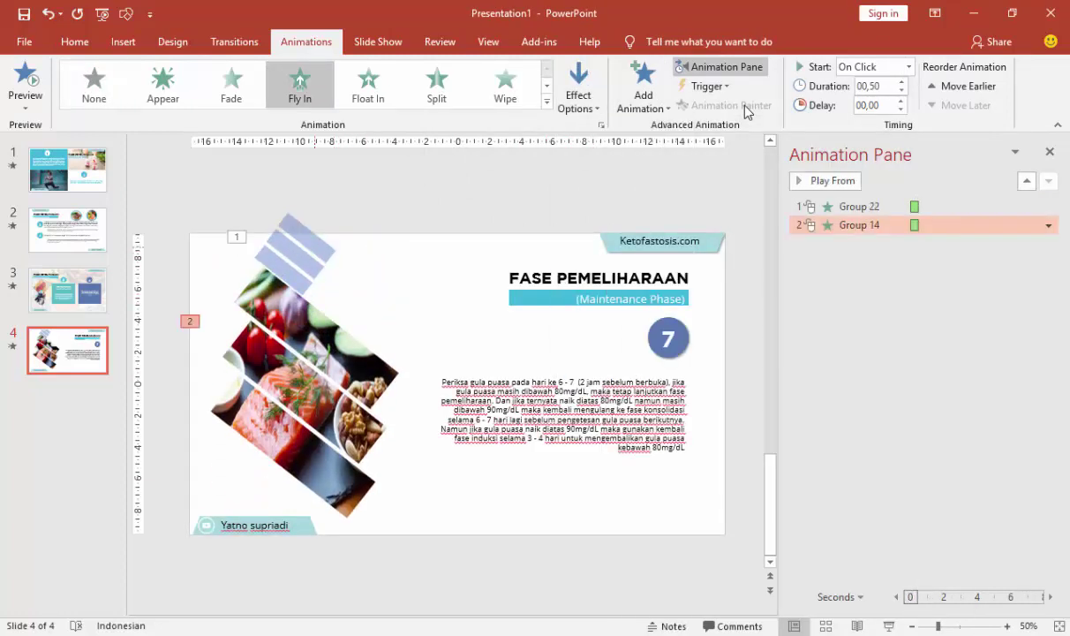
- Add a bounce end of about 0,4 sec to Group 22's Fly In and set Group 14's duration to 00,75
key(shift+Tab)
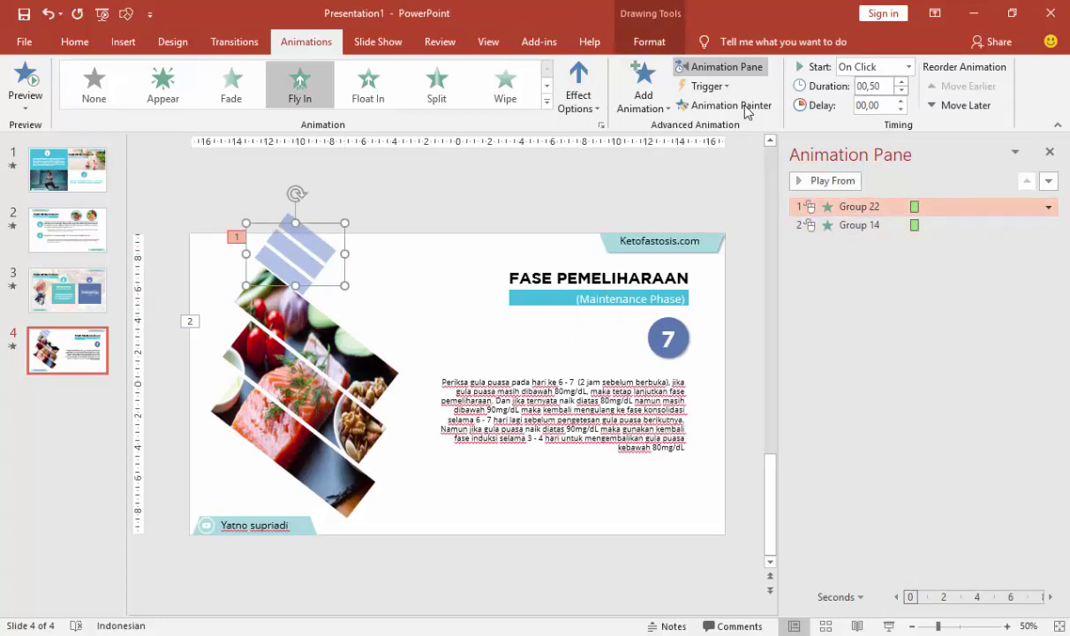
key(Up)
key(shift+F10)
key(Up)
key(Up)
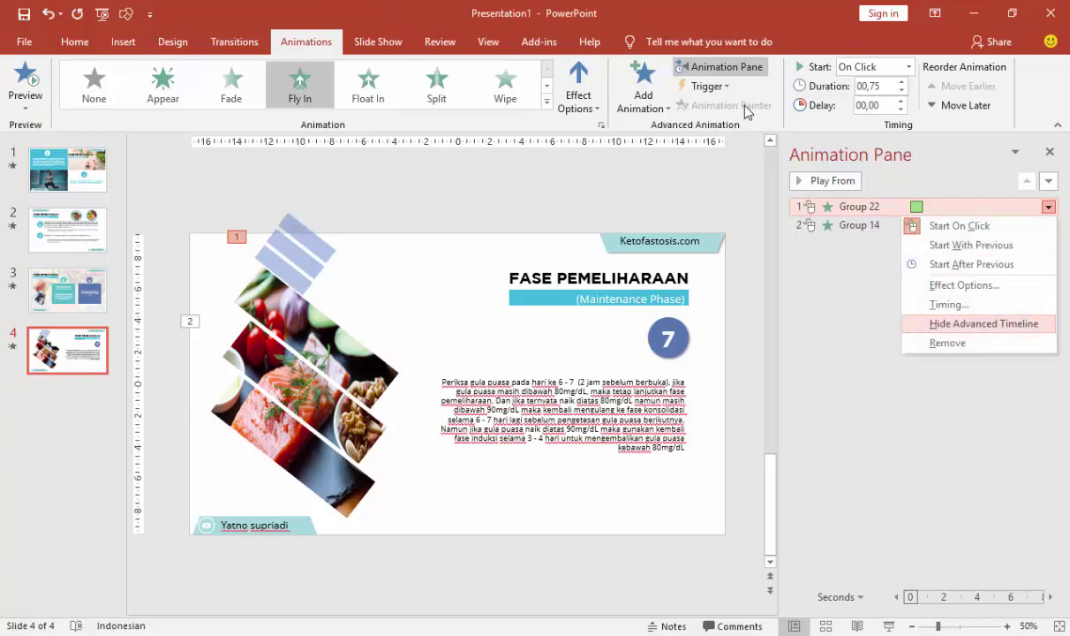
key(Up)
key(Up)
key(Return)
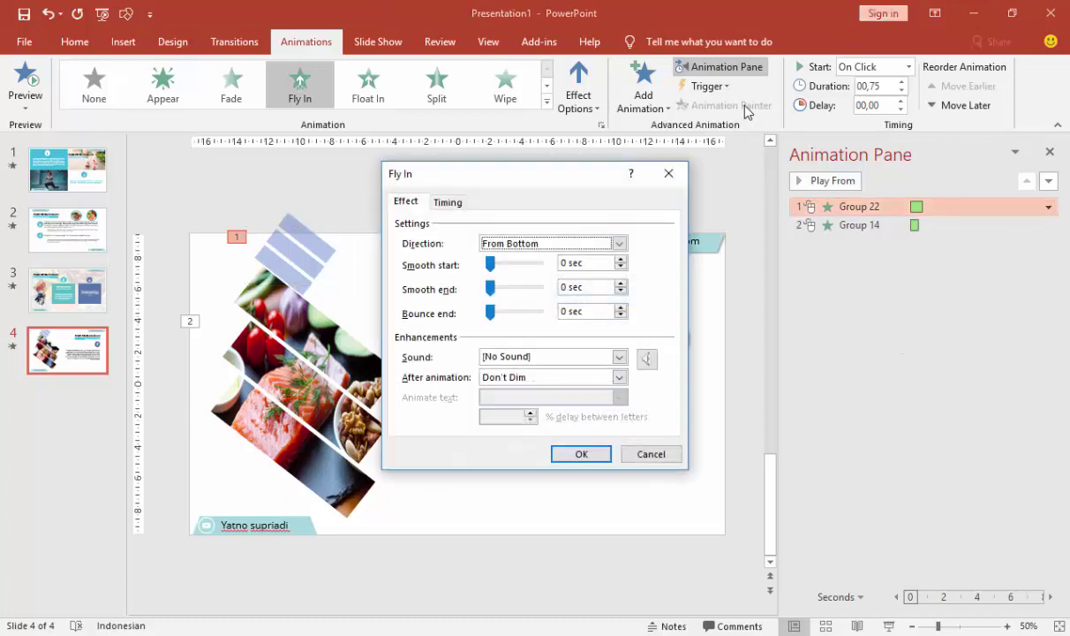
key(Tab)
key(Tab)
key(Tab)
key(Right)
key(Right)
key(Right)
key(Right)
key(Right)
key(Right)
key(Right)
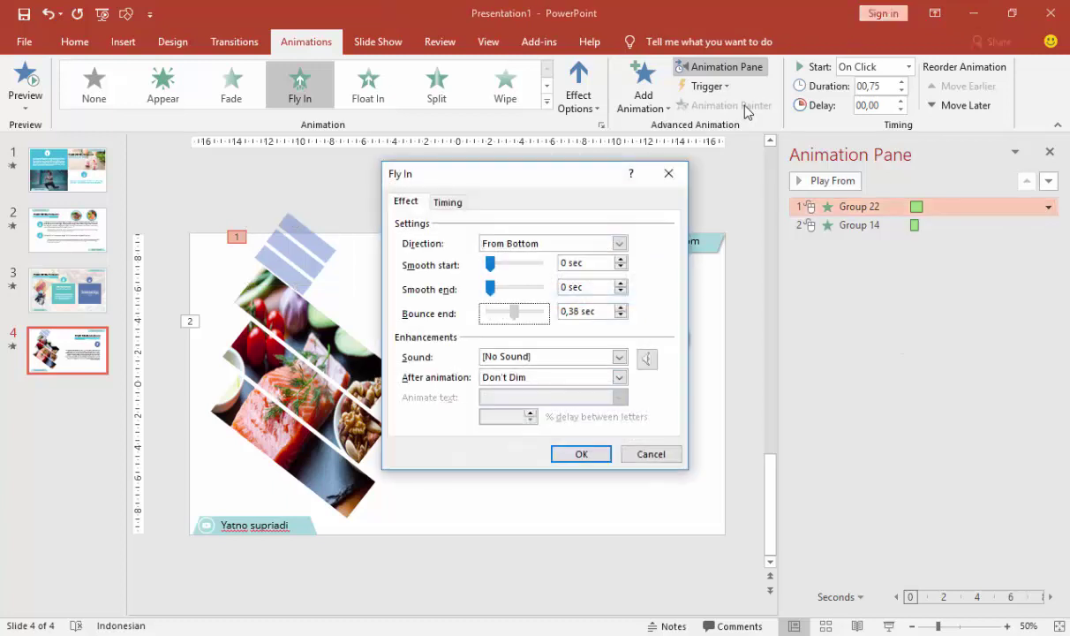
key(Right)
key(Return)
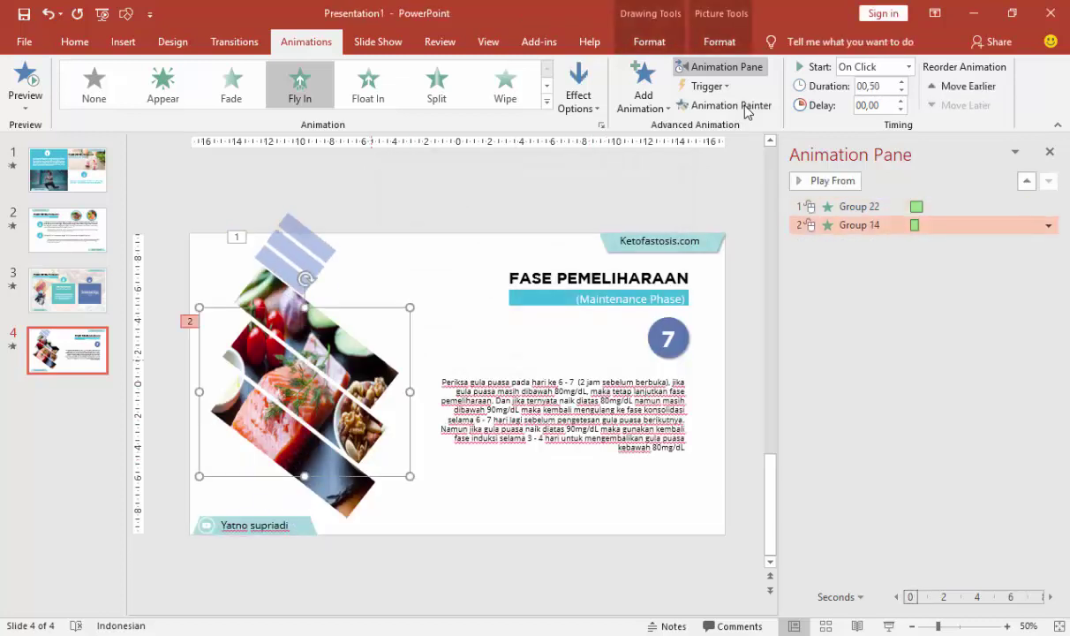
key(Up)
key(alt+Down)
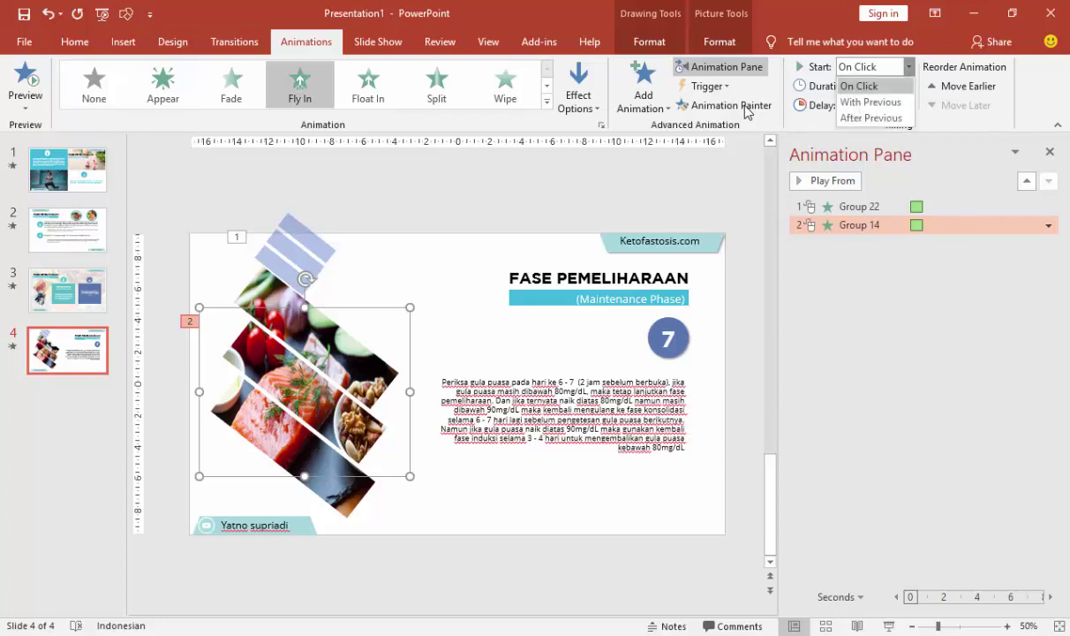
- Make Group 14 start With Previous and end its Fly In with a 0,43 sec bounce
key(Down)
key(Return)
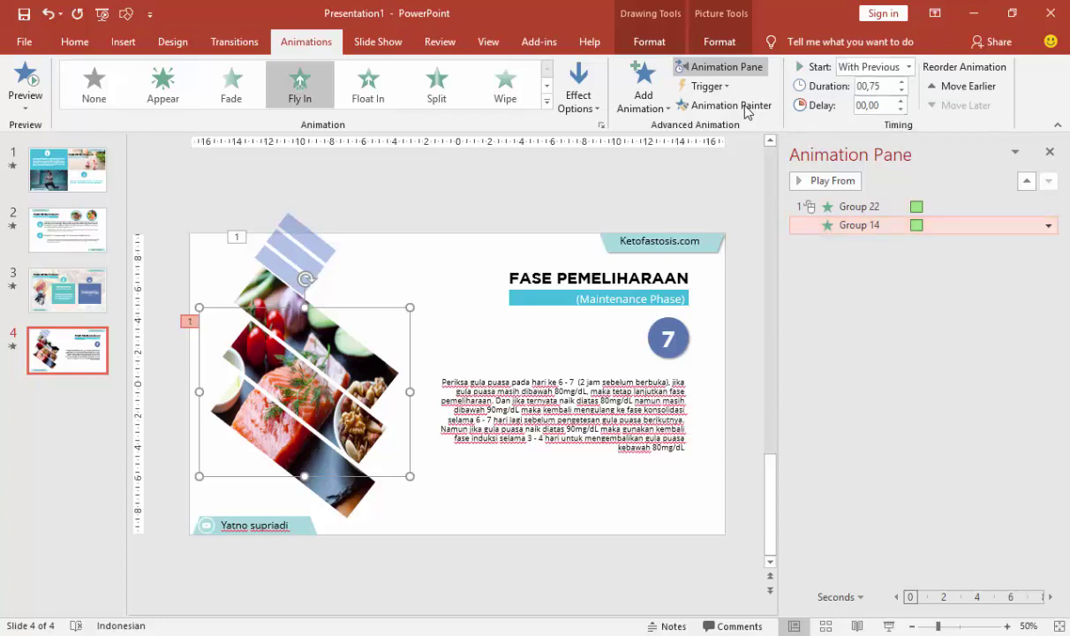
key(shift+F10)
key(Down)
key(Down)
key(Down)
key(Down)
key(Return)
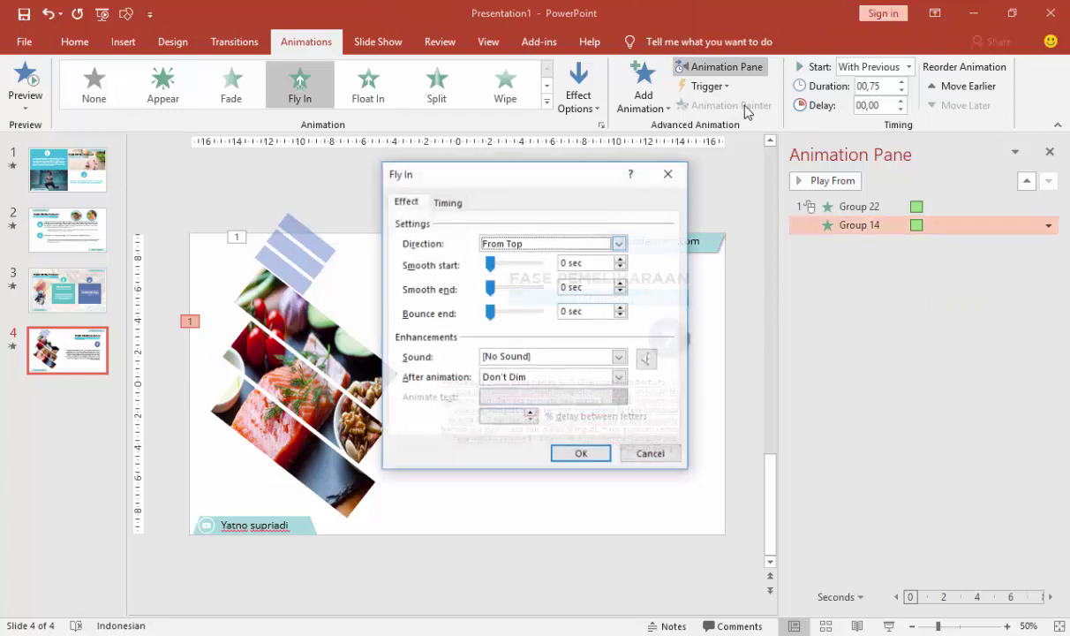
key(Tab)
key(Tab)
key(Tab)
key(Right)
key(Right)
key(Right)
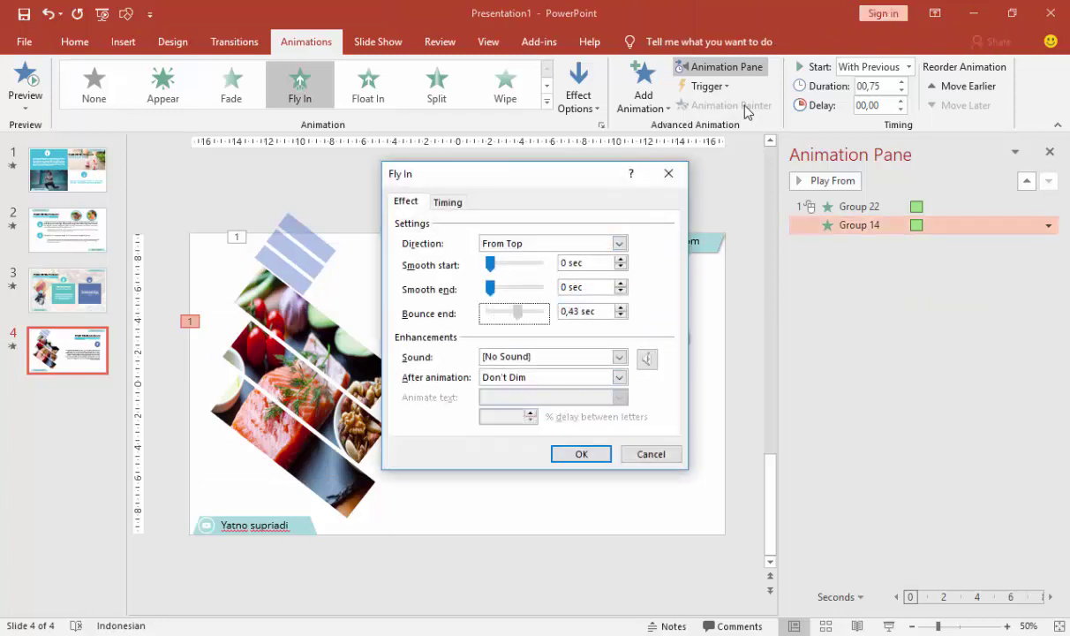
key(Return)
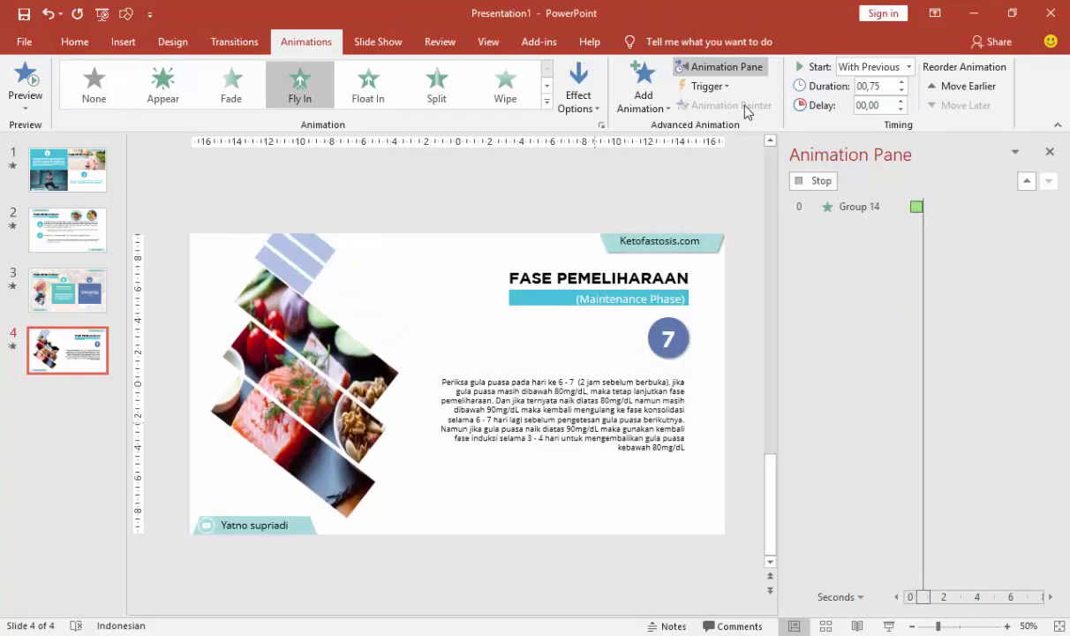
- Delay Group 14's animation by 00,25 and preview the slide's animations
key(Up)
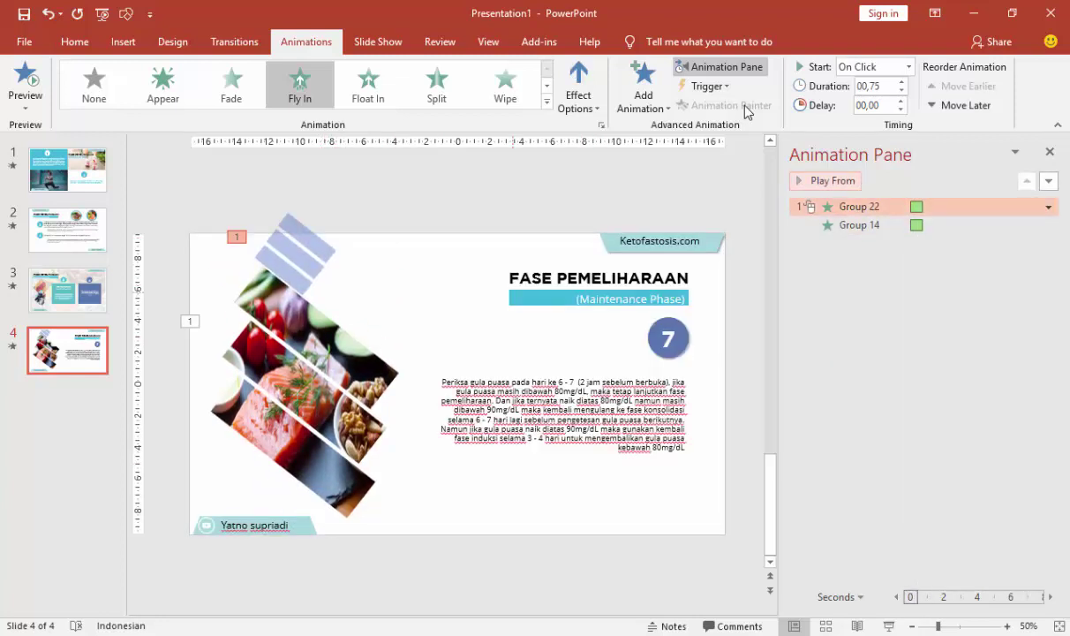
key(Down)
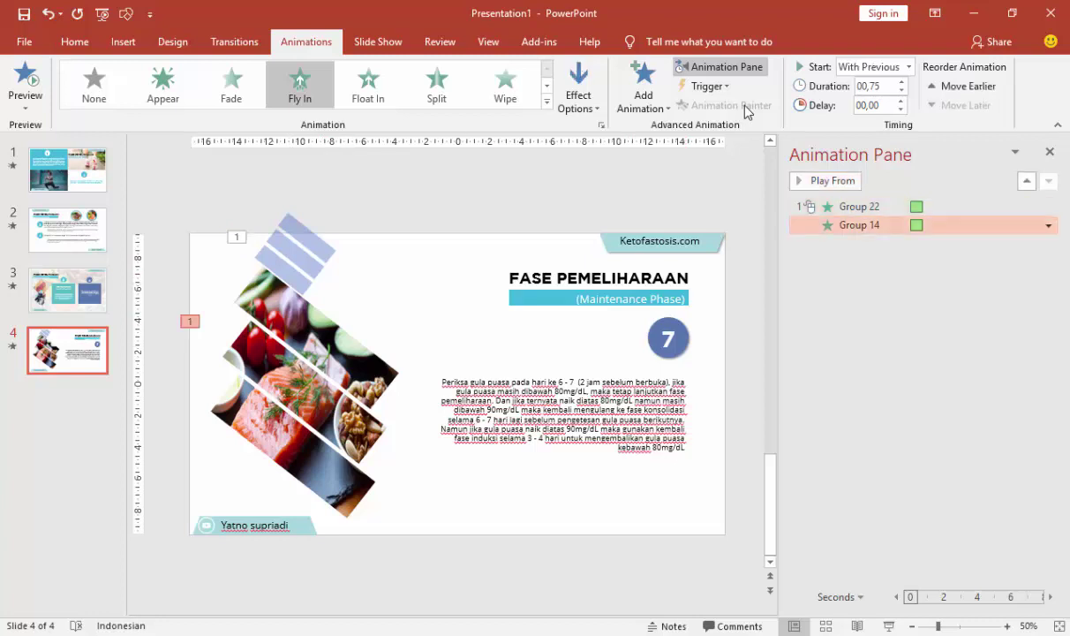
key(Up)
key(Up)
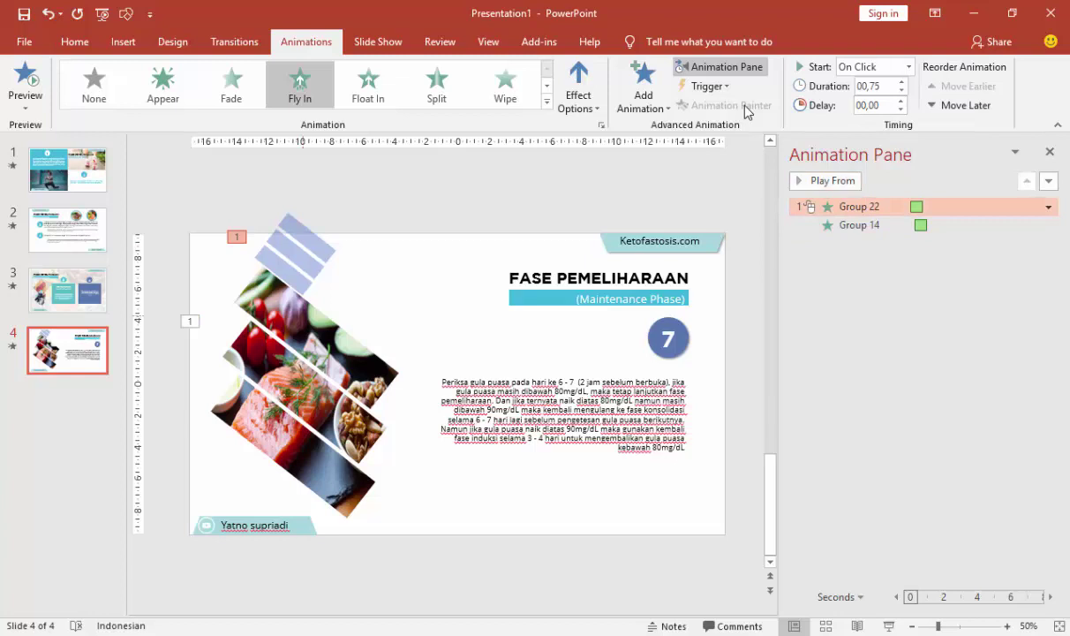
key(Down)
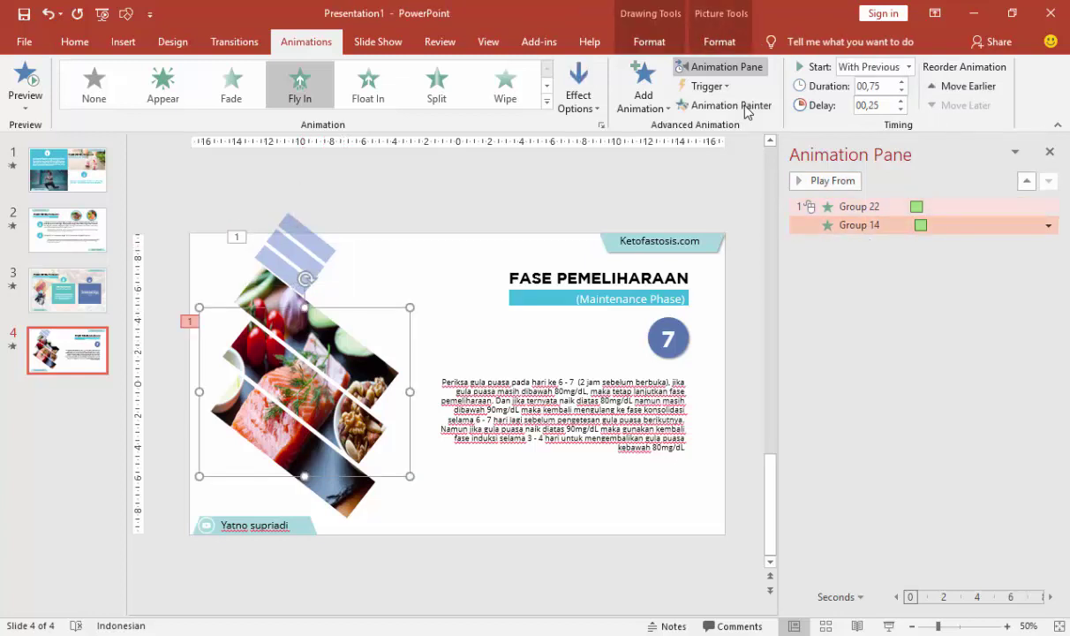
key(Up)
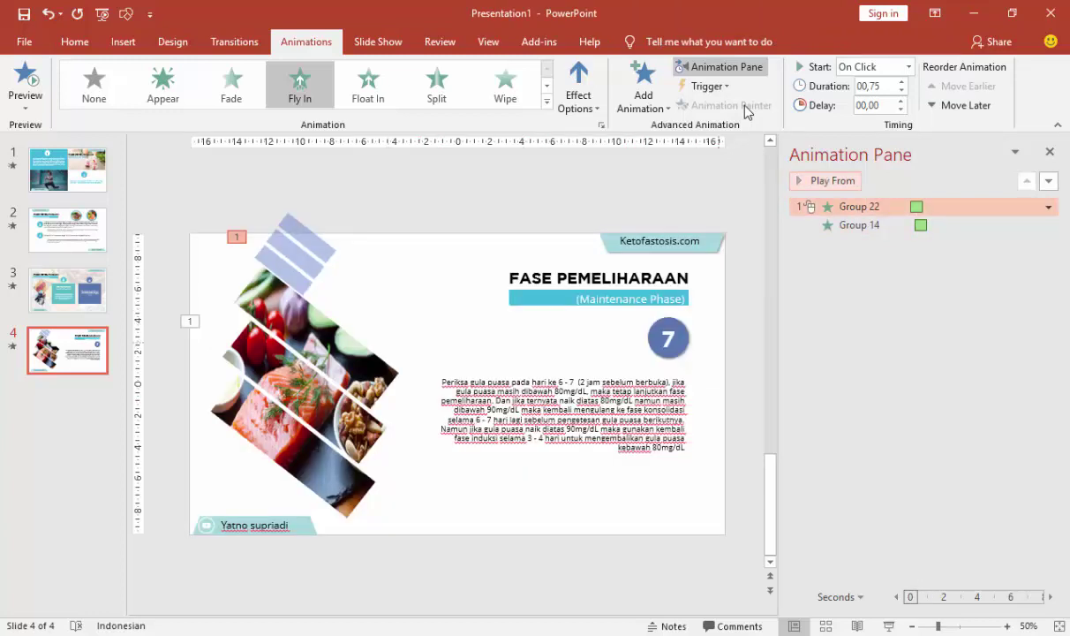
key(Tab)
- Give the FASE PEMELIHARAAN title a Whip entrance lasting 00,25 seconds
key(alt+a)
key(a)
key(a)
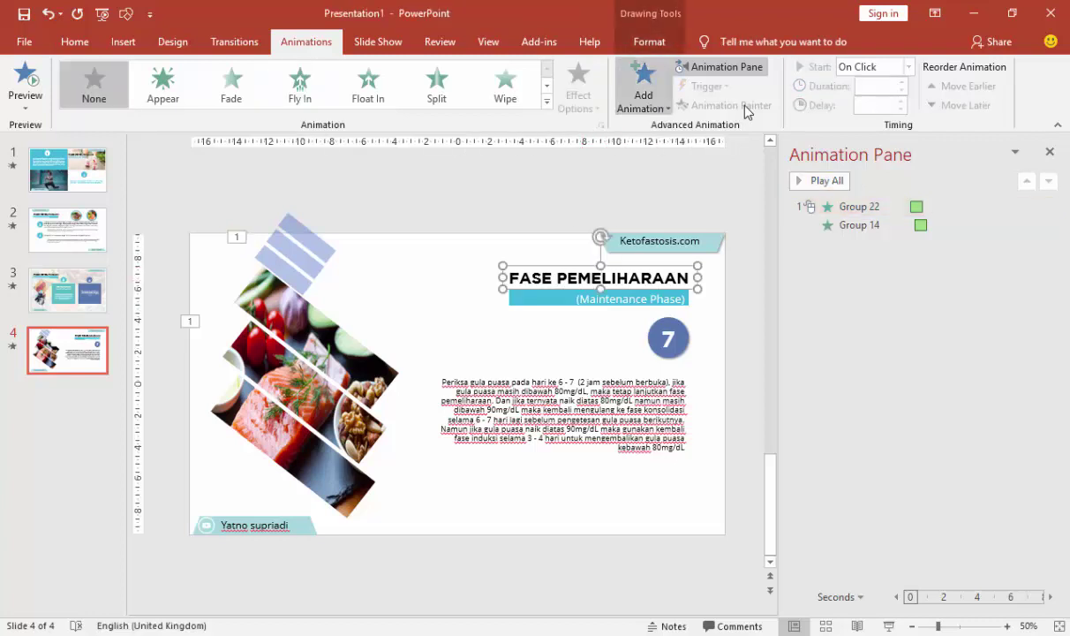
key(Down)
key(Down)
key(Return)
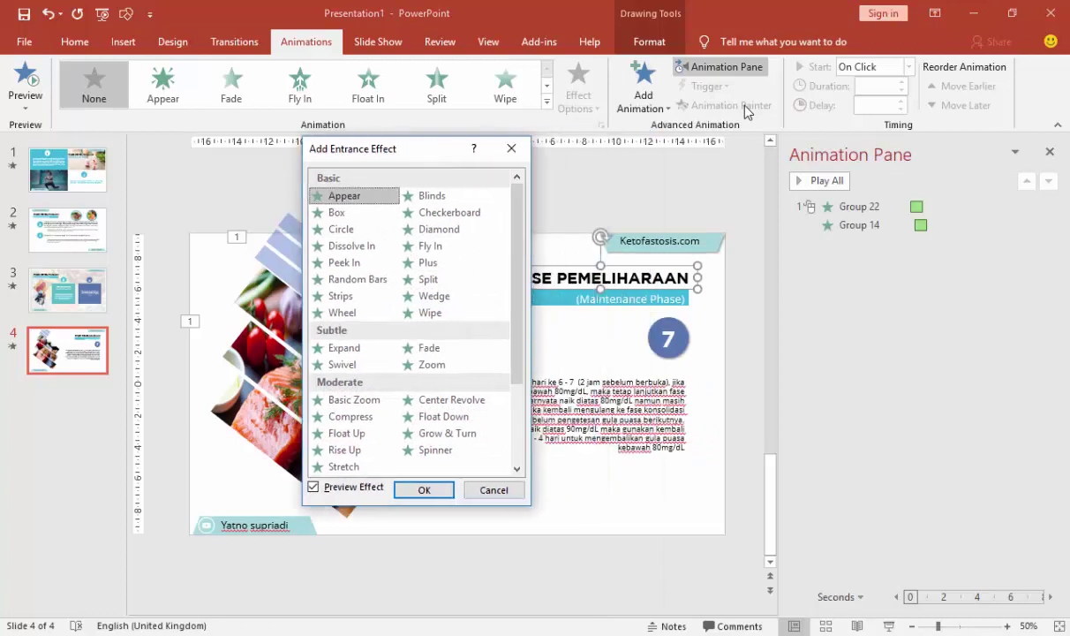
text(Float Up)
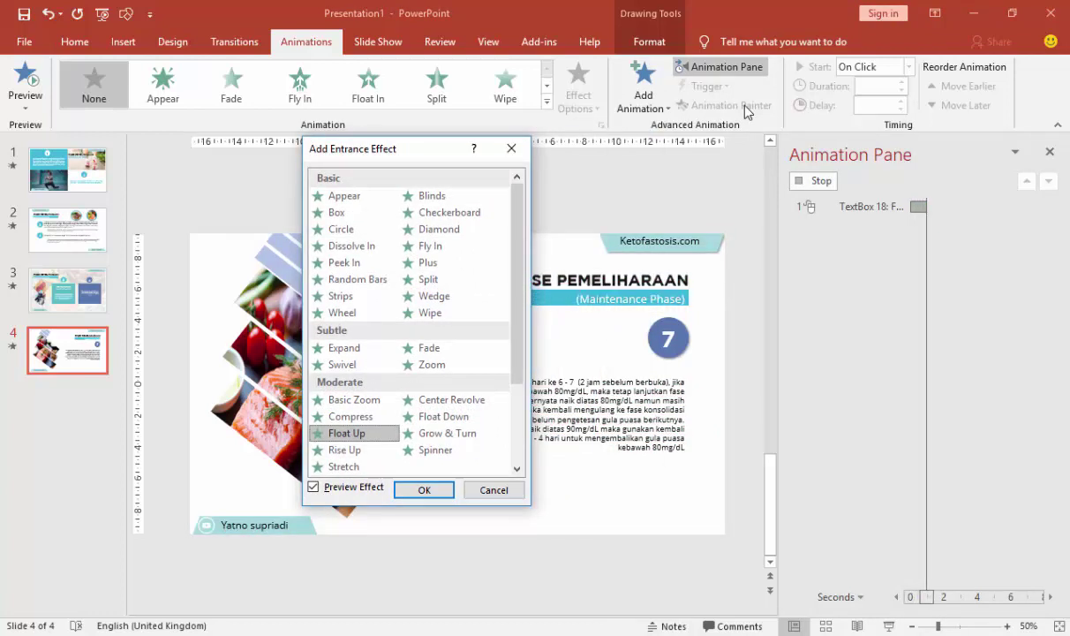
key(Right)
key(Left)
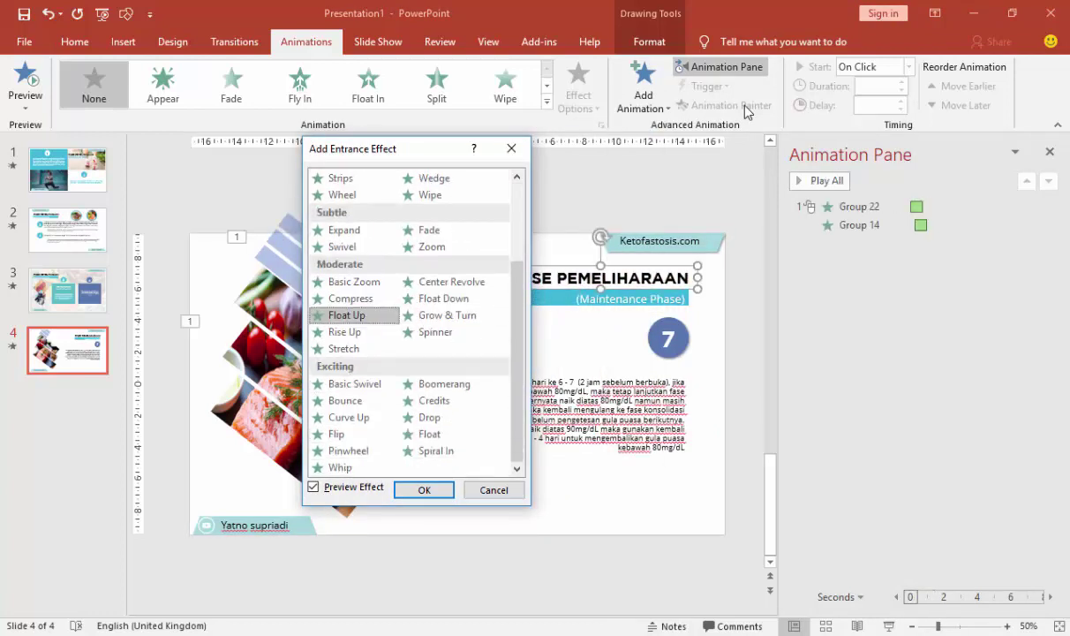
key(Down)
key(Down)
key(Down)
key(Down)
key(Down)
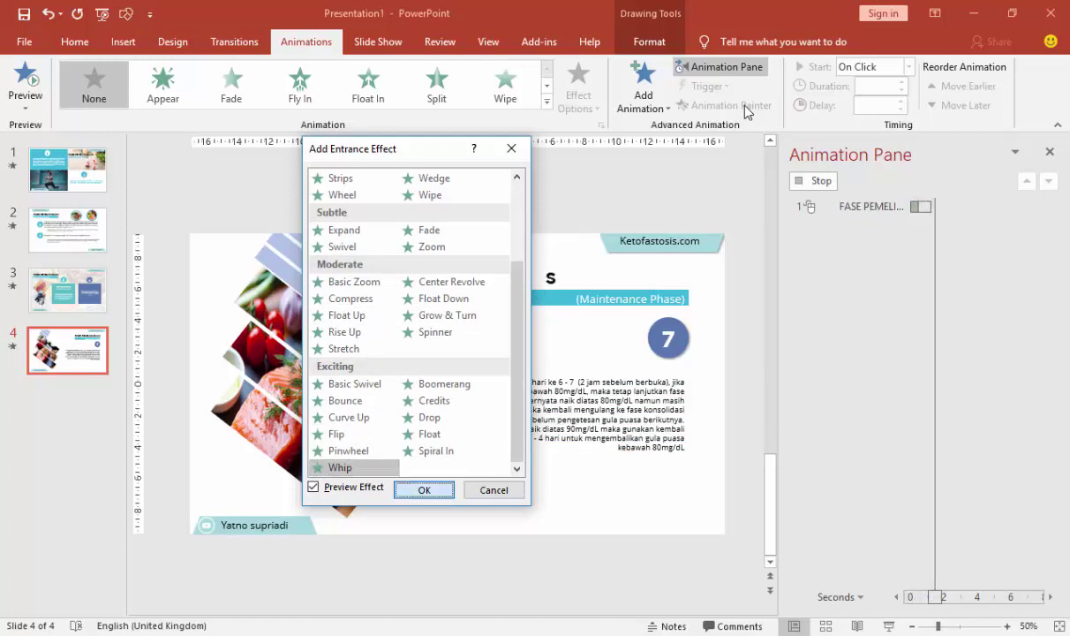
key(Return)
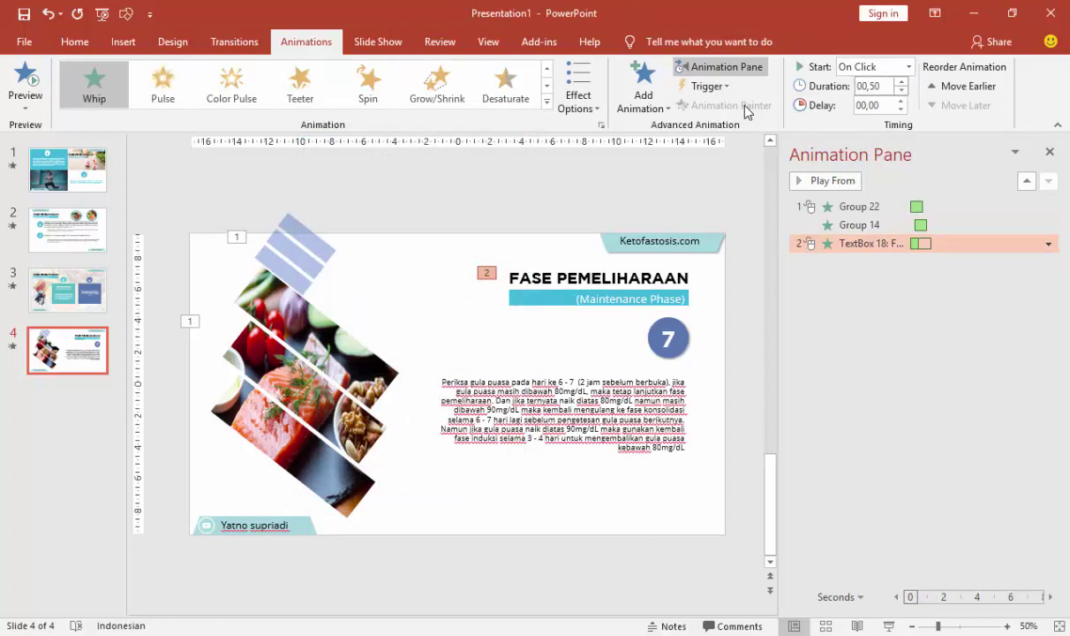
key(Down)
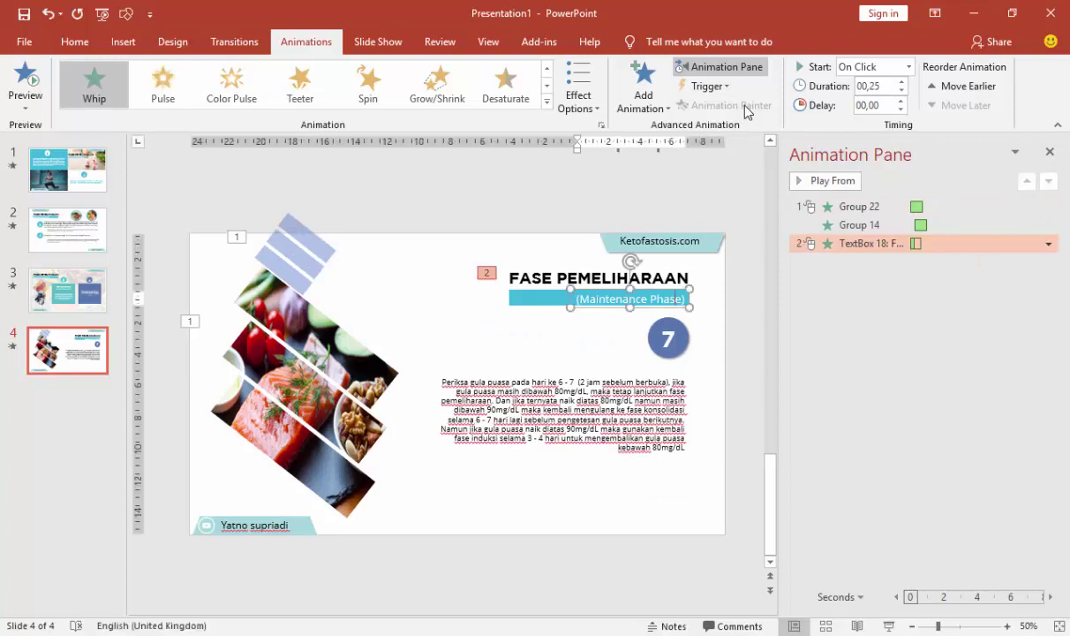
- Group the Maintenance Phase subtitle shapes and give the group a Fly In entrance from the right
key(ctrl+g)
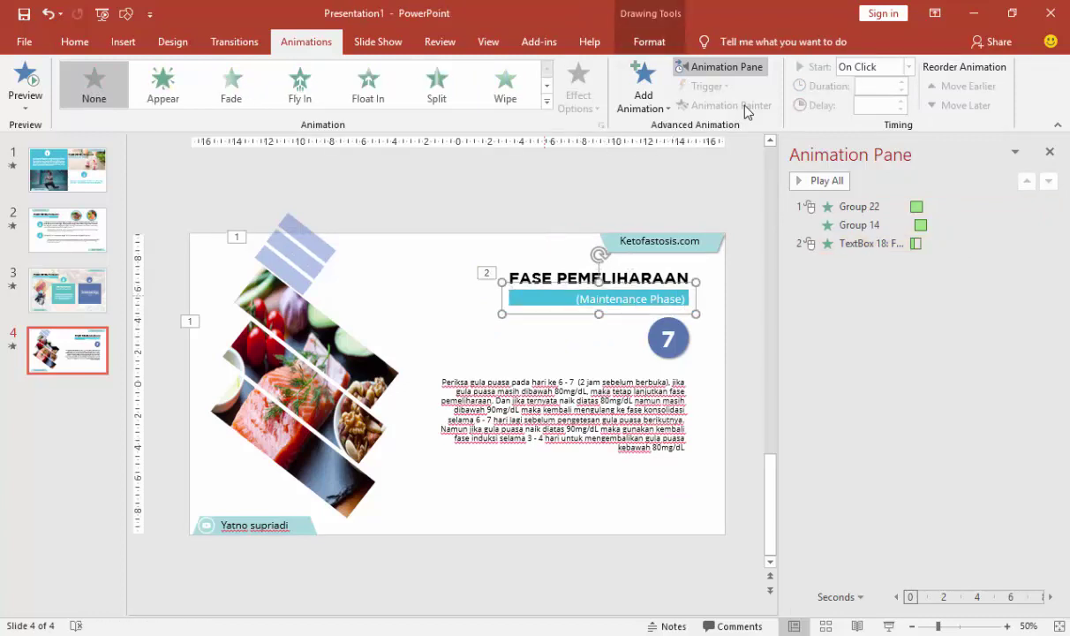
key(alt+a)
key(a)
key(a)
key(Down)
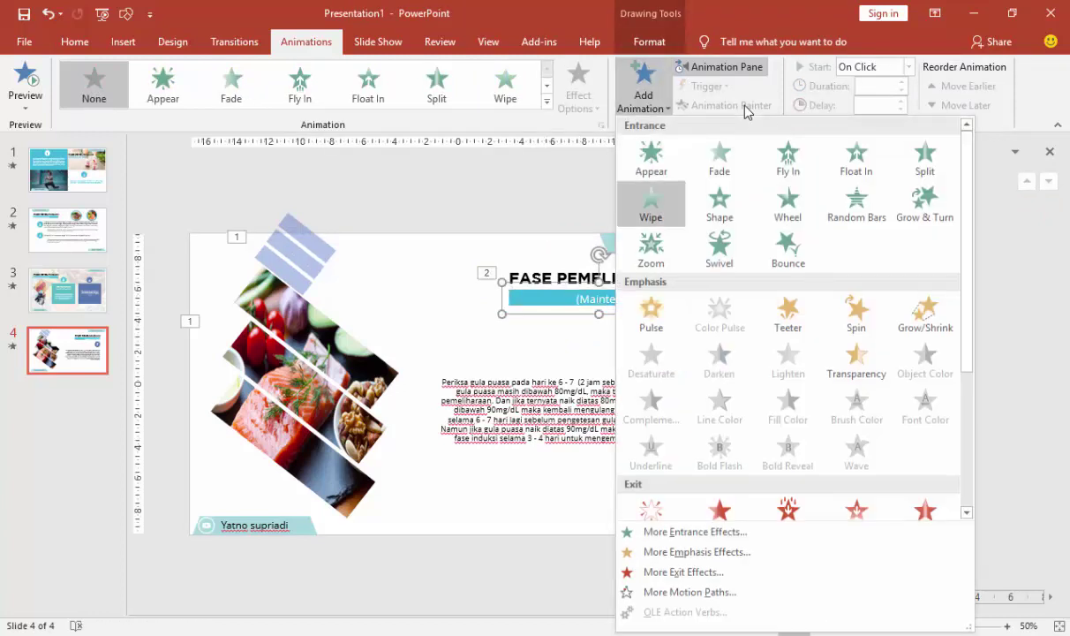
key(Right)
key(Right)
key(Up)
key(Return)
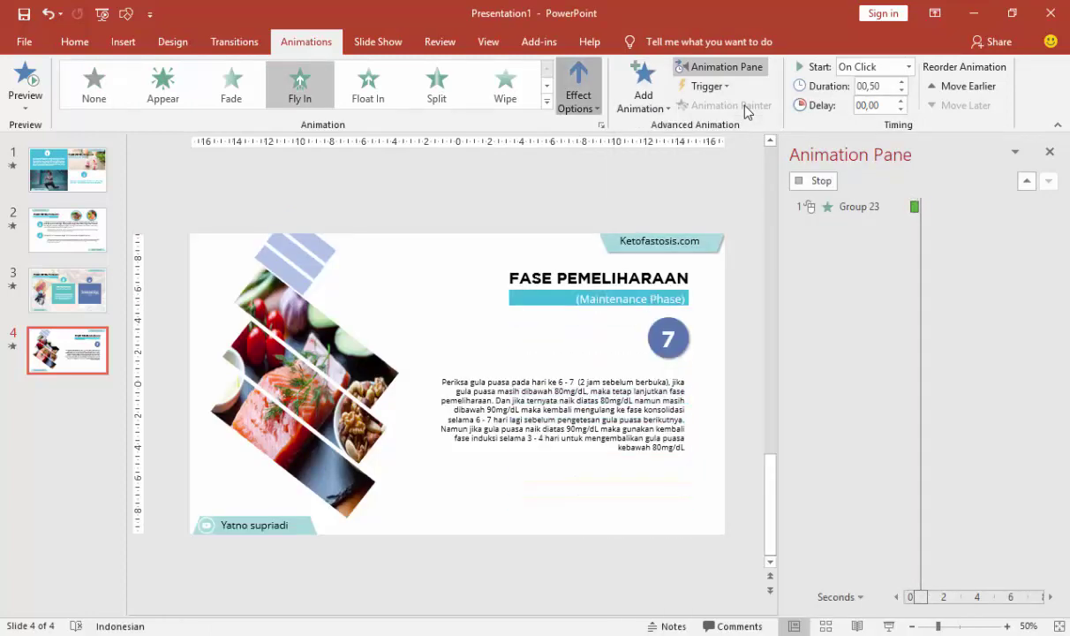
key(alt+a)
key(m)
key(Down)
key(Down)
key(Down)
key(Down)
key(Down)
key(Down)
key(Return)
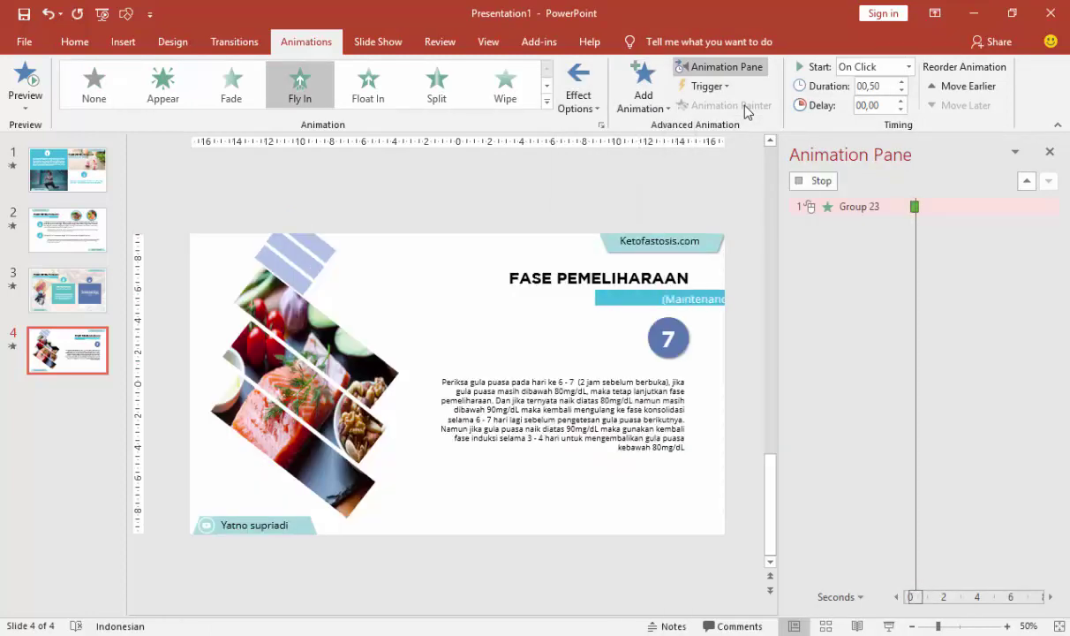
- Make the subtitle animation start After Previous with a duration of 00,75
key(alt+a)
key(s)
key(t)
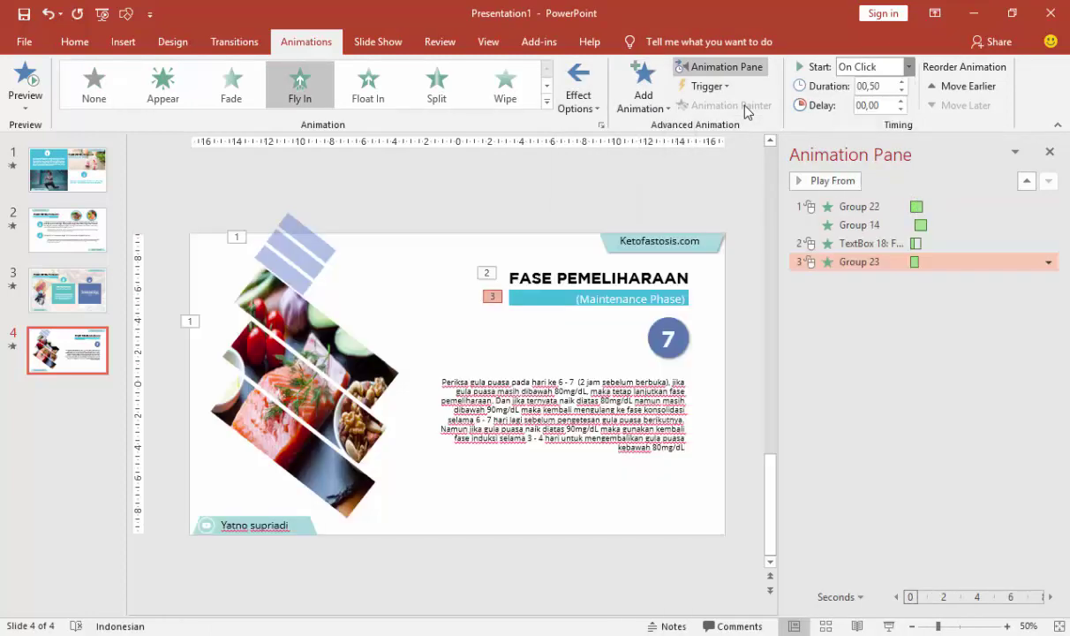
key(Down)
key(Down)
key(Return)
key(alt+a)
key(d)
key(Up)
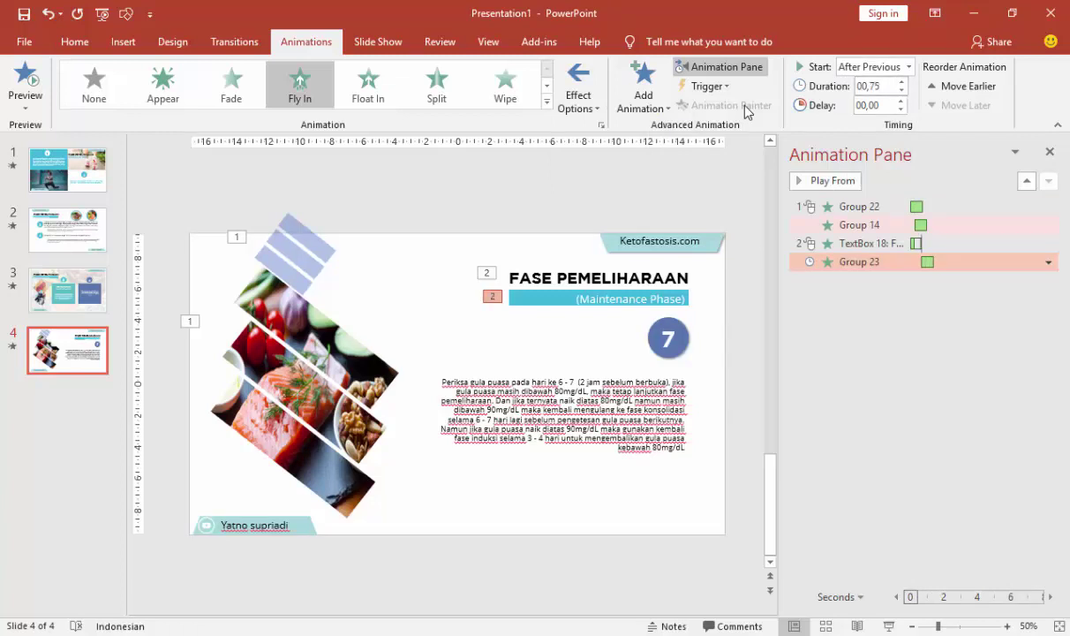
key(Return)
- In Group 23's Fly In Effect Options, set the bounce end to 0.45 sec
key(shift+F10)
key(Down)
key(Down)
key(Down)
key(Return)
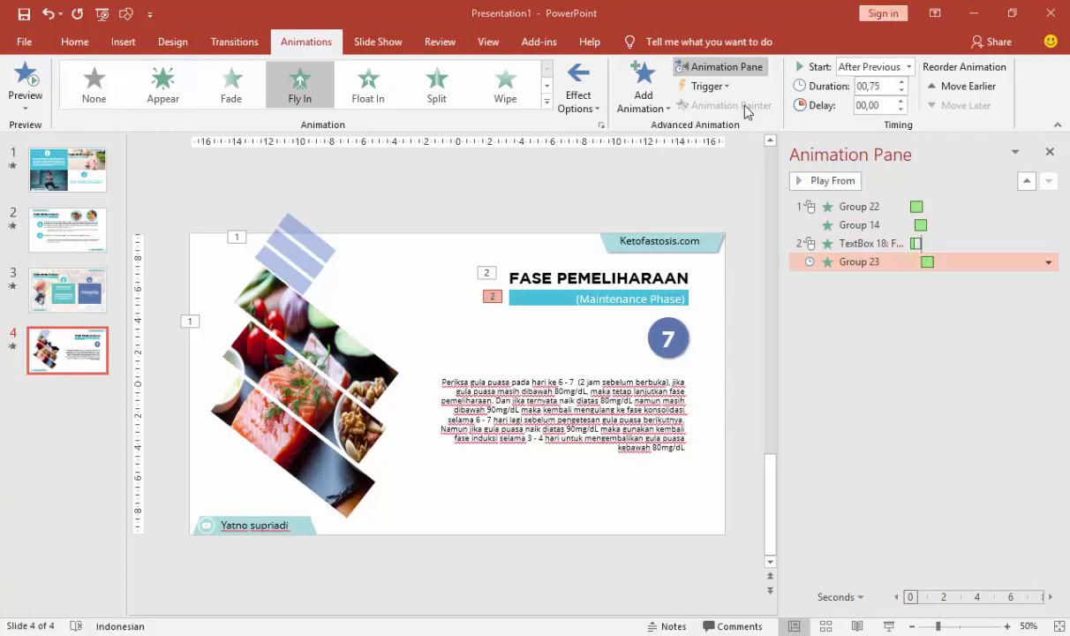
key(alt+b)
key(Right)
key(Right)
key(Right)
key(Right)
key(Right)
key(Right)
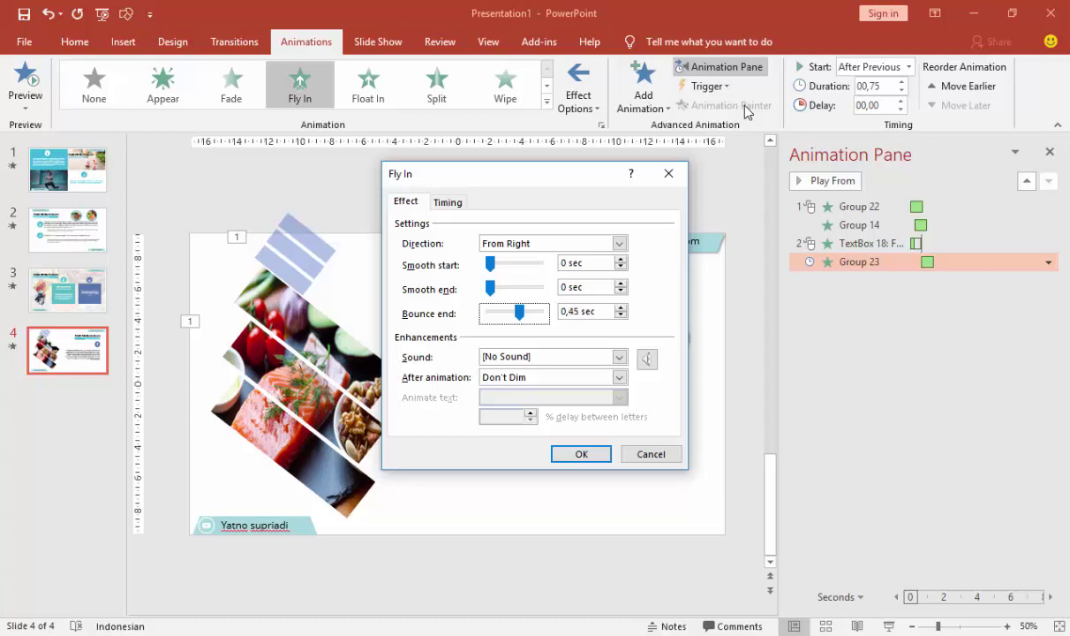
key(Return)
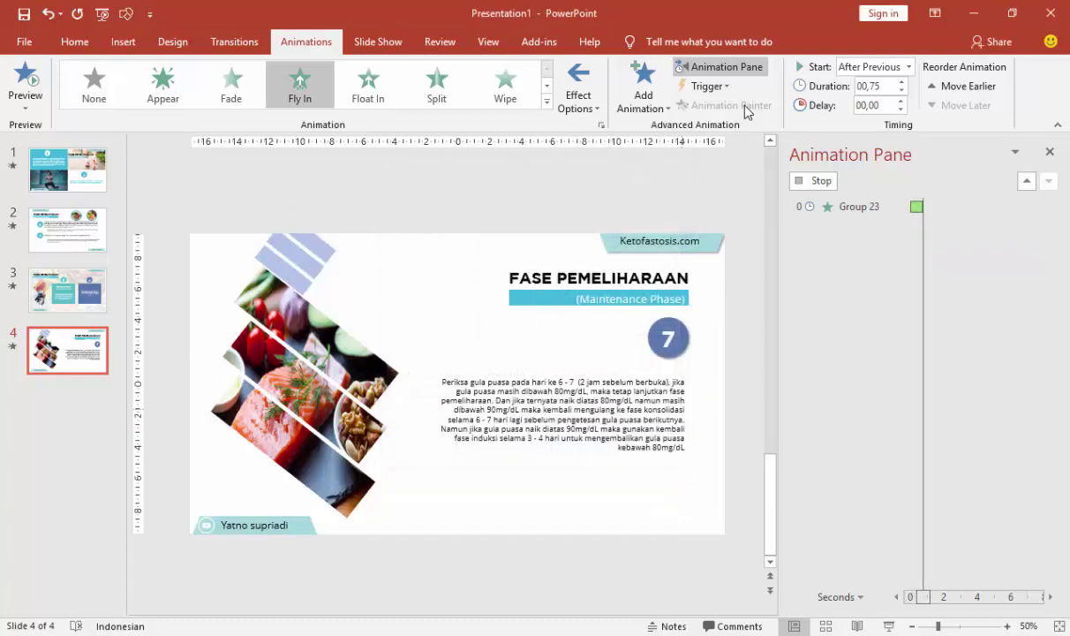
- Add a Basic Zoom entrance to circle 7, starting After Previous
key(alt+a)
key(a)
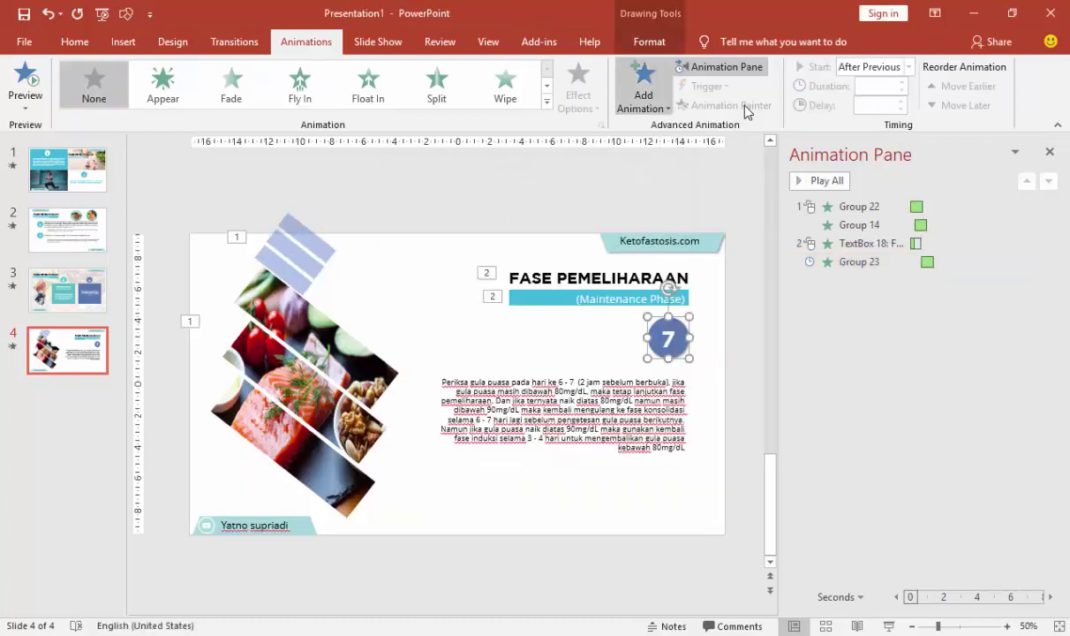
key(e)
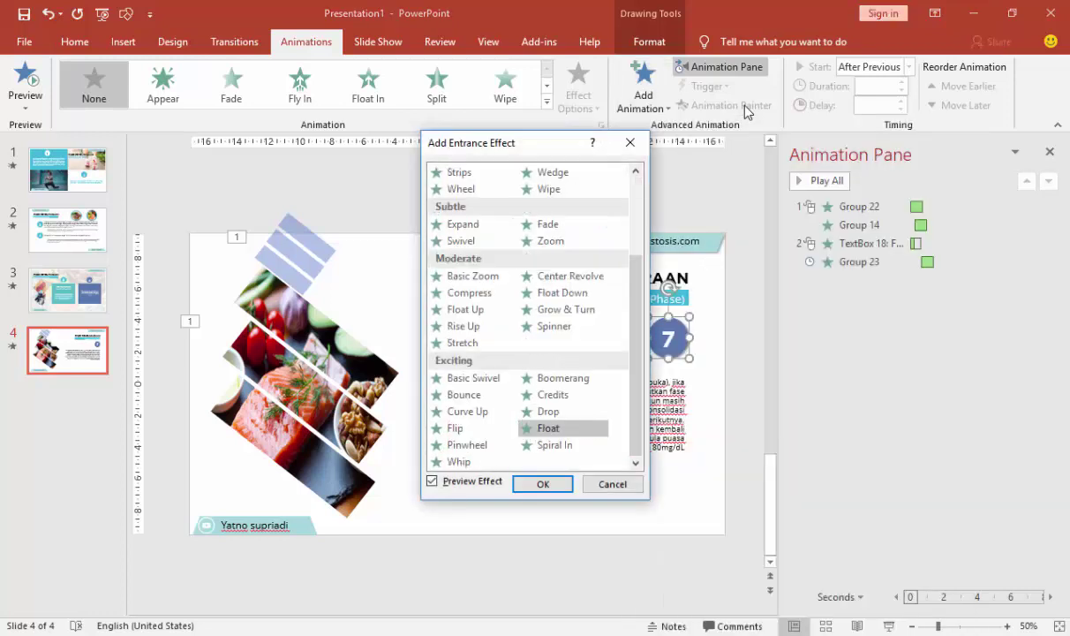
key(b)
key(Up)
key(Up)
key(Up)
key(Up)
key(Up)
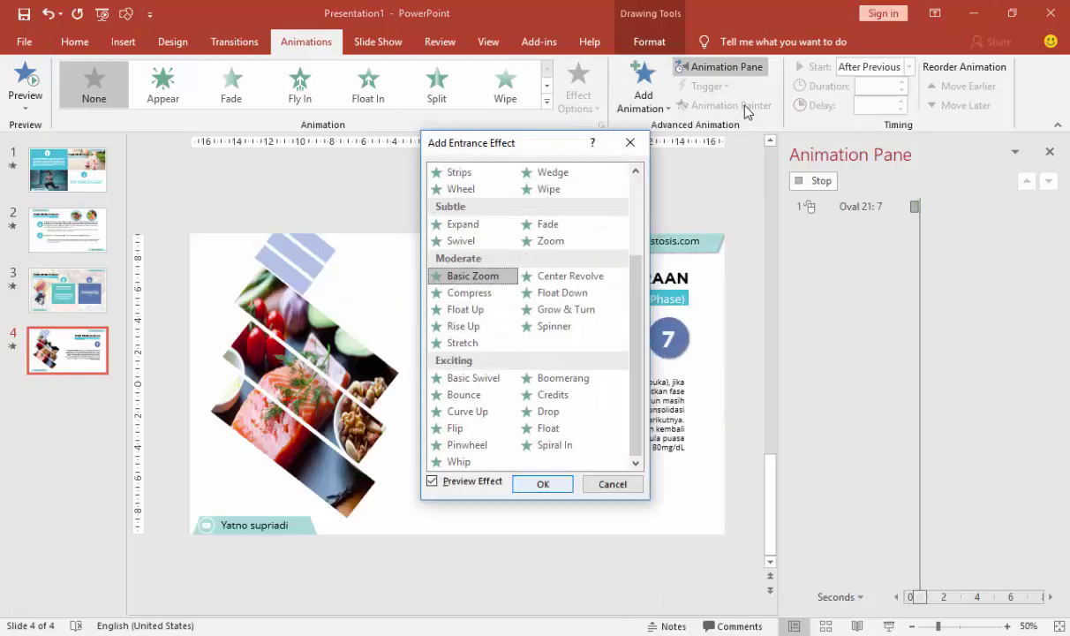
key(Return)
key(alt+a)
key(s)
key(alt+Down)
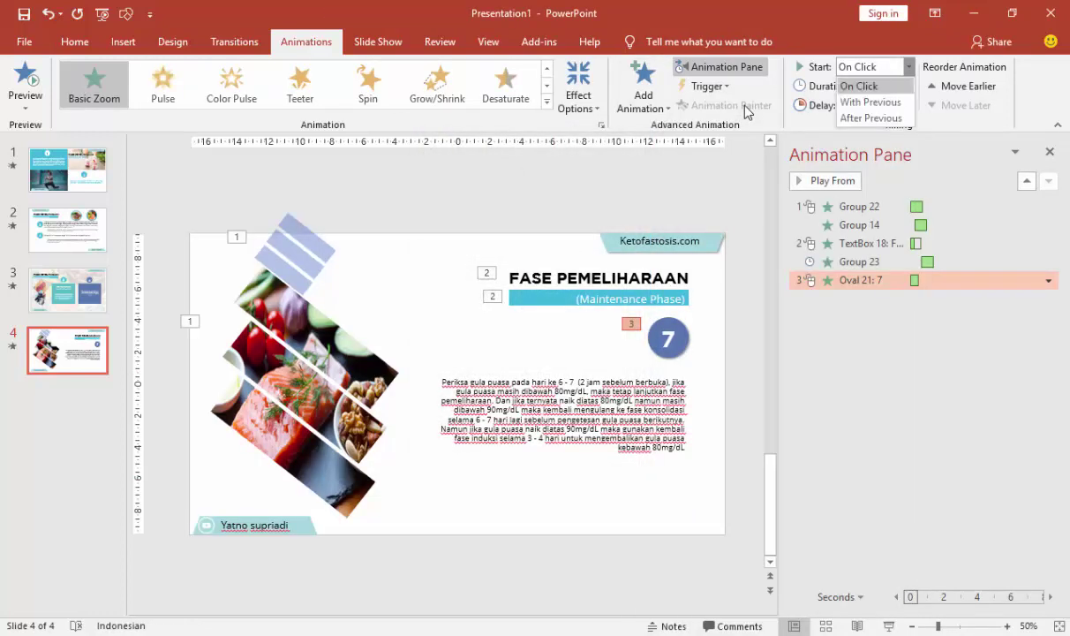
key(Down)
key(Down)
key(Return)
key(Tab)
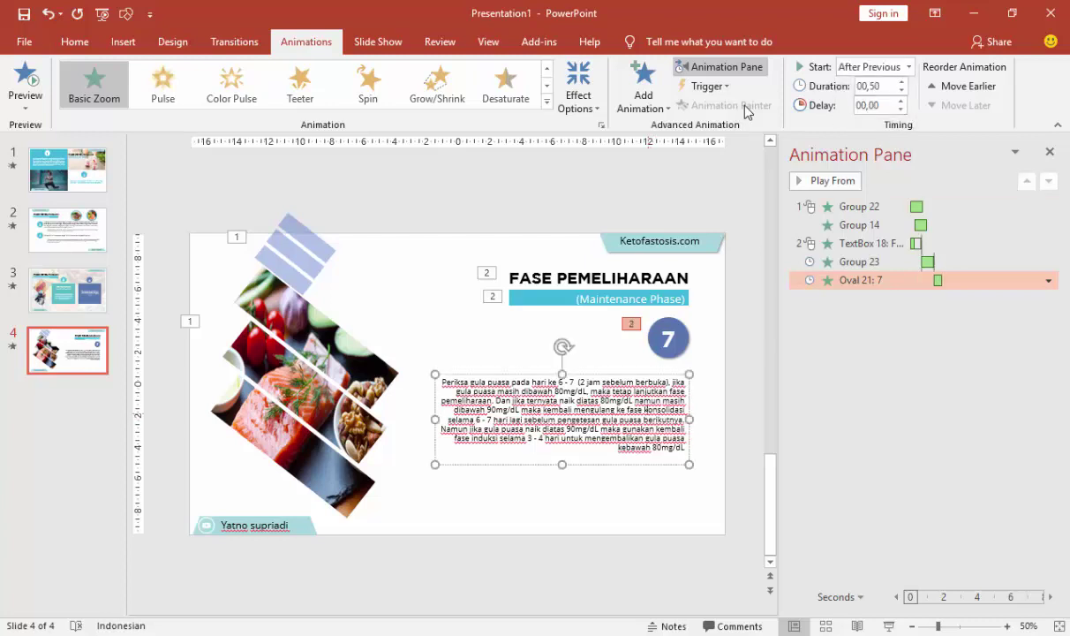
- Preview entrance effects on the body text box, apply Drop, then remove it
key(alt+a)
key(a)
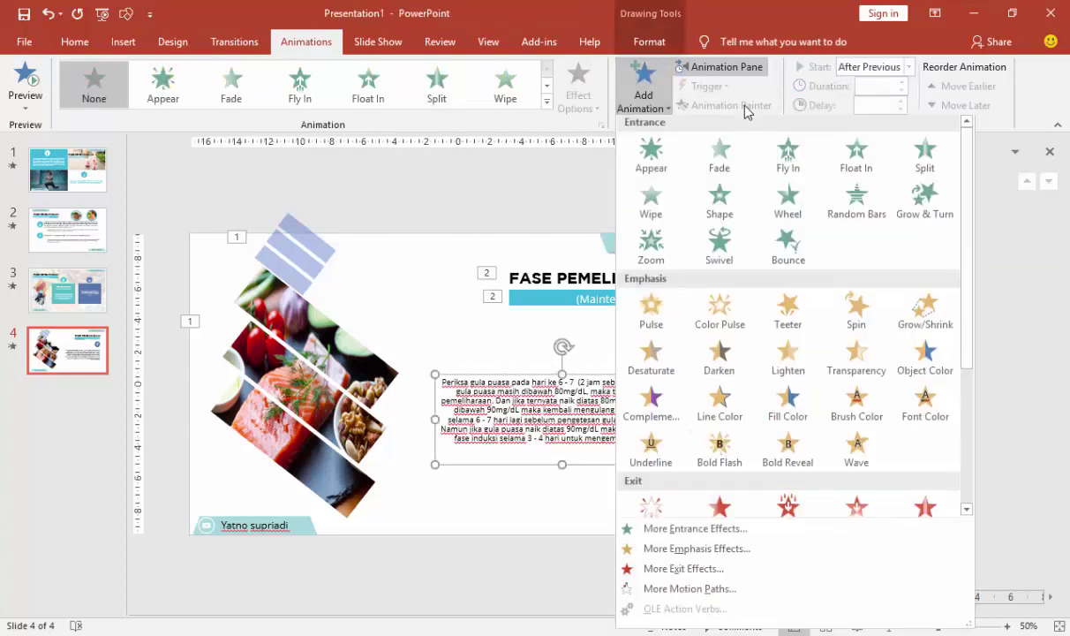
key(e)
key(End)
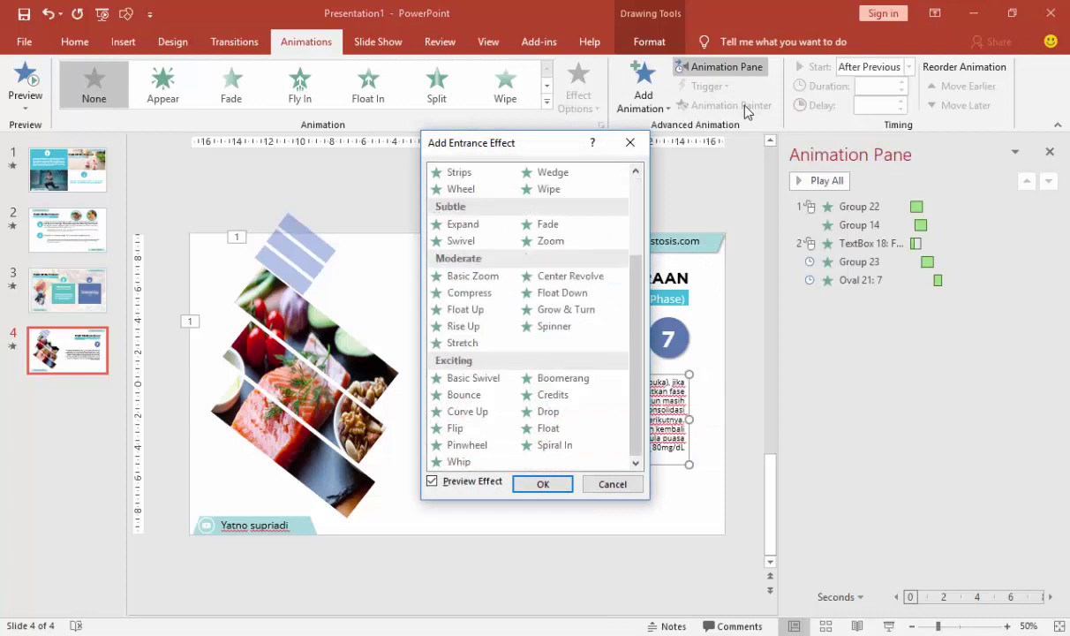
key(Up)
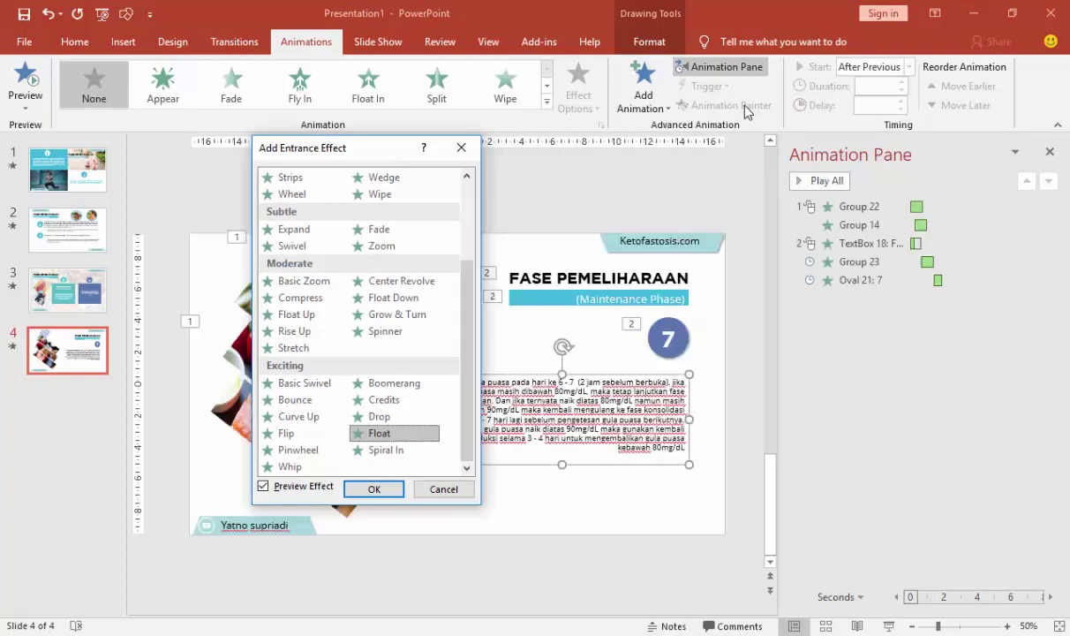
key(Up)
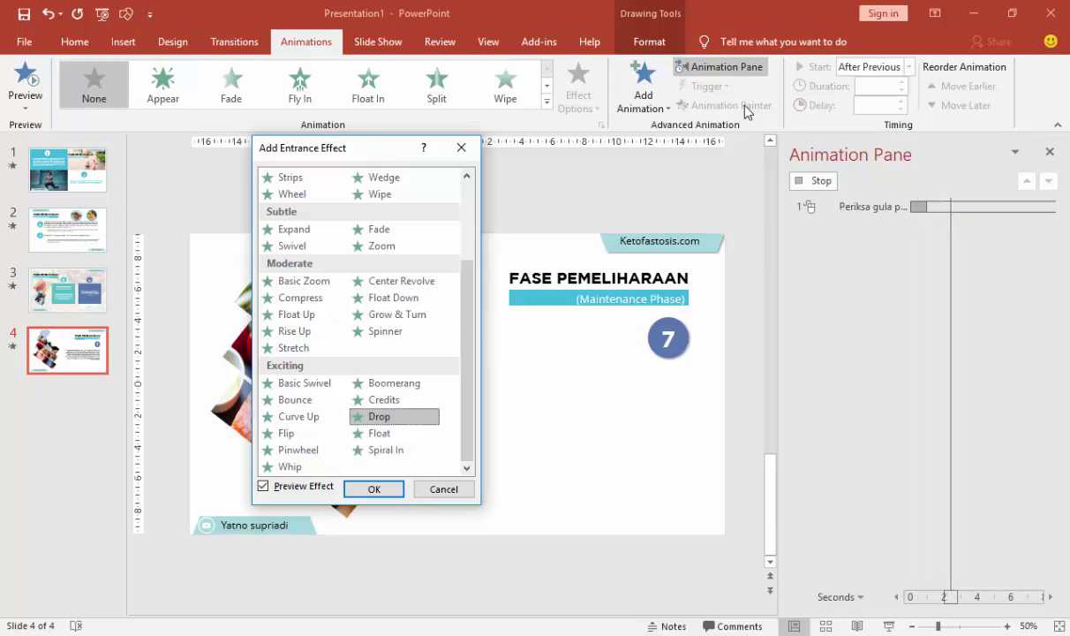
key(Up)
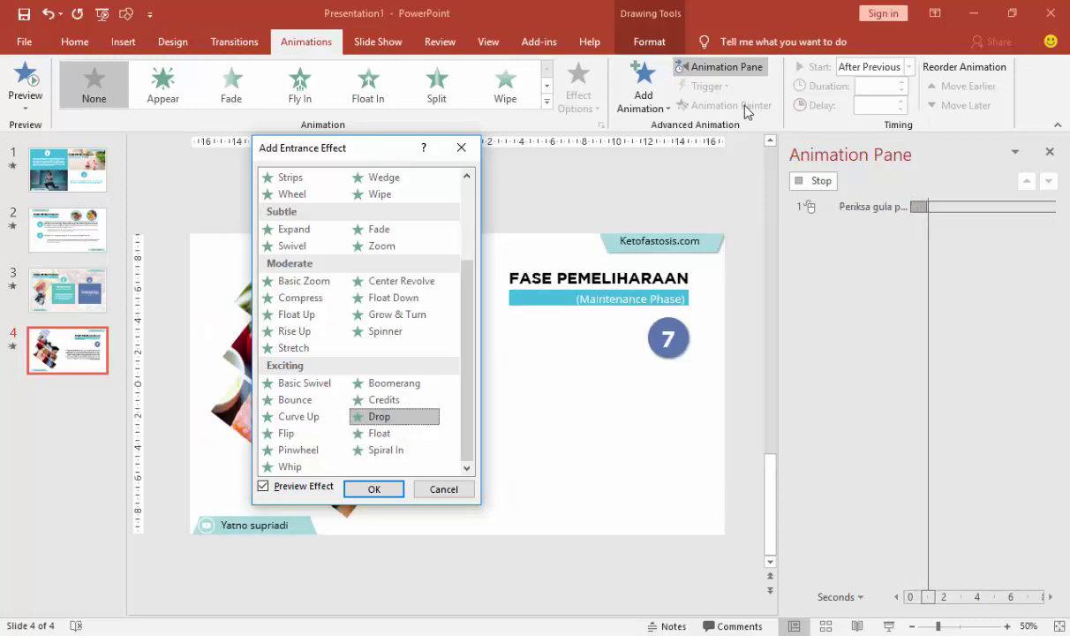
key(Return)
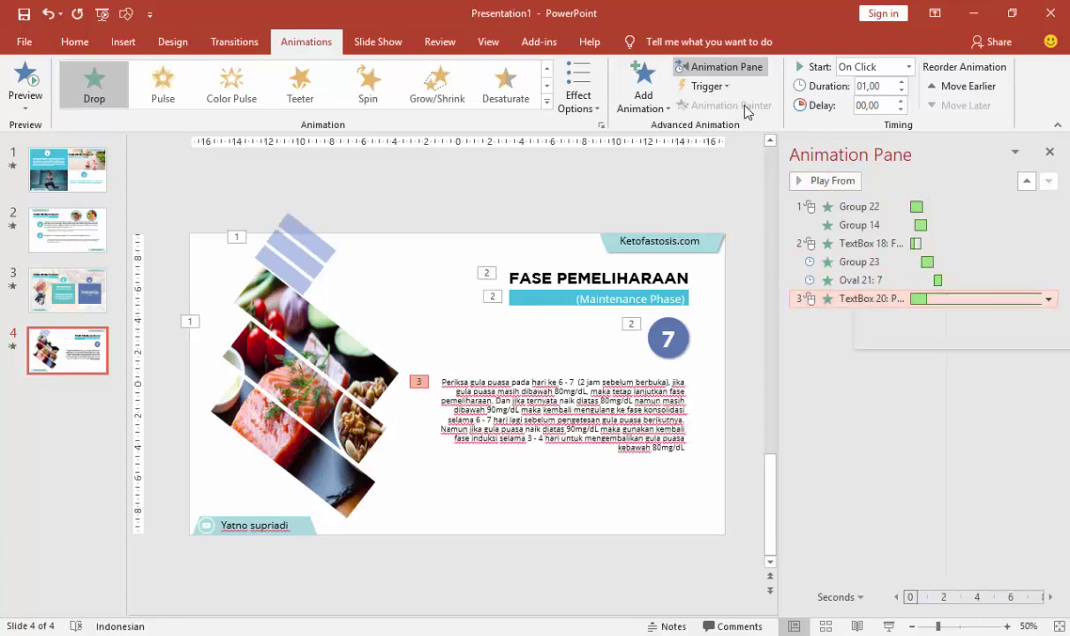
key(shift+F10)
key(Up)
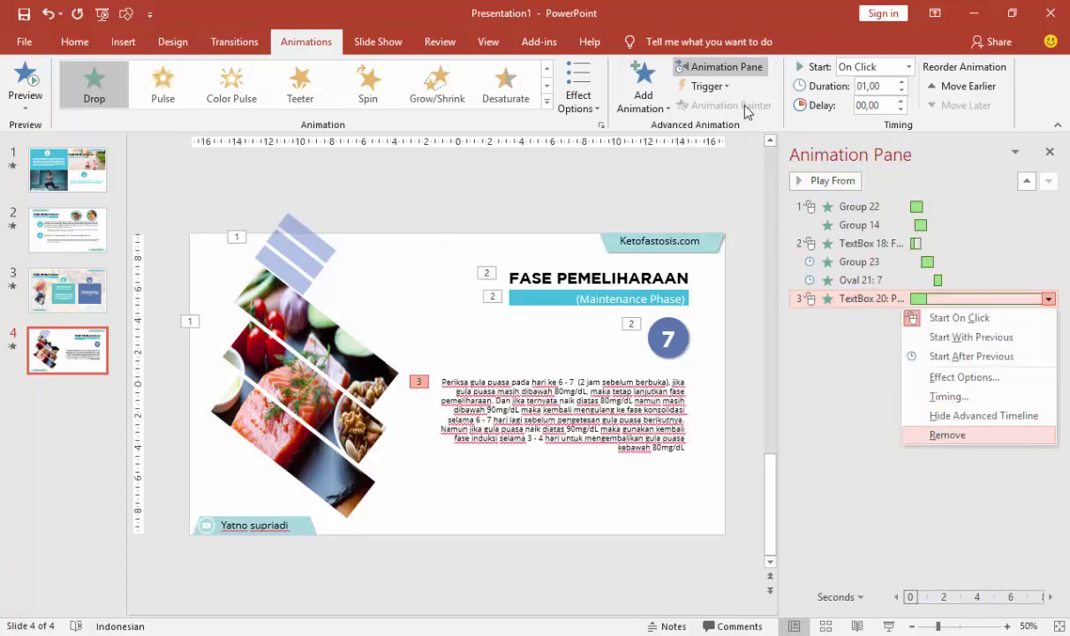
key(Return)
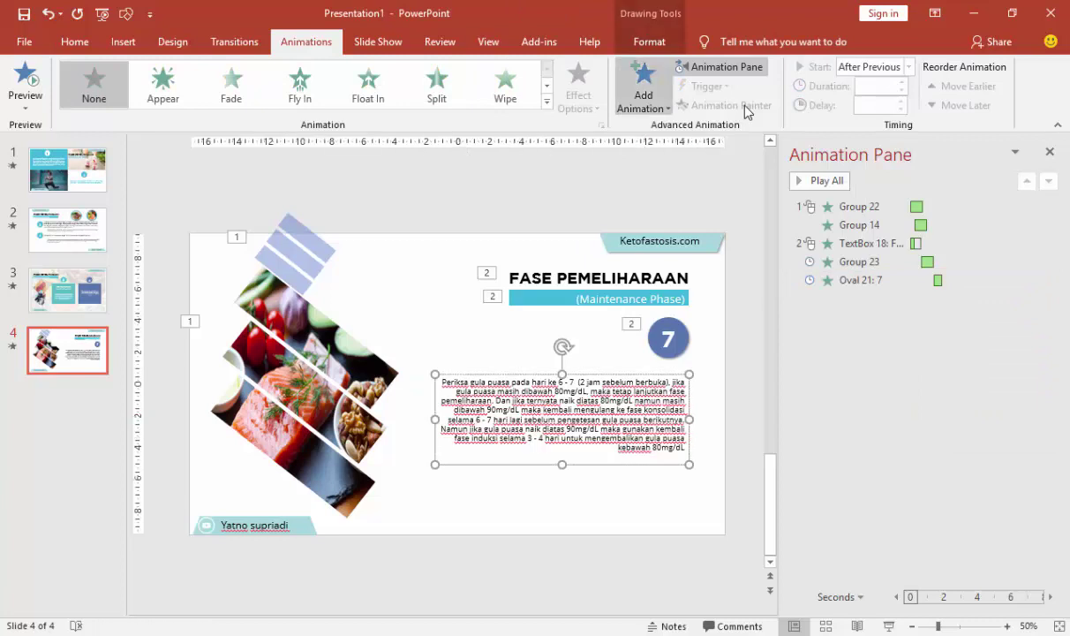
- Apply the Curve Up entrance to the text box from More Entrance Effects
key(alt+a)
key(a)
key(a)
key(Up)
key(Return)
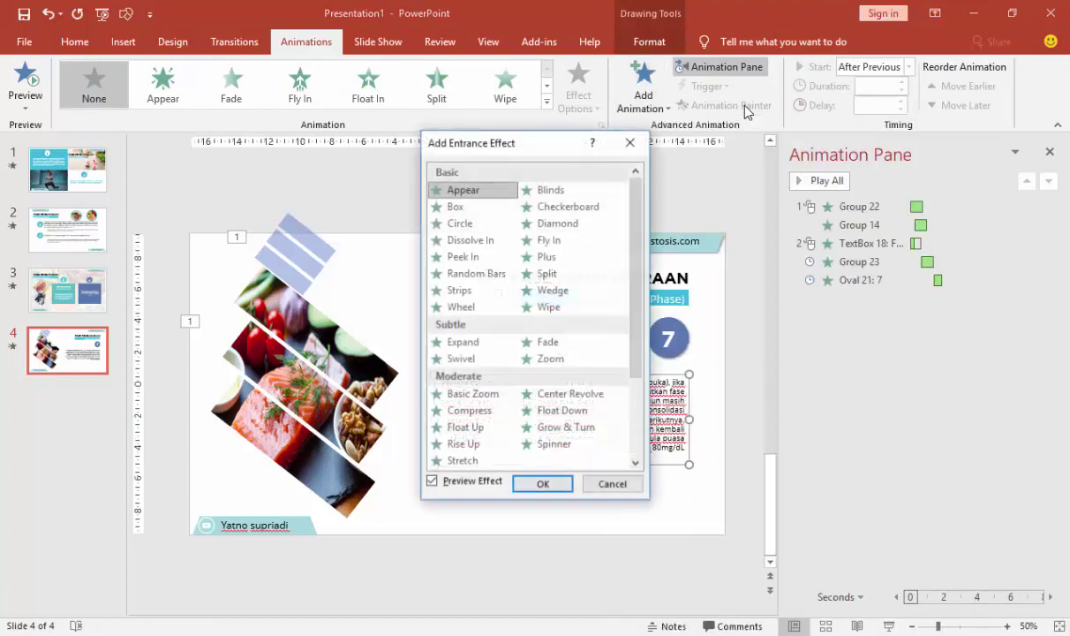
key(Down)
key(Down)
key(Page_Up)
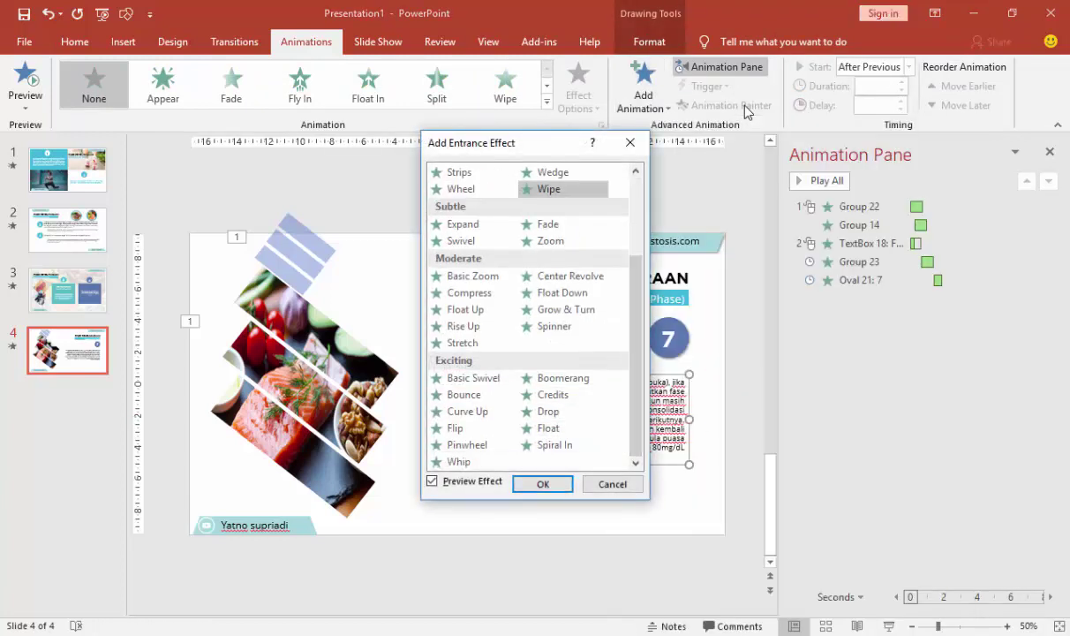
key(Down)
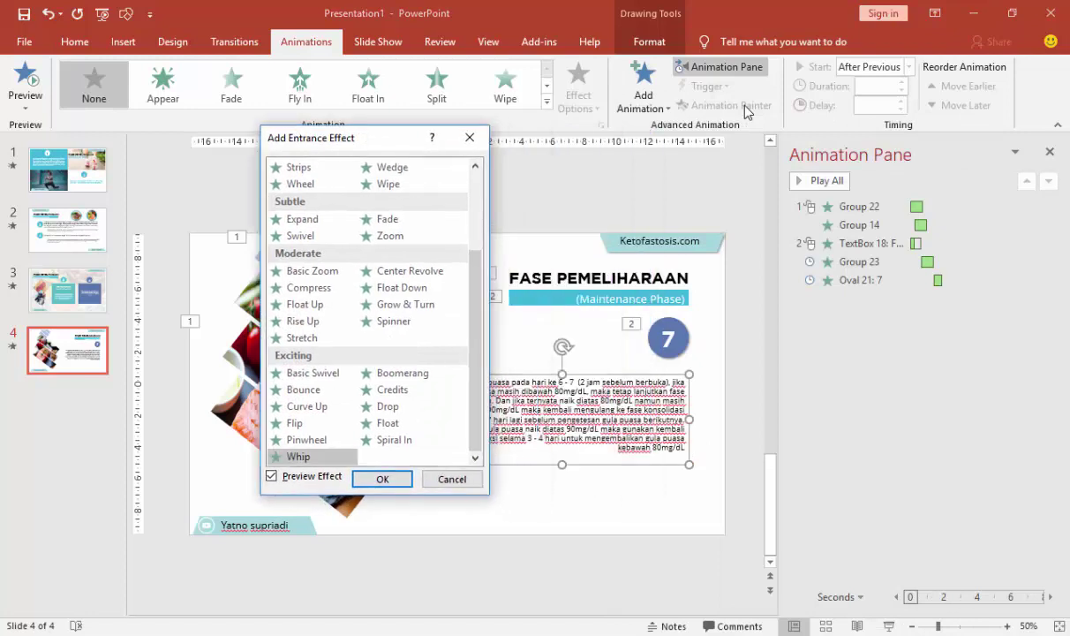
key(Up)
key(Up)
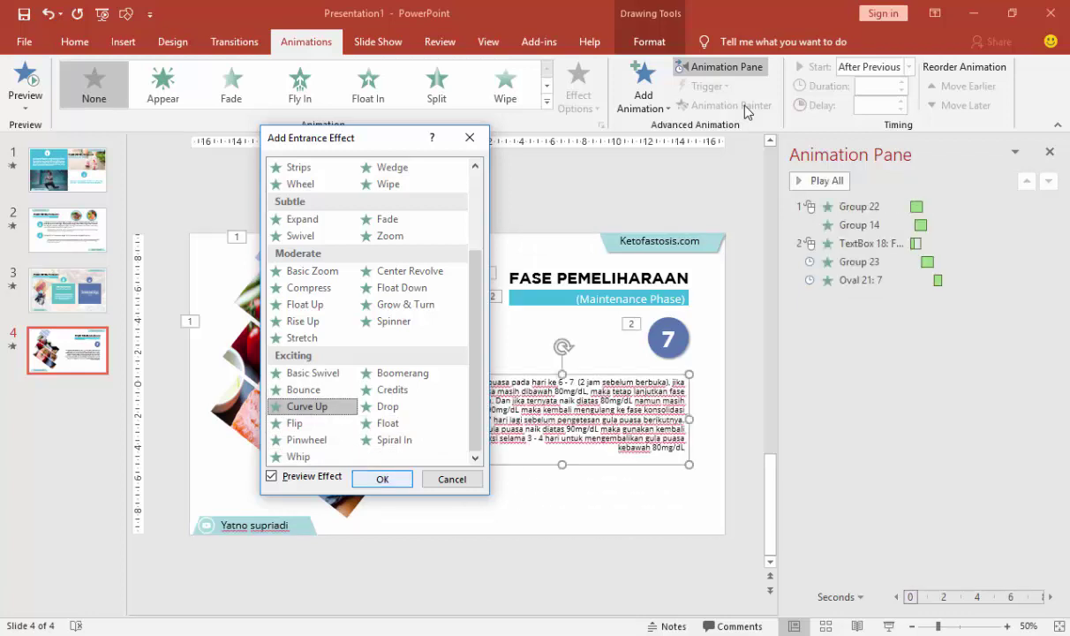
key(Return)
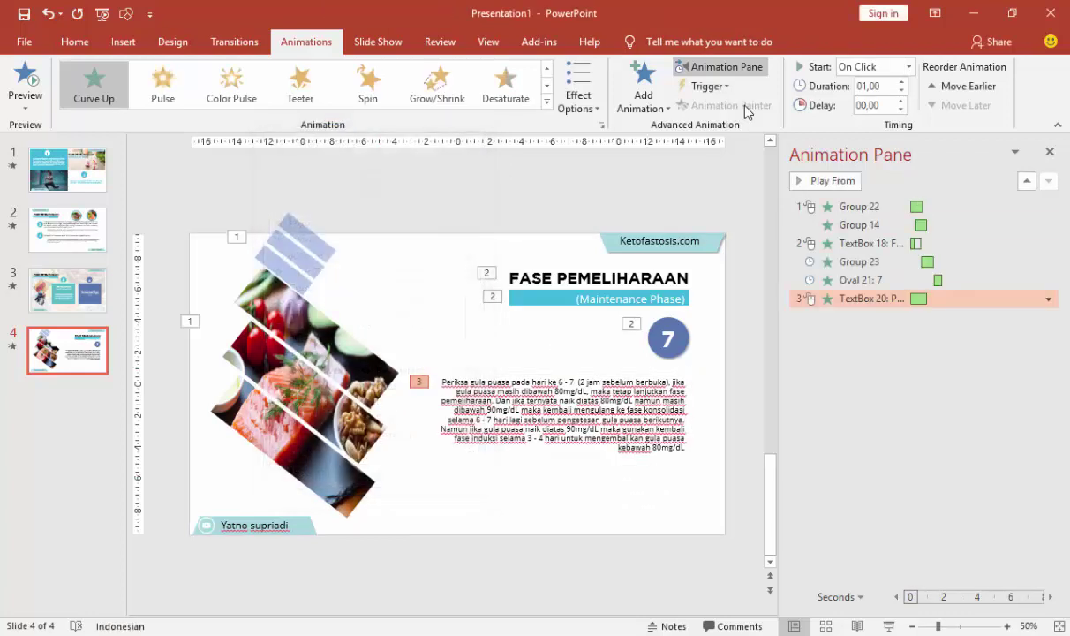
- Set the text animation duration to 0,75 and start it After Previous
text(0,75)
key(Return)
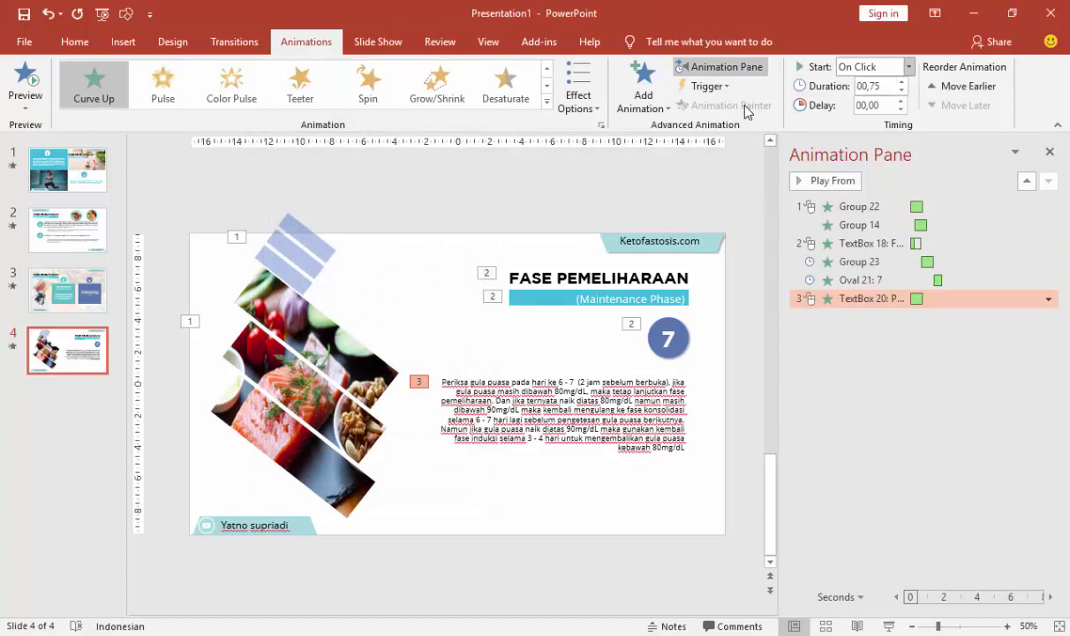
key(alt+Down)
key(Down)
key(Down)
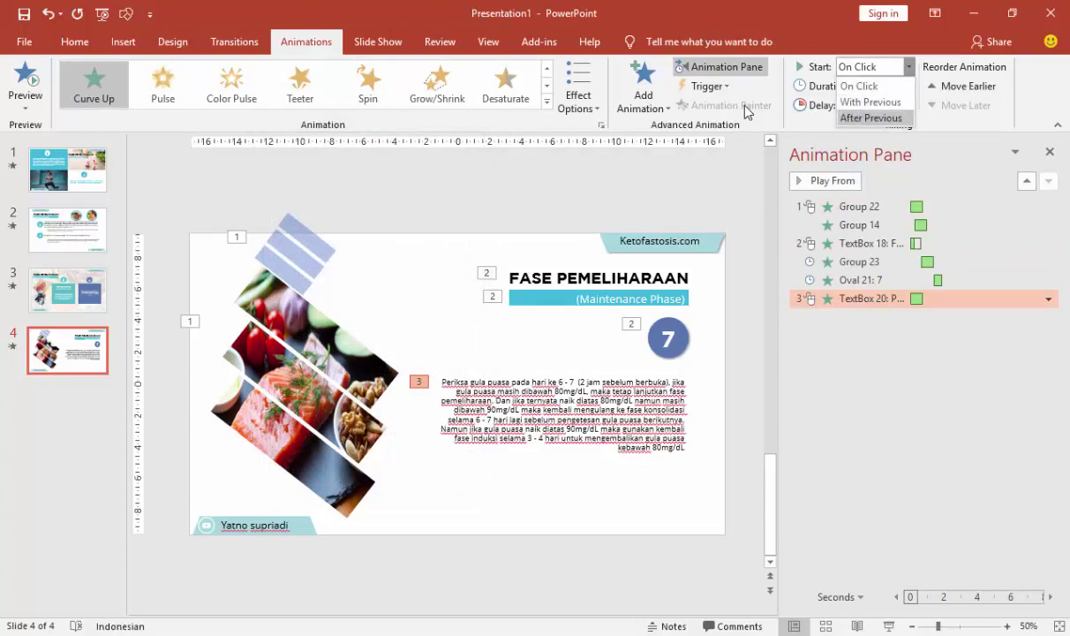
key(Return)
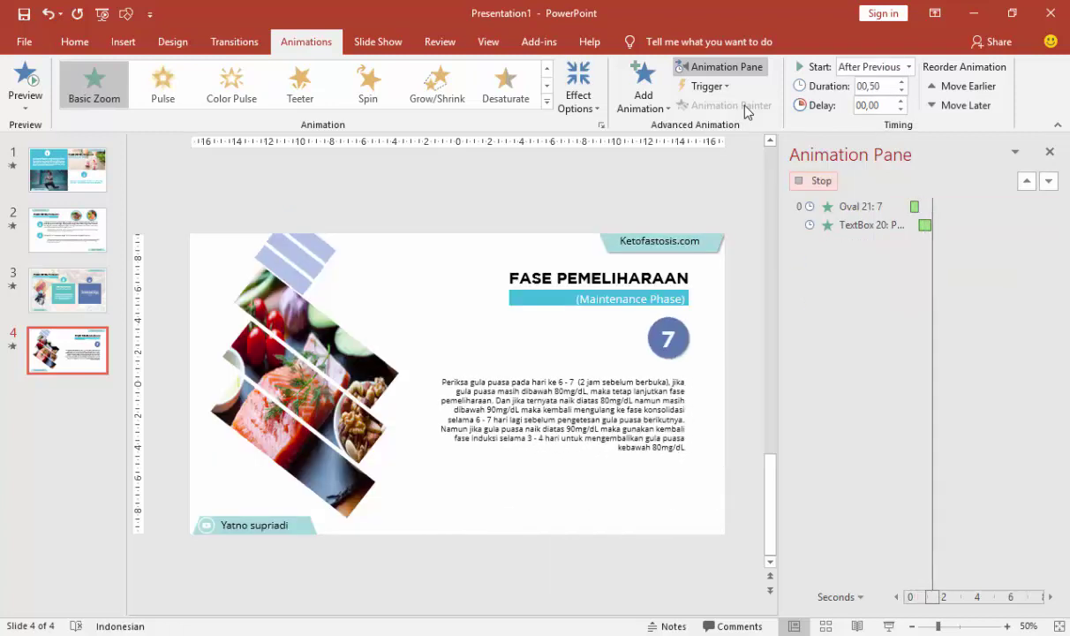
key(Escape)
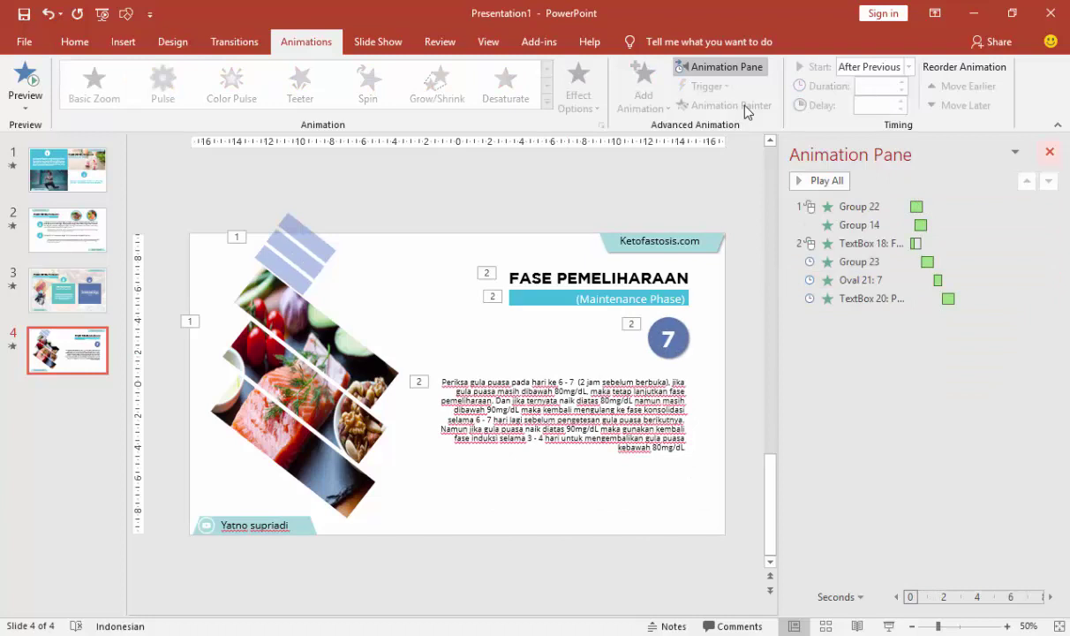
- Close the Animation Pane and look over slides 1, 2 and 3
key(alt+a)
key(c)
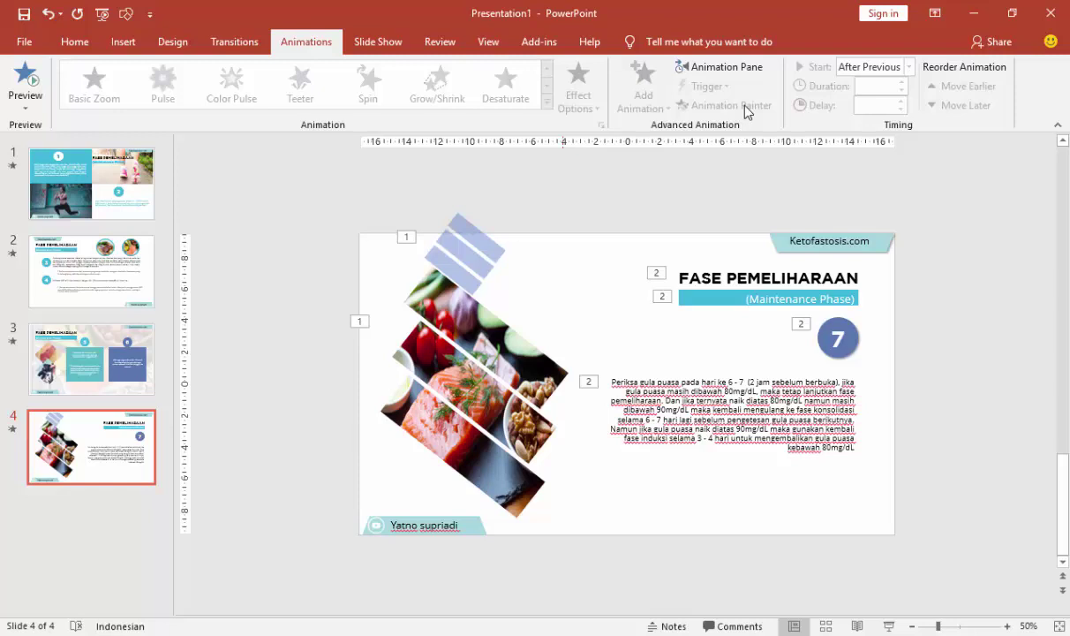
key(Home)
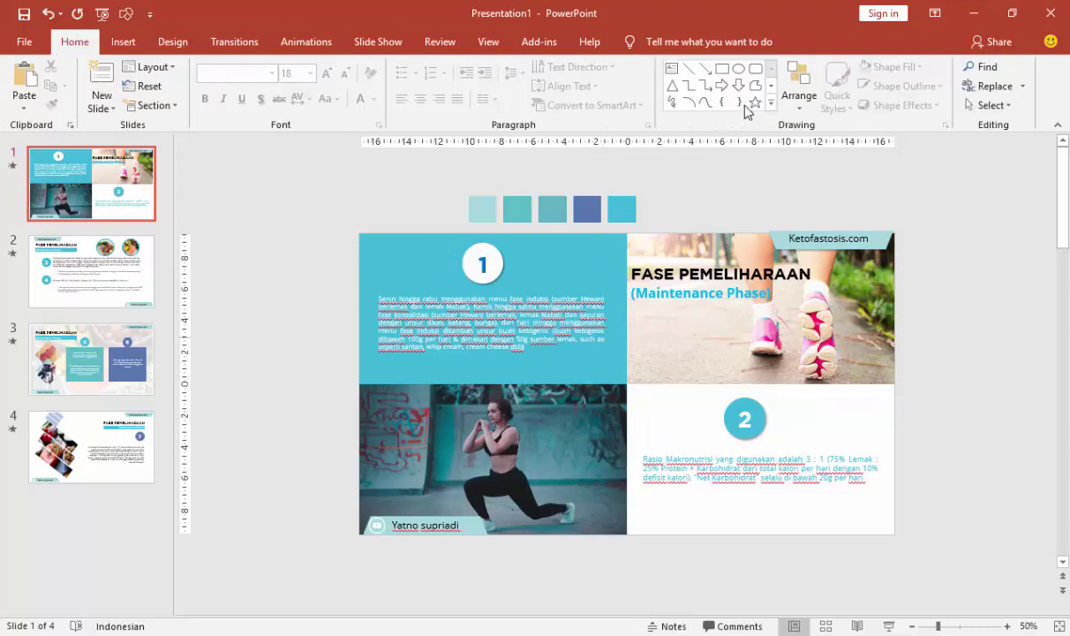
key(Down)
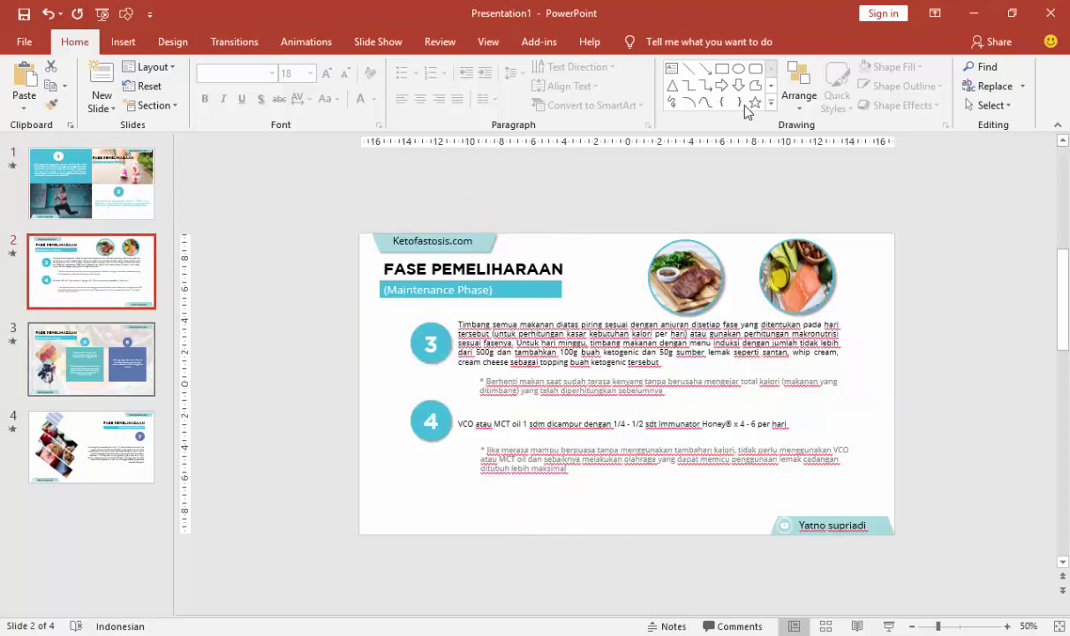
key(Down)
key(Down)
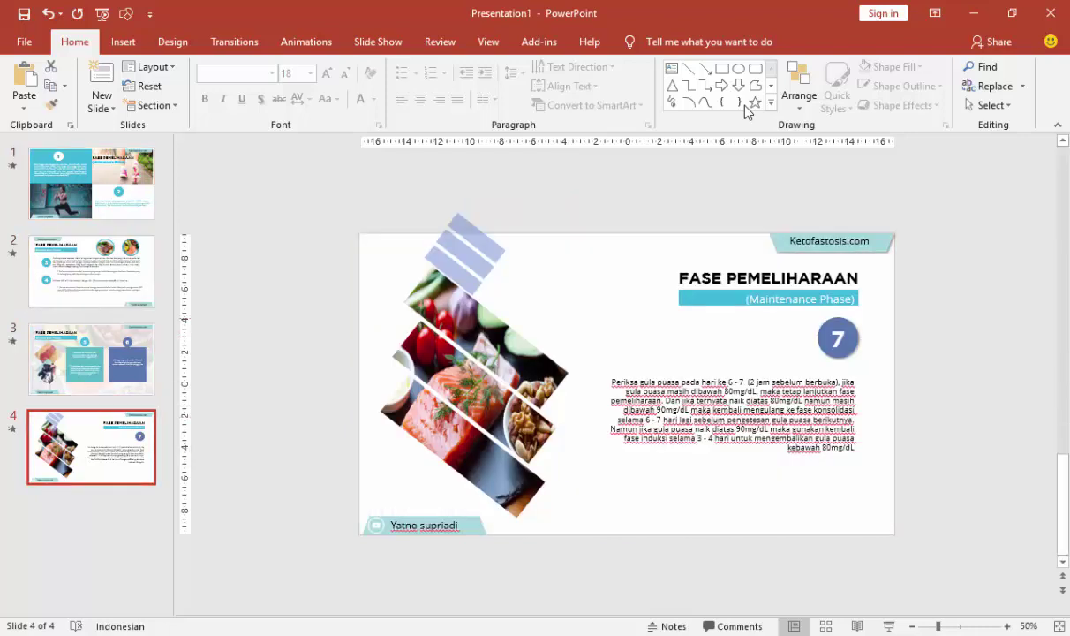